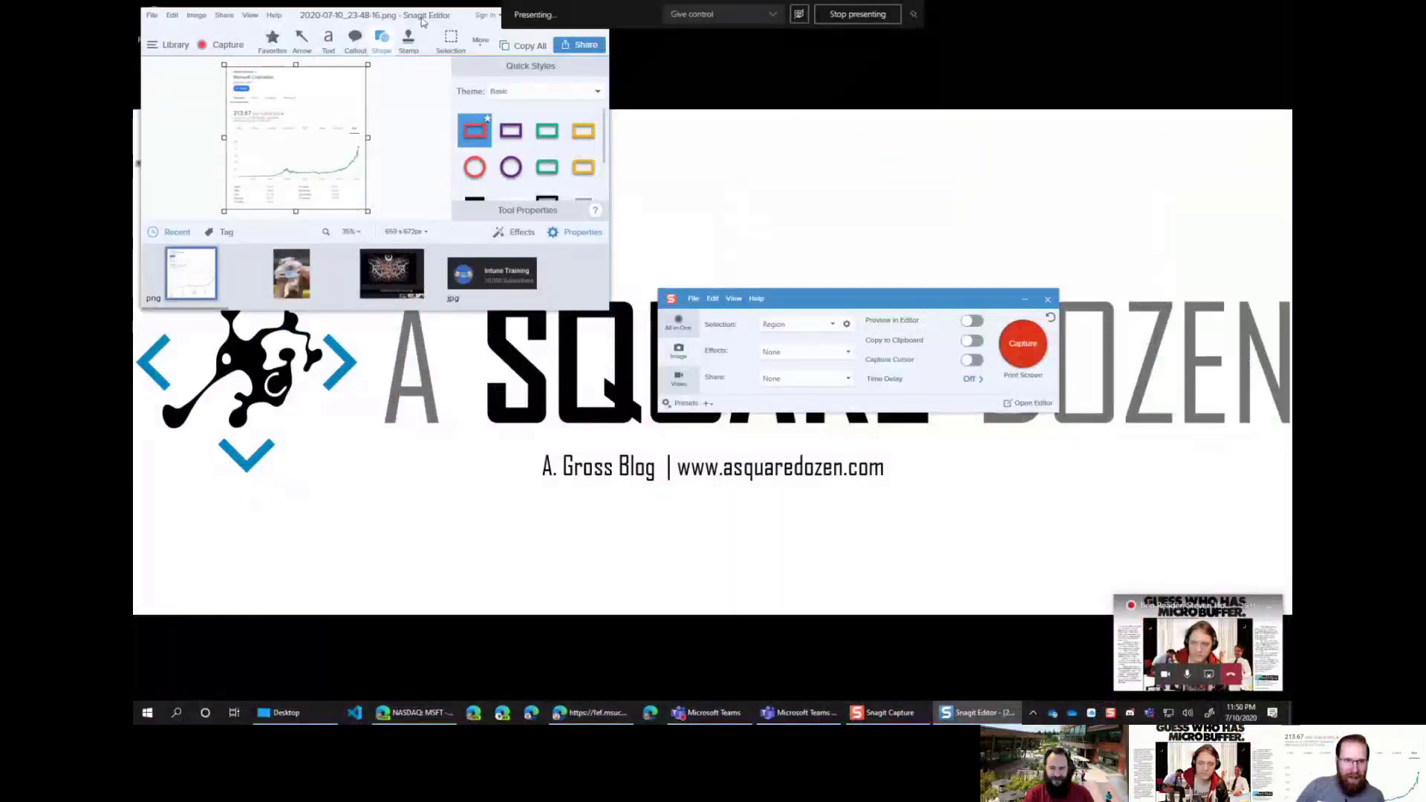
Step: Close Snagit Editor and Snagit Capture, then launch Power BI Desktop from a Start search for 'po'
click(619, 43)
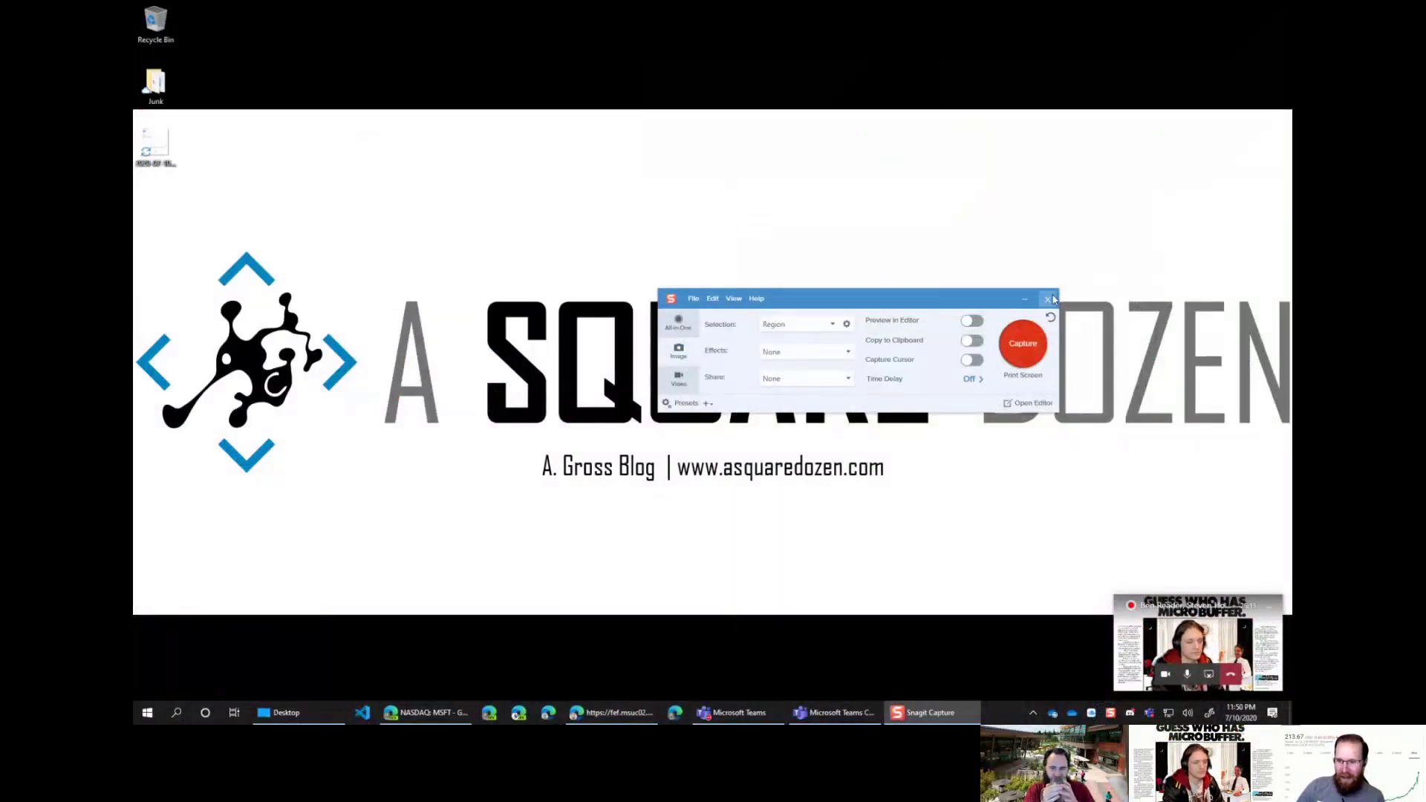
click(1048, 298)
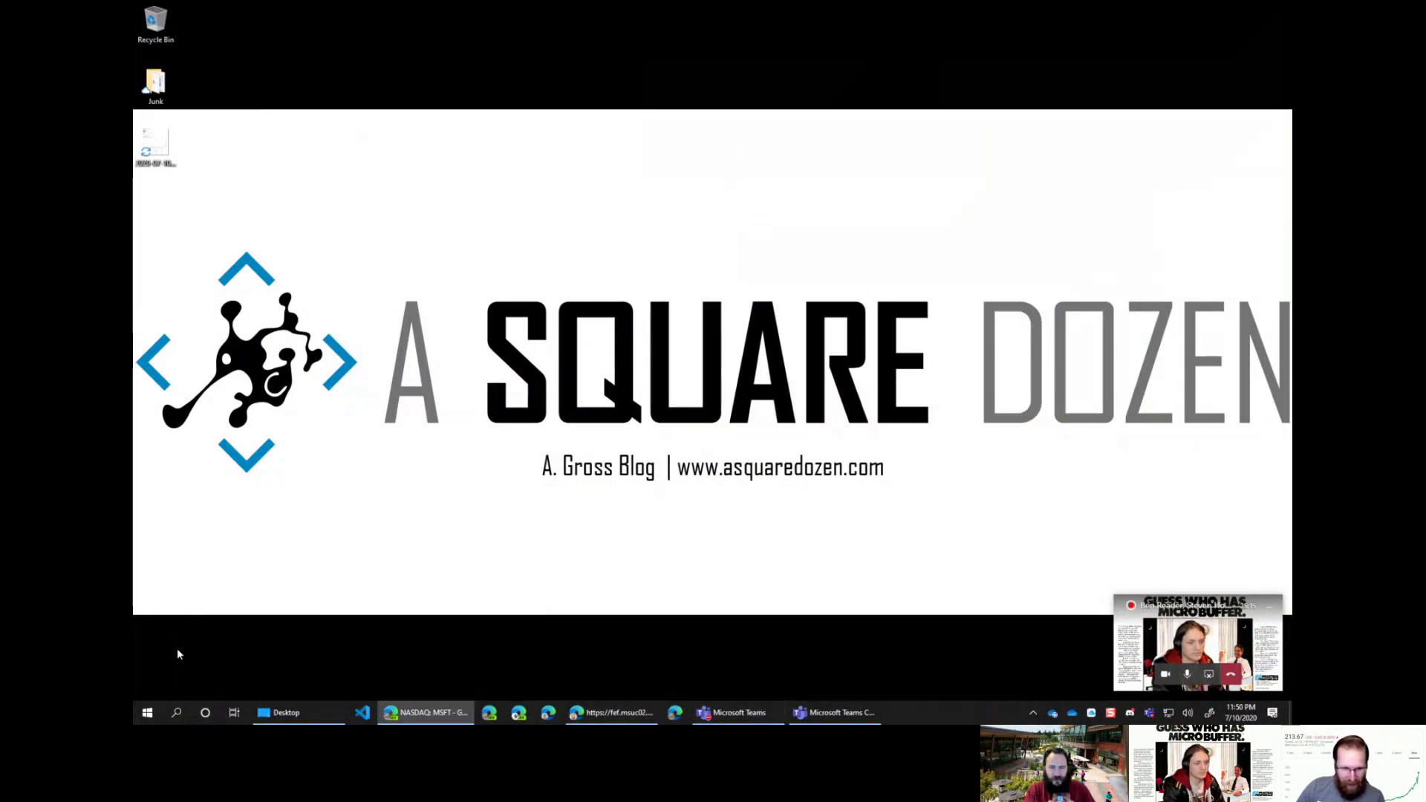
click(146, 715)
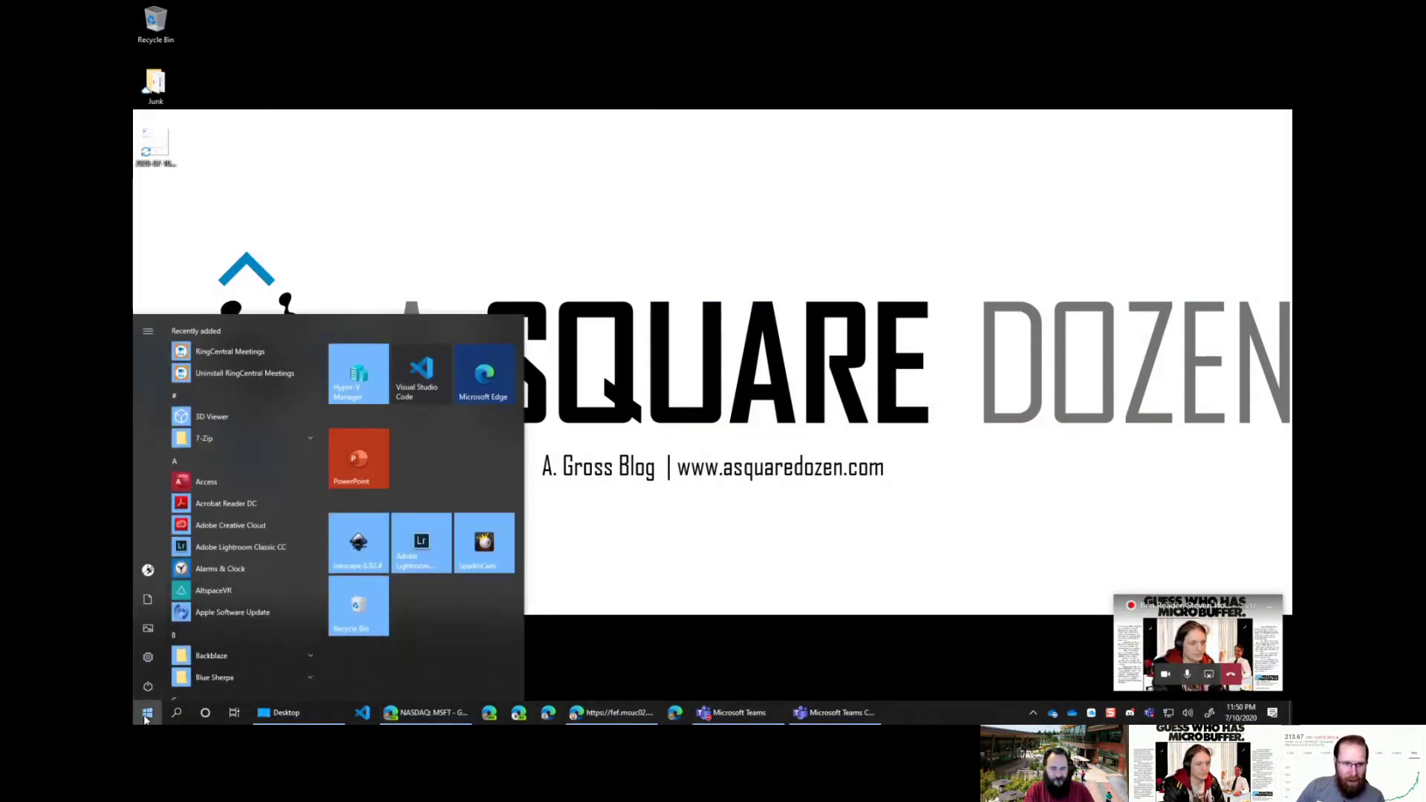
text(po)
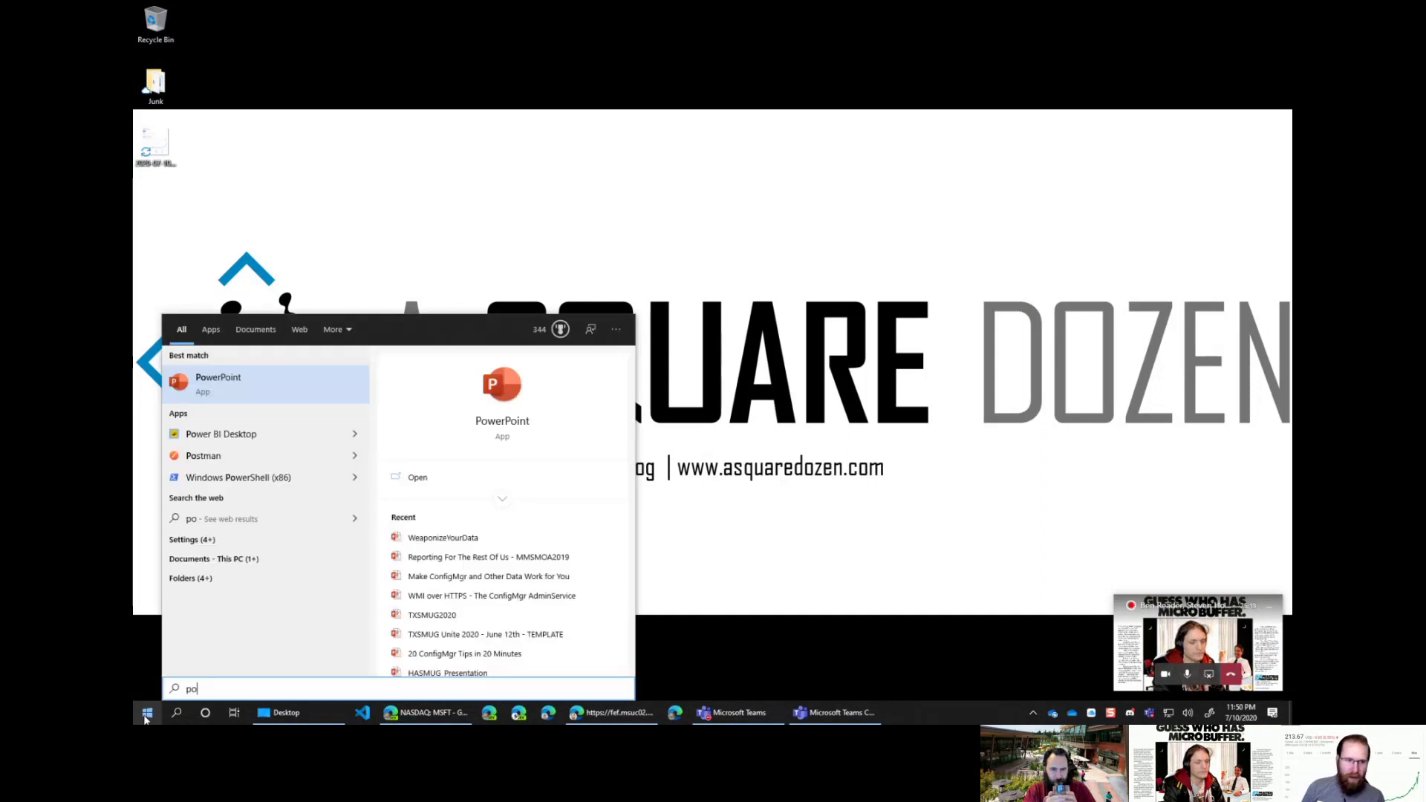
click(216, 437)
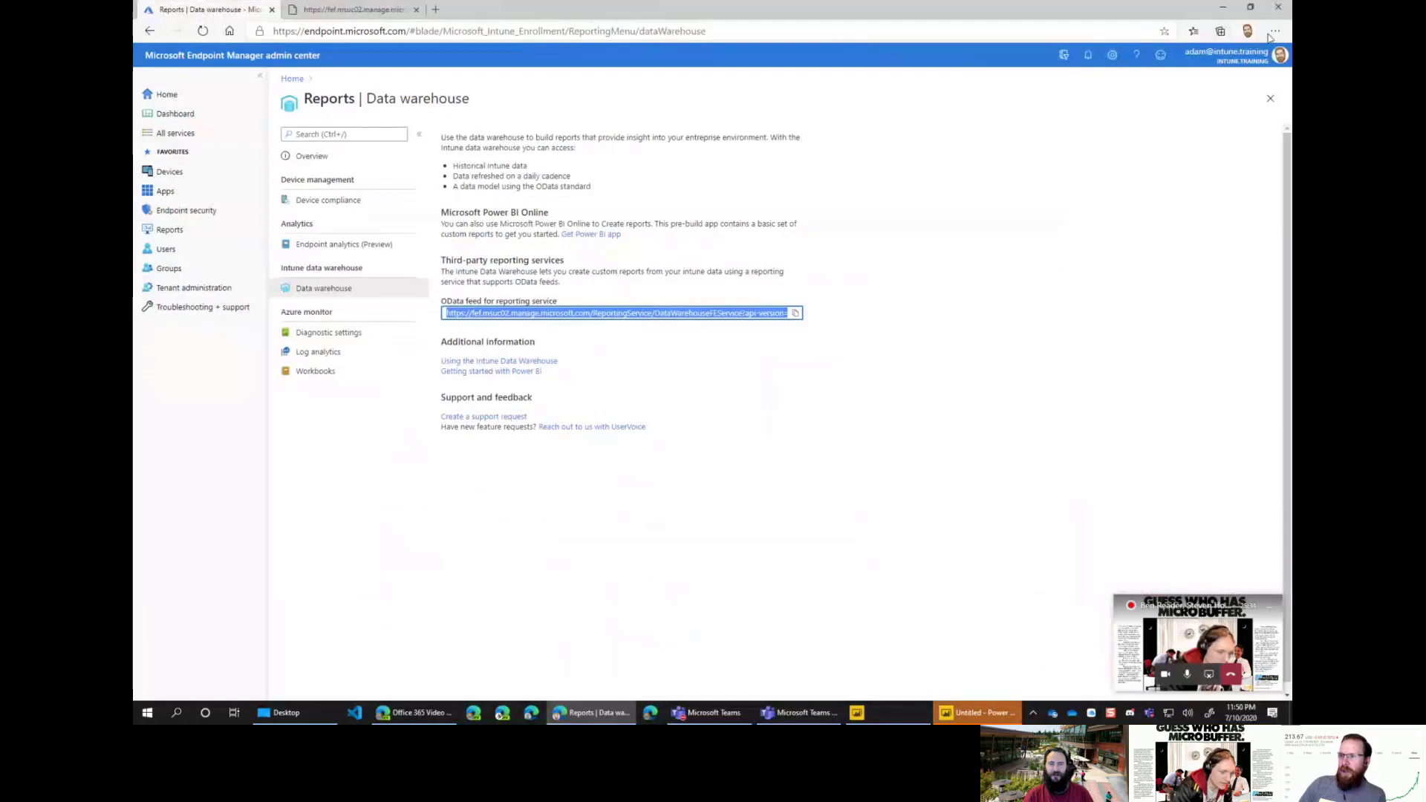
Step: Zoom the admin center page to 125% and go to its Home page
click(1274, 31)
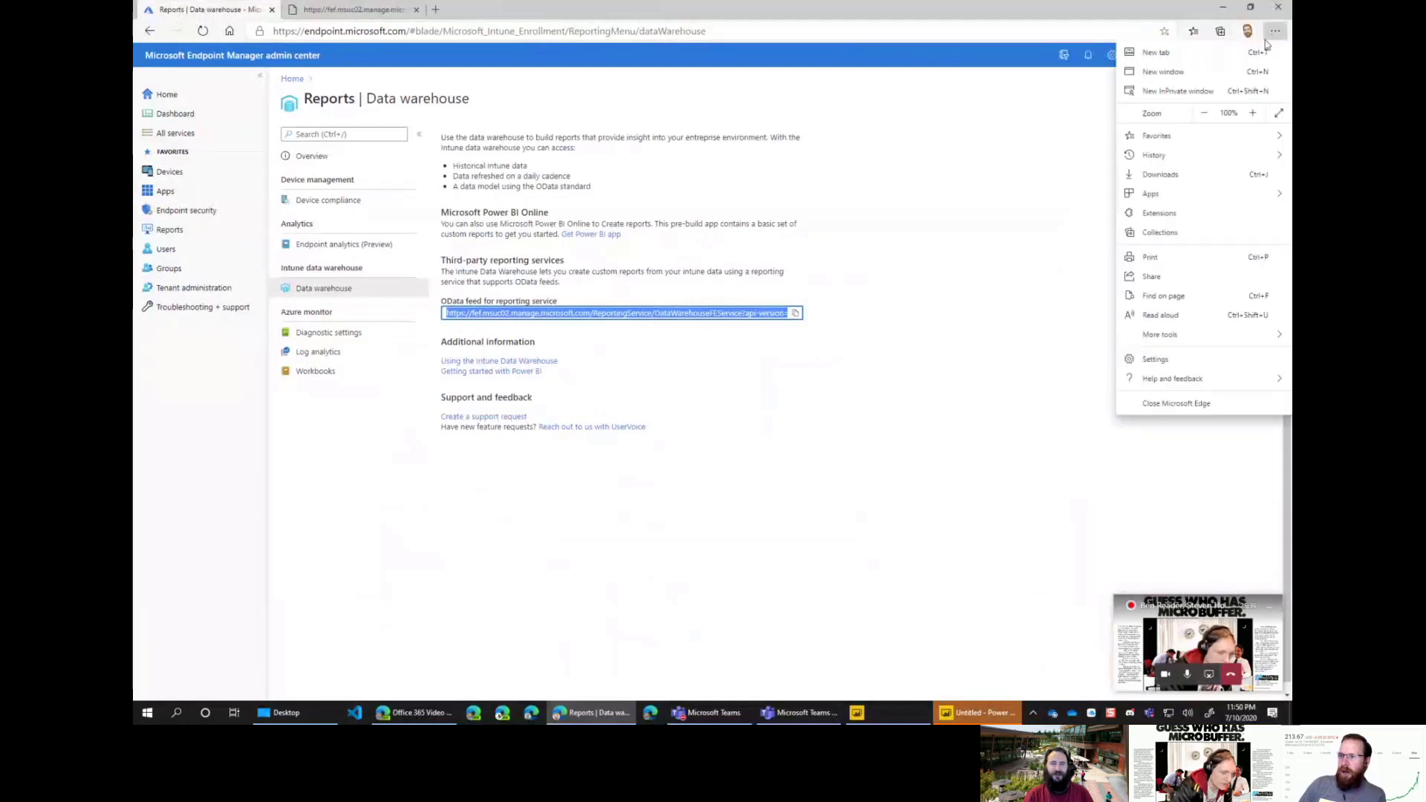
click(1253, 113)
click(1253, 113)
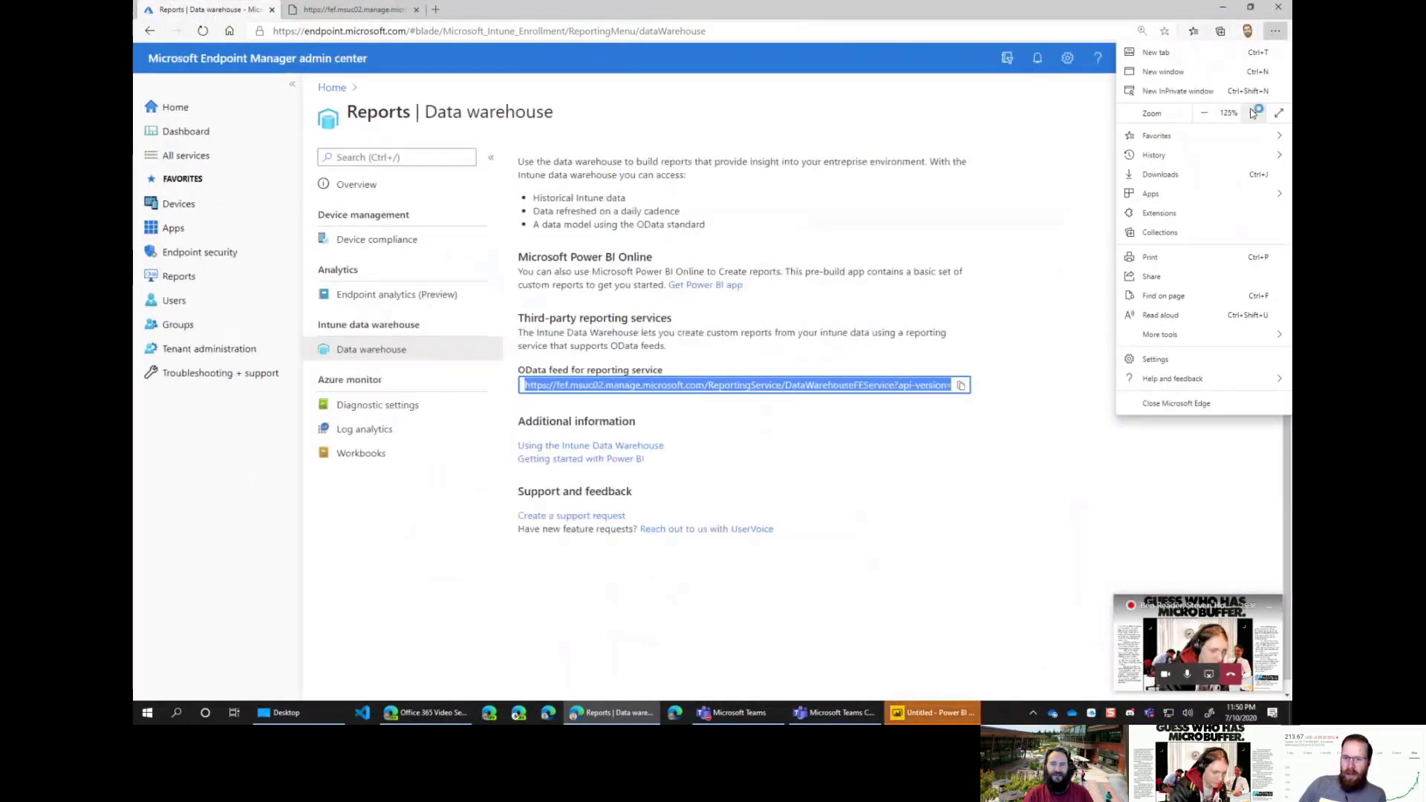
click(1221, 617)
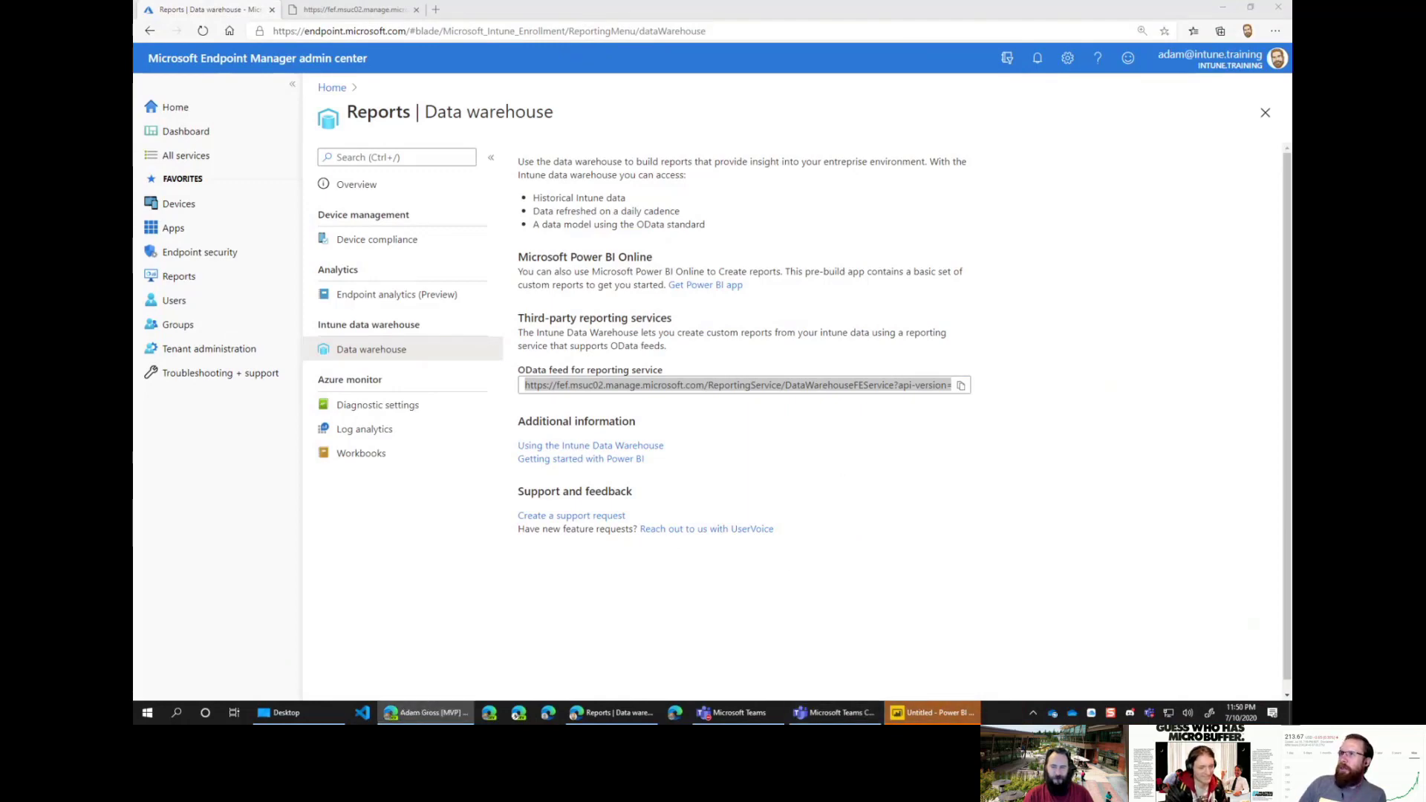
click(411, 506)
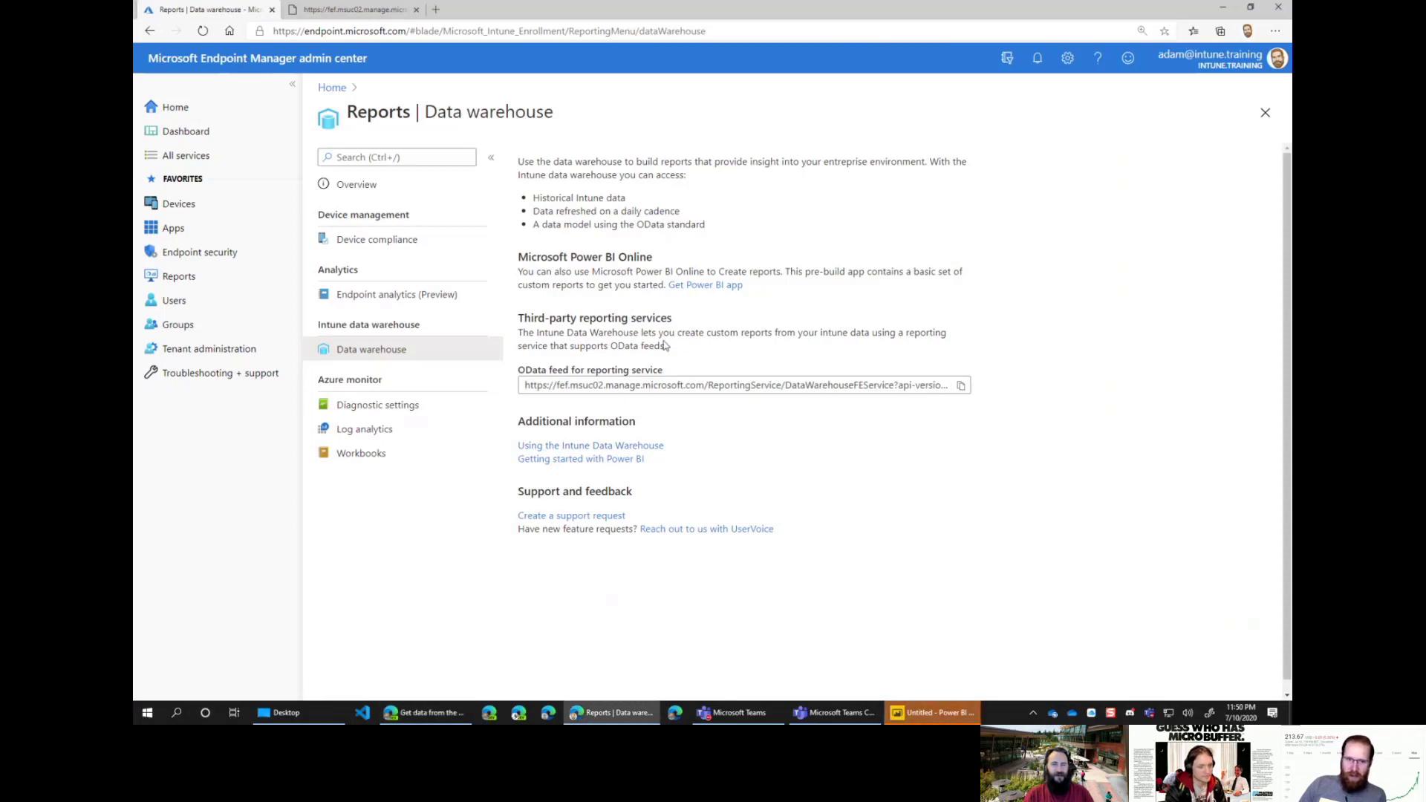
click(176, 106)
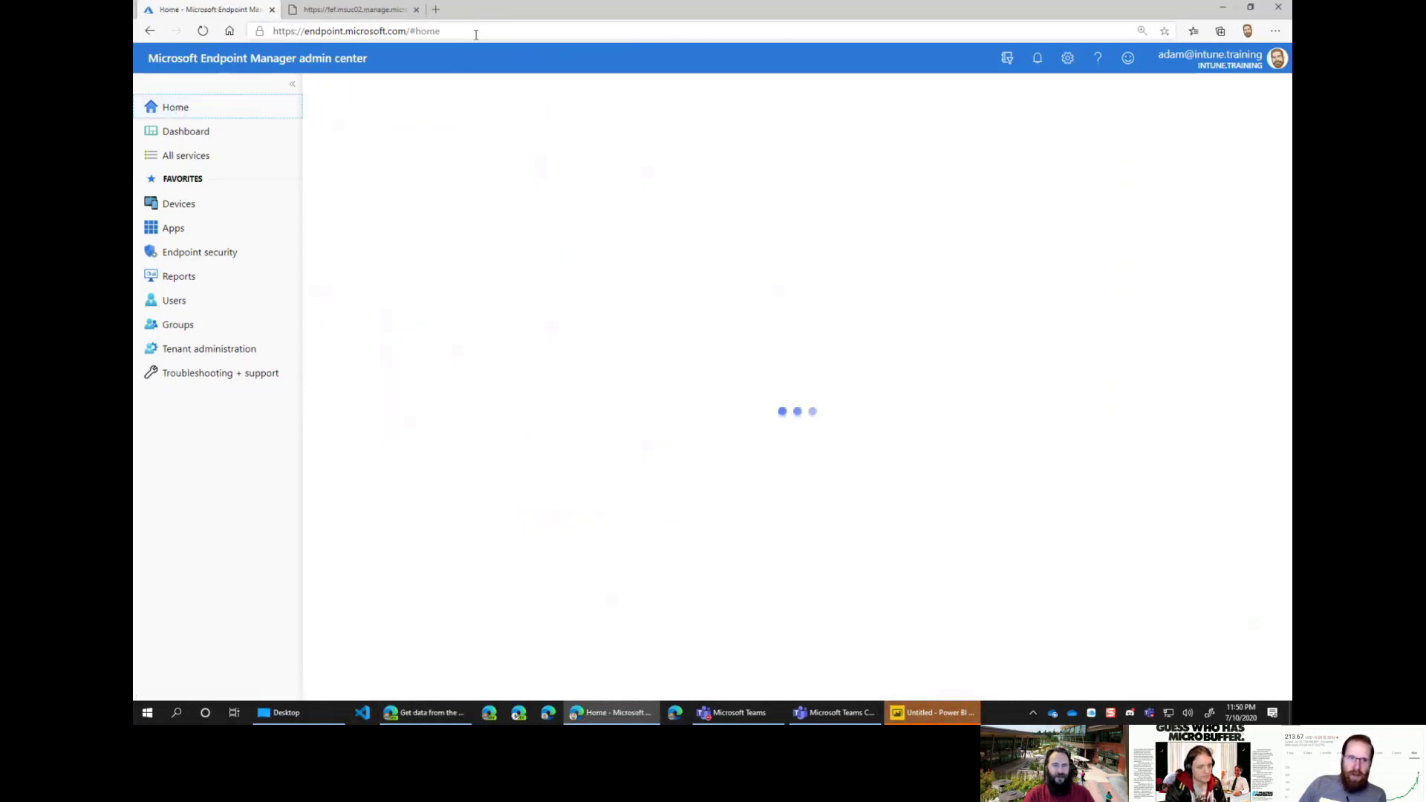
click(504, 33)
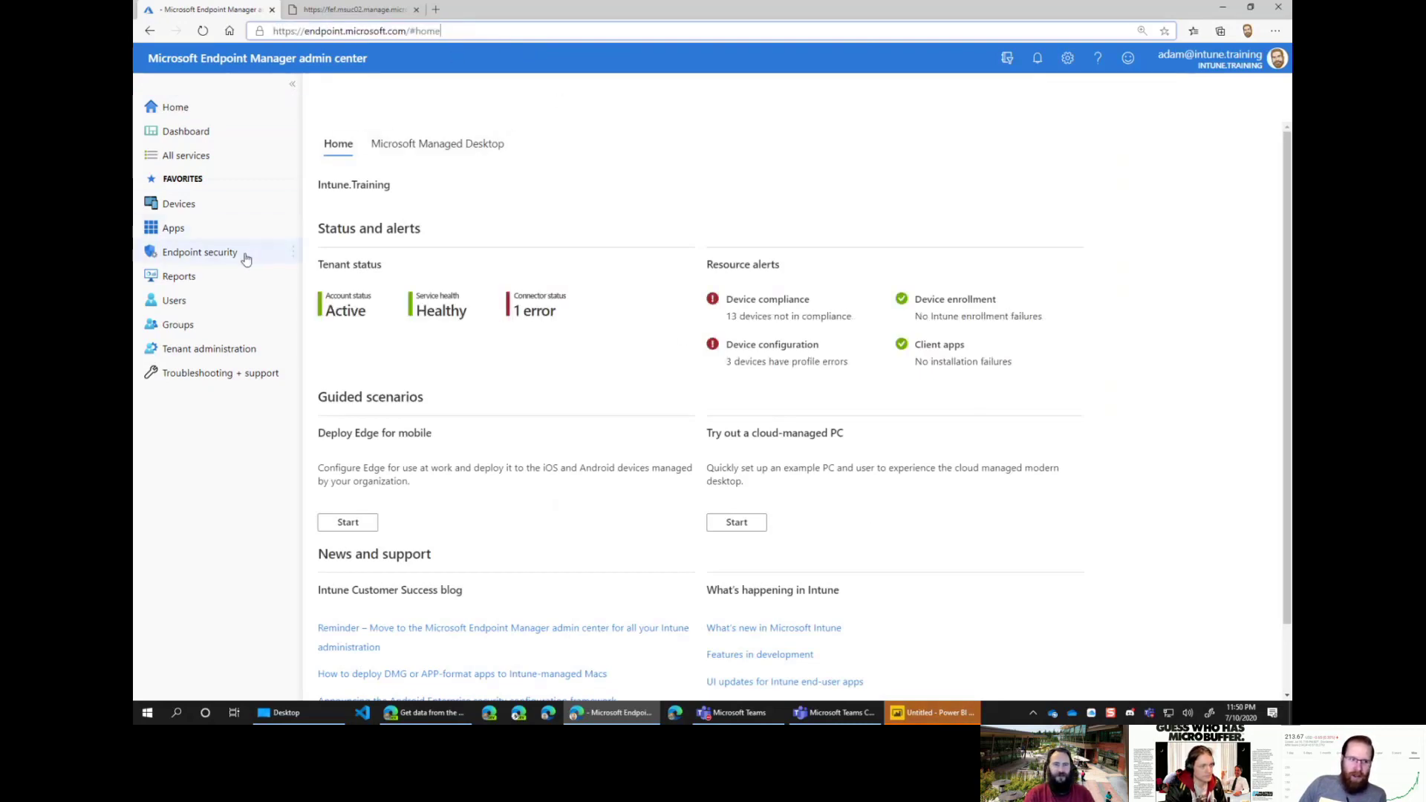
click(170, 15)
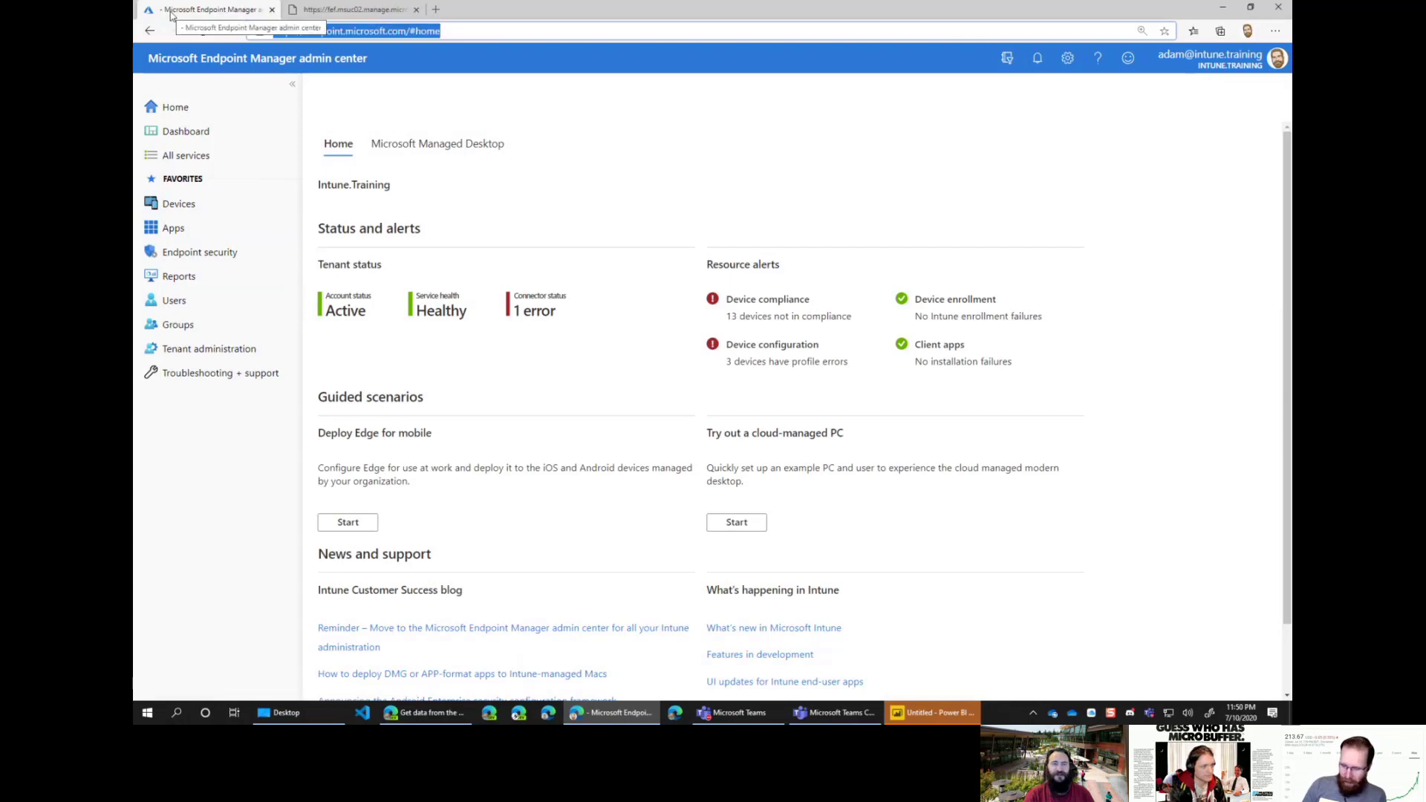
key(BackSpace)
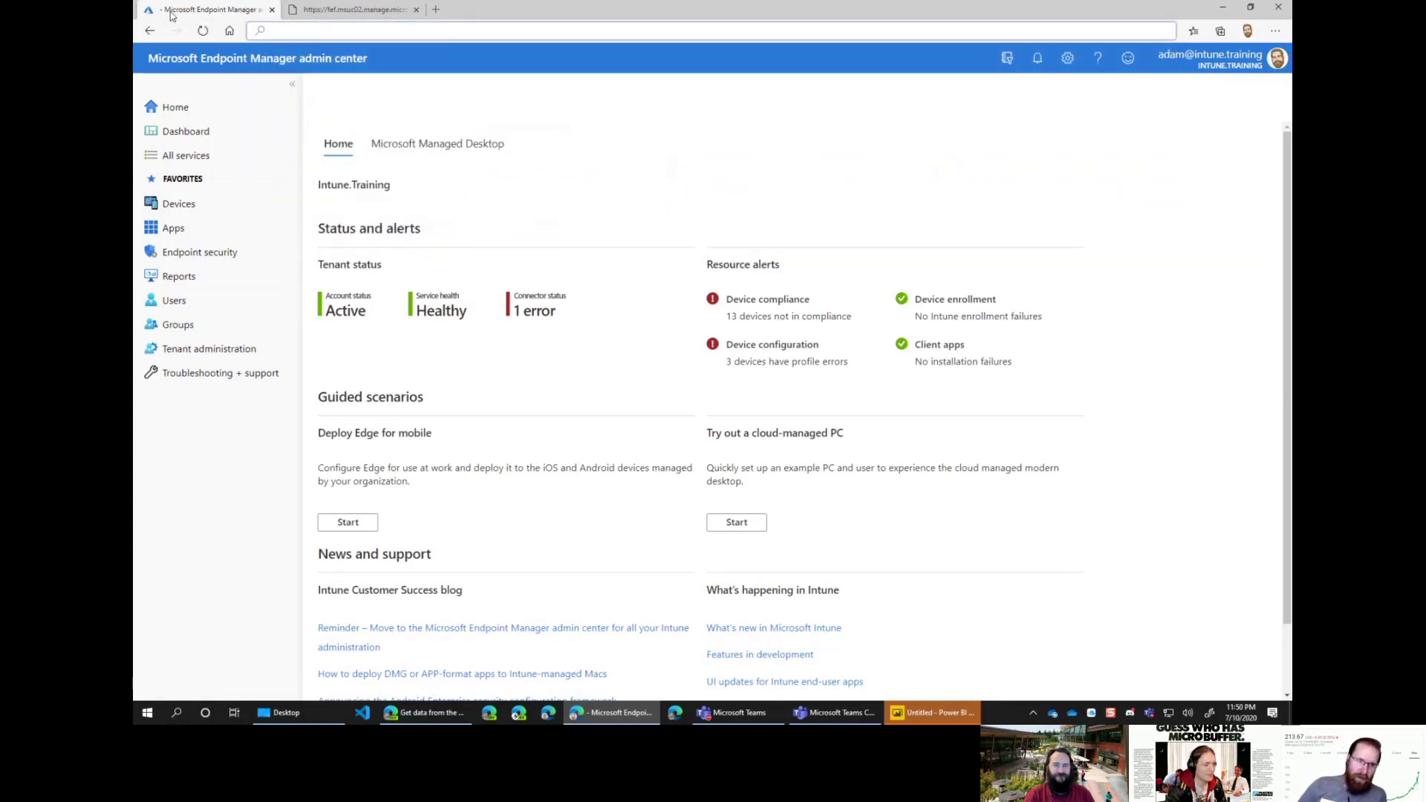
key(Escape)
click(561, 36)
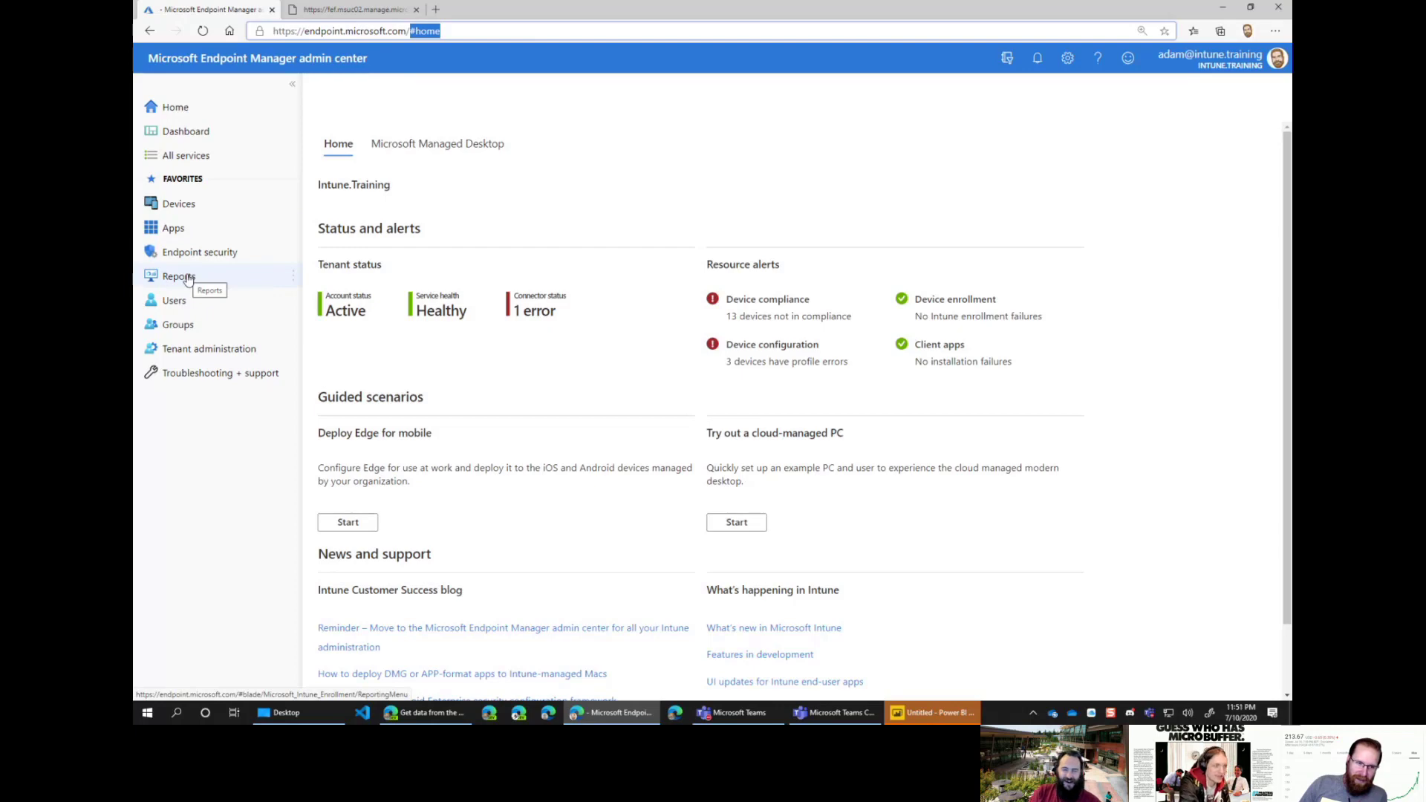
Step: Raise the page zoom to 150% and open the Reports area
click(1275, 30)
click(1254, 114)
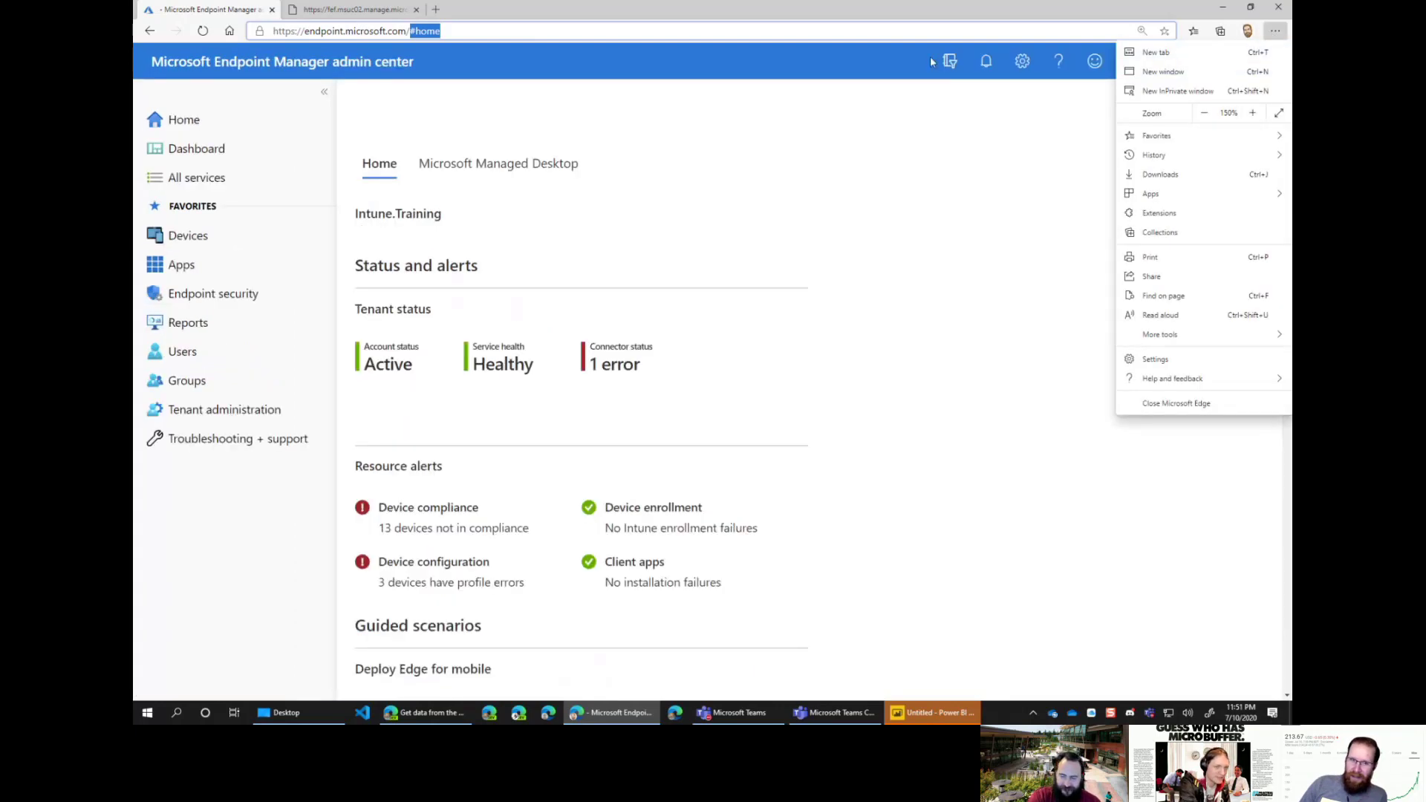
click(510, 8)
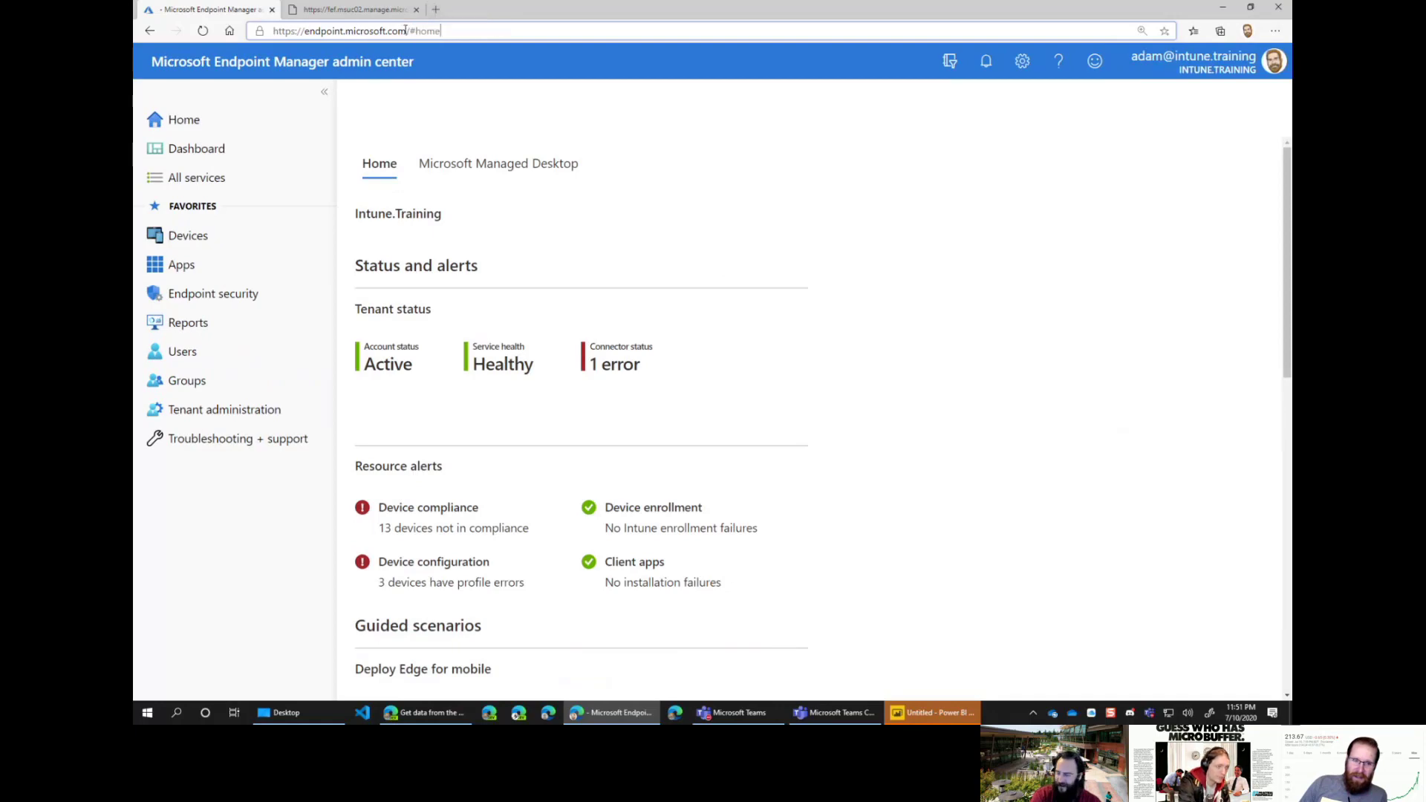
drag(405, 31, 316, 31)
click(484, 29)
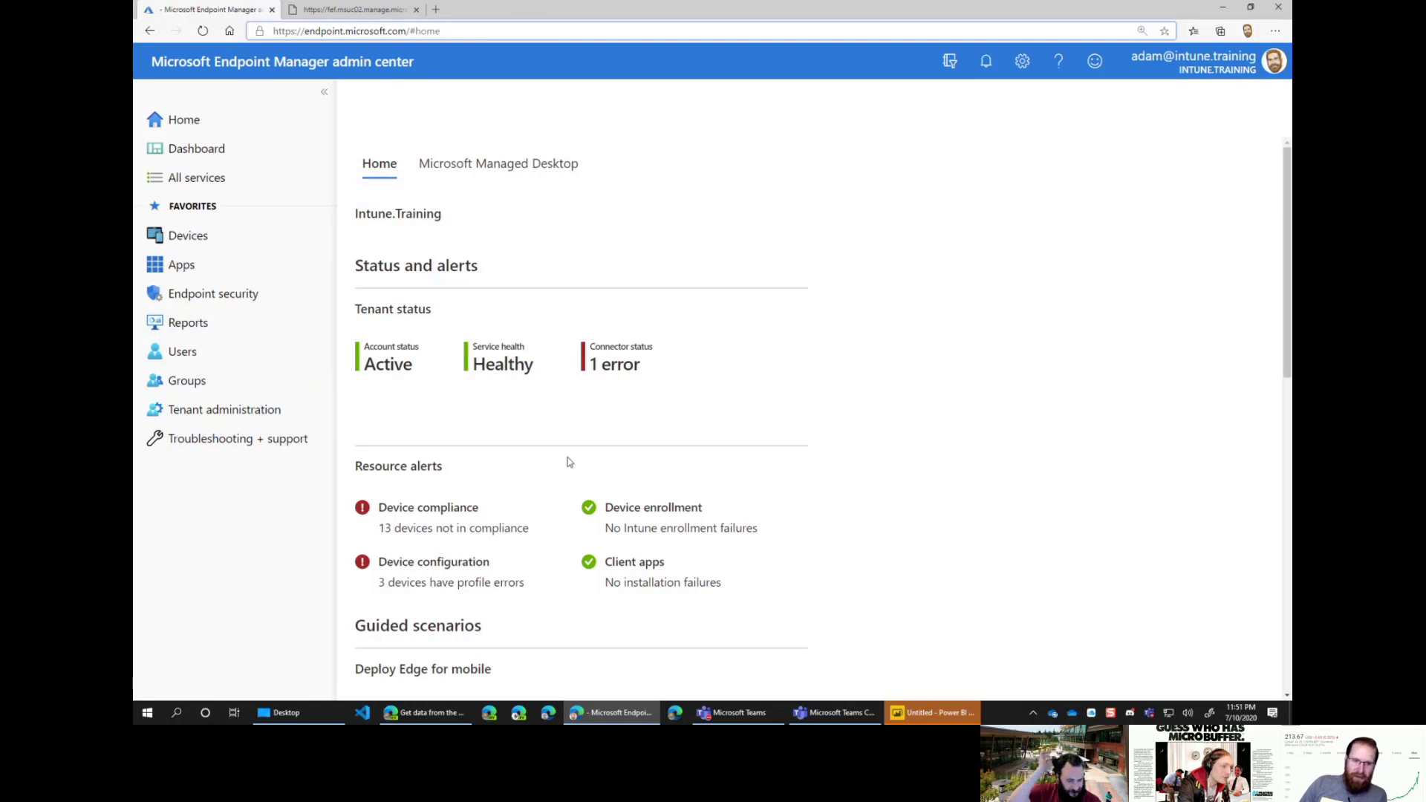
click(221, 323)
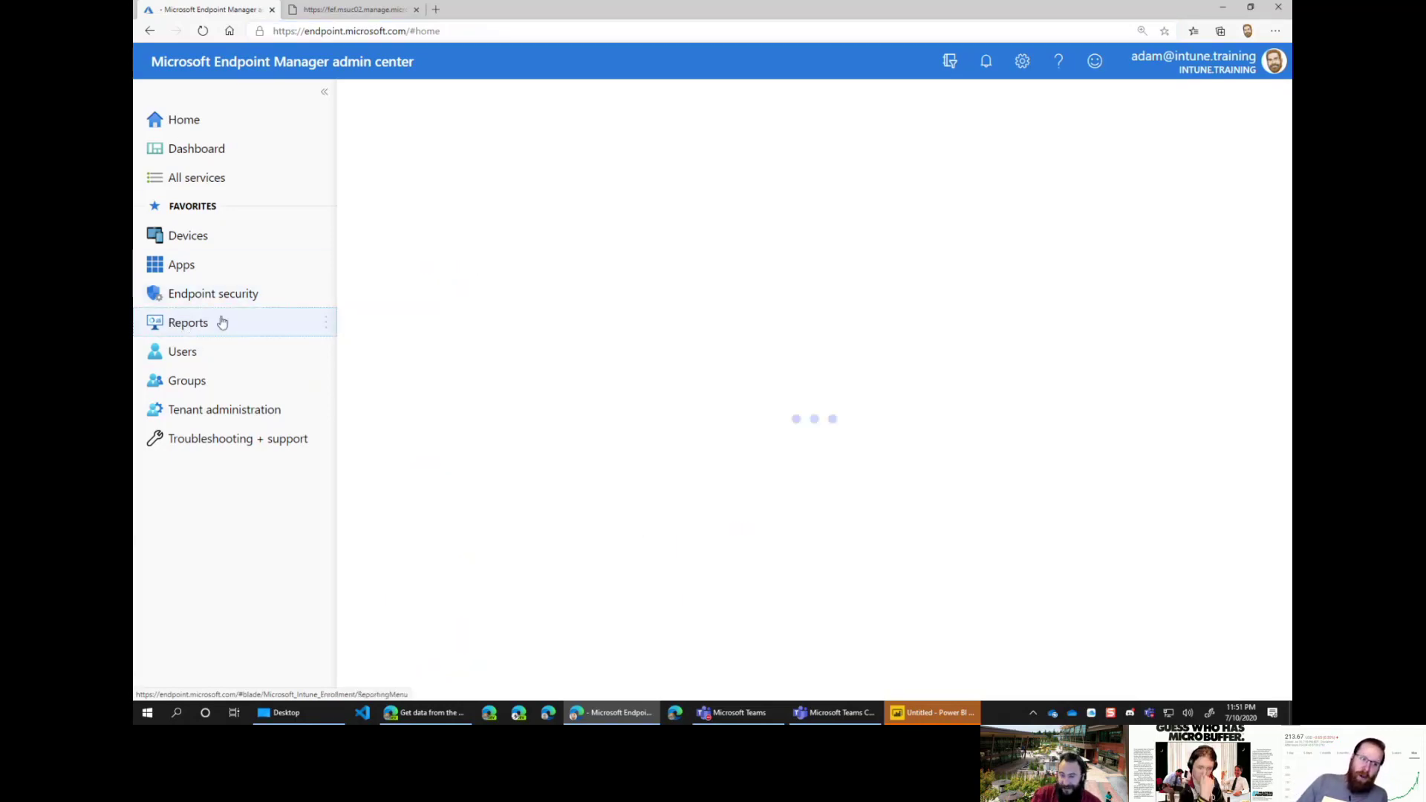
Step: In a new tab, search Bing for 'graph explorer' and open 'Graph Explorer - Microsoft Graph'
click(439, 11)
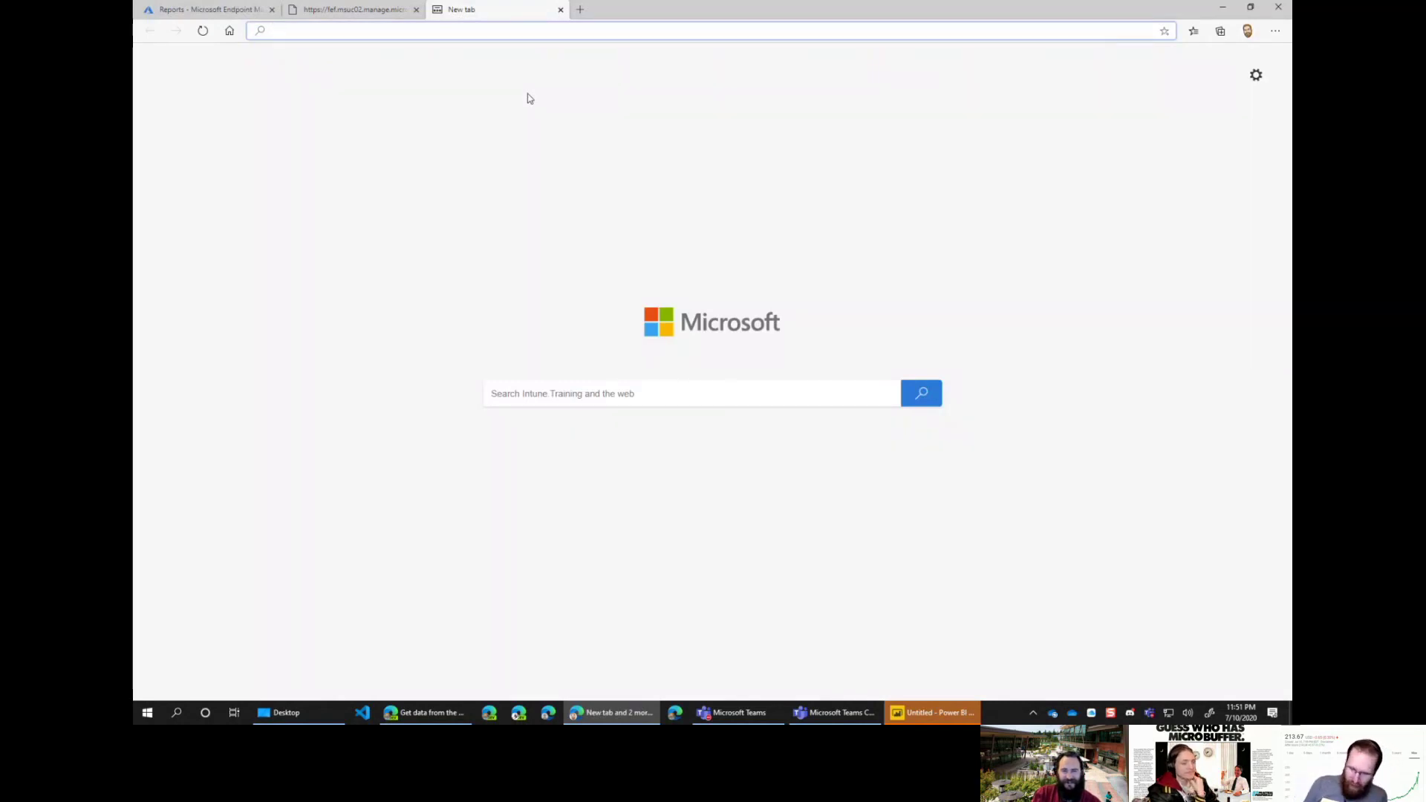
text(grap)
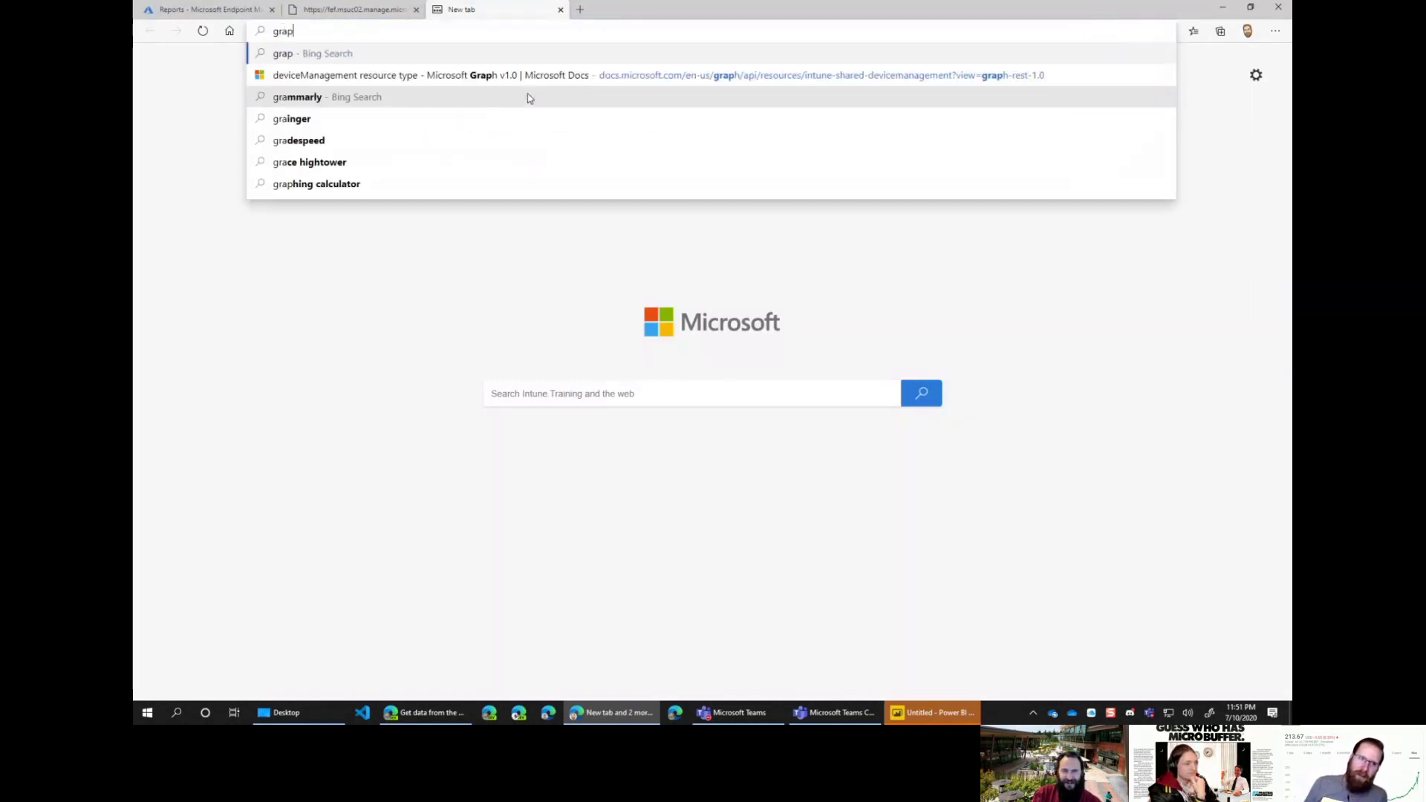
text(h explorer)
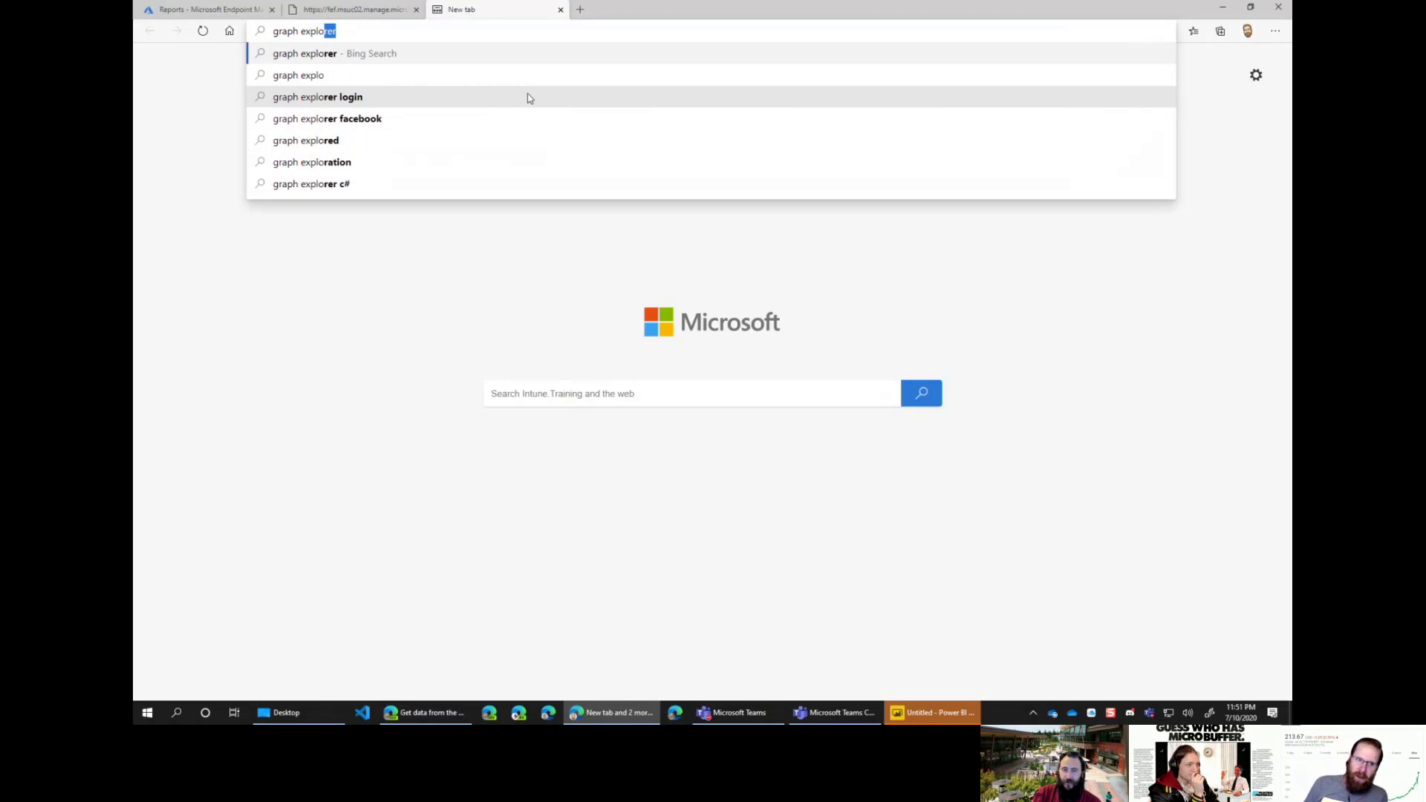
key(Return)
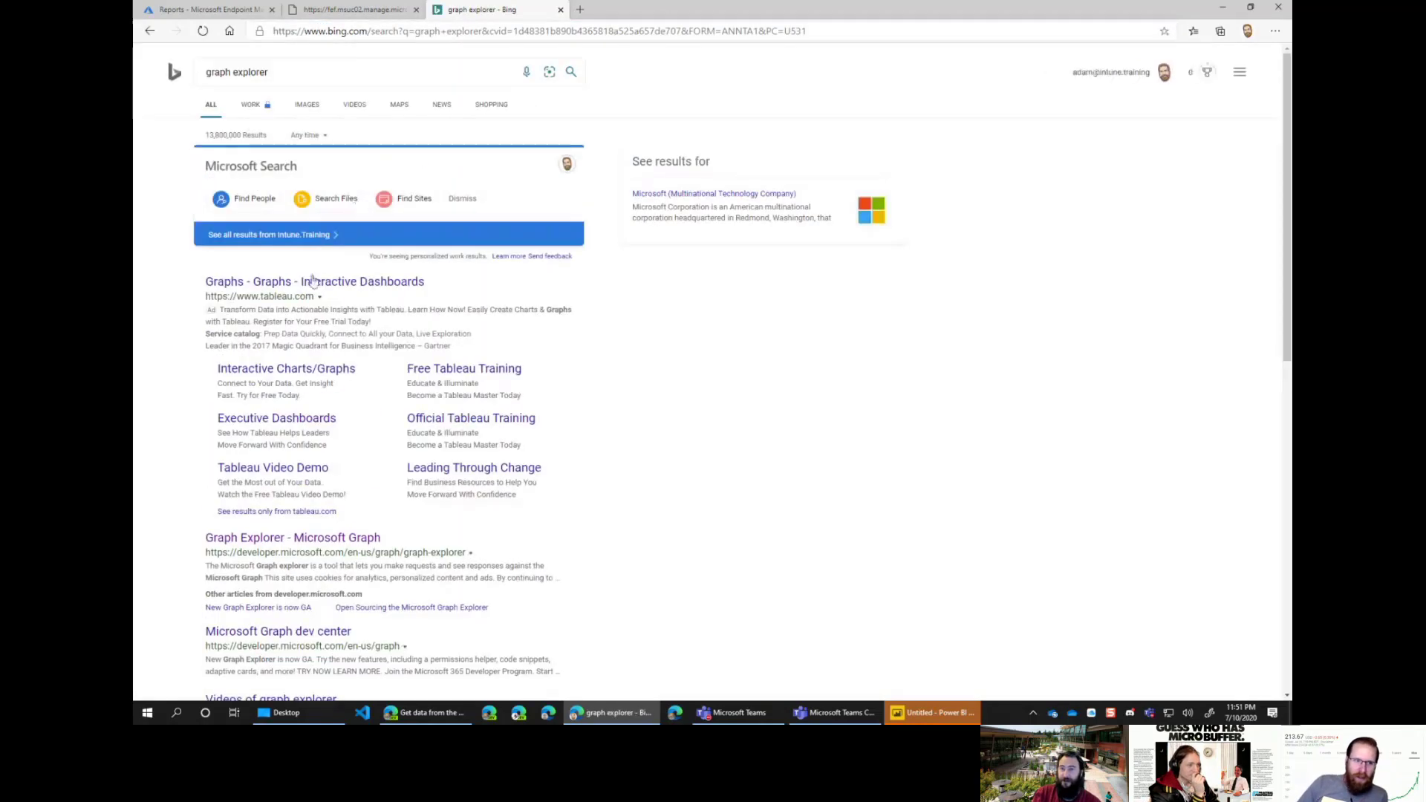
scroll(331, 446, down, 1)
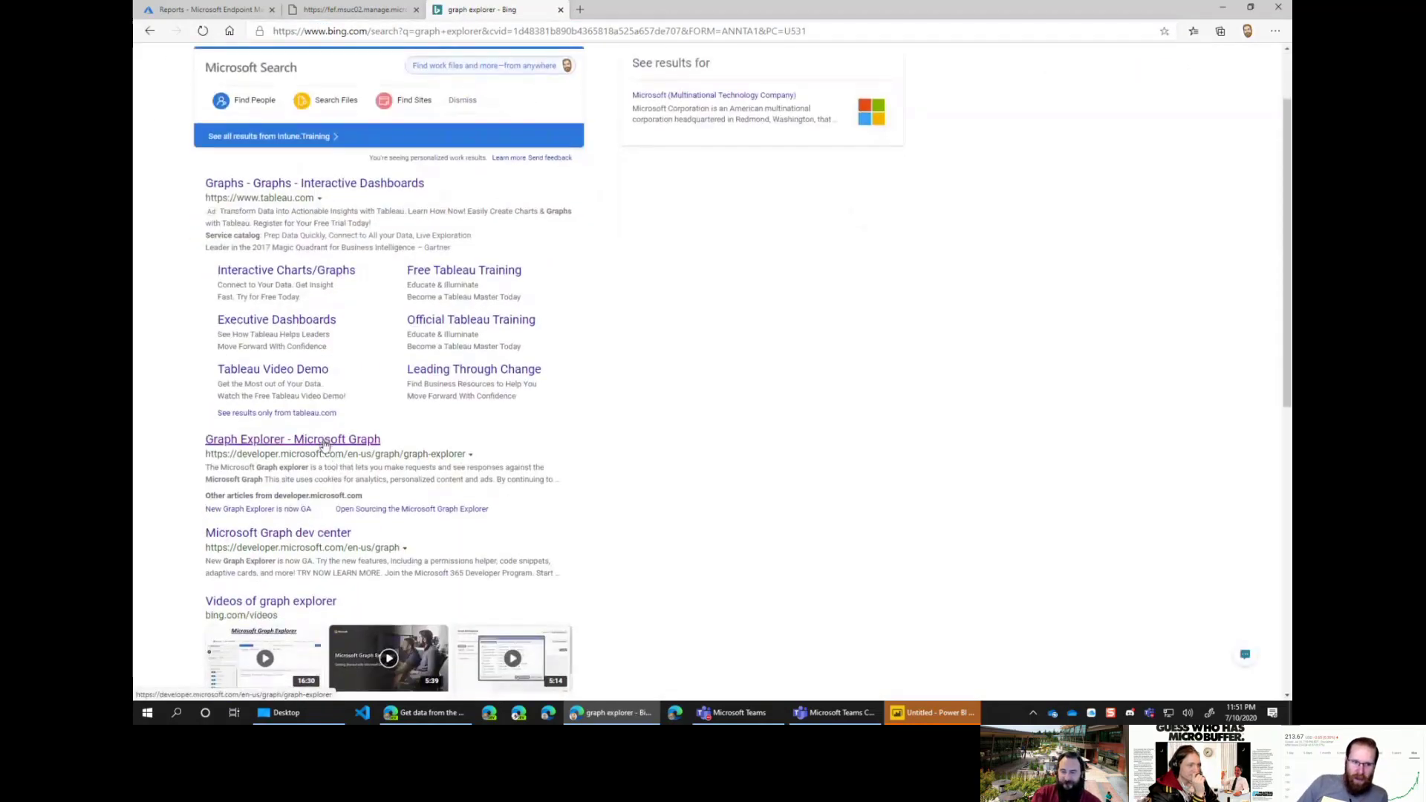
click(324, 444)
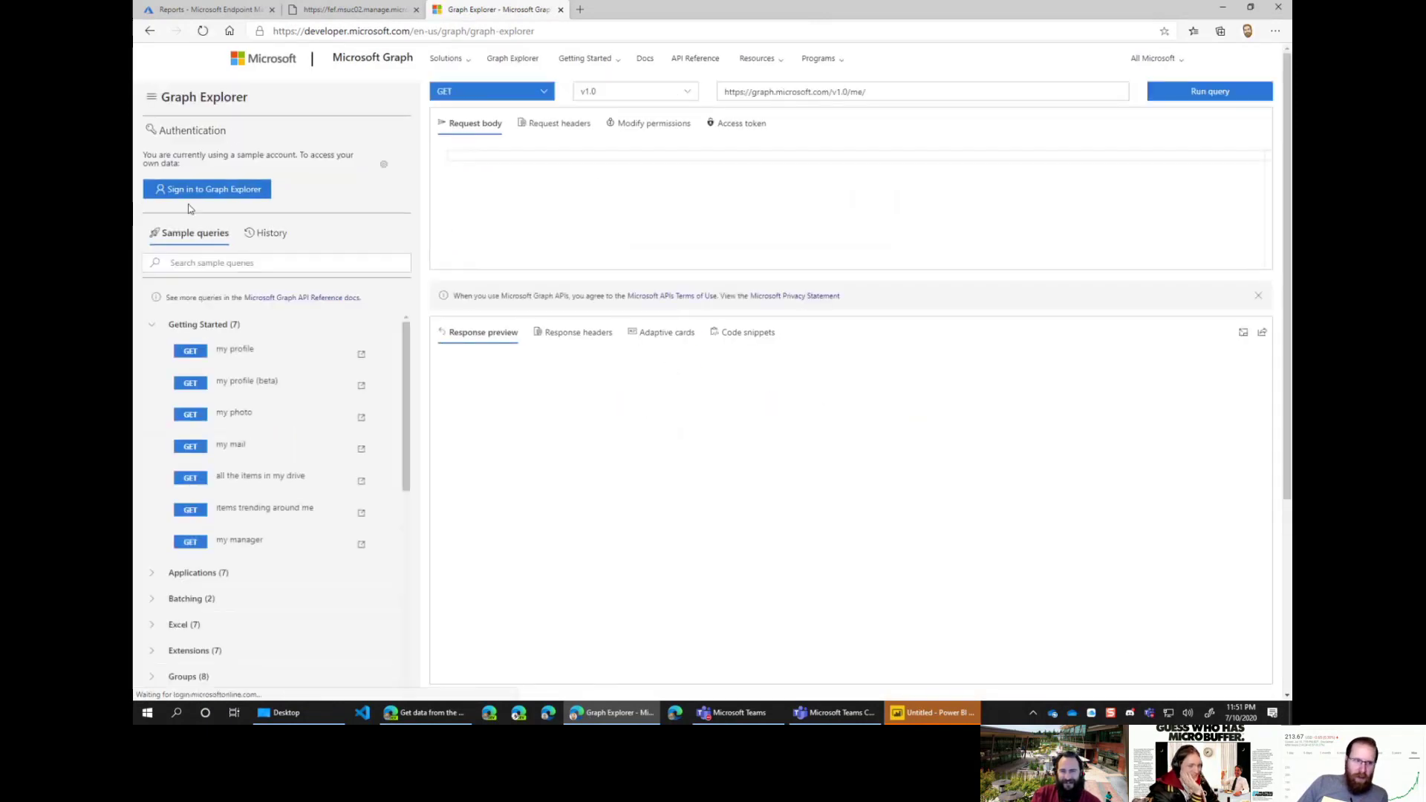
Step: Sign in to Graph Explorer, switch to the beta API and run the deviceManagement/devices query
click(210, 191)
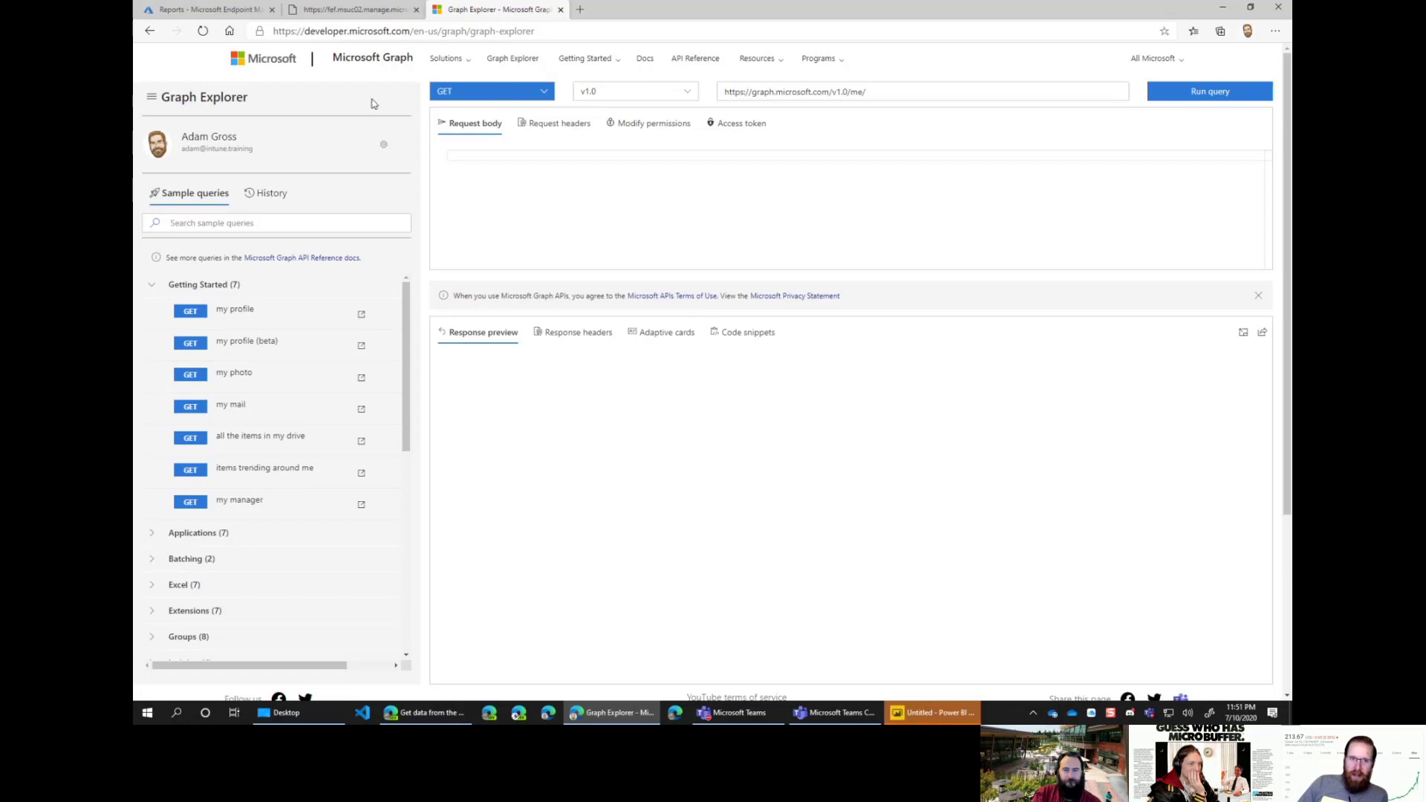
click(513, 92)
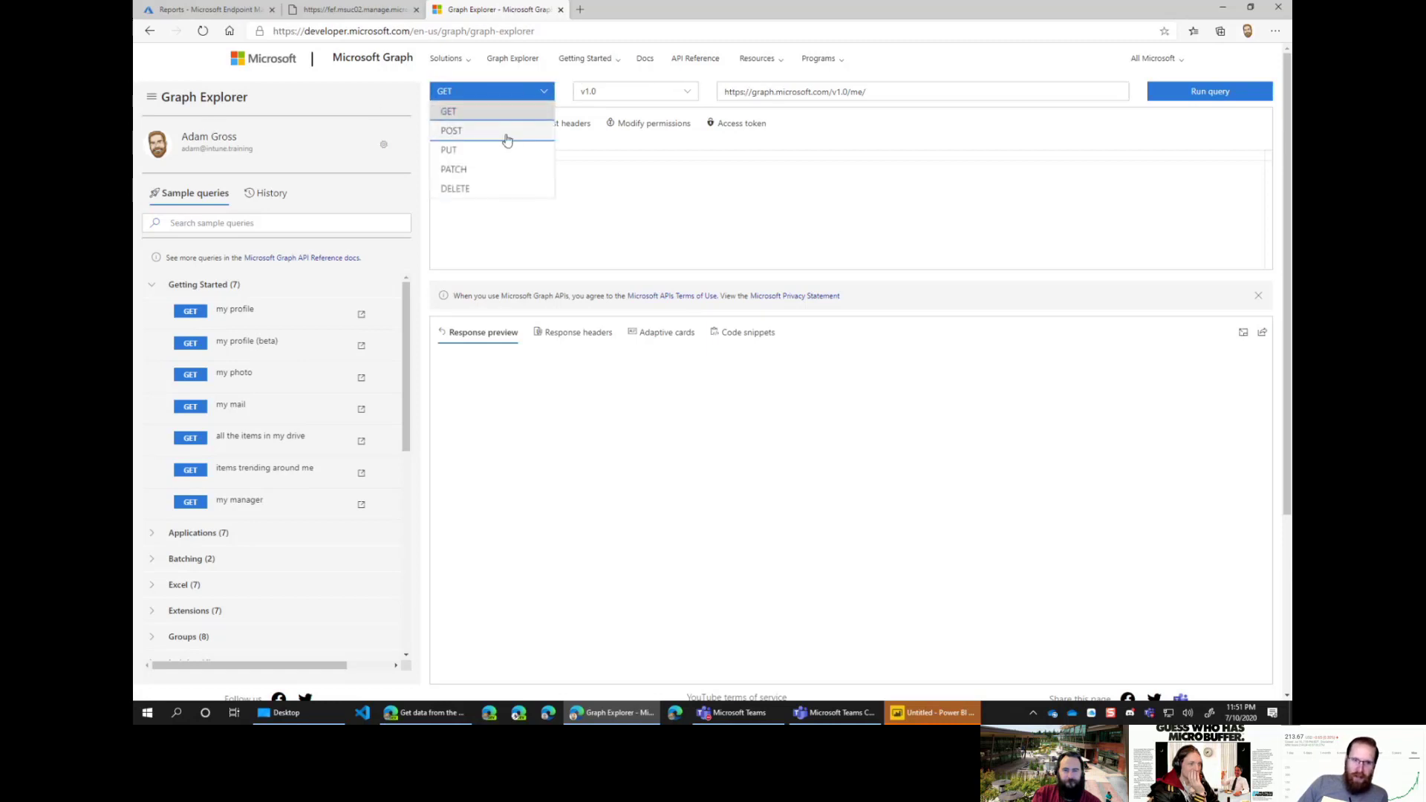
click(639, 92)
click(593, 133)
click(879, 93)
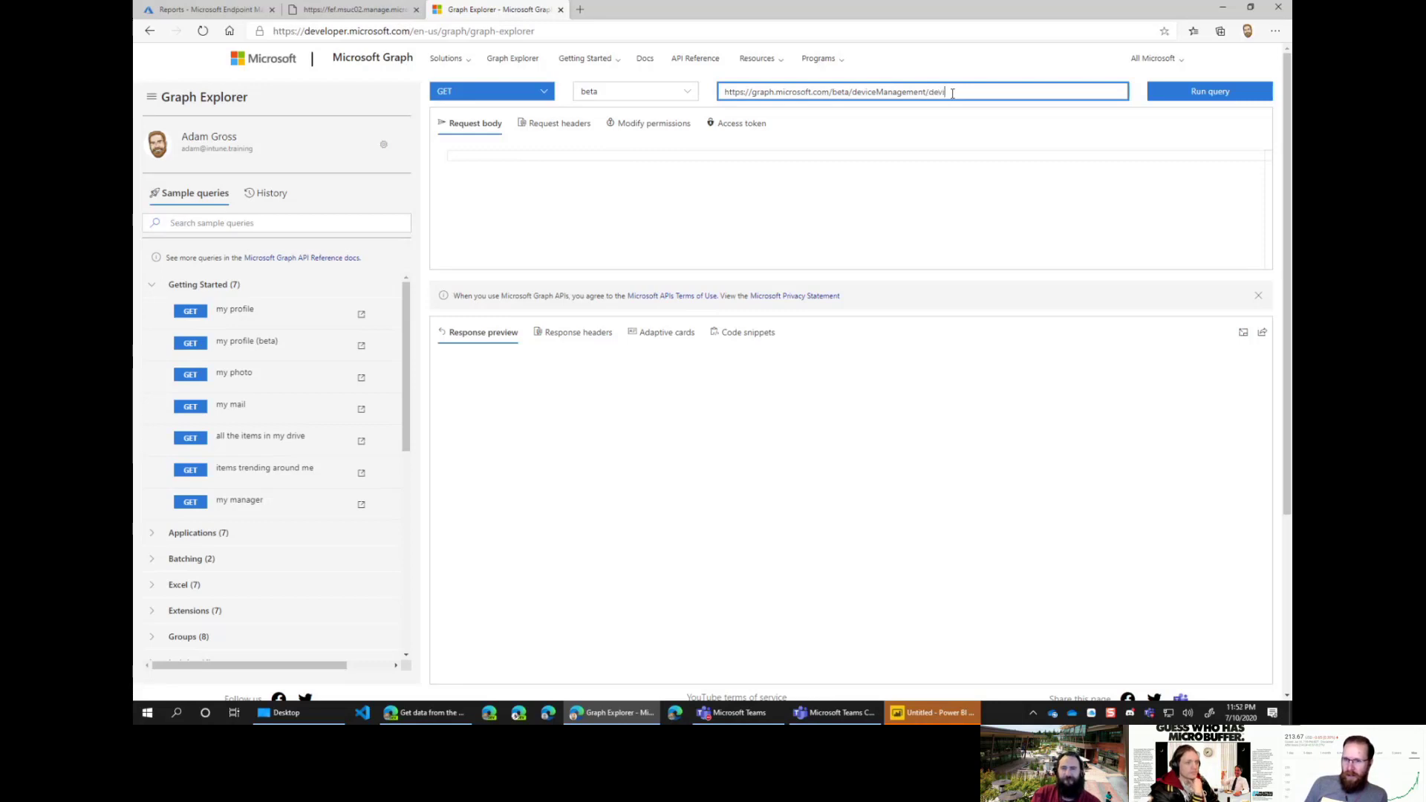
click(1197, 95)
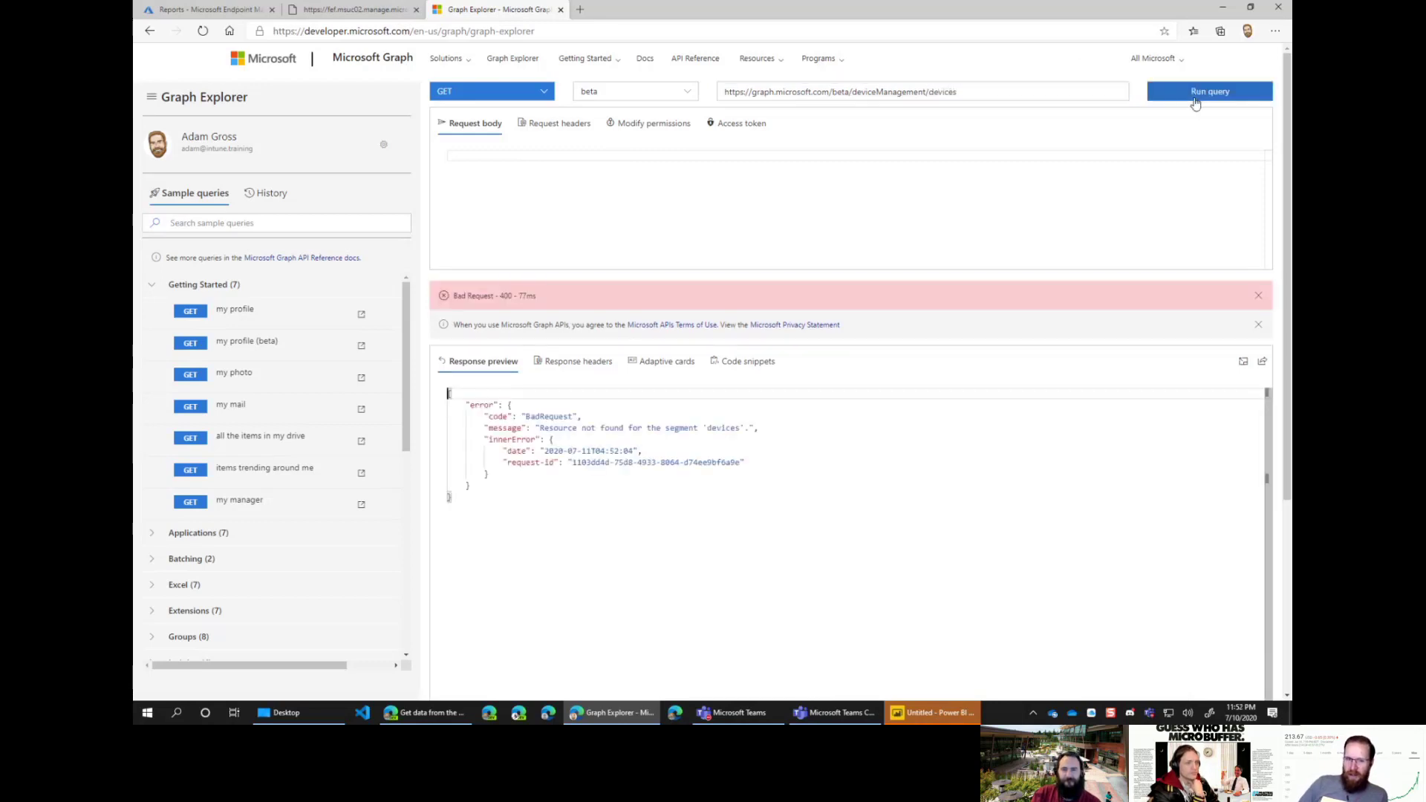
Step: Retry the URL as Devices, then Device, then DeviceManagement until it returns 200 OK
click(935, 92)
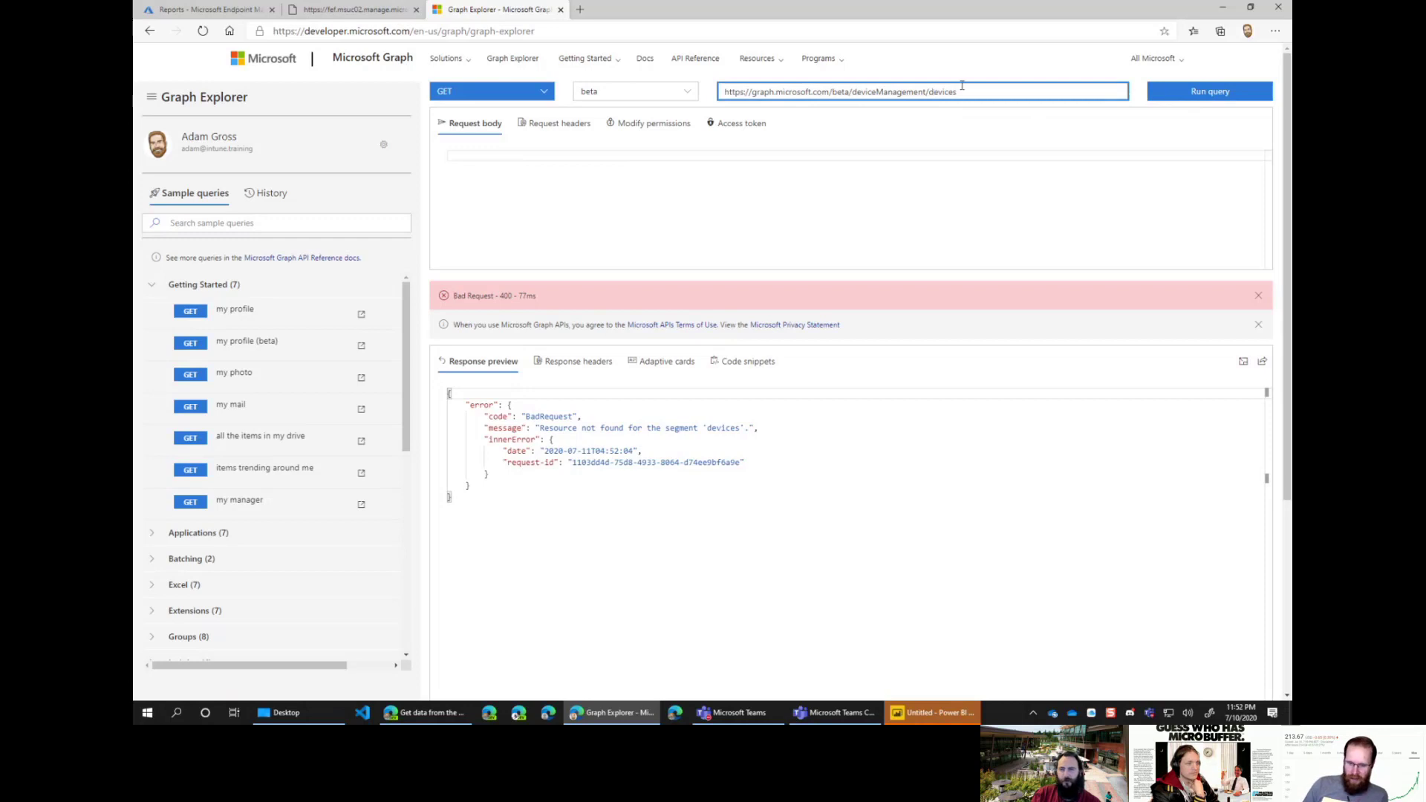
text(D)
click(1181, 92)
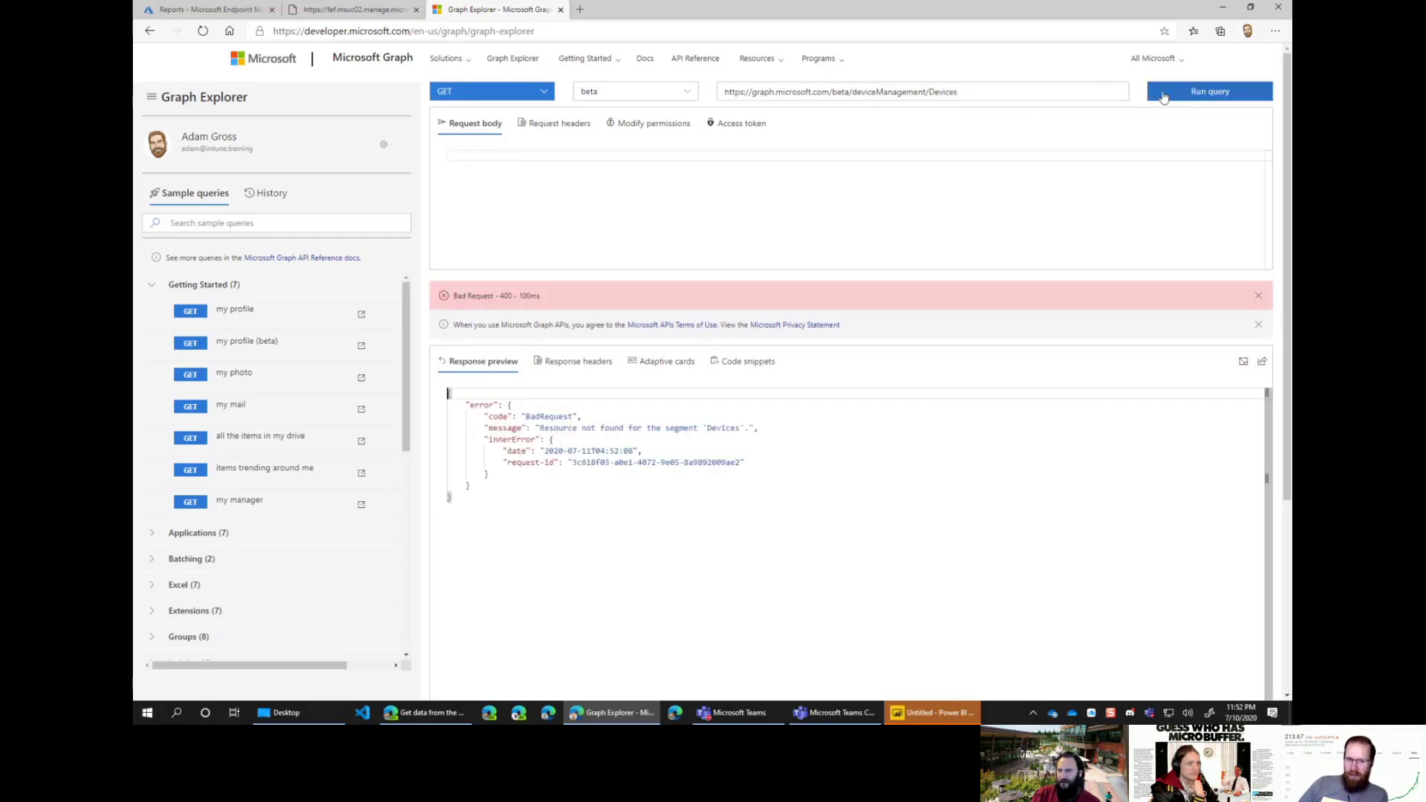
click(859, 92)
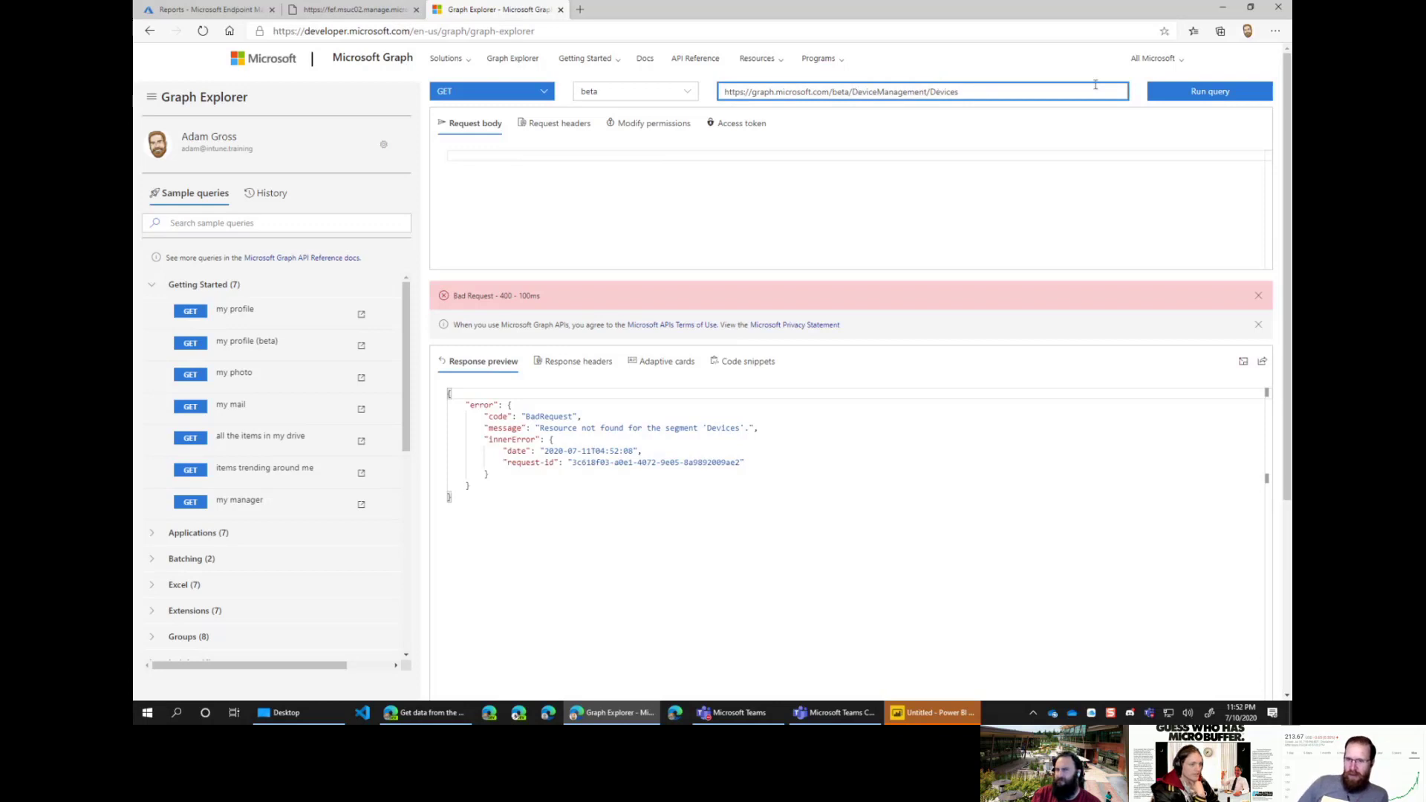
click(1171, 93)
click(1000, 98)
key(BackSpace)
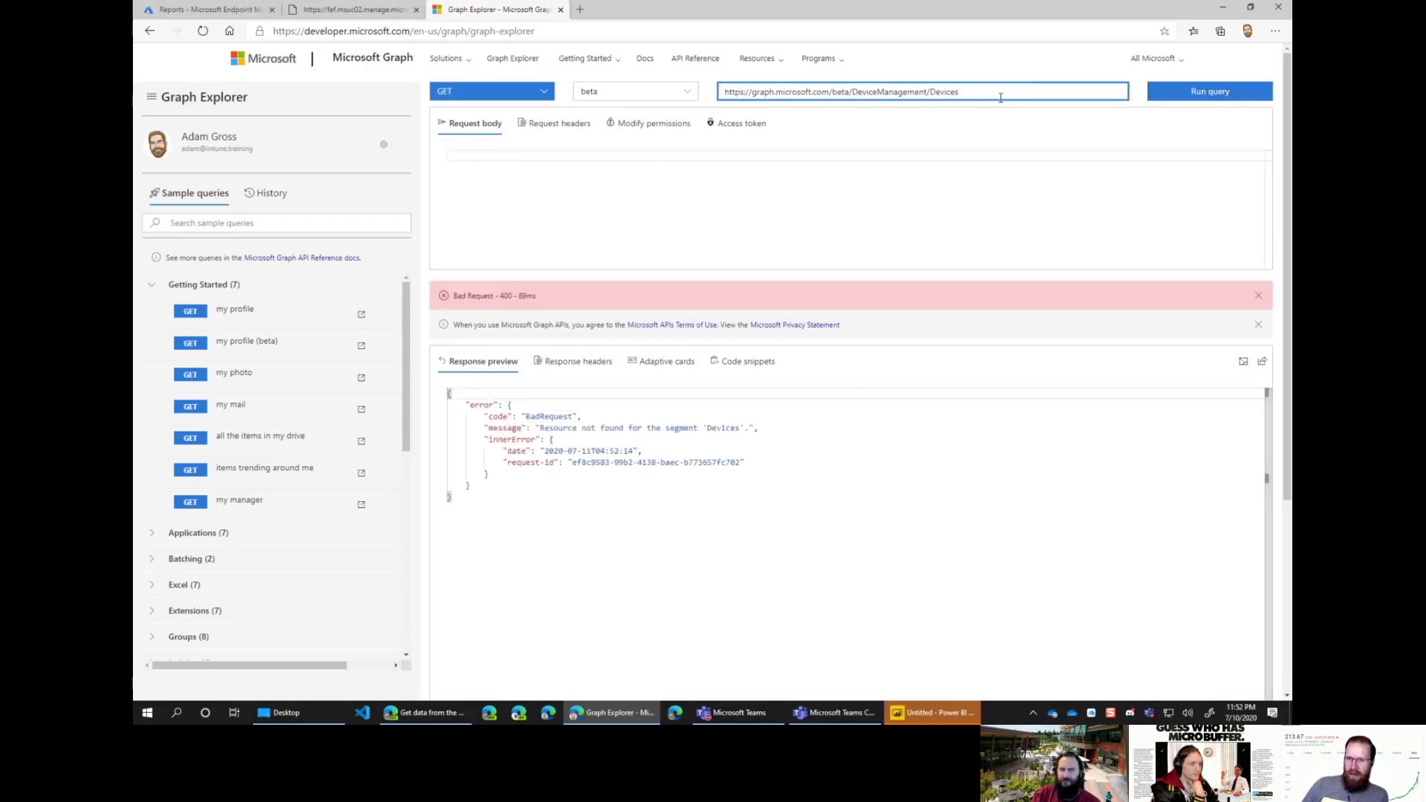
click(1176, 92)
click(882, 93)
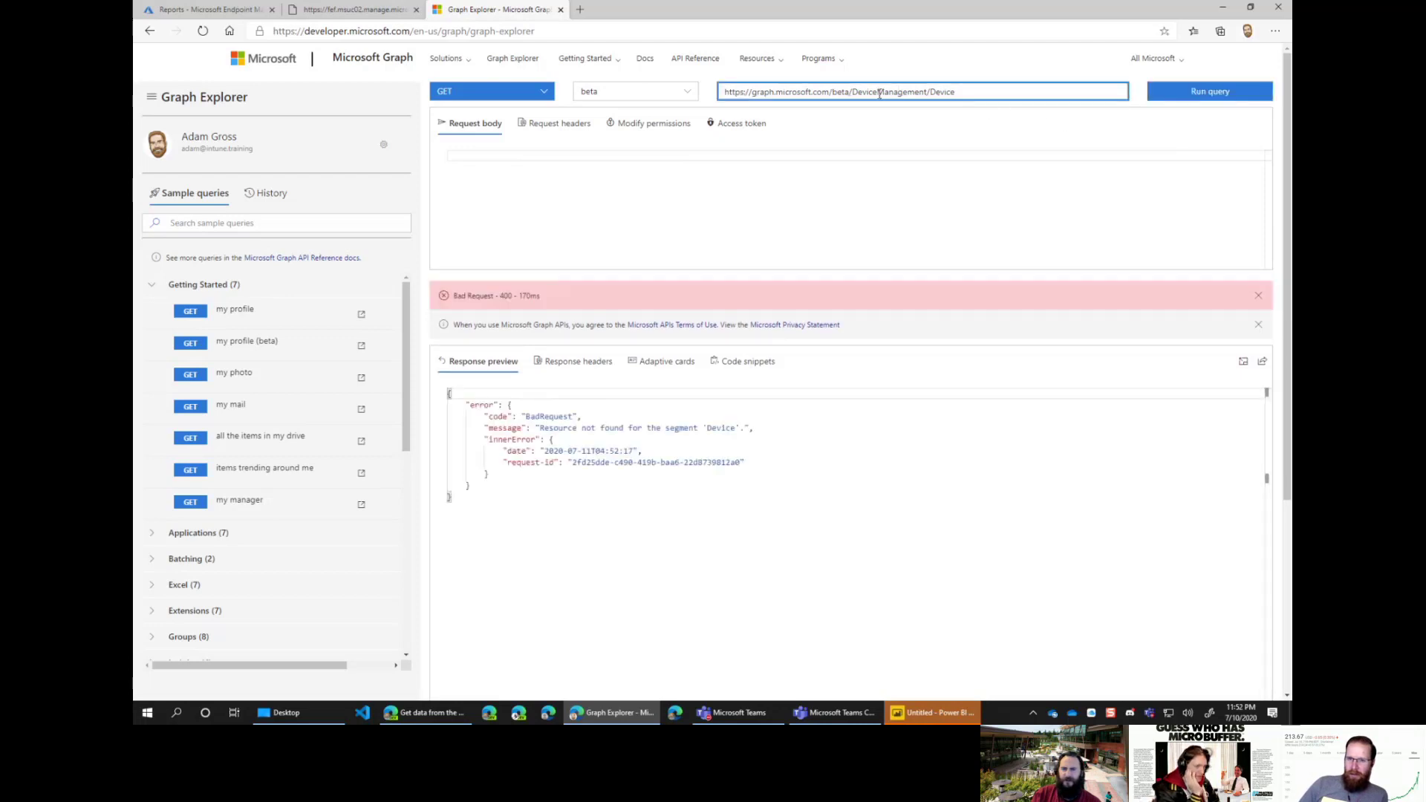
double_click(939, 90)
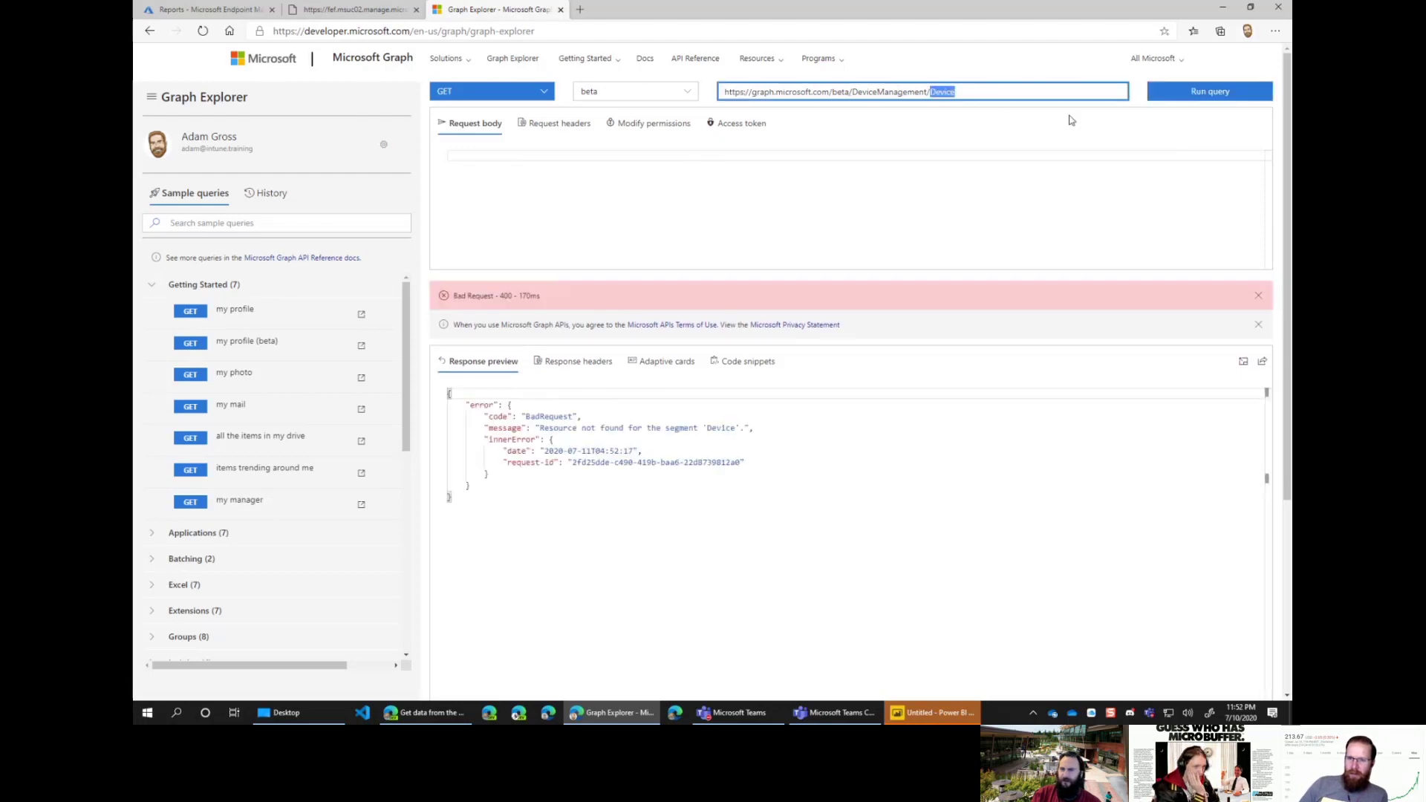
click(1169, 94)
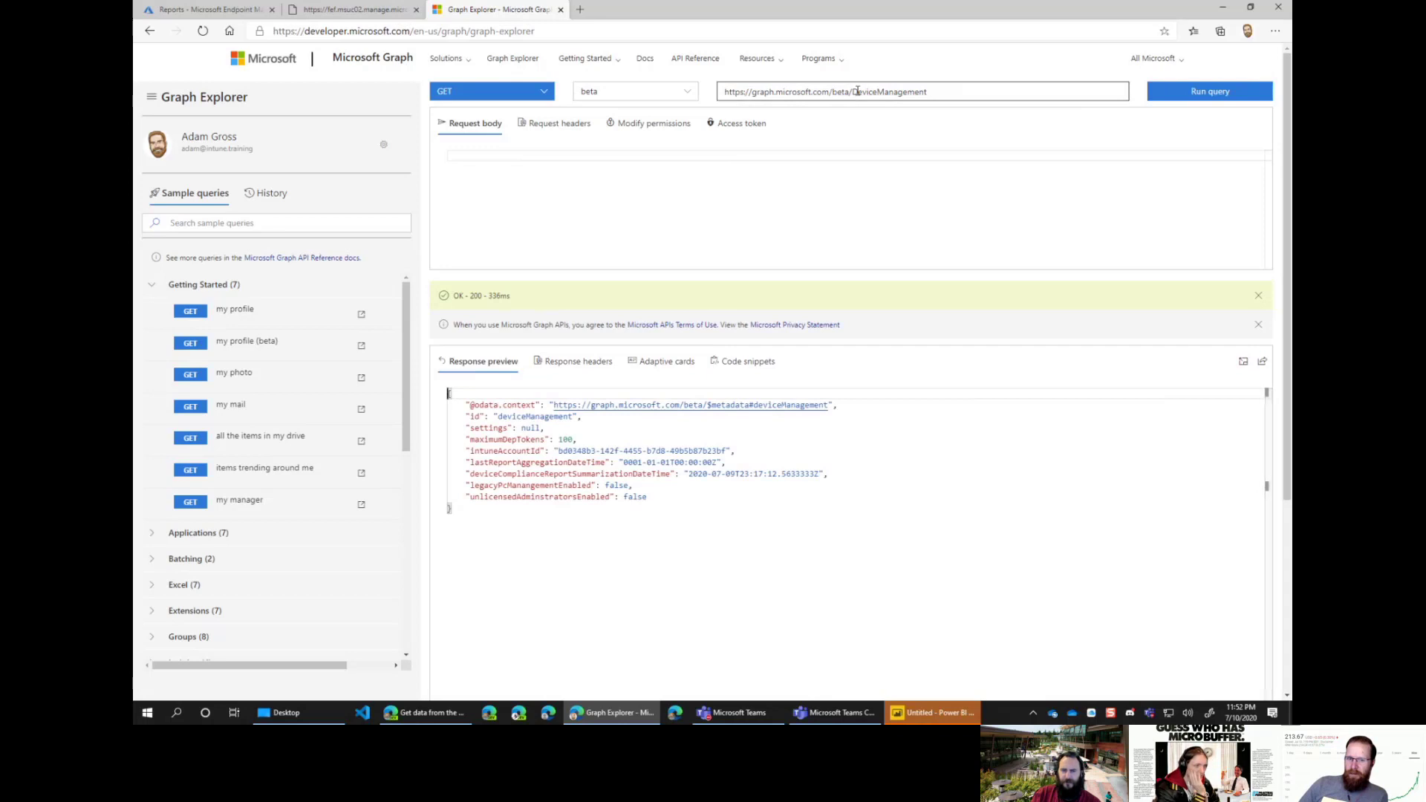
click(808, 386)
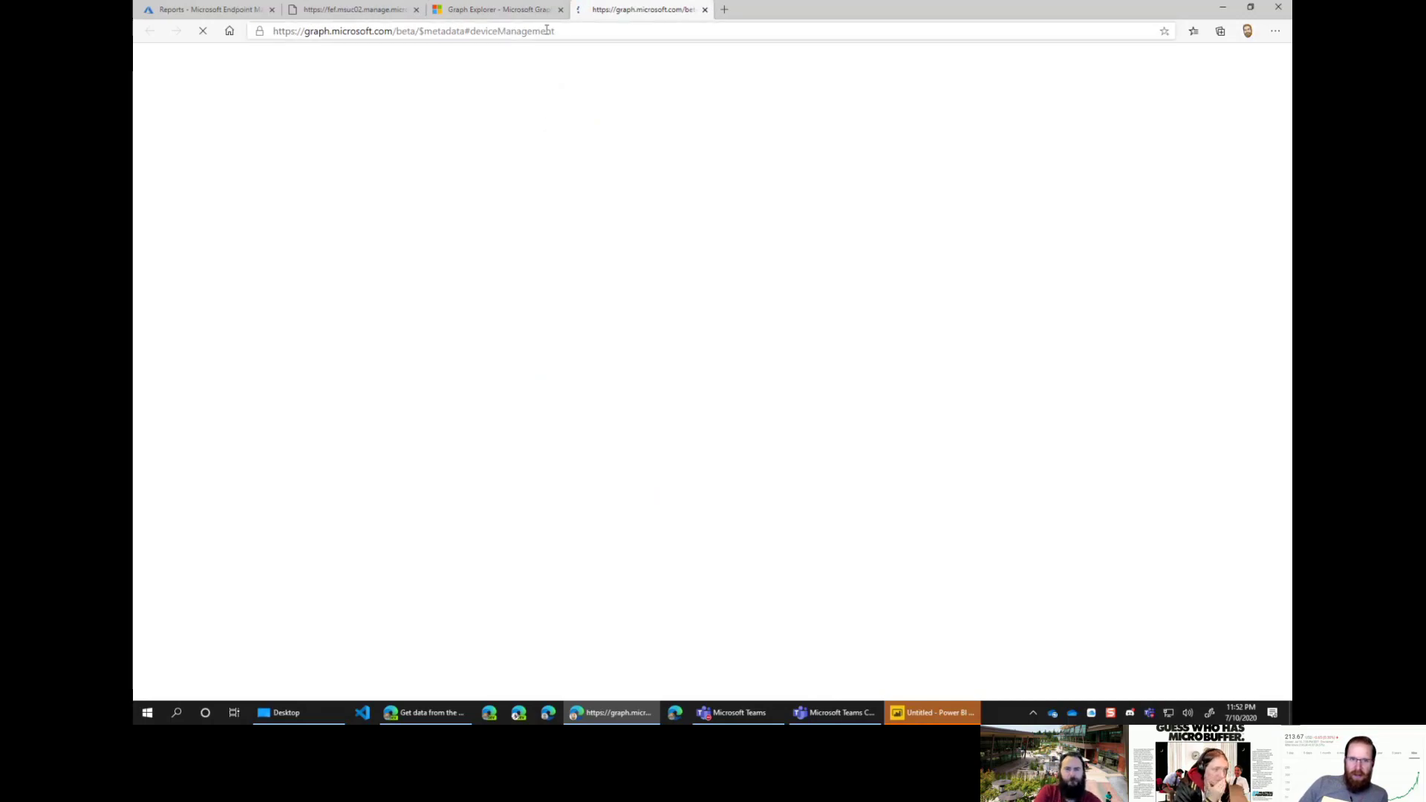
click(283, 32)
click(497, 128)
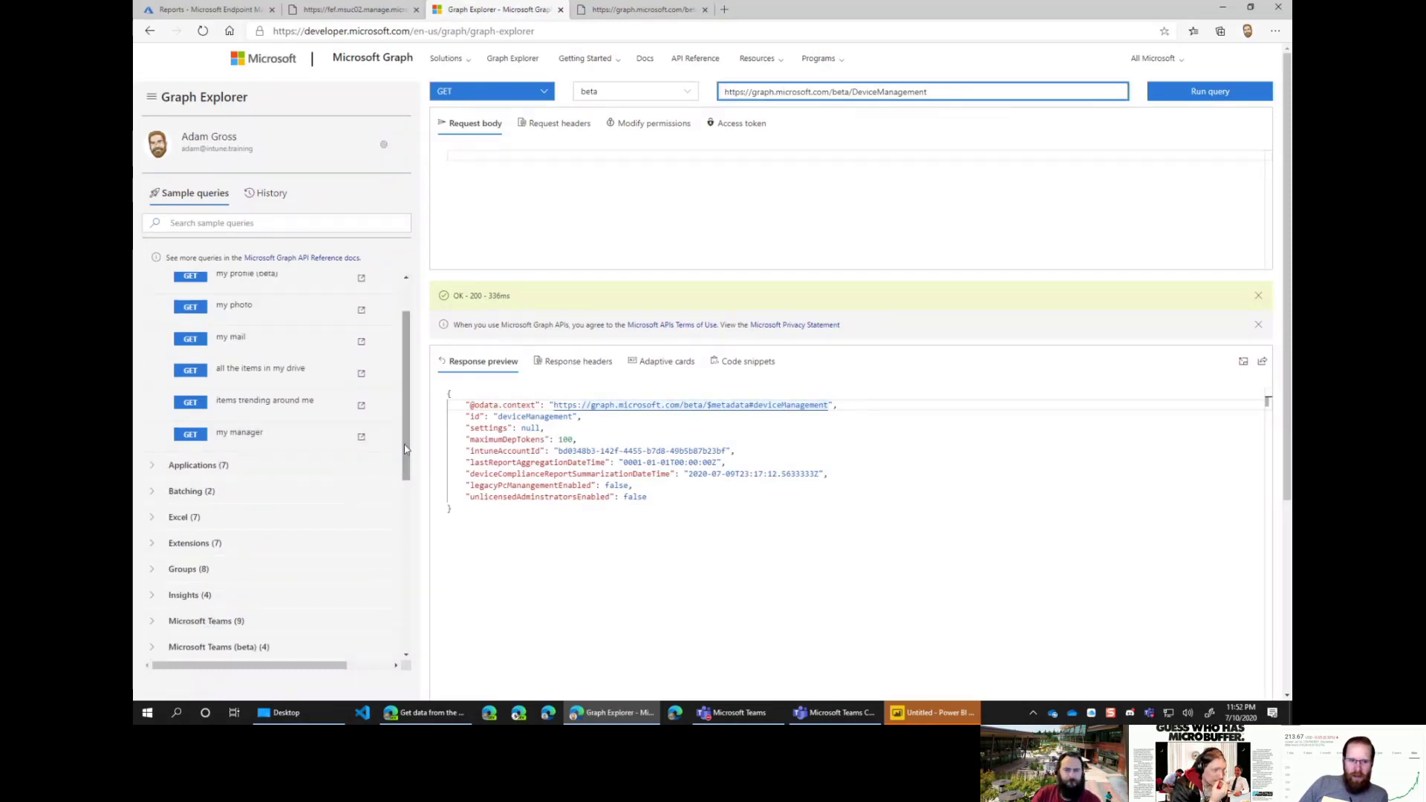
Step: Scroll through the Graph Explorer response and collapse the Getting Started sample queries
scroll(393, 608, down, 8)
scroll(393, 620, down, 1)
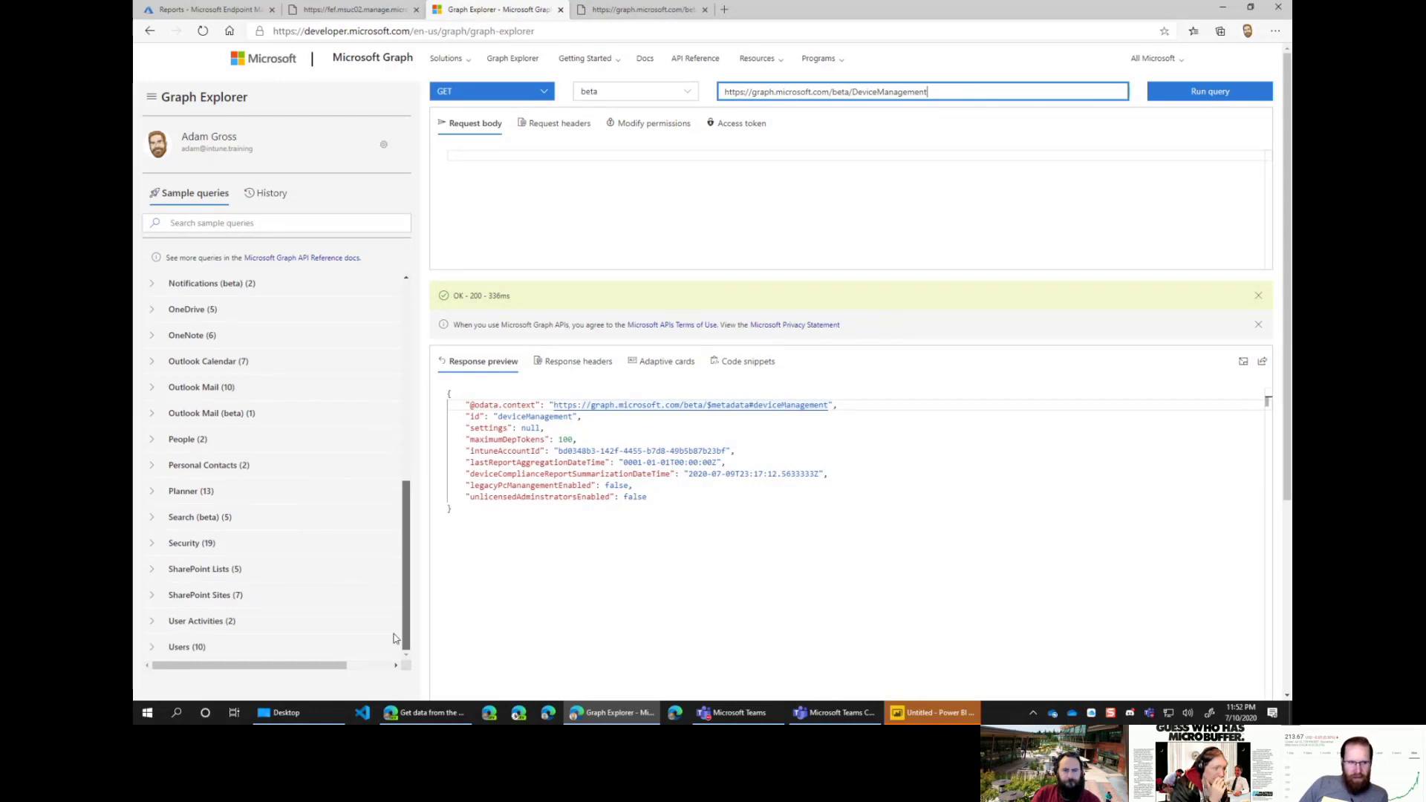
drag(405, 637, 416, 635)
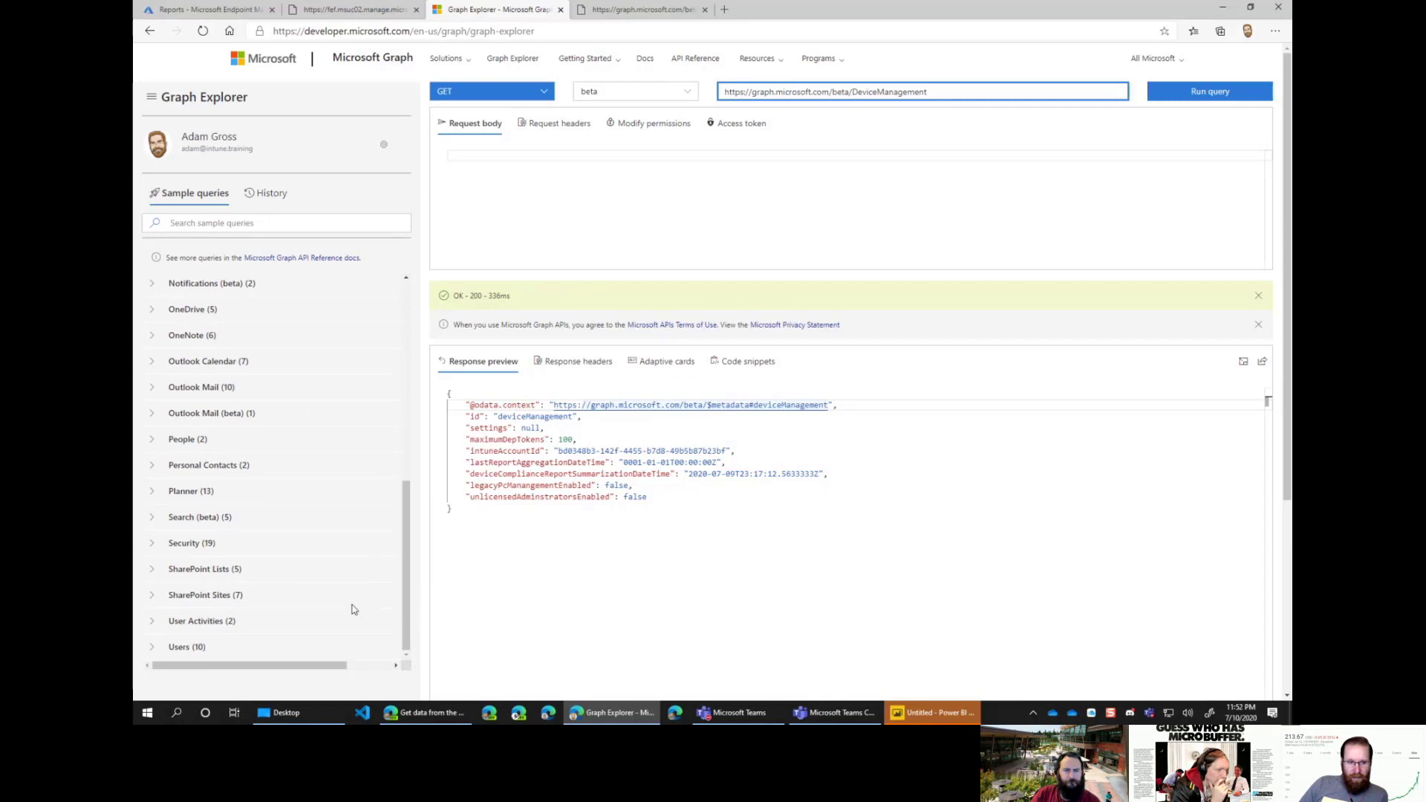
scroll(353, 609, down, 2)
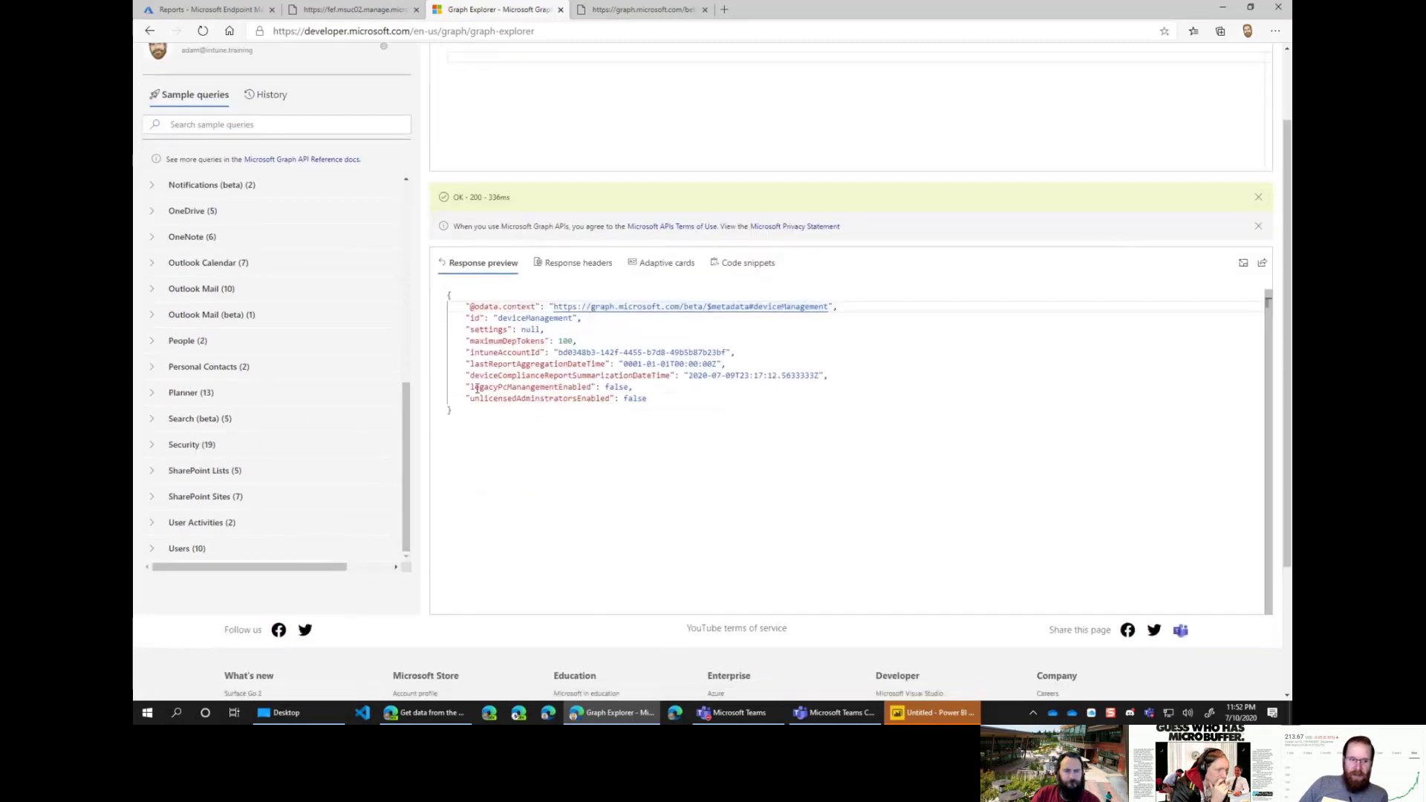
scroll(440, 340, up, 2)
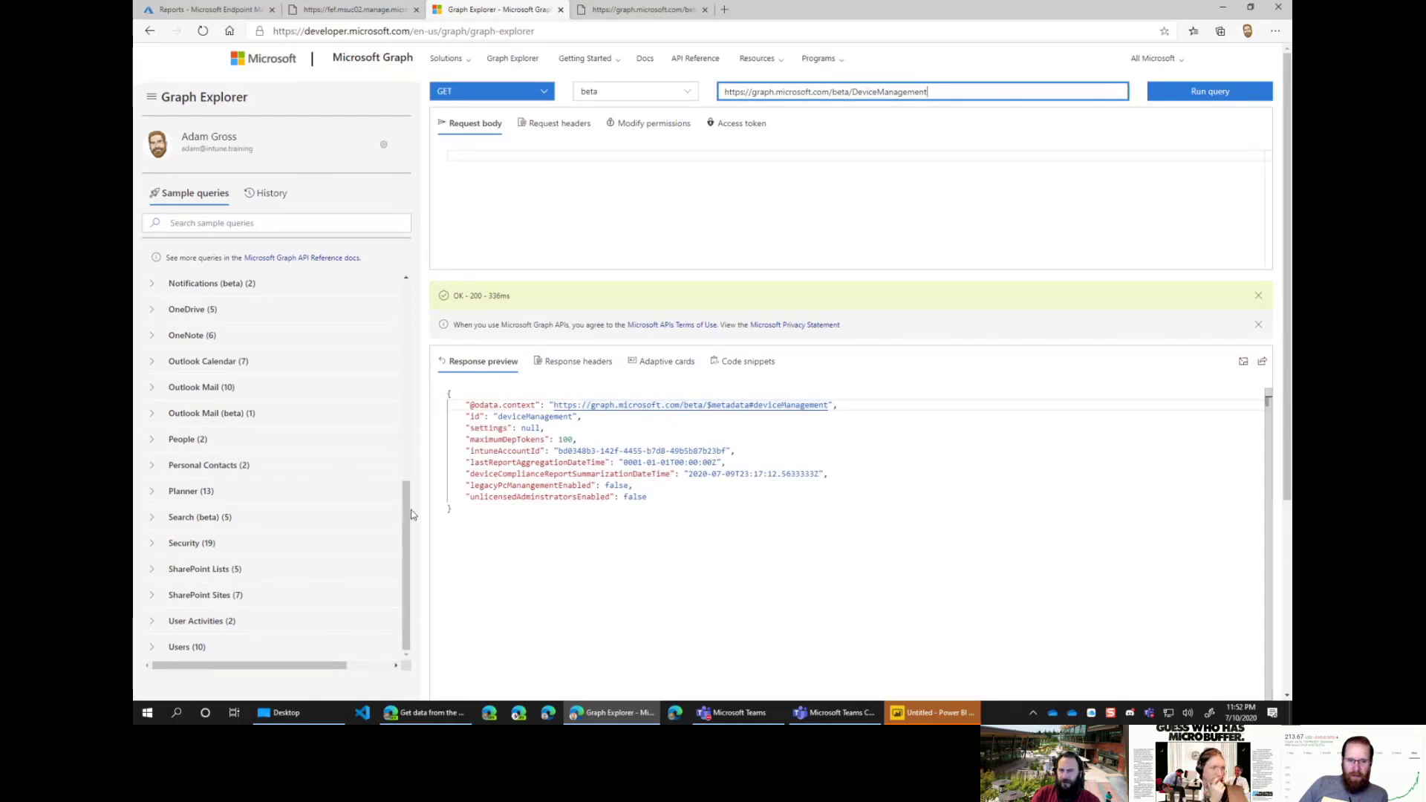
drag(407, 491, 408, 291)
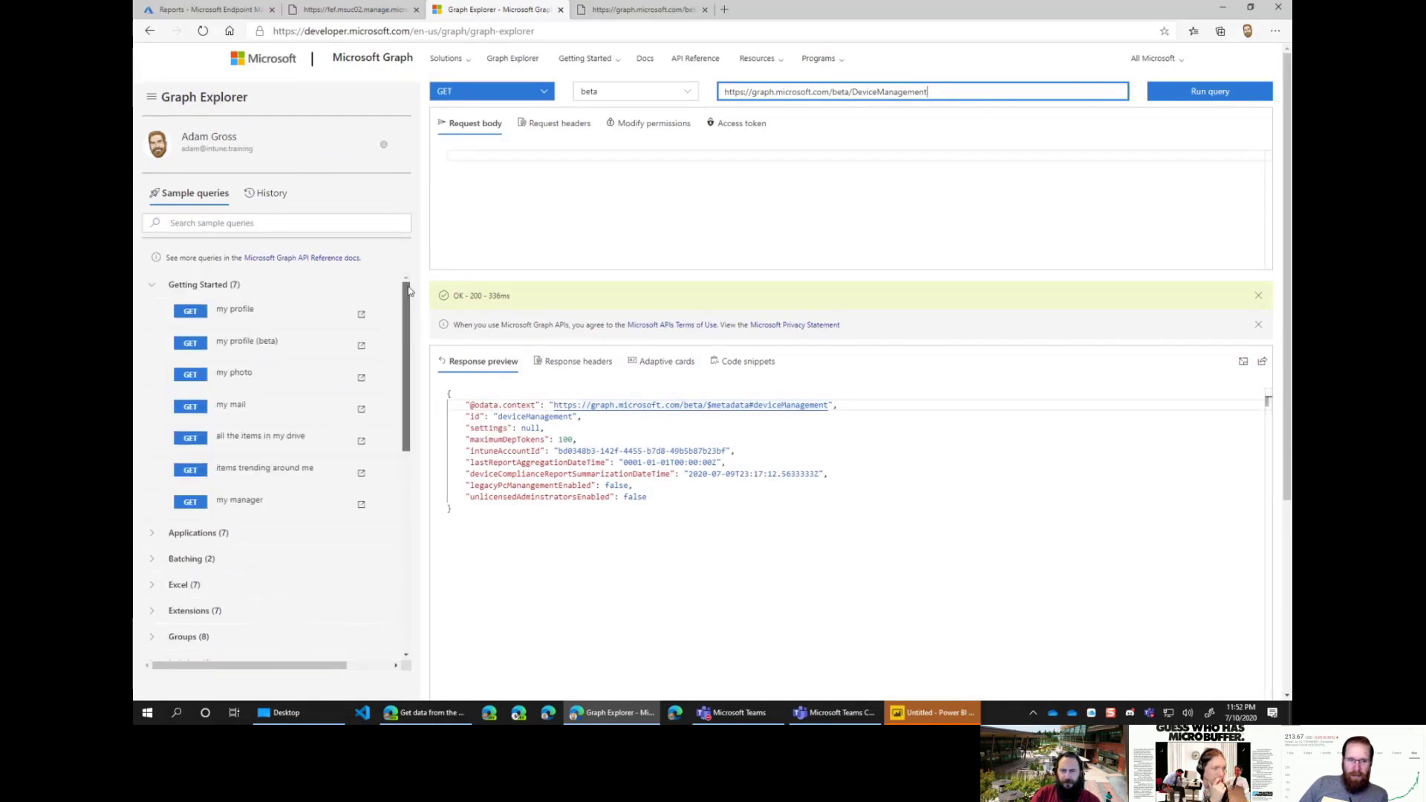
click(152, 285)
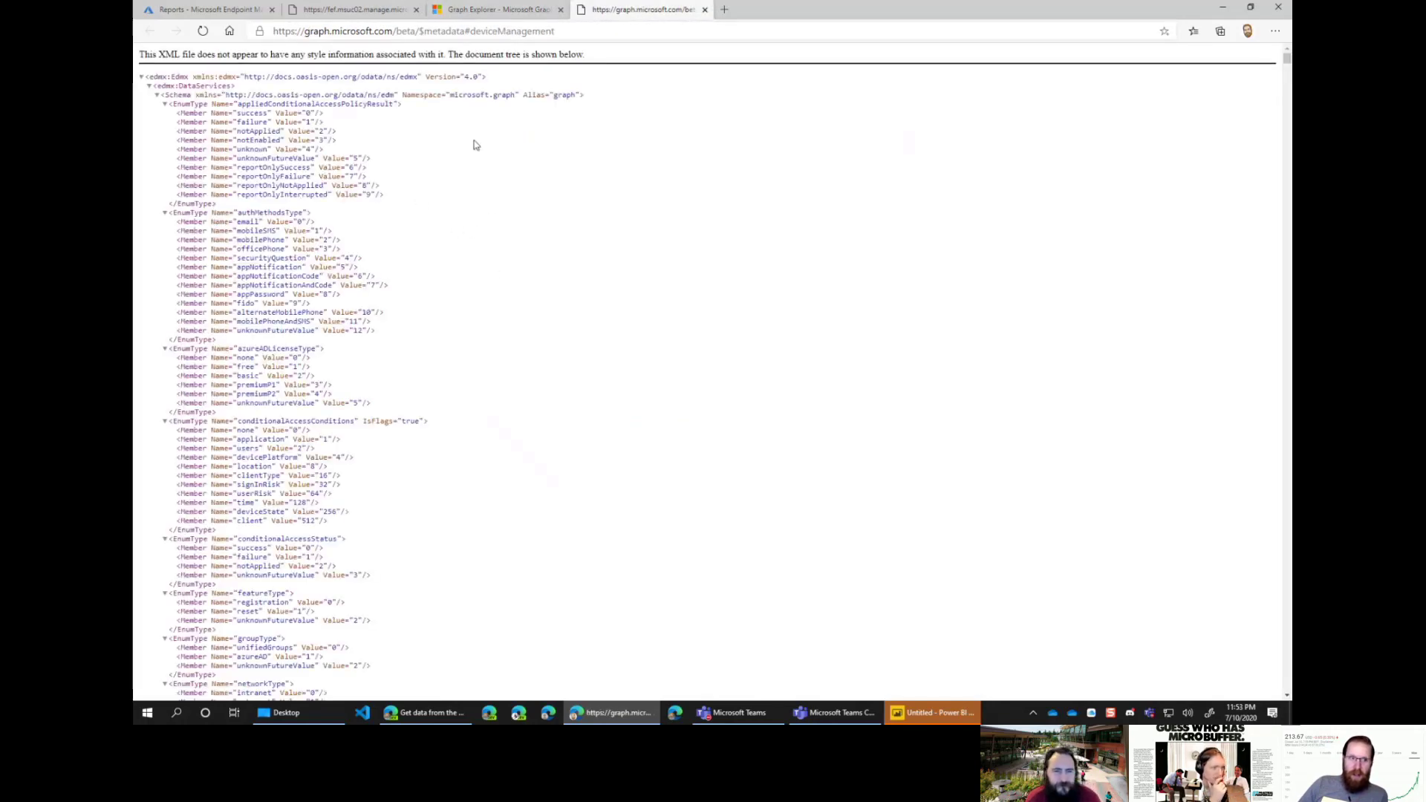
Step: Scroll through the beta metadata XML schema and return to its top
scroll(531, 318, down, 20)
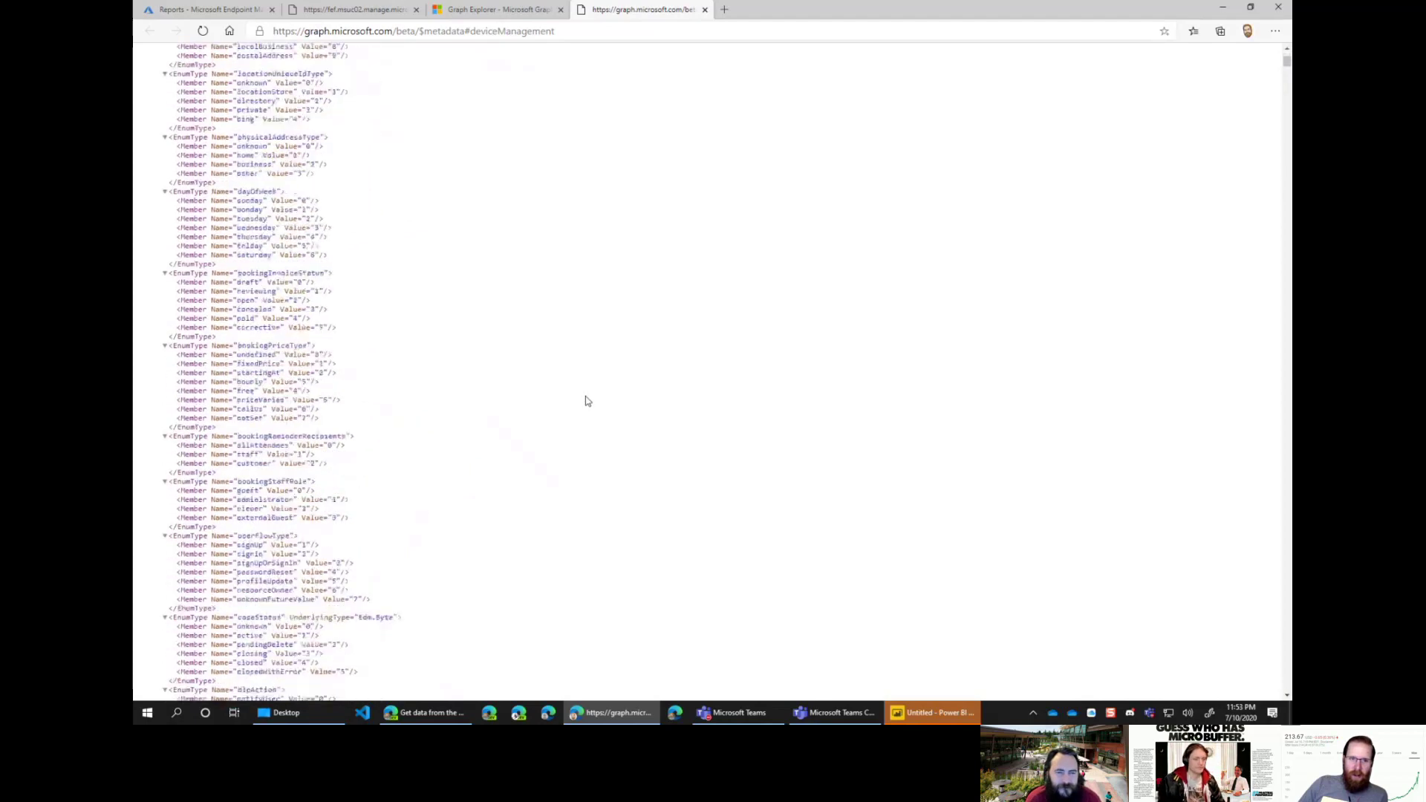
scroll(600, 373, down, 20)
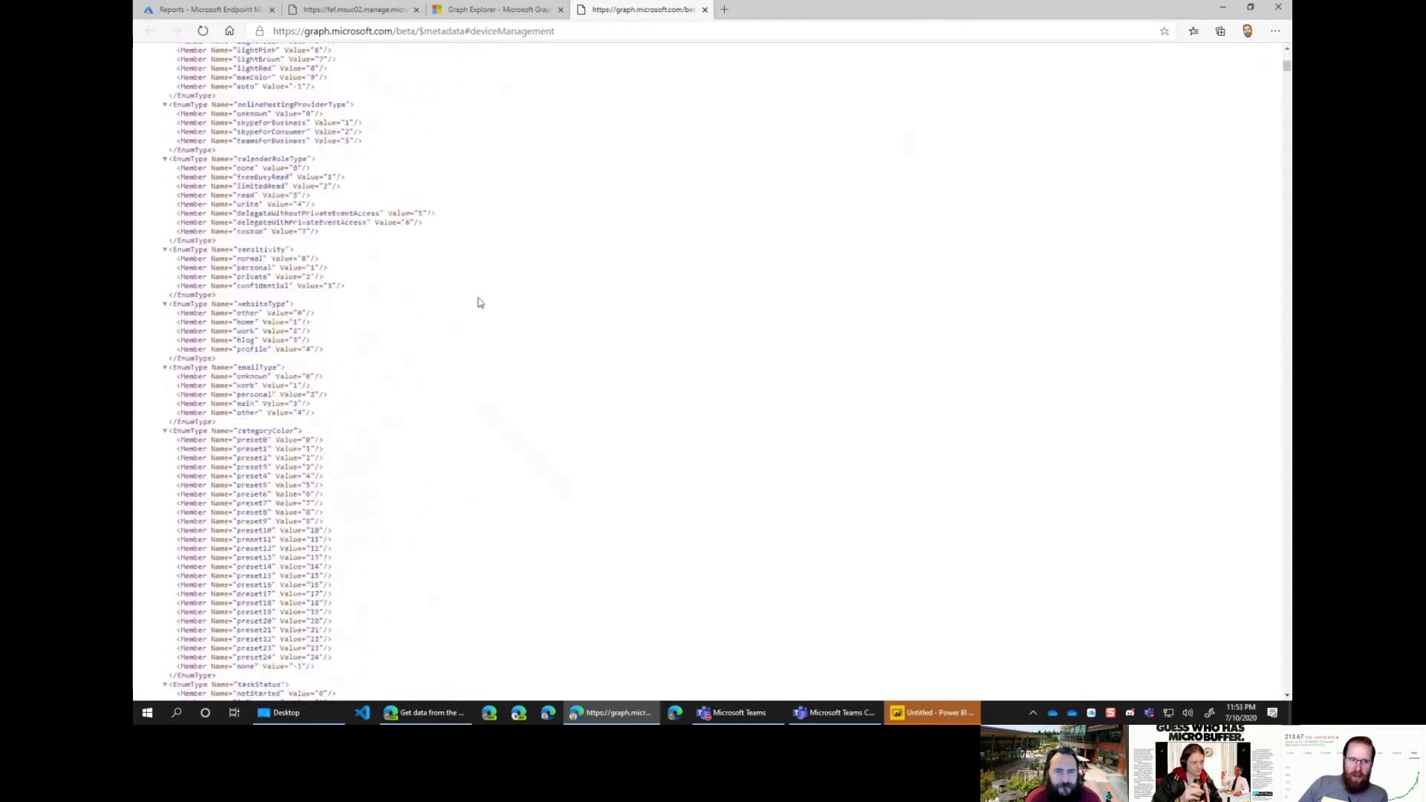
scroll(490, 296, down, 15)
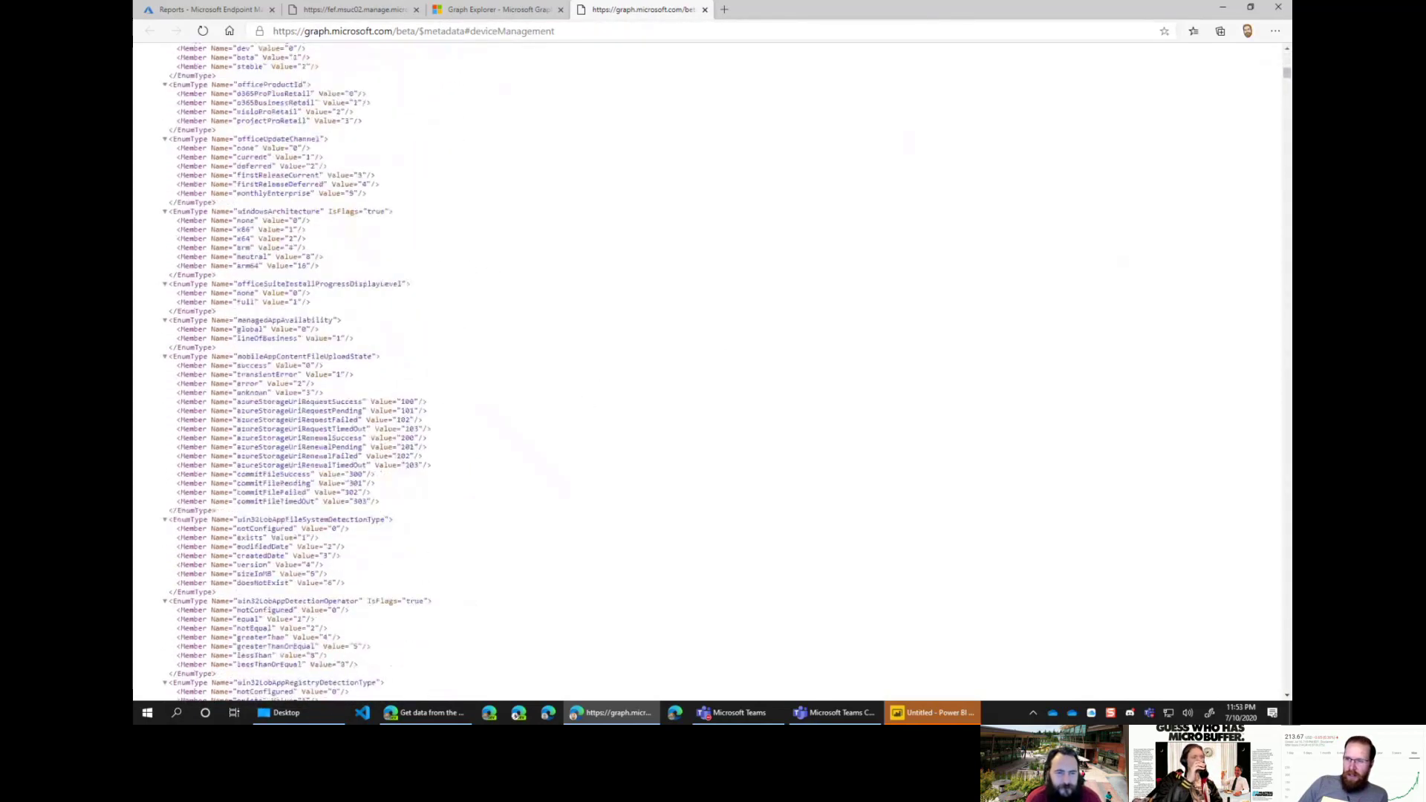
scroll(1235, 436, up, 7)
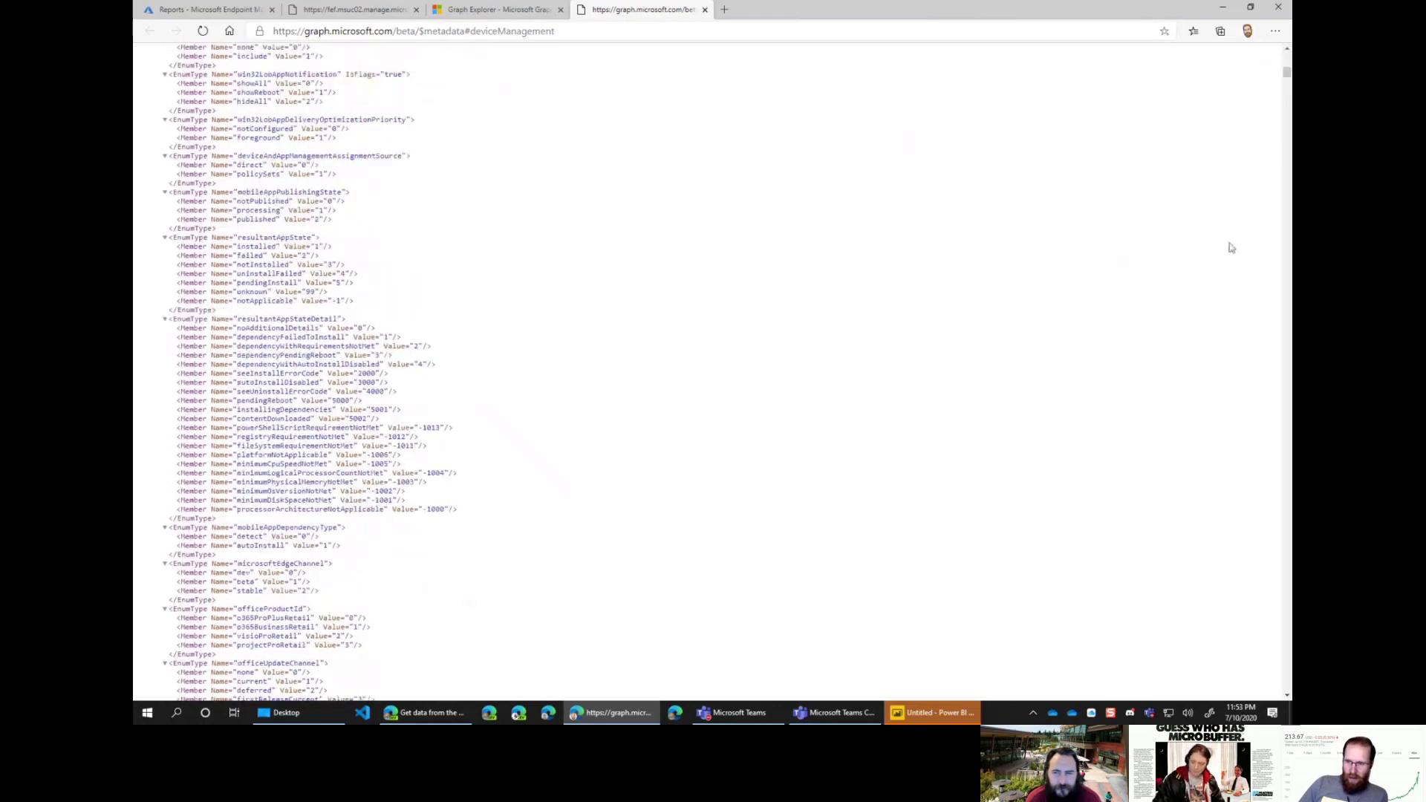
drag(1287, 74, 1288, 55)
click(444, 31)
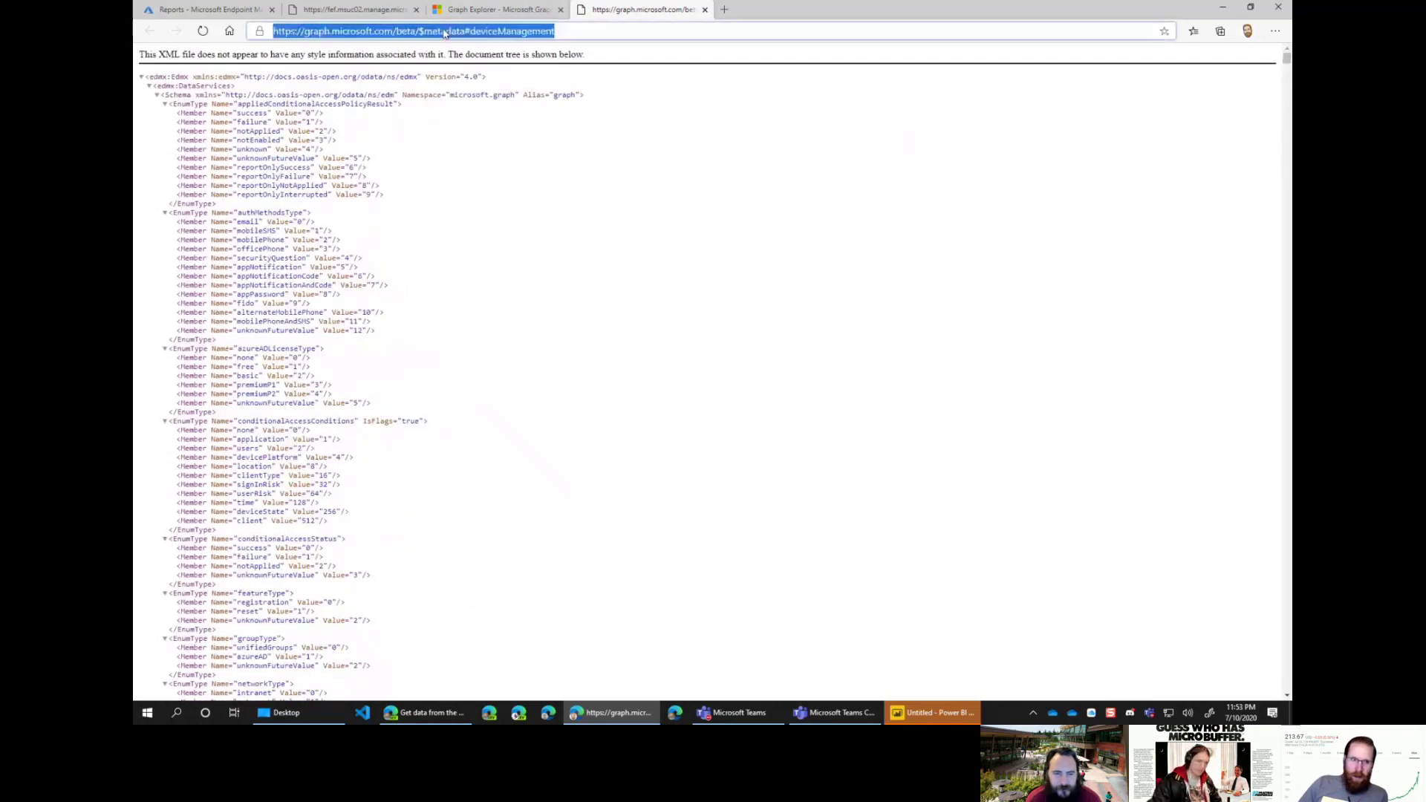
click(492, 12)
click(889, 91)
drag(849, 91, 698, 93)
key(ctrl+c)
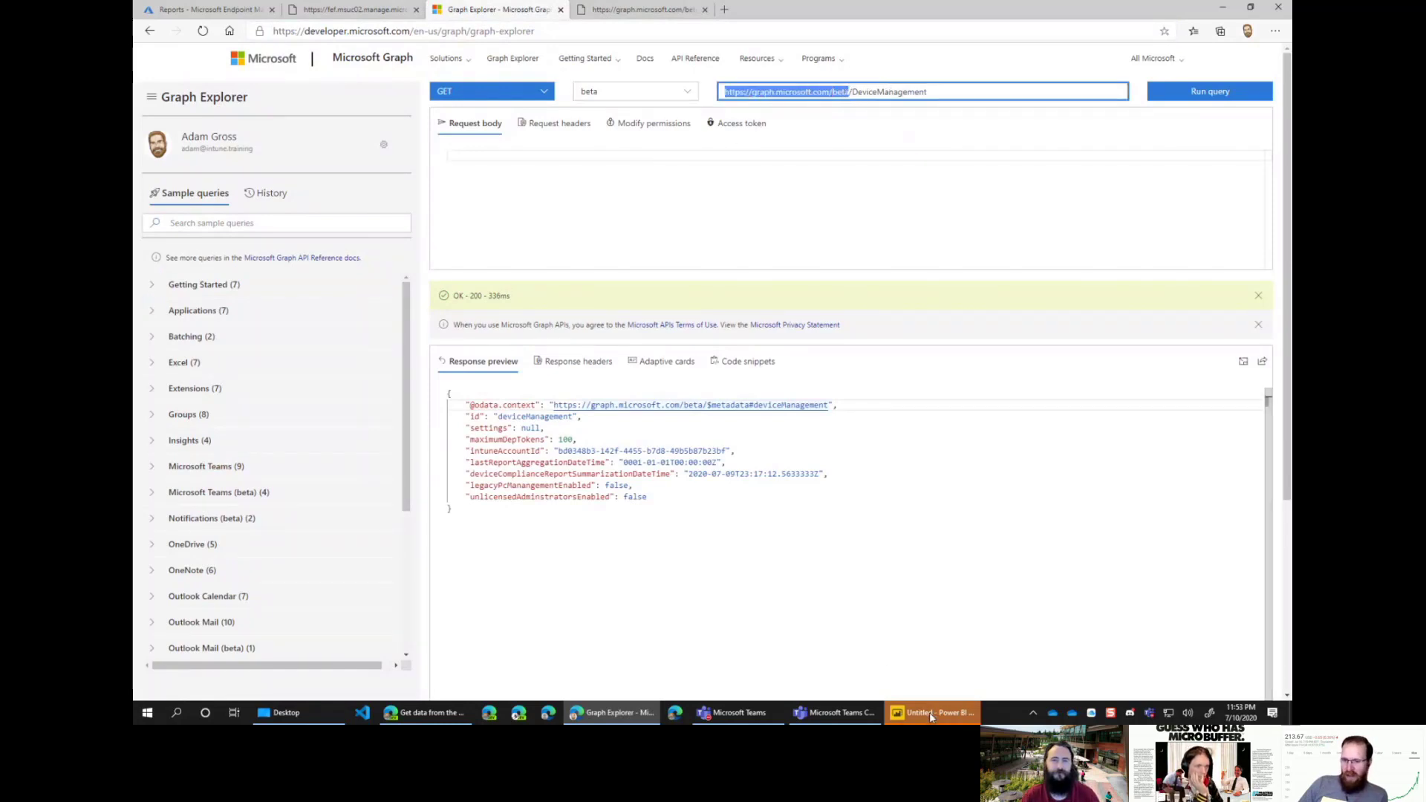
click(852, 91)
drag(725, 91, 833, 90)
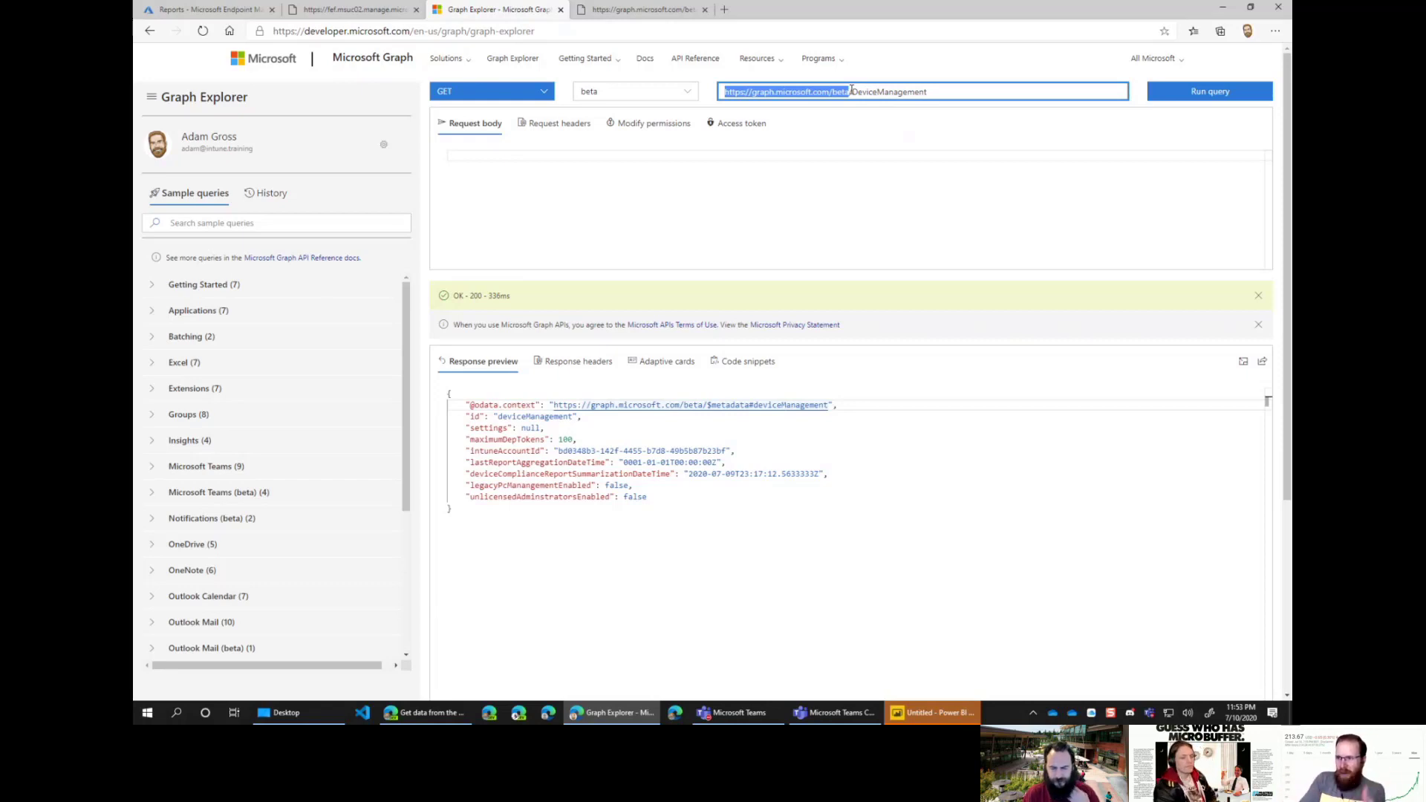
click(851, 91)
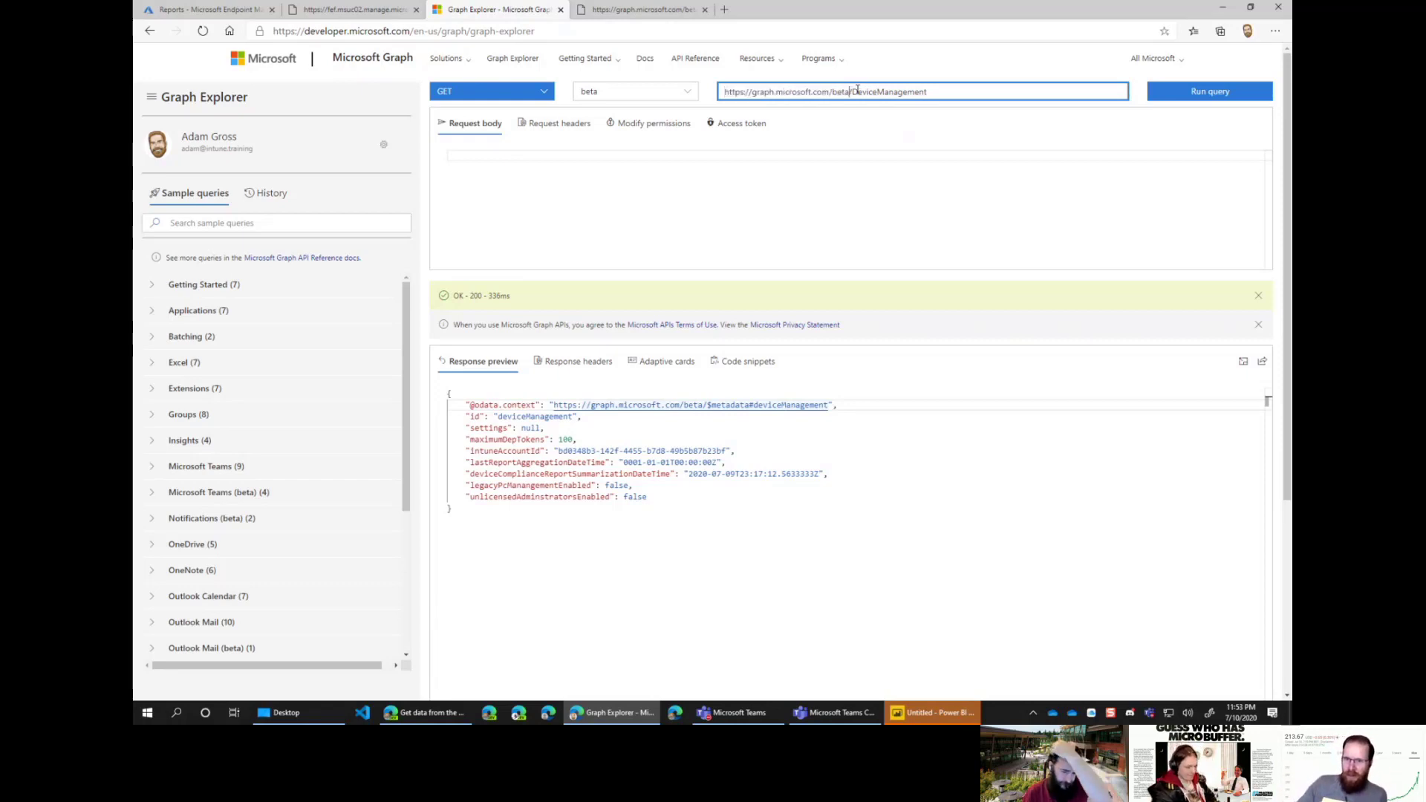
drag(851, 91, 951, 92)
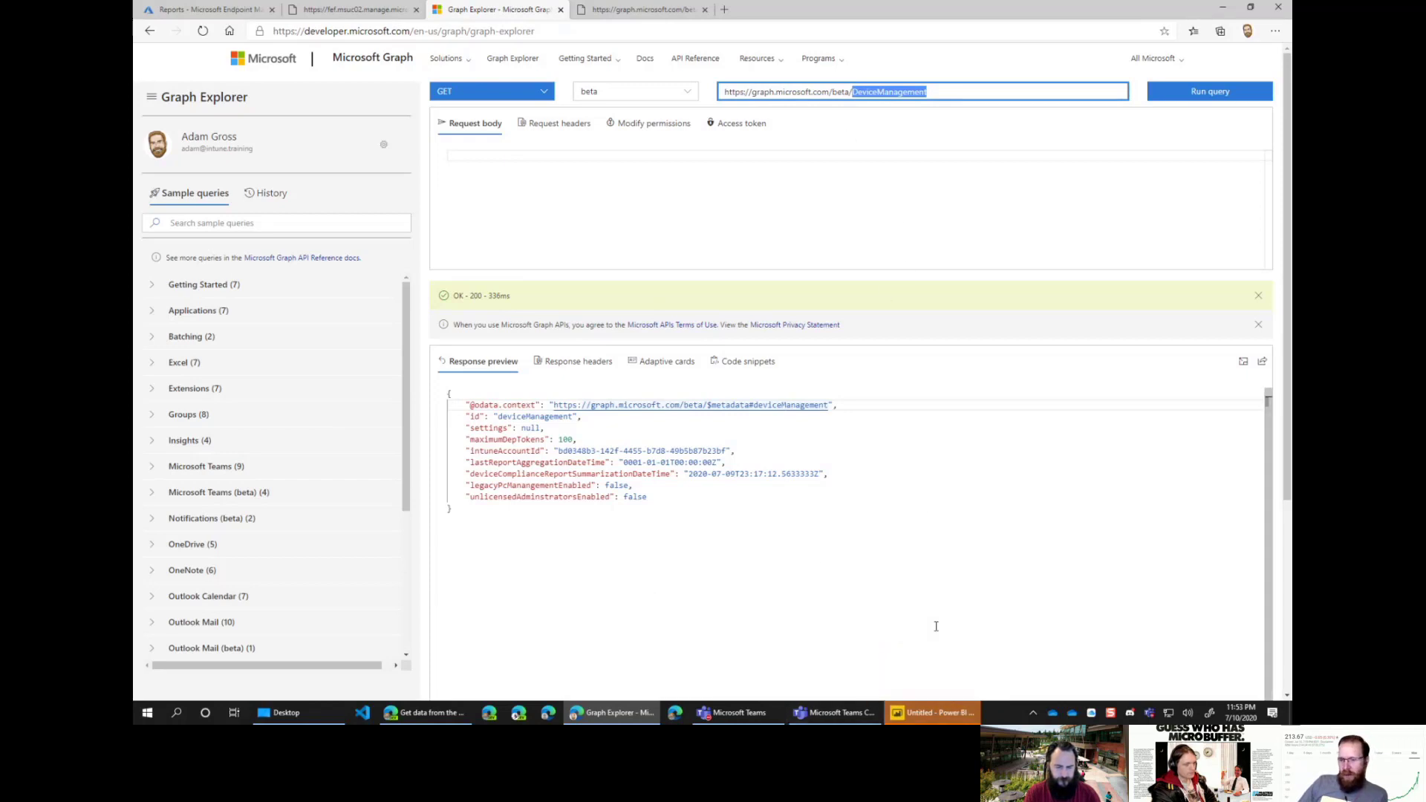
click(937, 713)
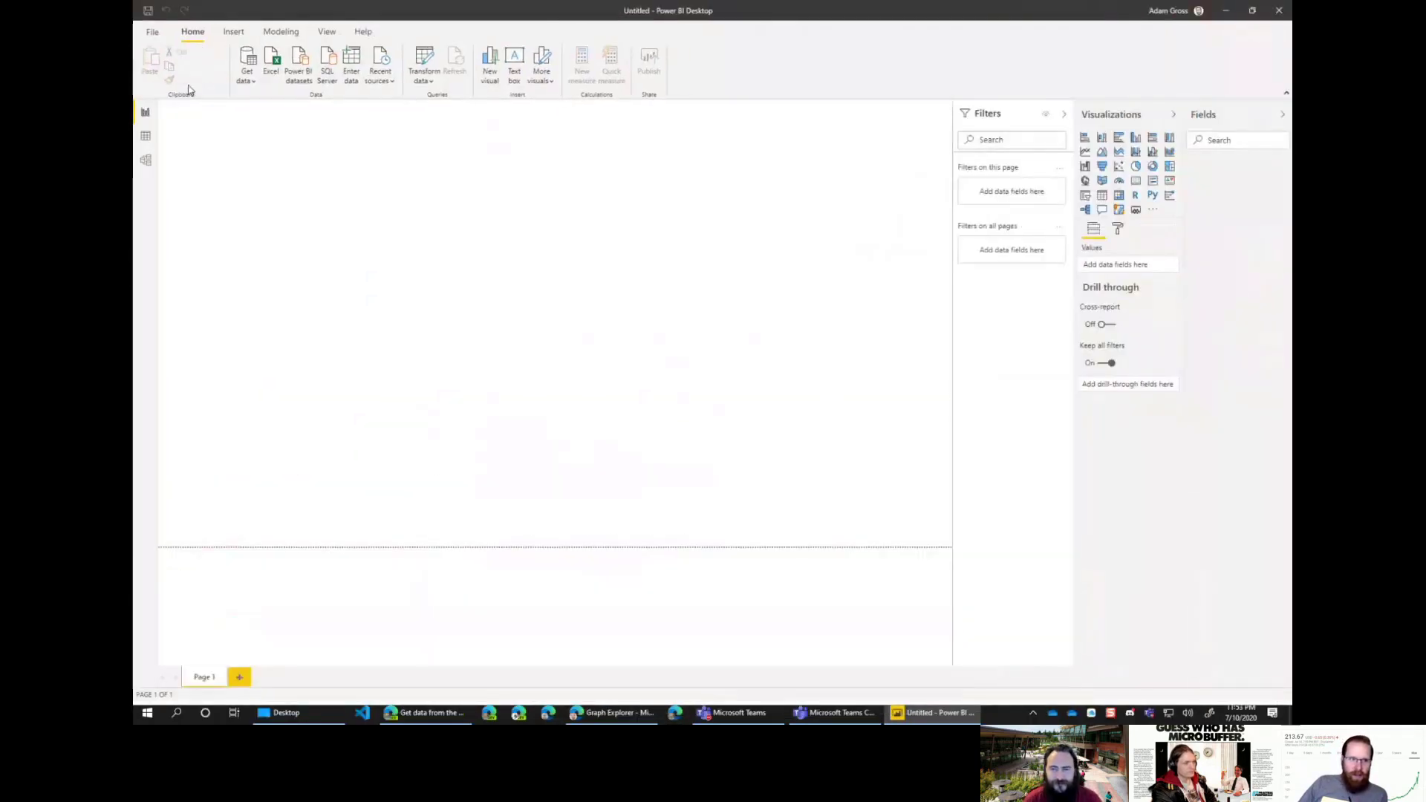
click(247, 75)
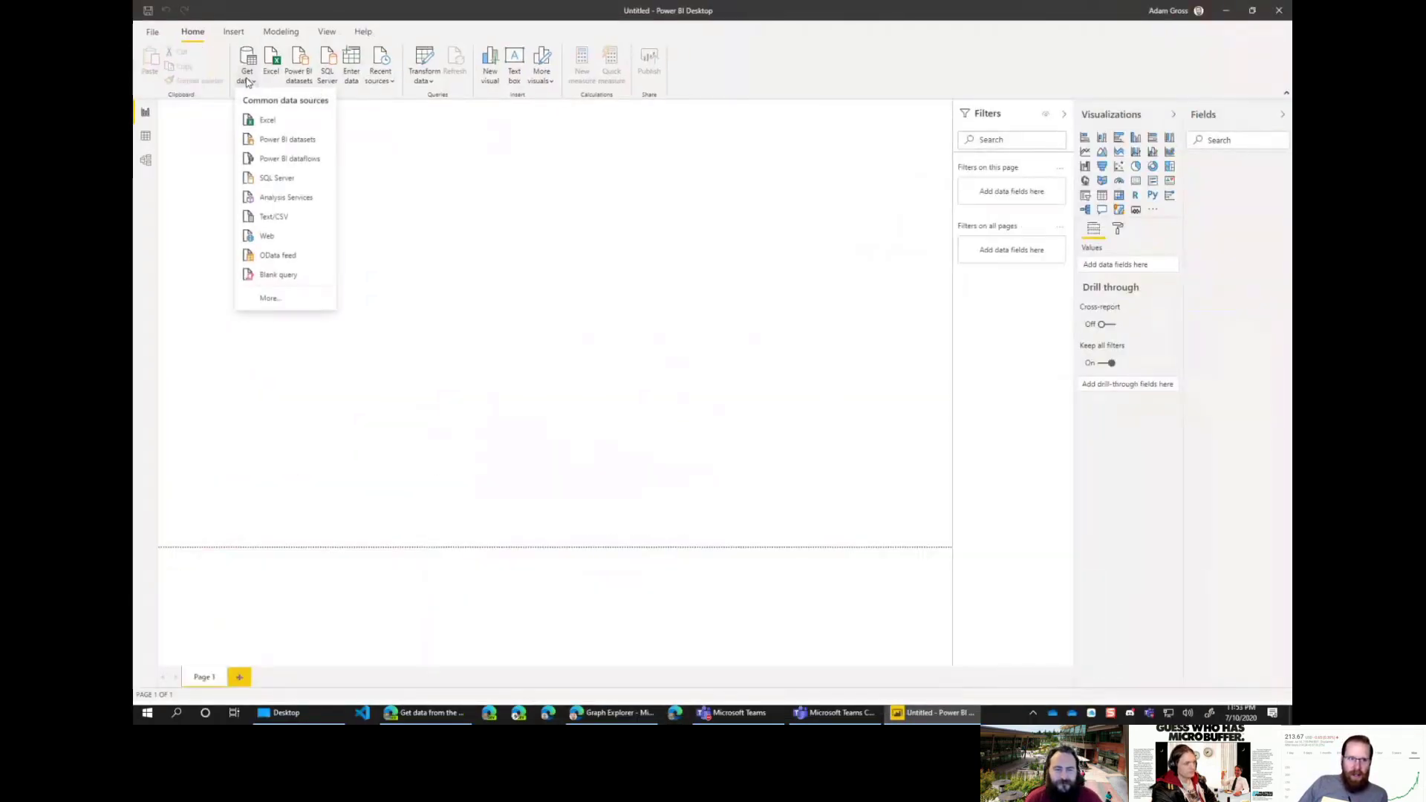
click(291, 258)
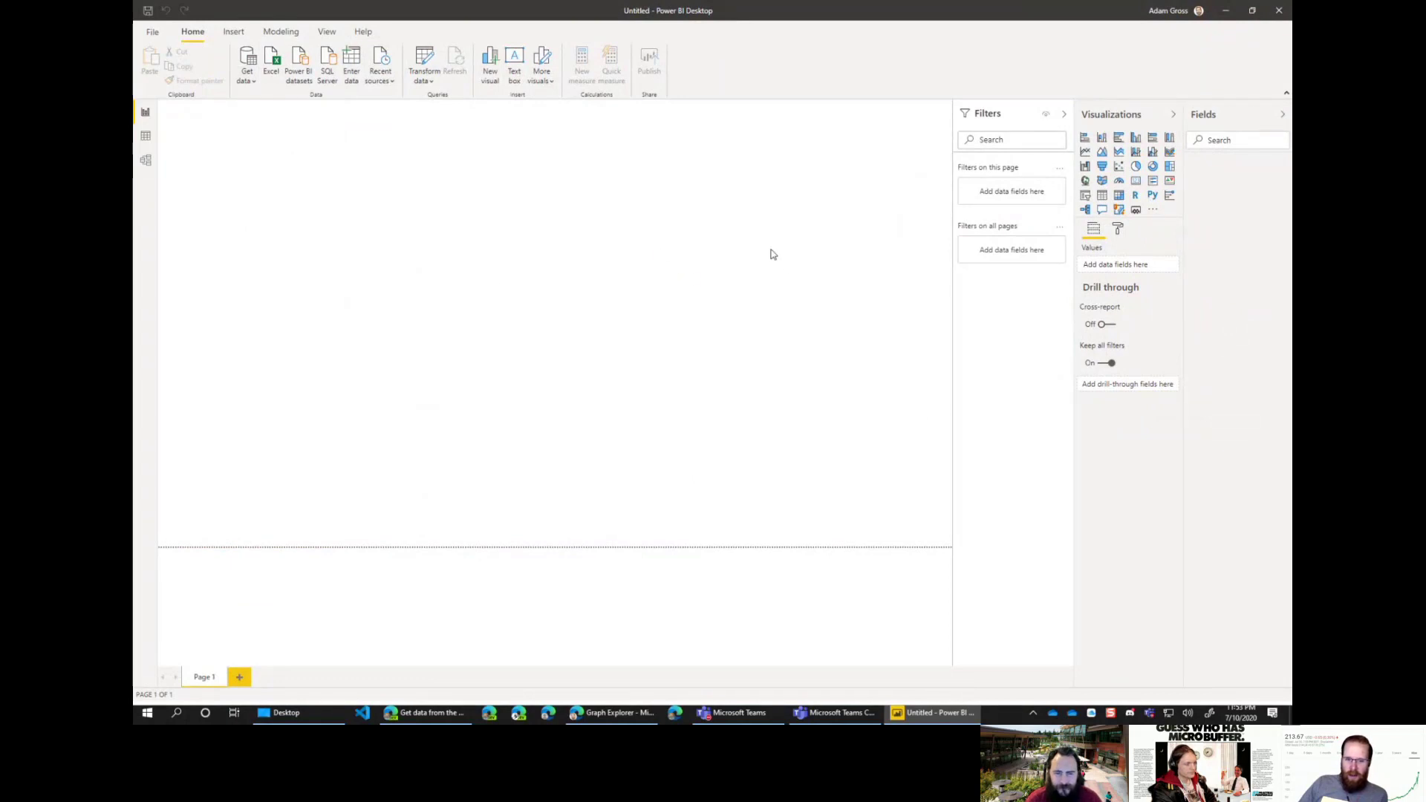
click(613, 356)
key(ctrl+v)
click(832, 395)
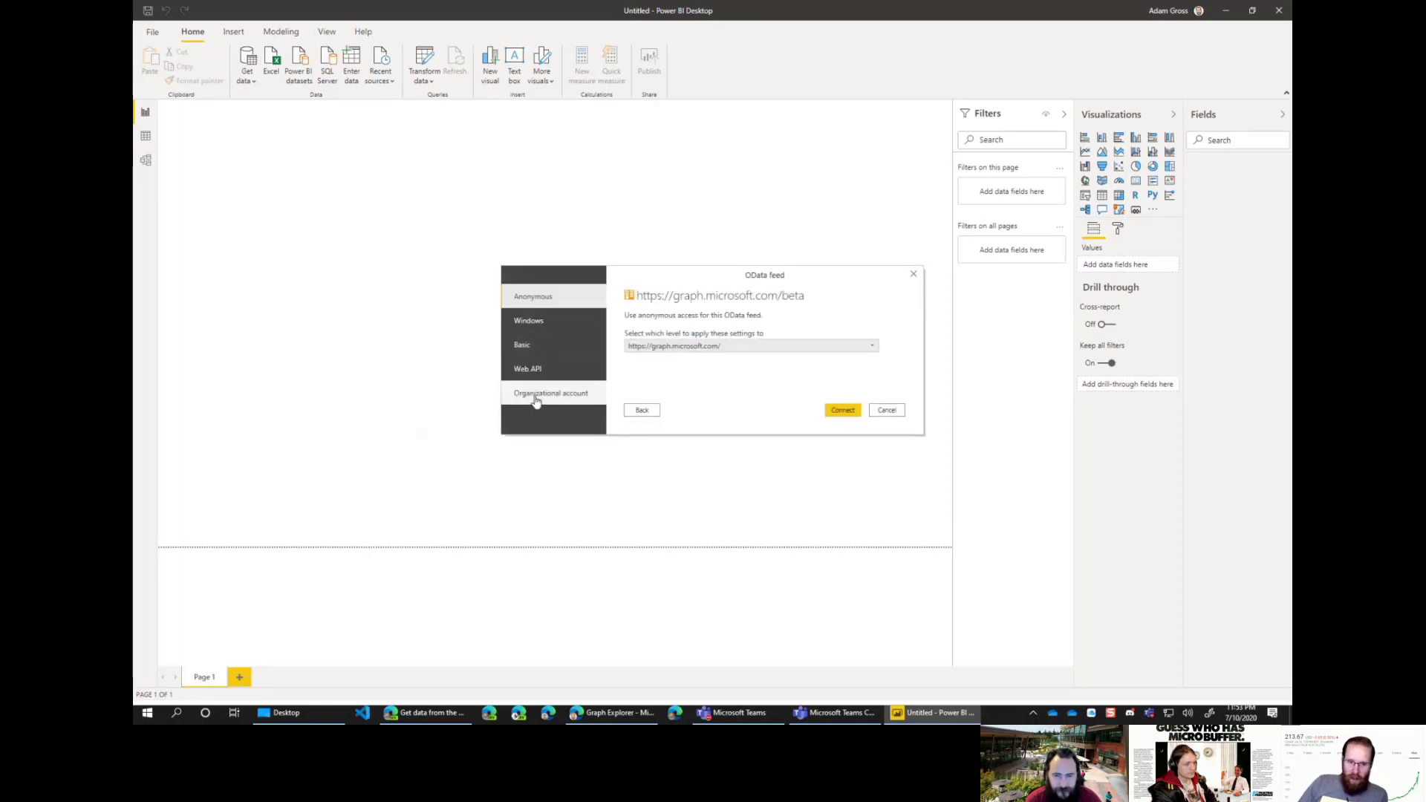
click(536, 397)
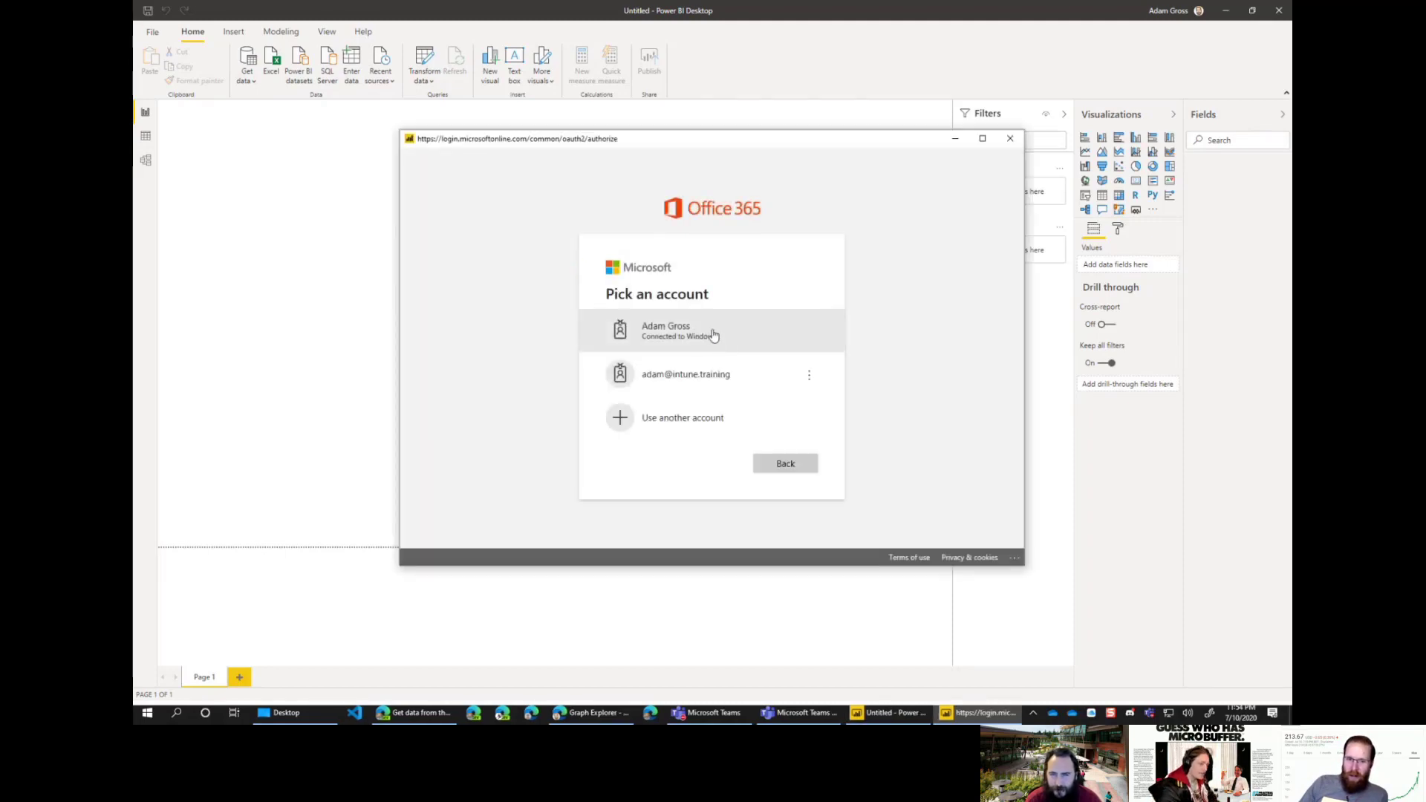
click(719, 375)
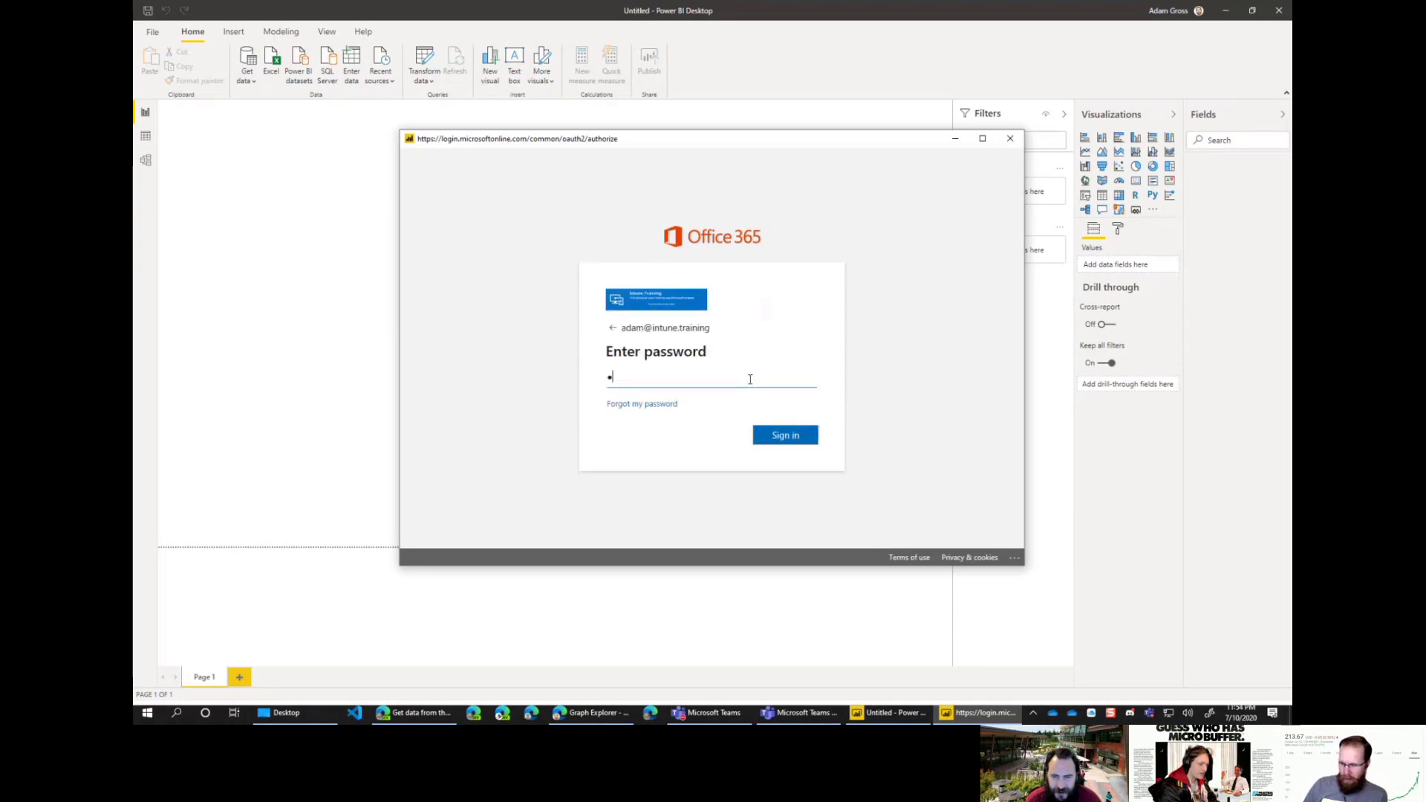
click(787, 435)
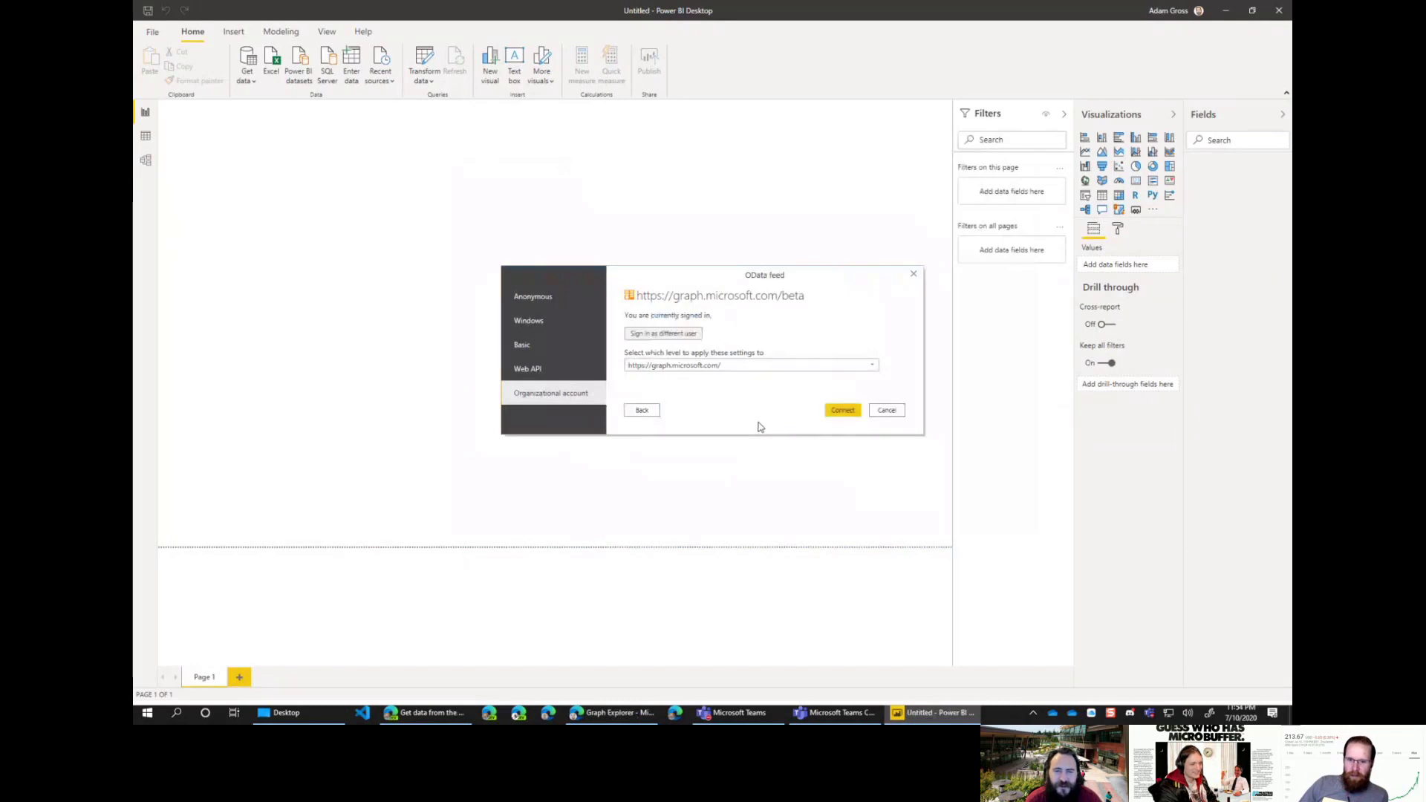
click(843, 413)
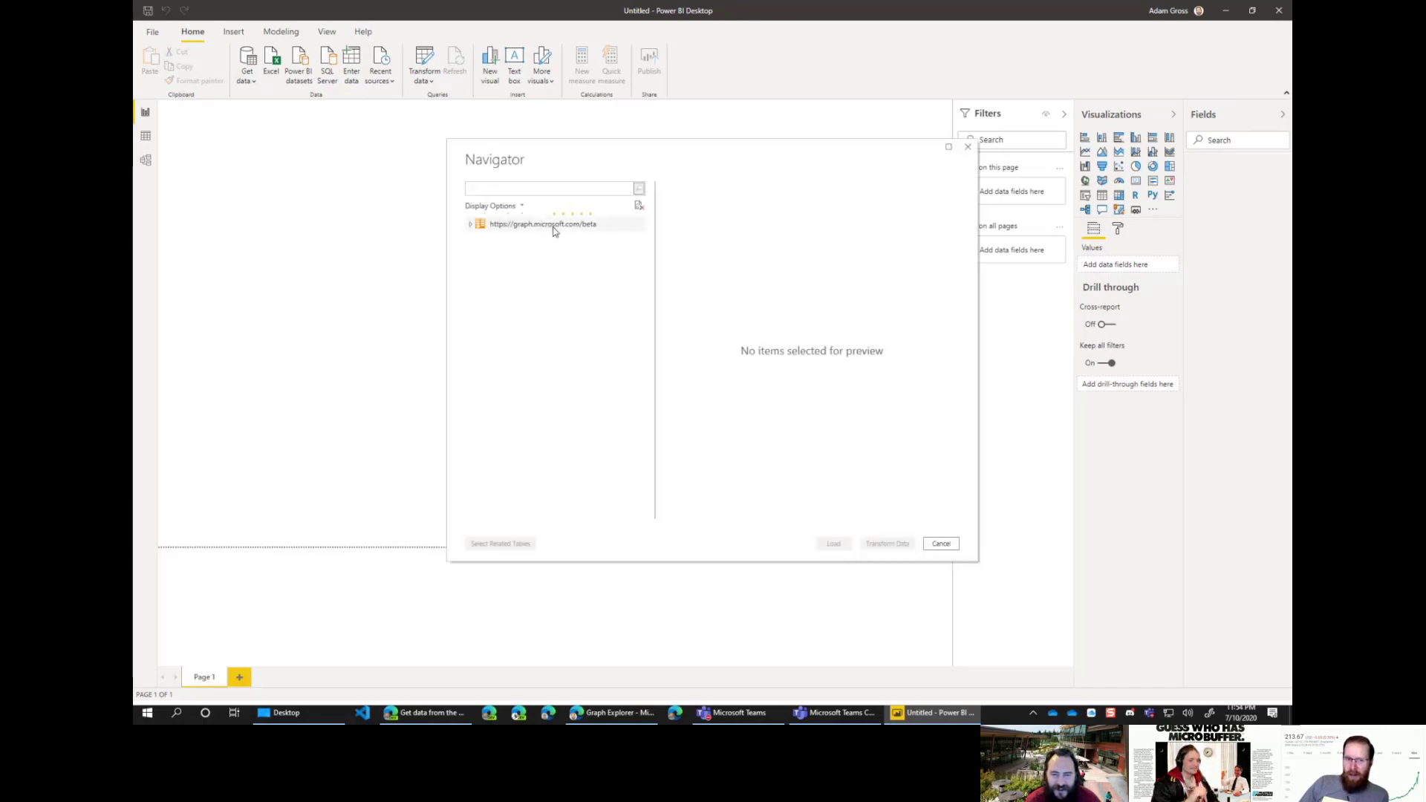
Step: Expand the beta feed in Navigator, tick the devices table and select its access-forbidden error text
click(469, 226)
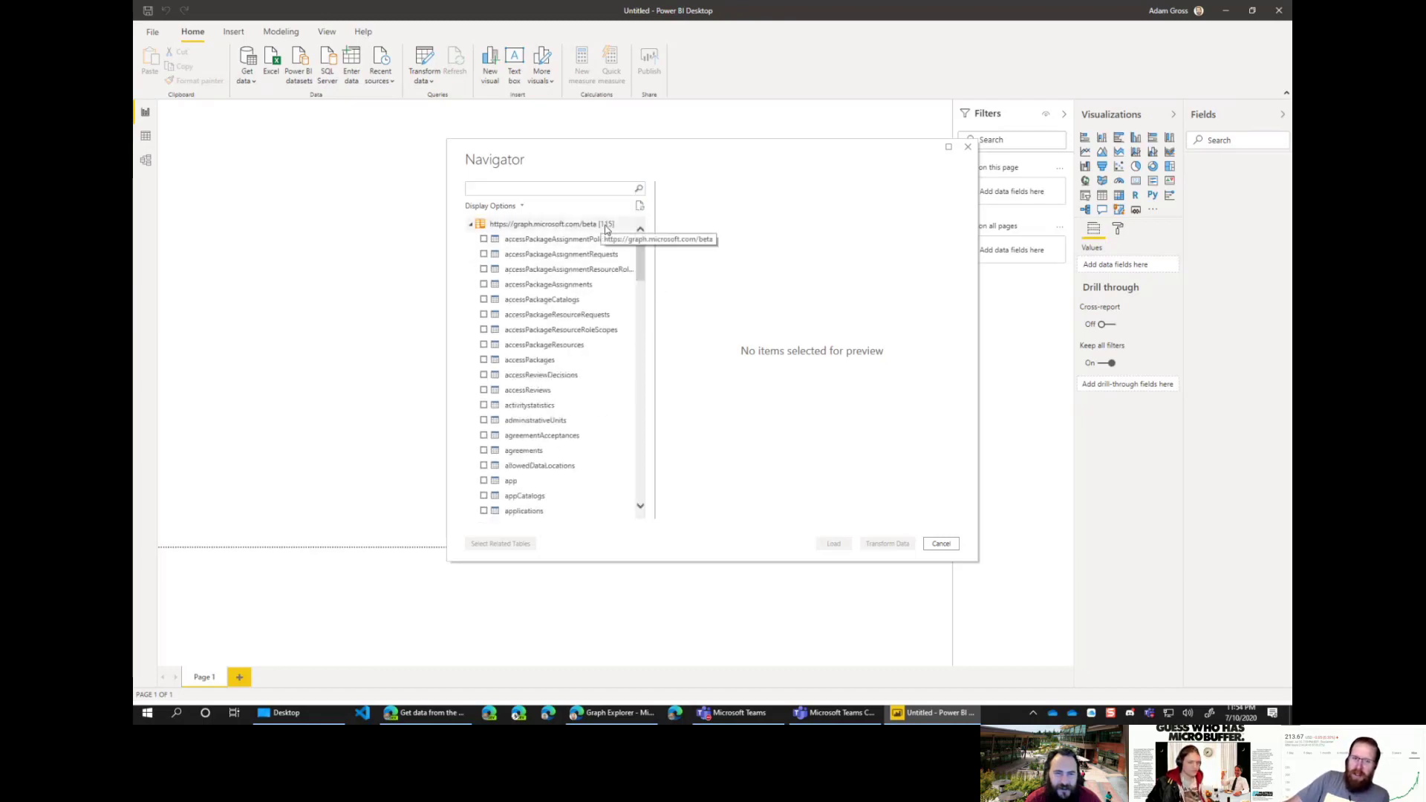
drag(641, 268, 628, 367)
scroll(627, 368, up, 5)
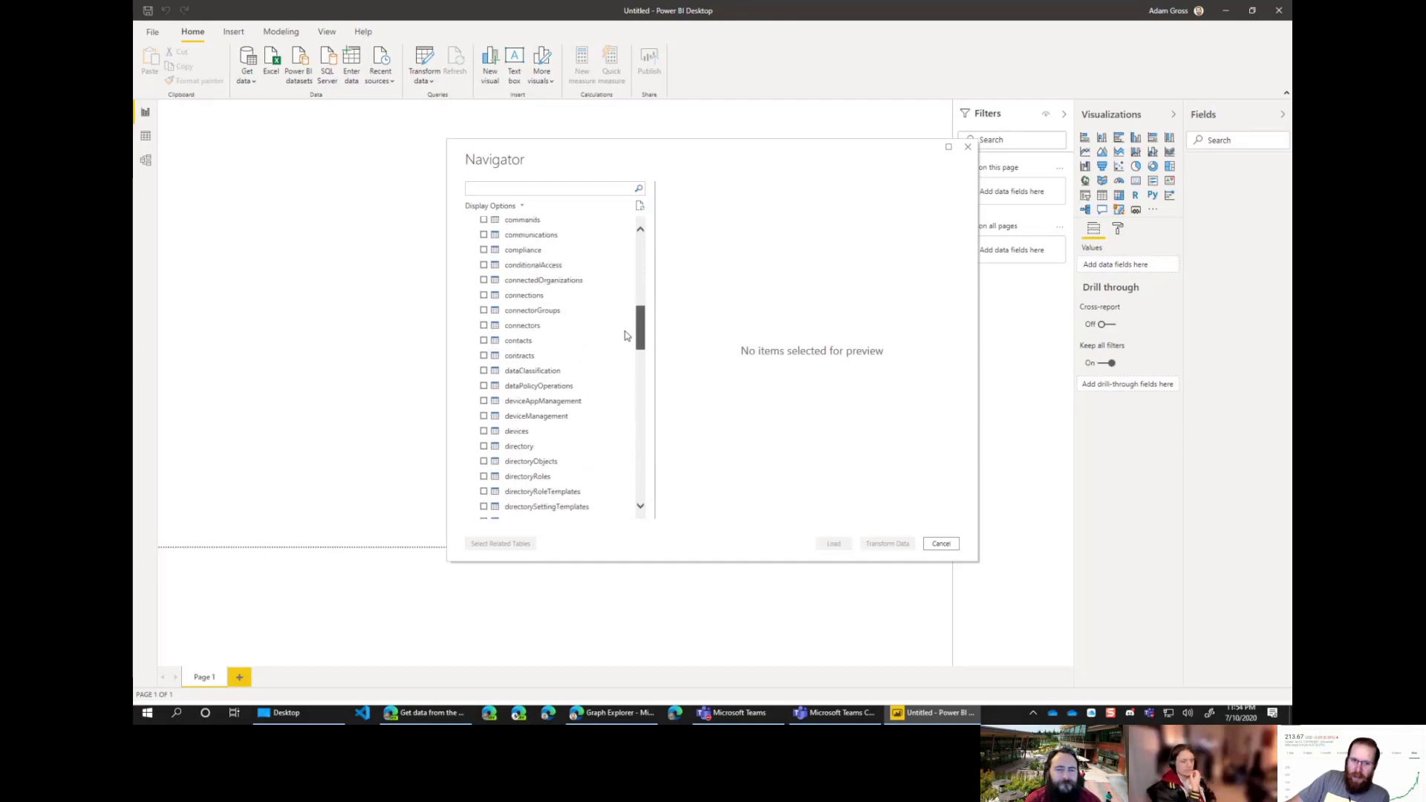
click(483, 431)
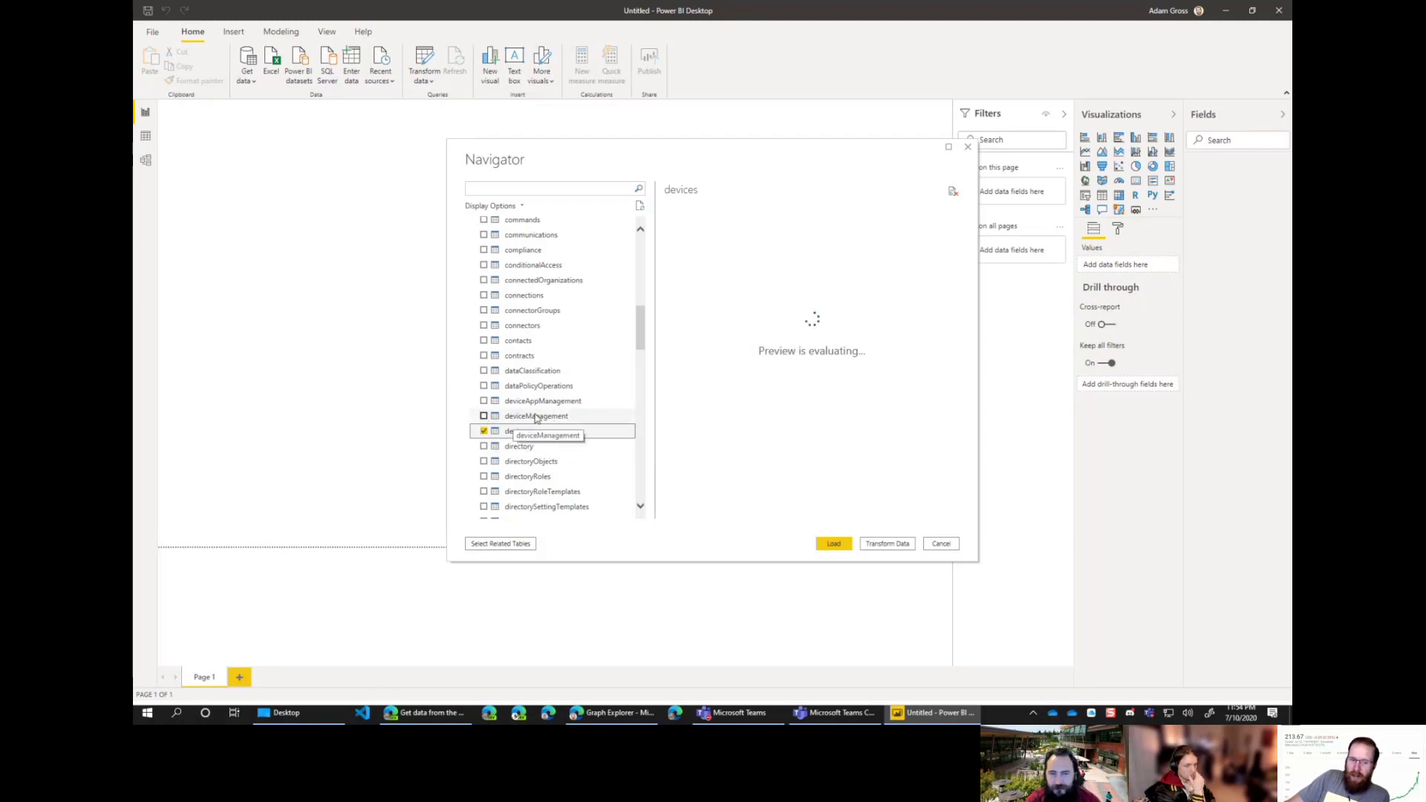
click(483, 431)
drag(745, 154, 710, 124)
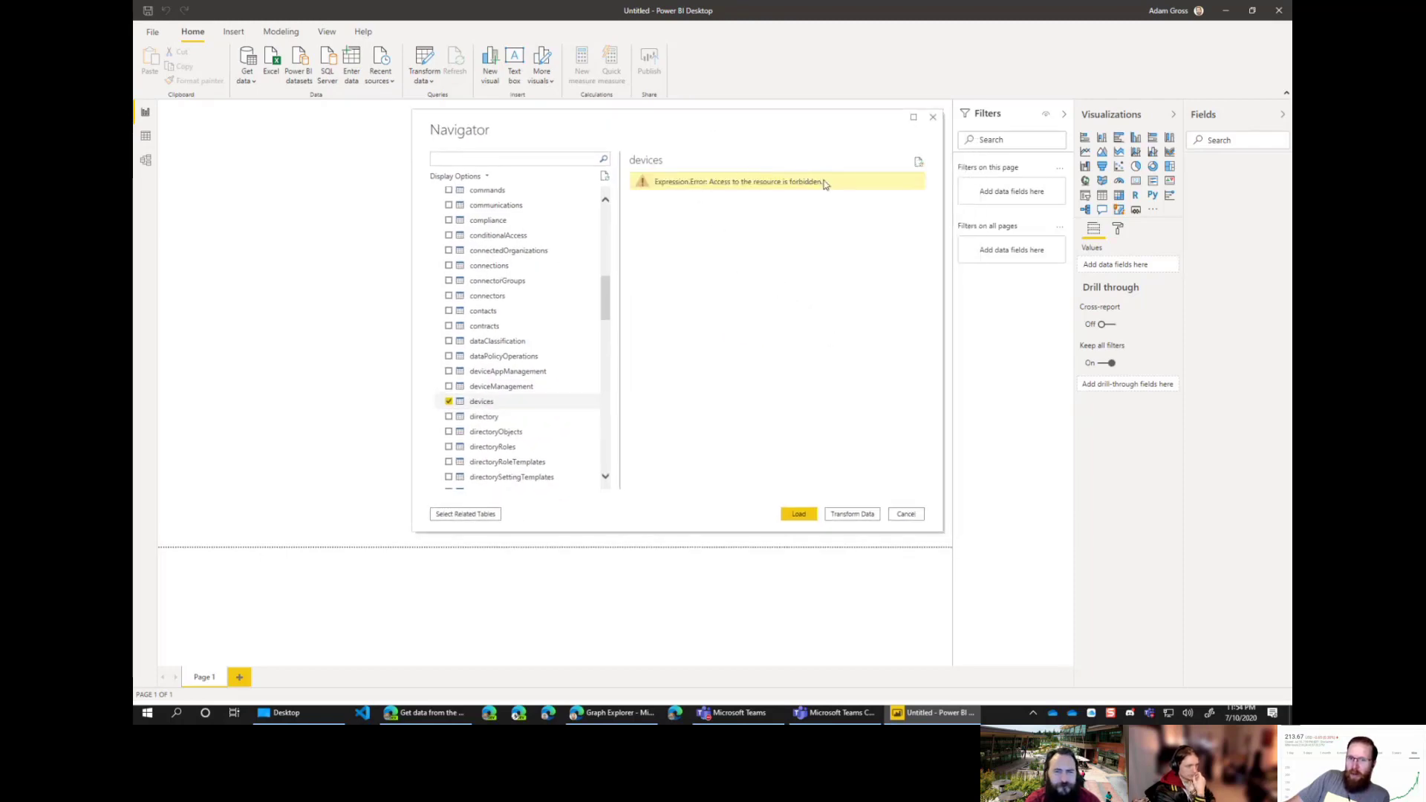
drag(824, 184, 654, 182)
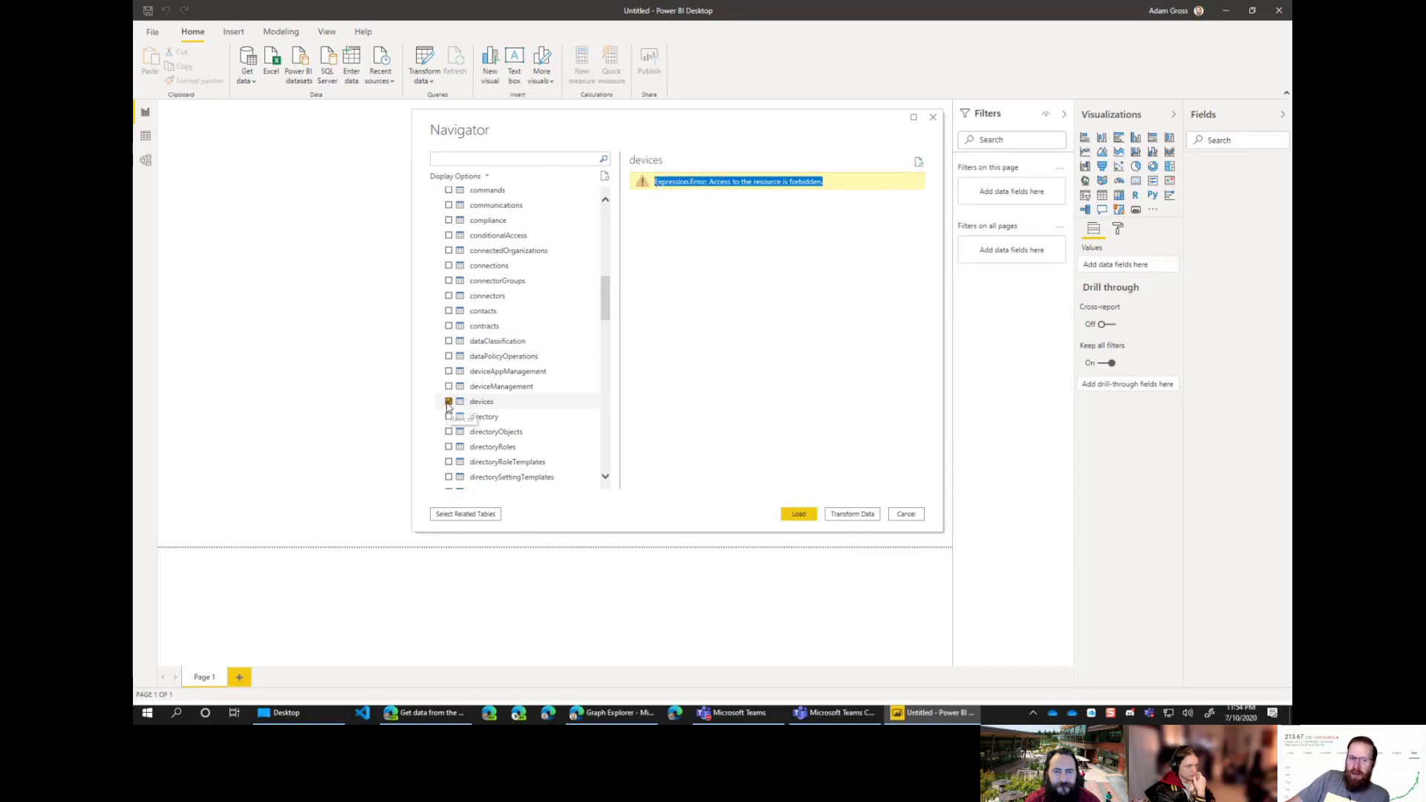
click(421, 714)
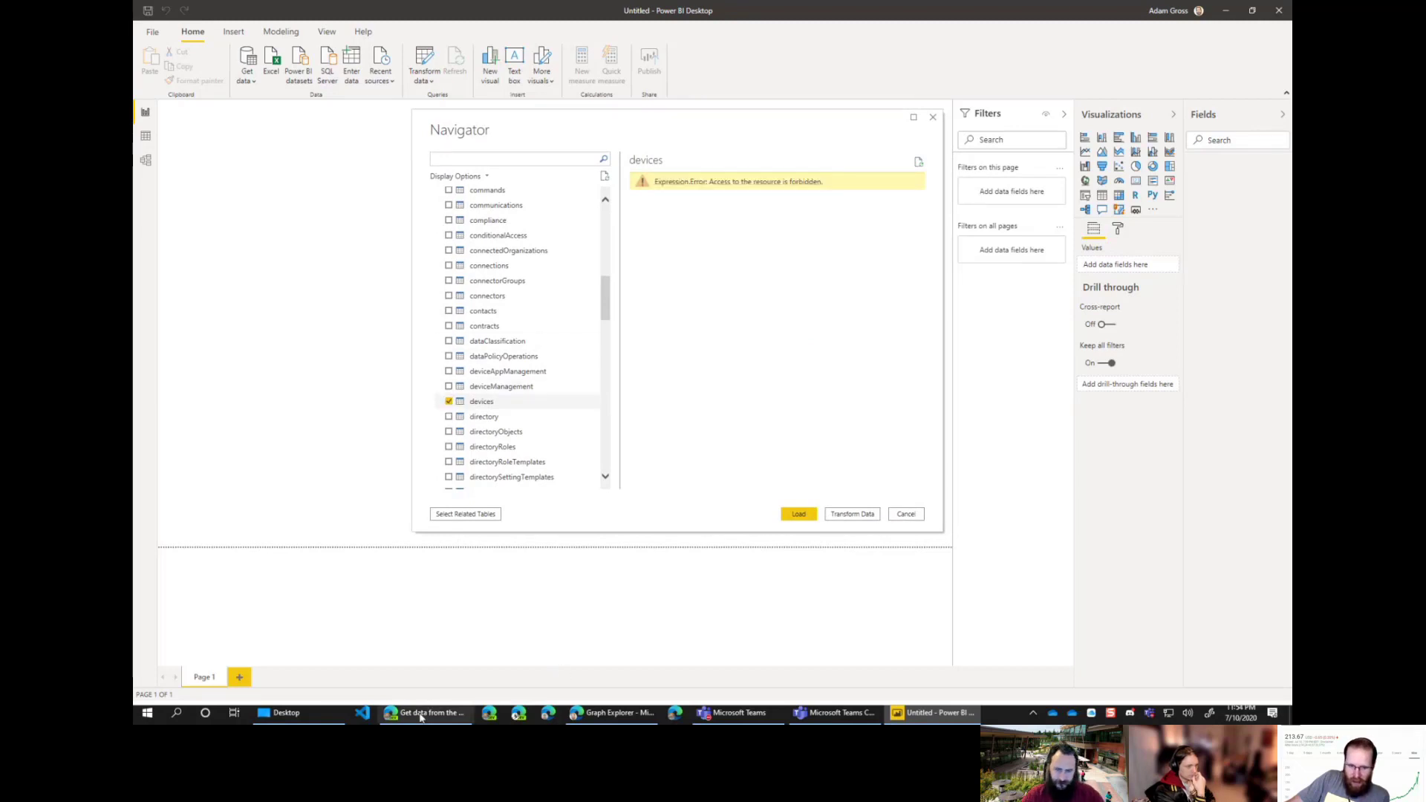
Step: In Graph Explorer, change the request to beta/devices and run it
click(421, 714)
click(421, 714)
click(611, 713)
click(895, 90)
drag(853, 92, 1079, 105)
text(devices)
click(1218, 92)
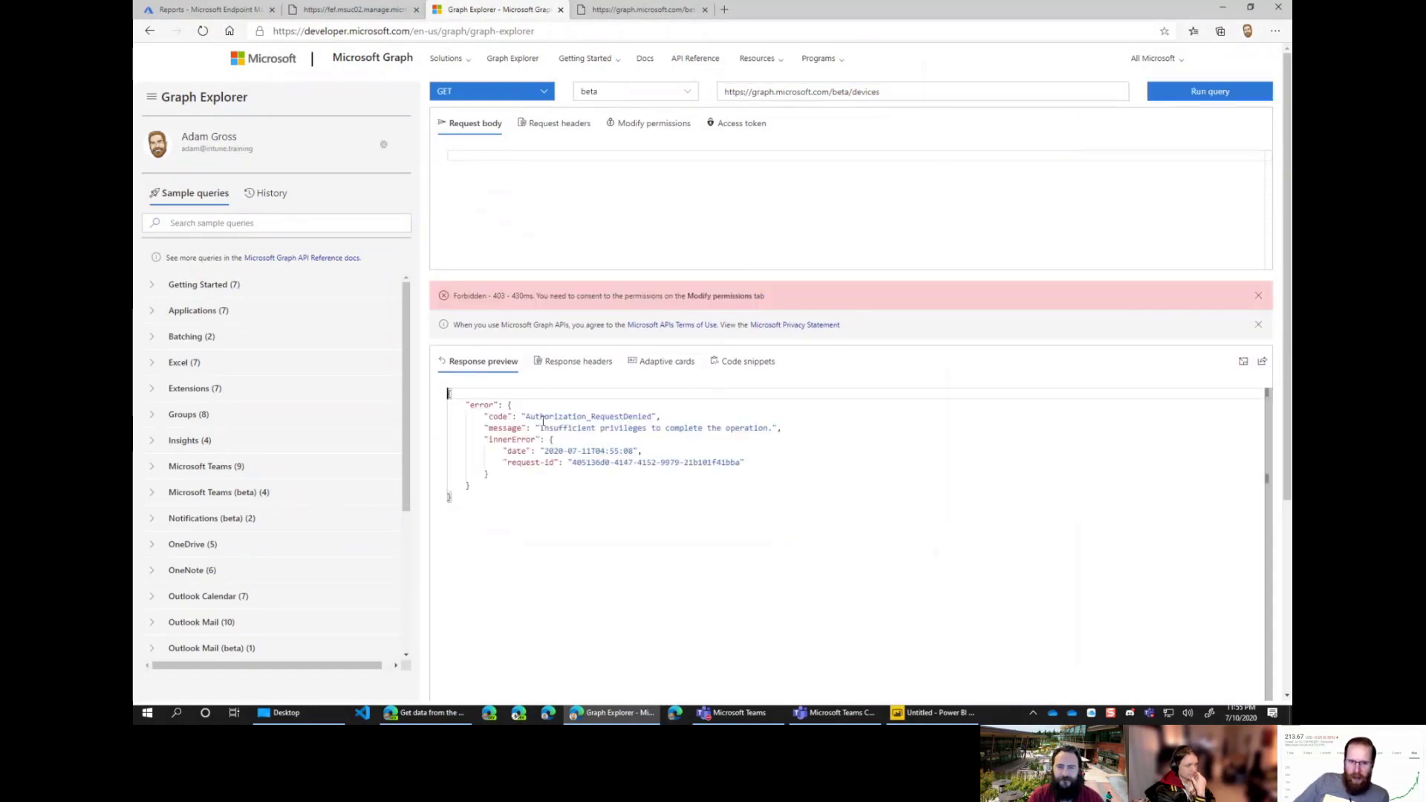
Step: Review the 403 Forbidden error and consent to Directory.Read.All under Modify permissions
drag(542, 421, 732, 464)
click(681, 496)
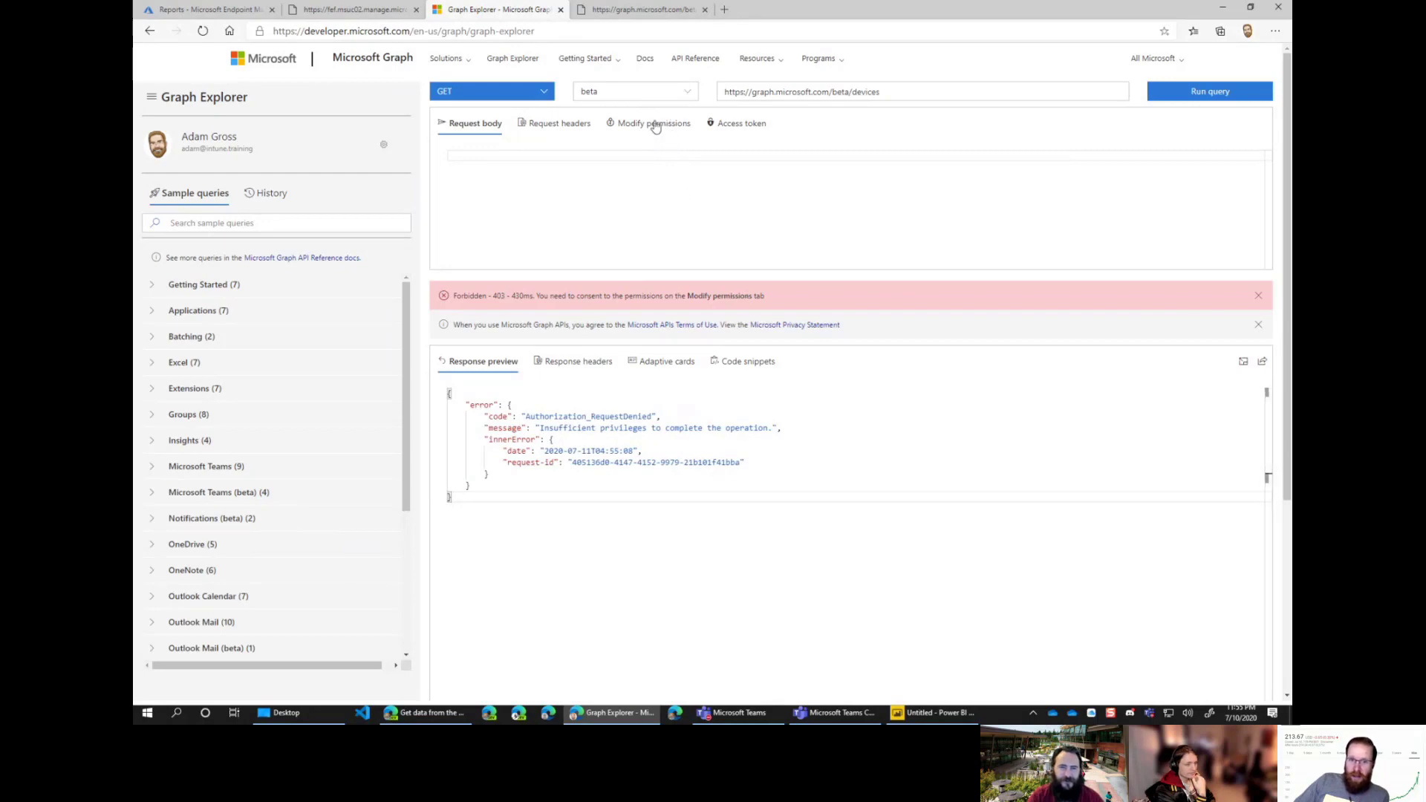
click(656, 125)
click(1212, 248)
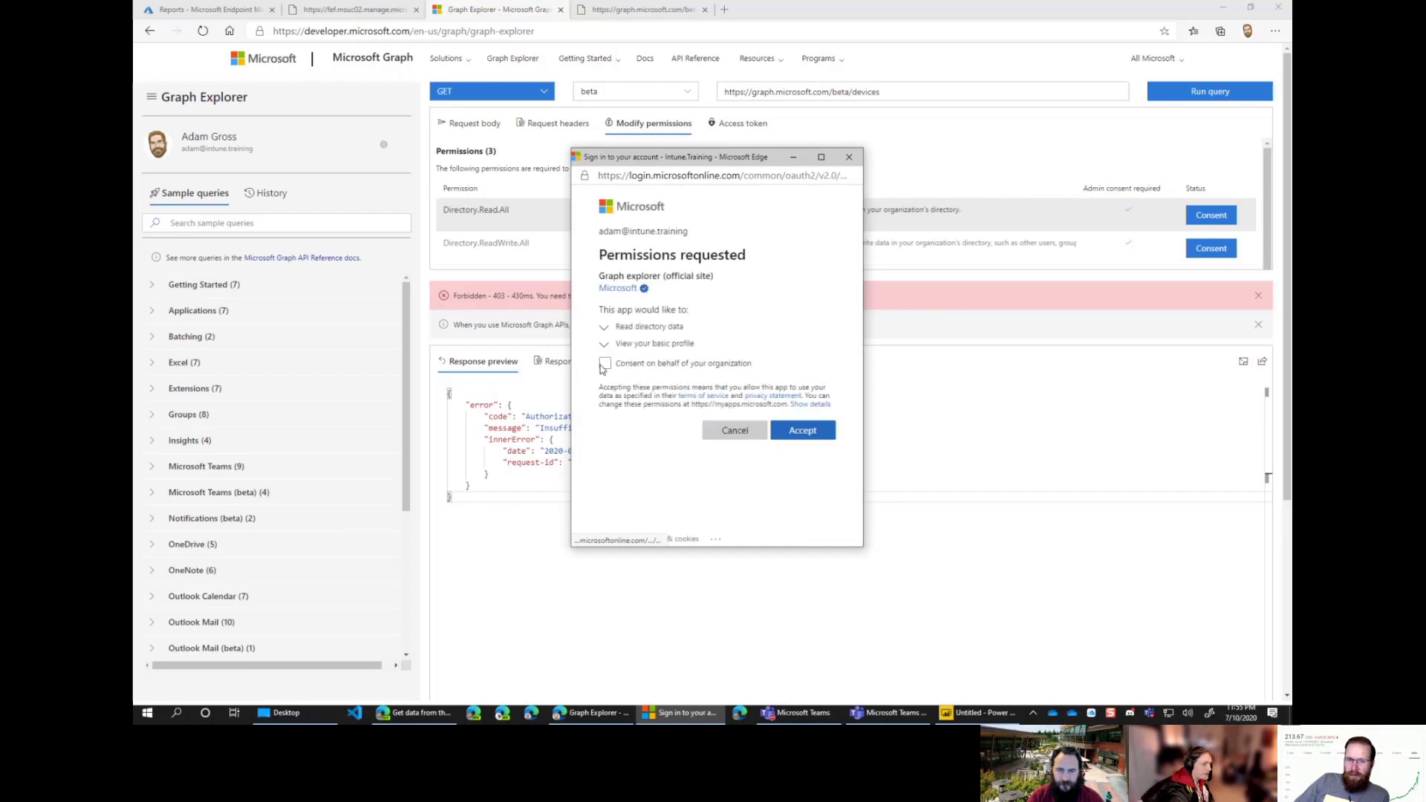
Step: Grant Directory.Read.All with consent on behalf of the organization
click(604, 363)
click(604, 363)
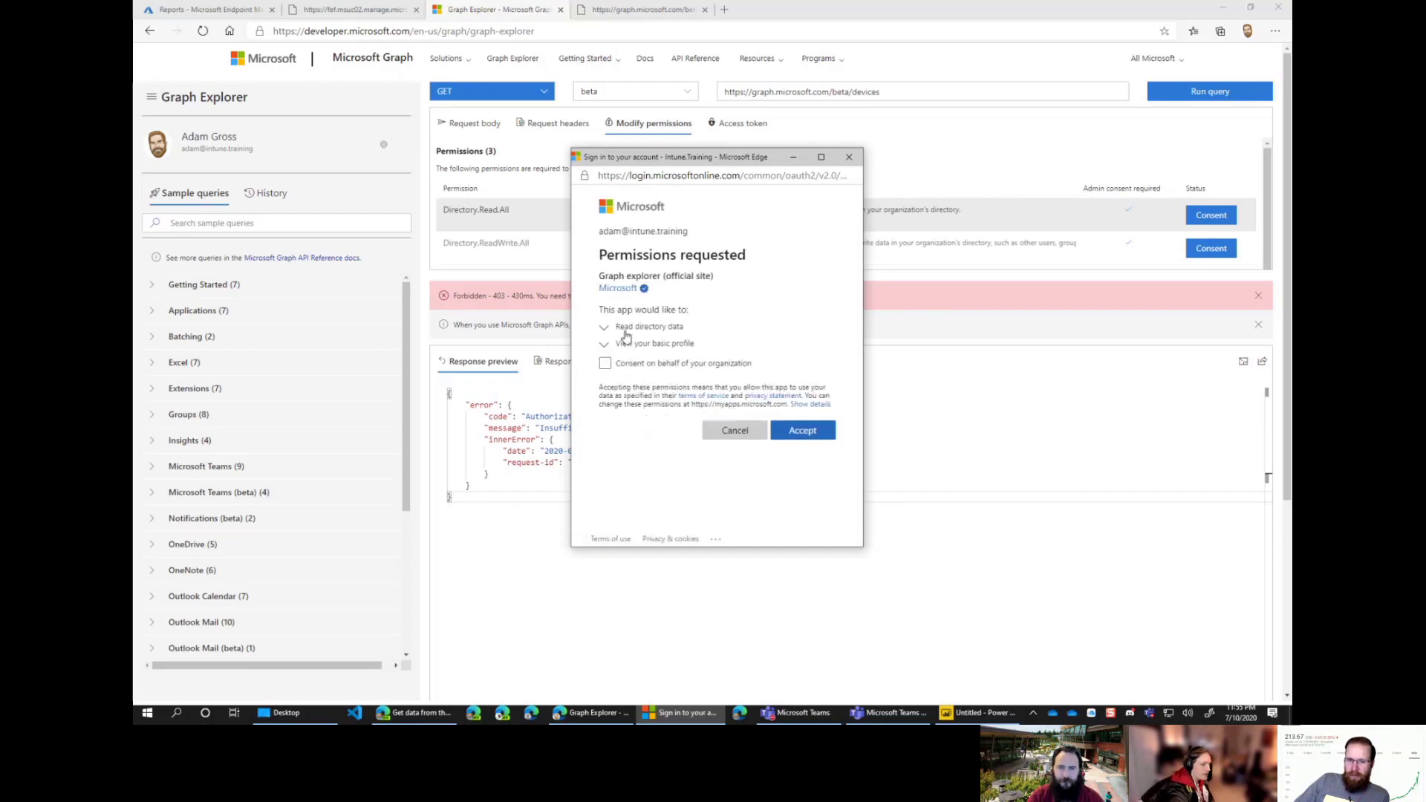
click(605, 330)
click(605, 330)
click(607, 346)
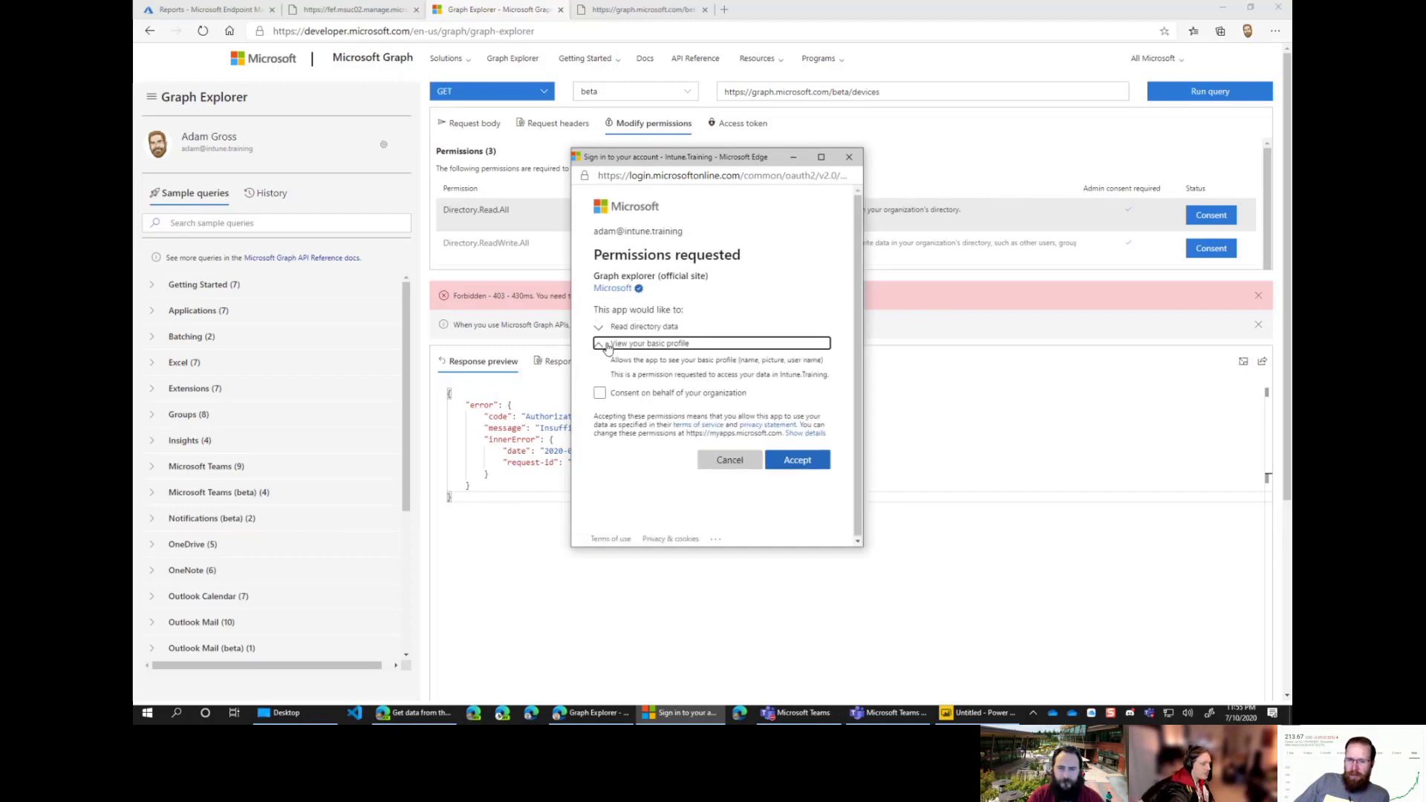
click(607, 345)
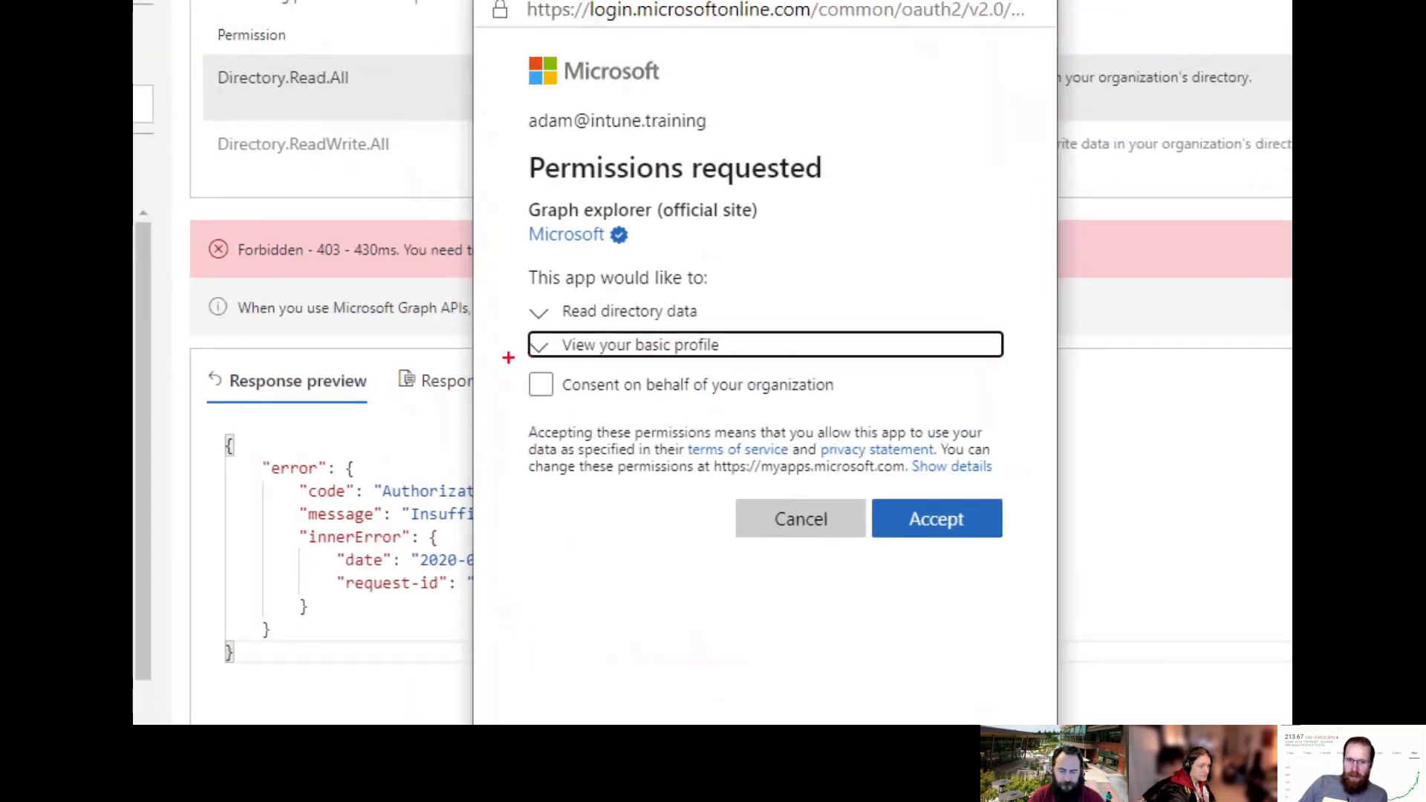
mouse_move(508, 357)
mouse_down()
mouse_move(897, 416)
mouse_move(827, 416)
mouse_move(862, 416)
mouse_up()
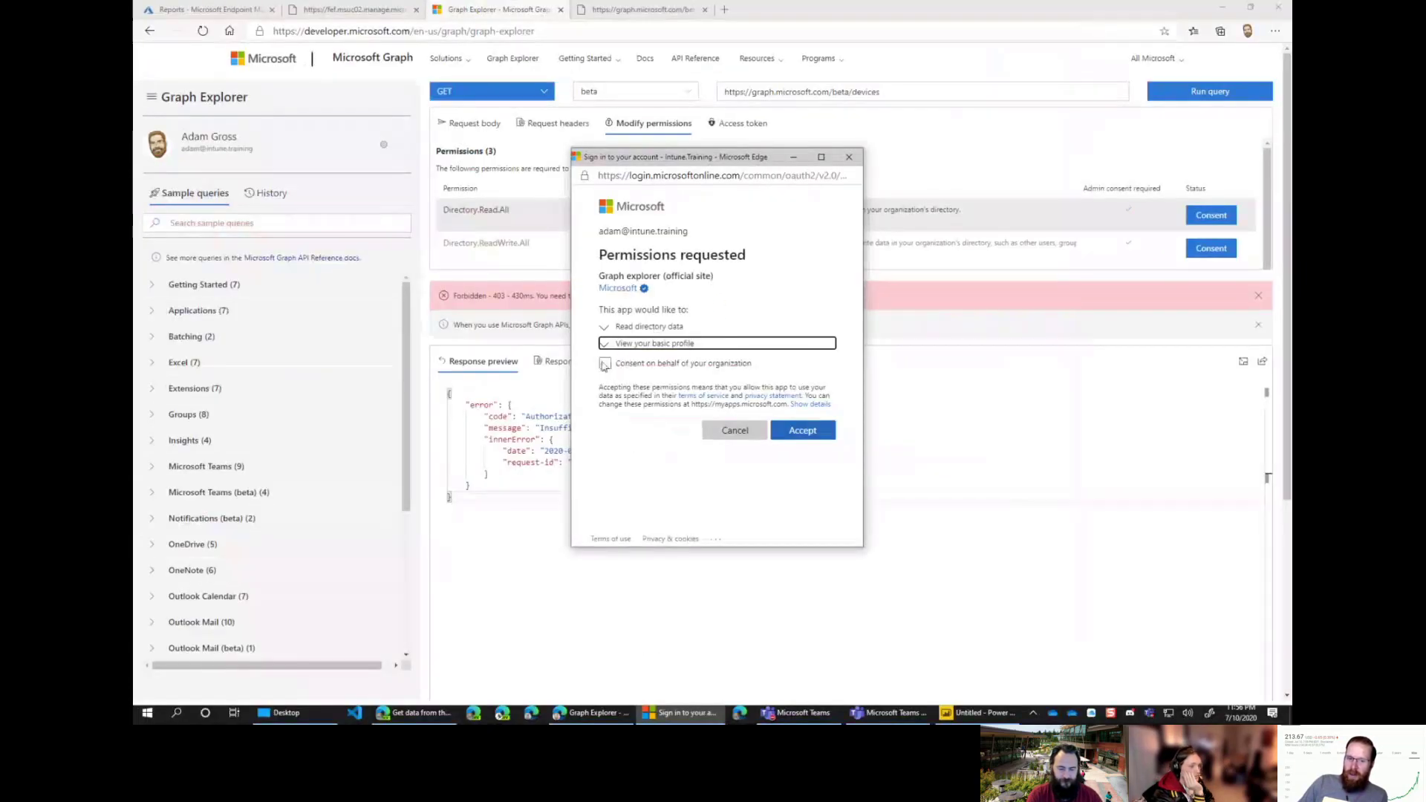
click(605, 364)
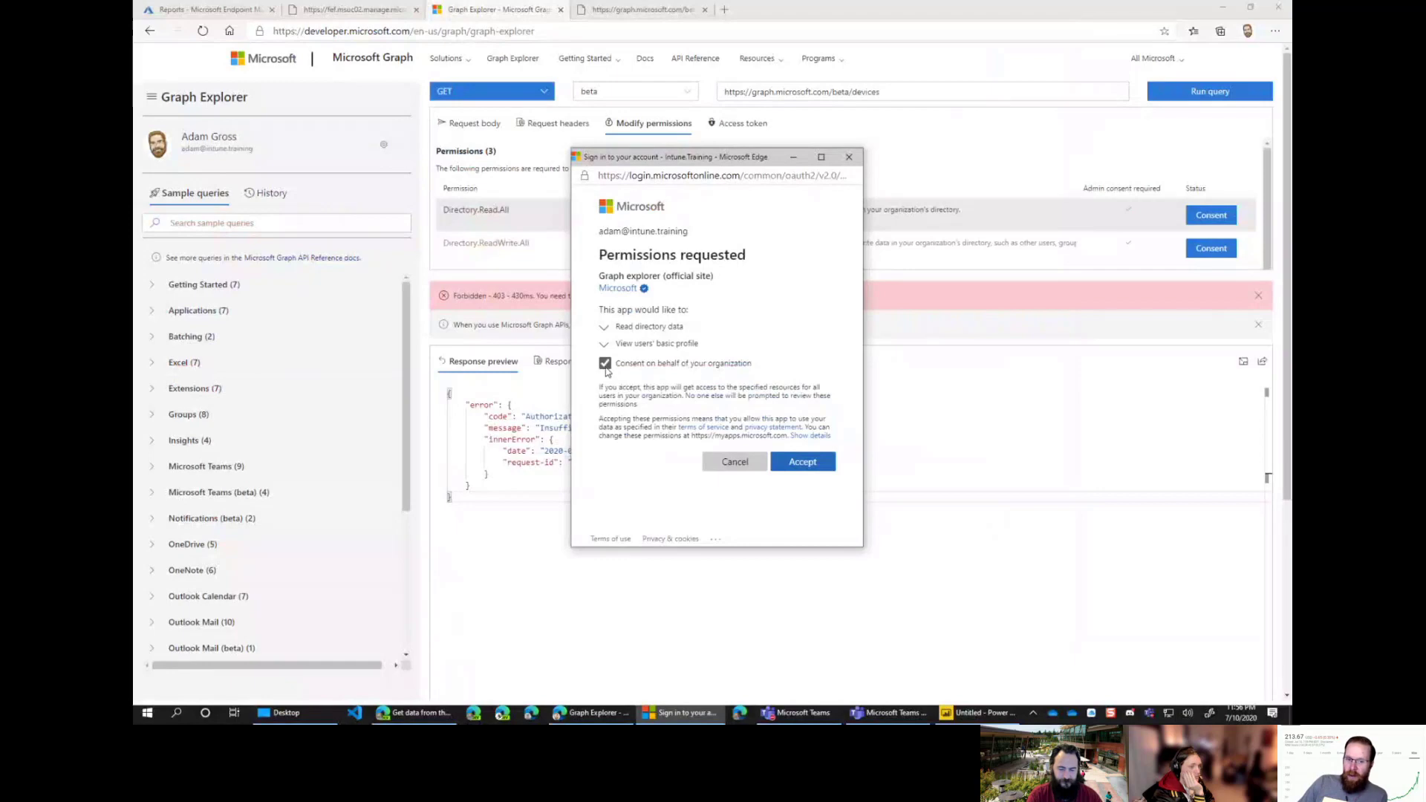
click(799, 461)
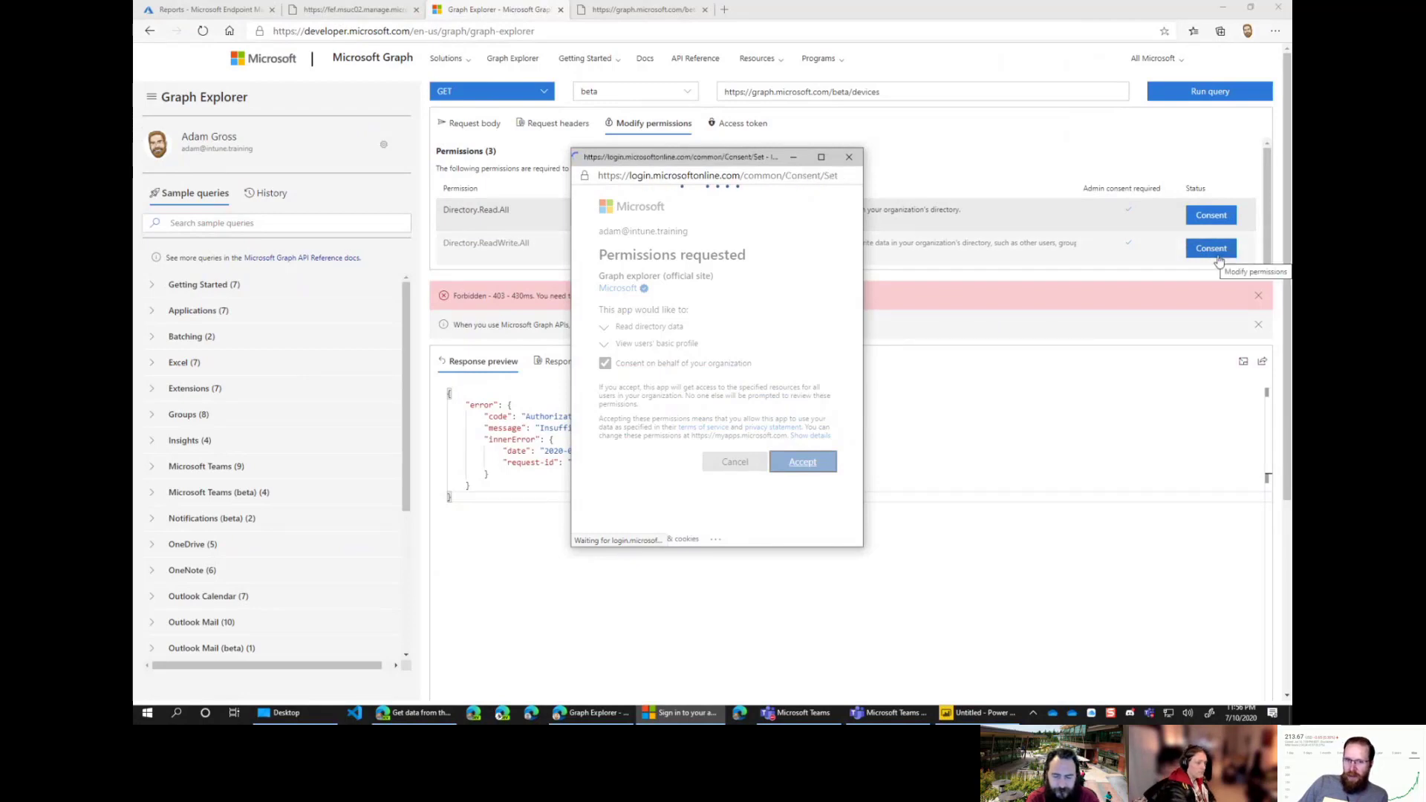
Step: Grant organization-wide consent for Directory.ReadWrite.All and Directory.AccessAsUser.All
scroll(1217, 197, down, 1)
click(1212, 179)
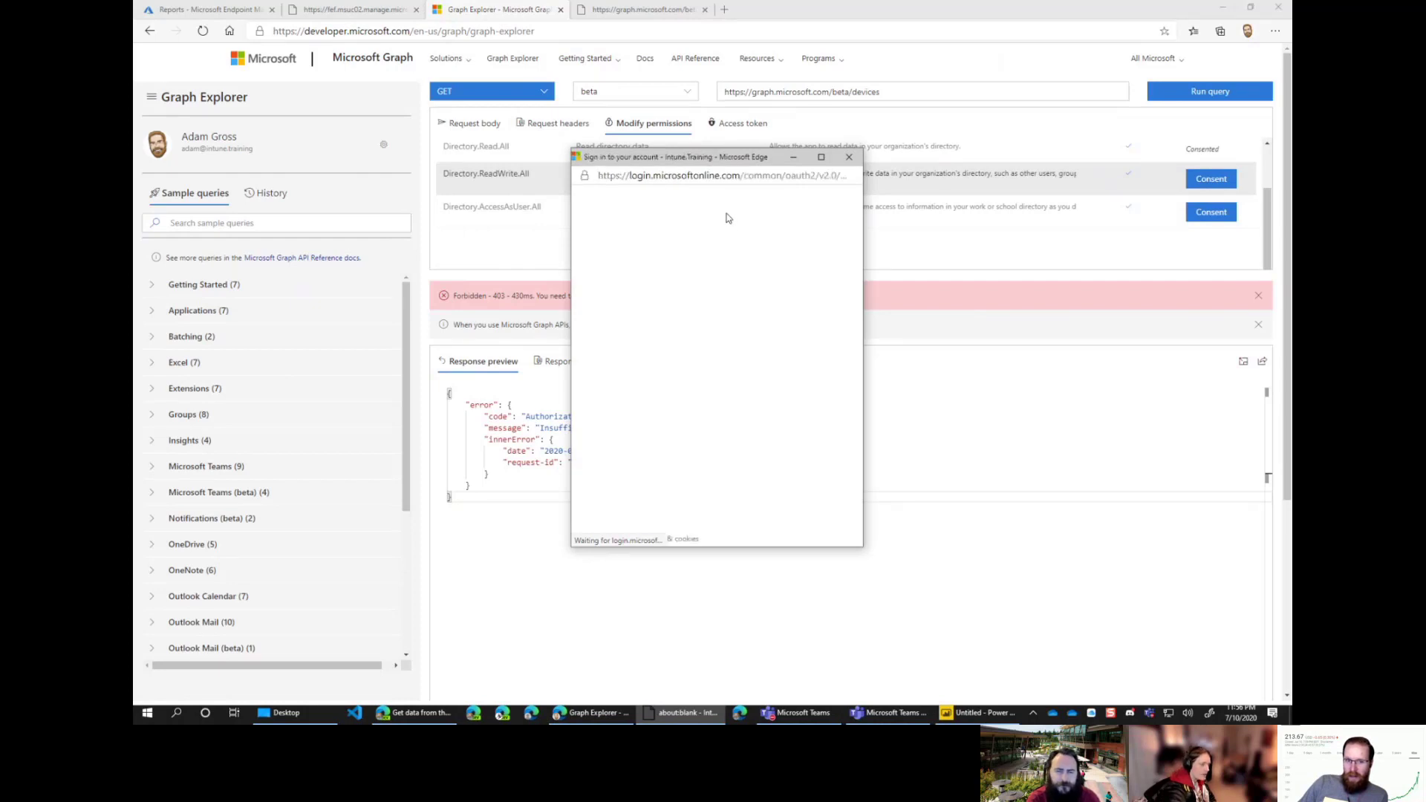
click(606, 364)
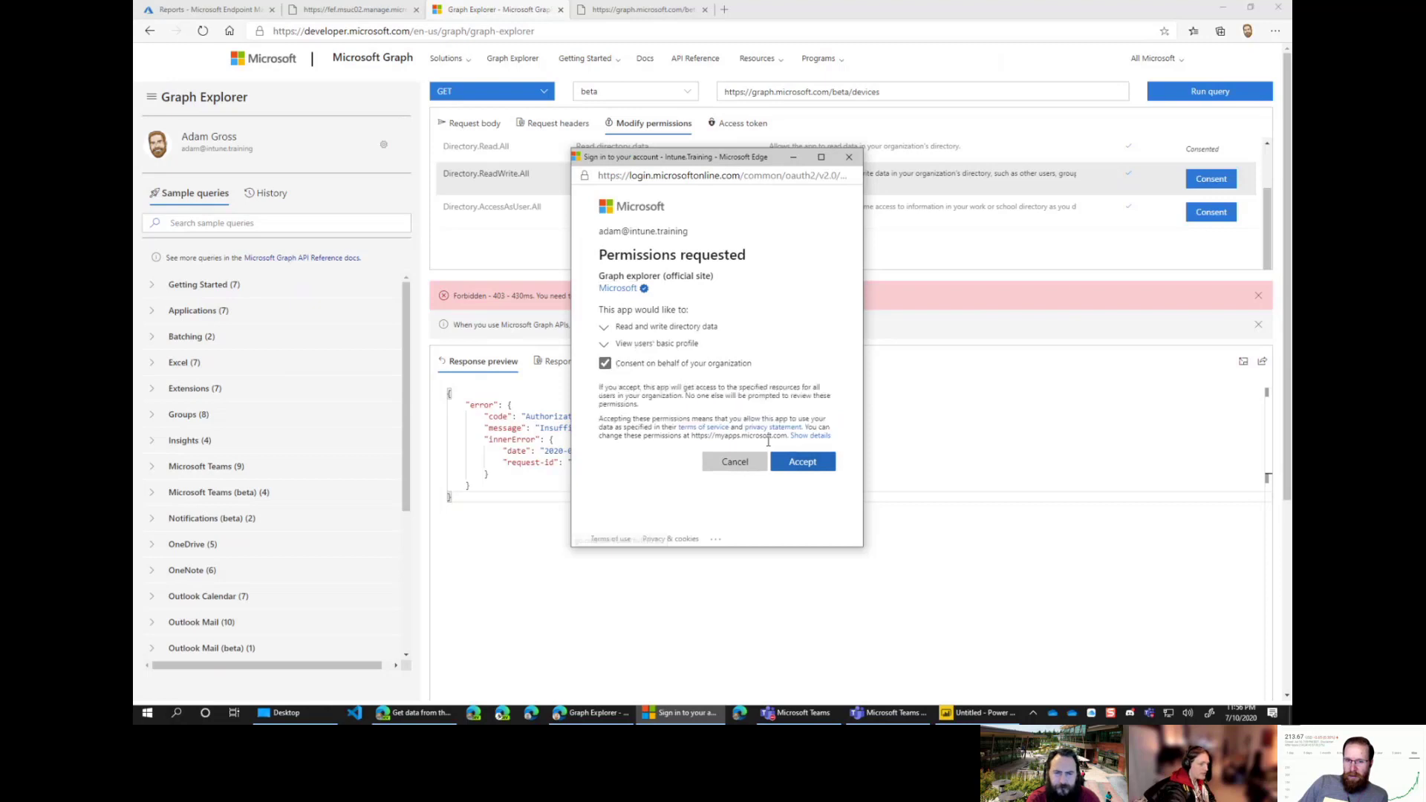
click(804, 461)
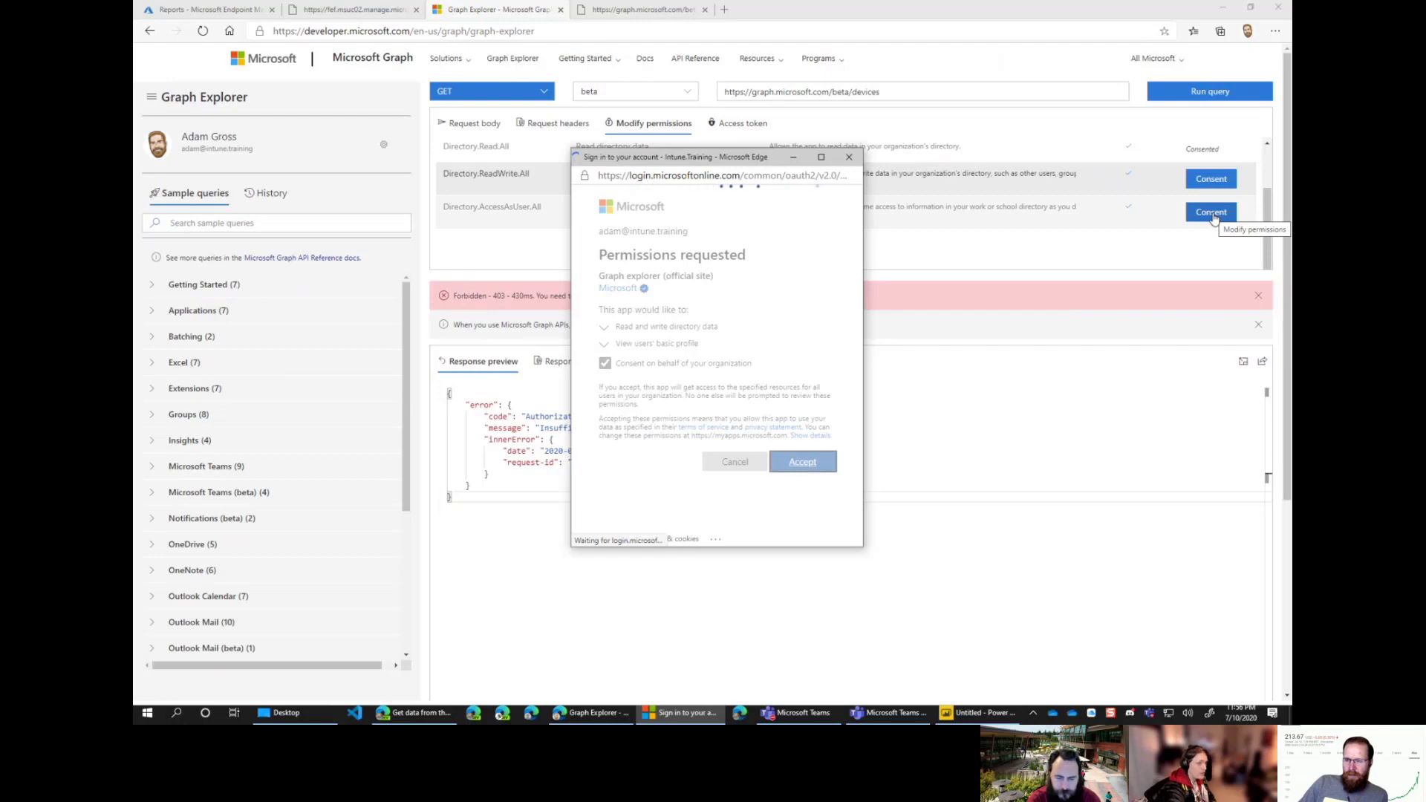
click(1211, 210)
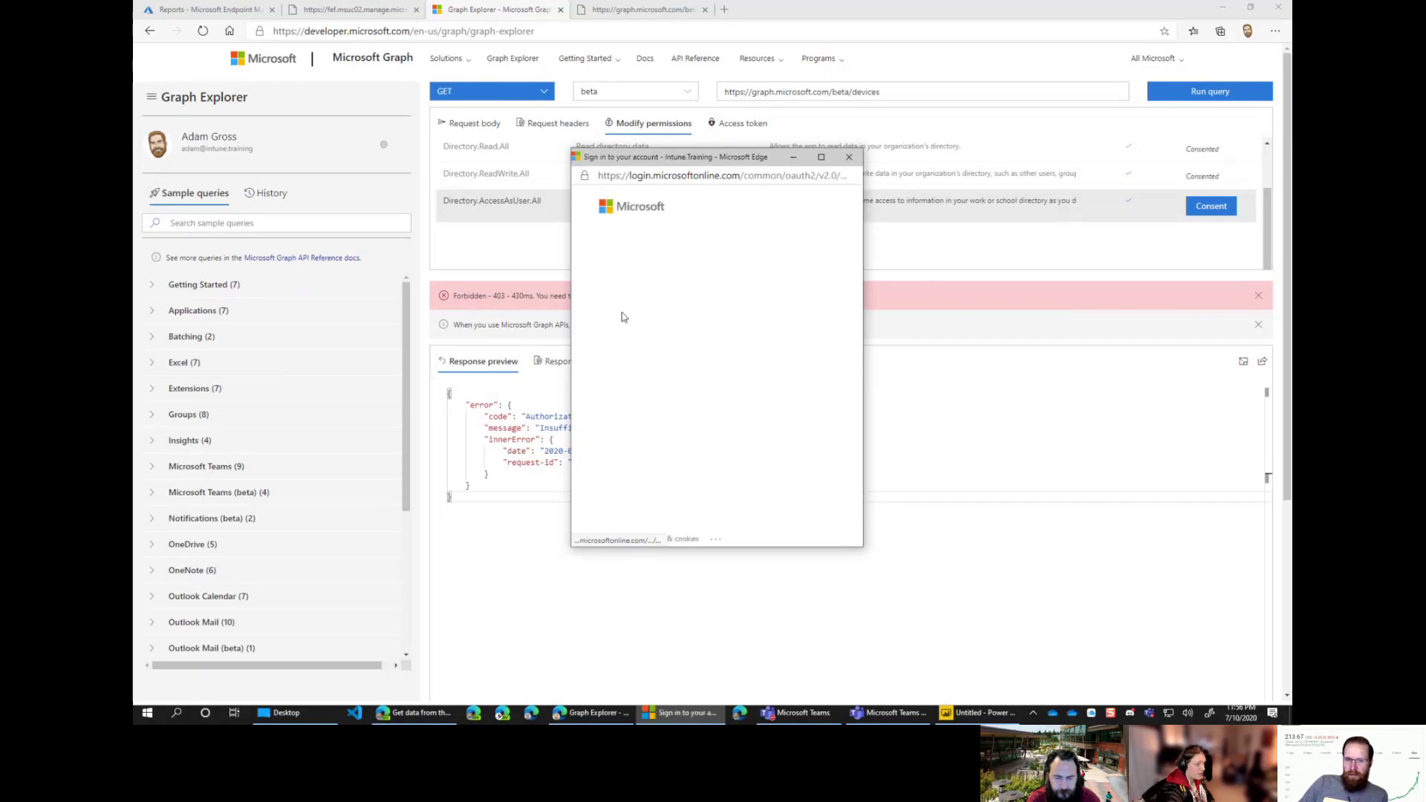
click(606, 363)
click(802, 462)
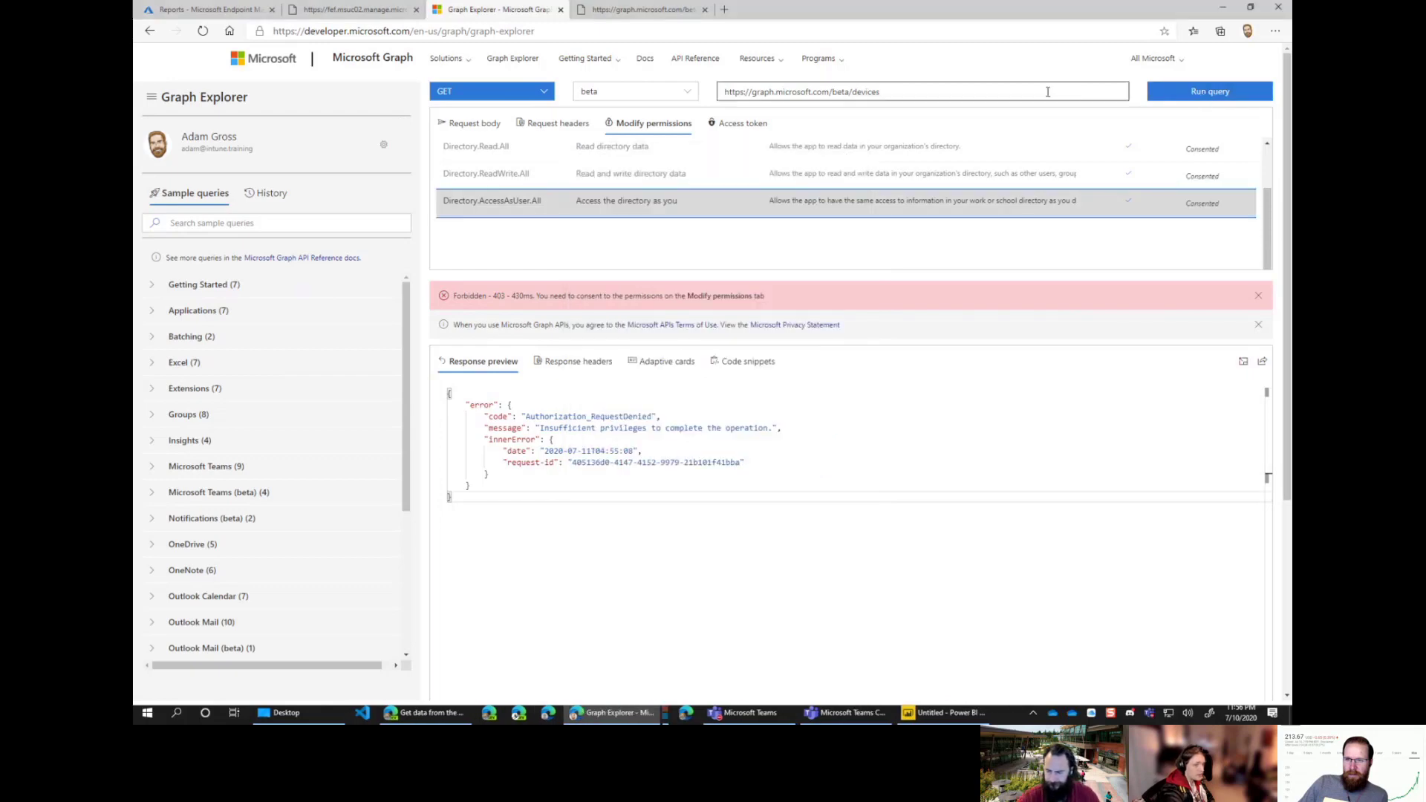
Step: Rerun the beta/devices query and scroll through the returned device JSON
click(1184, 99)
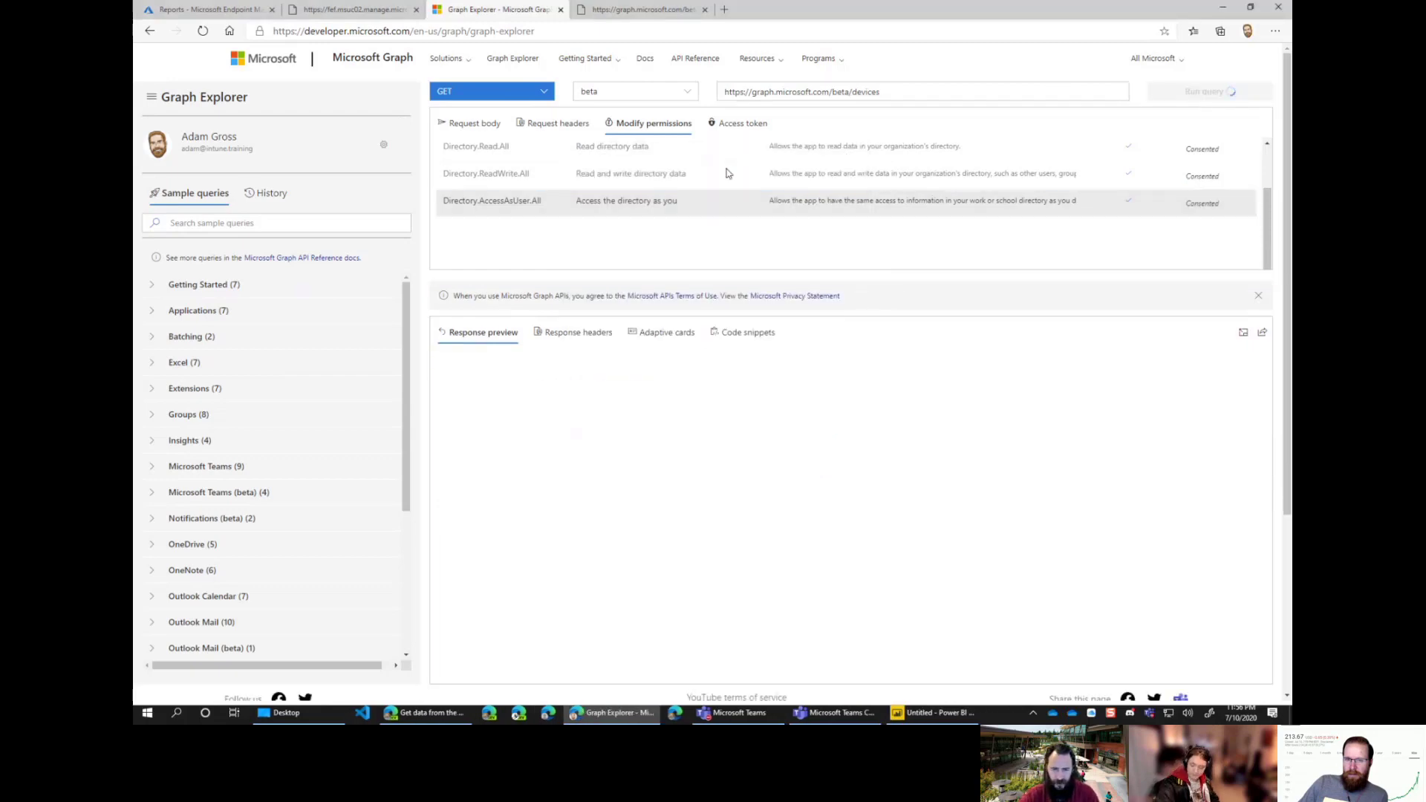
scroll(833, 502, down, 10)
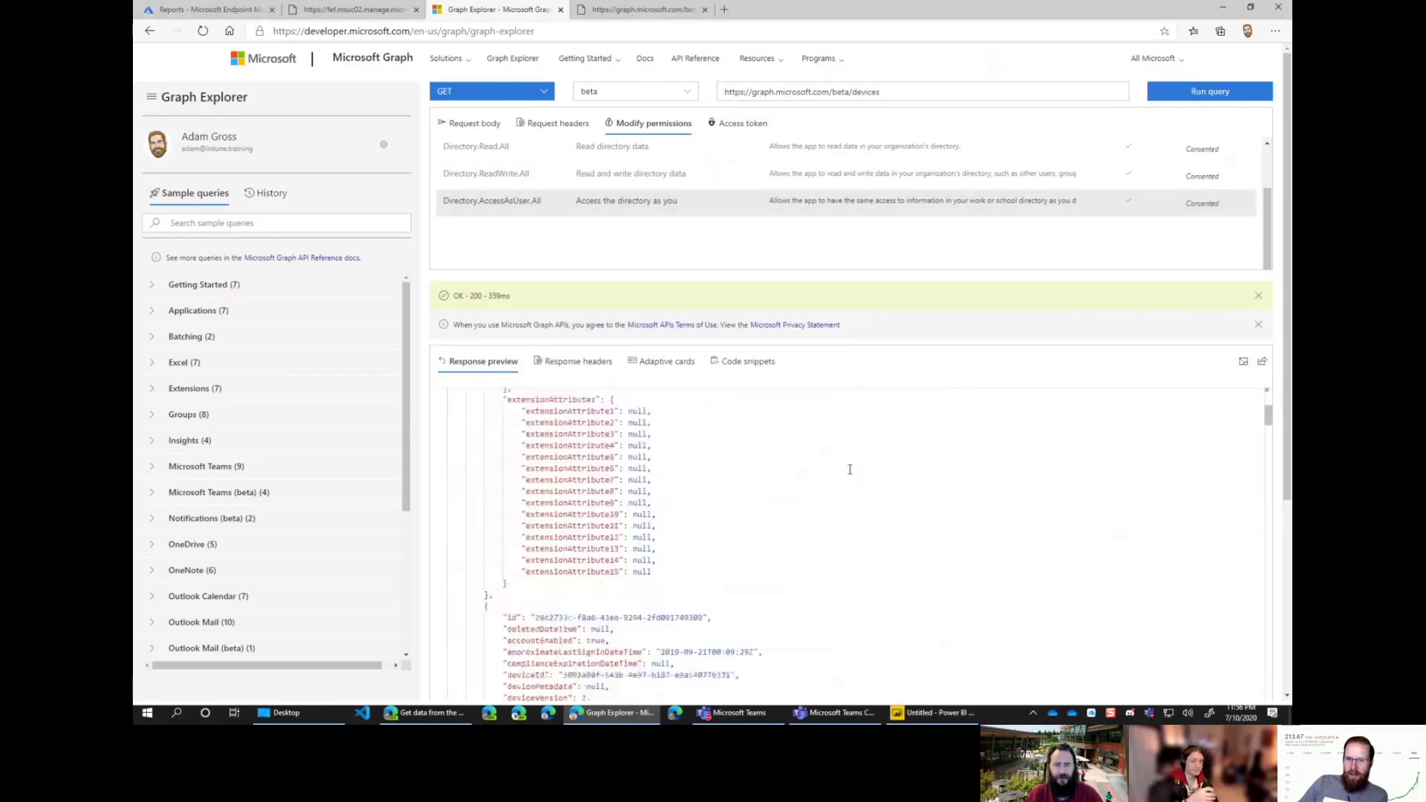
scroll(793, 486, down, 10)
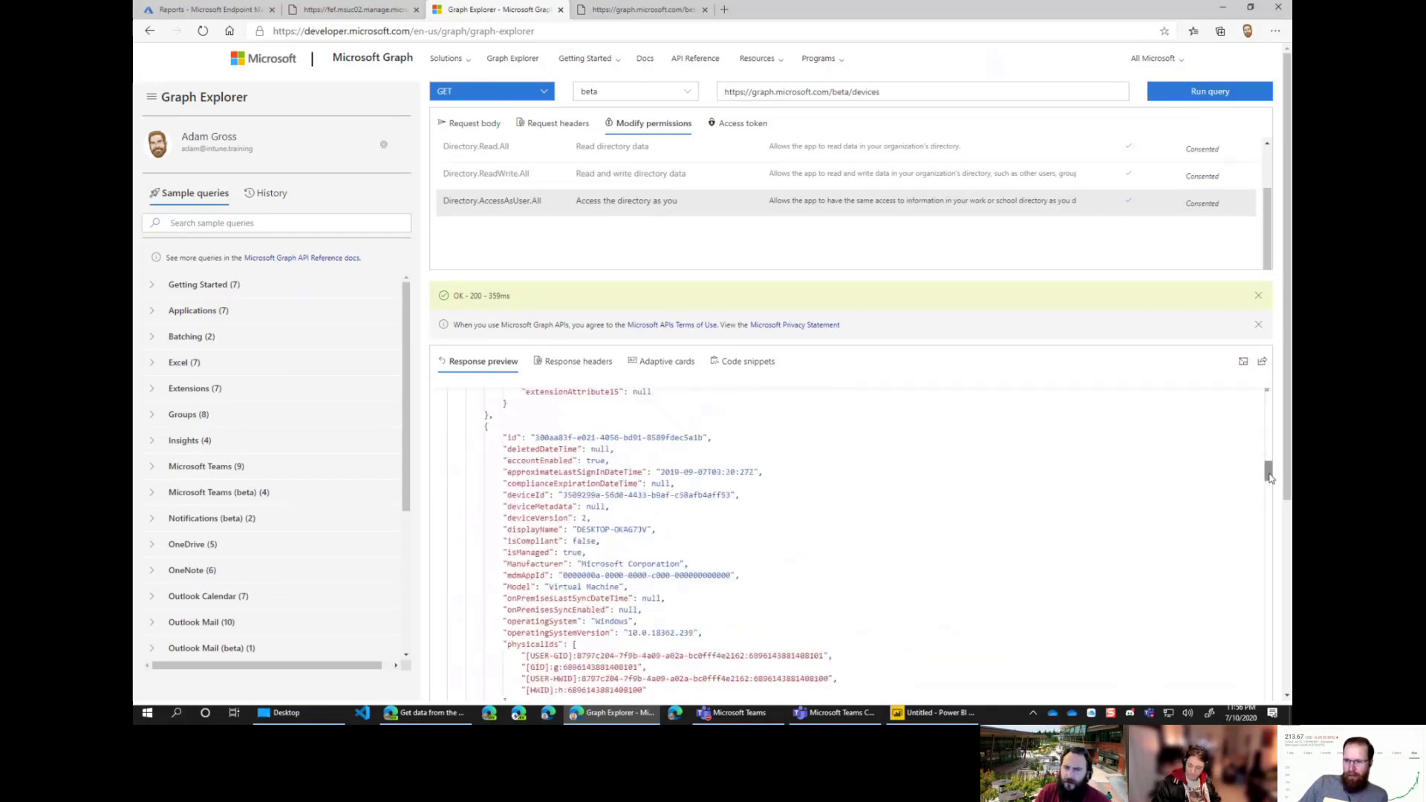
drag(1268, 471, 1269, 394)
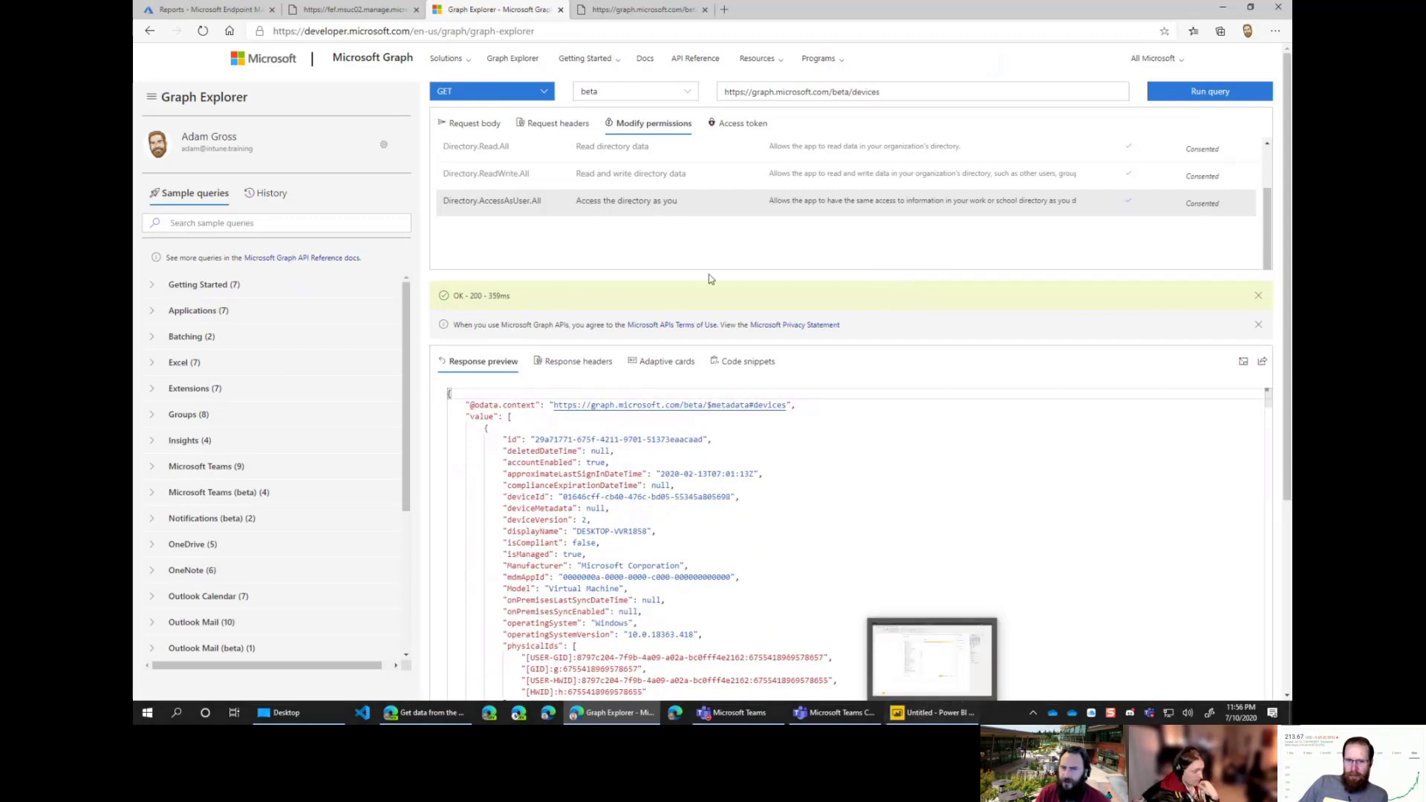
scroll(487, 210, up, 1)
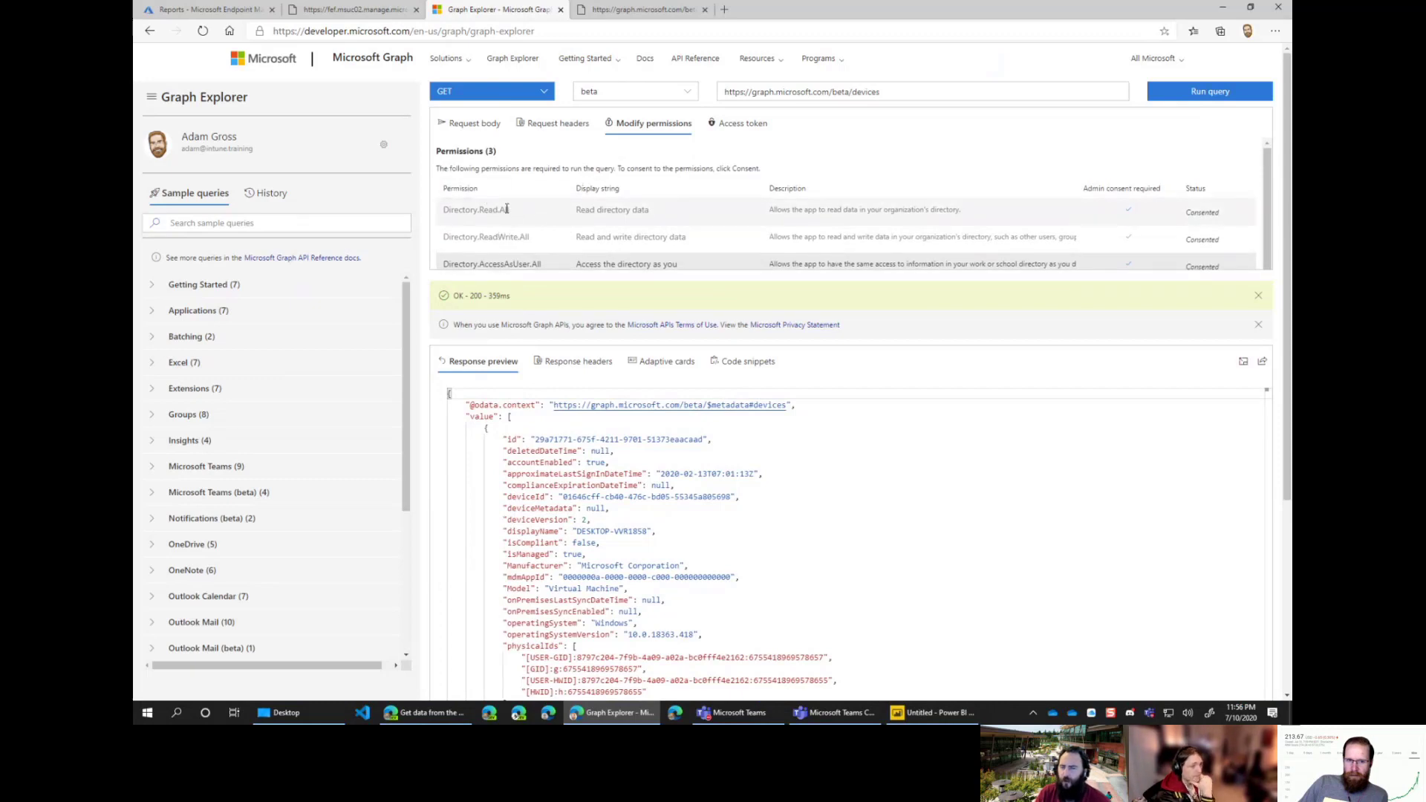
Step: Review the consented permissions, pointing out Directory.Read.All
drag(446, 210, 1092, 223)
click(1000, 201)
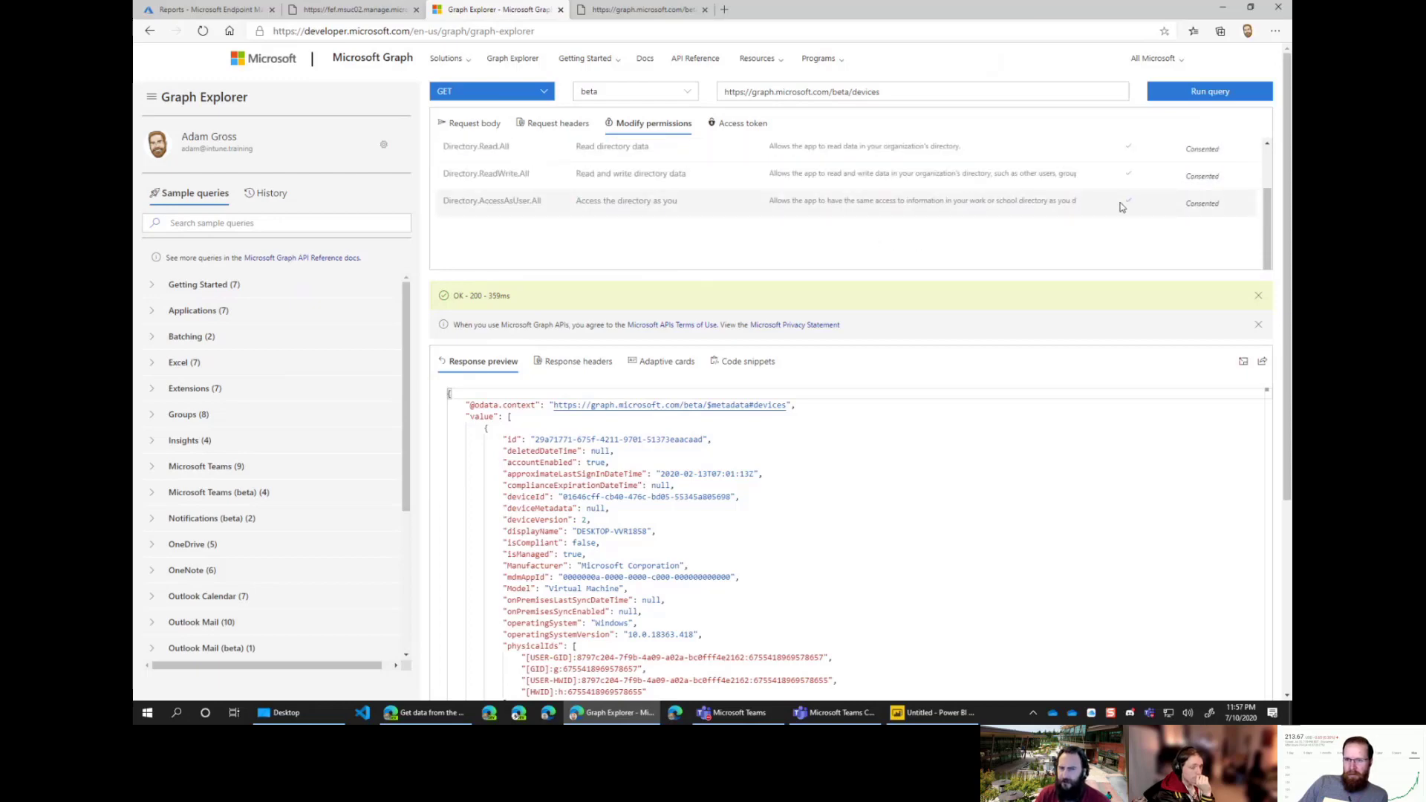
scroll(613, 239, up, 1)
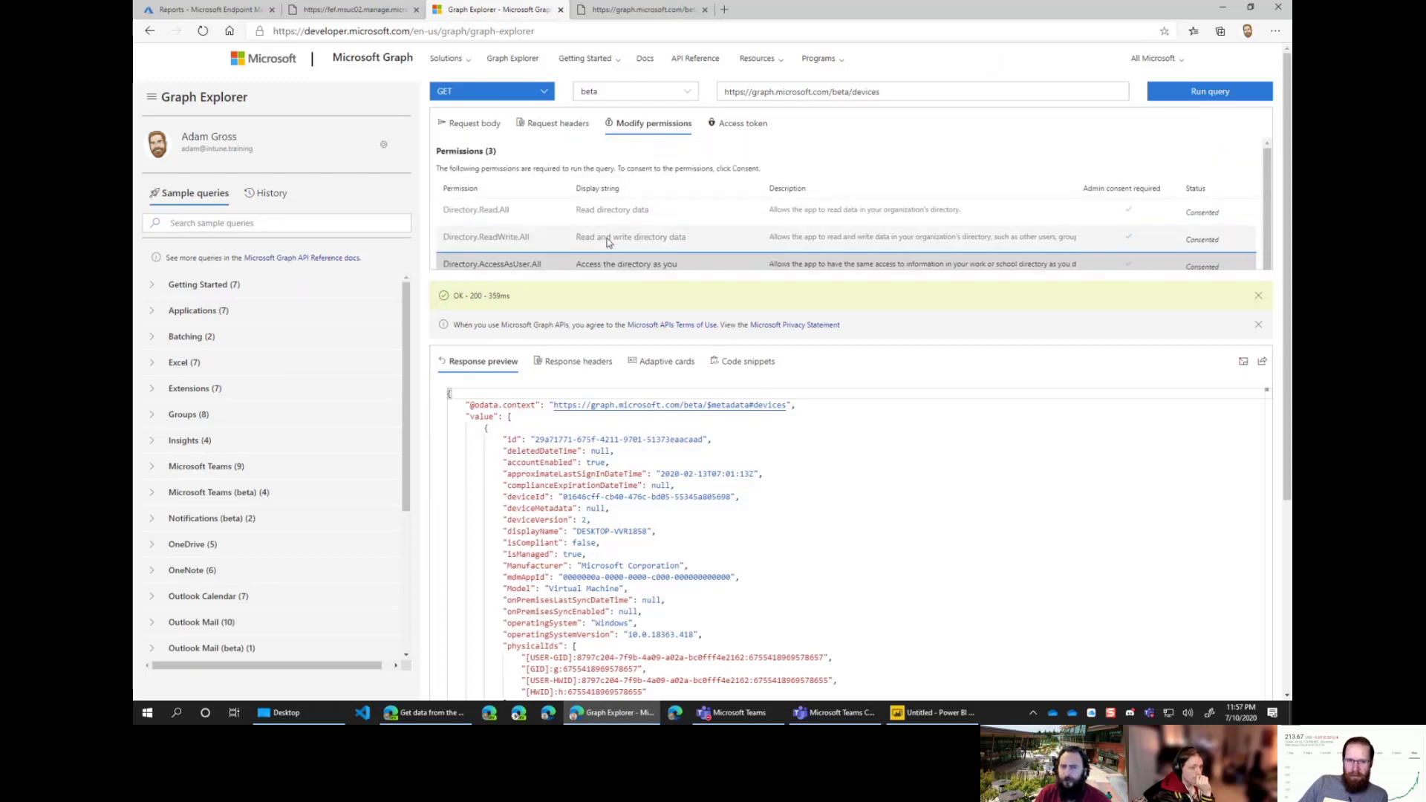
click(533, 217)
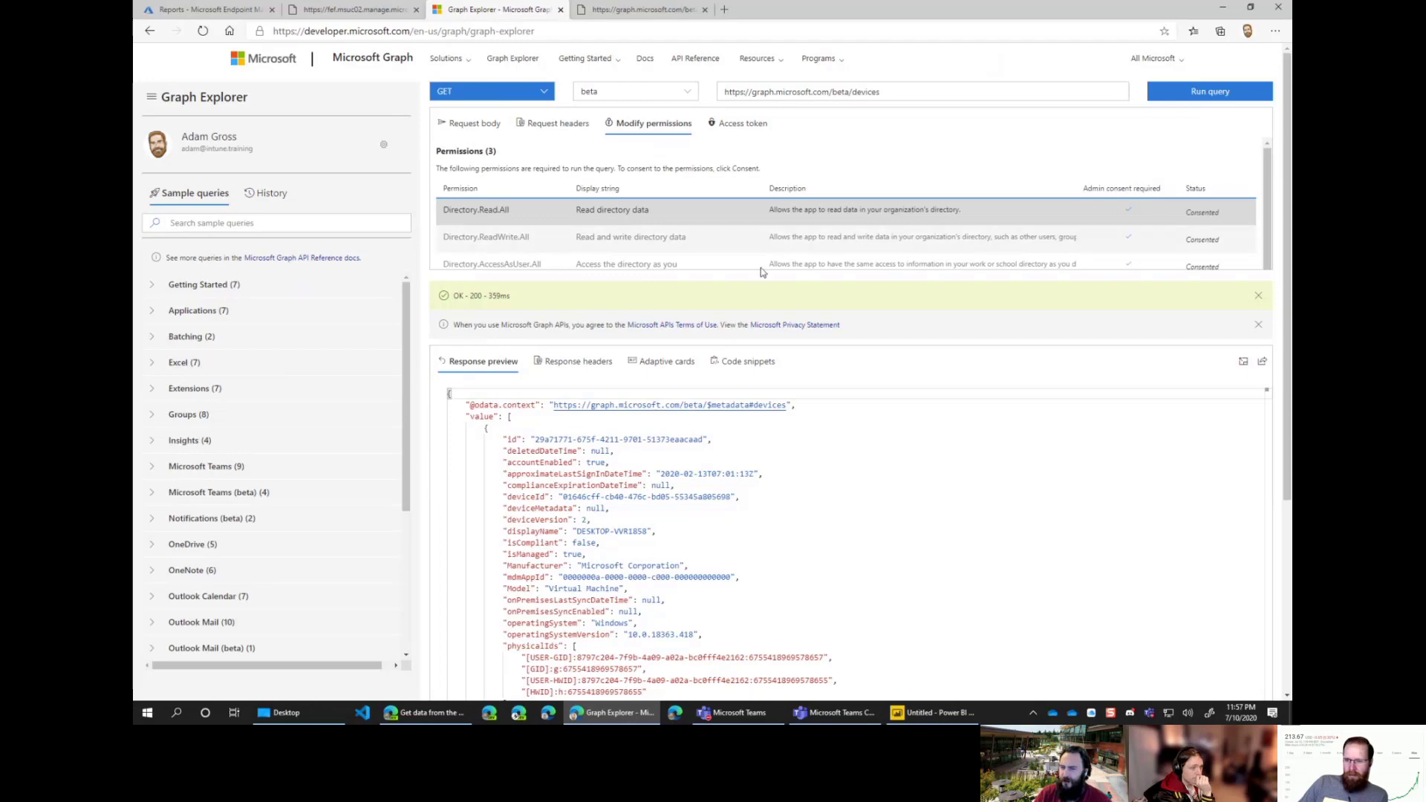
Step: Retick the devices table in Power BI's Navigator, load it, and dismiss the forbidden-access error
click(932, 713)
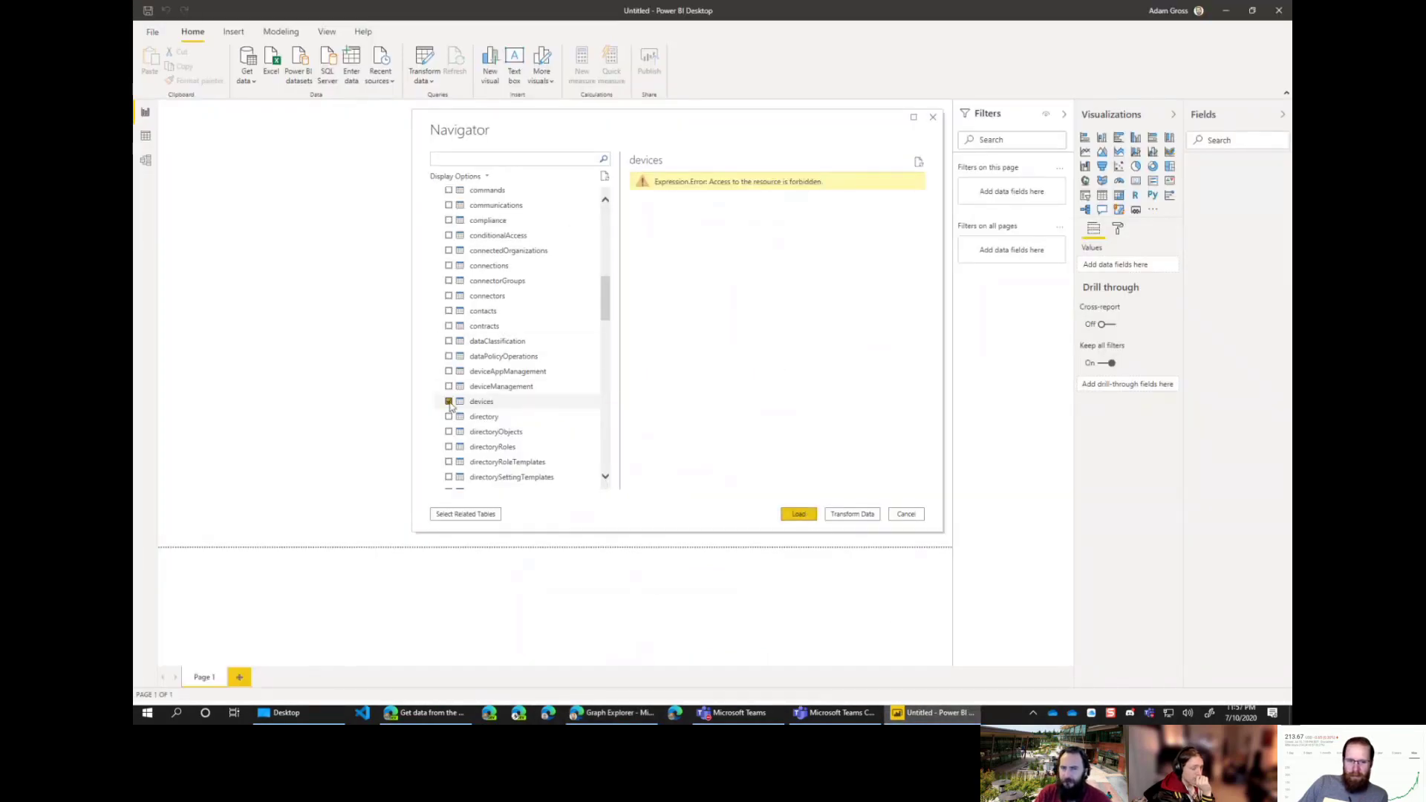
click(582, 401)
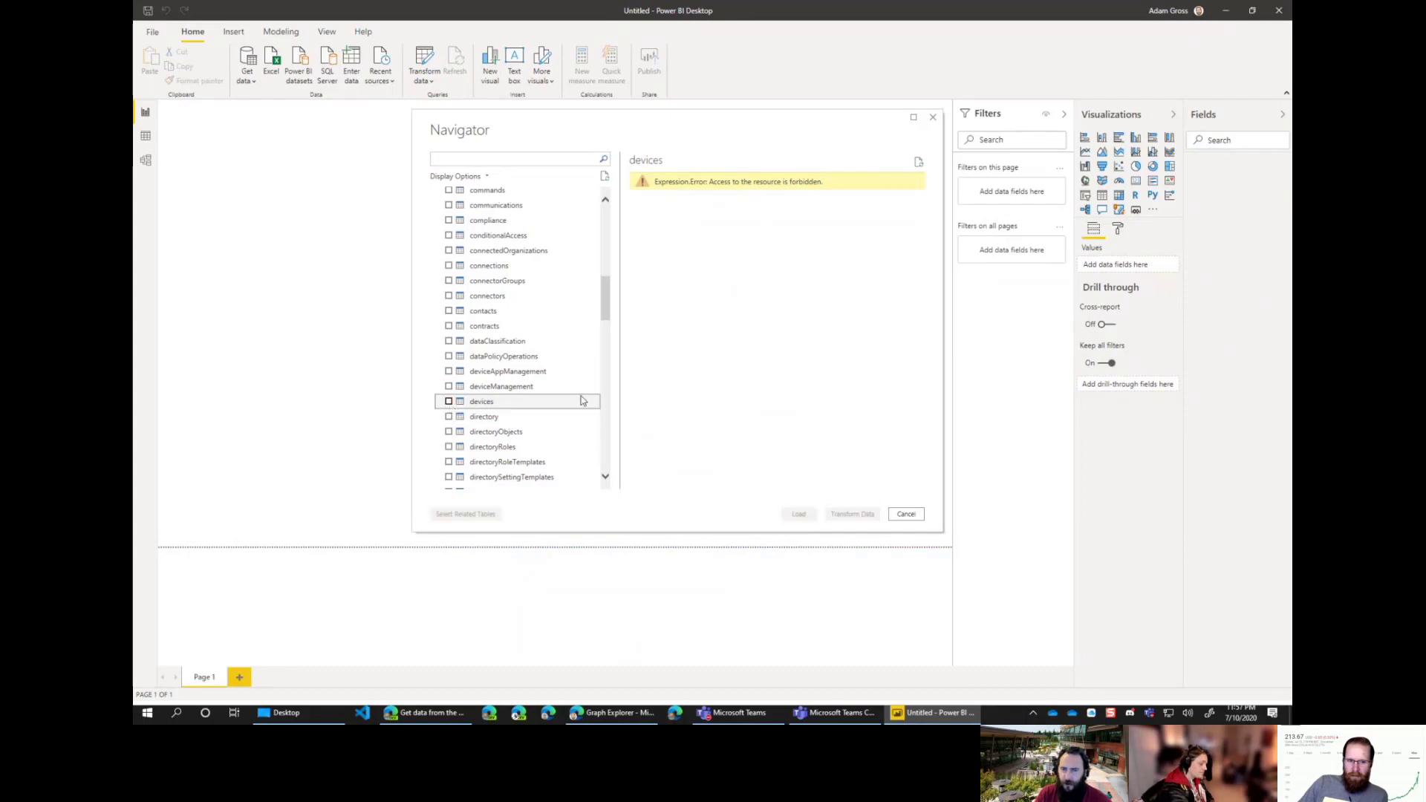
click(448, 402)
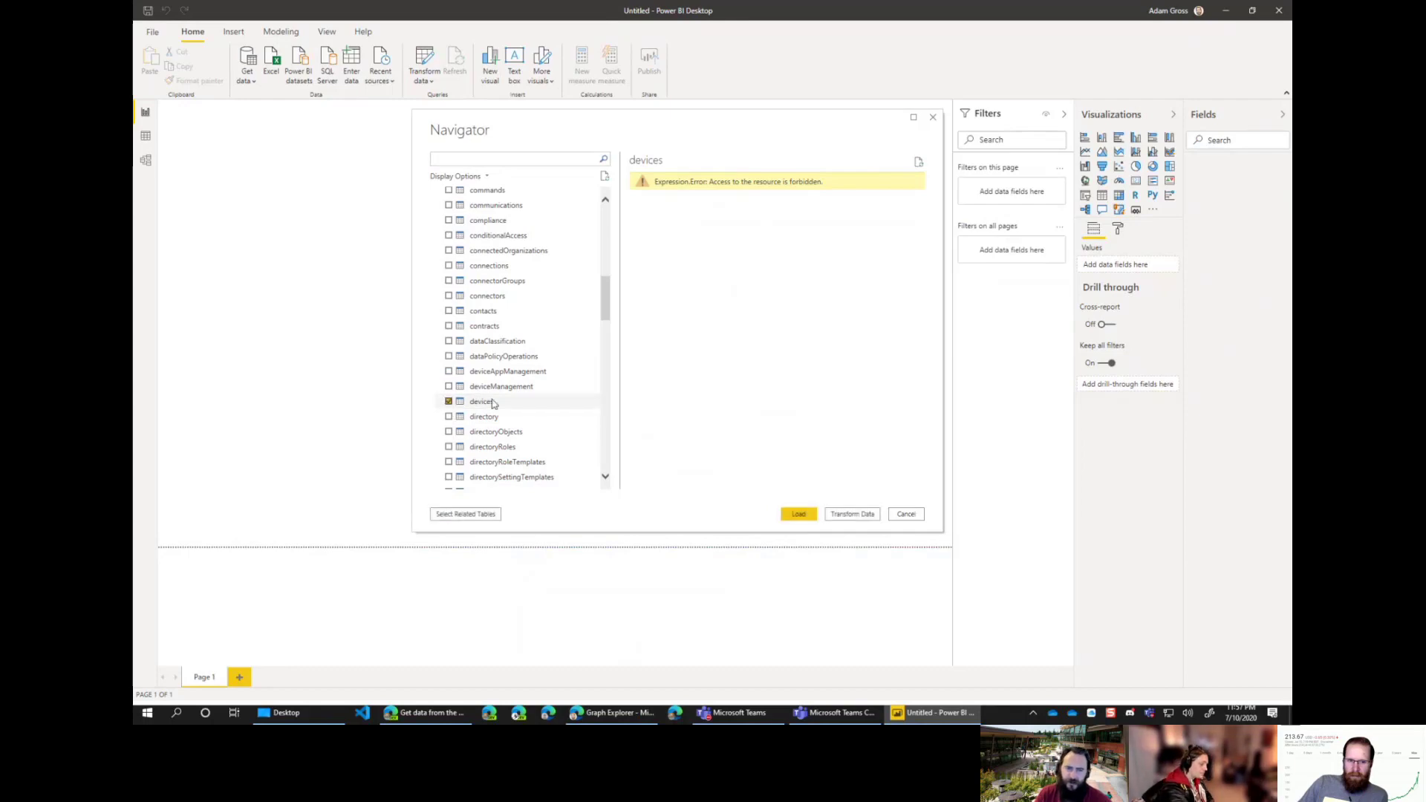
click(799, 515)
click(936, 714)
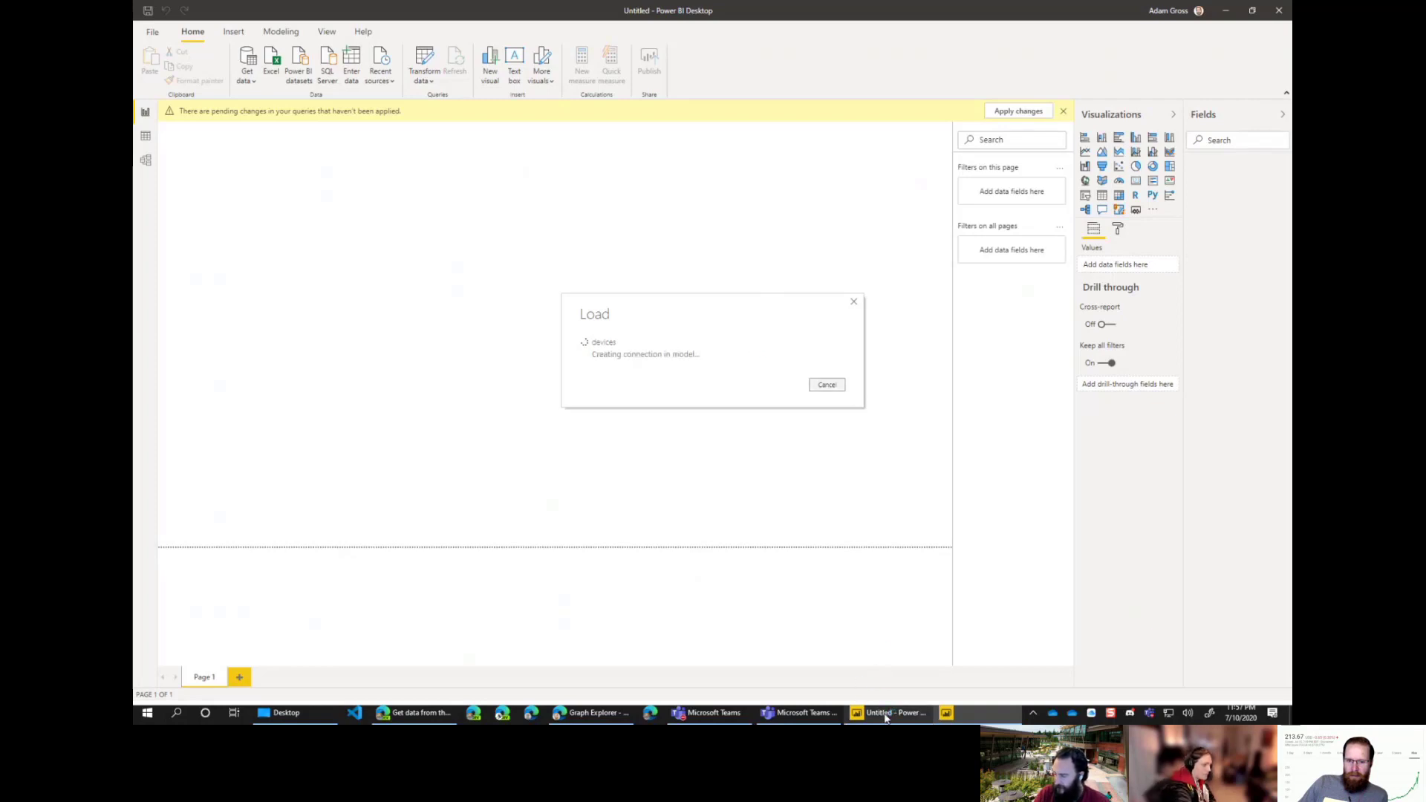
mouse_move(884, 715)
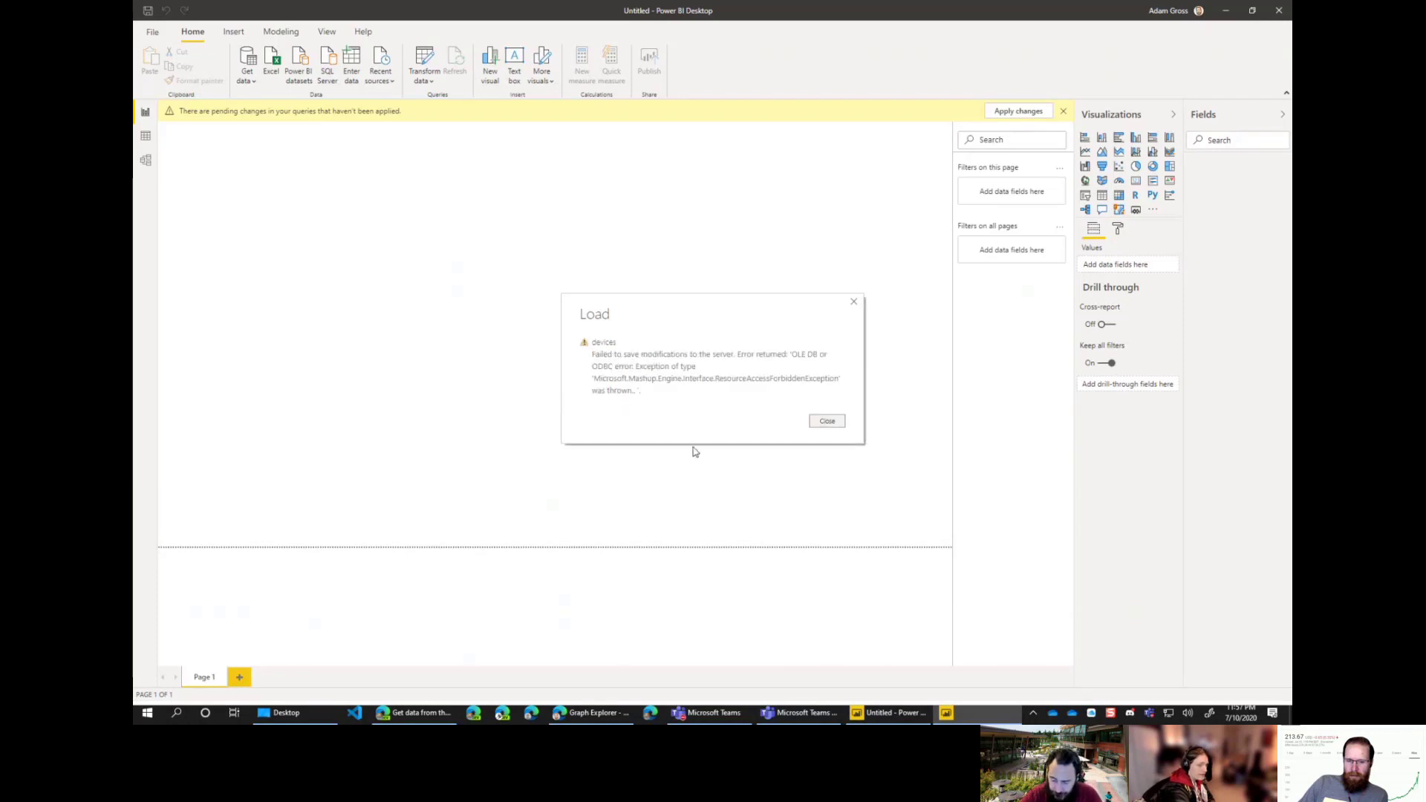
click(824, 423)
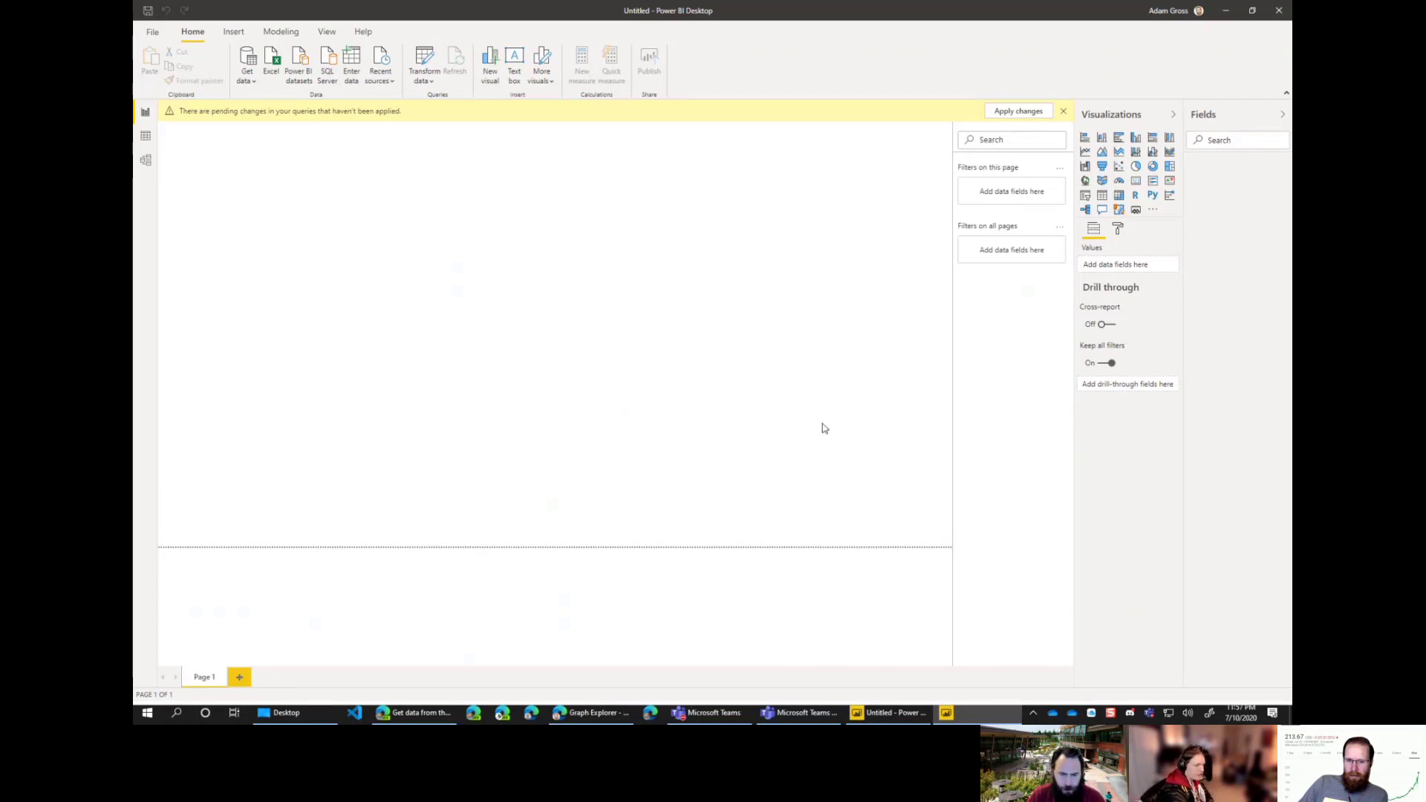
click(248, 76)
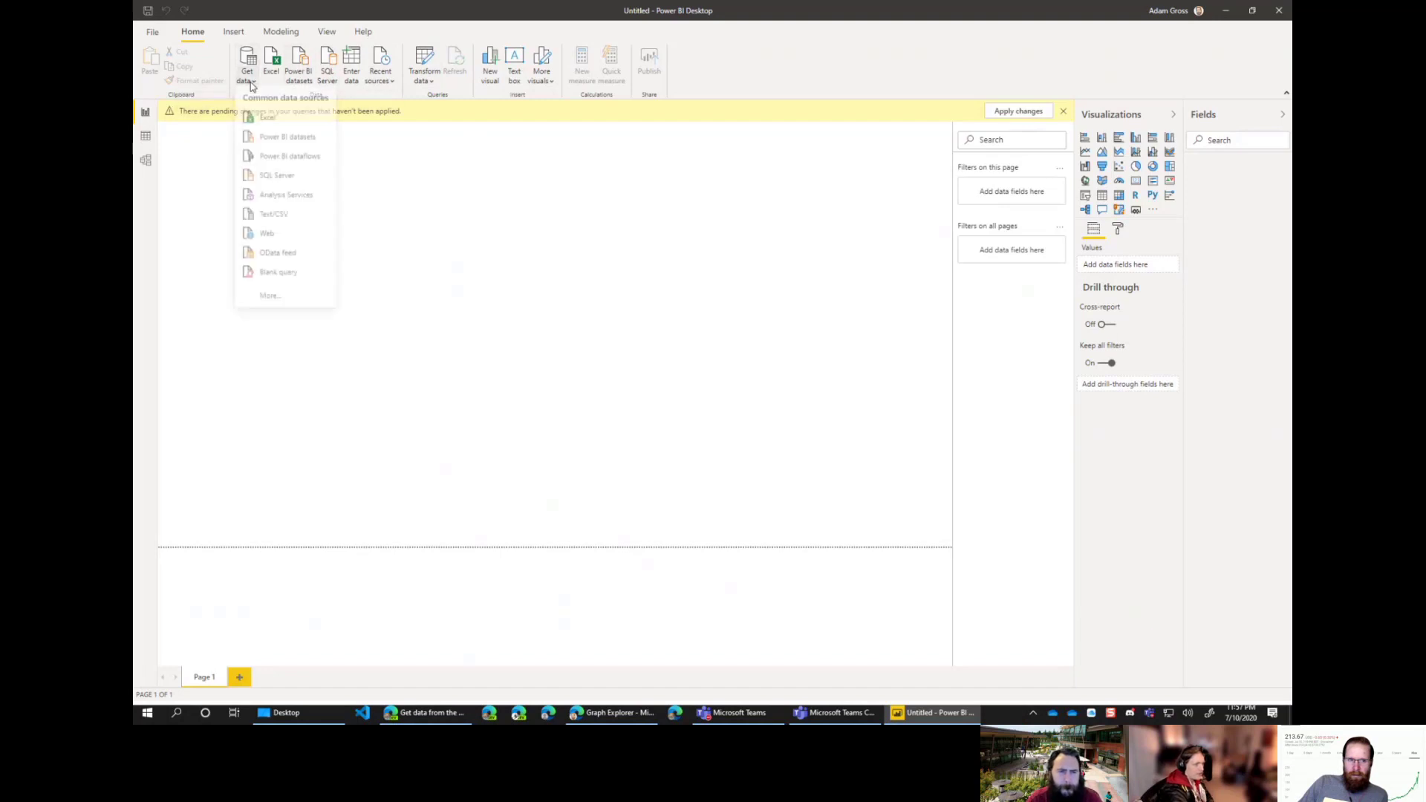
click(279, 256)
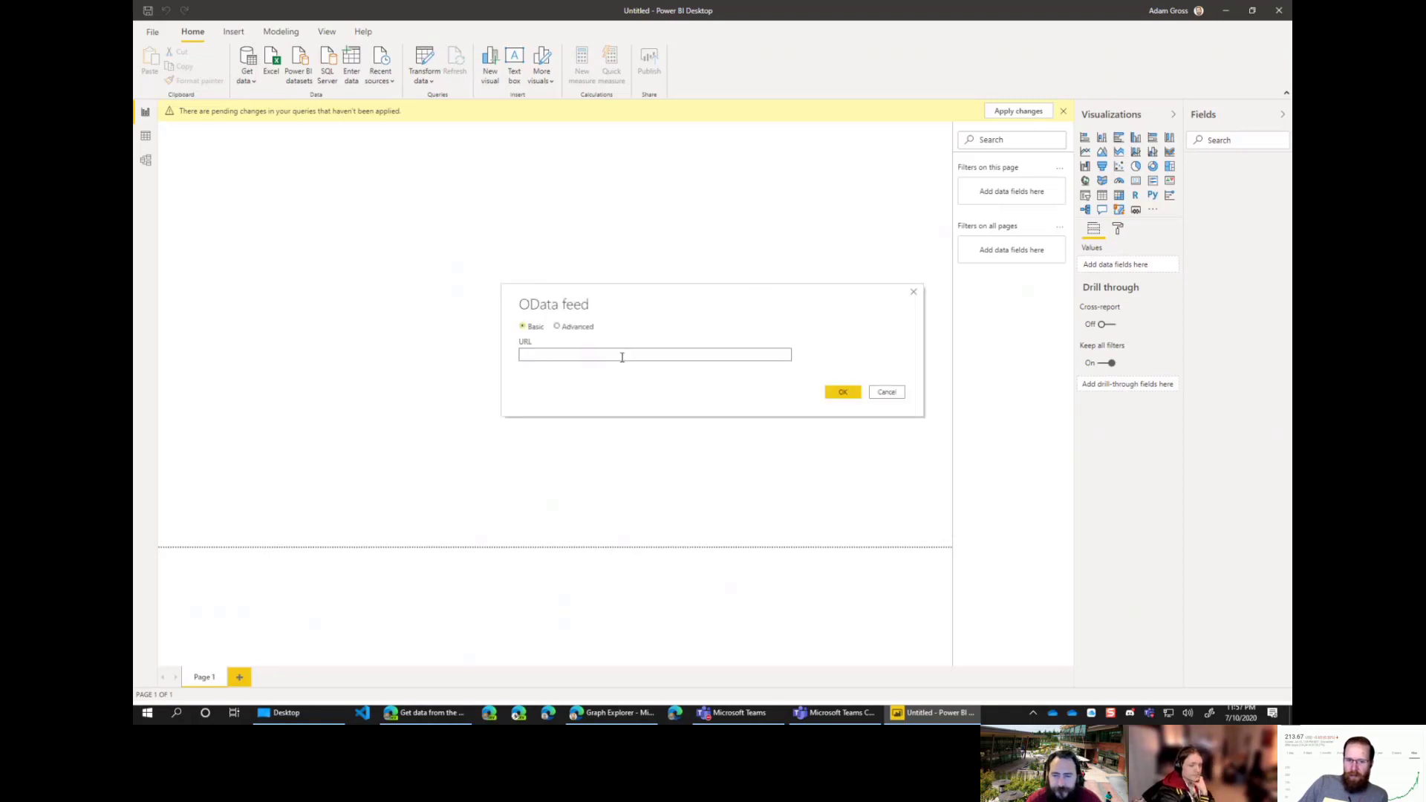
text(https://graph.microsoft.com/beta)
click(841, 392)
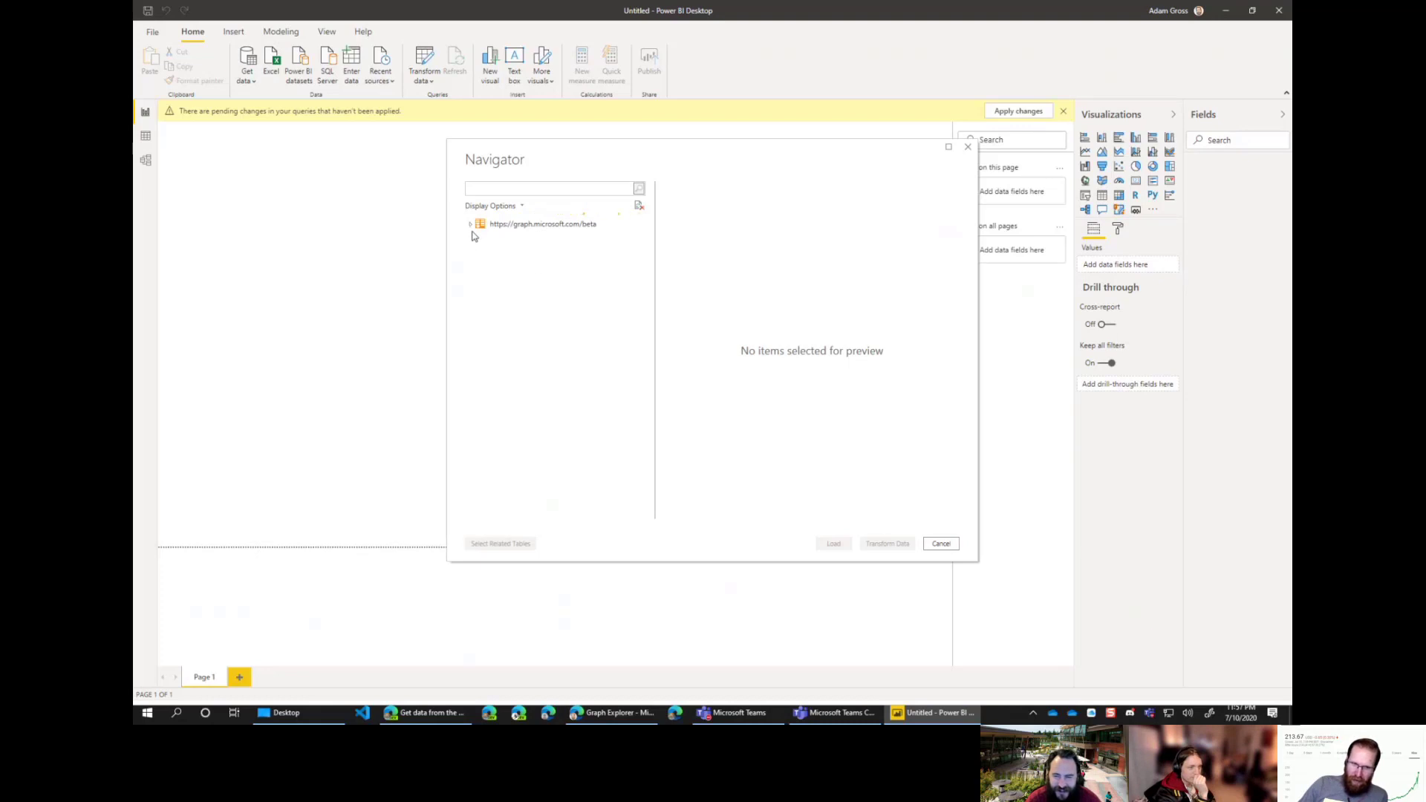
Step: Expand the graph.microsoft.com/beta node and tick the deviceManagement table
click(479, 223)
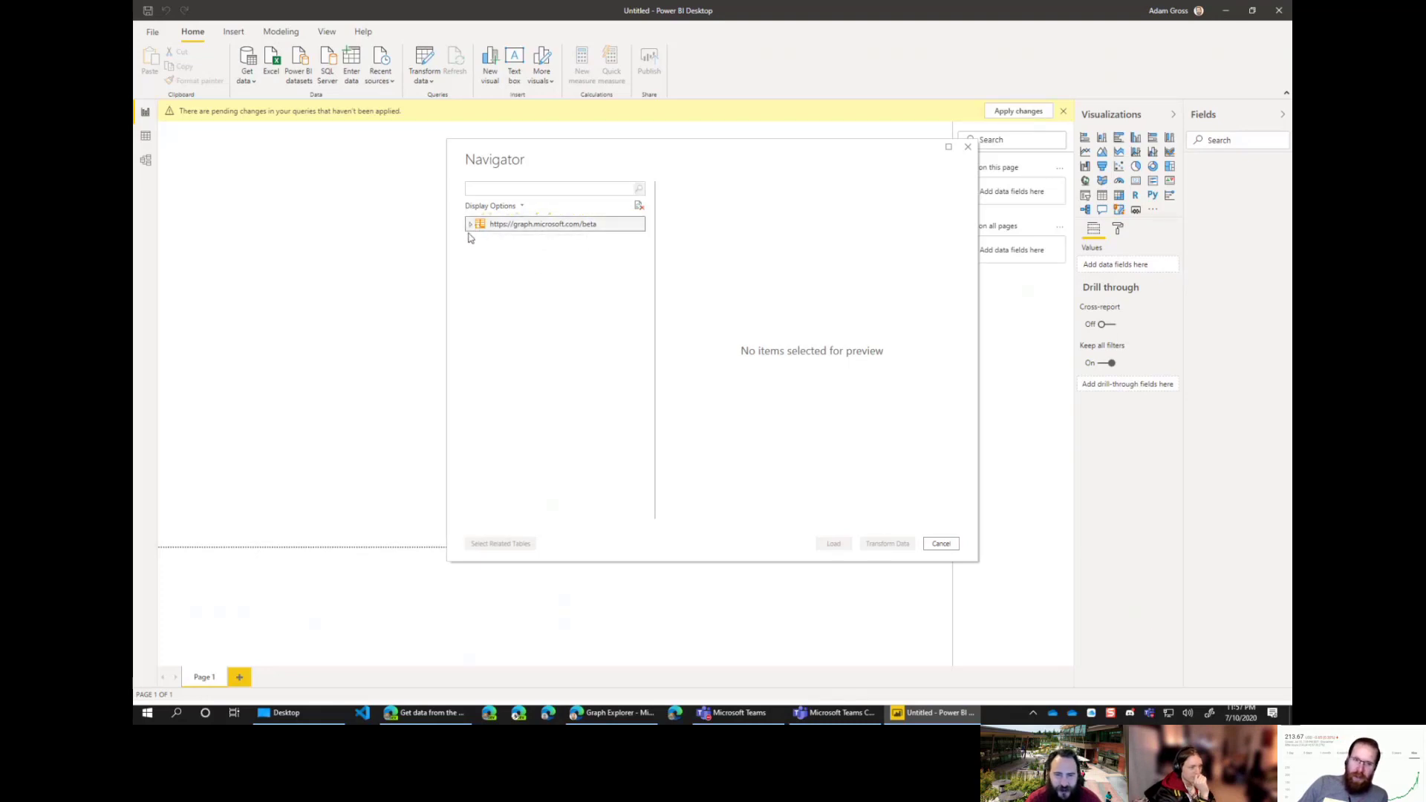
click(470, 225)
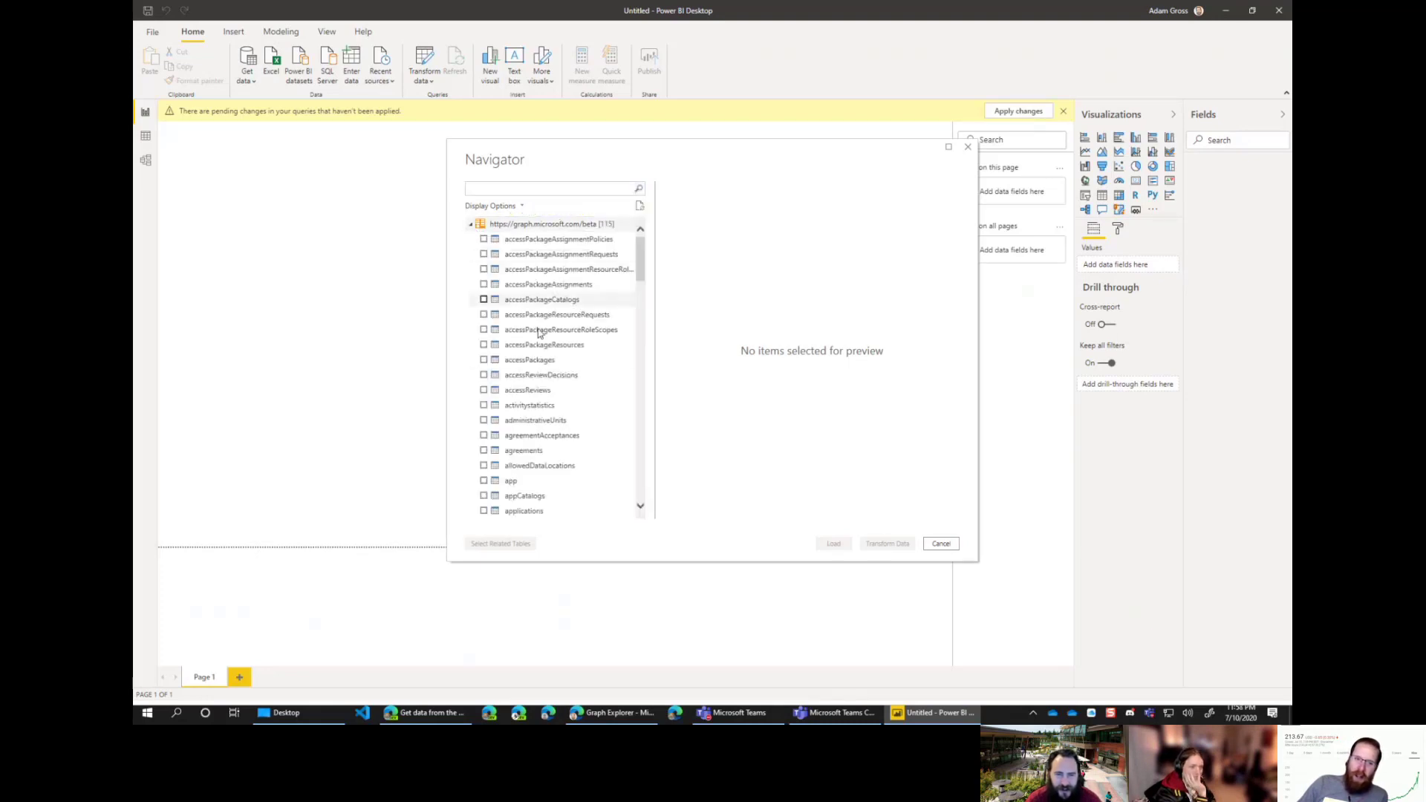
scroll(520, 386, down, 3)
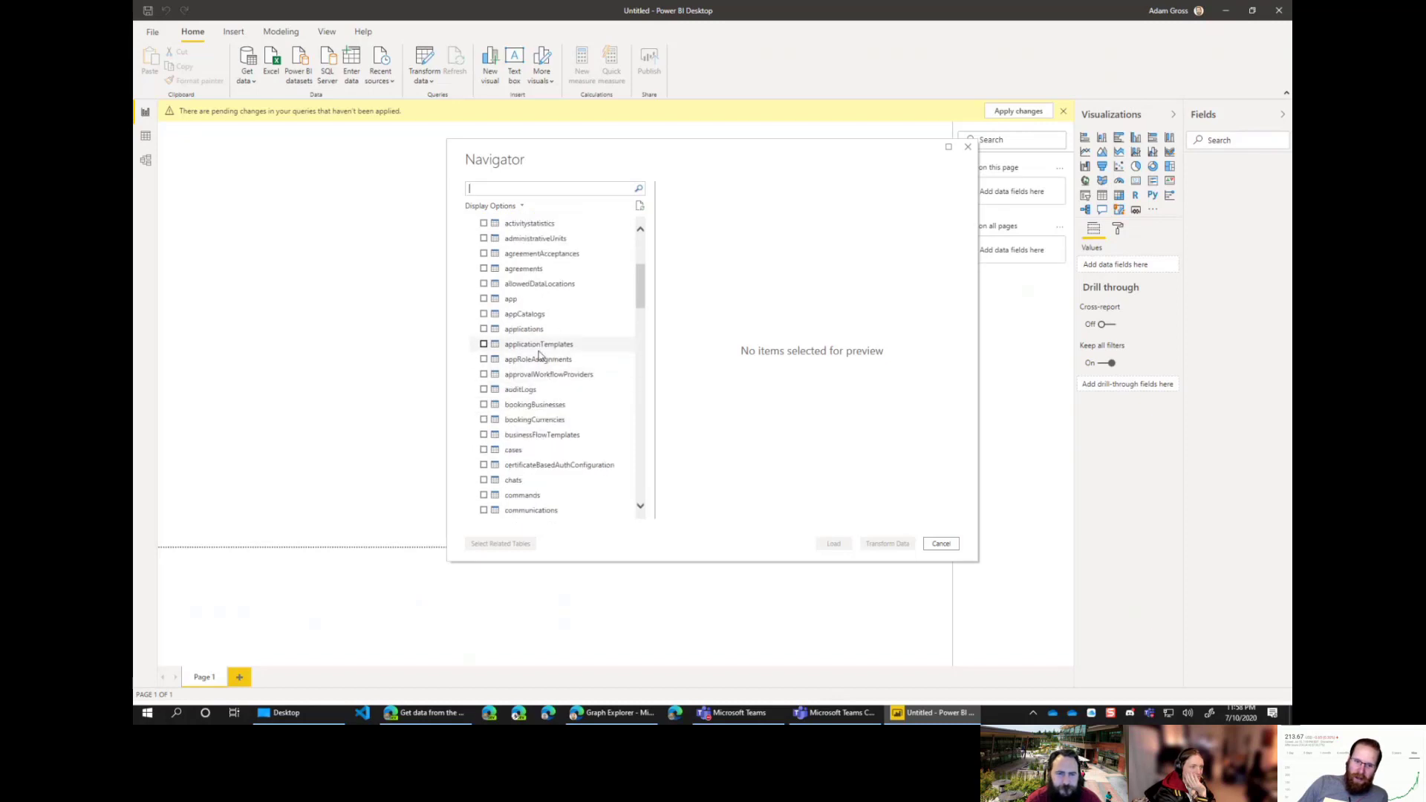
scroll(542, 356, down, 3)
scroll(544, 314, down, 7)
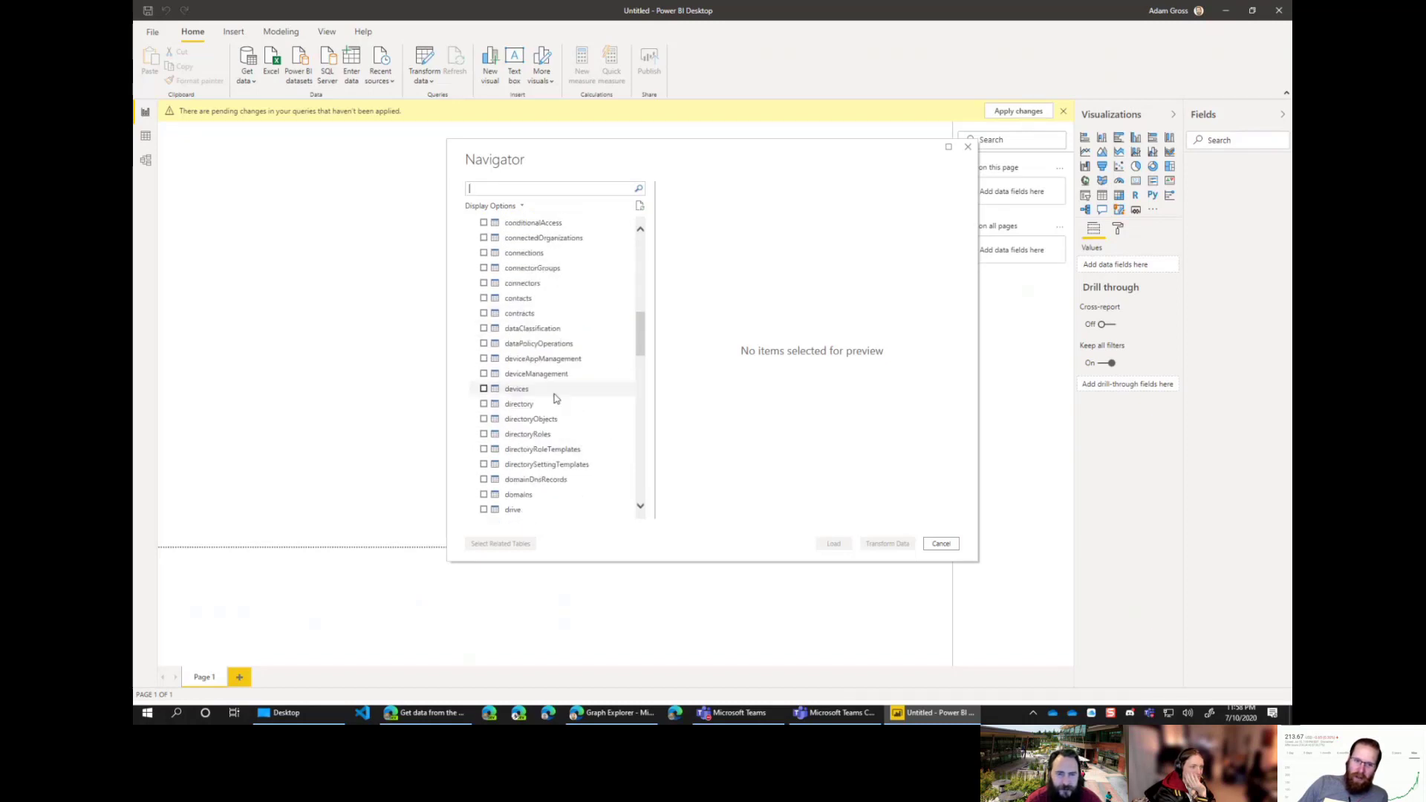
click(483, 283)
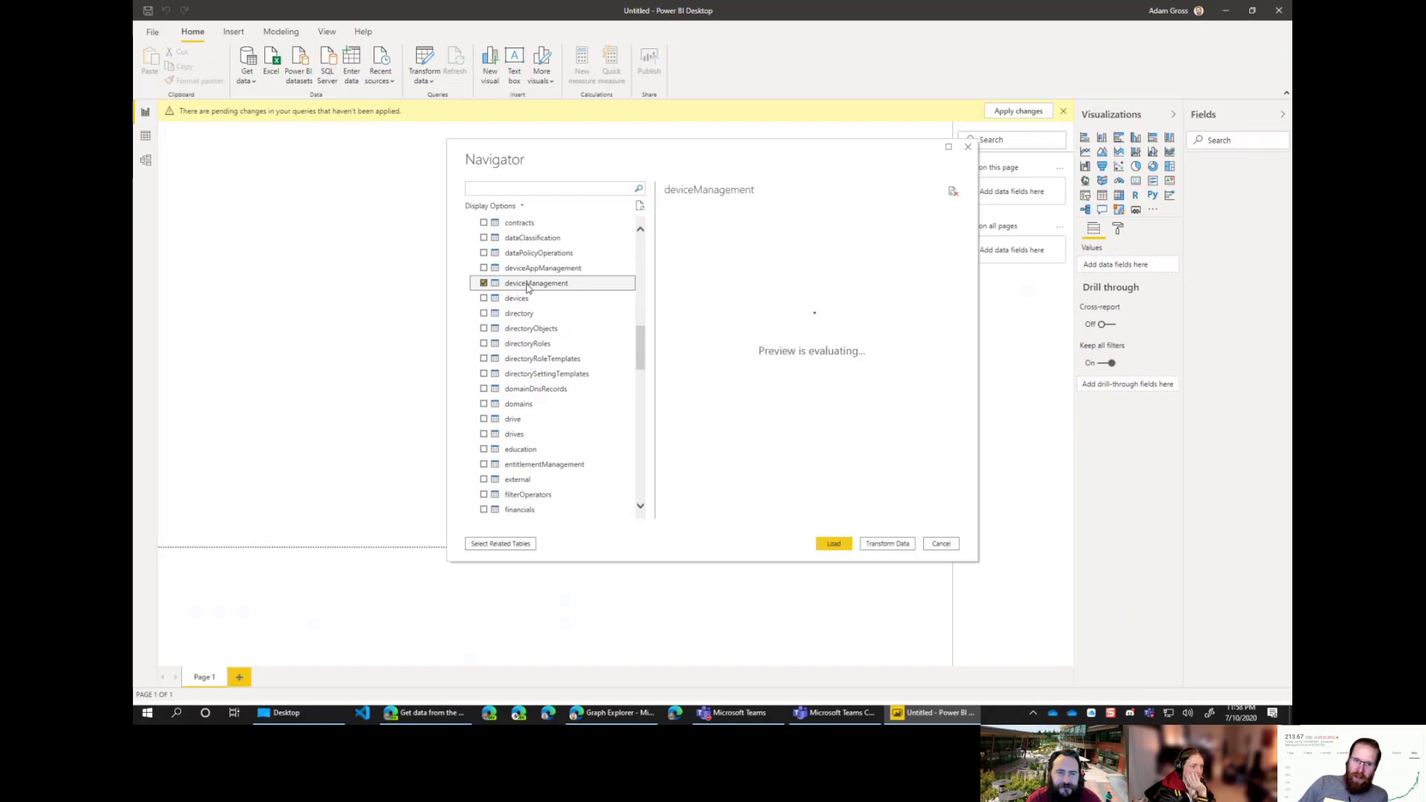
Step: In Graph Explorer, start replacing 'devices' in the request URL with deviceManagement
click(612, 713)
click(904, 93)
double_click(859, 93)
text(D)
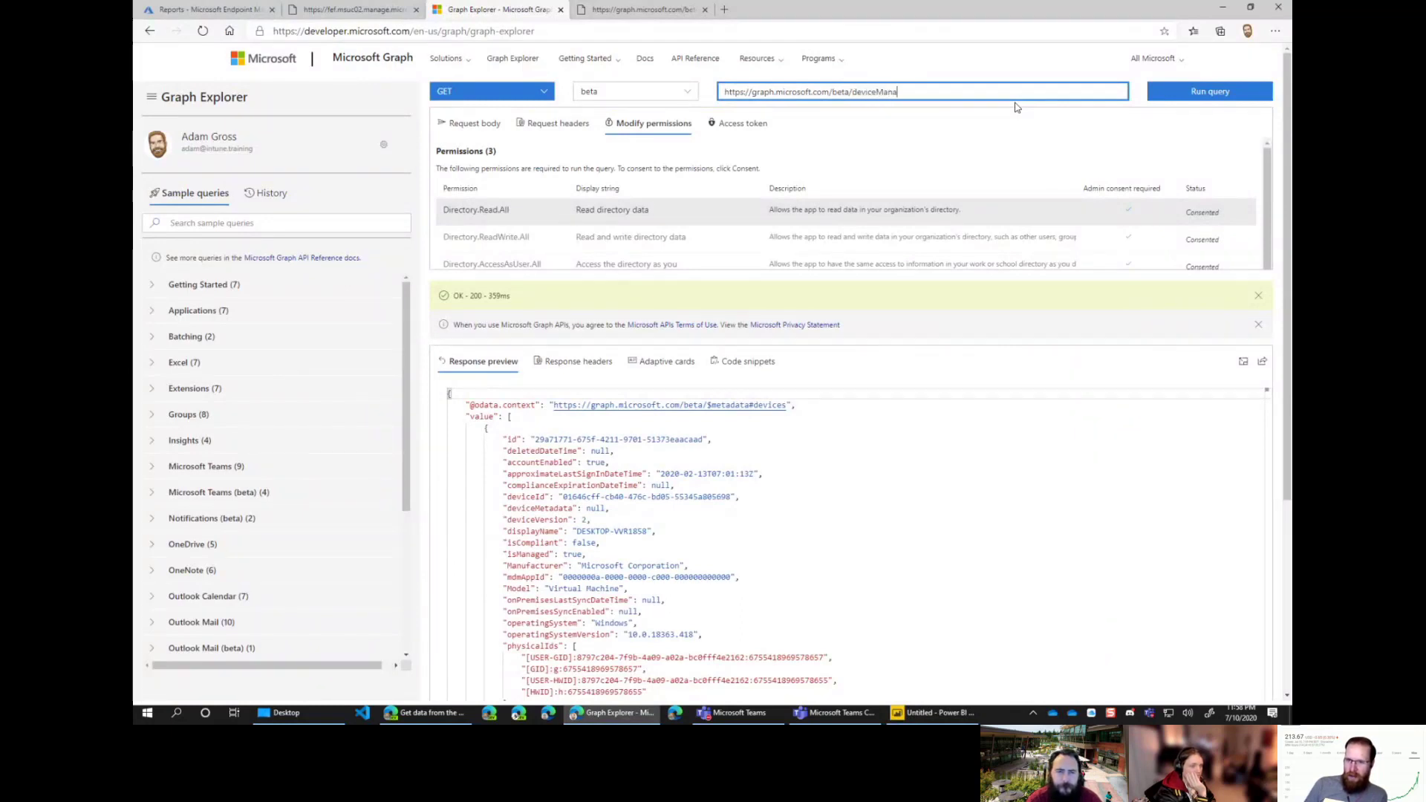
Step: Run the beta/deviceManagement query and check the permissions it requires
text(eviceManagement)
click(1206, 92)
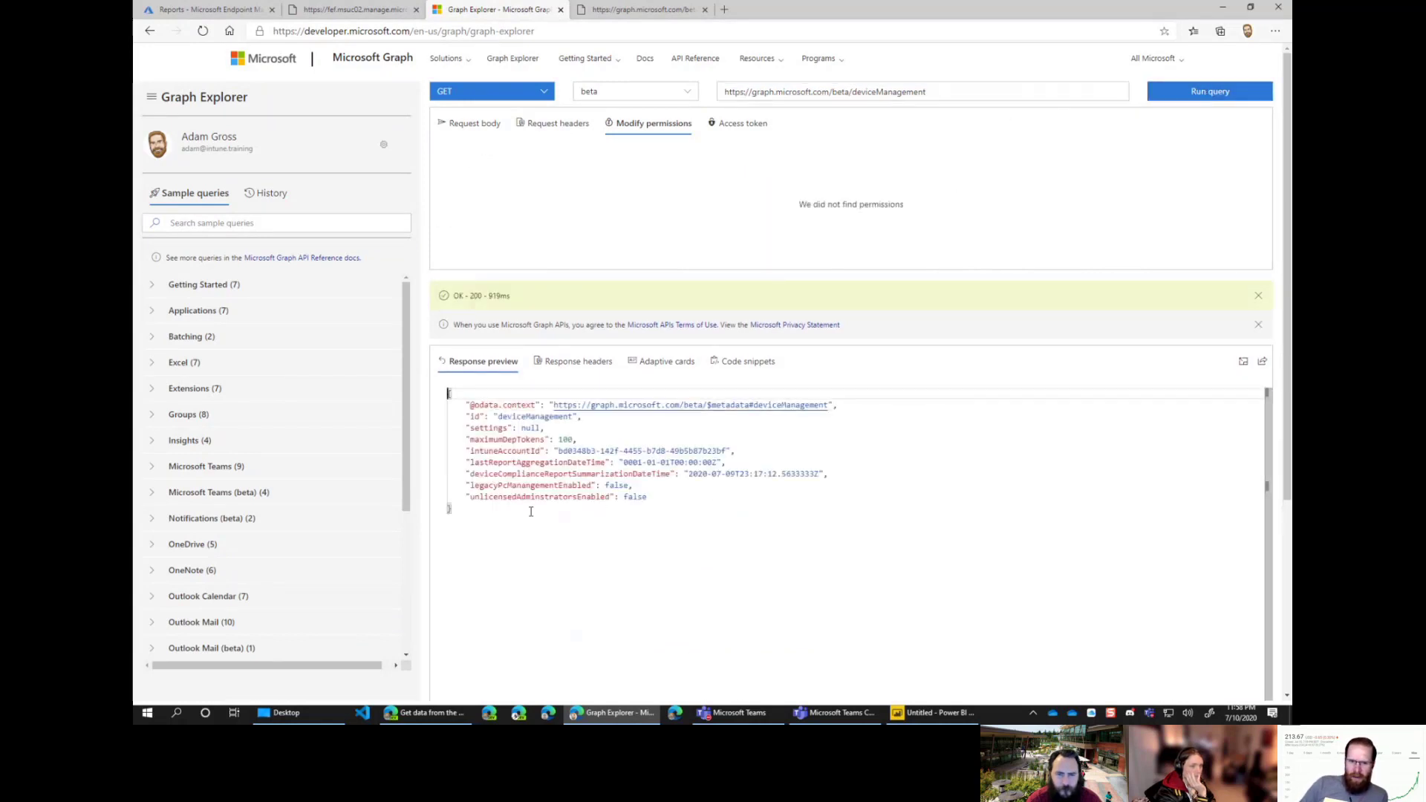
click(639, 123)
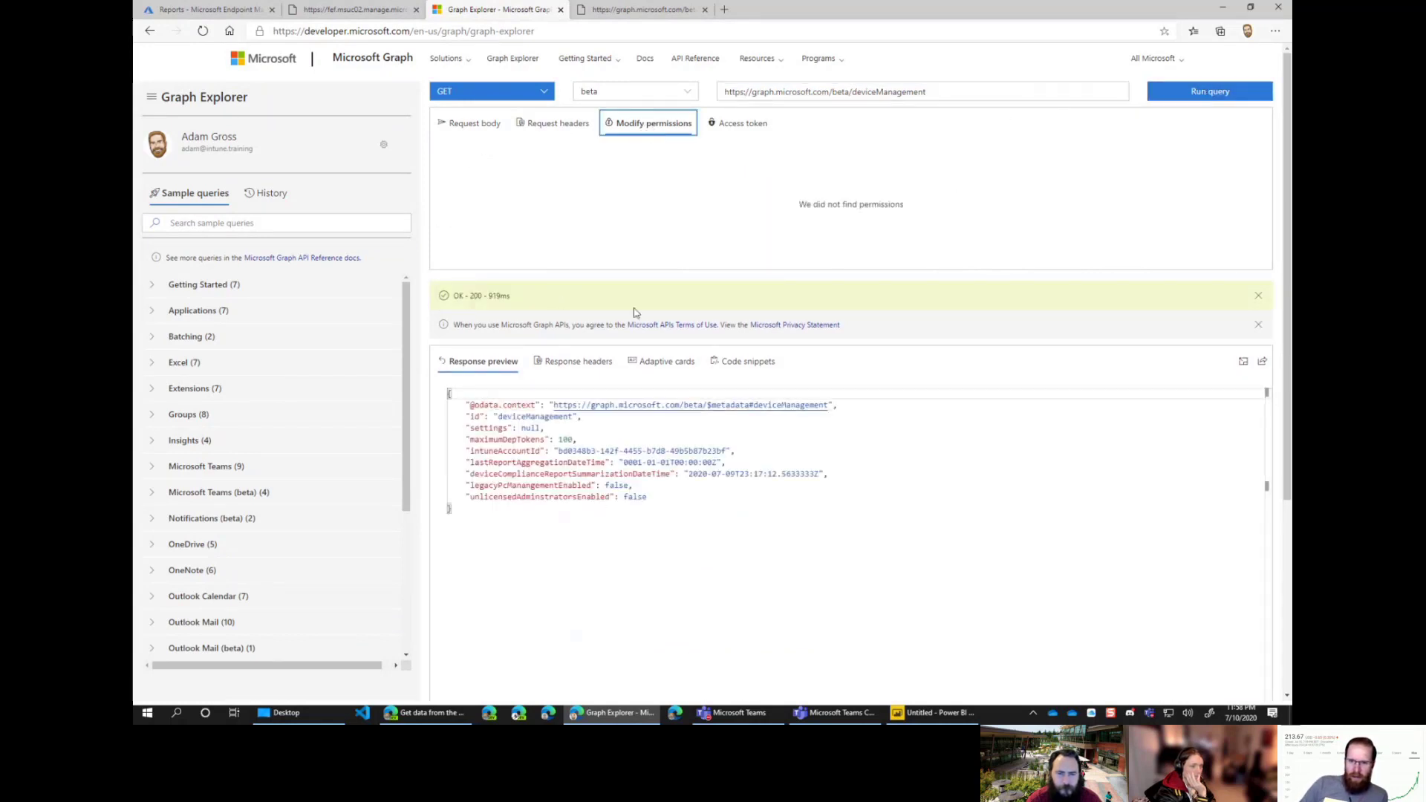
triple_click(873, 91)
Step: Swap deviceManagement for devices in the Navigator, then close it and dismiss the pending-changes bar
key(alt+Tab)
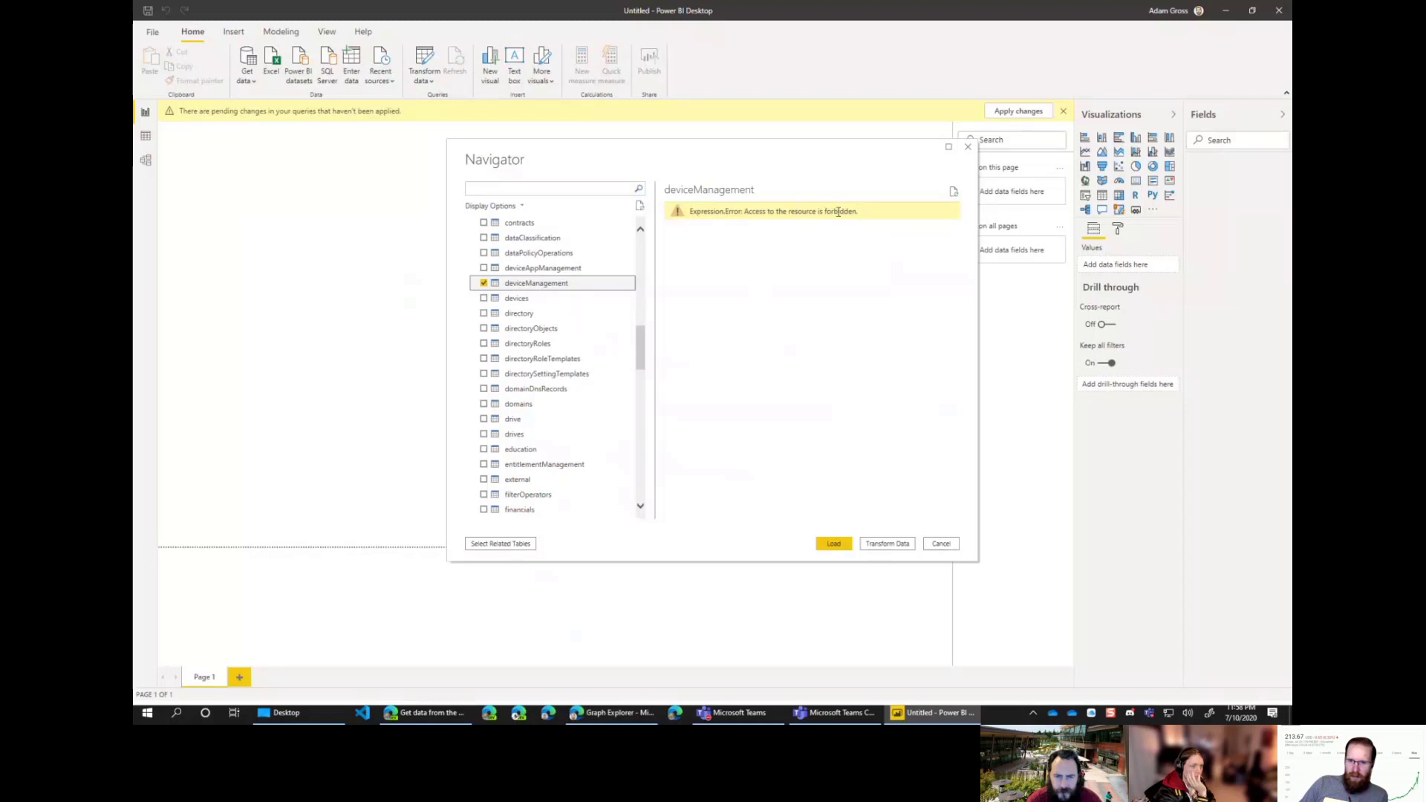
click(483, 283)
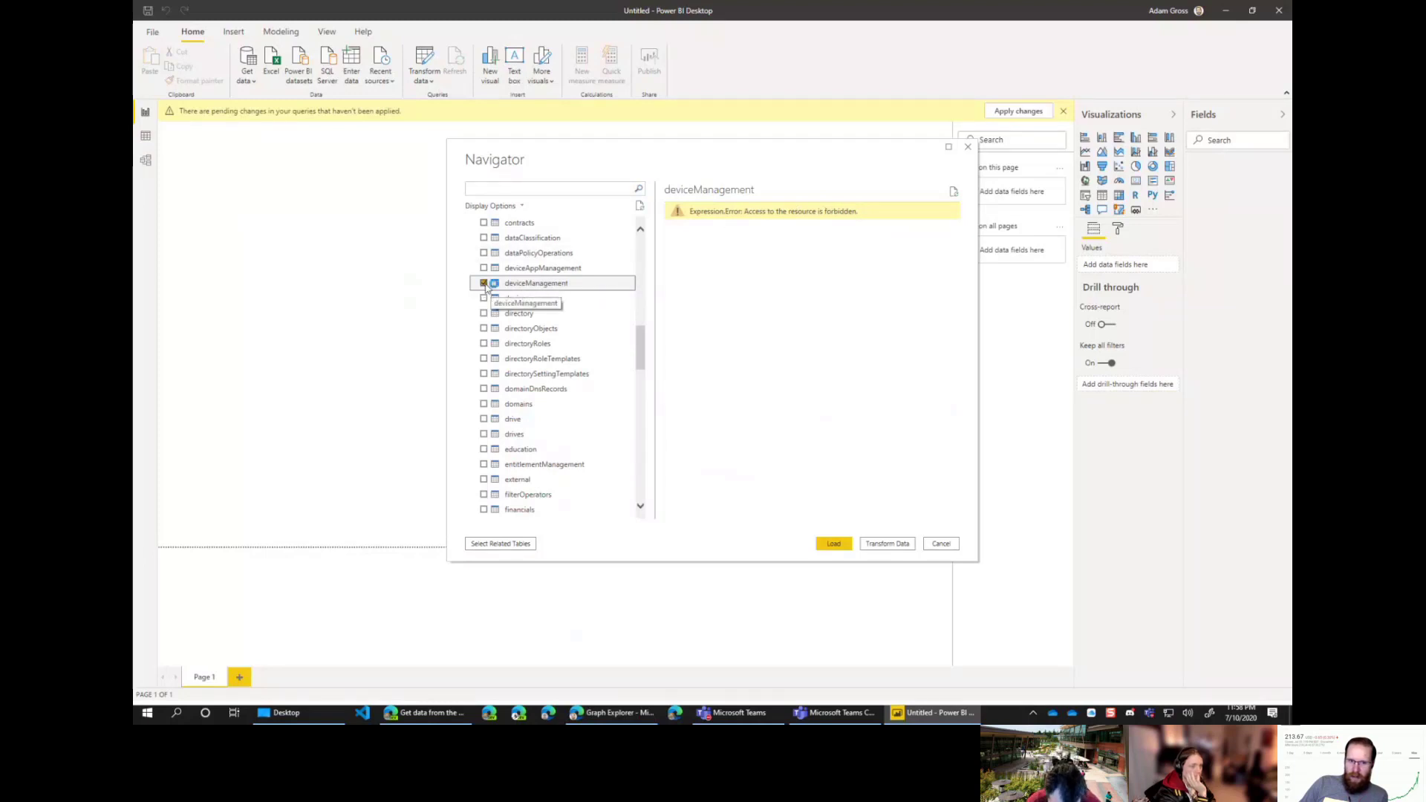
click(484, 298)
click(484, 299)
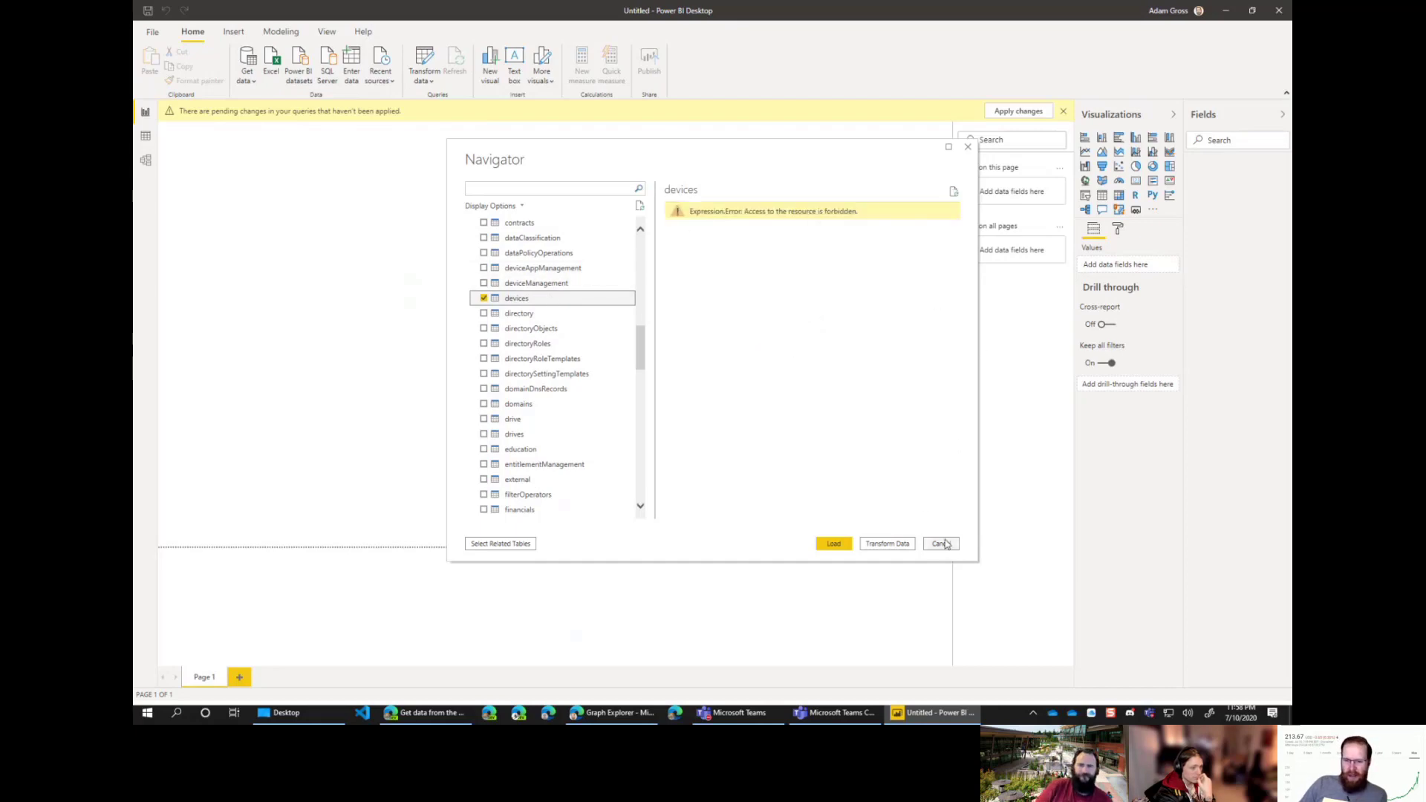
key(alt+Tab)
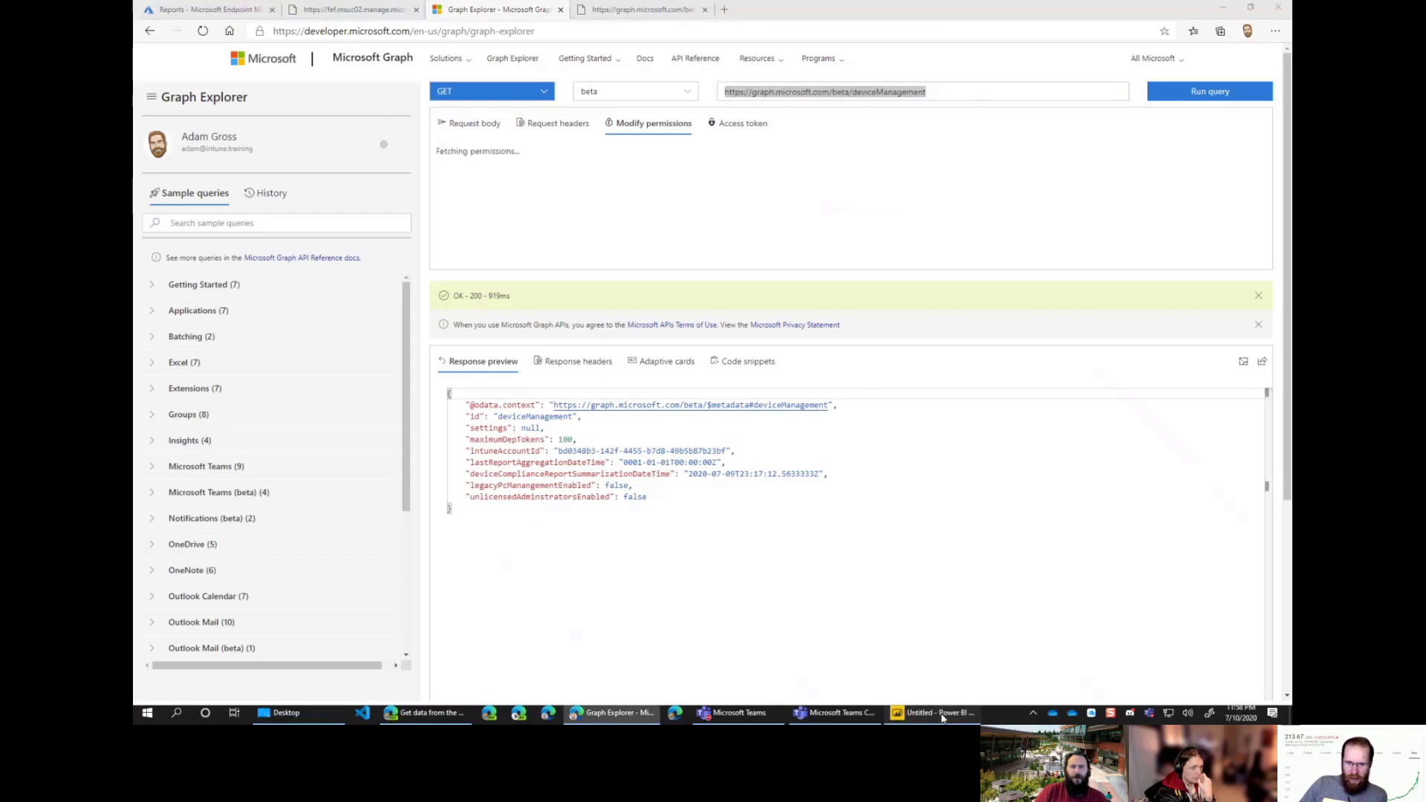
click(939, 715)
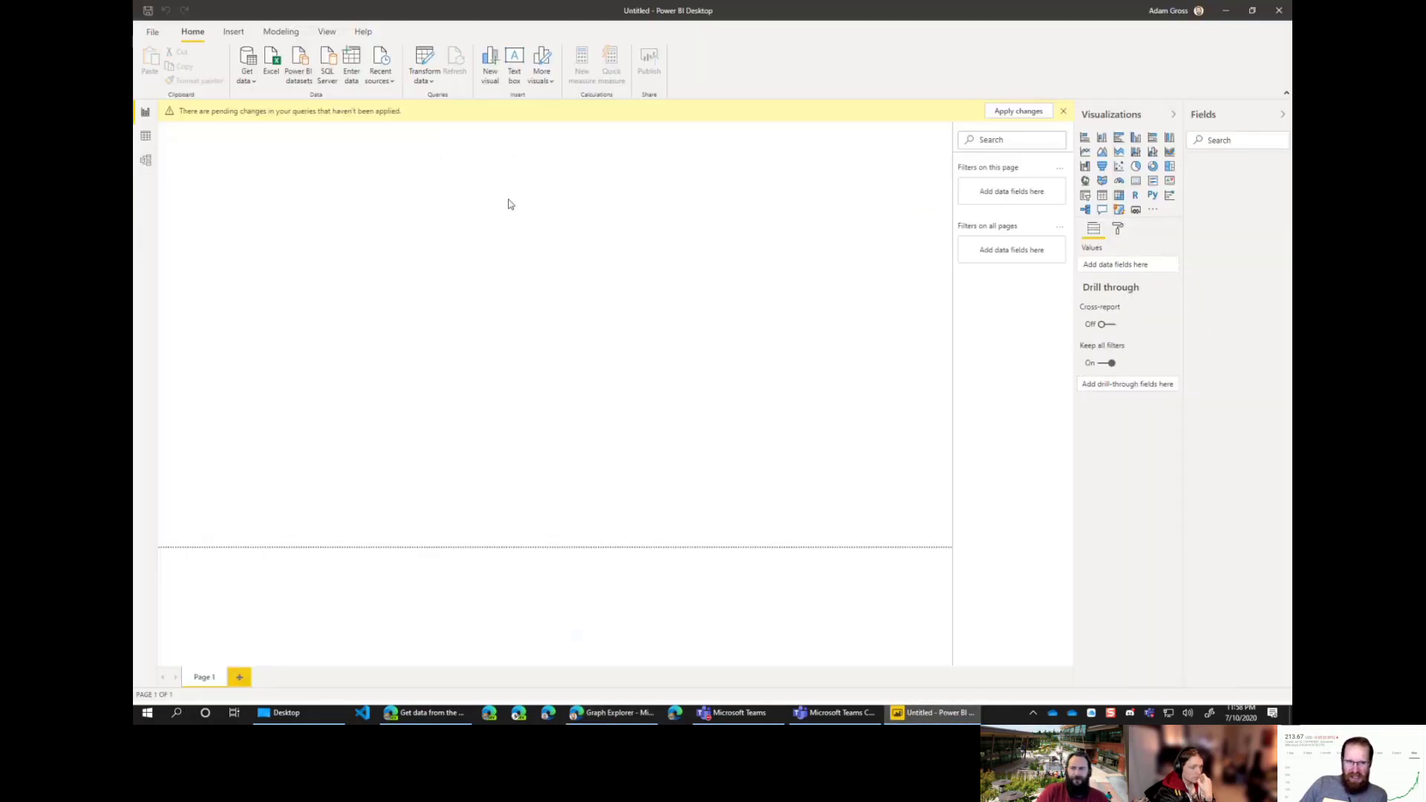
click(1065, 112)
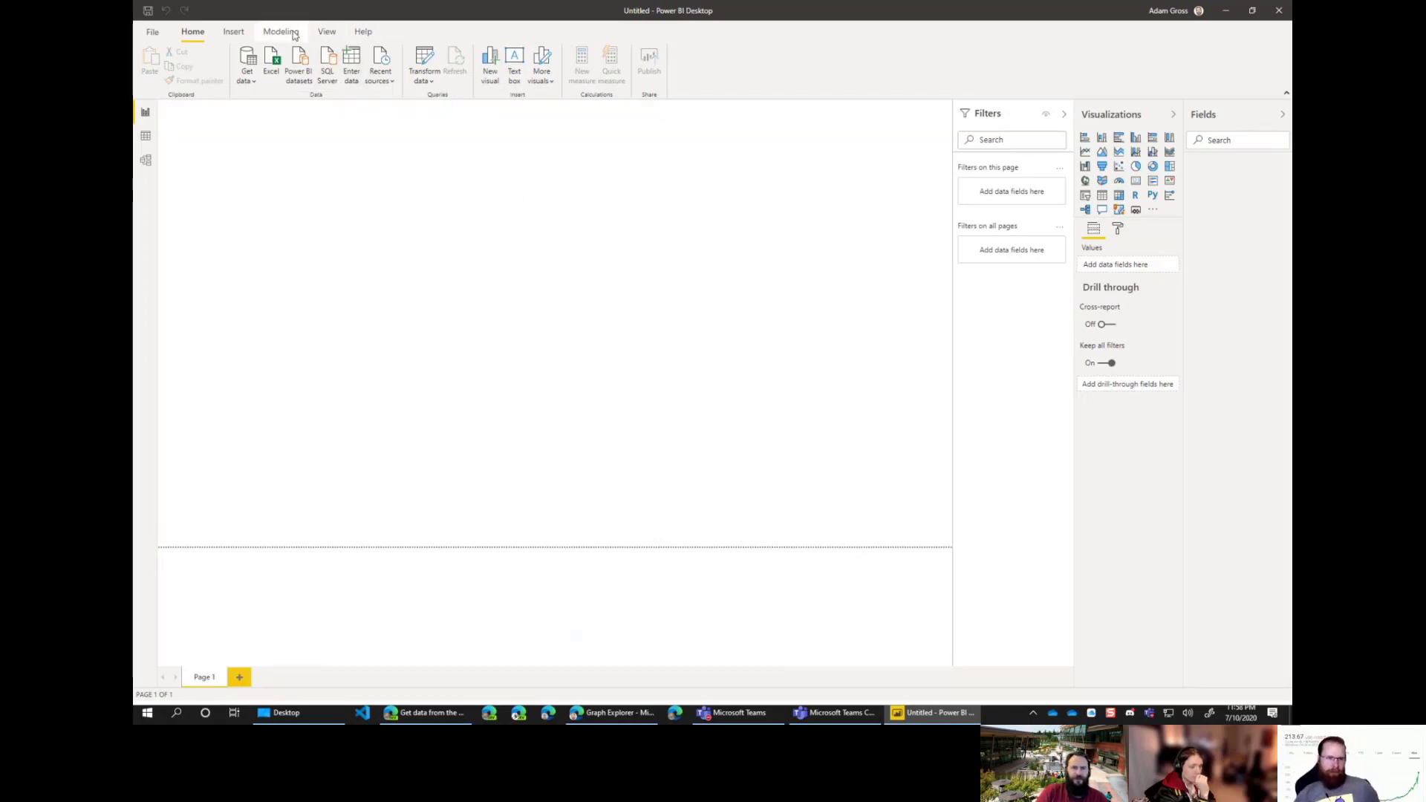
Step: Delete the saved credentials of the graph.microsoft.com/beta data source
click(427, 77)
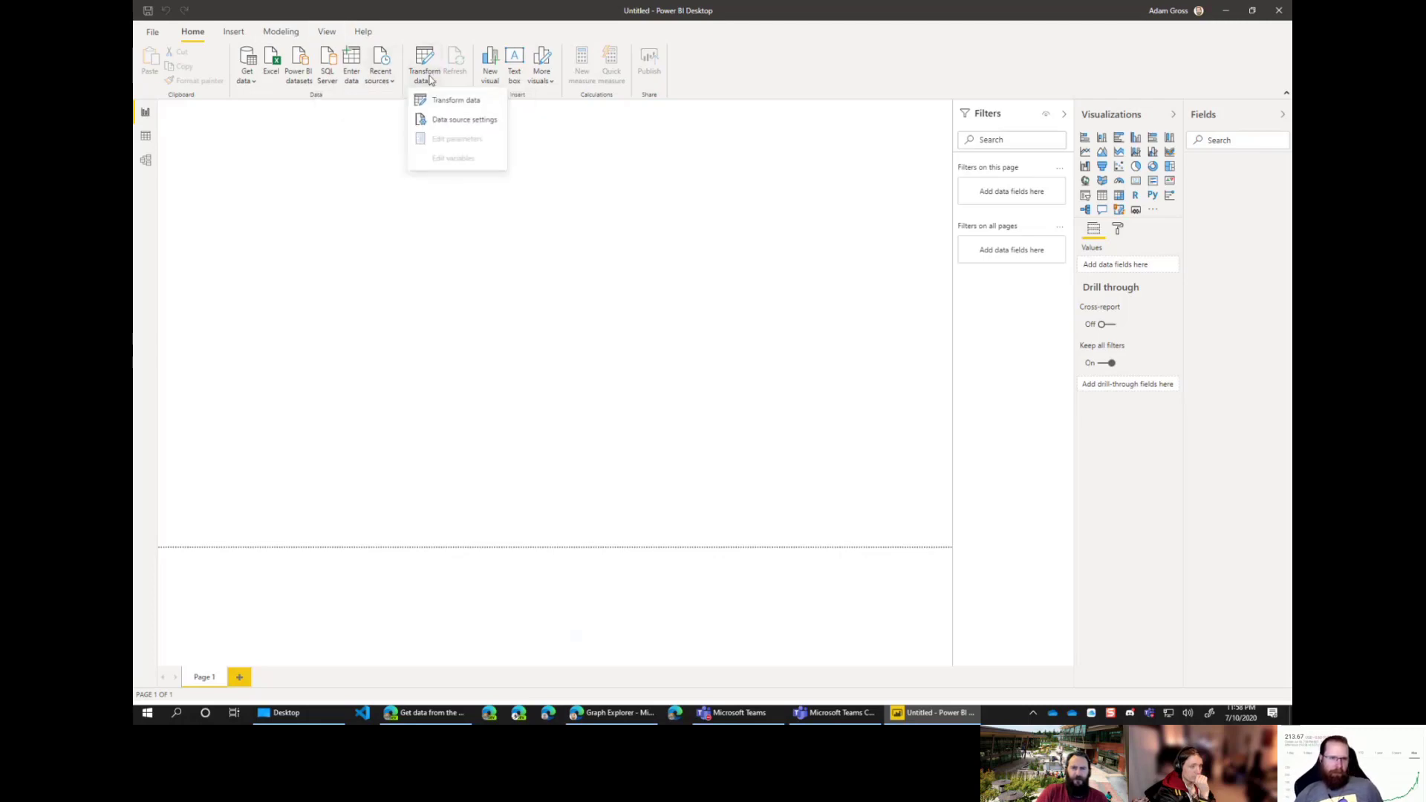
click(455, 122)
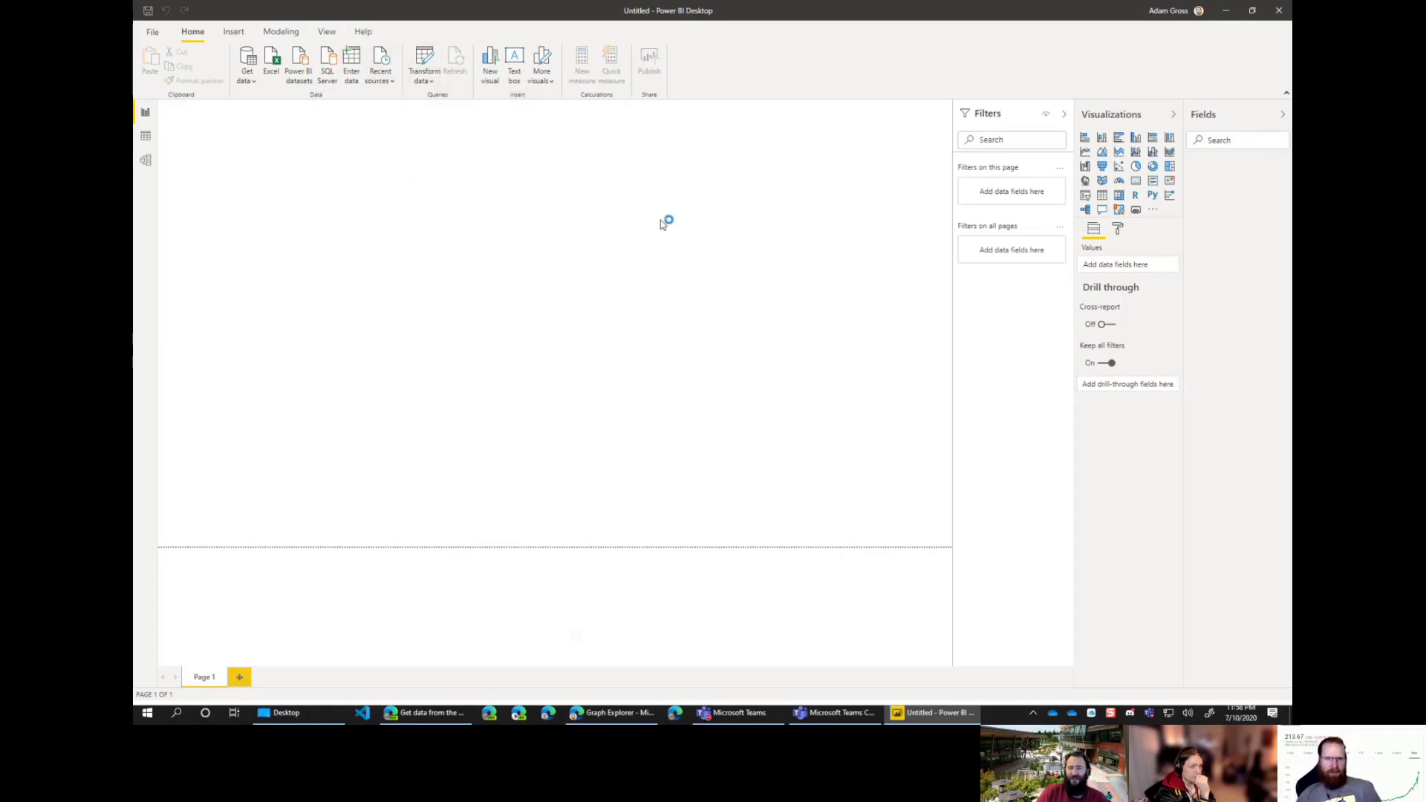
click(572, 291)
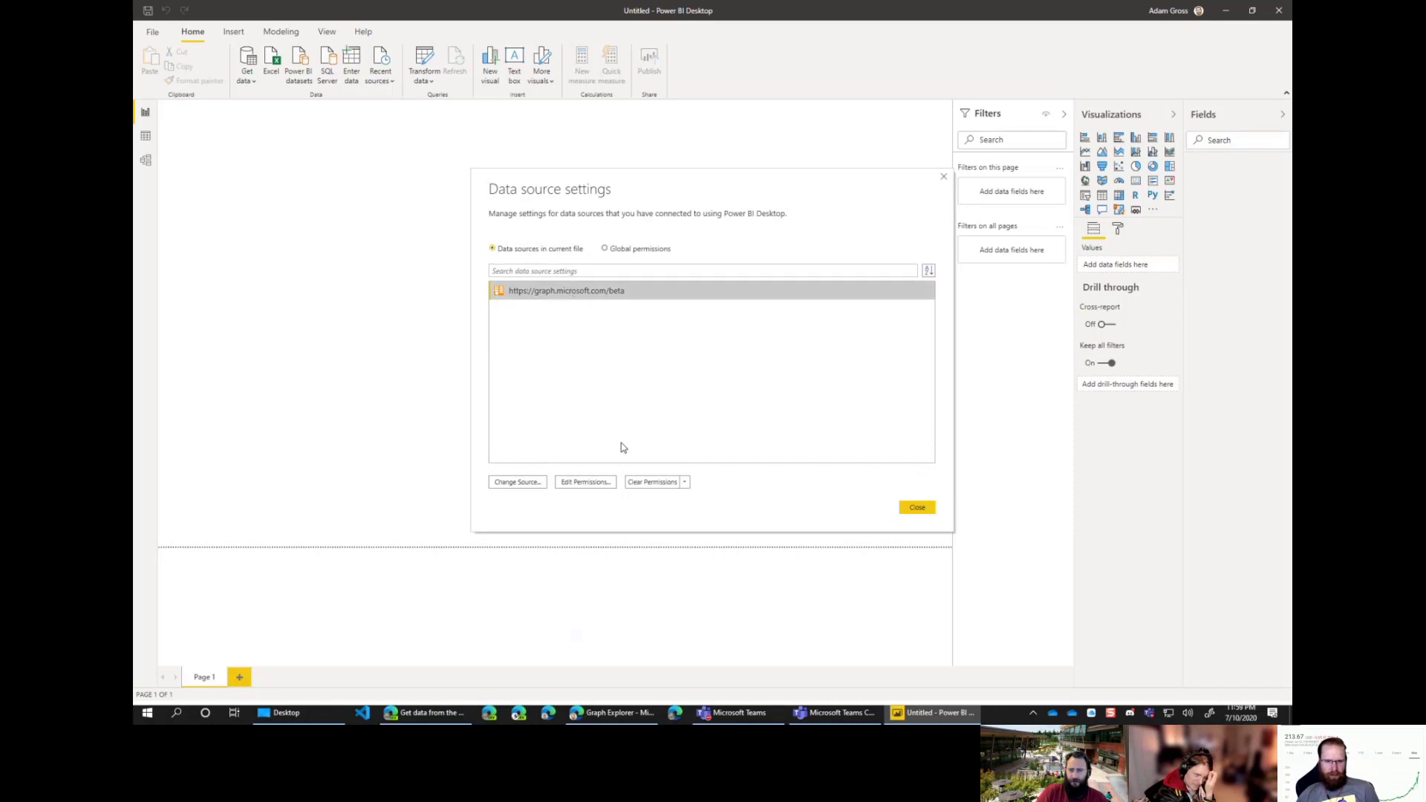
click(591, 482)
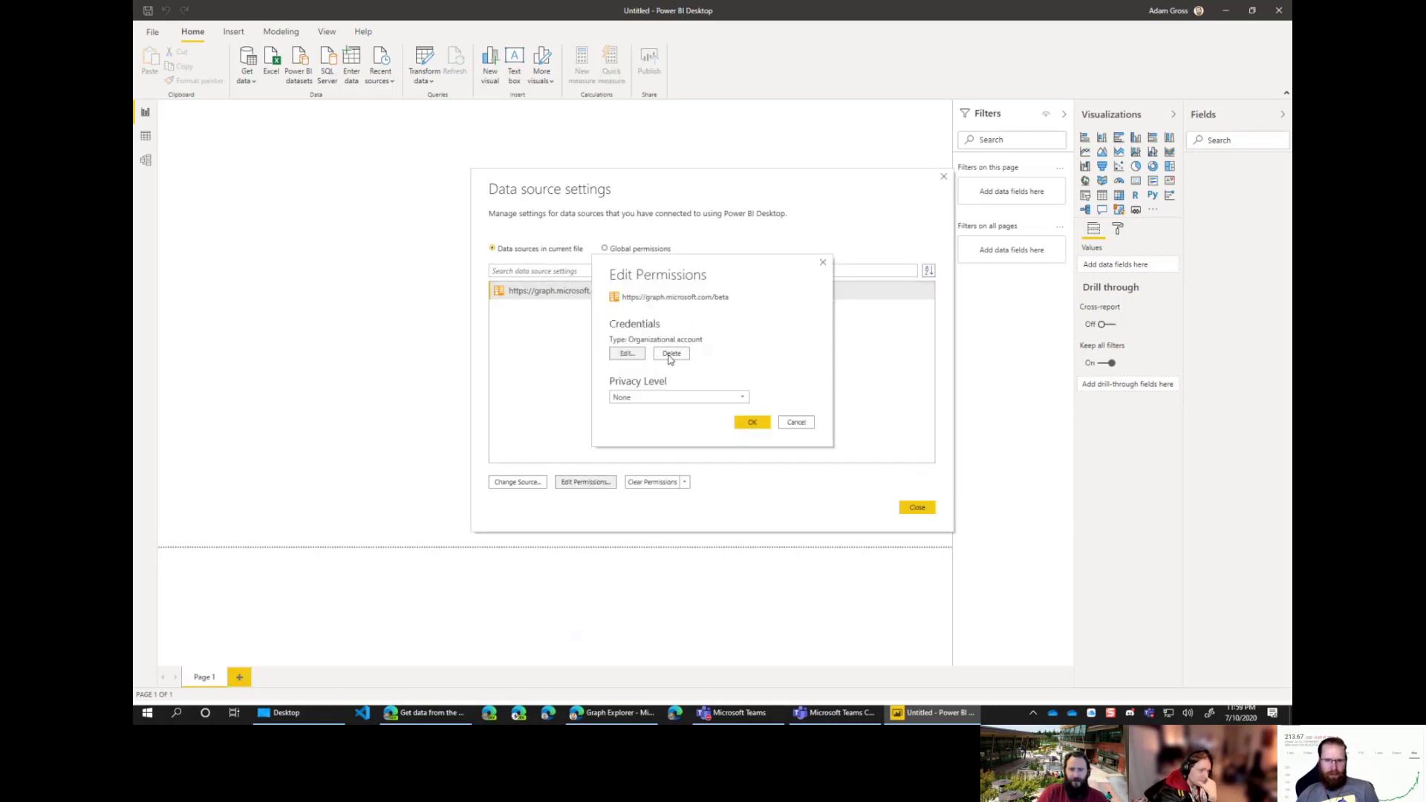
click(671, 355)
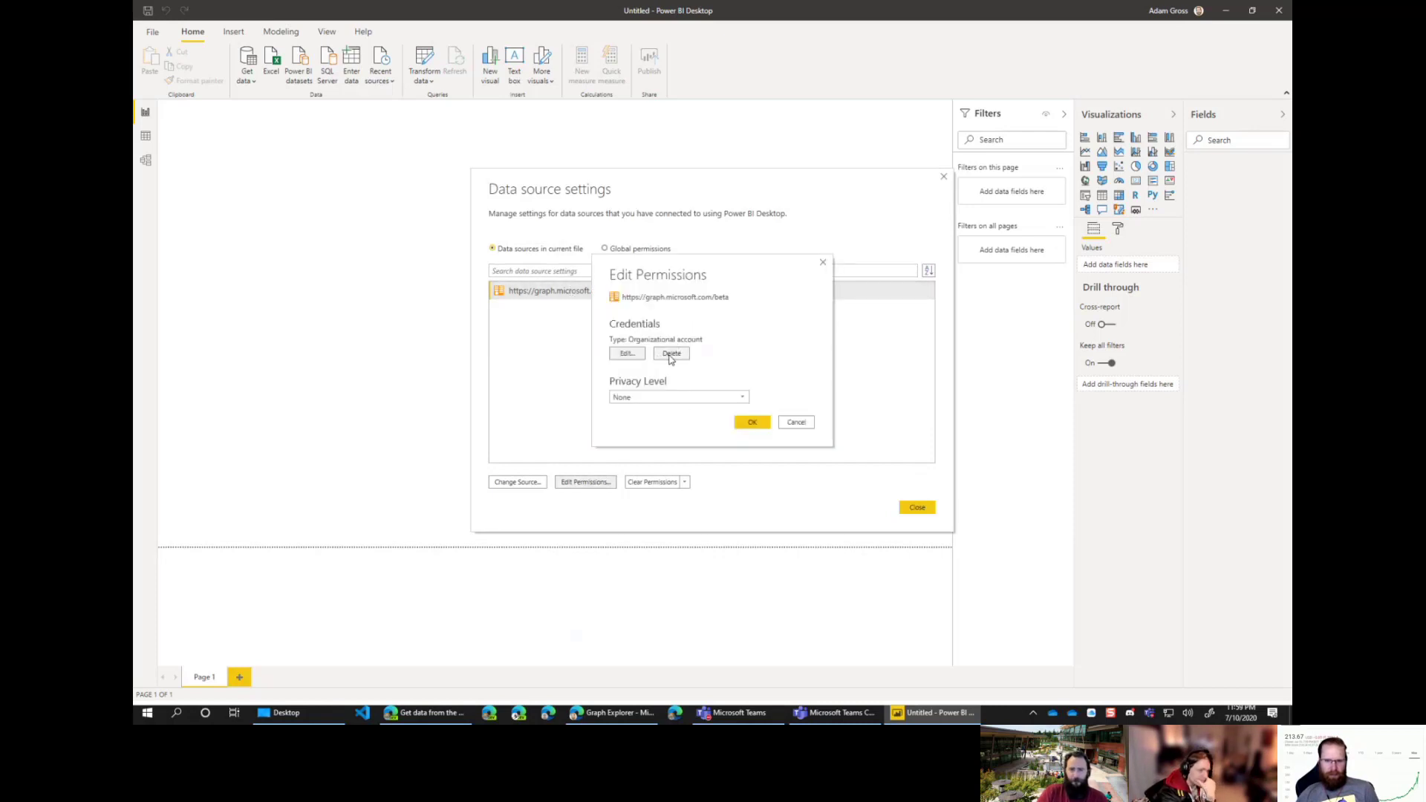
Step: Sign in again with an organizational account, entering the account password, and save the credentials
click(627, 354)
click(566, 388)
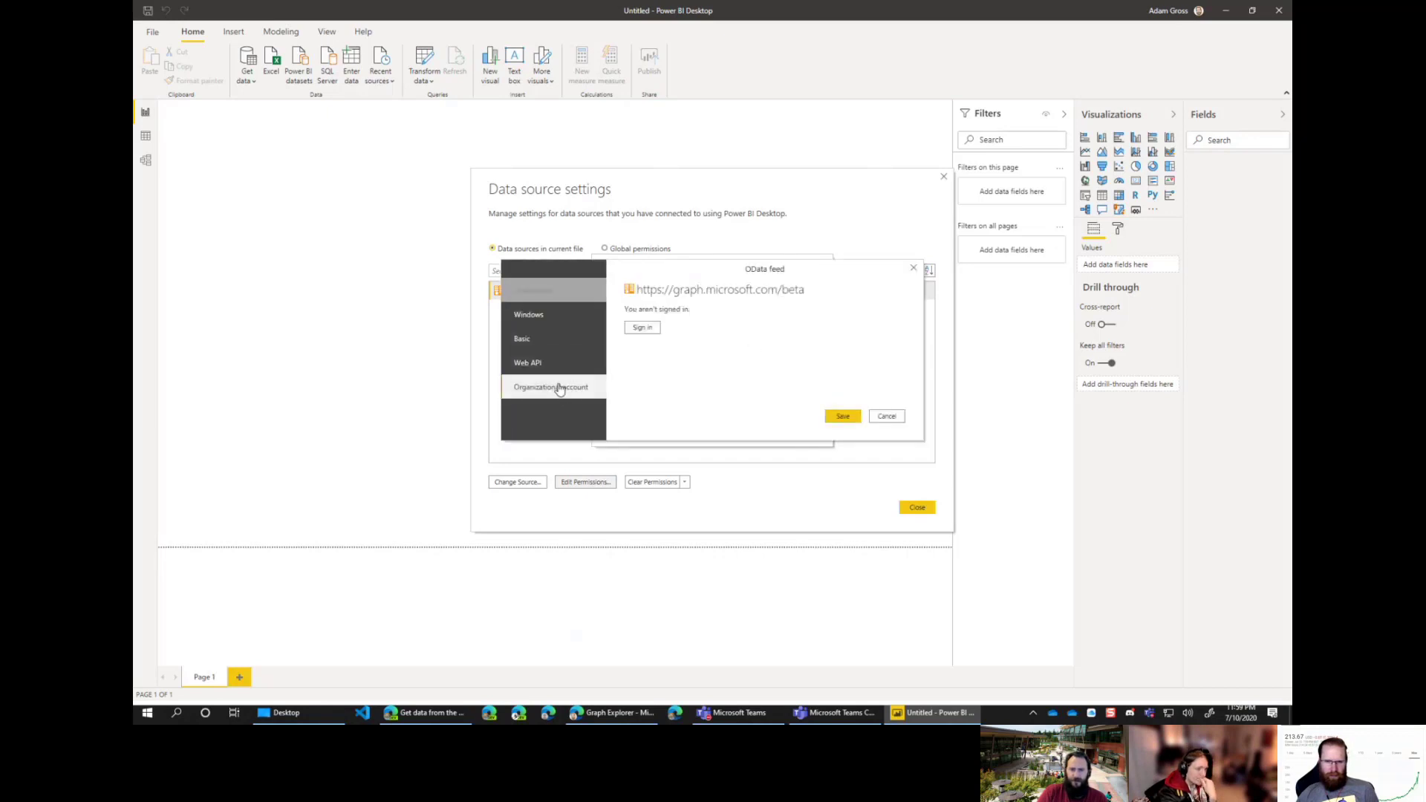
click(645, 329)
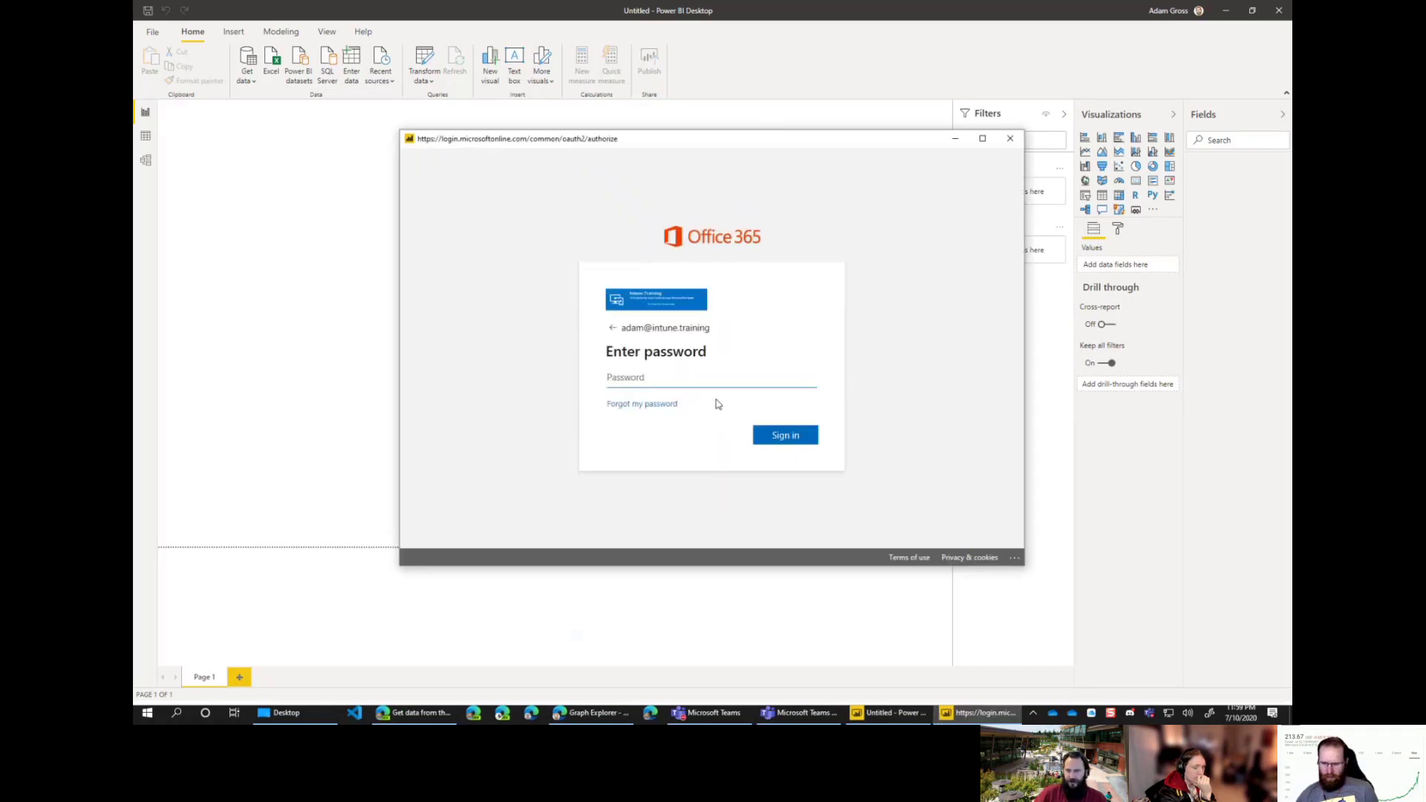
text(•••••••••)
click(776, 436)
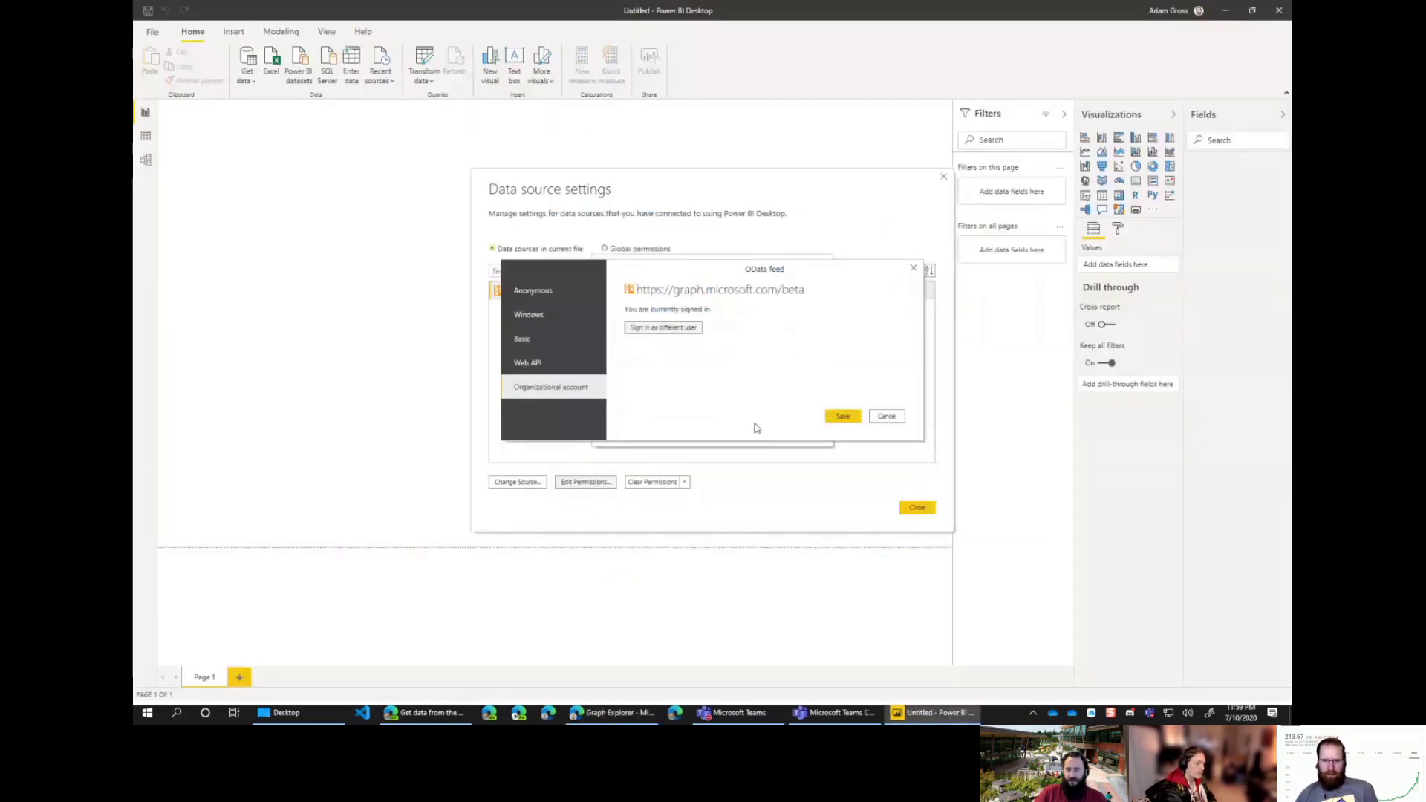
click(843, 417)
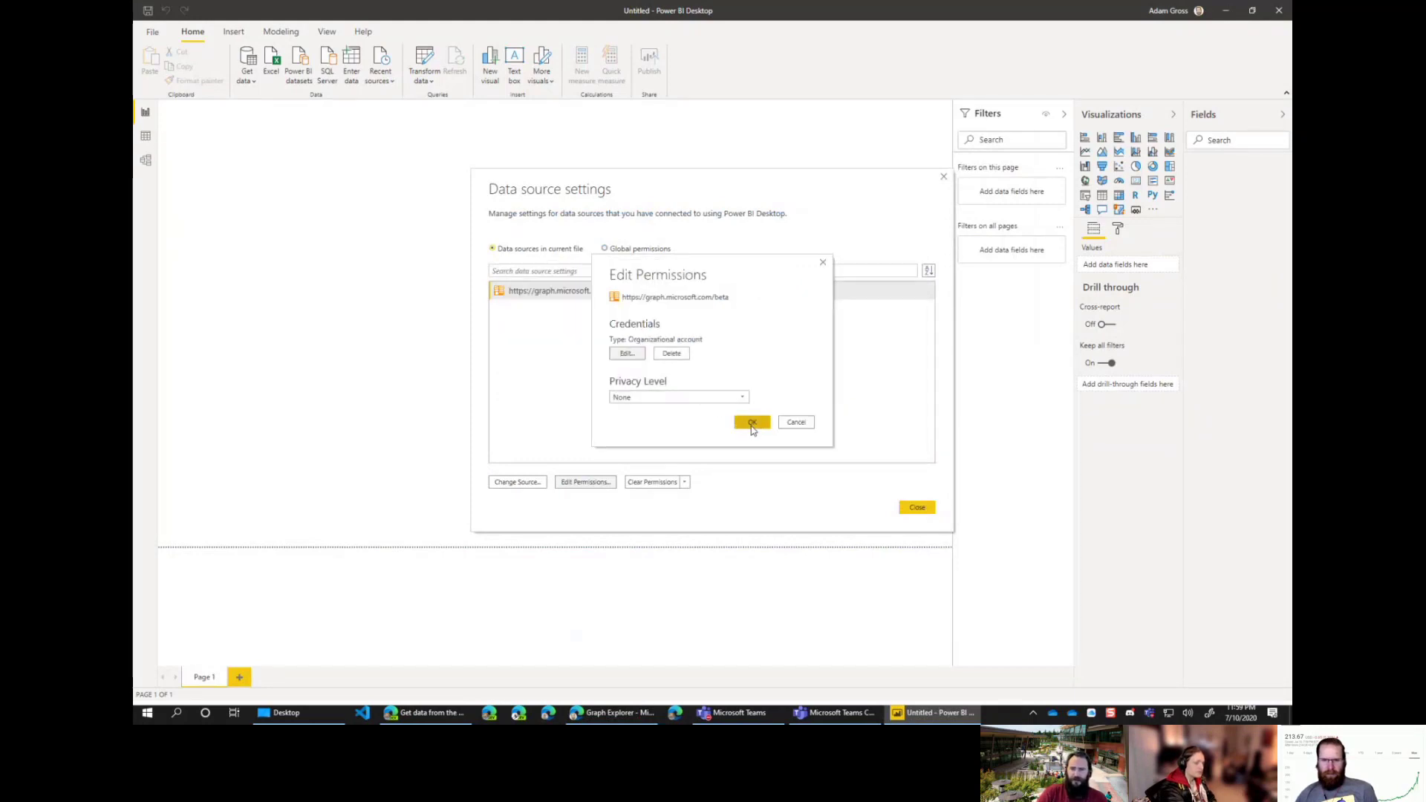
click(751, 422)
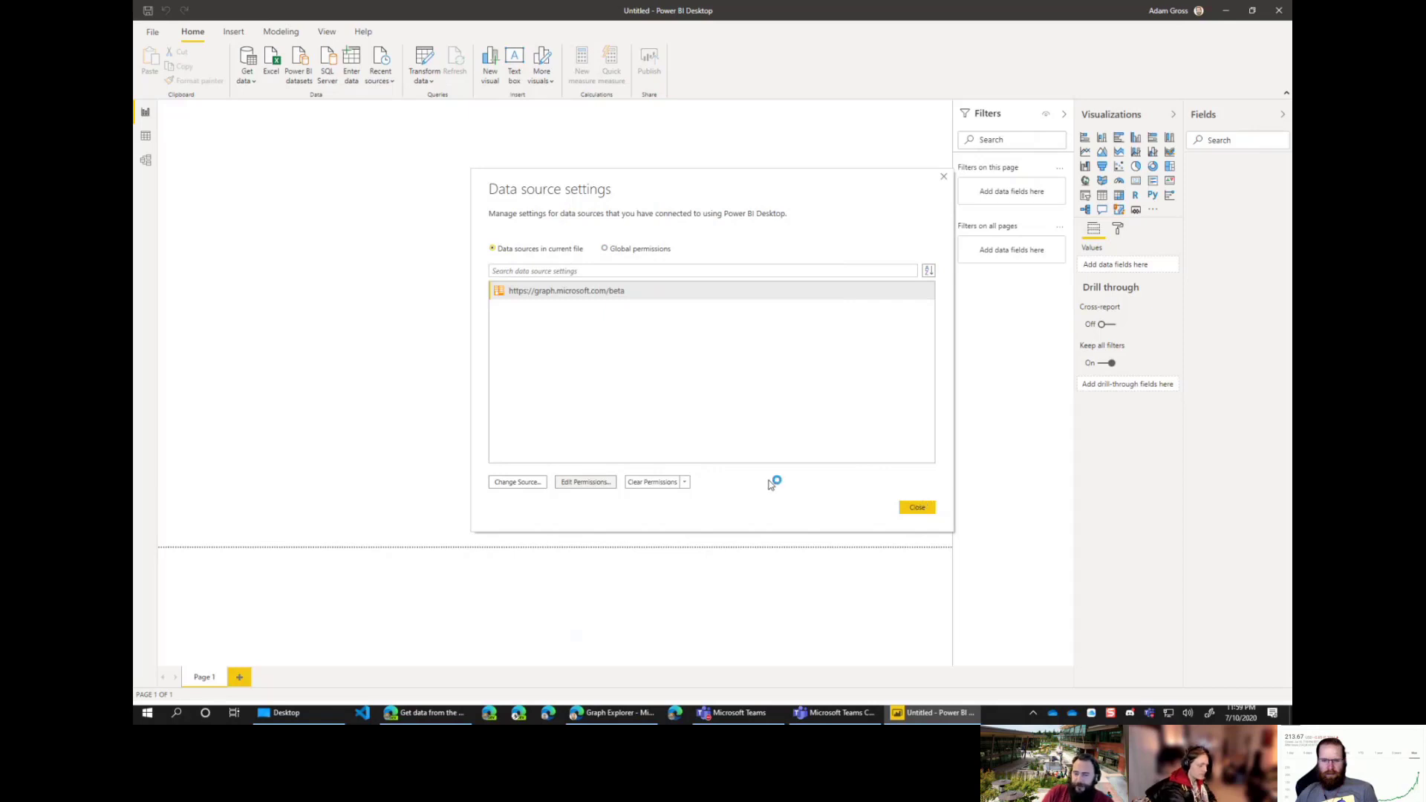
click(628, 714)
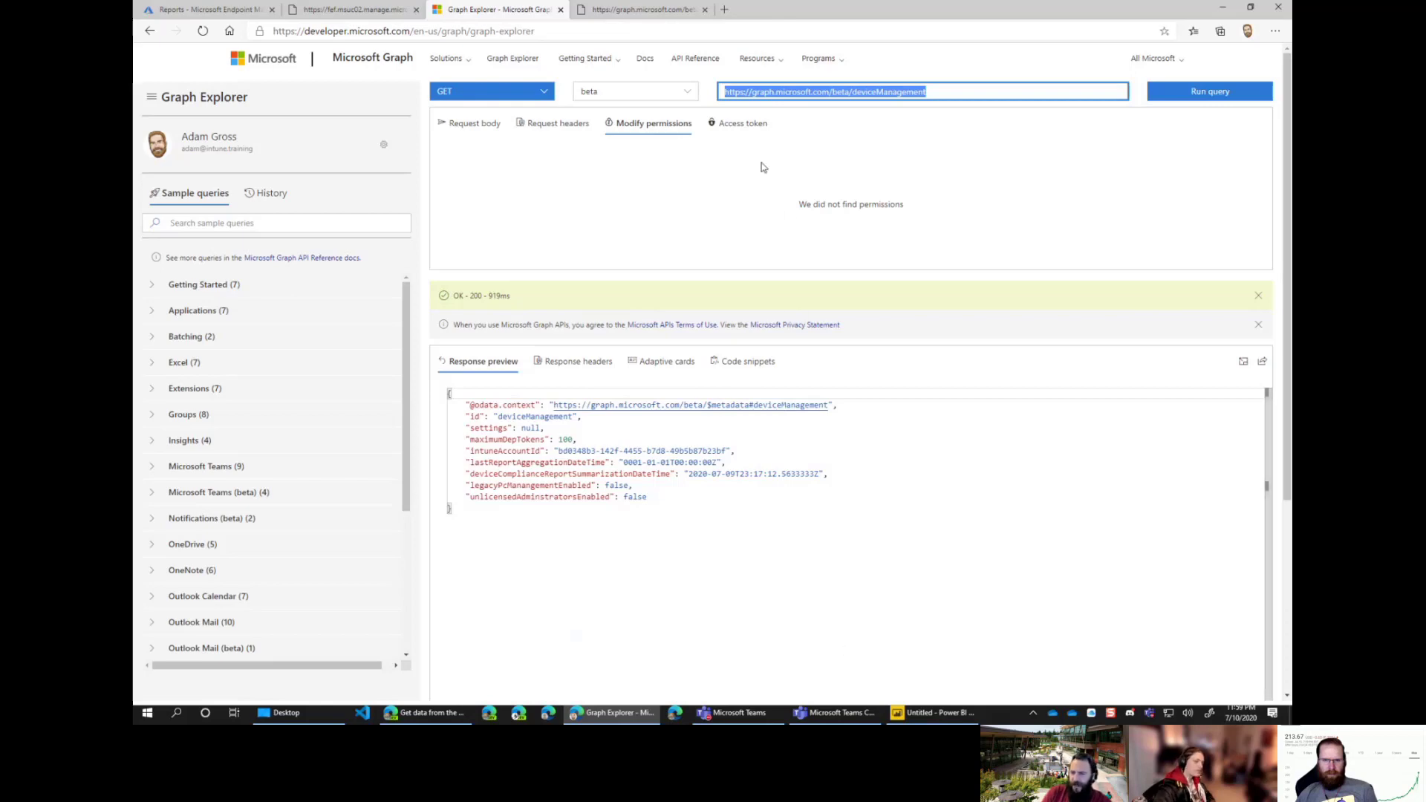
Step: Edit the Graph beta source's permissions and switch its authentication to Web API
click(932, 712)
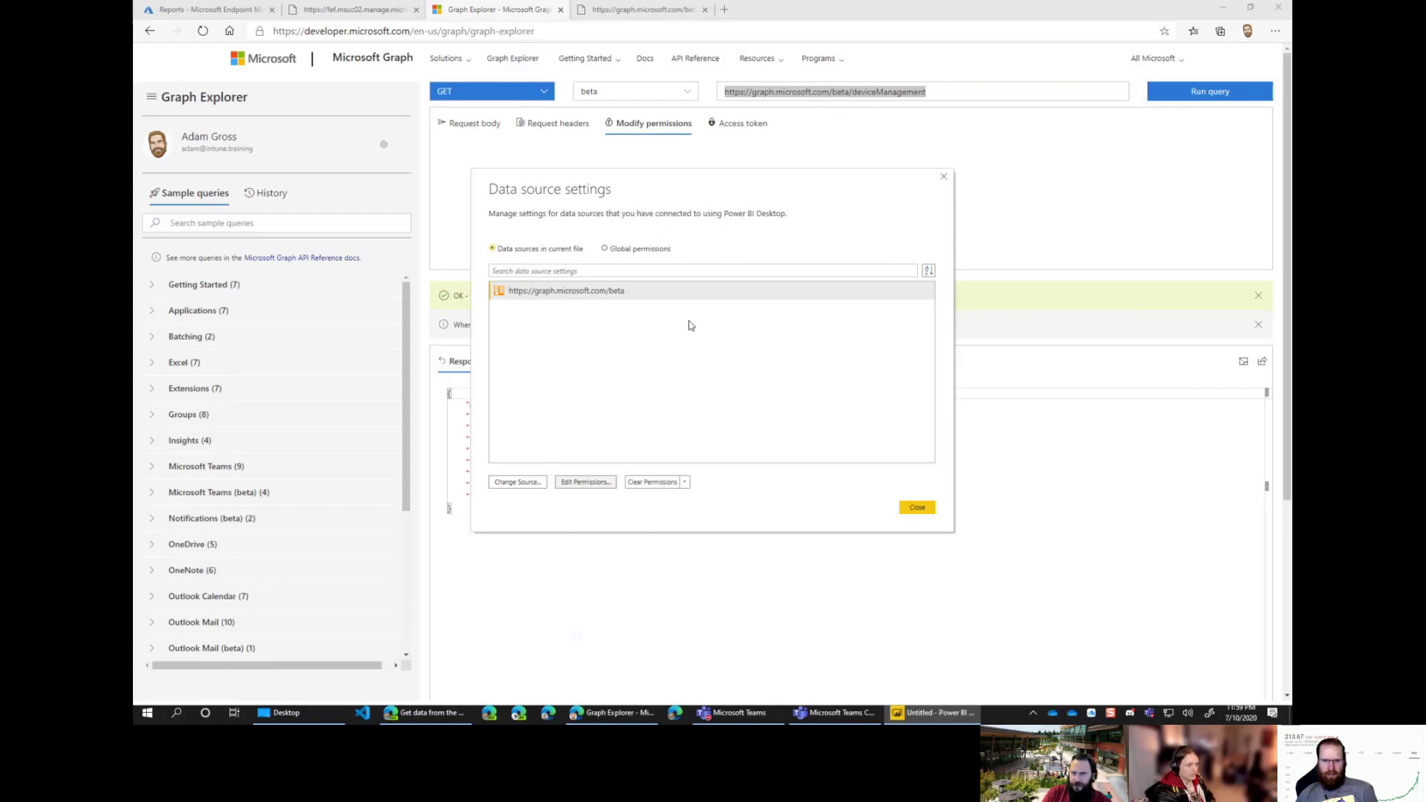
click(572, 484)
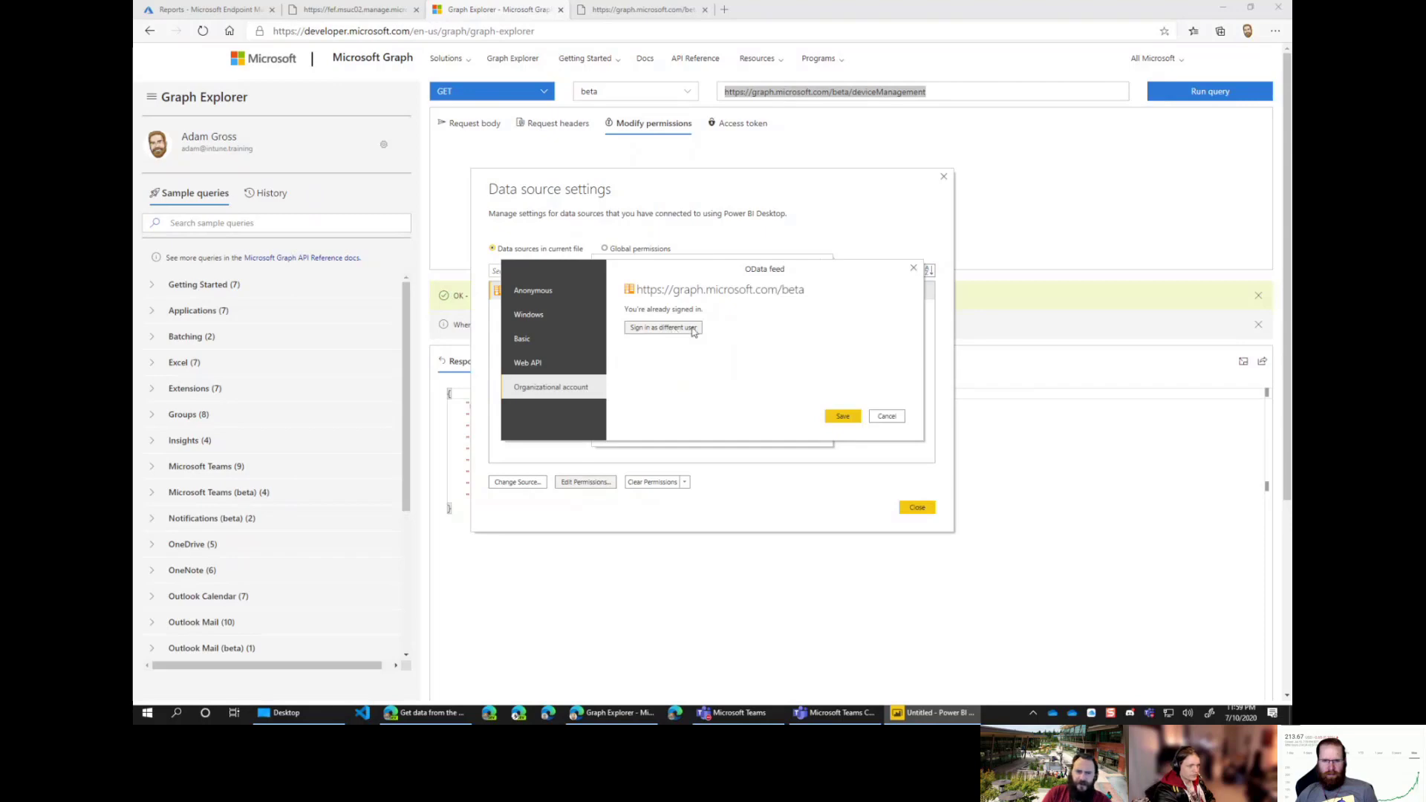
click(539, 363)
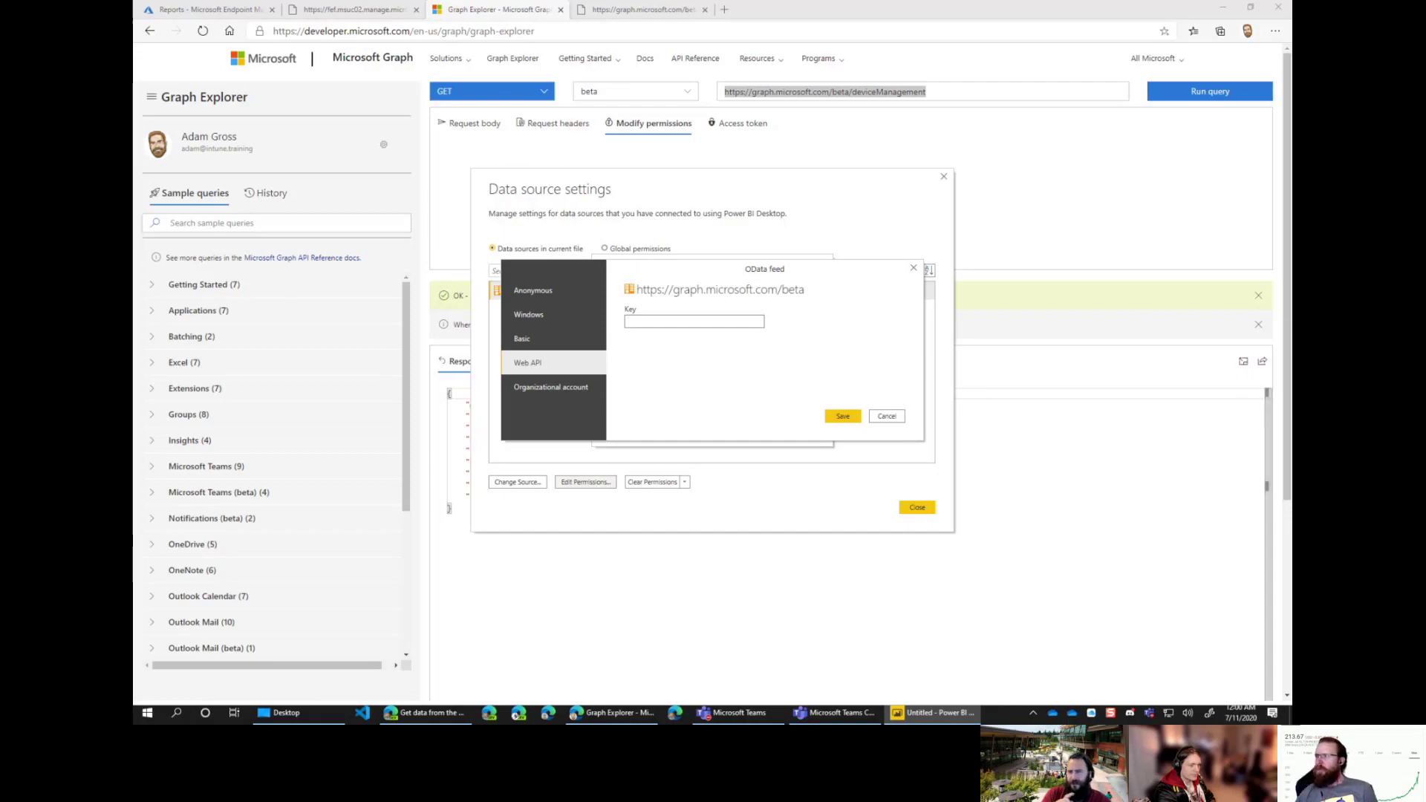
Step: Scroll the Intune Data Warehouse docs to the Postman section, then minimize Edge
click(424, 712)
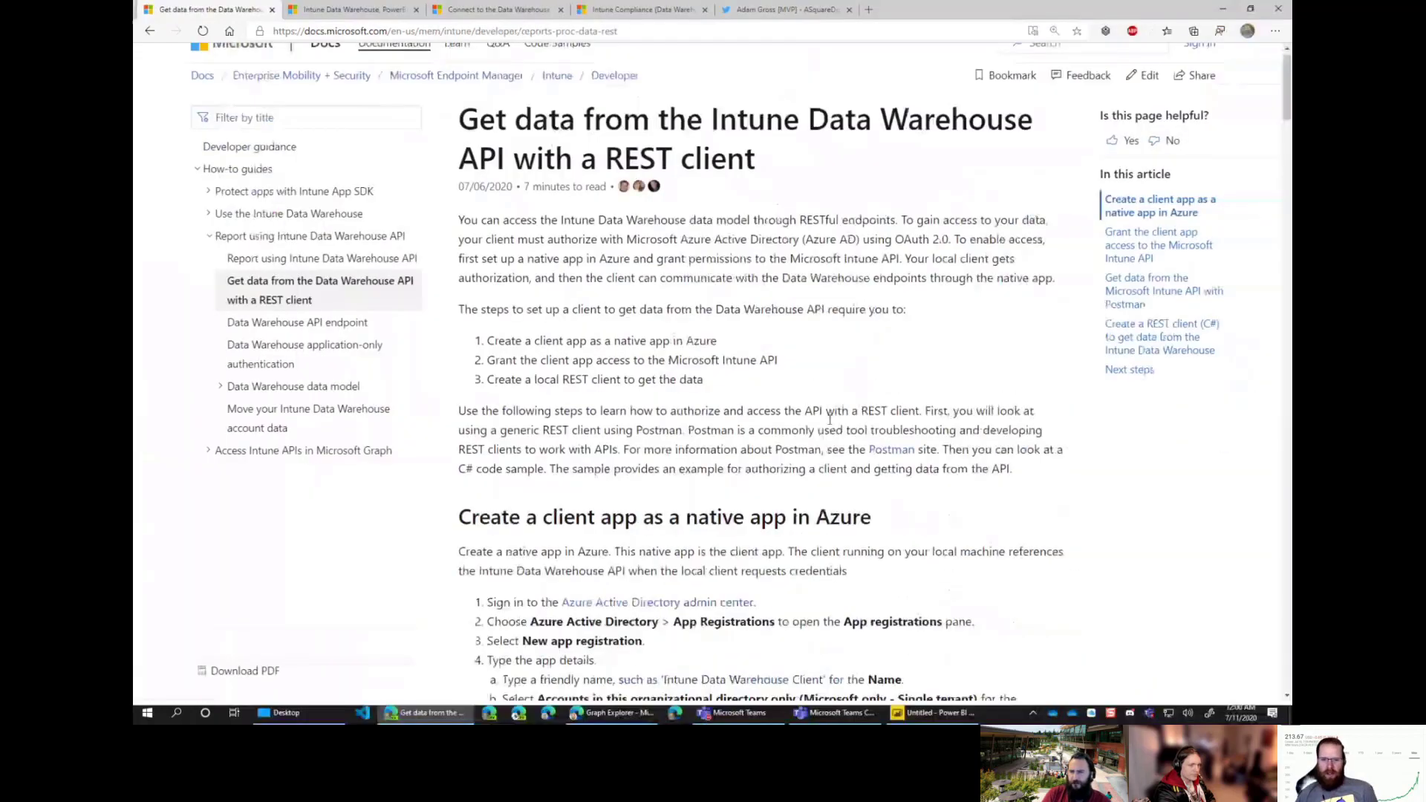
scroll(757, 397, down, 3)
scroll(756, 398, down, 1)
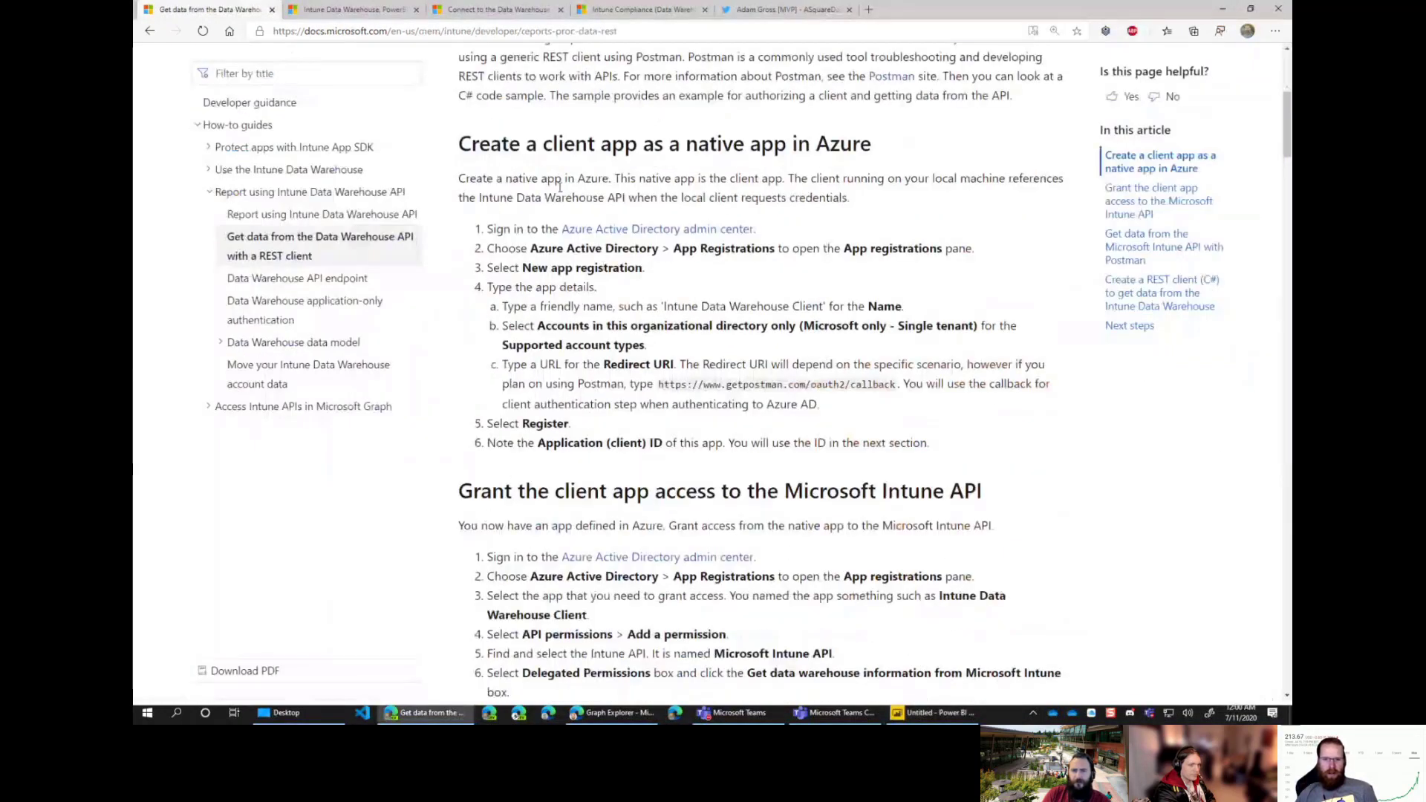
drag(457, 145, 962, 364)
scroll(966, 371, down, 1)
click(979, 434)
scroll(979, 434, down, 3)
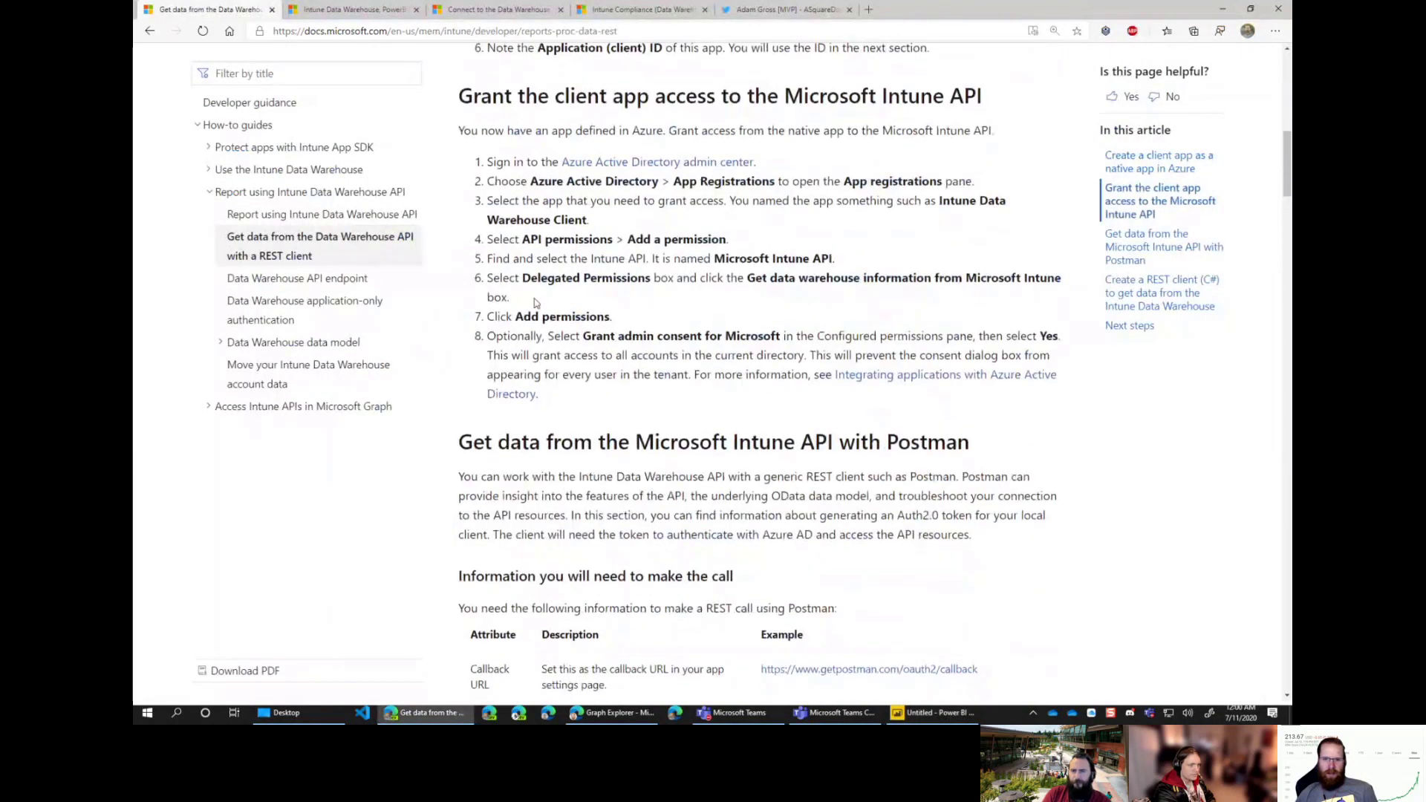
scroll(564, 228, down, 1)
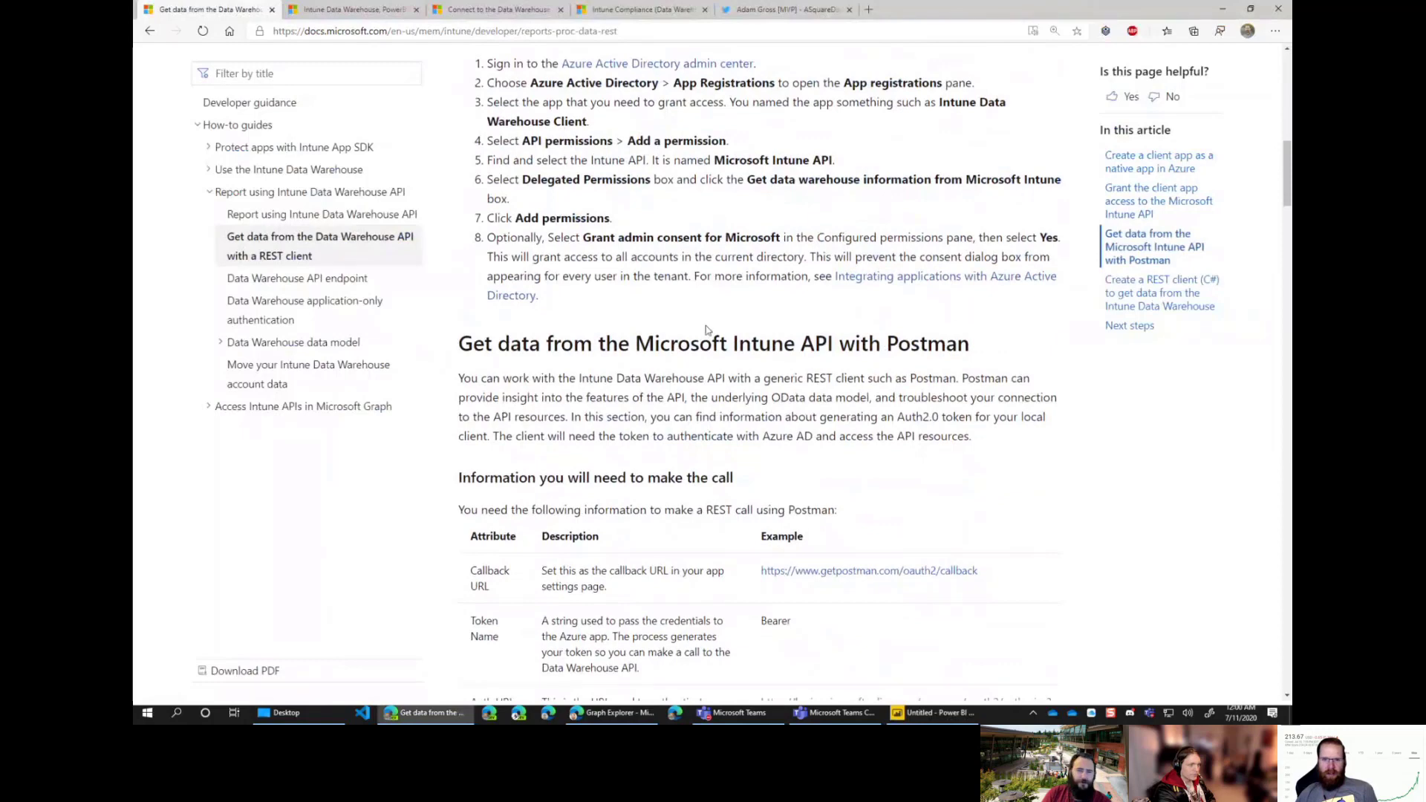
scroll(732, 349, down, 2)
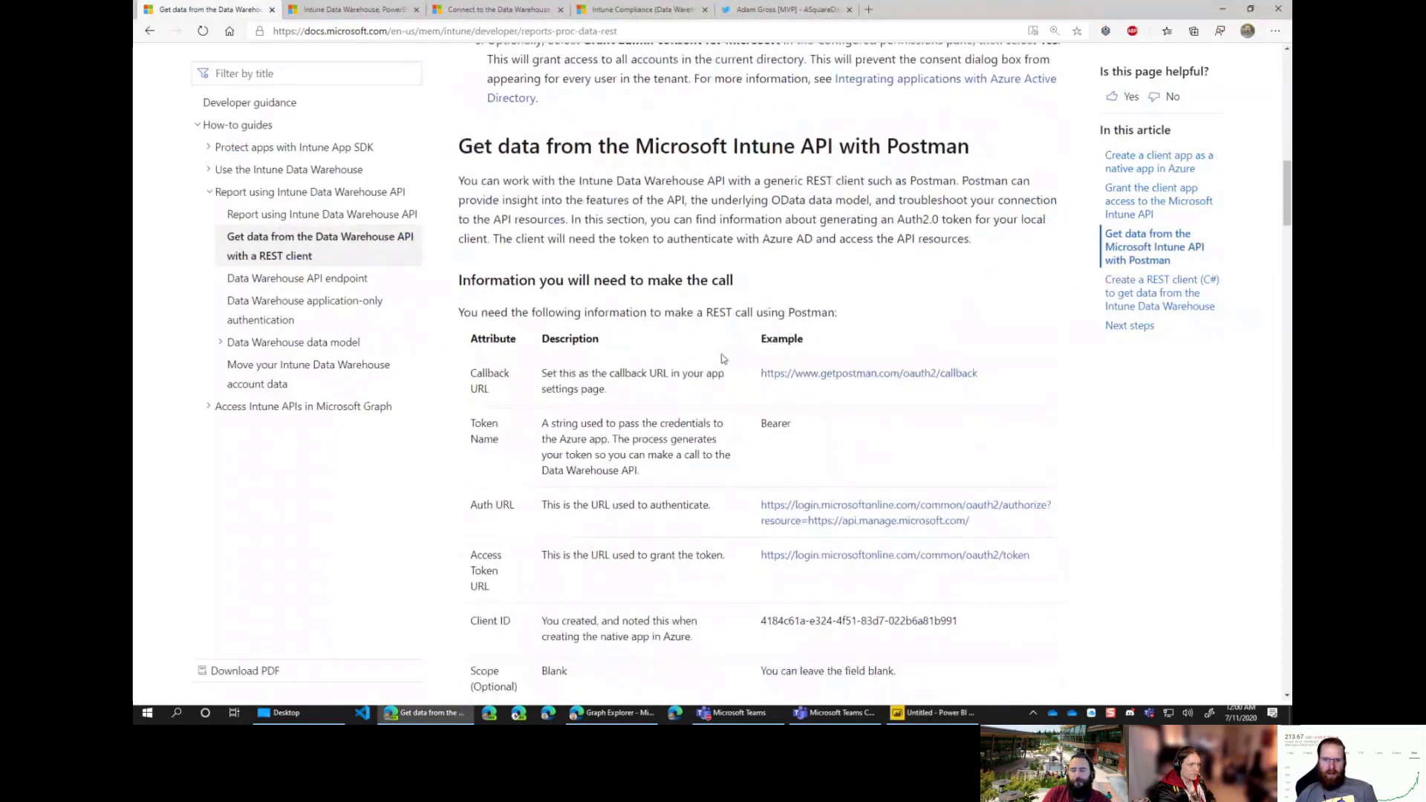
click(1222, 9)
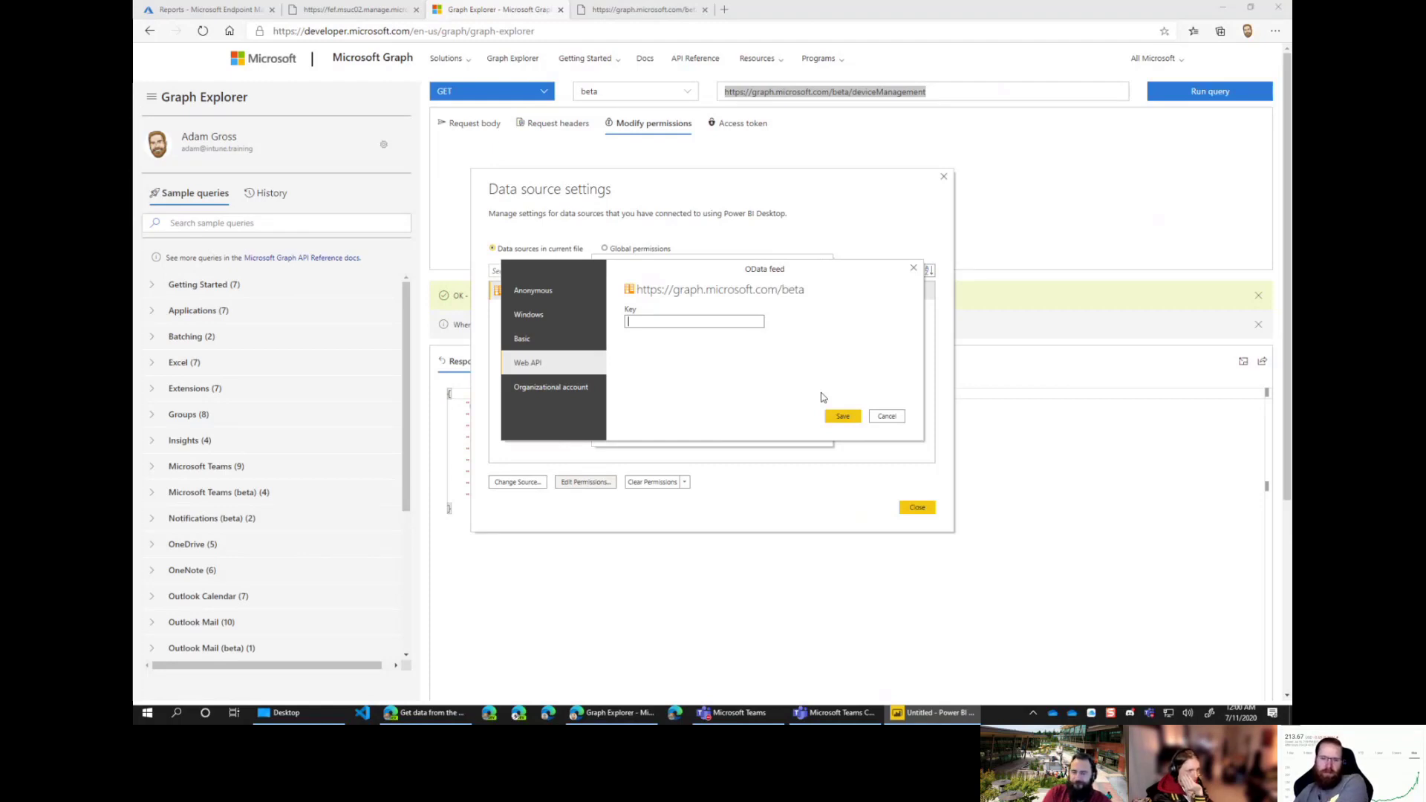
Step: Cancel the OData feed credential and Edit Permissions dialogs and close Data source settings
click(882, 422)
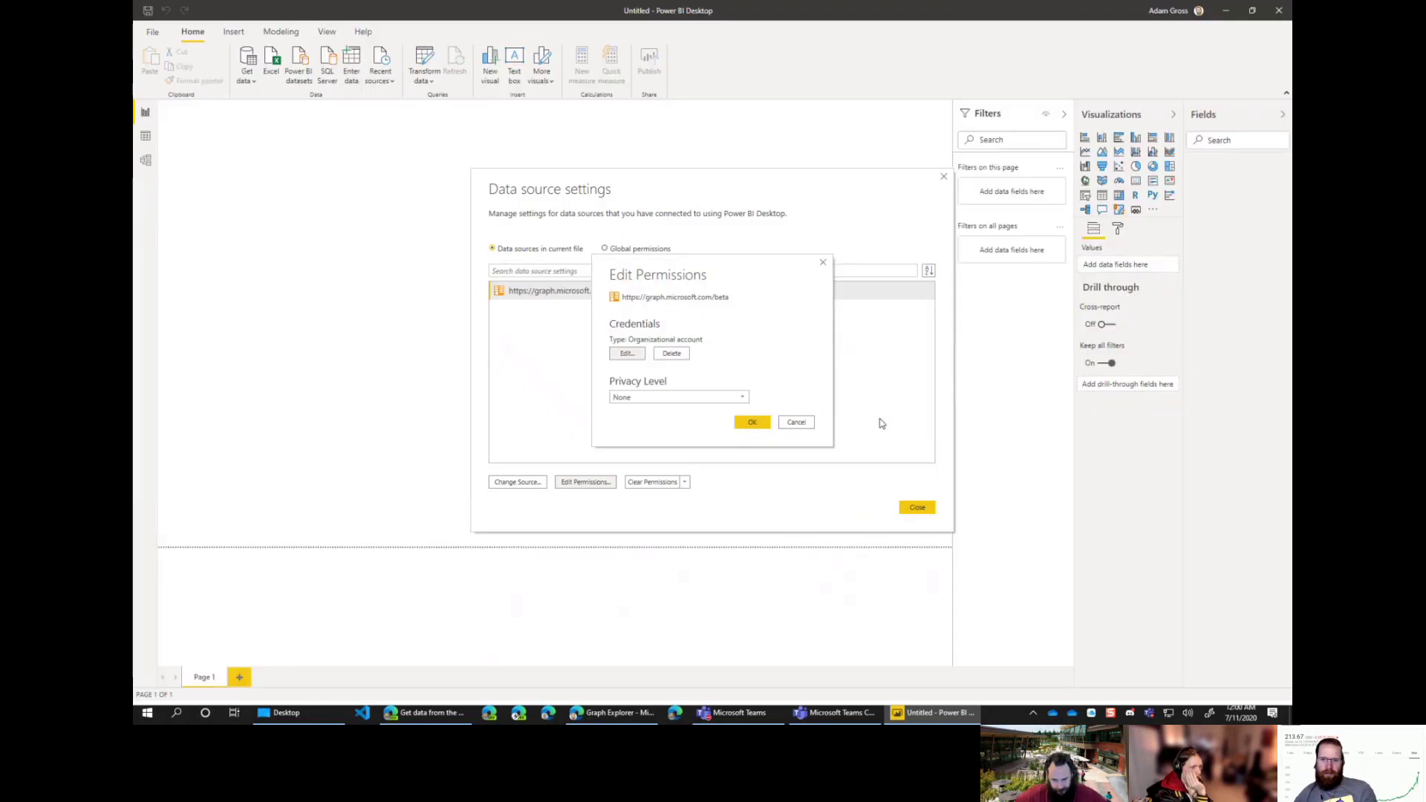
click(794, 421)
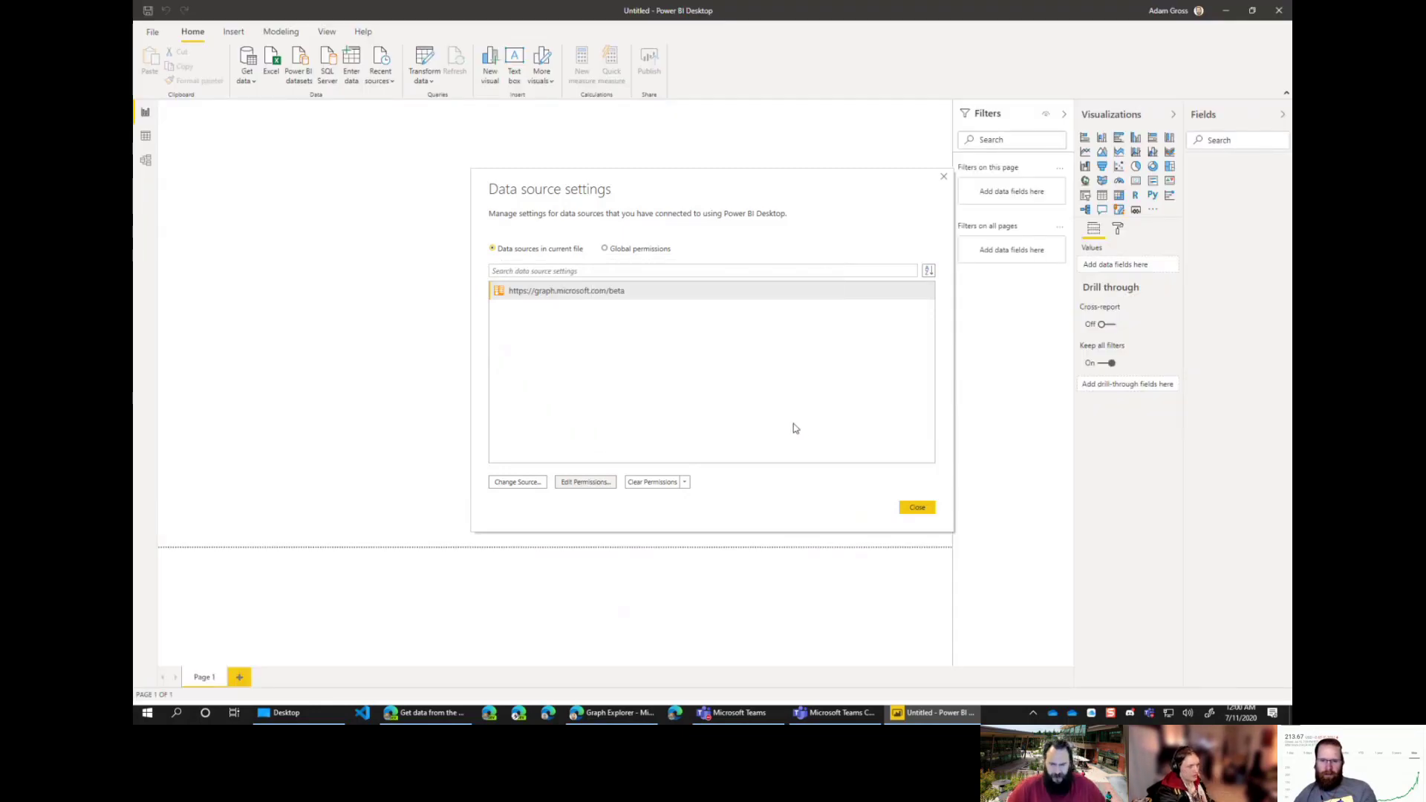
click(917, 508)
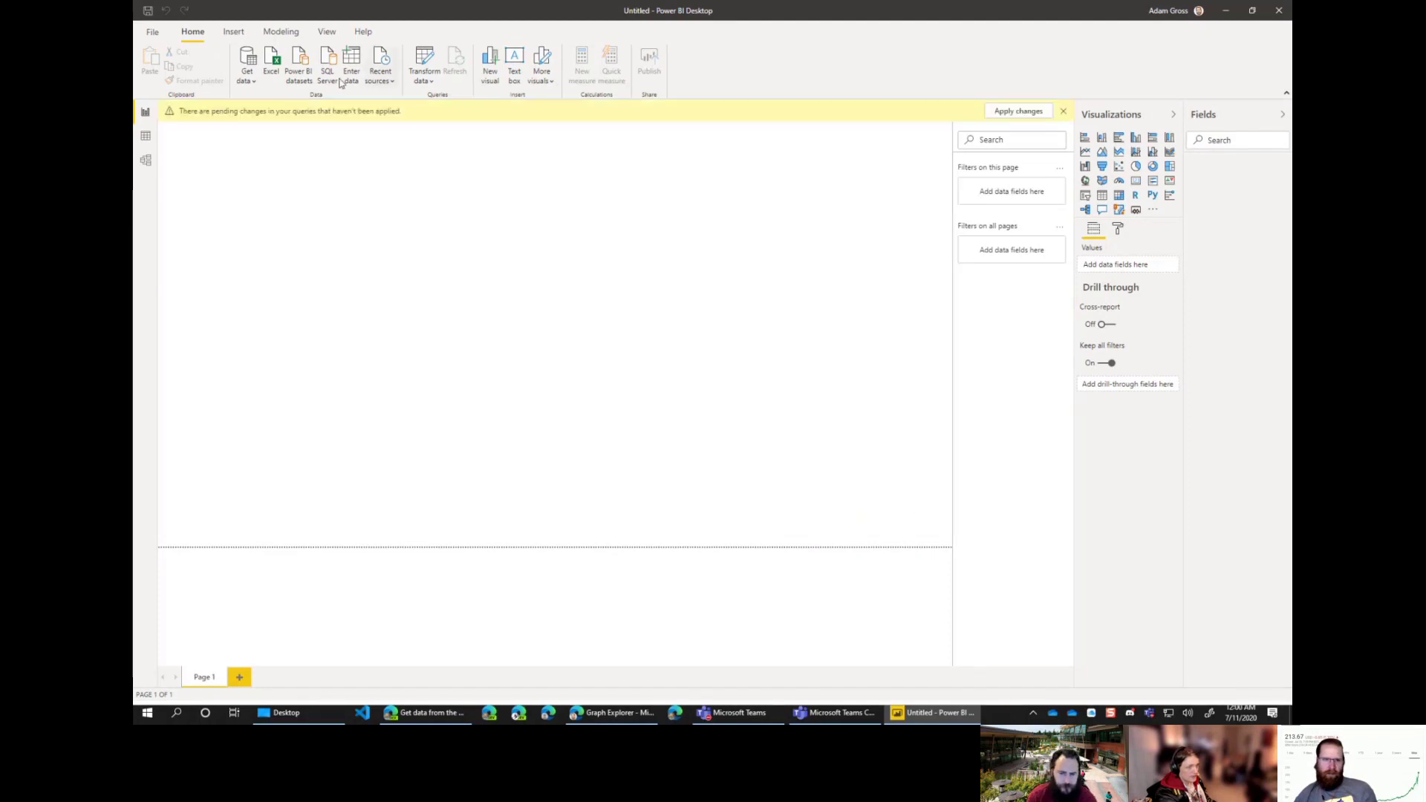
click(247, 78)
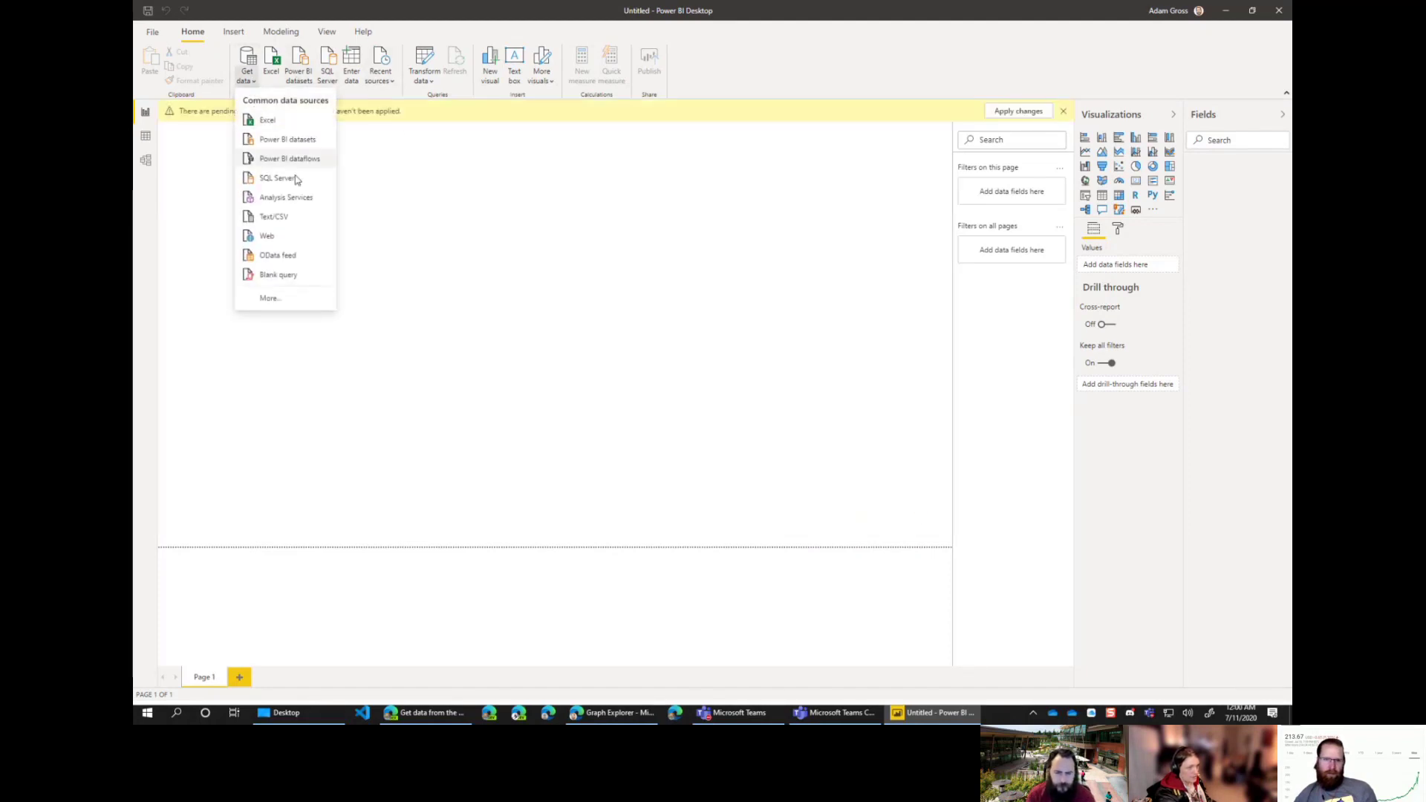
click(289, 257)
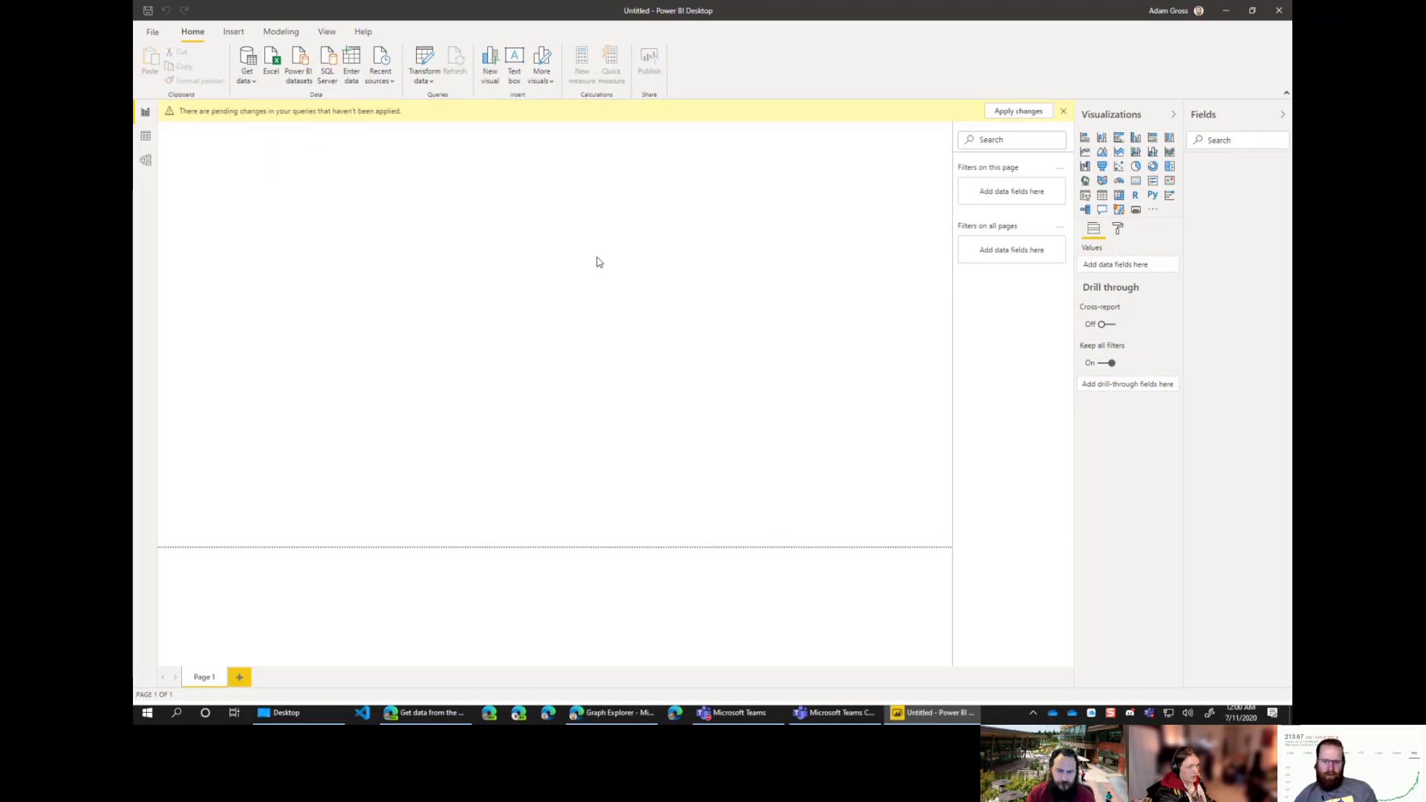
text(https://graph.microsoft.com/beta/deviceManagement)
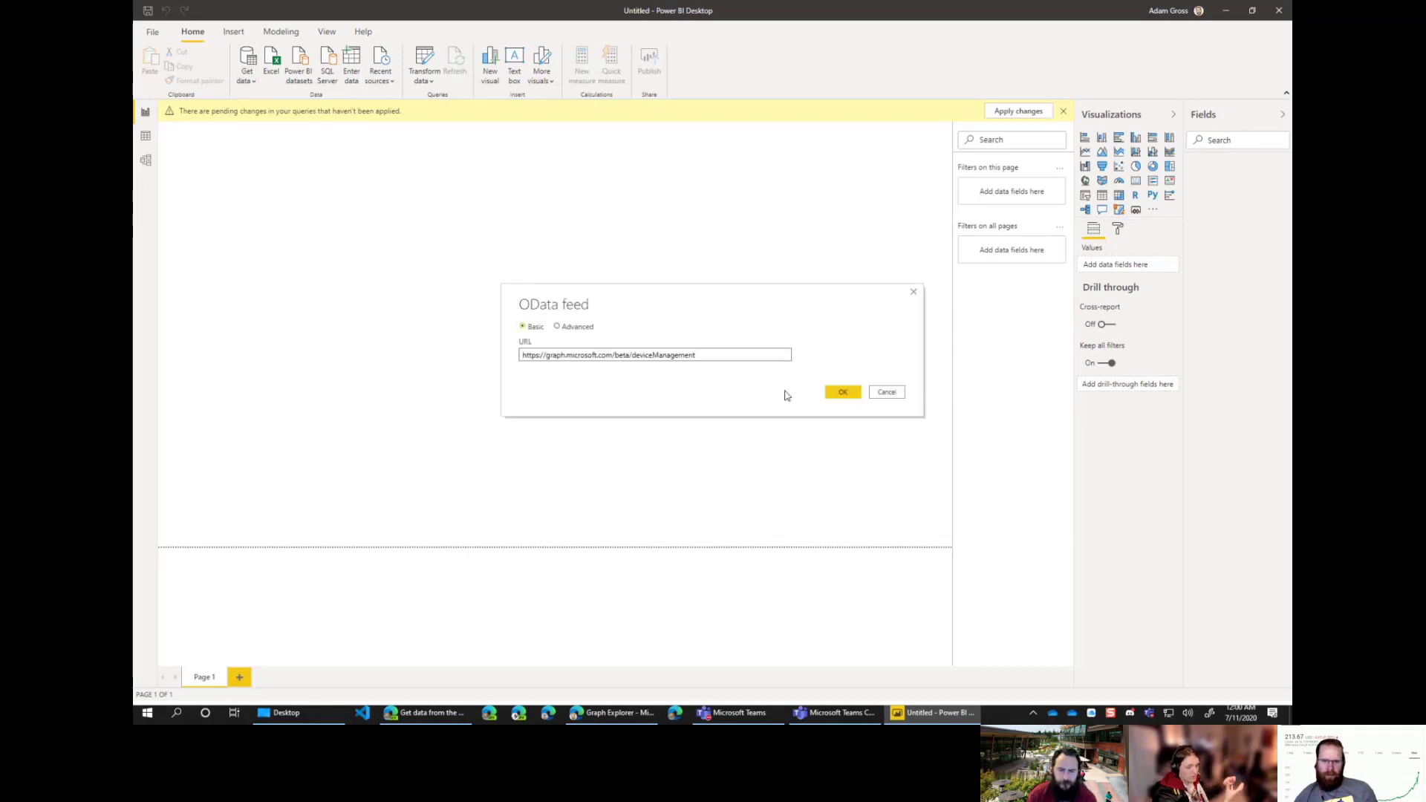
drag(632, 355, 825, 357)
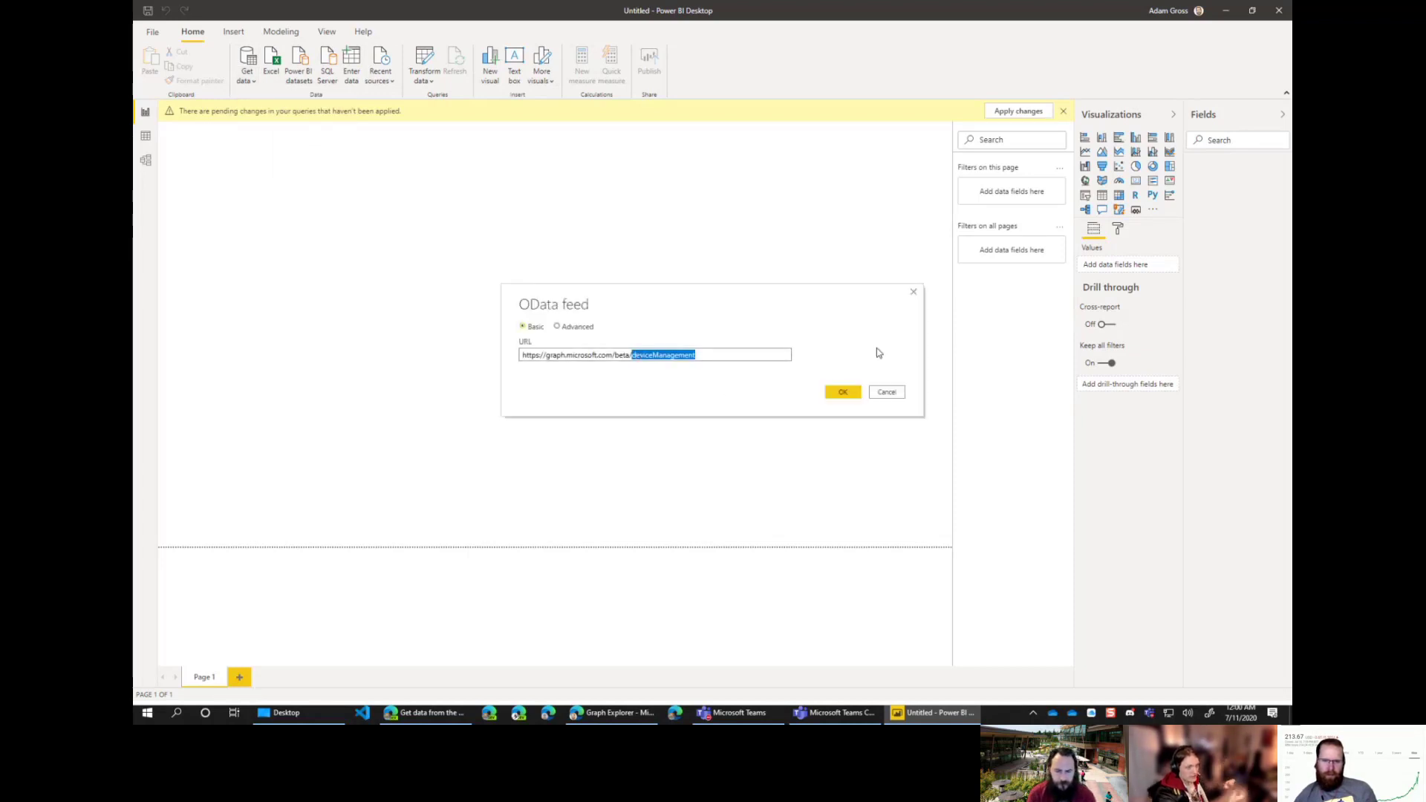
key(BackSpace)
click(843, 392)
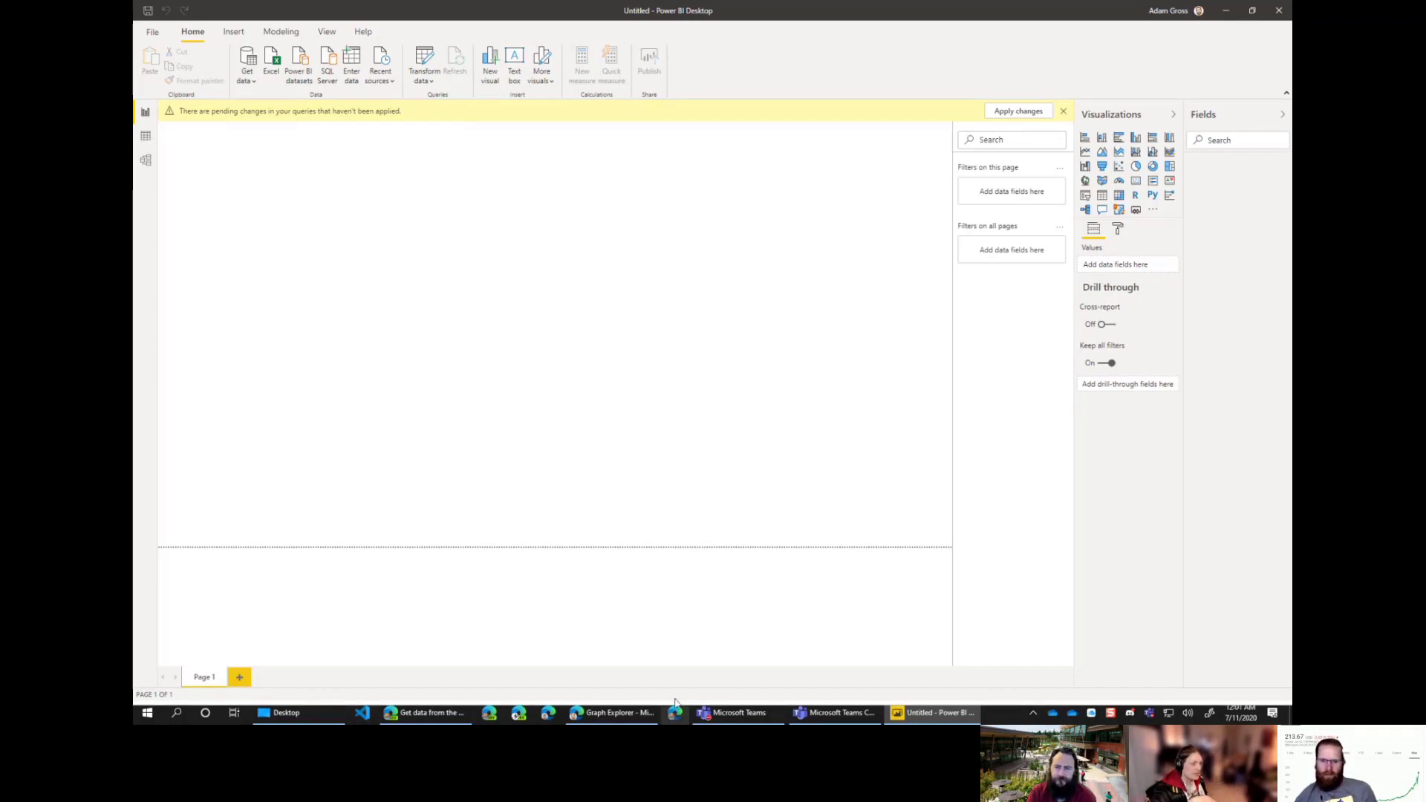
Step: Return to Graph Explorer and select Management at the end of the query URL
click(610, 713)
right_click(643, 179)
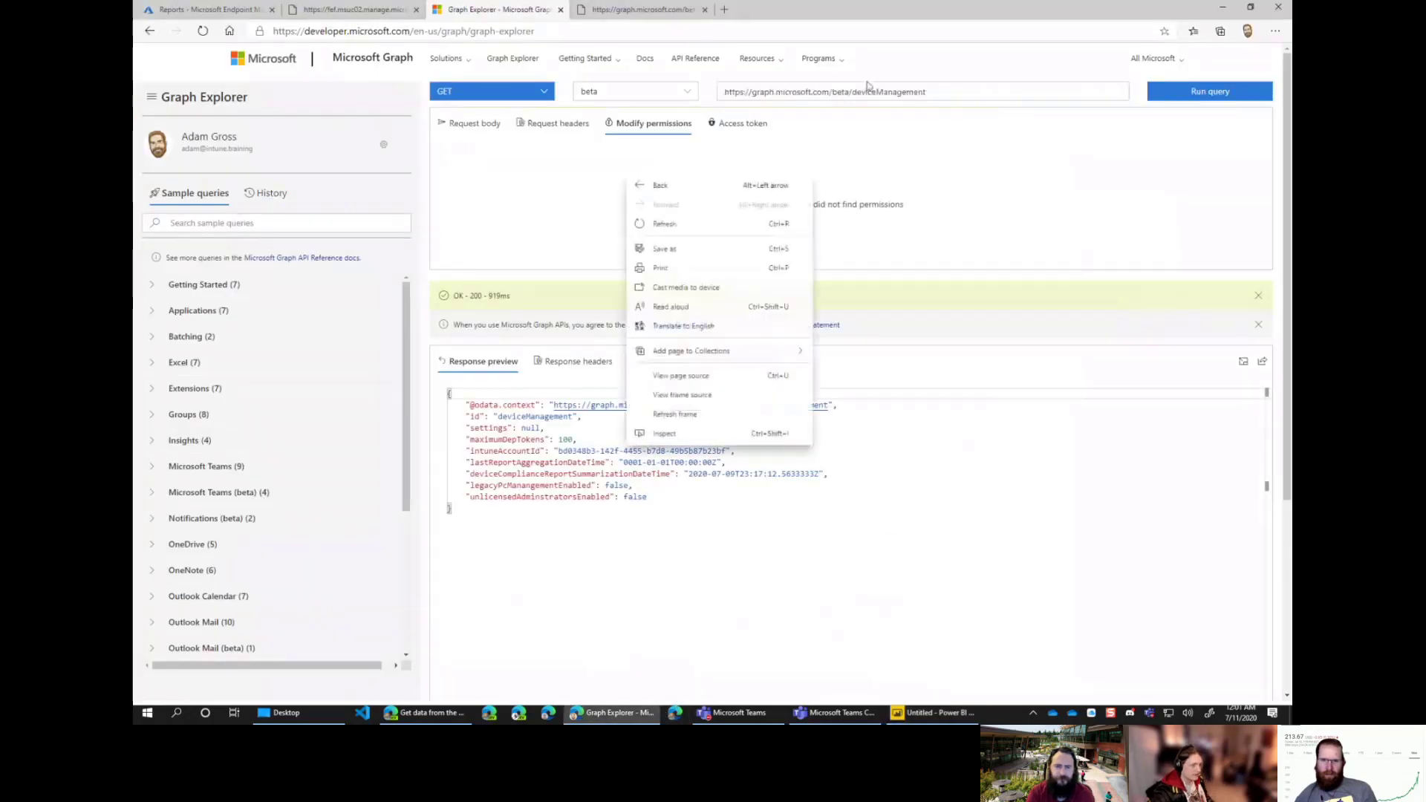
click(951, 87)
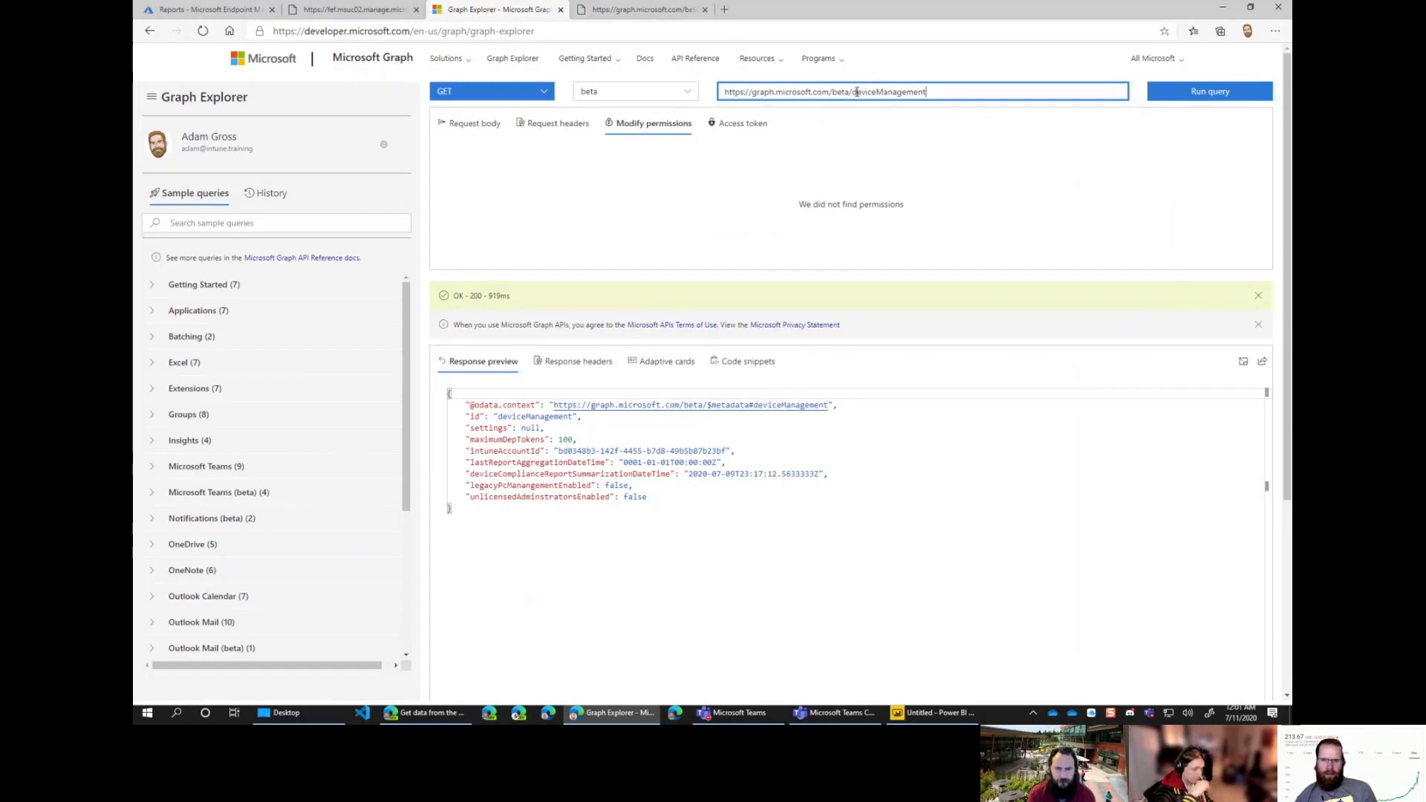
drag(876, 92, 937, 91)
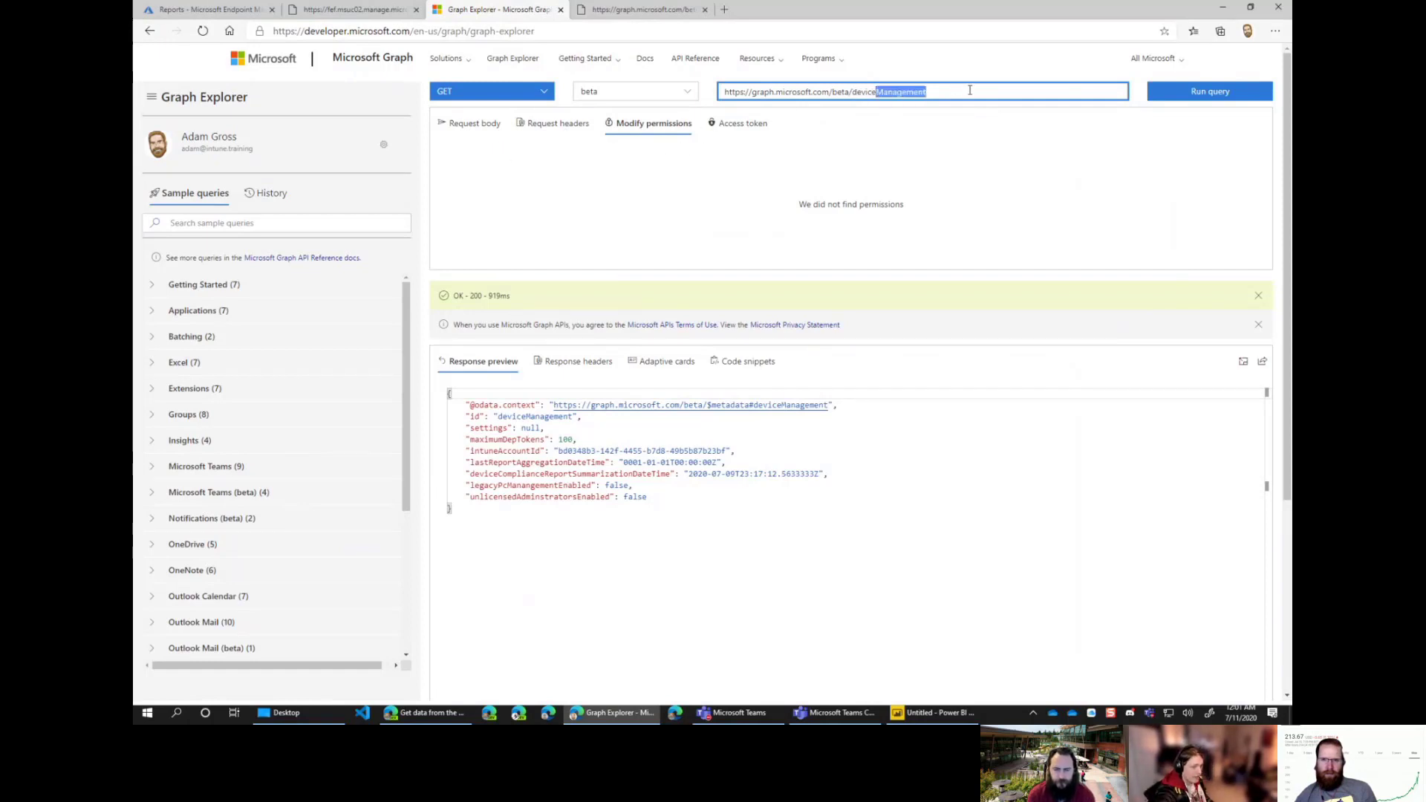
Step: Copy the session's full access token from the Access token tab, then start a new tab
click(751, 123)
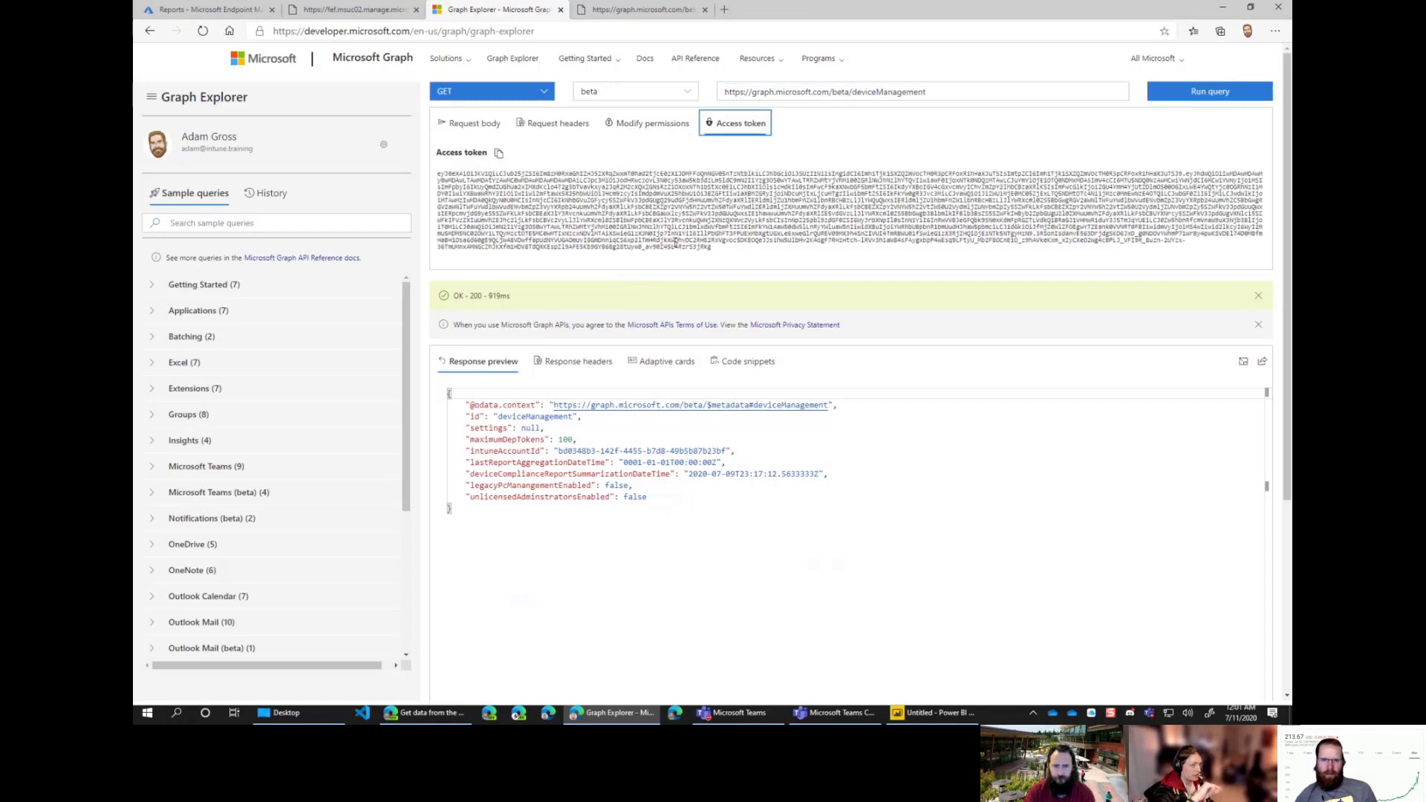
drag(745, 245, 414, 167)
right_click(642, 213)
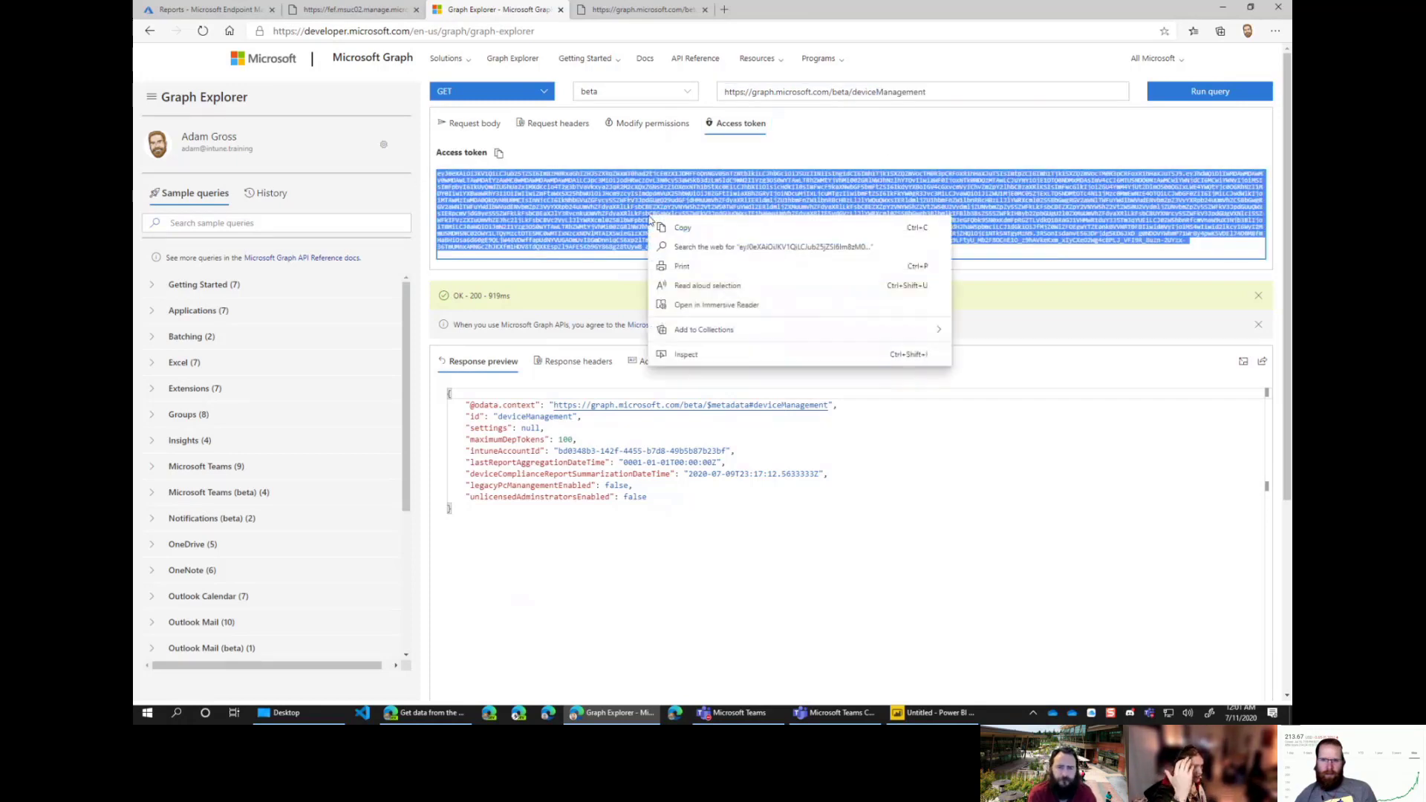
click(810, 224)
click(813, 255)
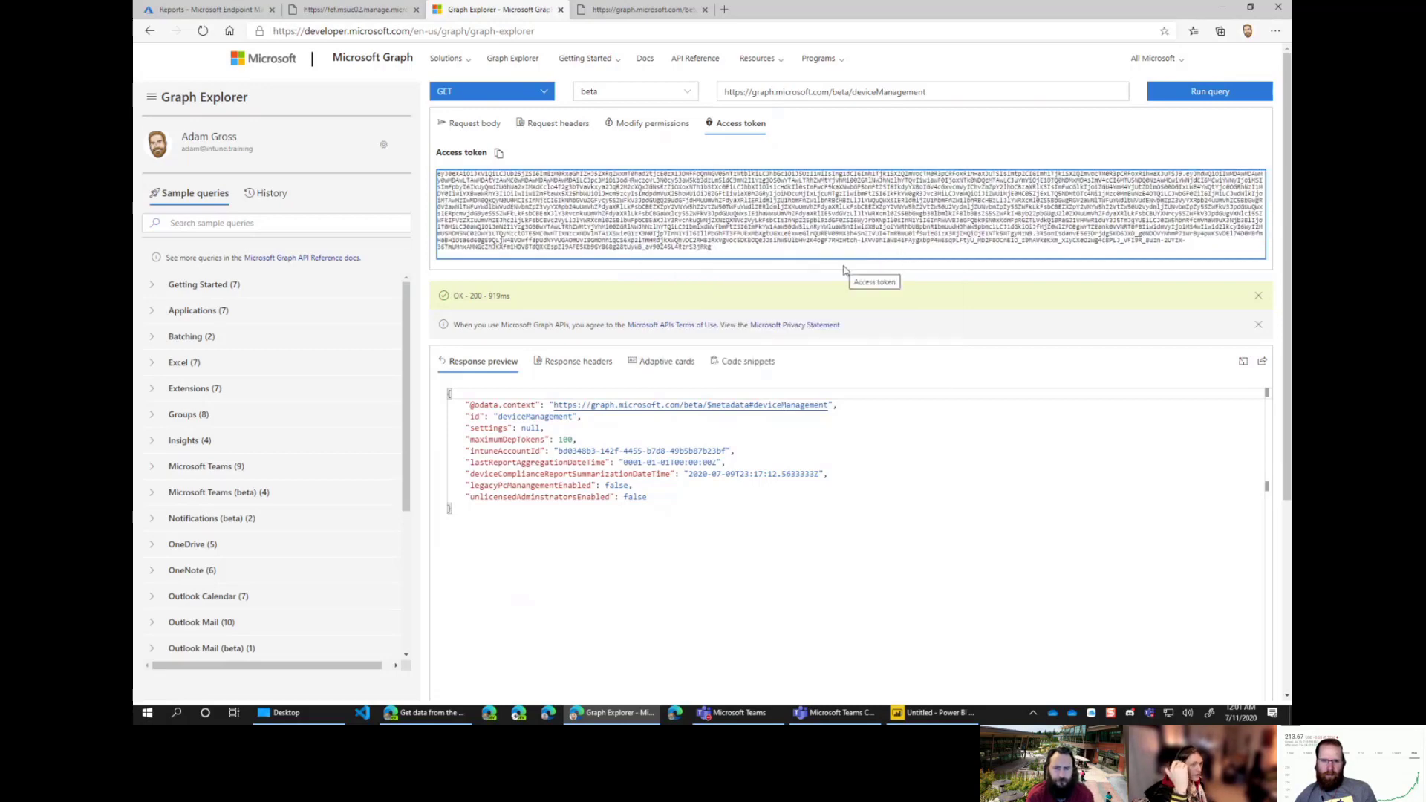
click(725, 9)
Step: Search Bing for 'jwt decode' and open the 'JSON Web Tokens - jwt.io' result
text(jwt devco)
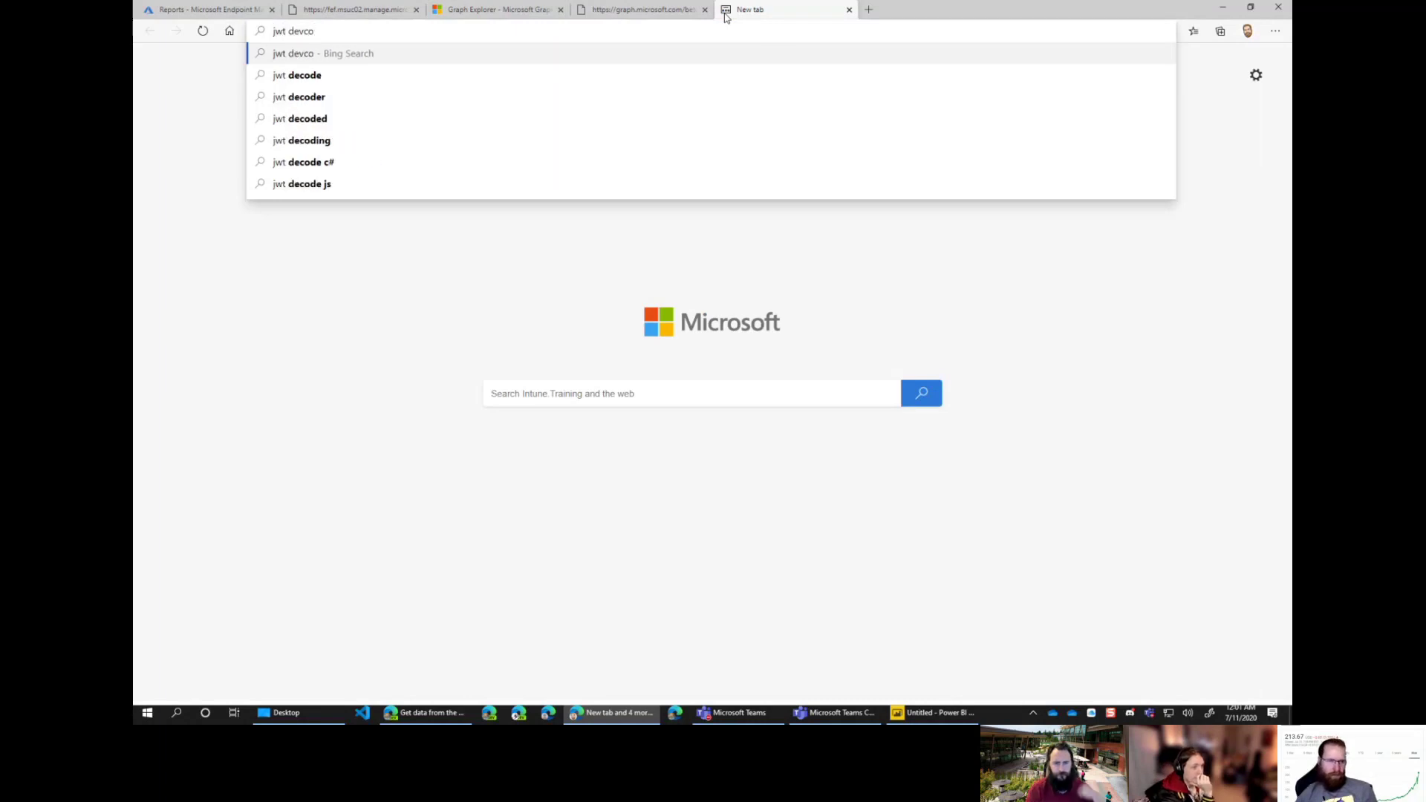
key(BackSpace)
key(BackSpace)
key(BackSpace)
text(code)
key(Return)
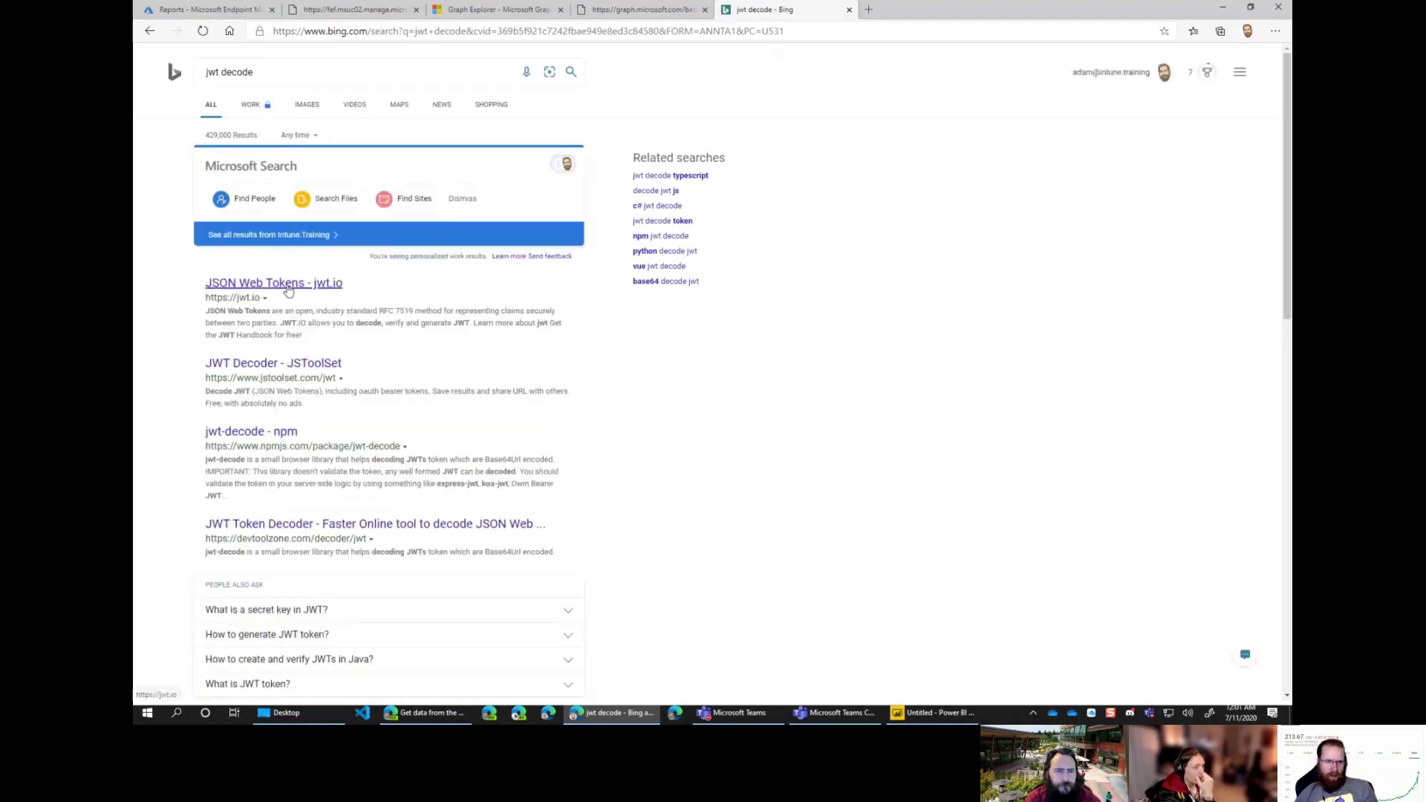
click(288, 289)
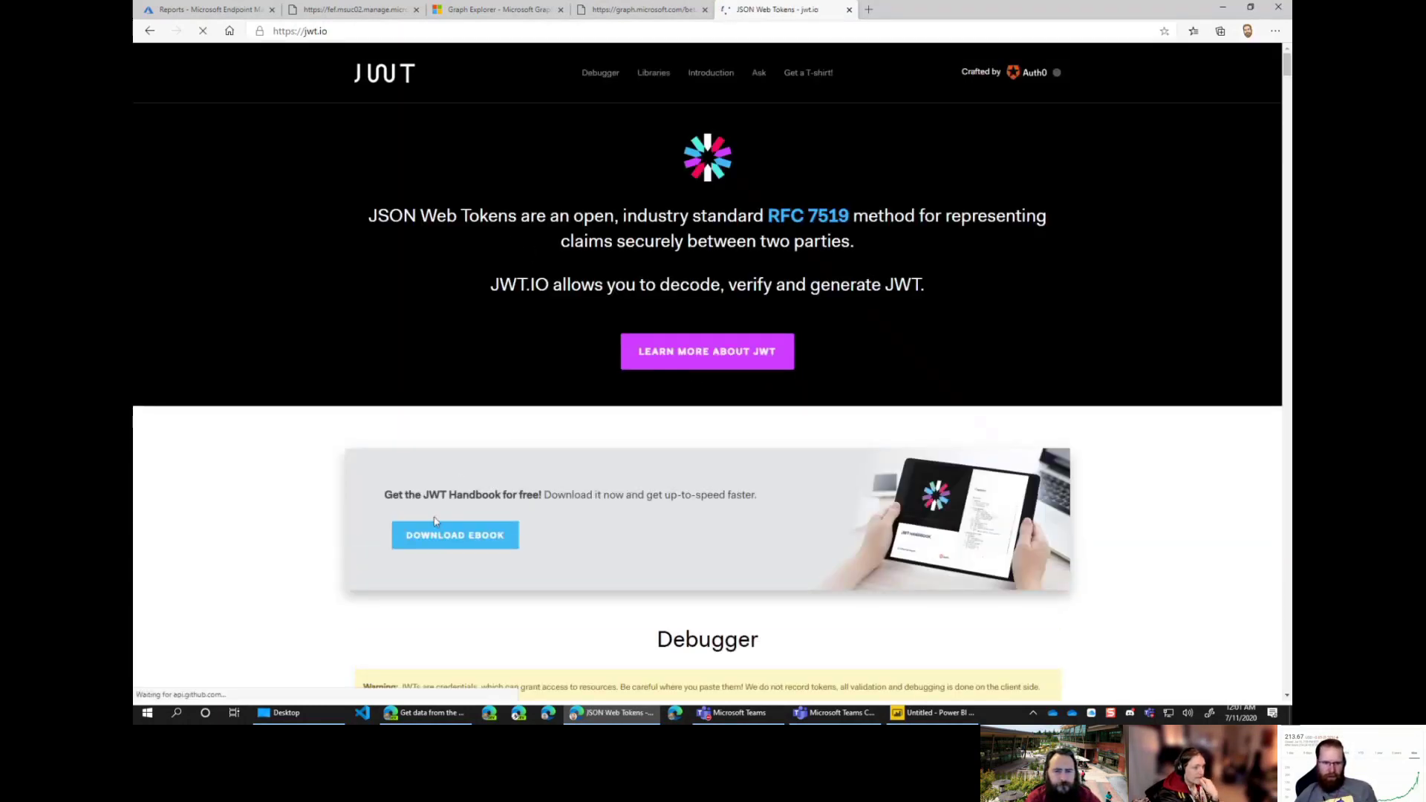
Step: Paste the copied Graph access token over jwt.io's sample encoded token
scroll(594, 378, down, 6)
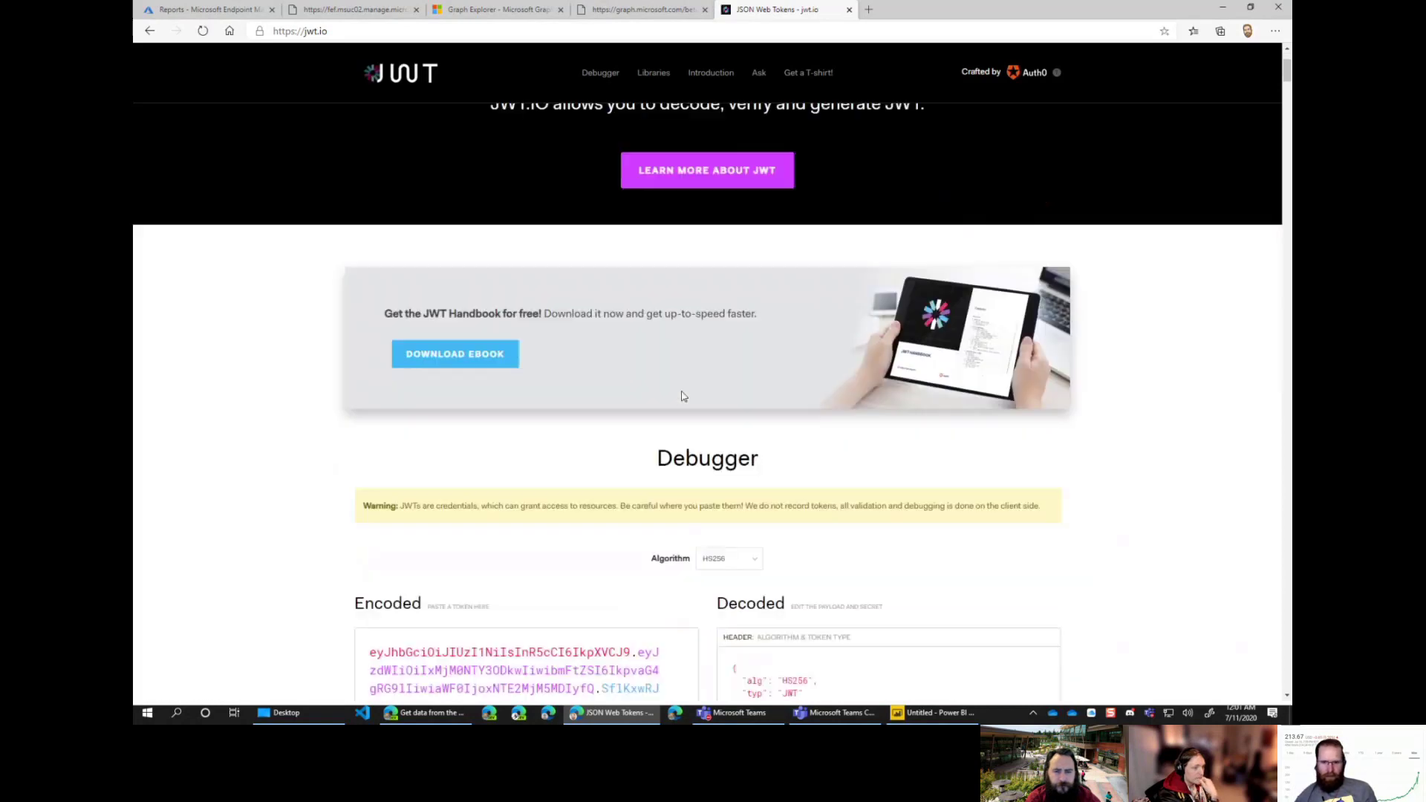
drag(627, 407, 325, 325)
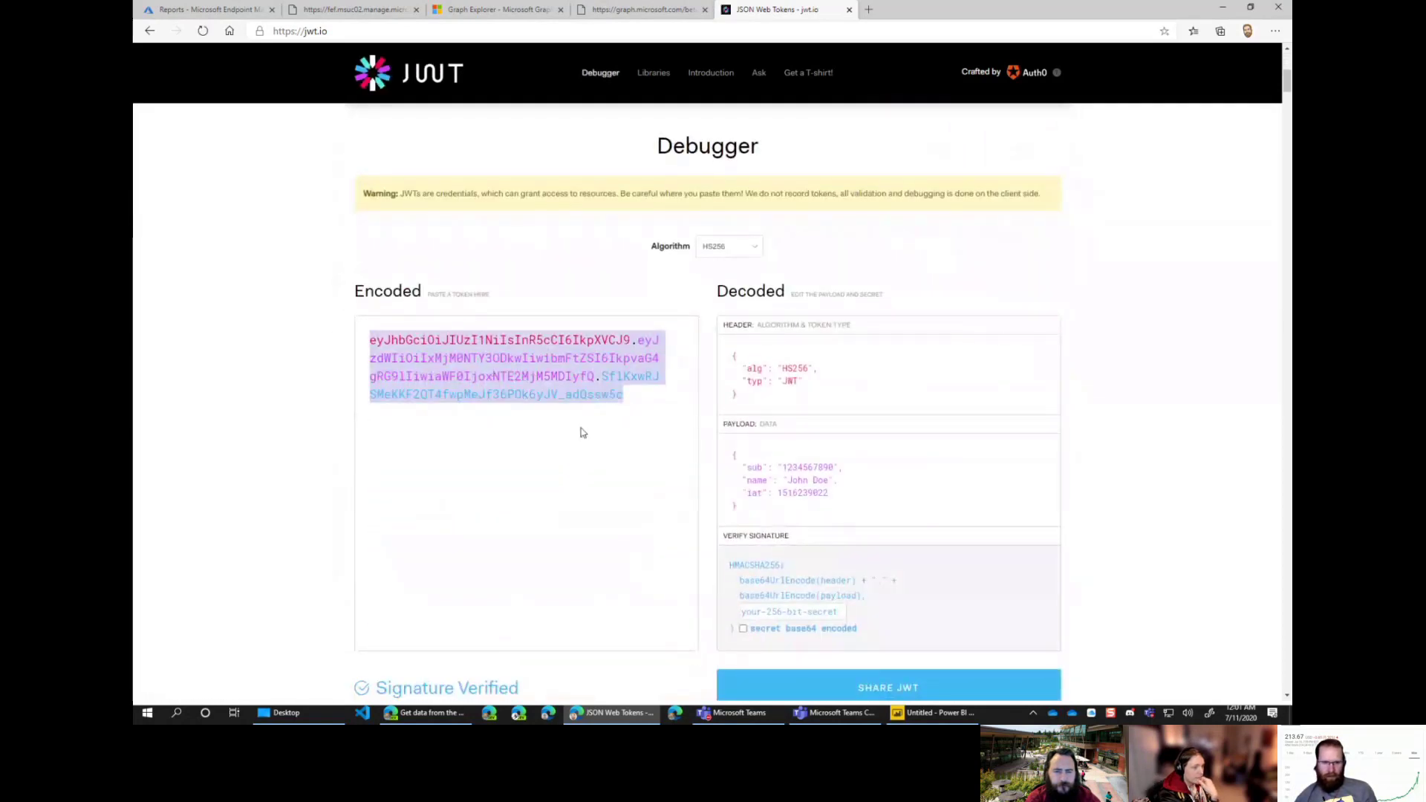
key(ctrl+v)
Step: Scroll the decoded payload and highlight the tenant_region_scope claim
scroll(1143, 356, down, 4)
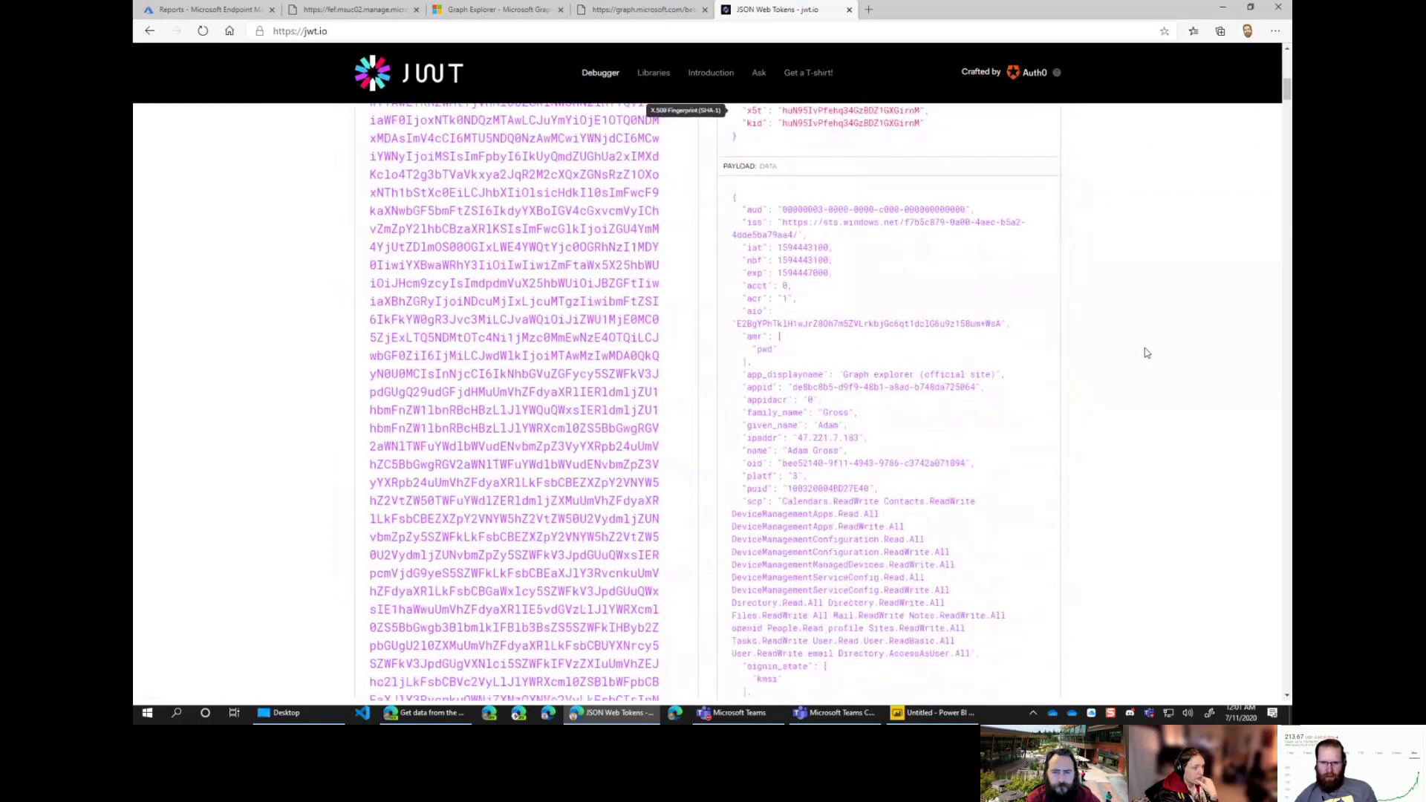
scroll(1145, 352, down, 1)
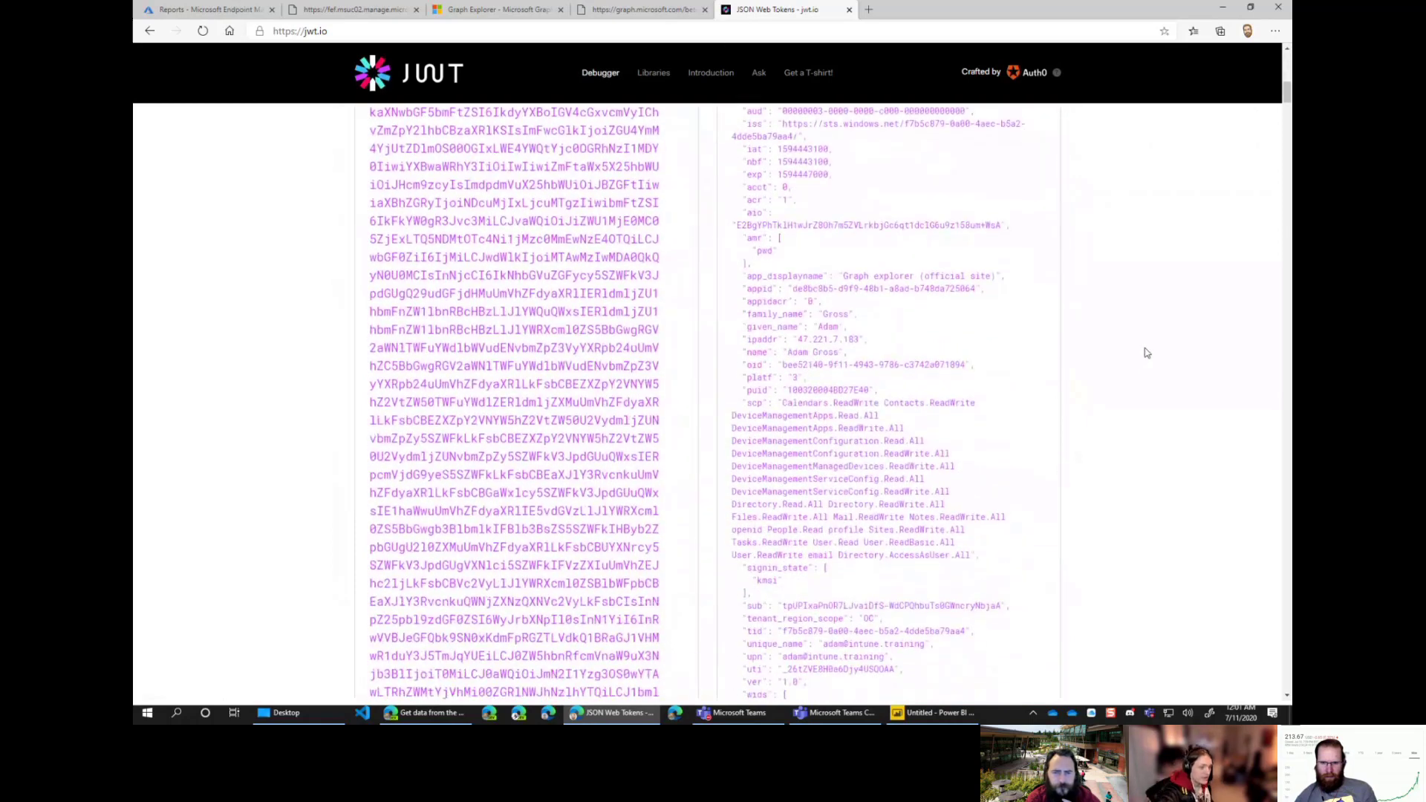
scroll(1146, 353, down, 3)
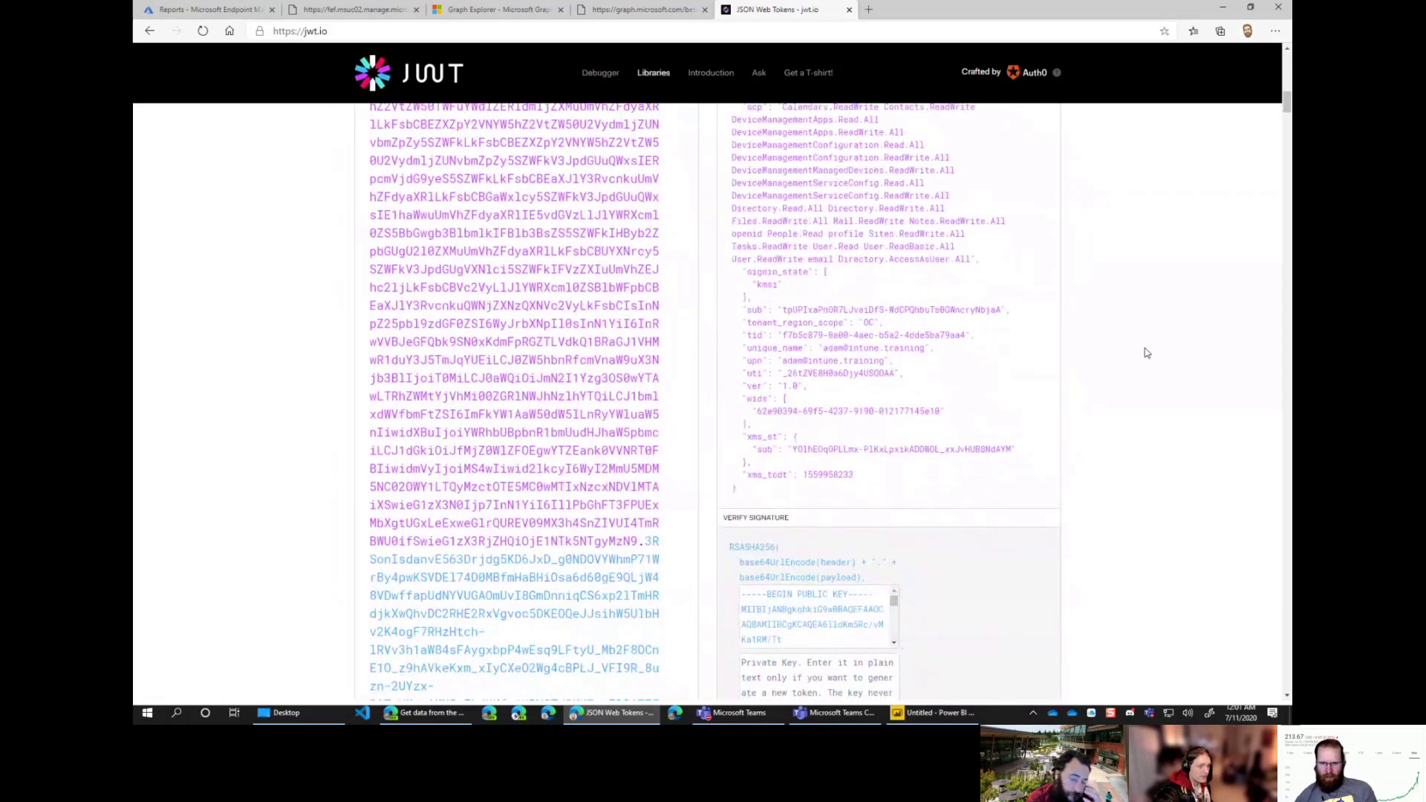
drag(779, 324, 921, 328)
scroll(1092, 322, up, 1)
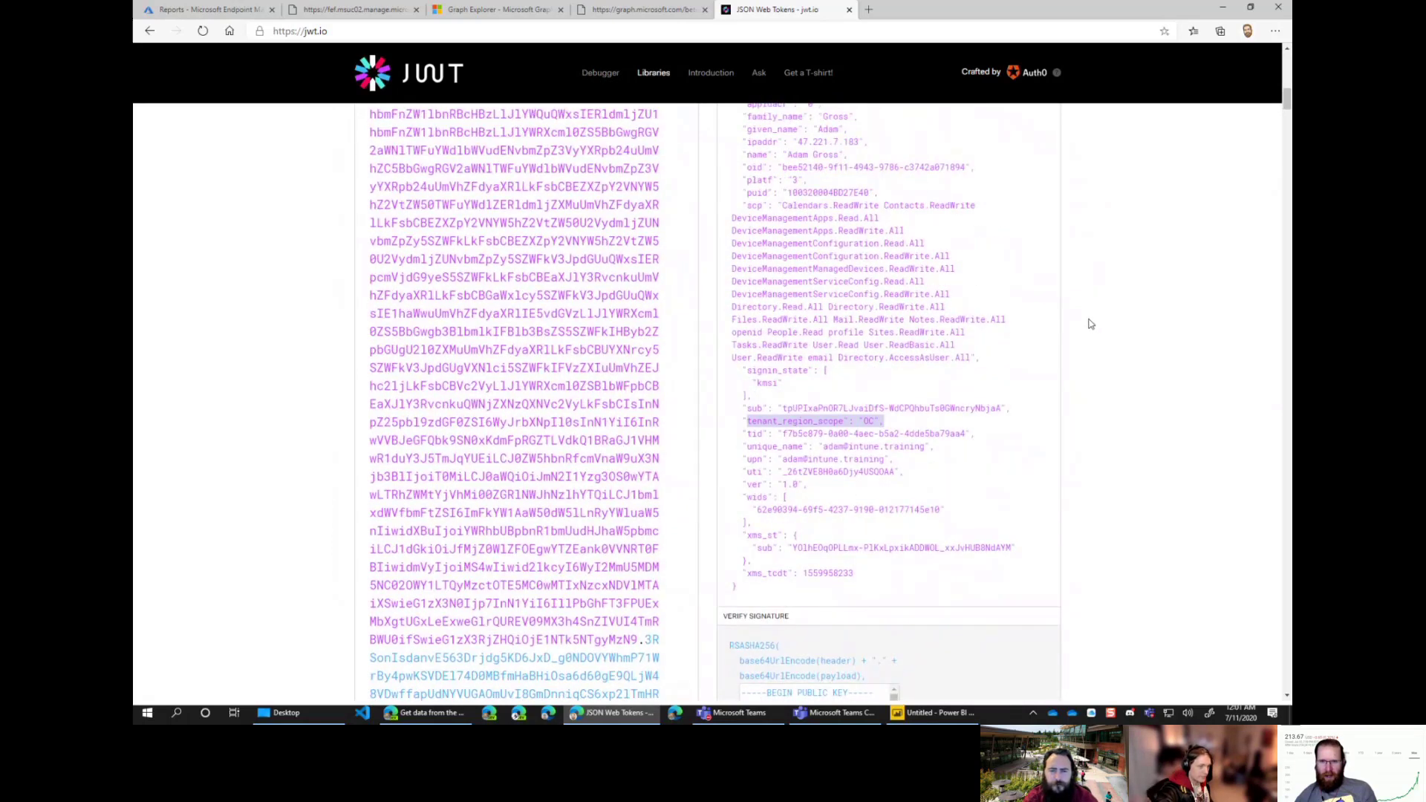
scroll(1090, 323, up, 2)
scroll(1091, 323, up, 3)
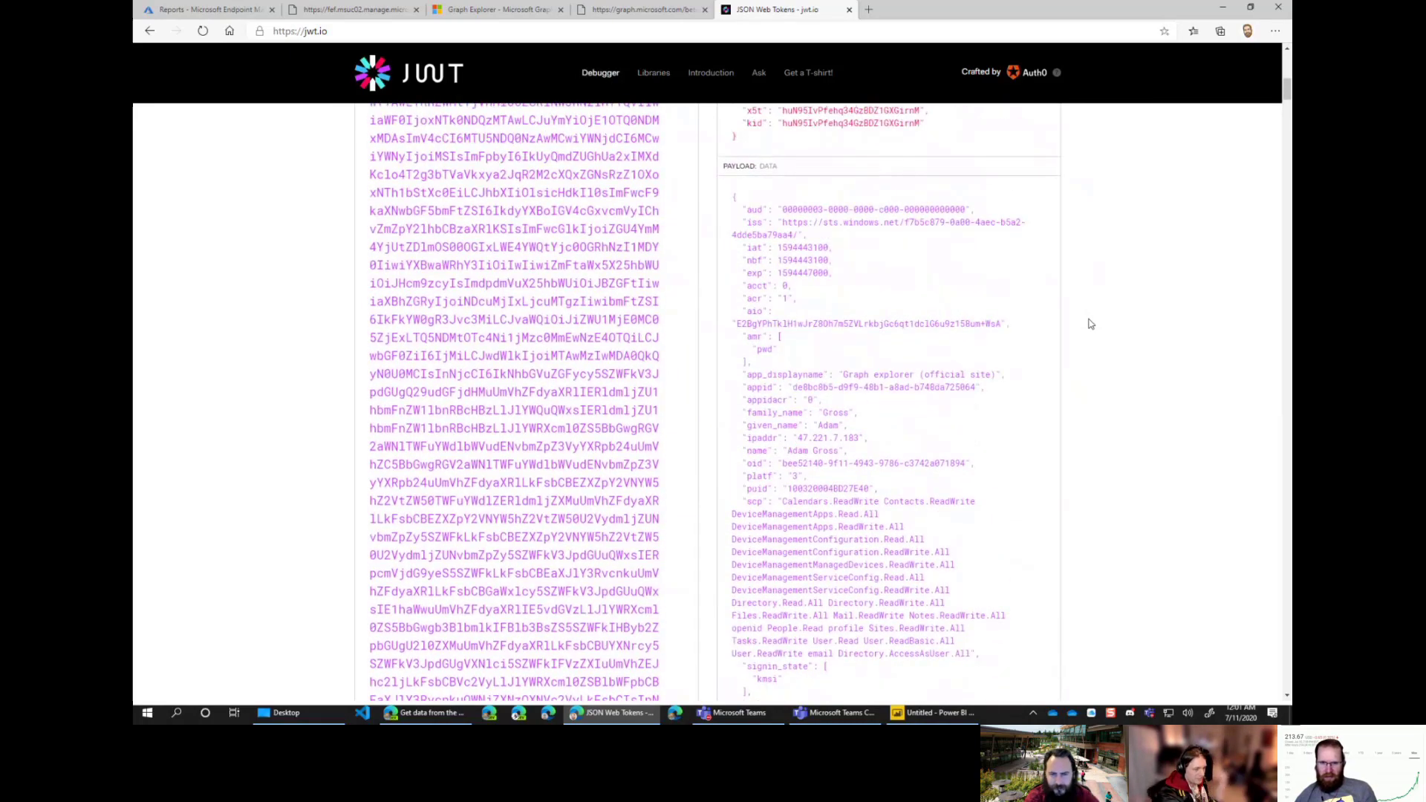
scroll(1090, 324, up, 1)
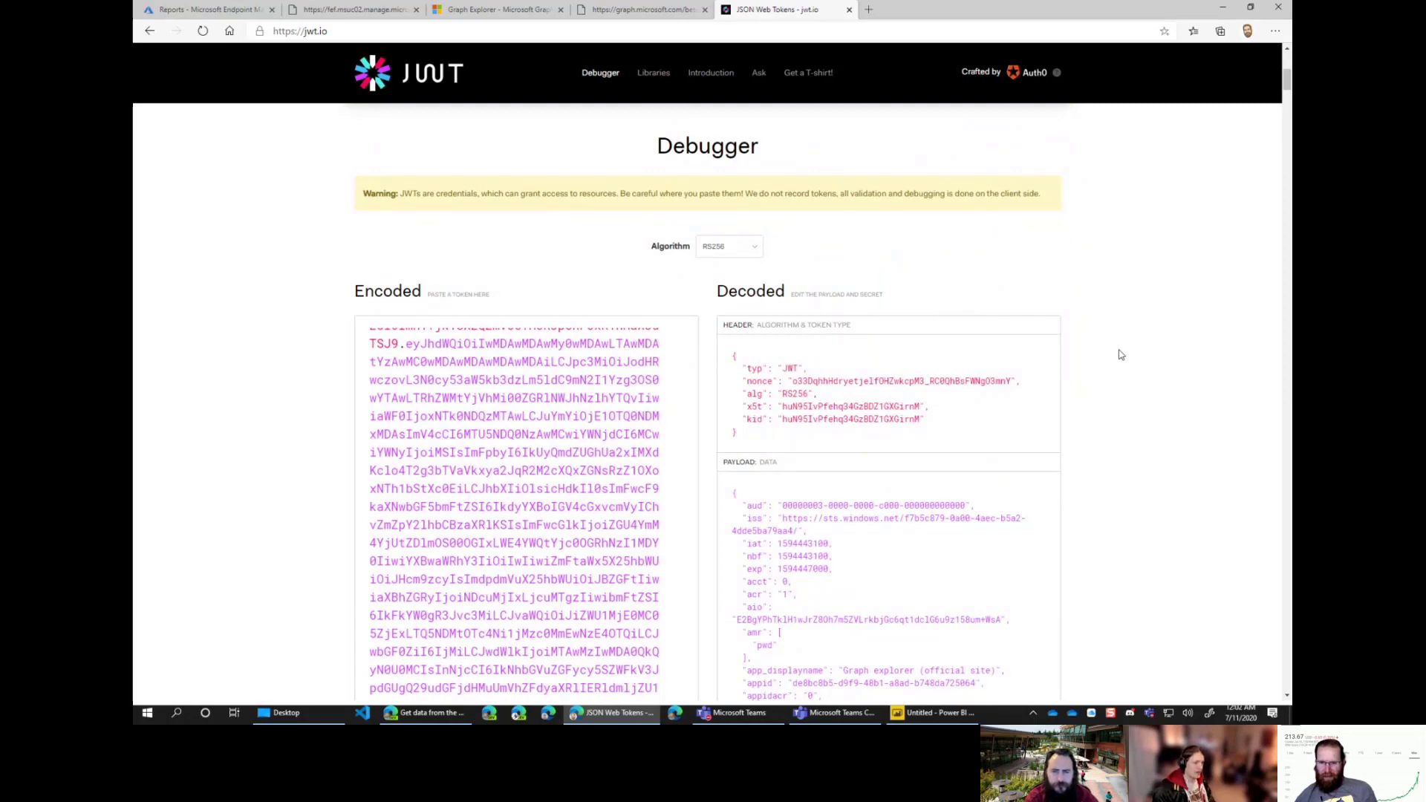
Step: Highlight the scp claim's full list of DeviceManagement and Directory scopes
scroll(1120, 354, down, 2)
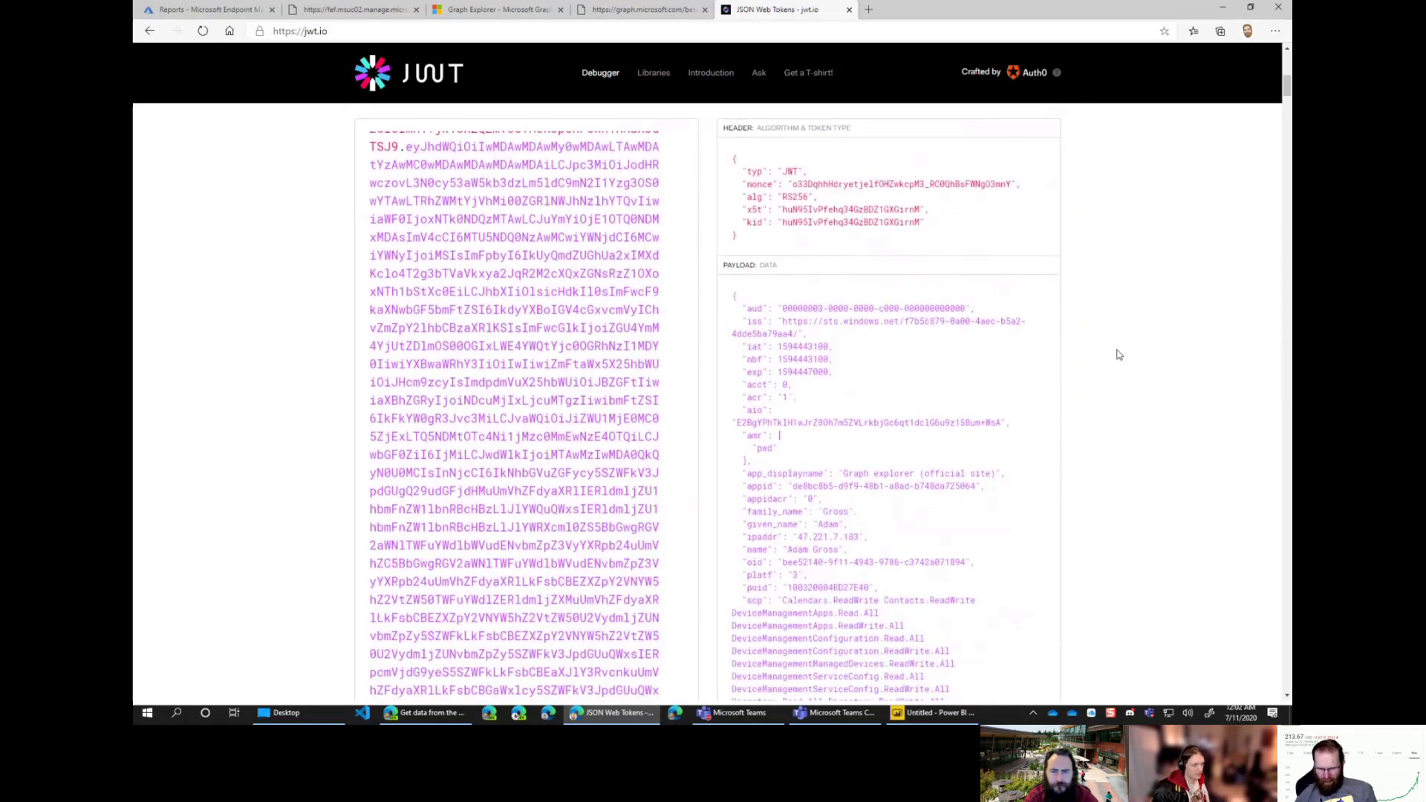
drag(993, 601, 748, 590)
scroll(1041, 557, down, 1)
scroll(1040, 557, down, 2)
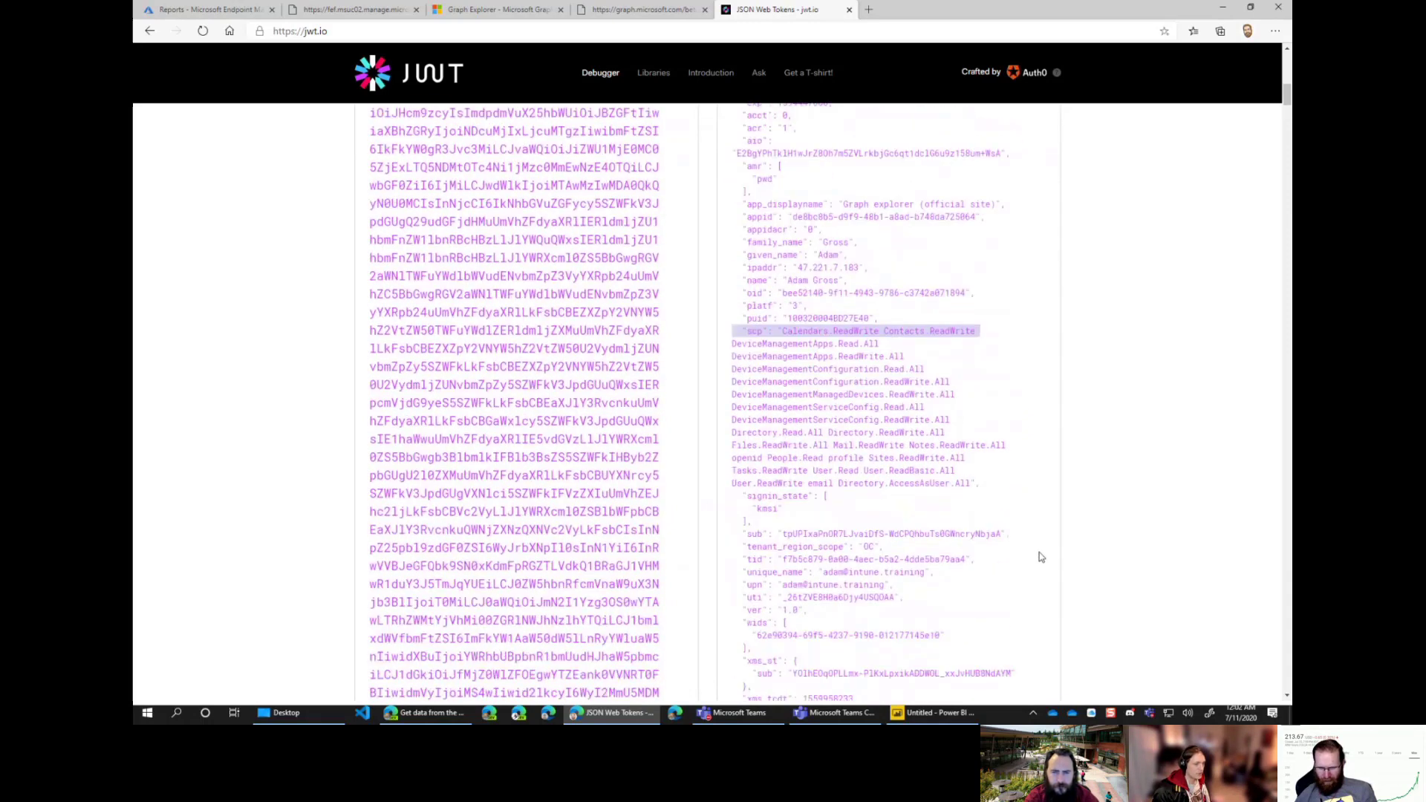
drag(742, 305, 997, 456)
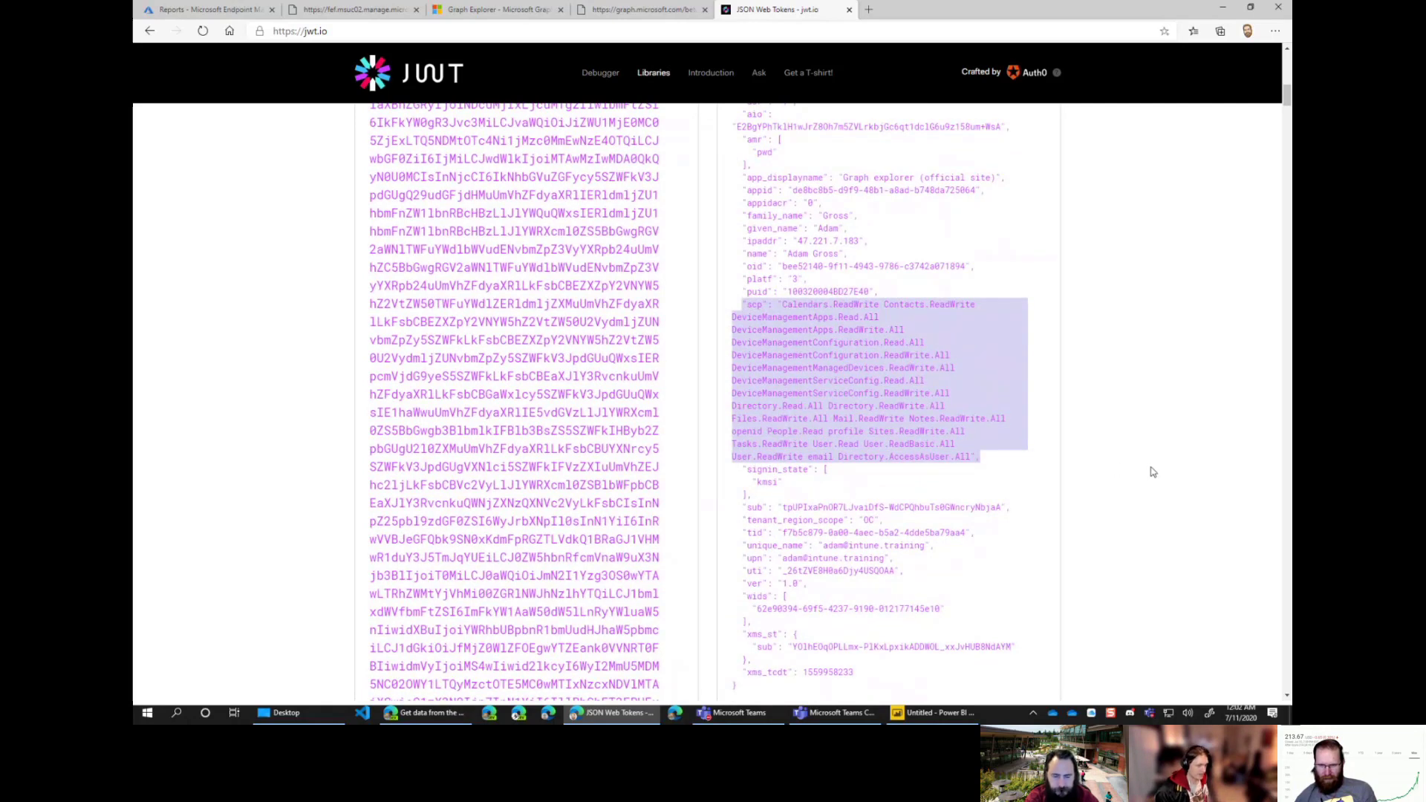
scroll(1153, 472, down, 2)
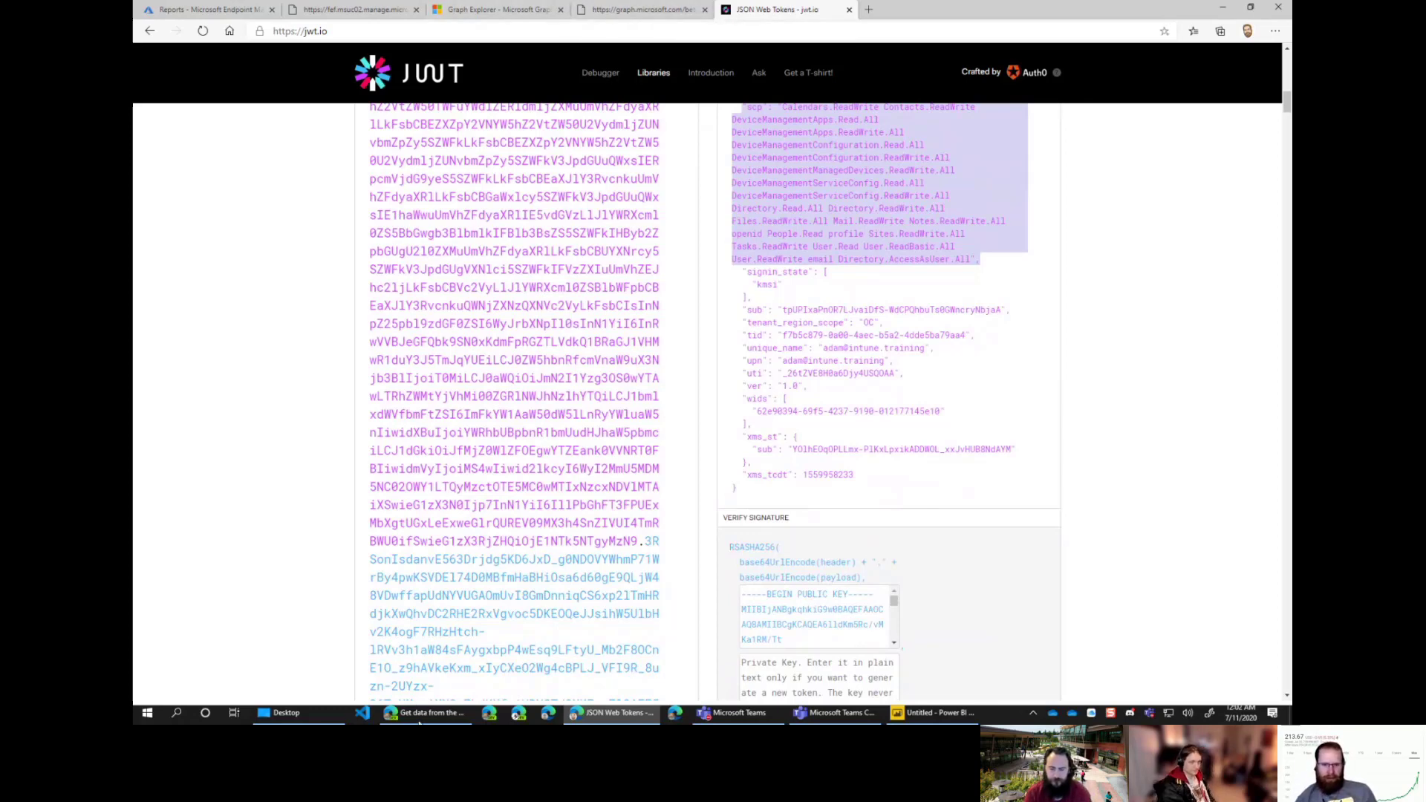
Step: Preview the devices table in the Navigator, getting Access forbidden, then untick it
click(958, 713)
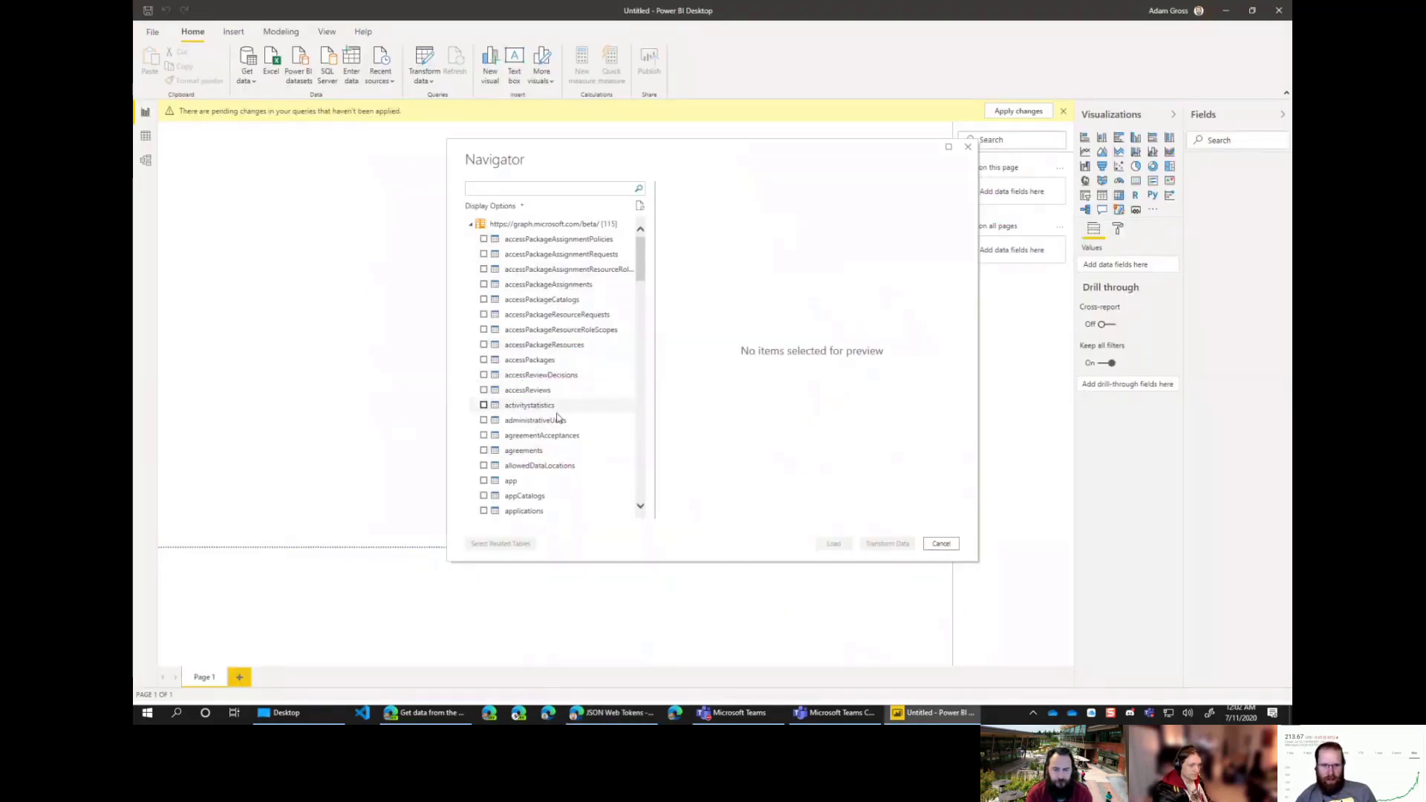
scroll(609, 427, down, 12)
scroll(605, 422, down, 2)
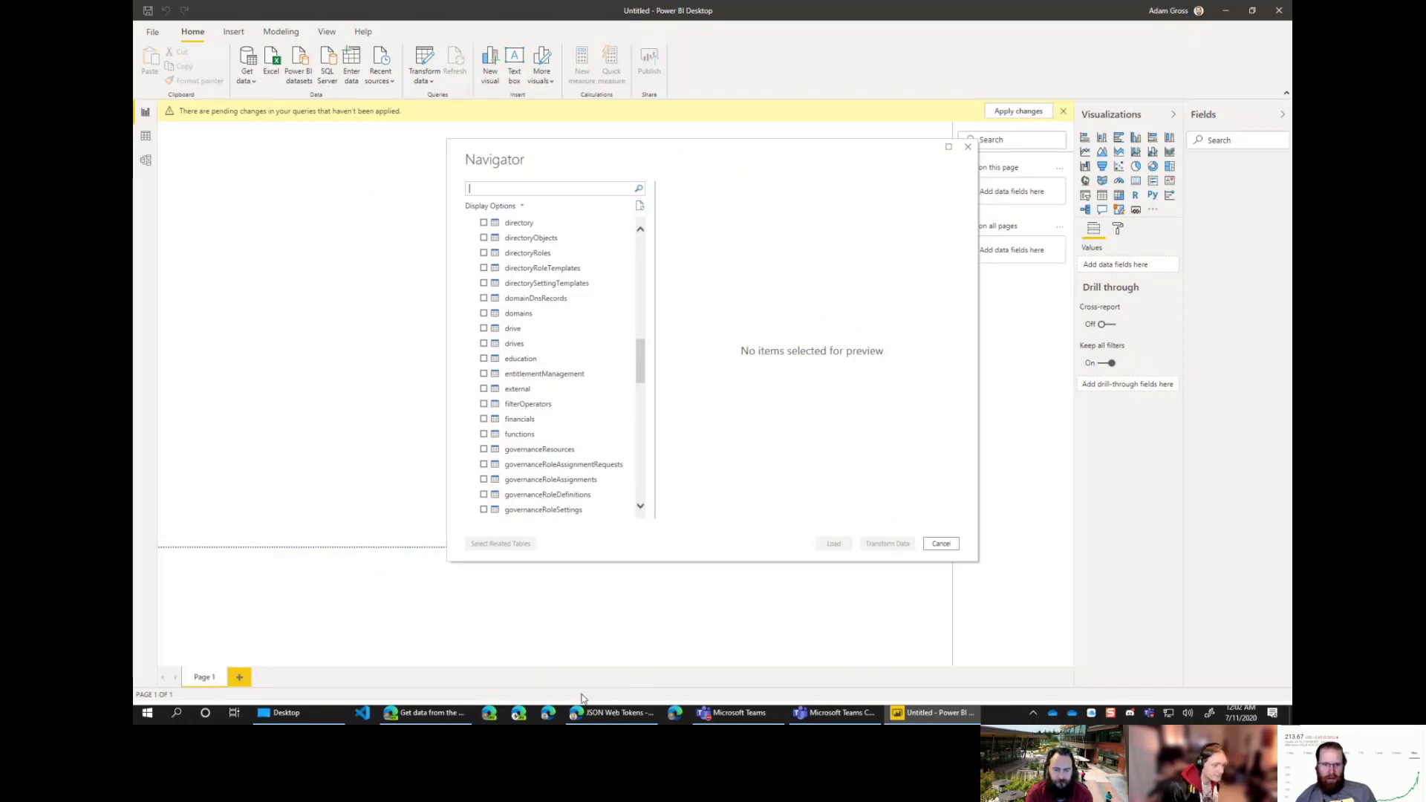
click(598, 713)
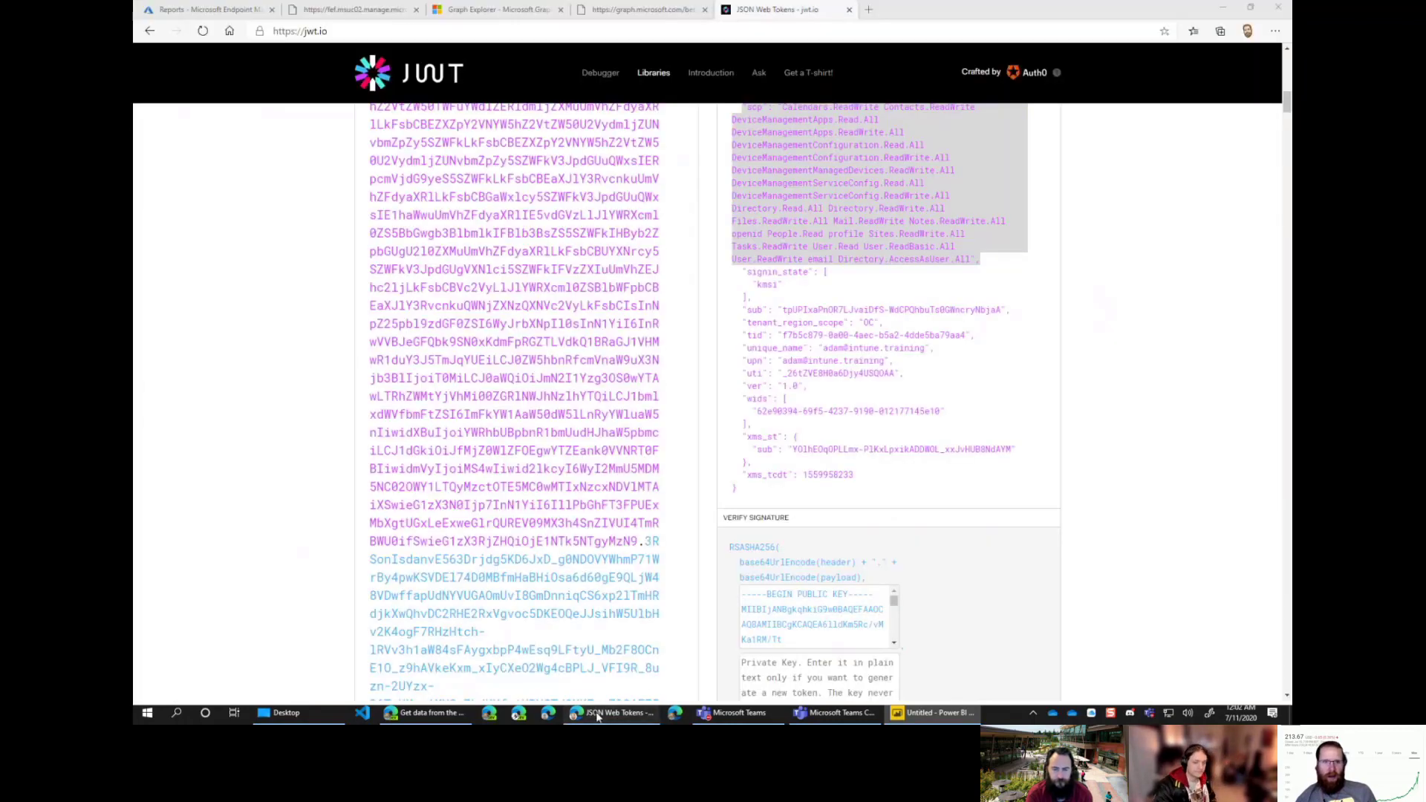
click(621, 9)
click(452, 9)
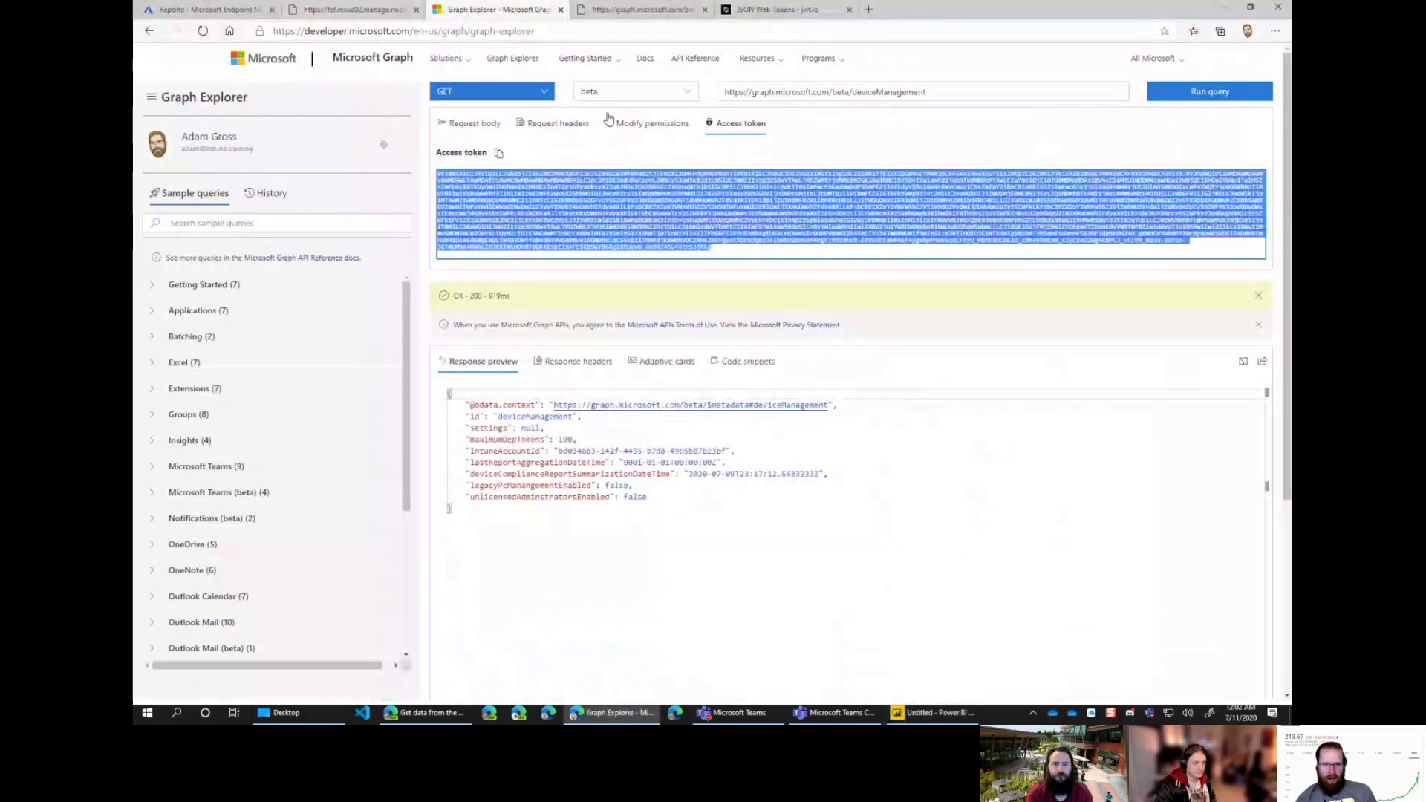
click(980, 91)
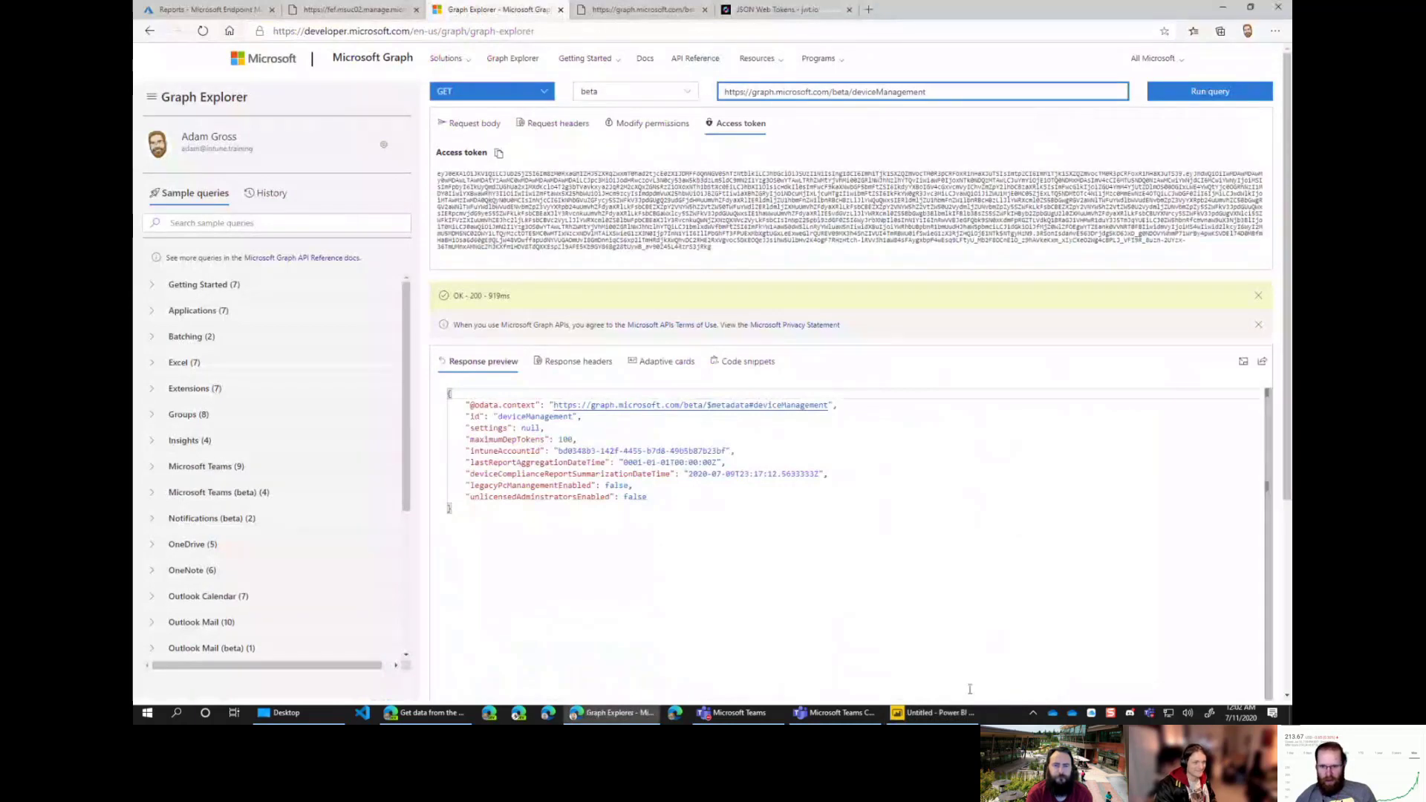
click(934, 713)
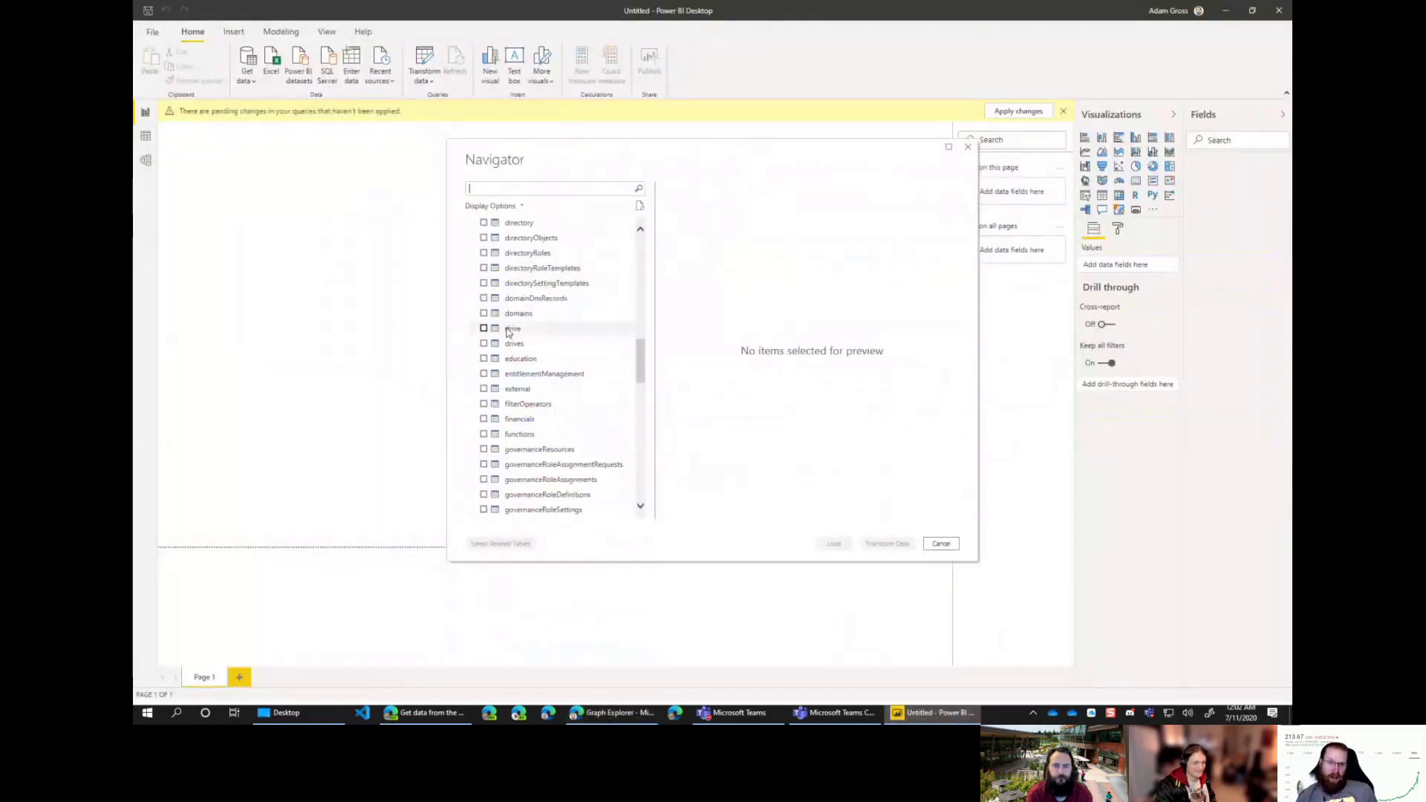
scroll(520, 327, up, 1)
click(483, 253)
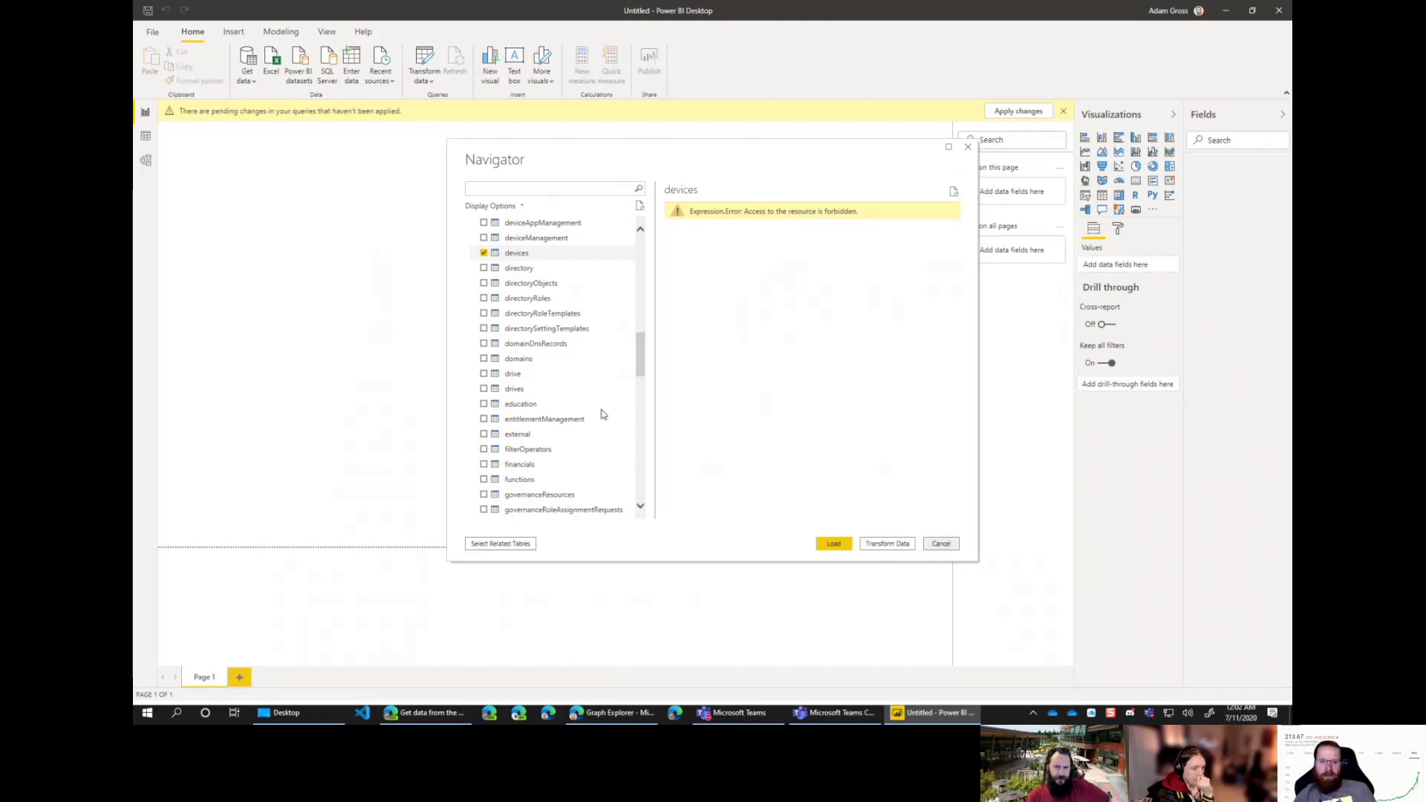
click(483, 253)
Step: Preview the users table, also forbidden, untick it and return to Graph Explorer
scroll(547, 369, up, 3)
scroll(549, 393, down, 3)
scroll(547, 390, down, 12)
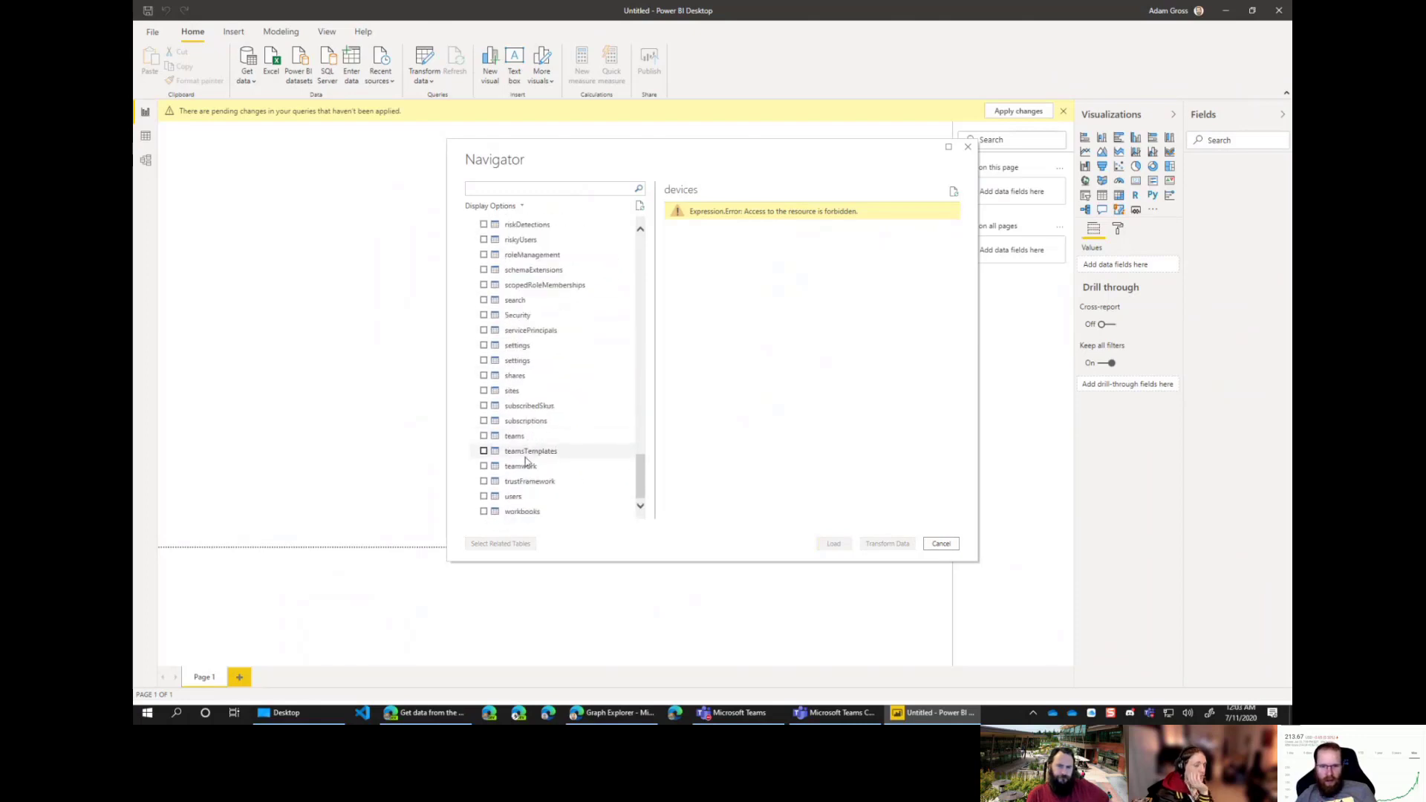
click(484, 496)
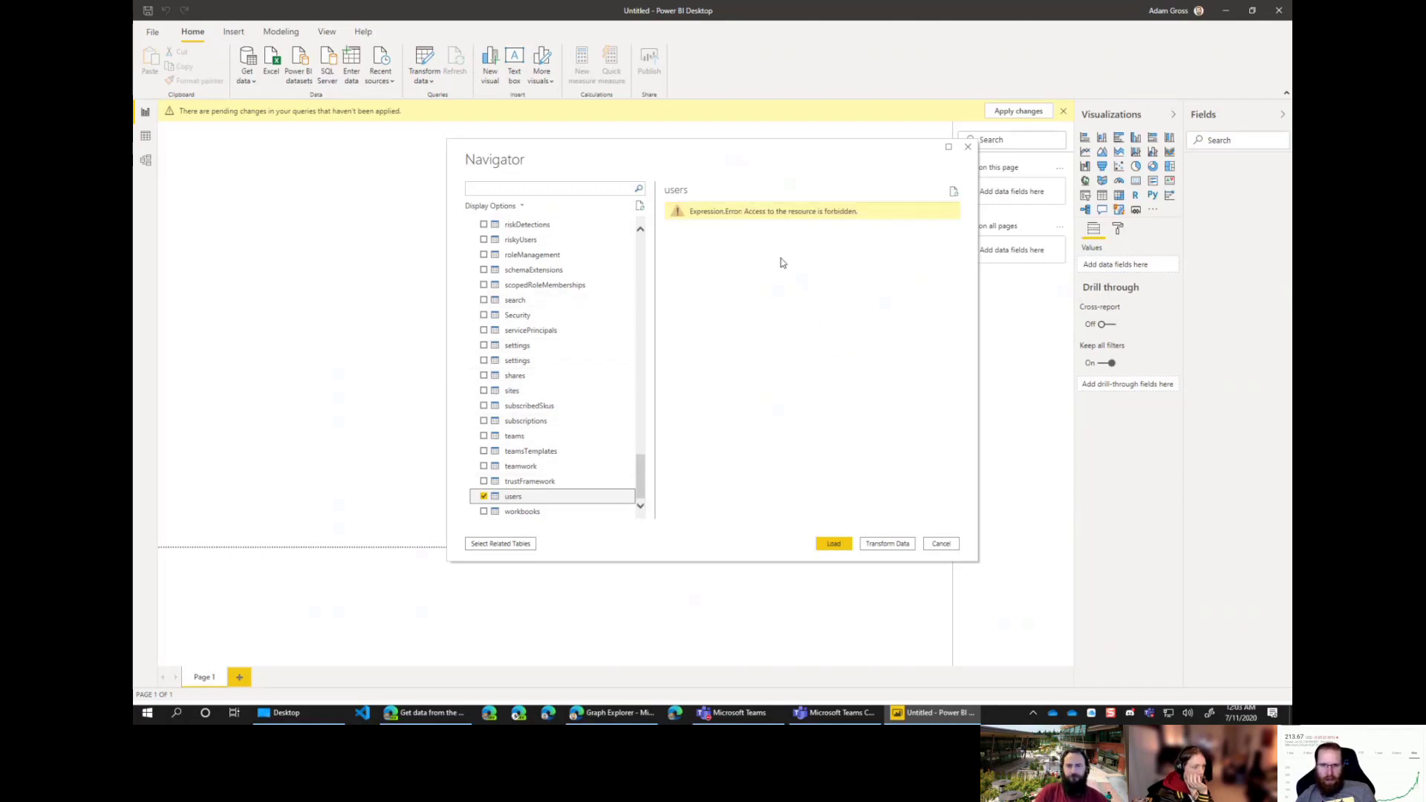
click(484, 497)
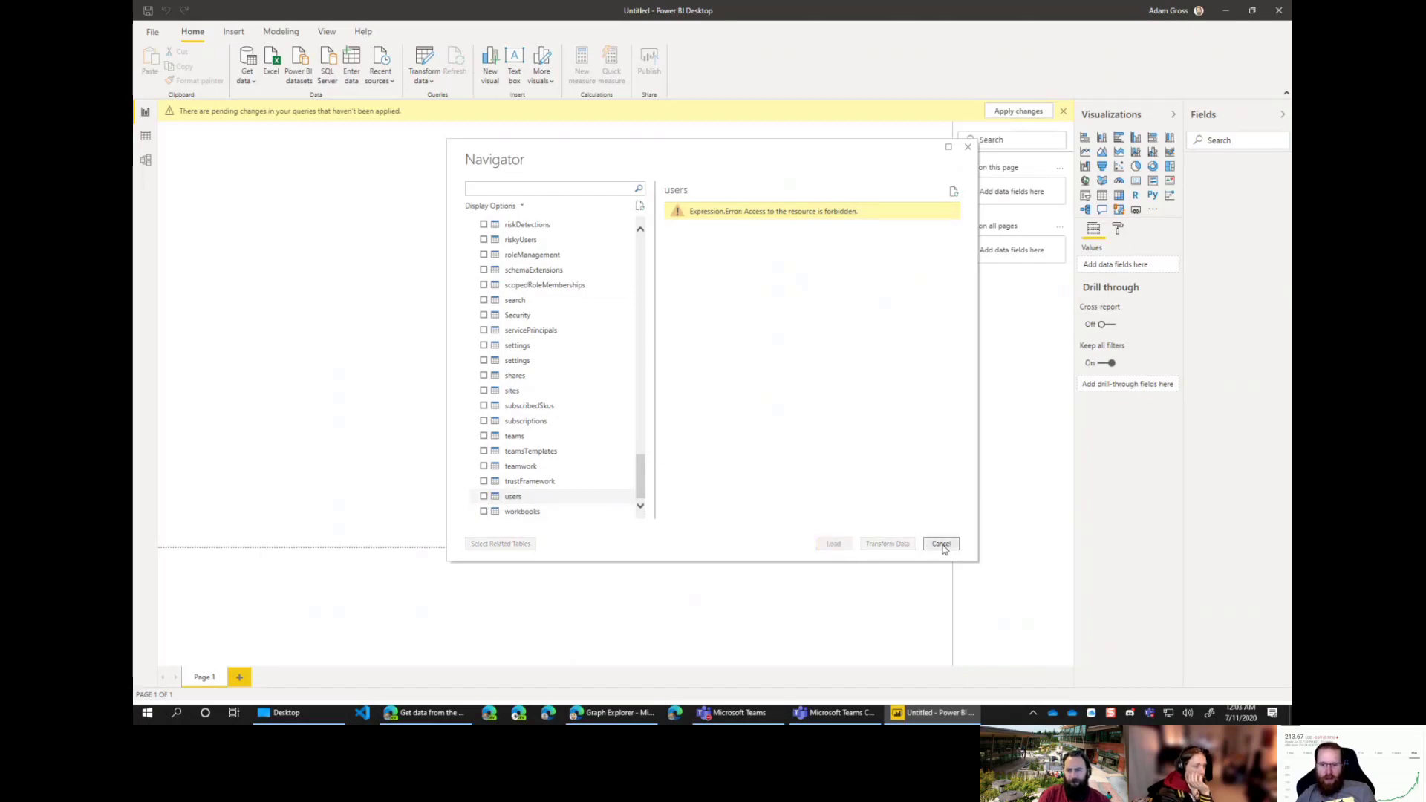
key(alt+Tab)
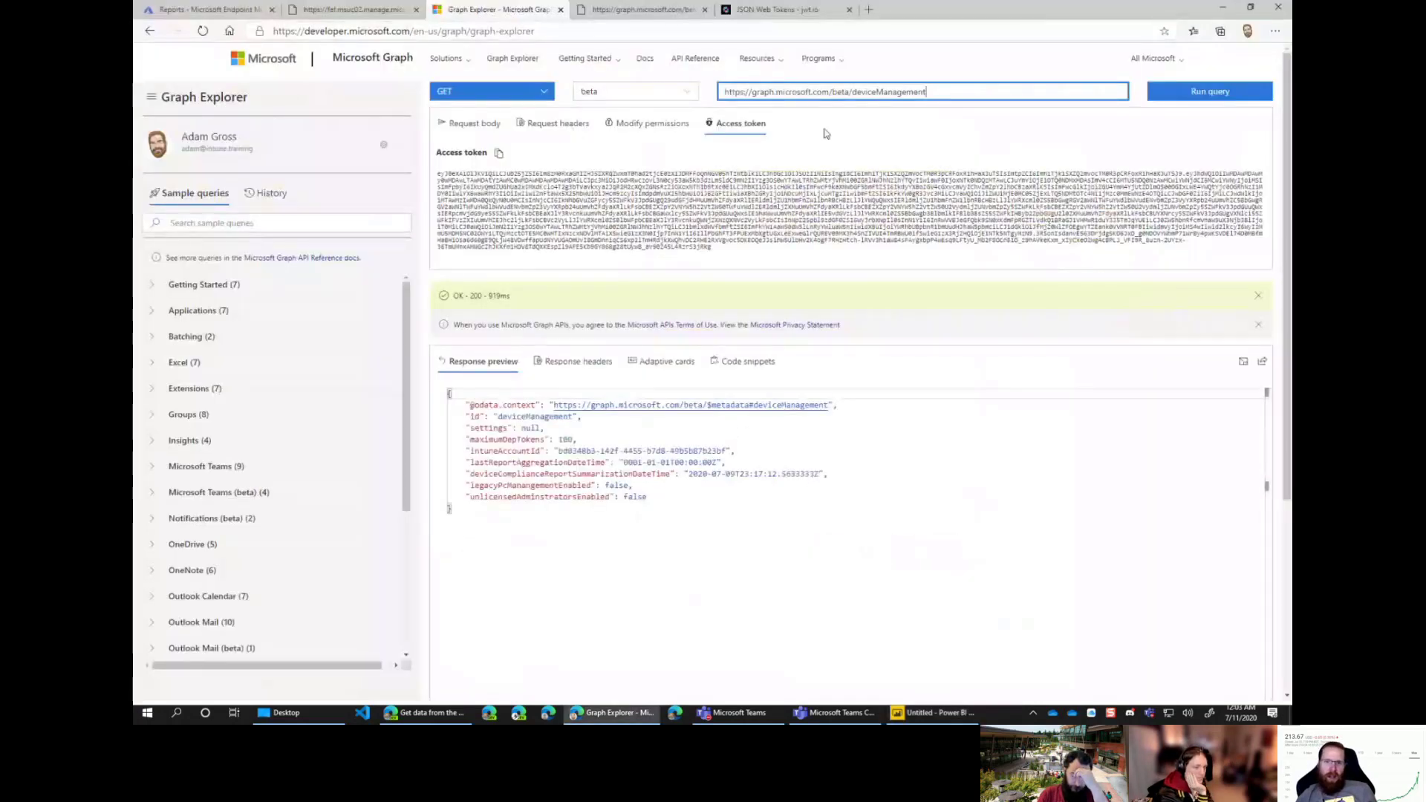
Step: Rerun the beta deviceManagement request, getting 200 OK, and look over the JSON response
key(ctrl+a)
key(Return)
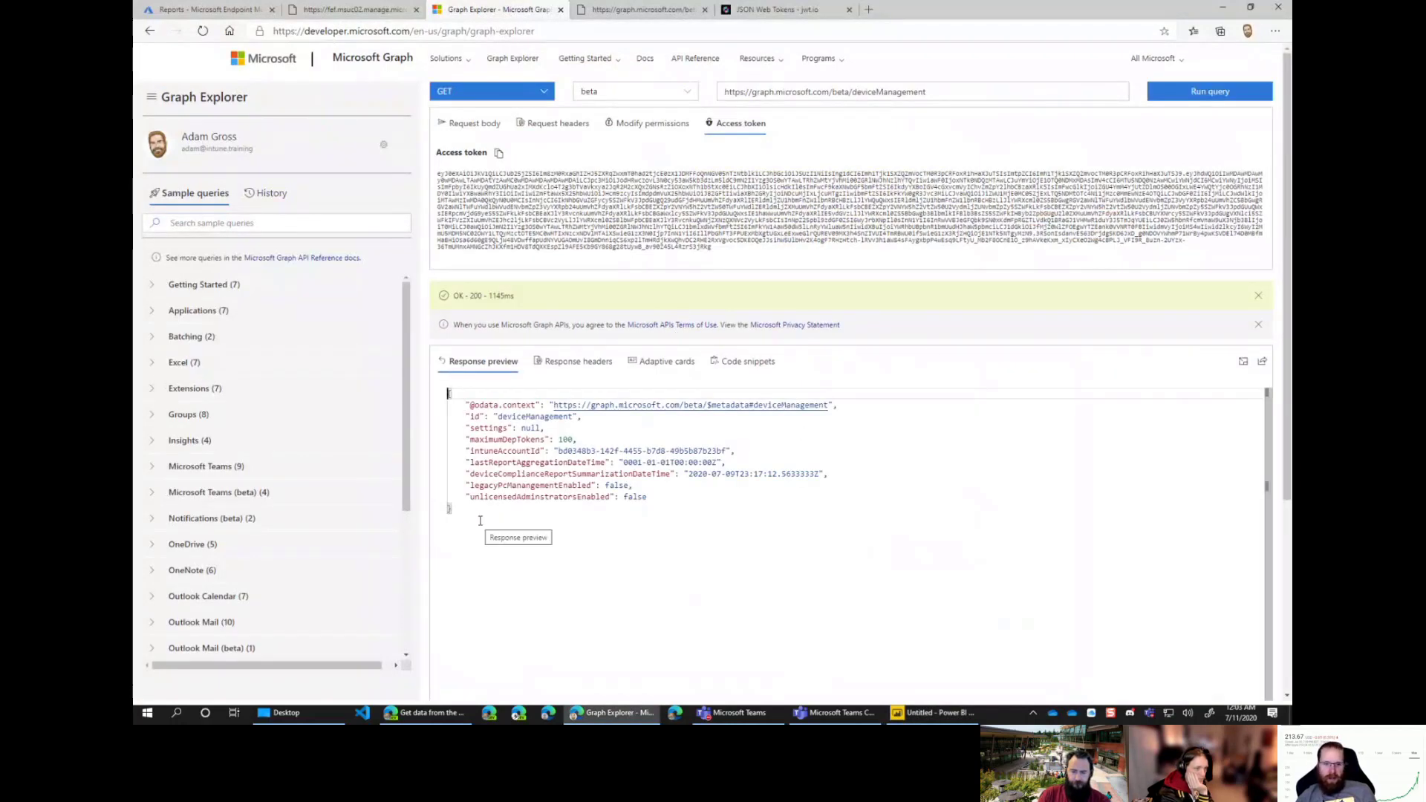
drag(505, 511, 445, 401)
click(546, 515)
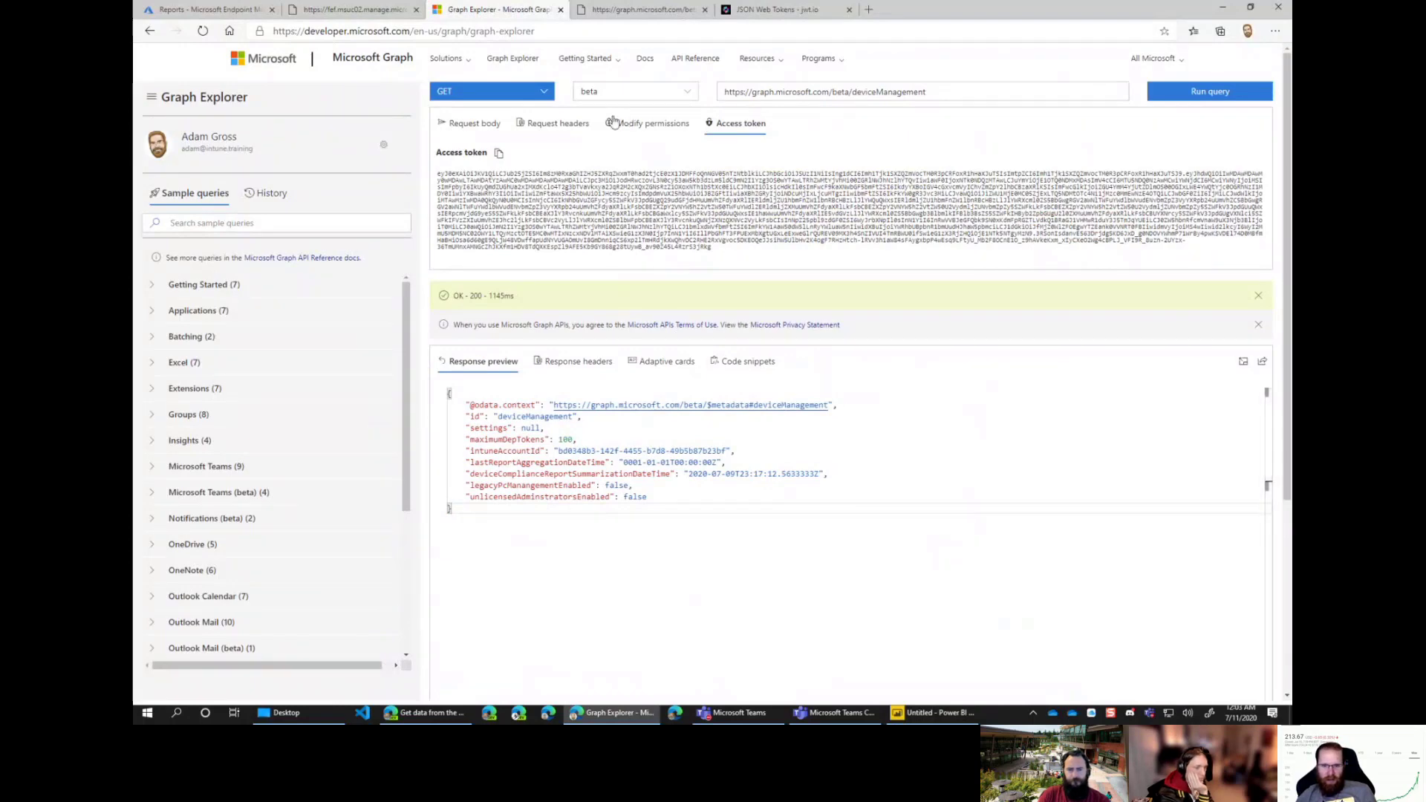
click(898, 93)
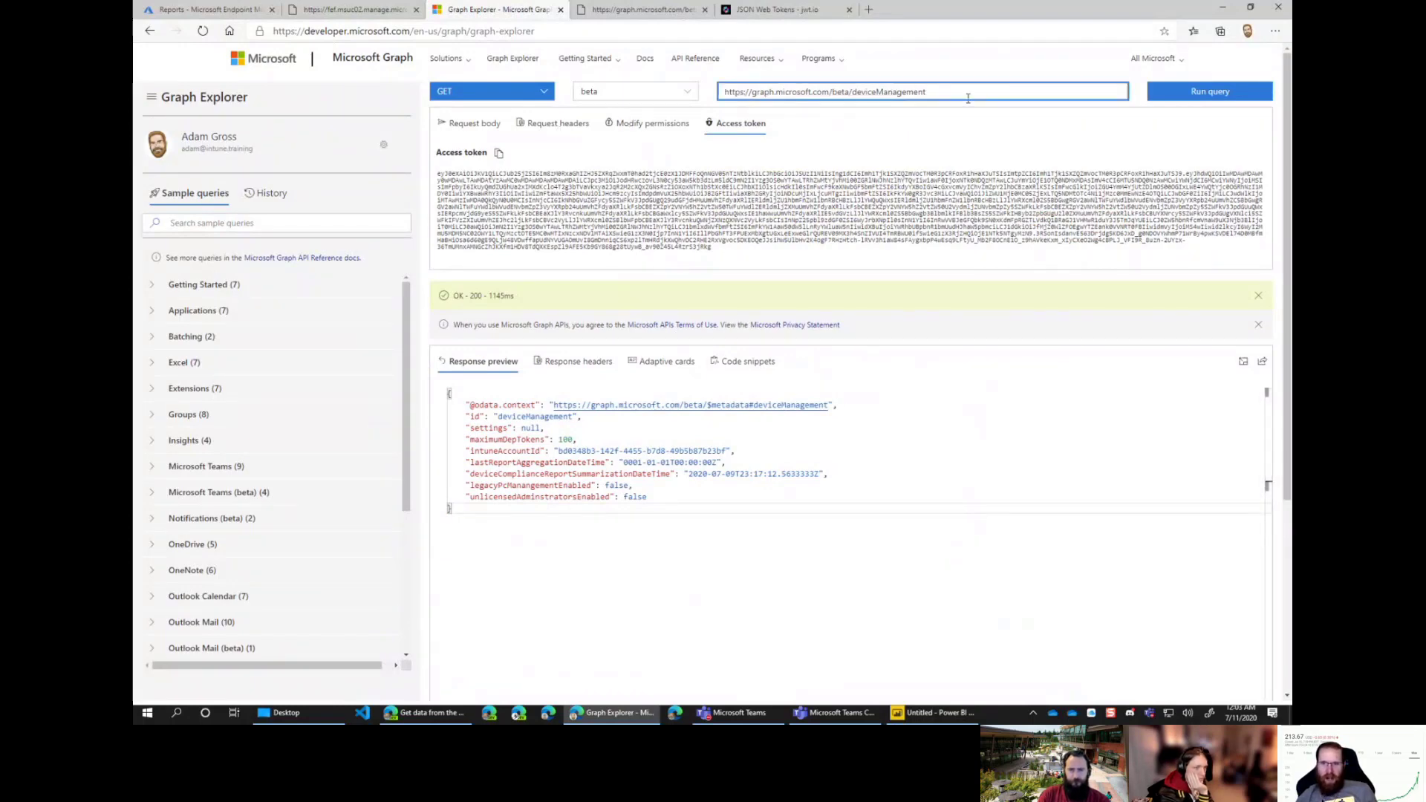
drag(967, 98, 640, 89)
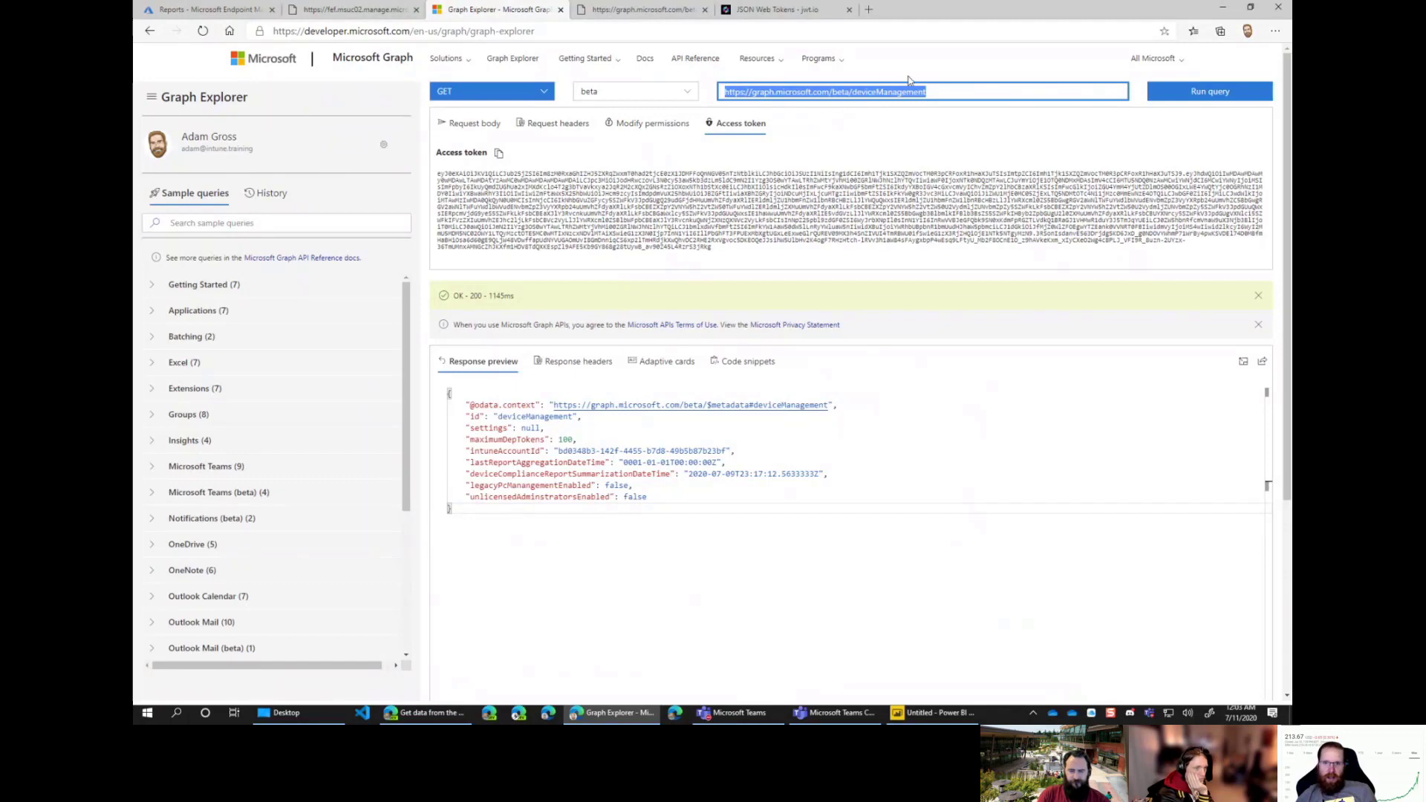
click(933, 91)
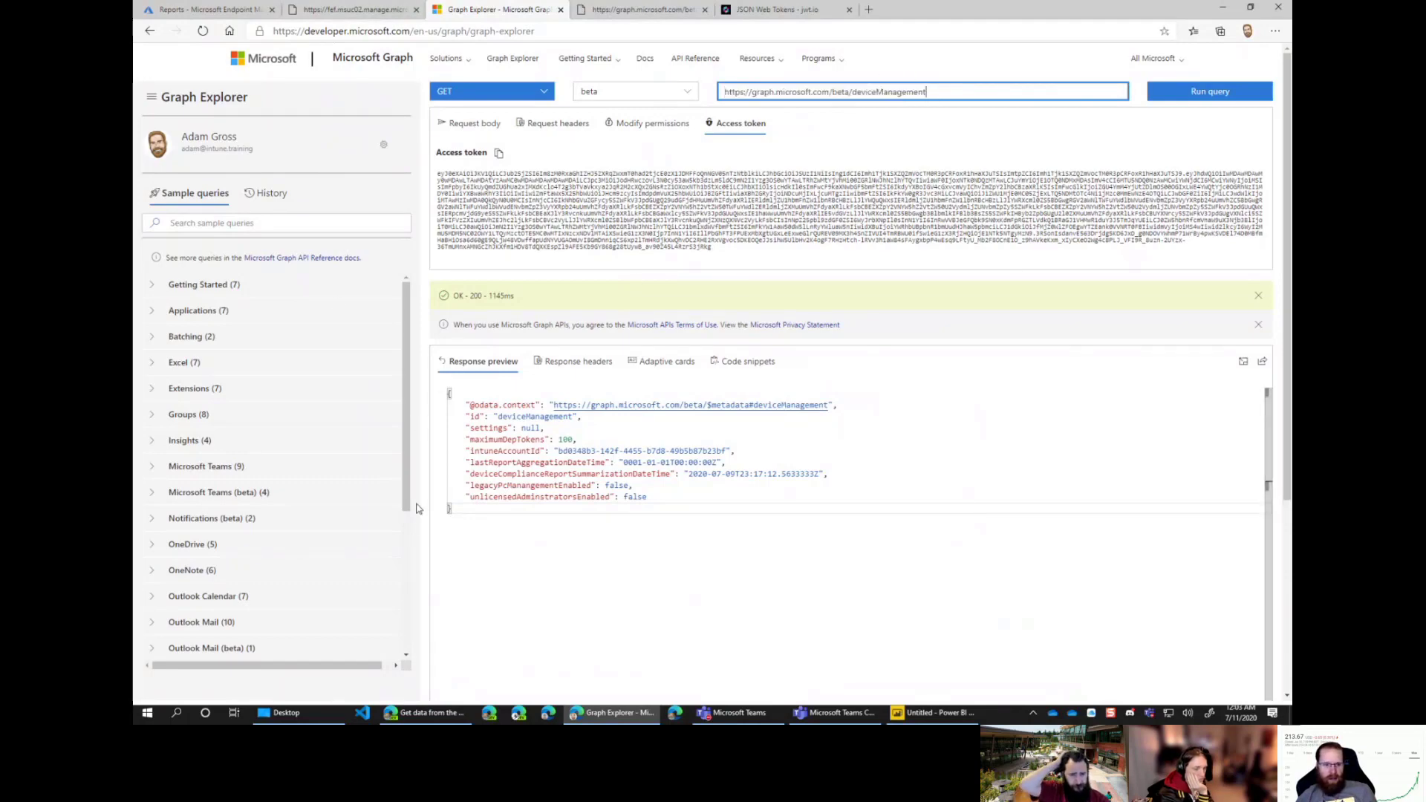
Step: Navigate from the Endpoint Manager home page to the Reports area's Data warehouse page
click(214, 12)
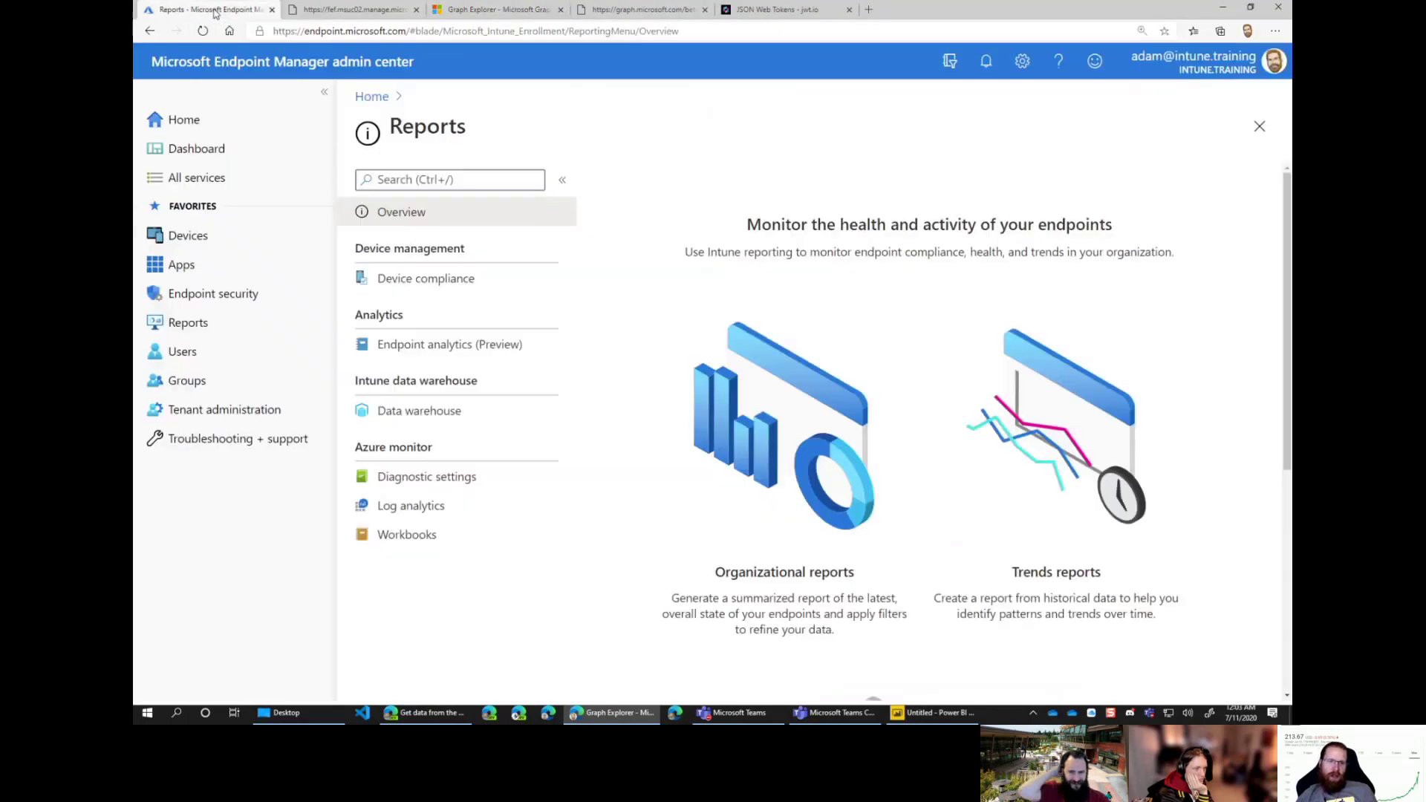
click(182, 125)
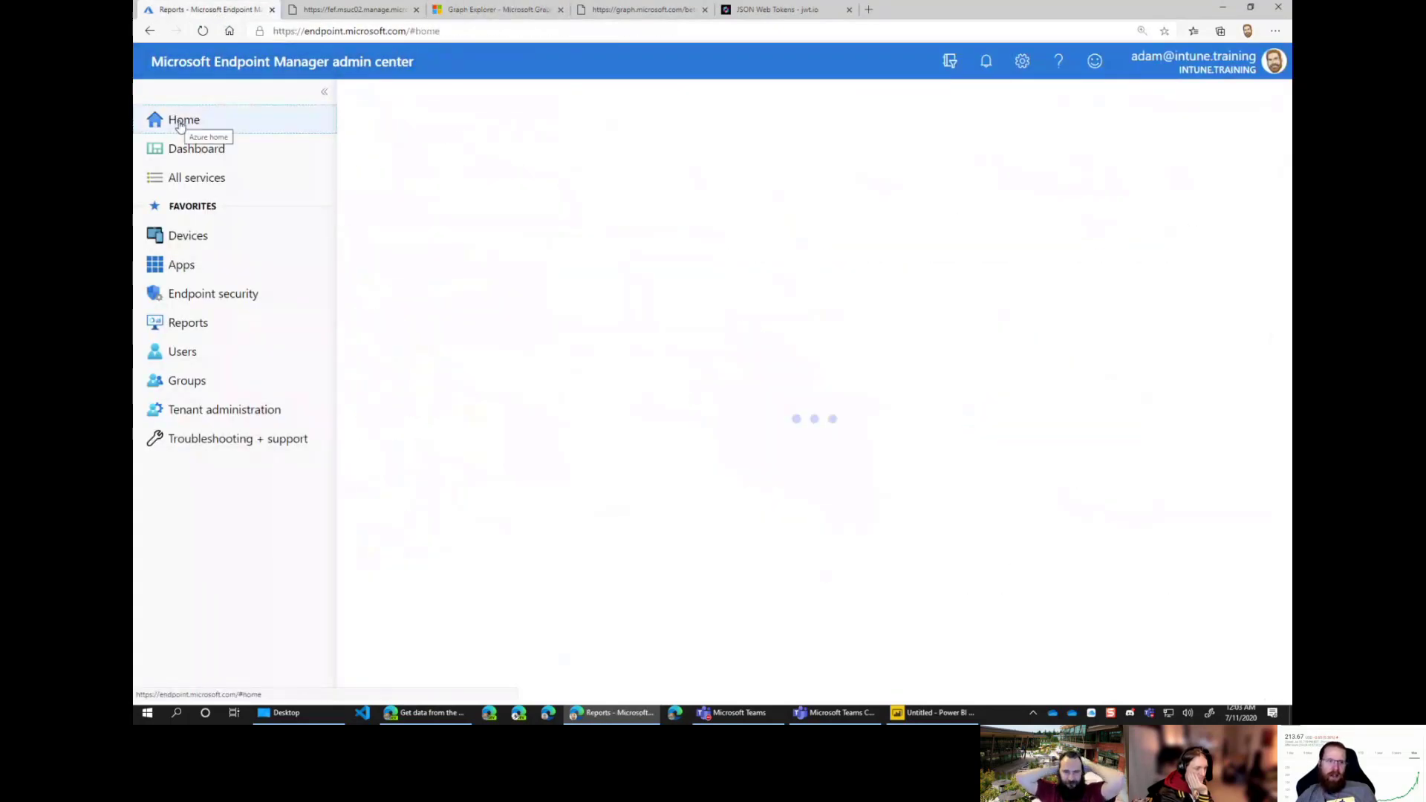
click(275, 29)
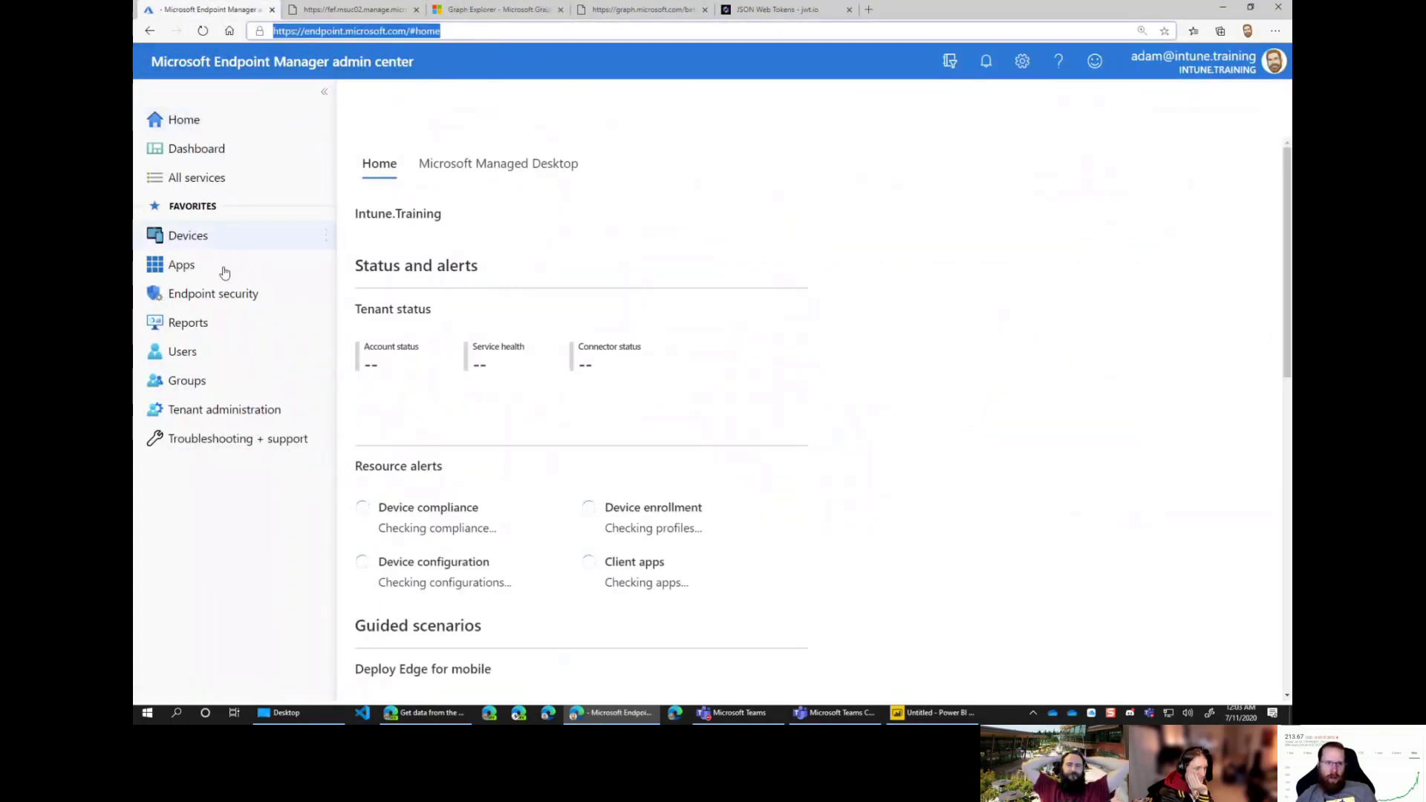
click(220, 327)
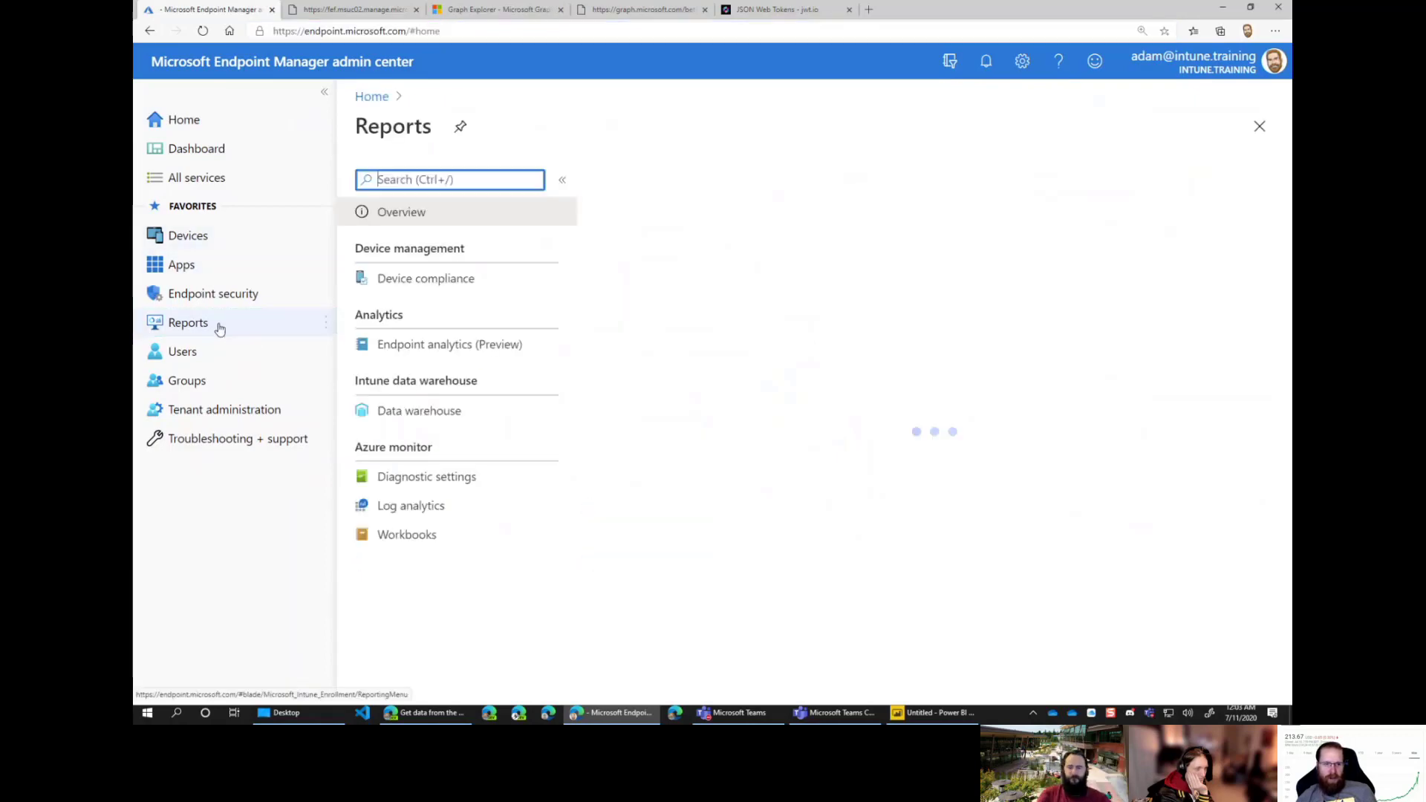
click(420, 413)
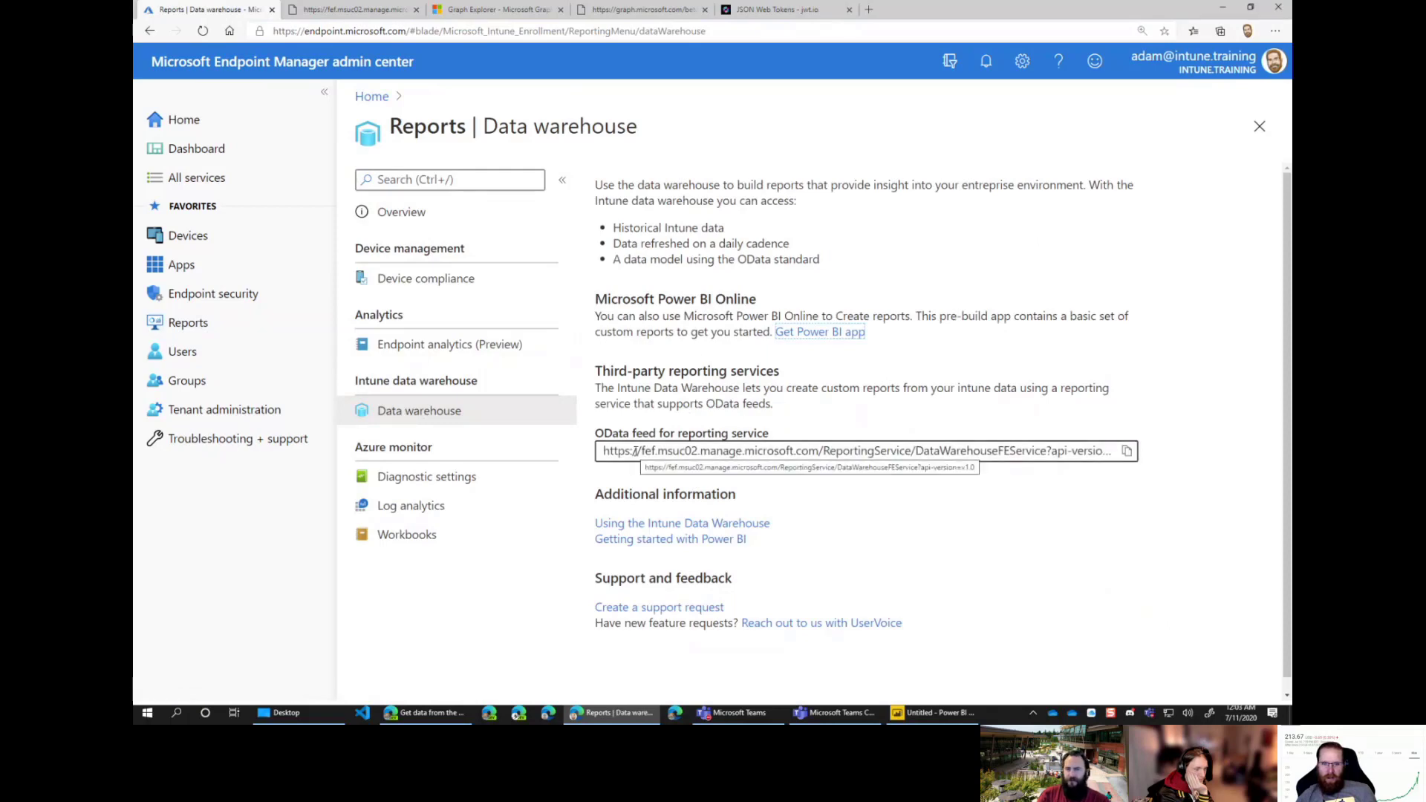
Step: Open Endpoint analytics and start data collection for all cloud-managed devices
click(502, 349)
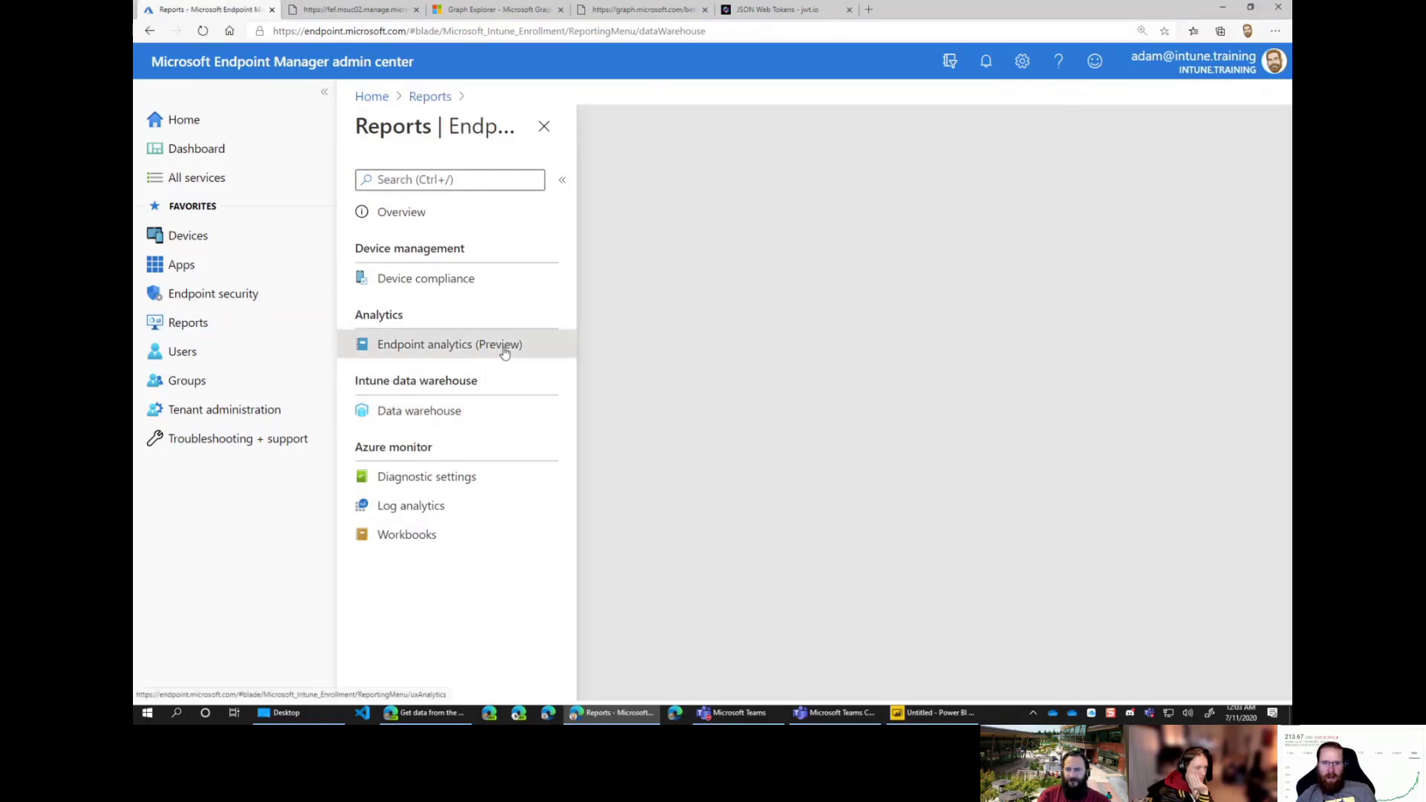
scroll(924, 535, down, 2)
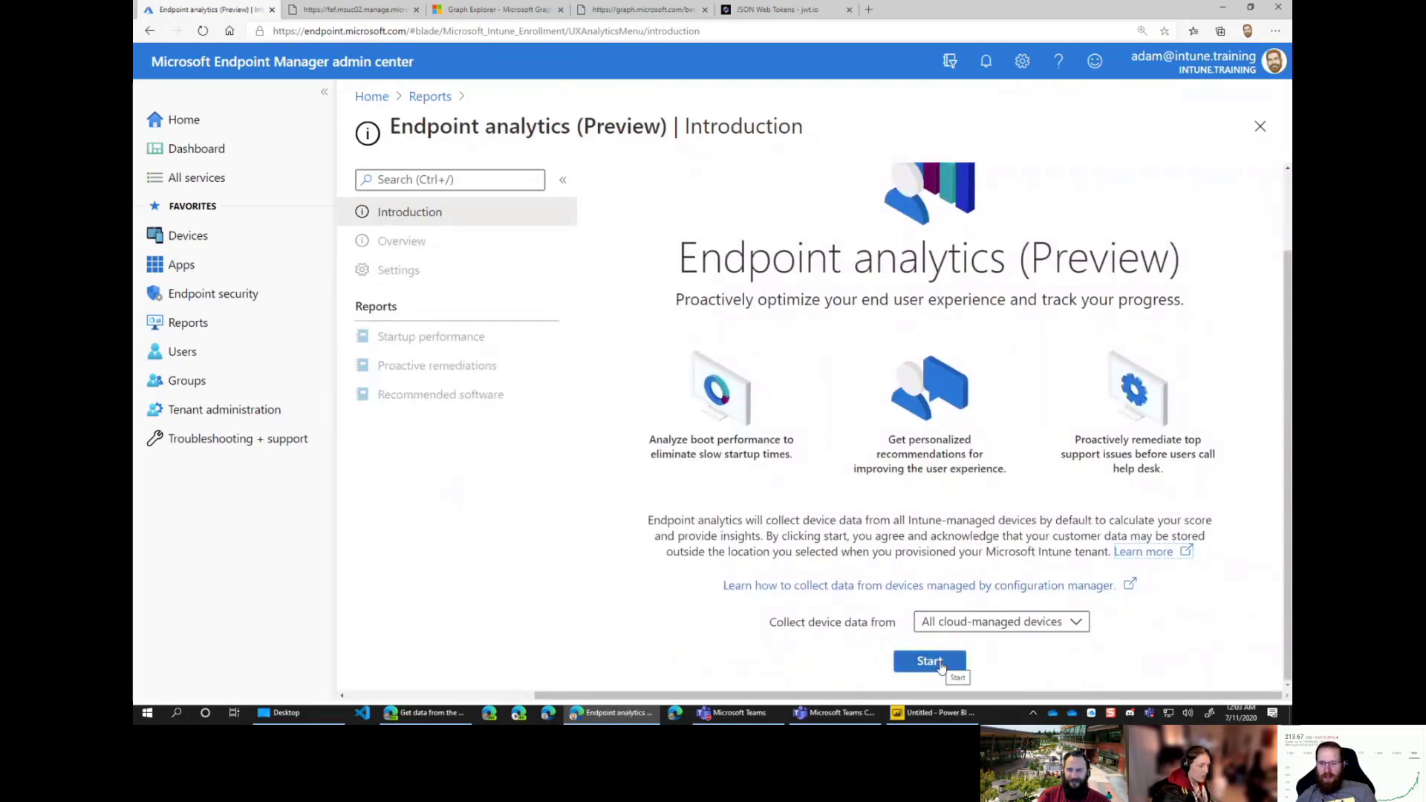
click(941, 666)
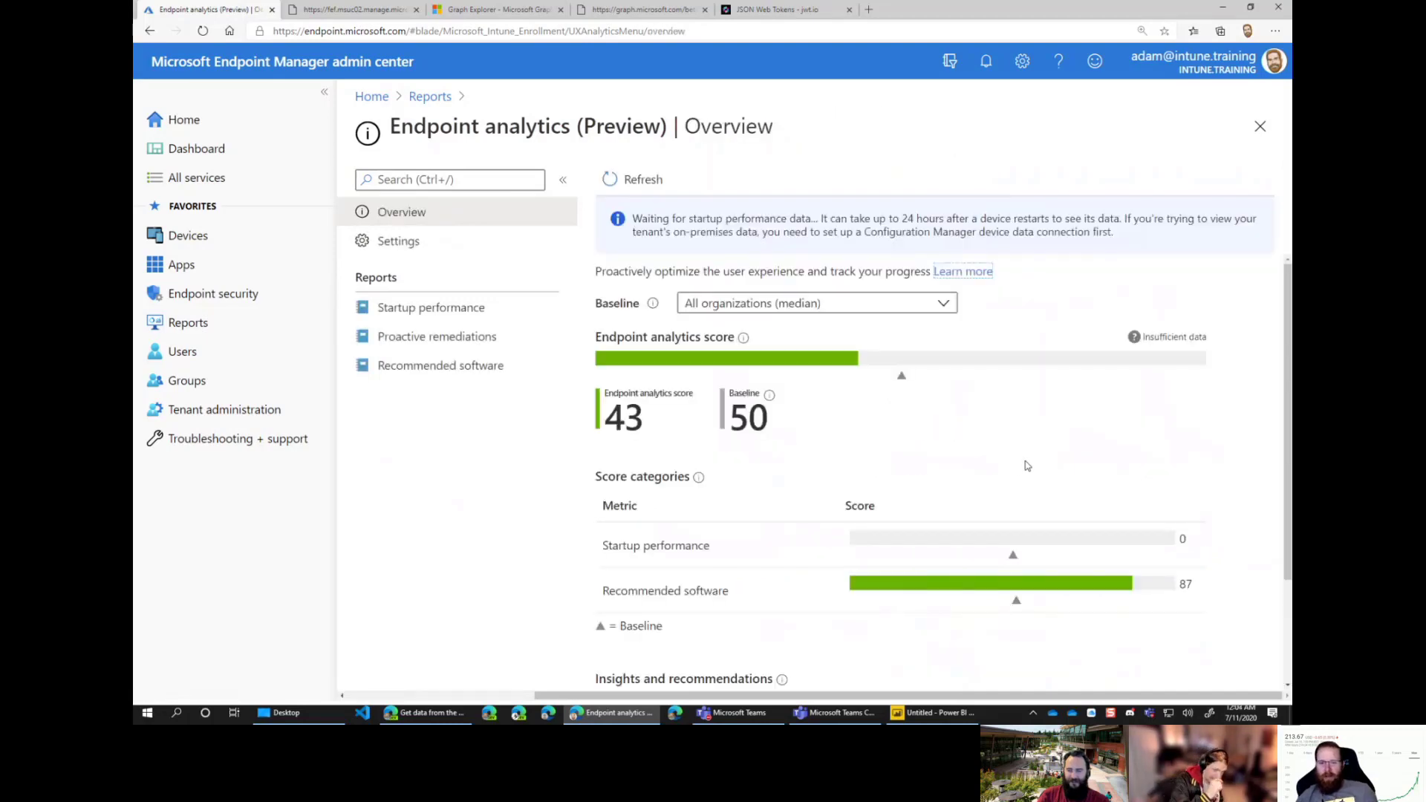
scroll(950, 440, down, 2)
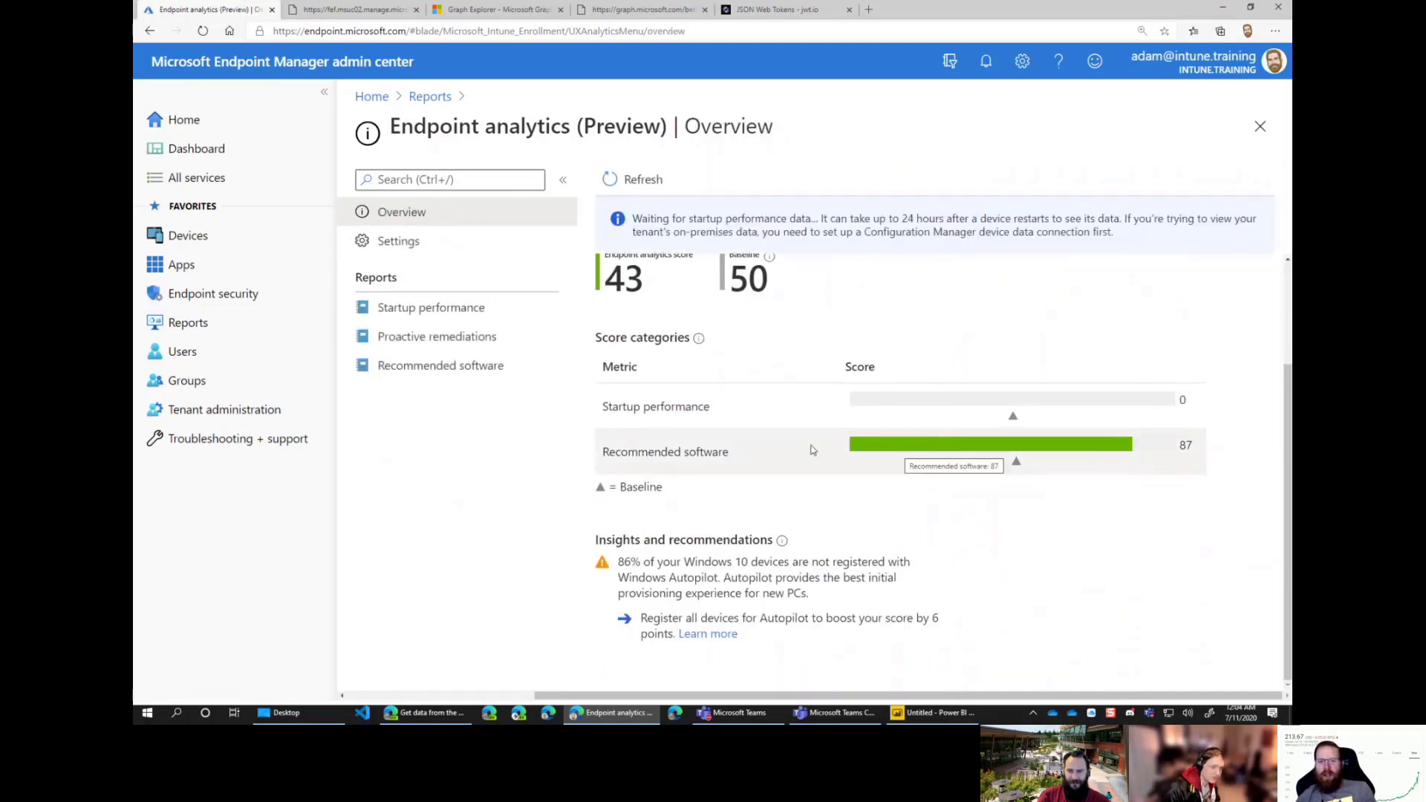
scroll(668, 416, up, 2)
Step: Browse Startup performance's model and device views and the settings, then return to Reports
click(445, 309)
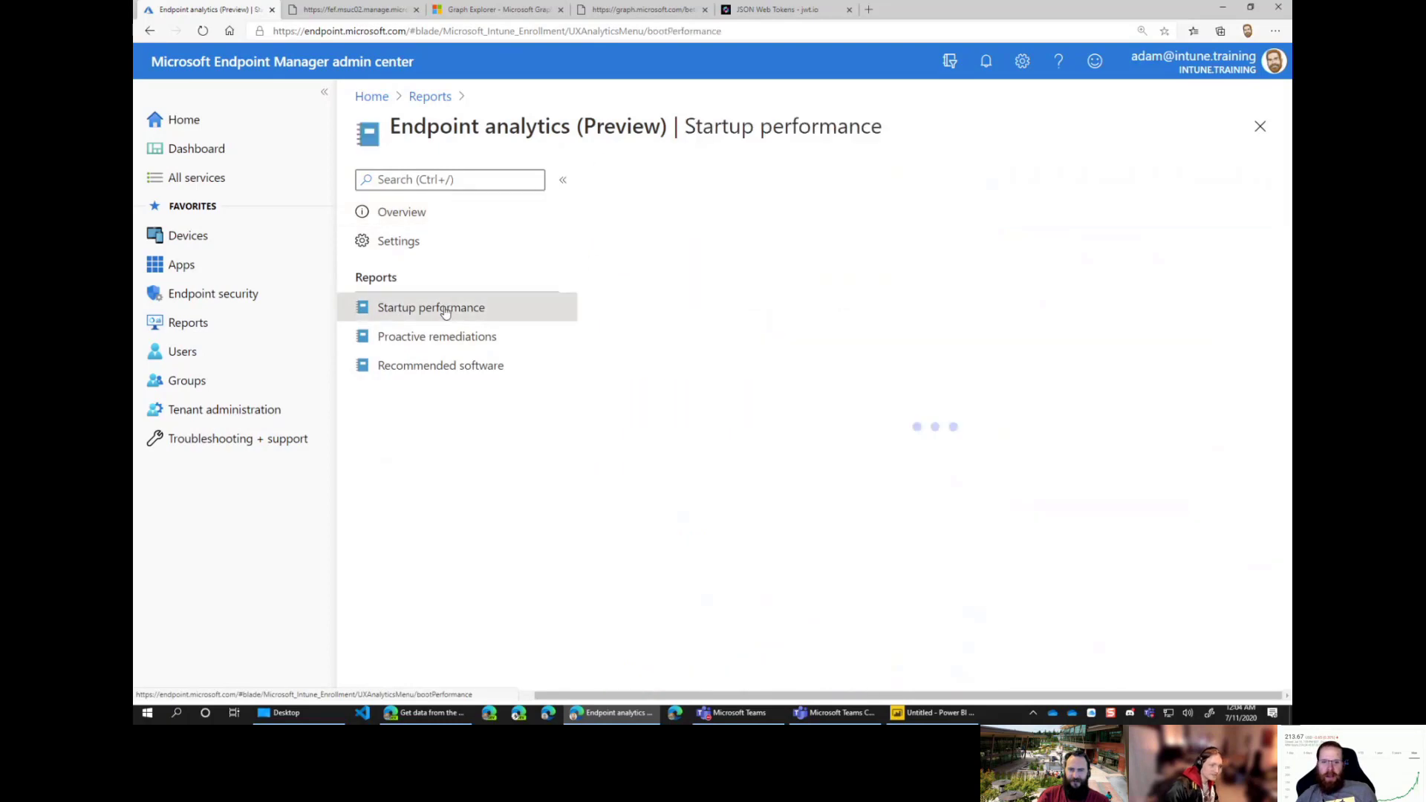
click(757, 236)
click(890, 194)
click(651, 191)
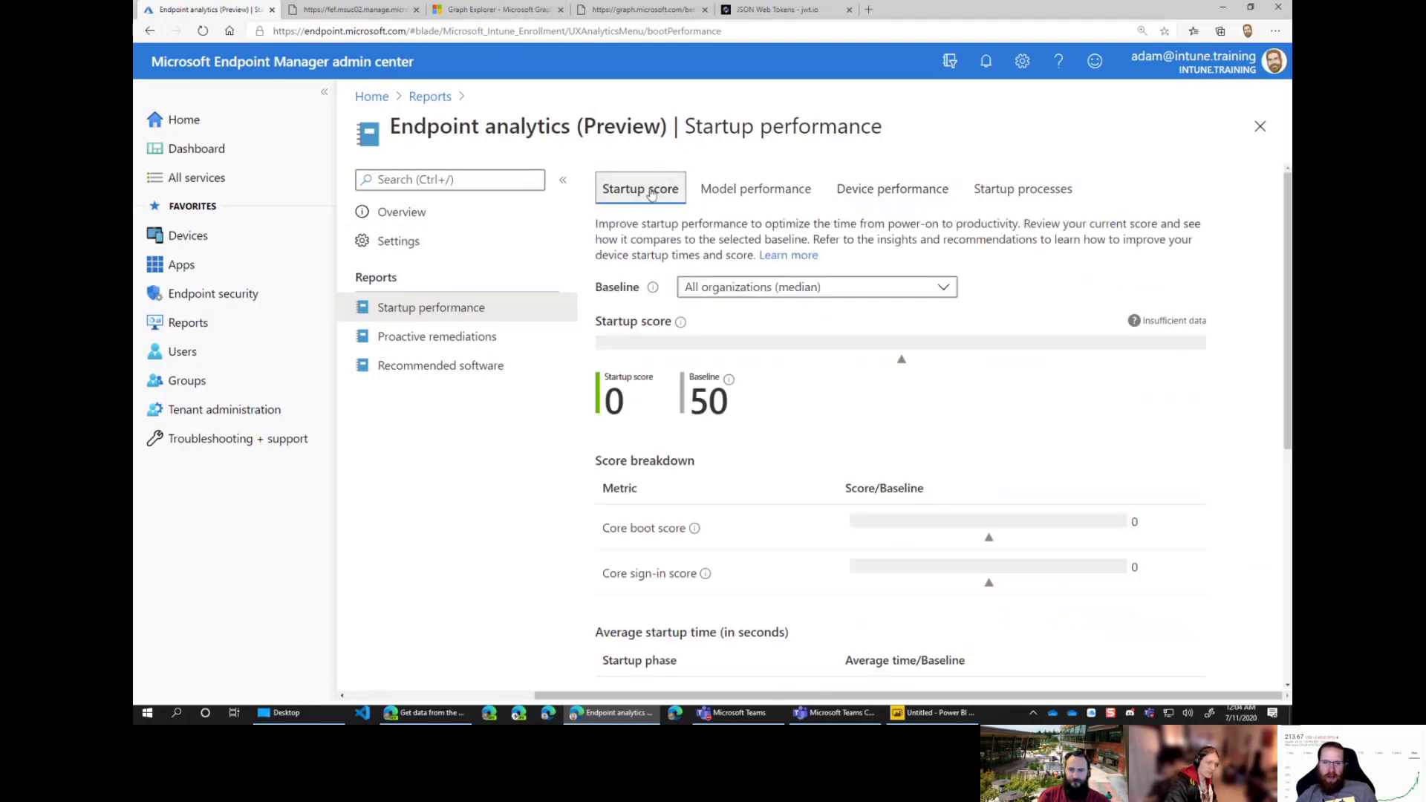
click(382, 240)
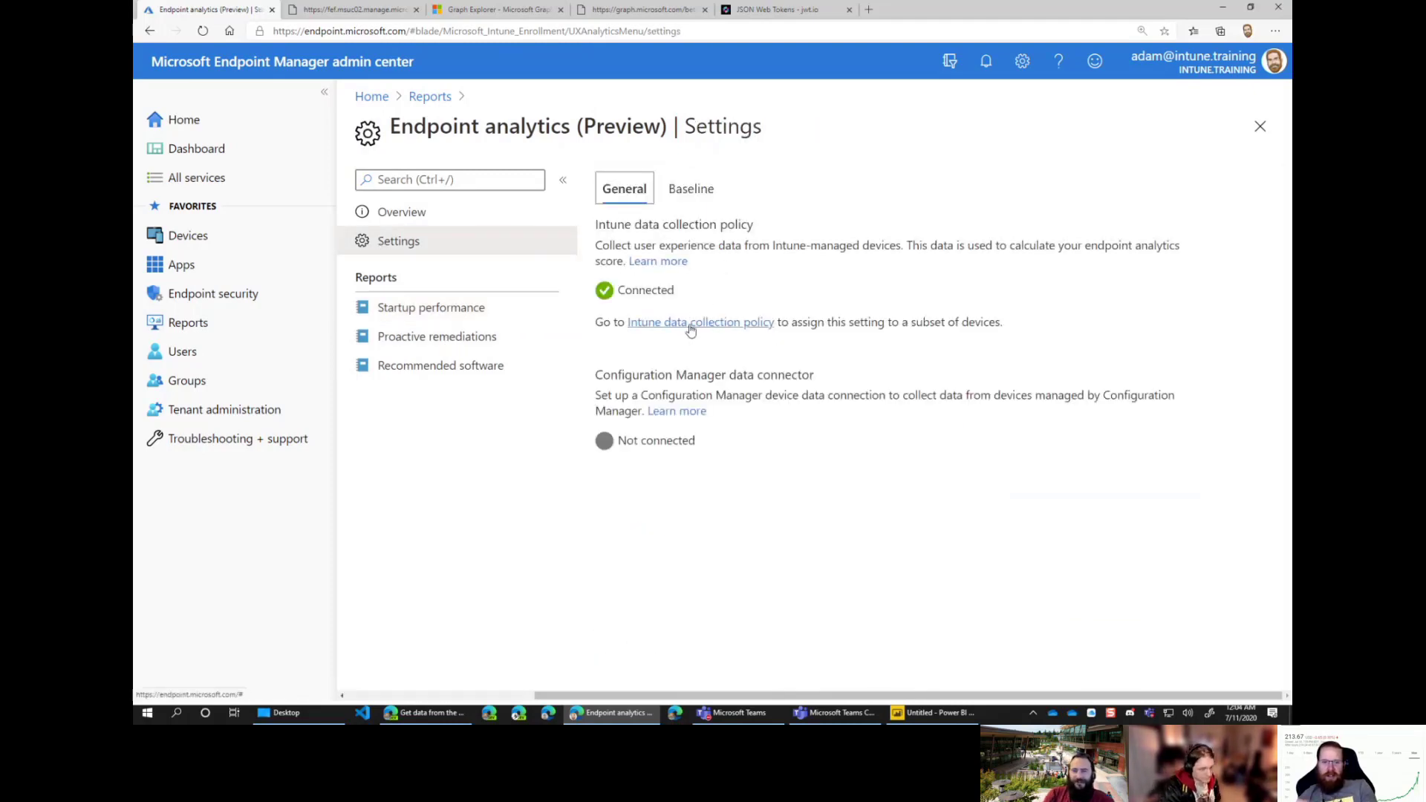
click(223, 295)
click(195, 324)
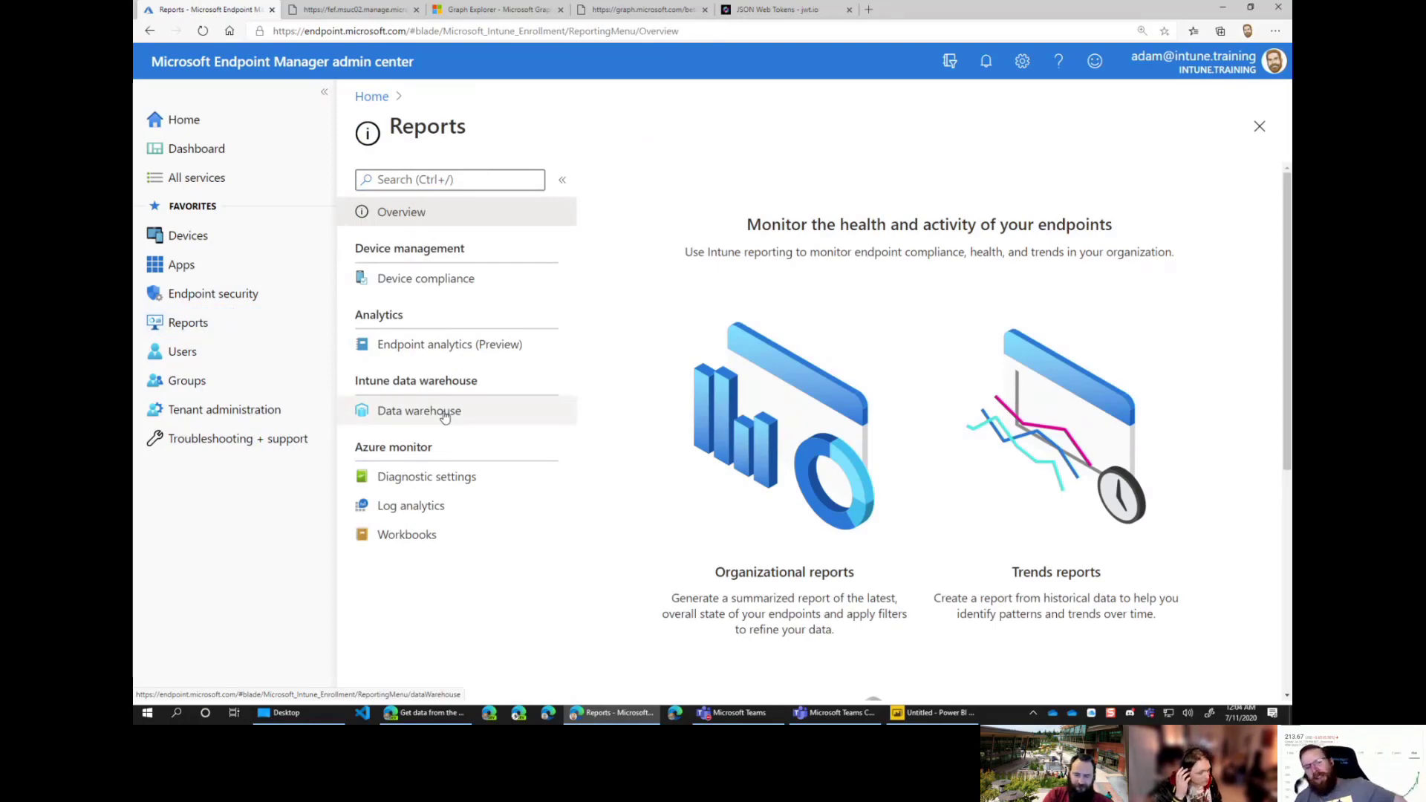
Step: Open the Data warehouse page and copy its OData feed URL
click(444, 414)
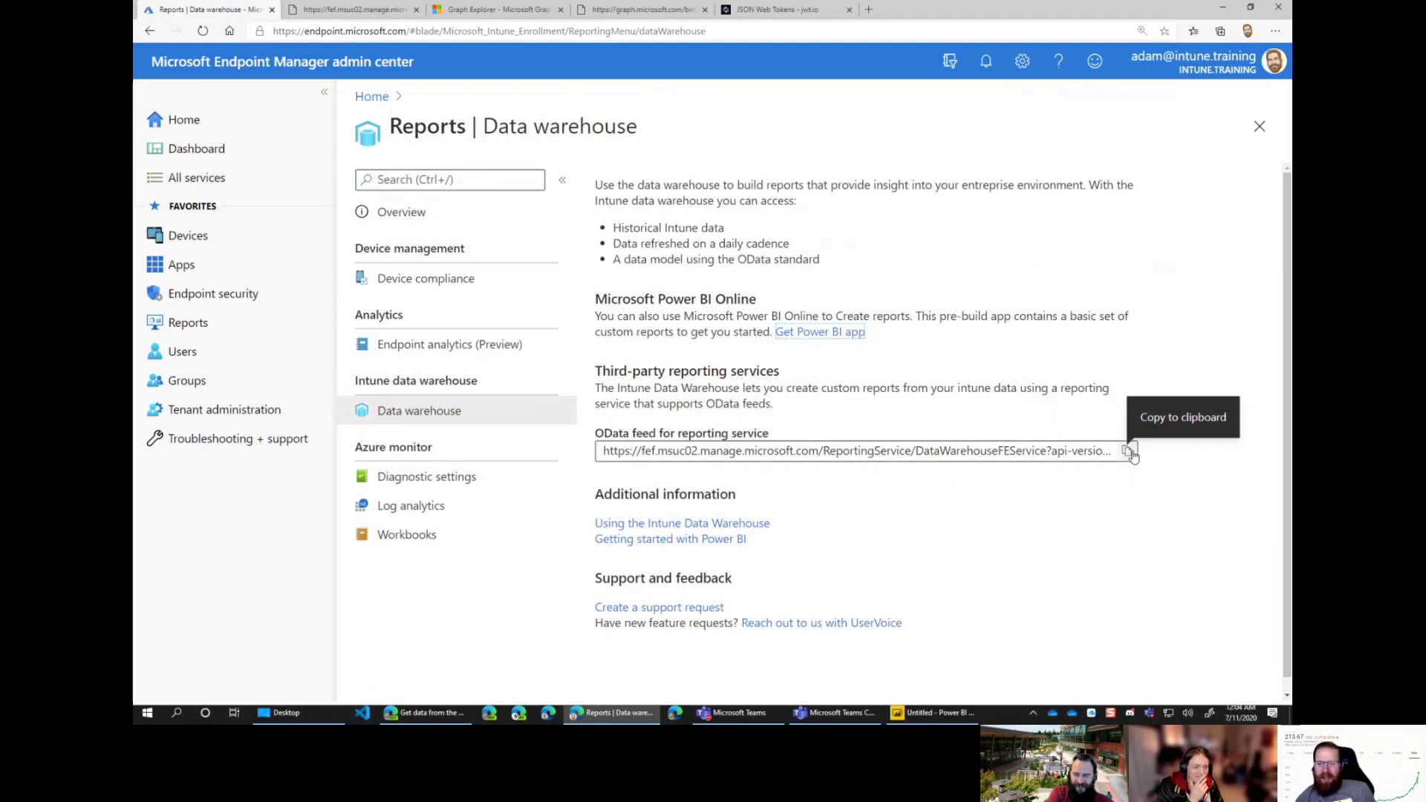
click(1128, 451)
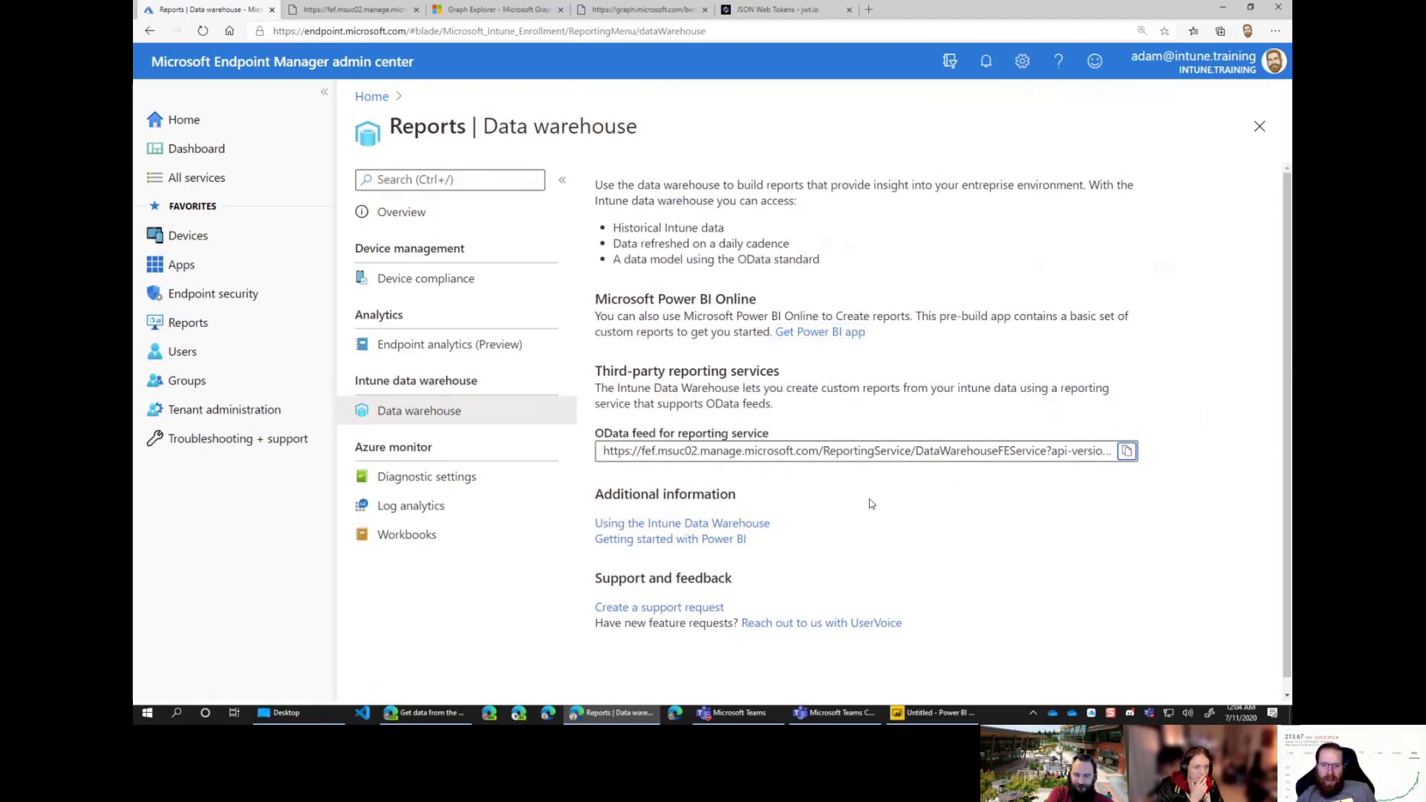
drag(595, 433, 765, 435)
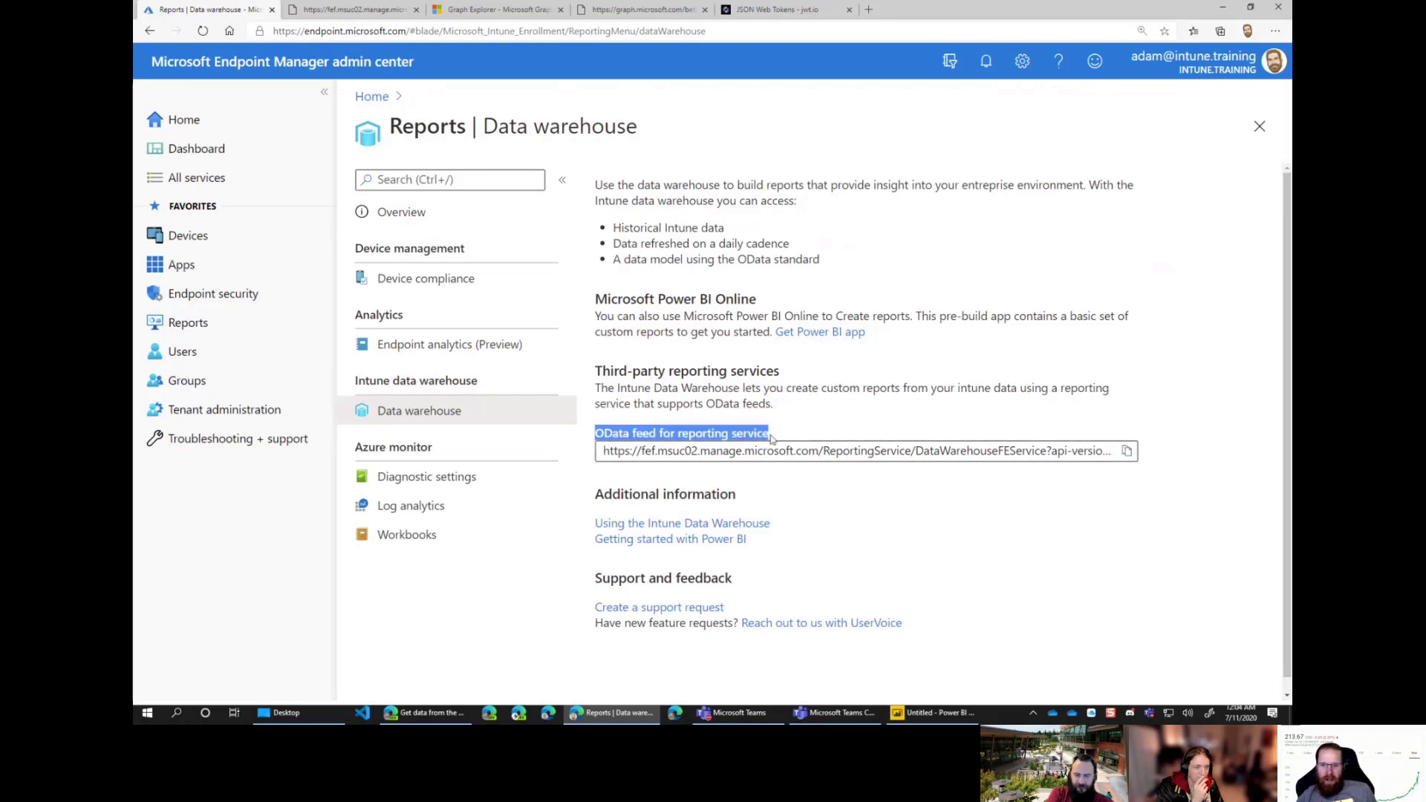
Step: Read the Power BI Online and third-party reporting text, then switch to Power BI Desktop
click(661, 300)
drag(592, 298, 821, 358)
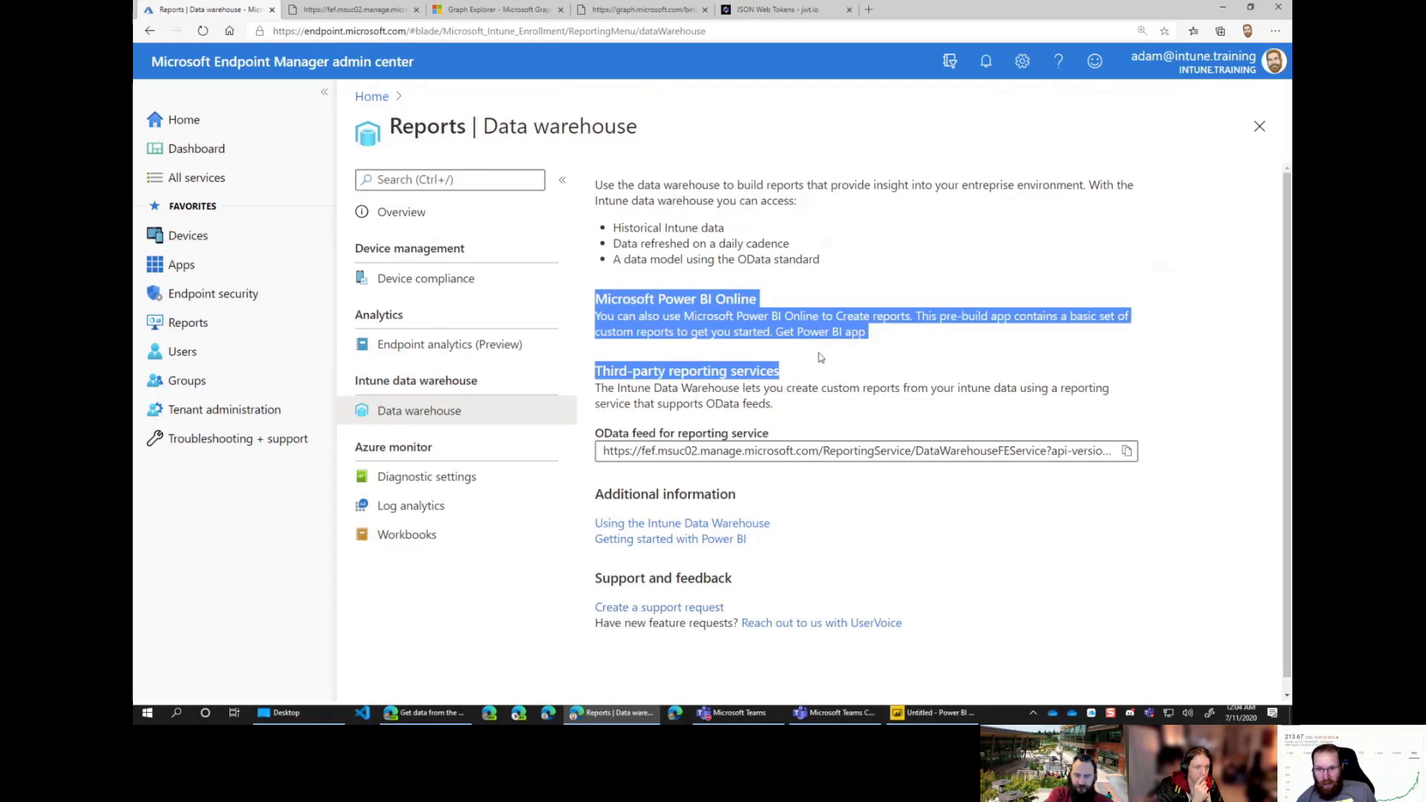
click(929, 364)
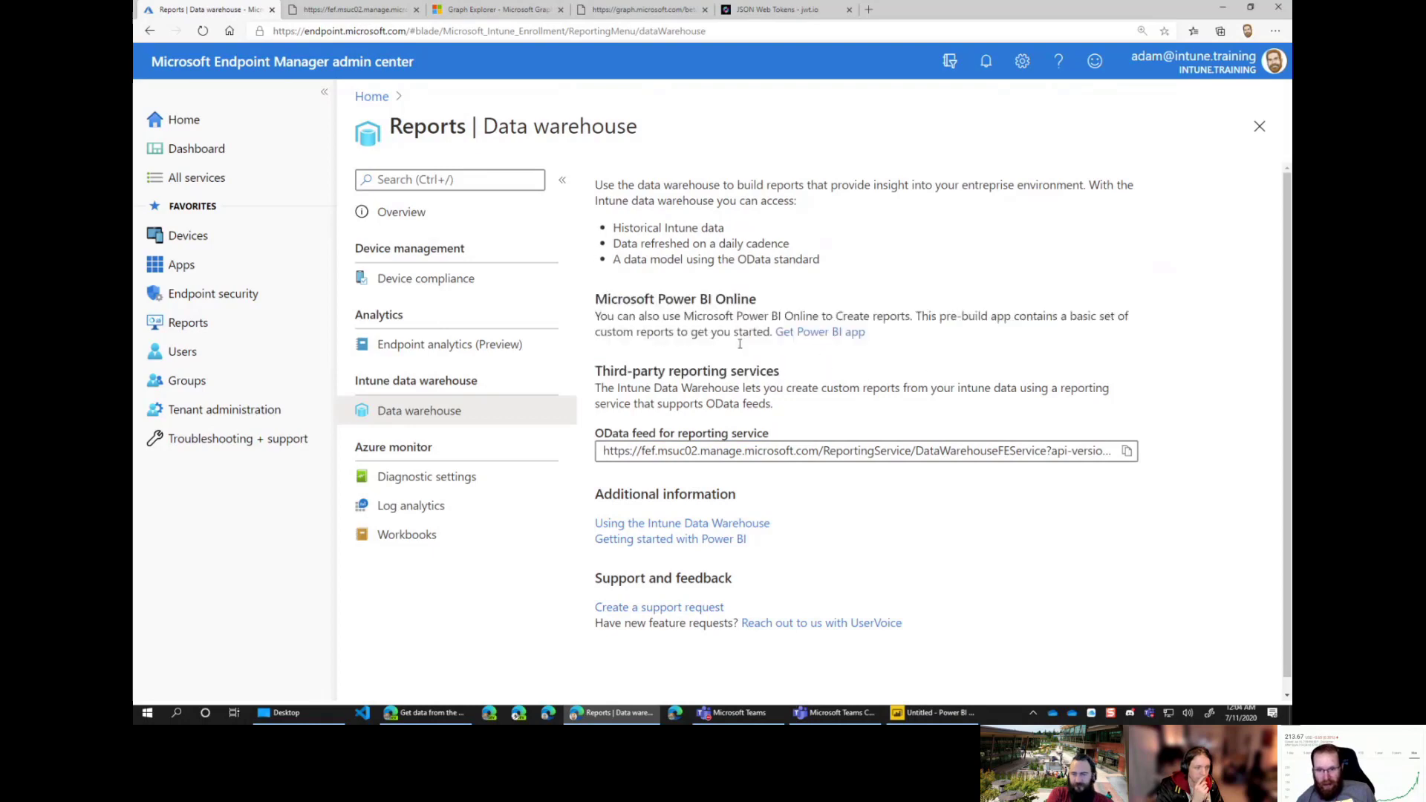
click(932, 713)
Step: Start an OData feed connection and paste in the Intune Data Warehouse feed URL
click(247, 74)
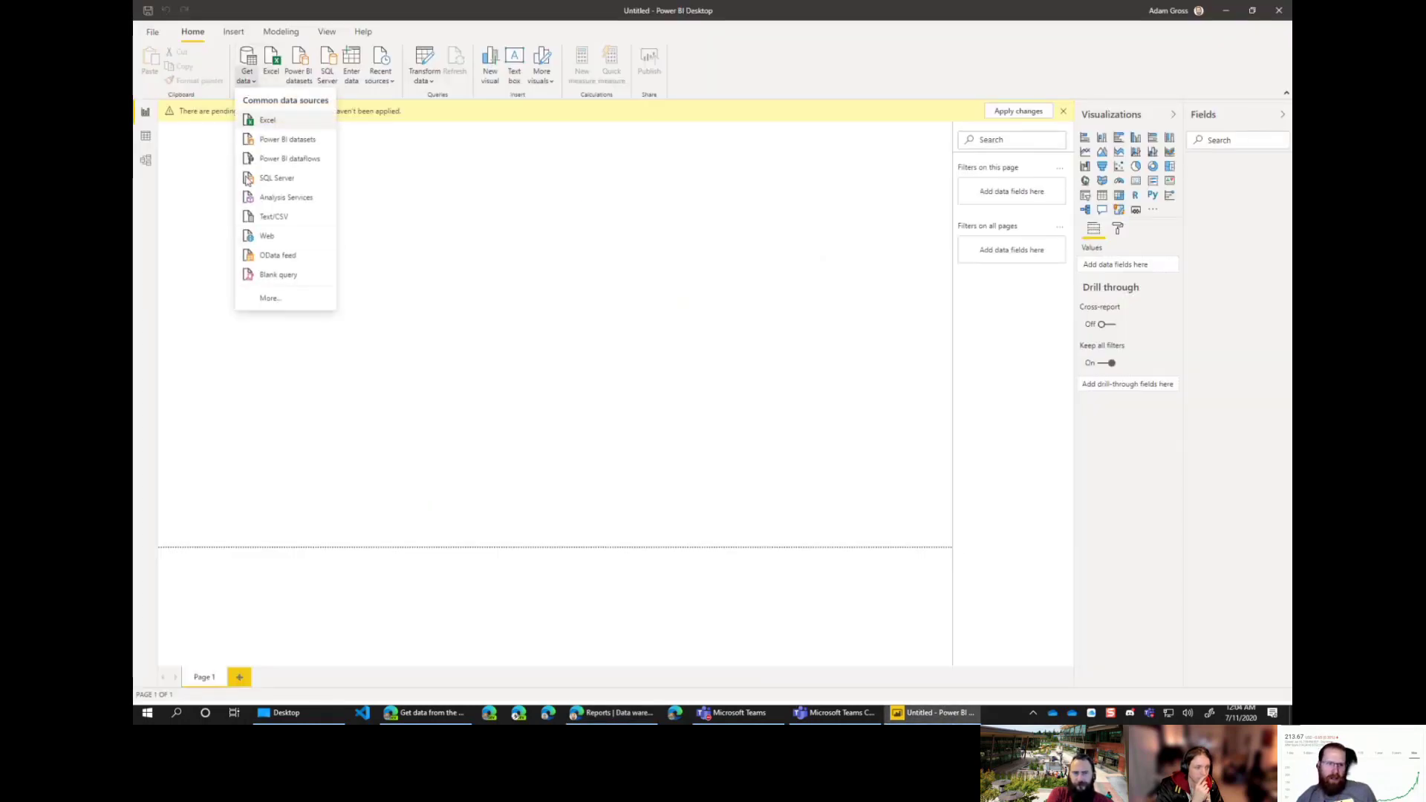
click(283, 256)
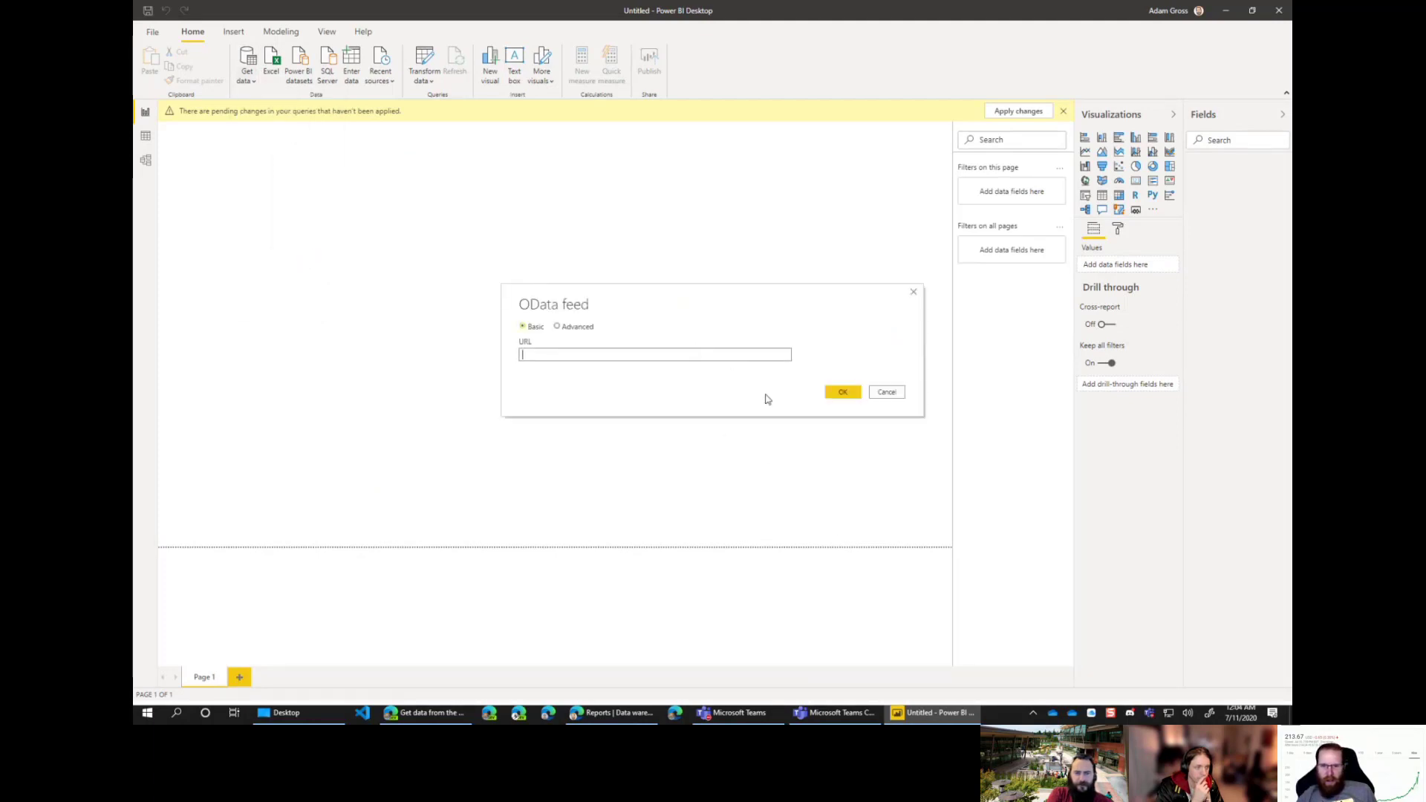
key(ctrl+v)
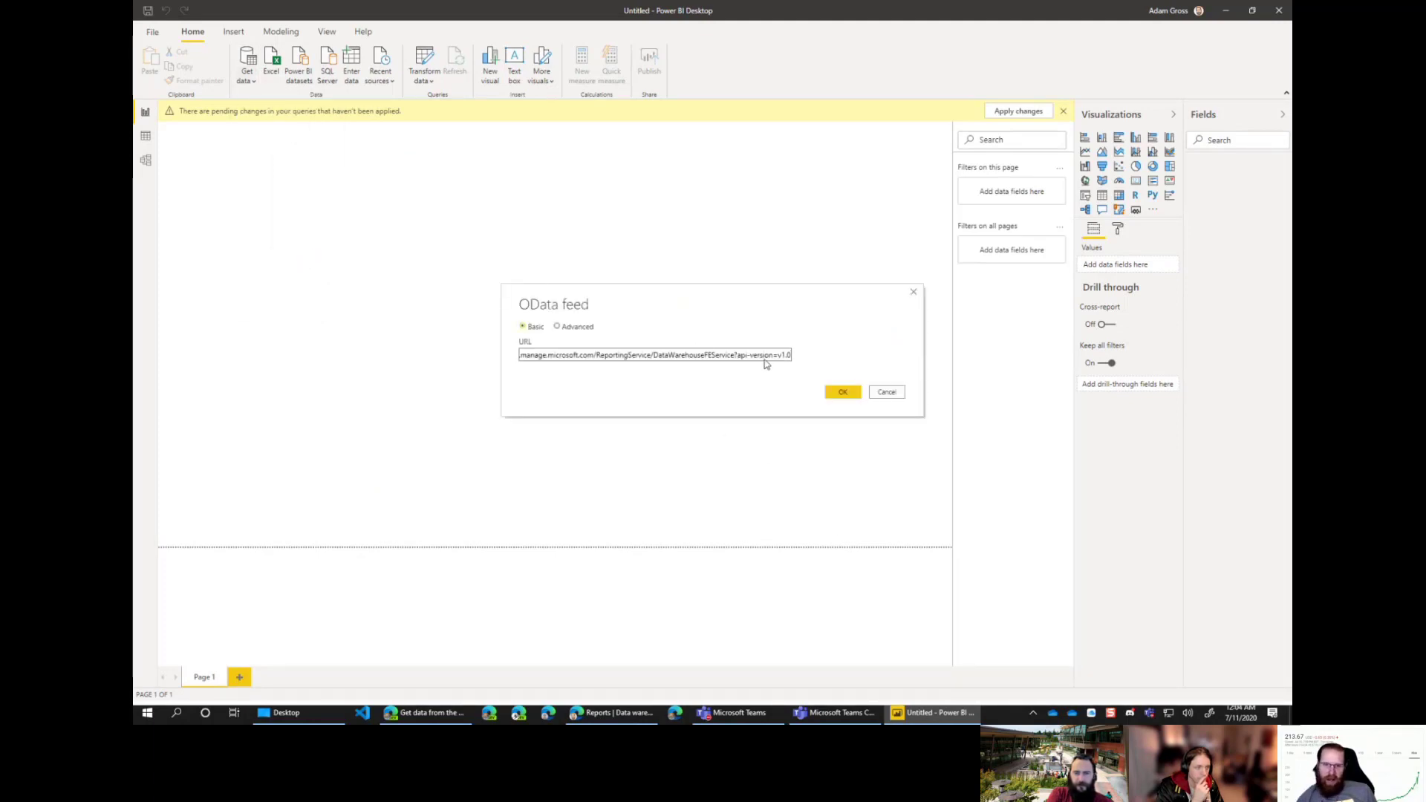
key(Home)
key(ctrl+a)
key(Home)
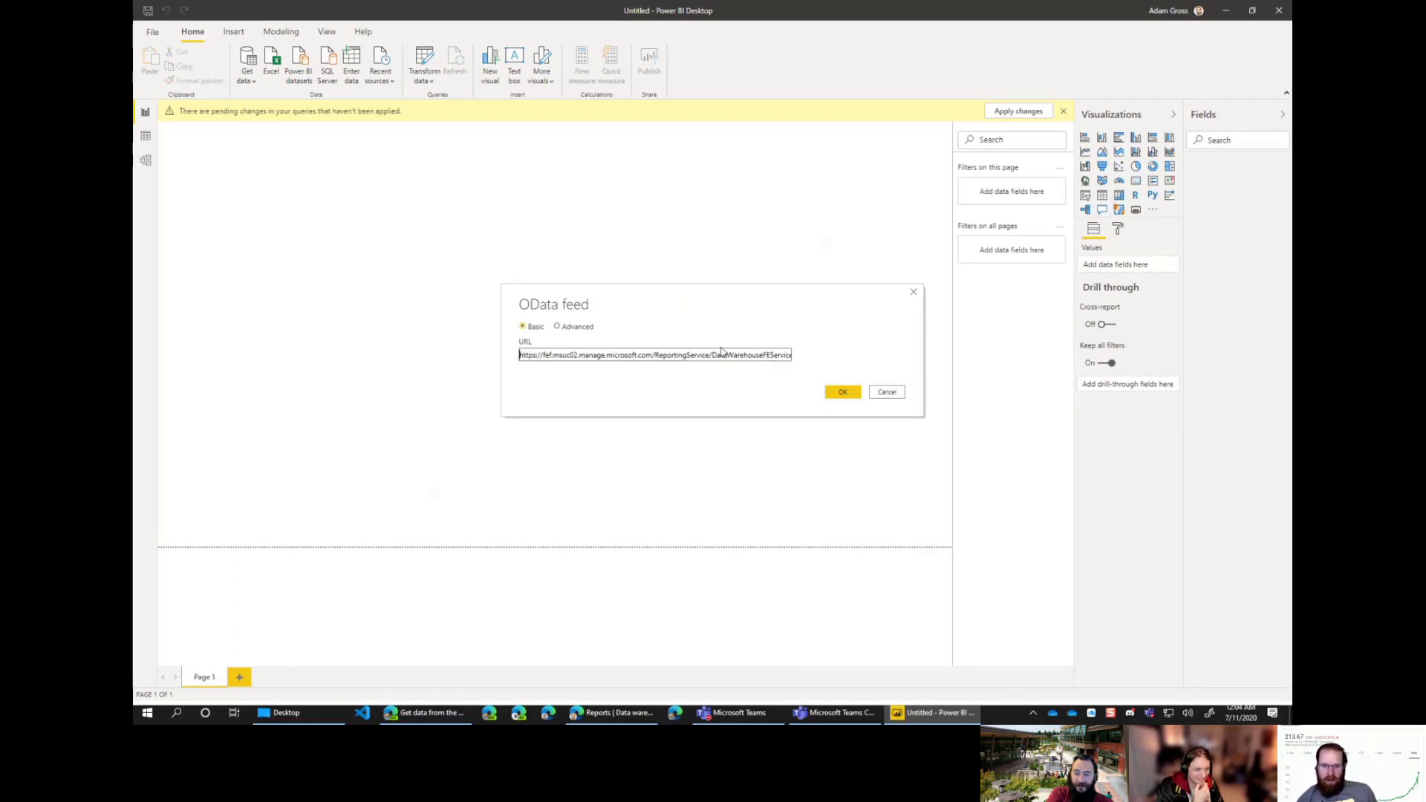
Step: Search Bing for 'odata', read the Open Data Protocol description, and return to Power BI
click(610, 713)
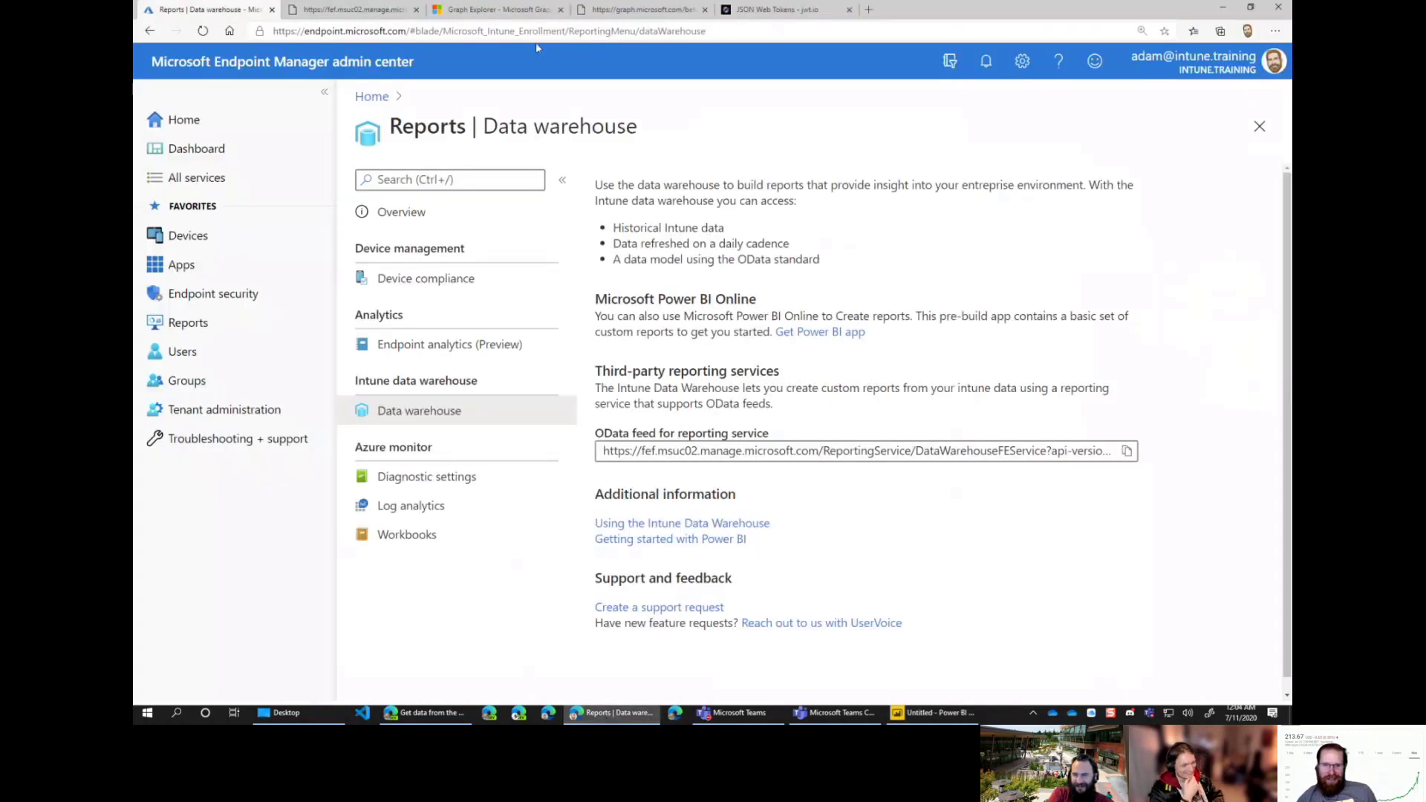
click(868, 9)
text(odata)
key(Return)
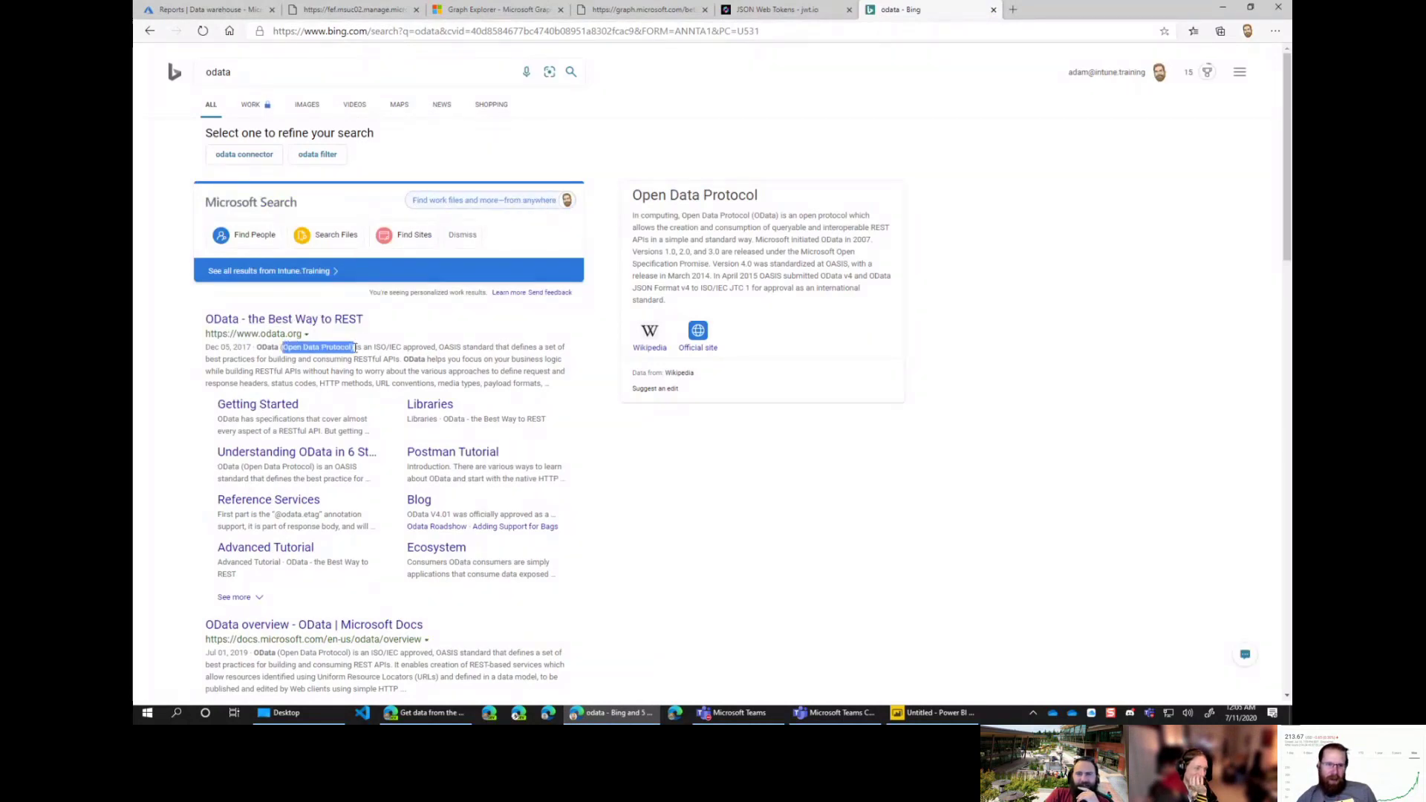
drag(355, 347, 553, 384)
click(339, 371)
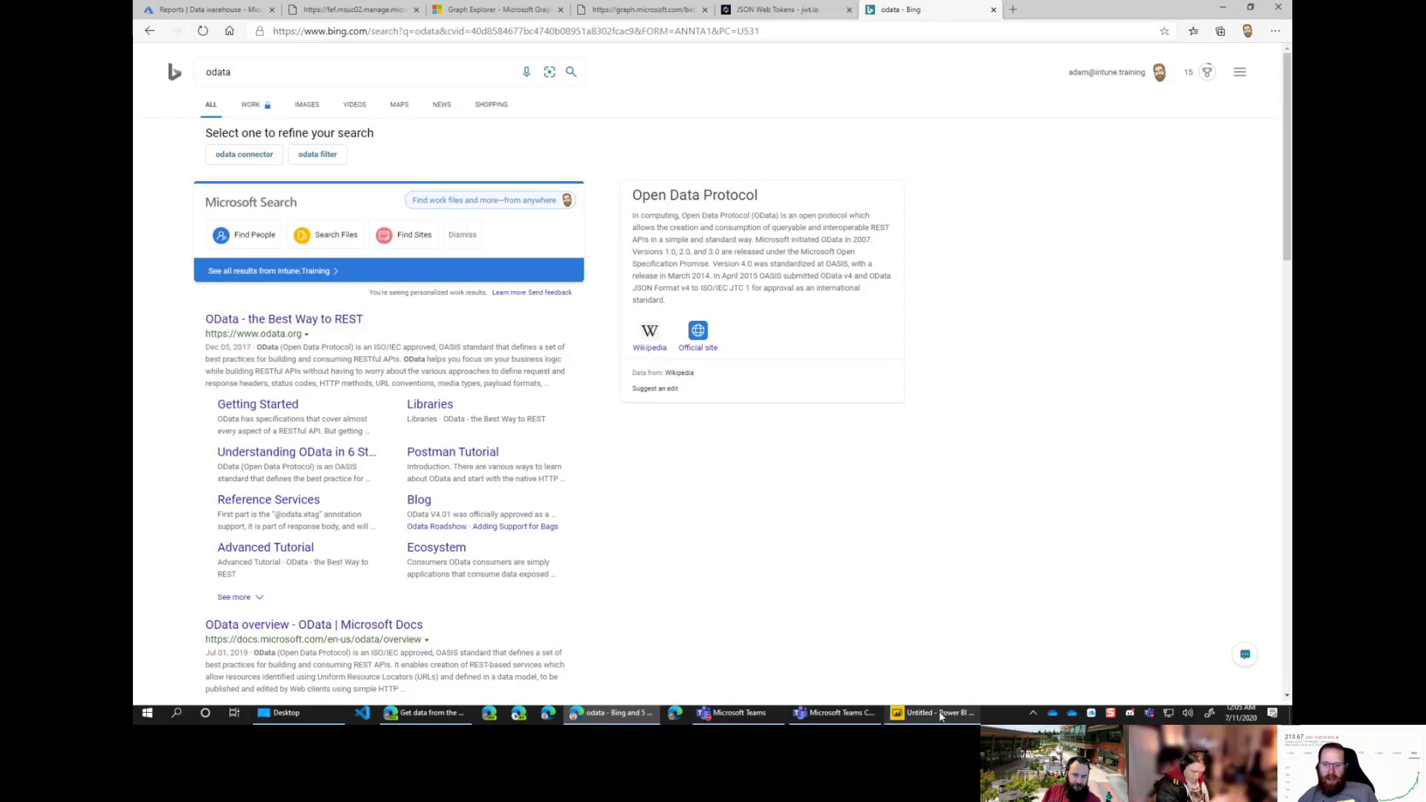
key(alt+Tab)
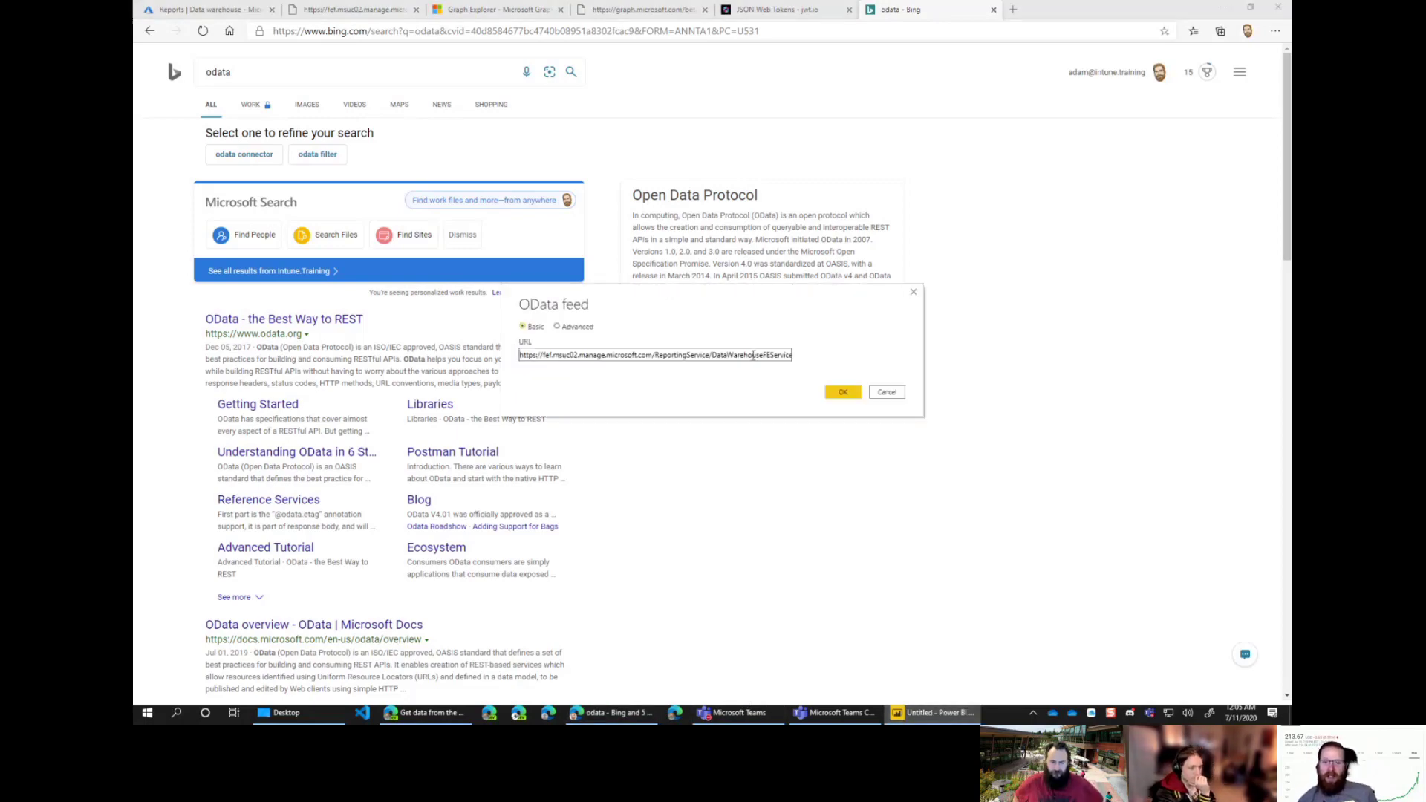
Step: Connect to the Intune Data Warehouse OData feed using the full api-version=v1.0 URL and browse its table list
key(ctrl+a)
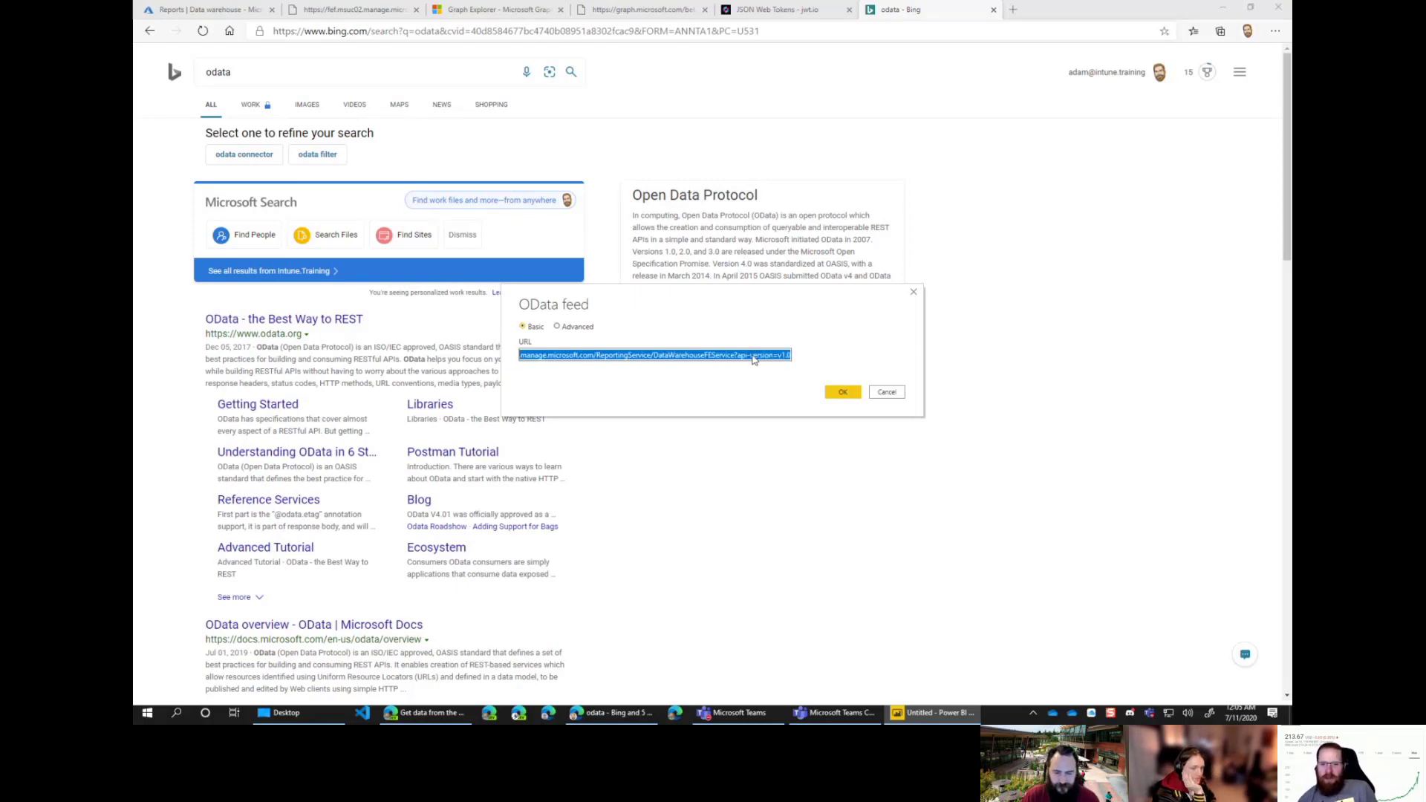
key(ctrl+v)
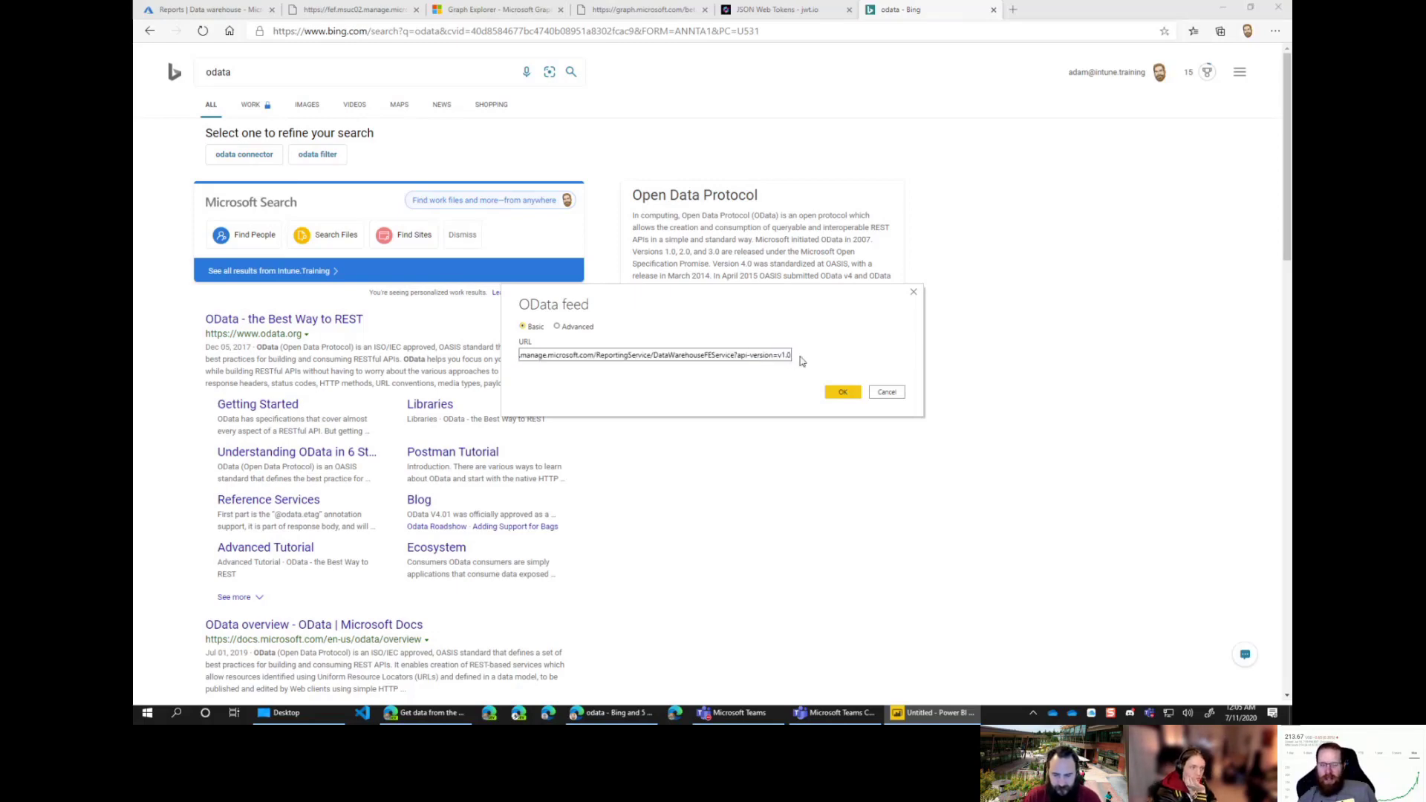
click(840, 392)
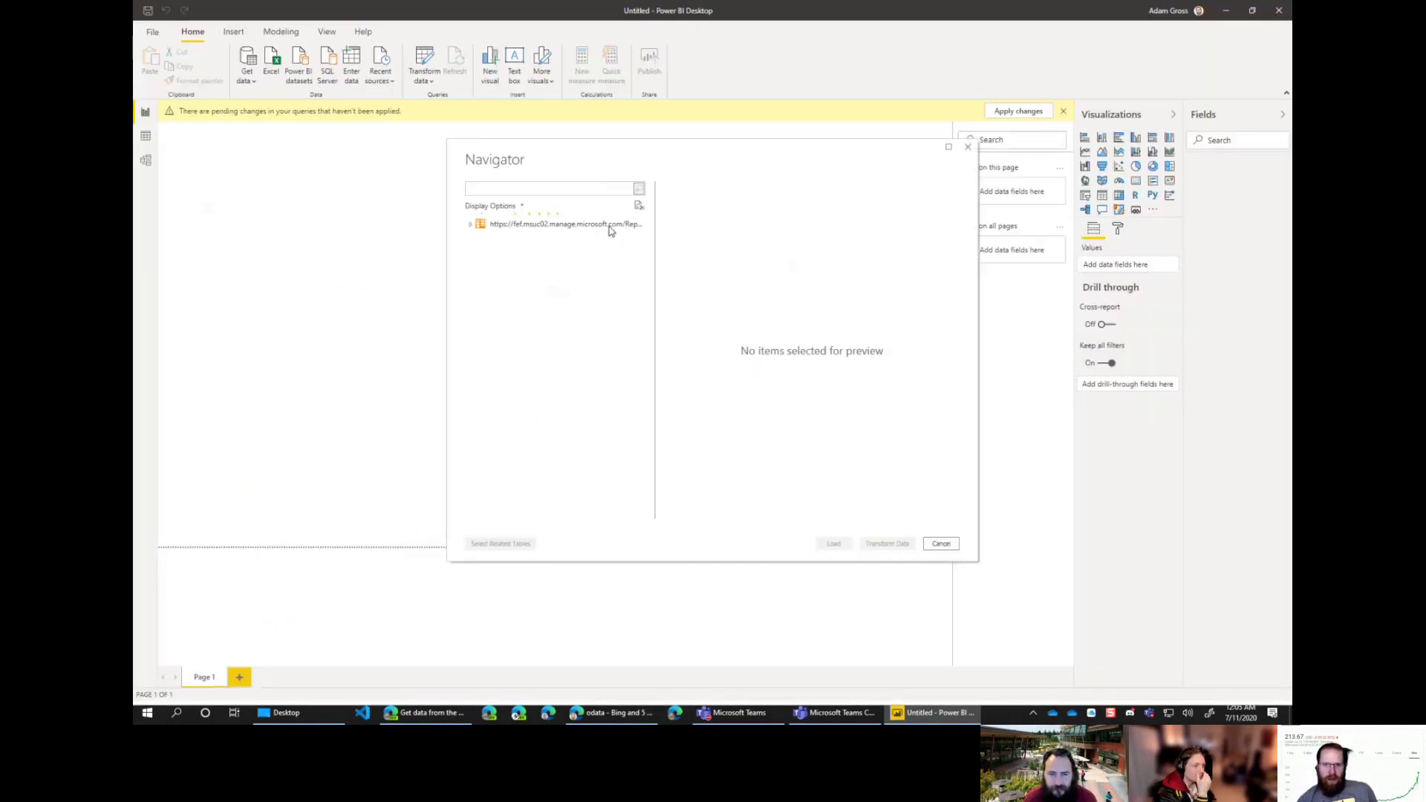
drag(645, 291, 633, 156)
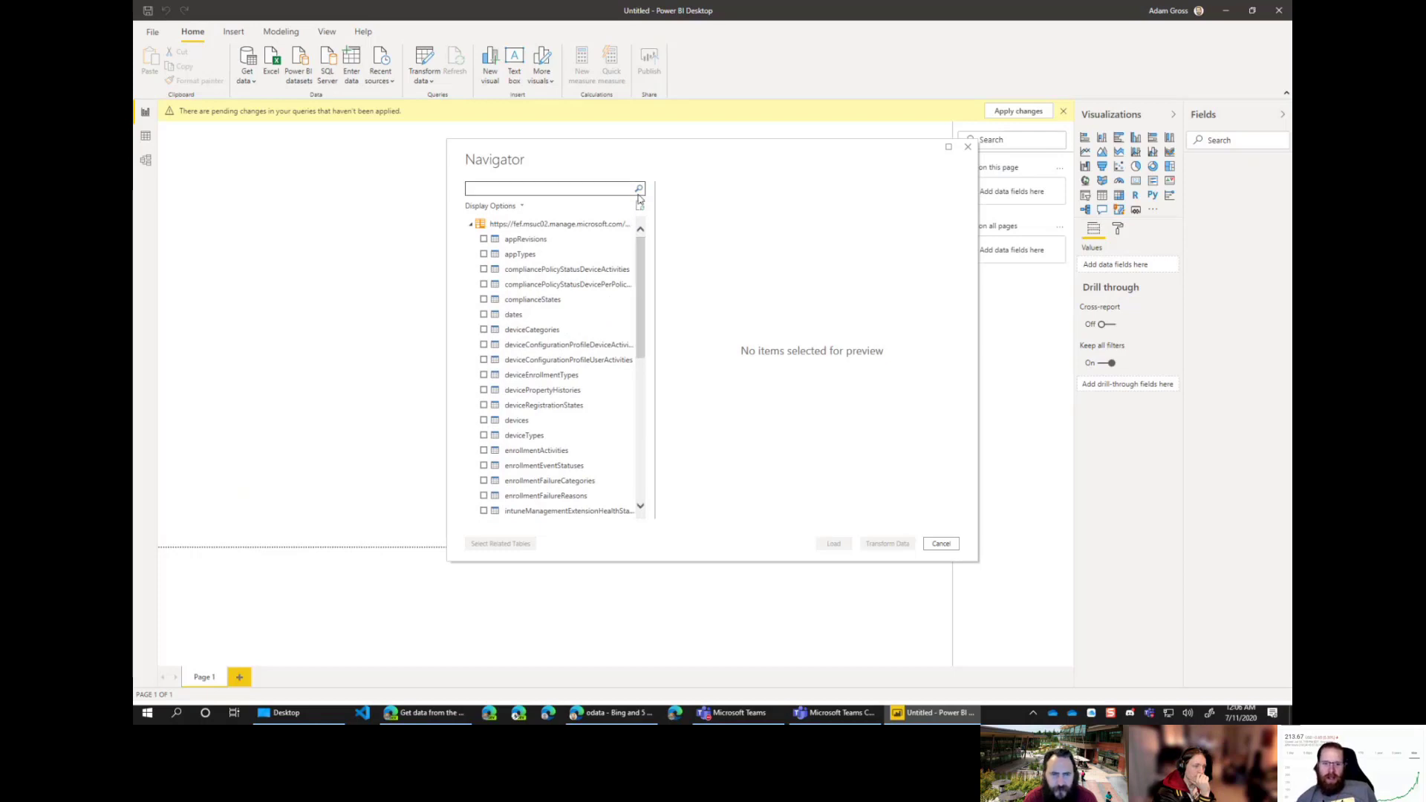
drag(640, 245, 647, 272)
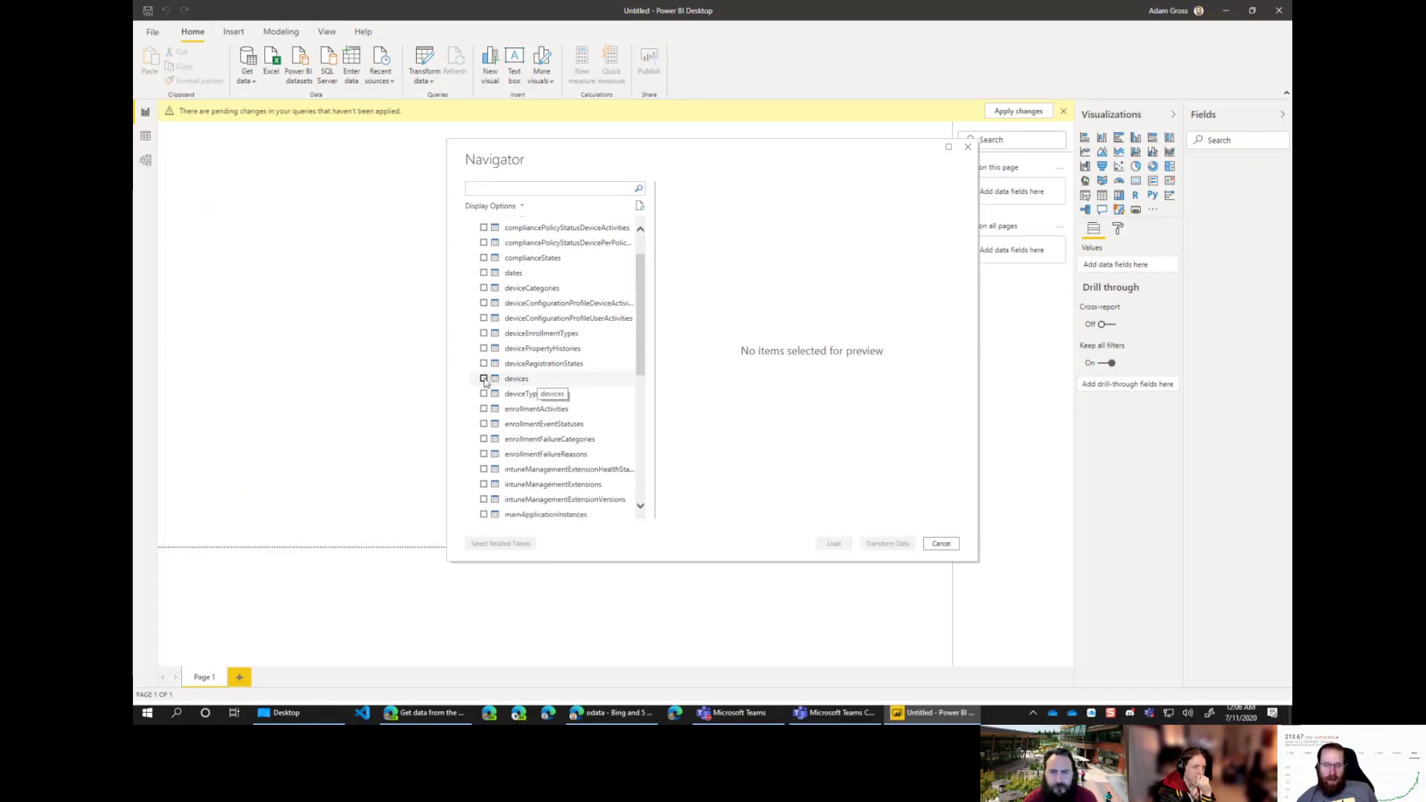
scroll(590, 387, down, 1)
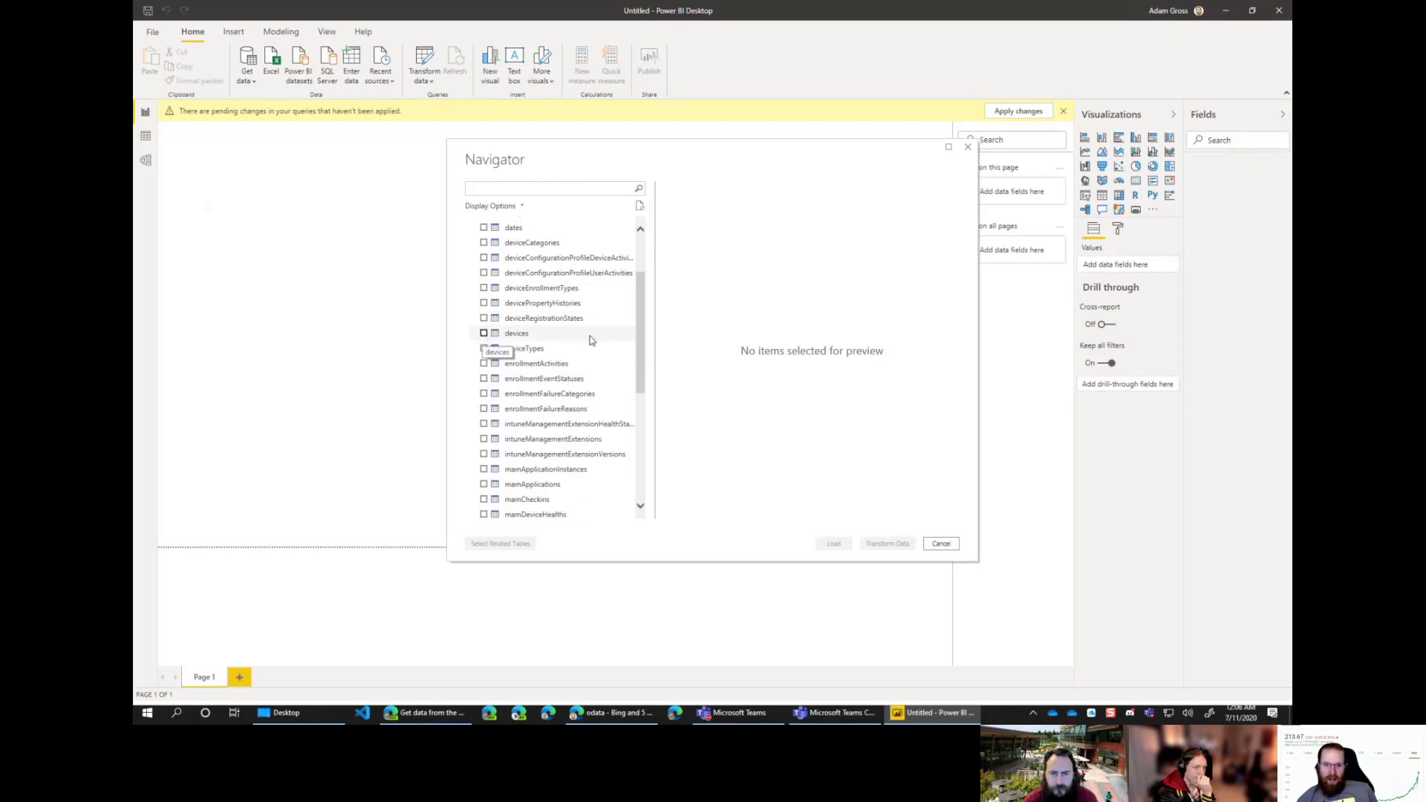
scroll(587, 334, up, 2)
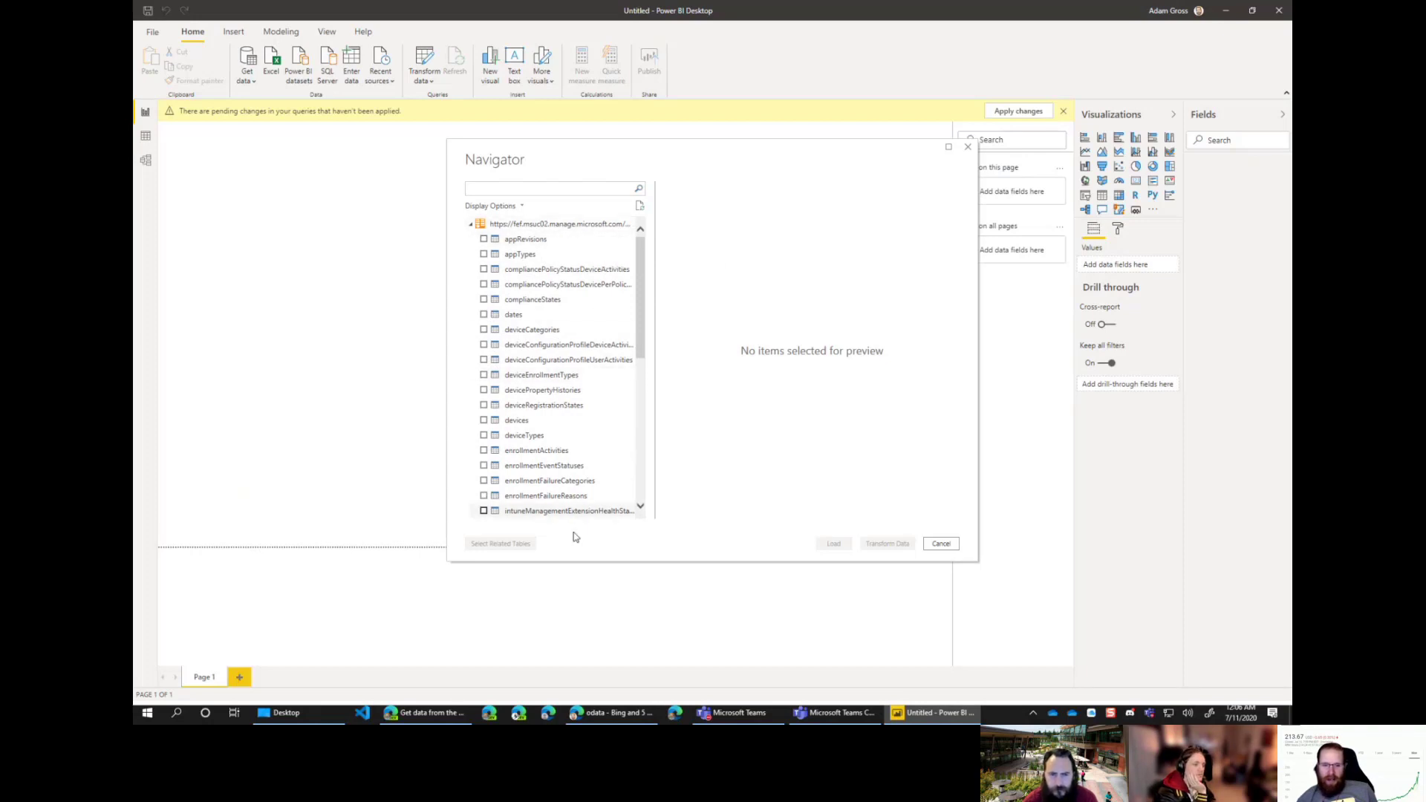
click(603, 715)
Step: In Graph Explorer, complete the URL to beta/deviceManagement/devices and run the query
click(618, 12)
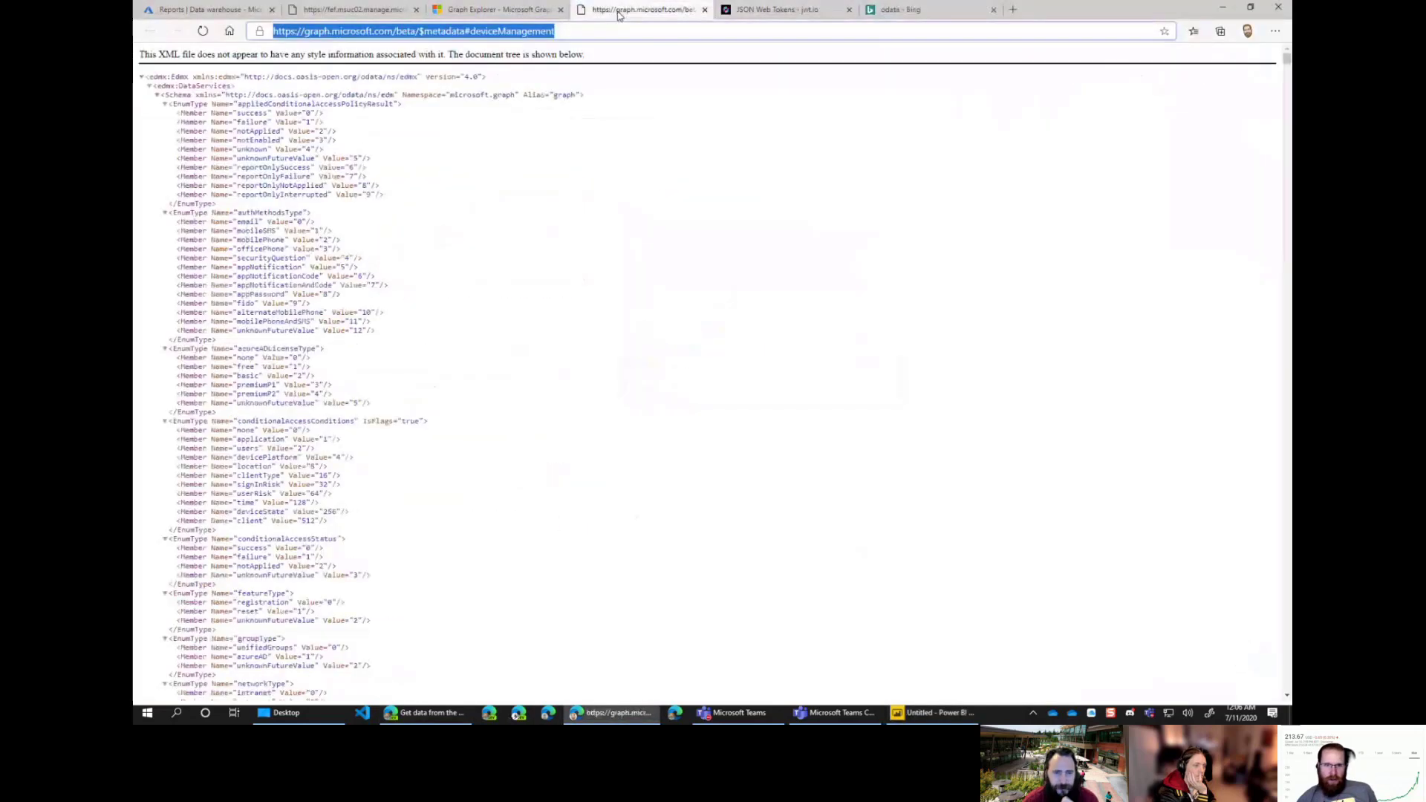
click(349, 9)
click(216, 10)
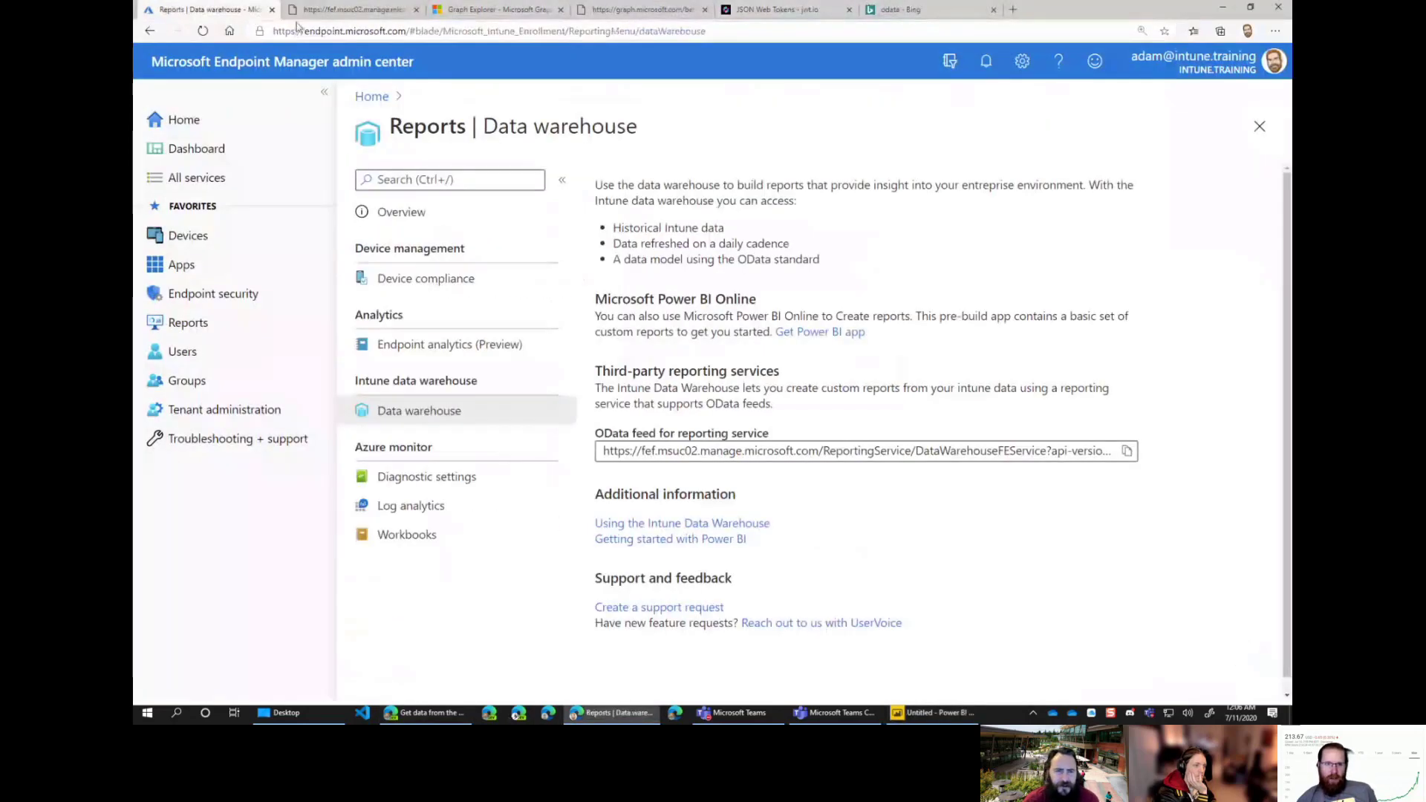
click(499, 10)
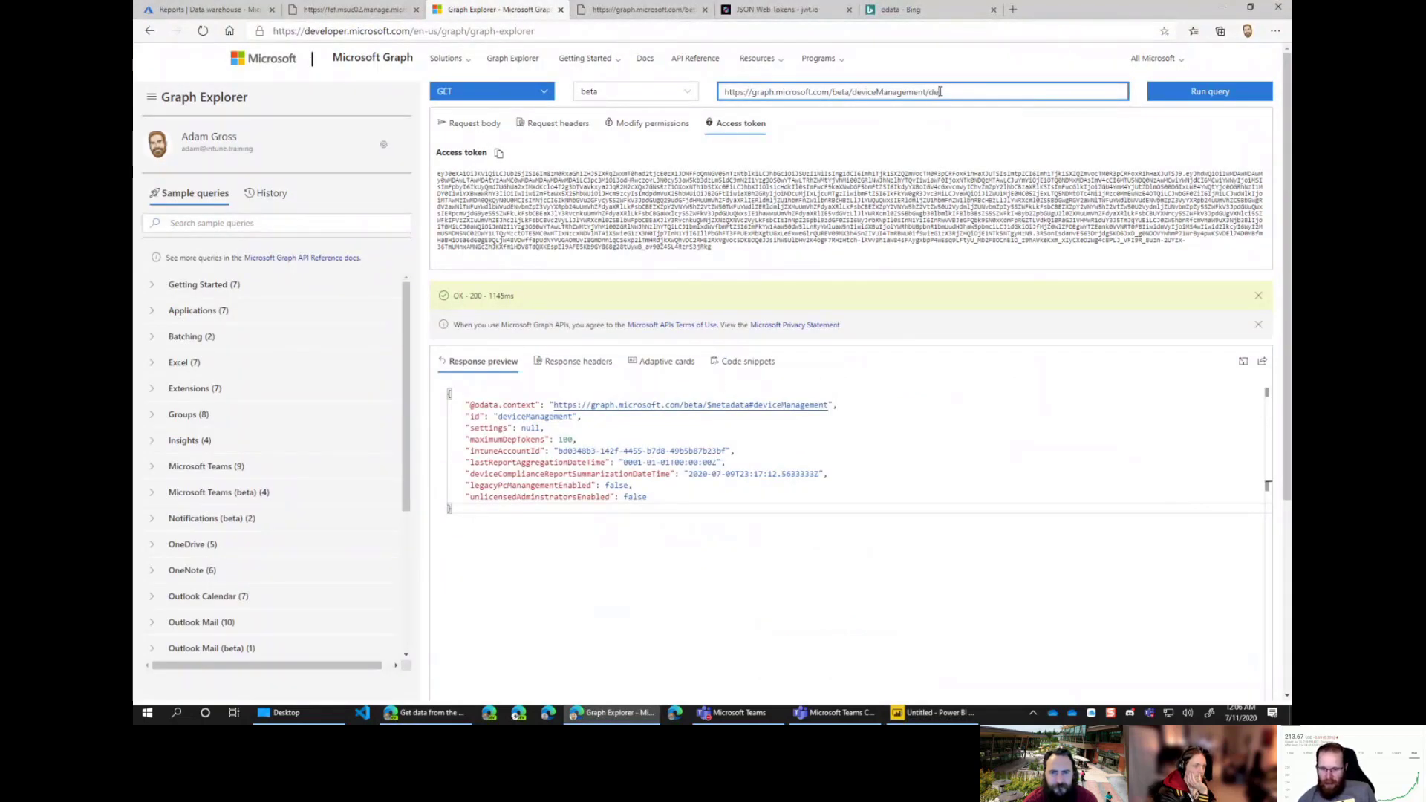
text(es)
click(1224, 96)
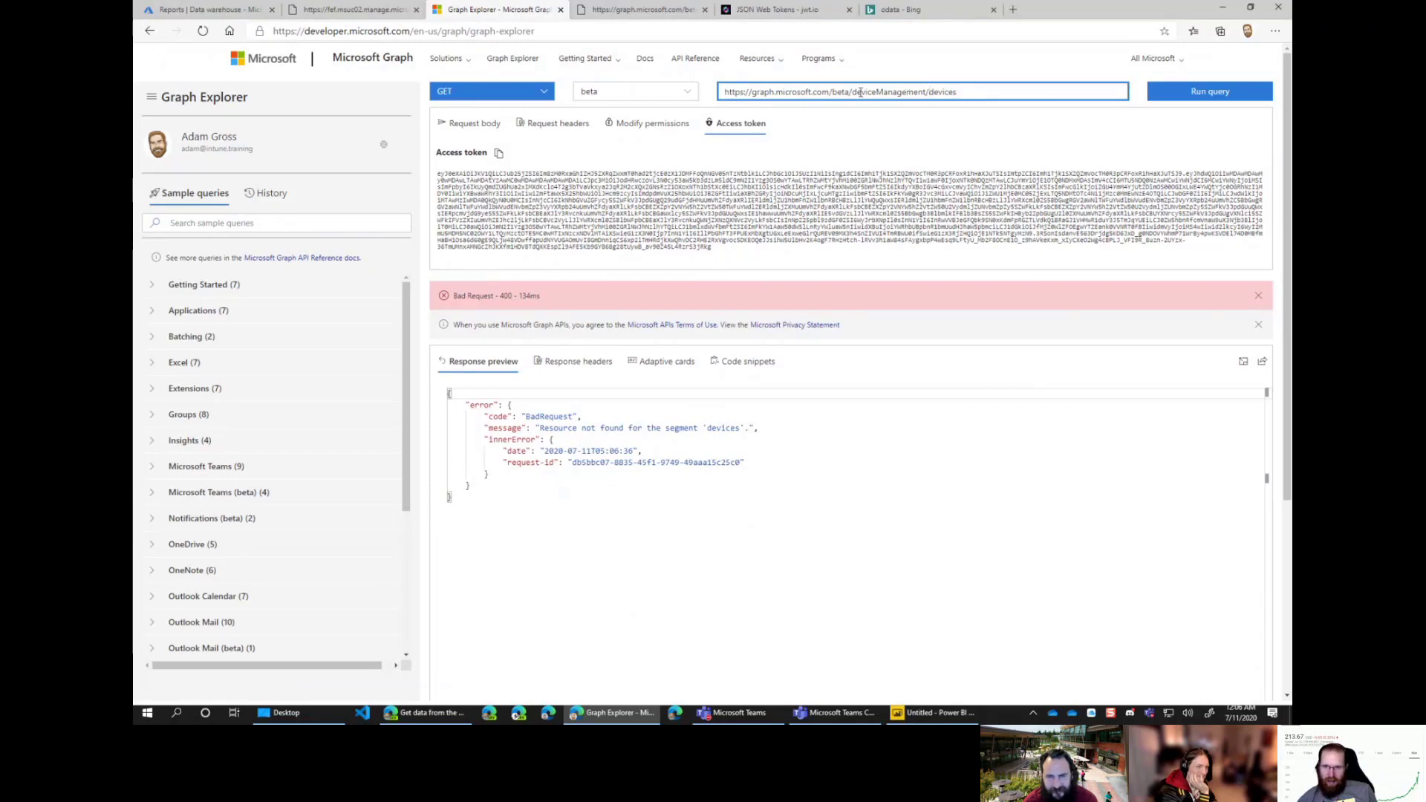
Step: Capitalise the path to DeviceManagement/devices and rerun the query
click(940, 714)
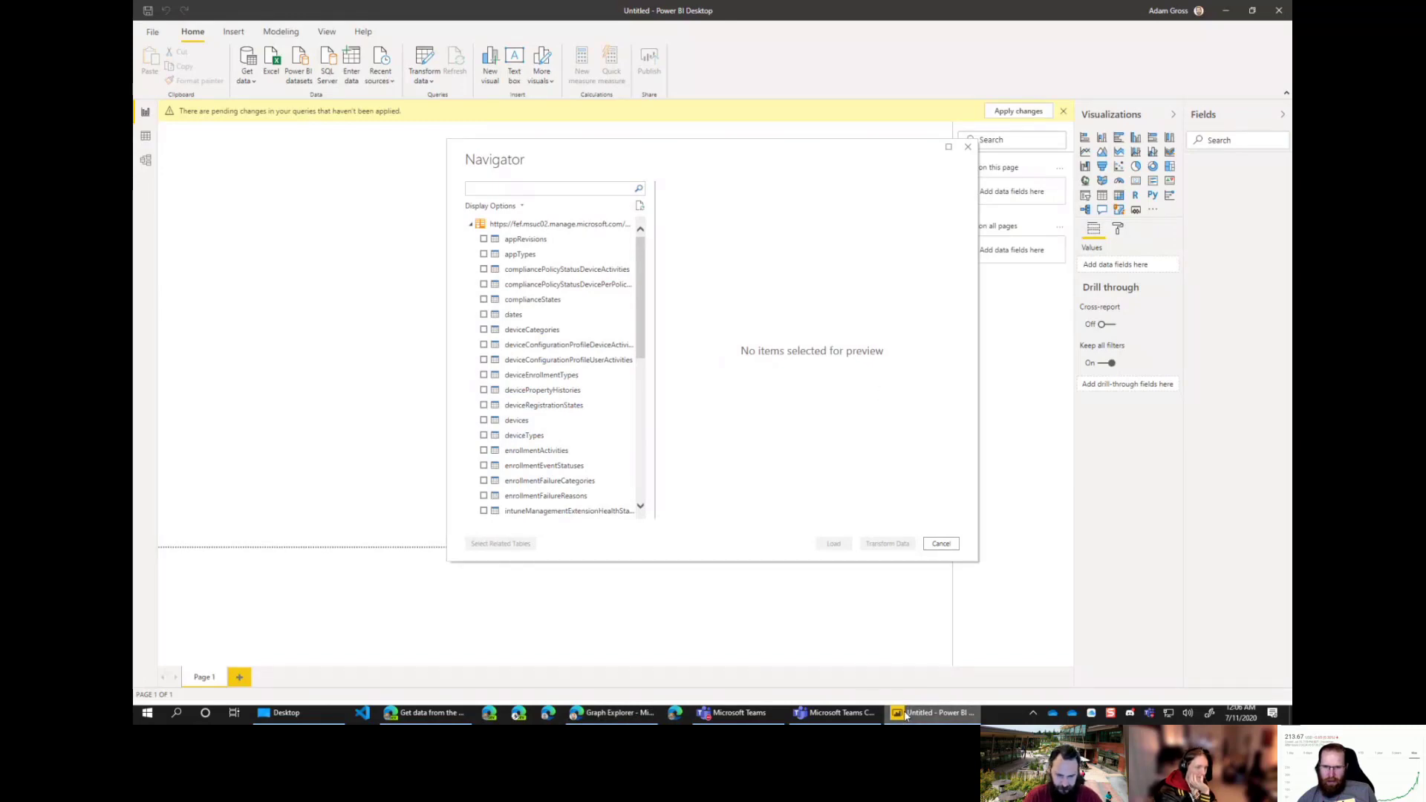
click(611, 712)
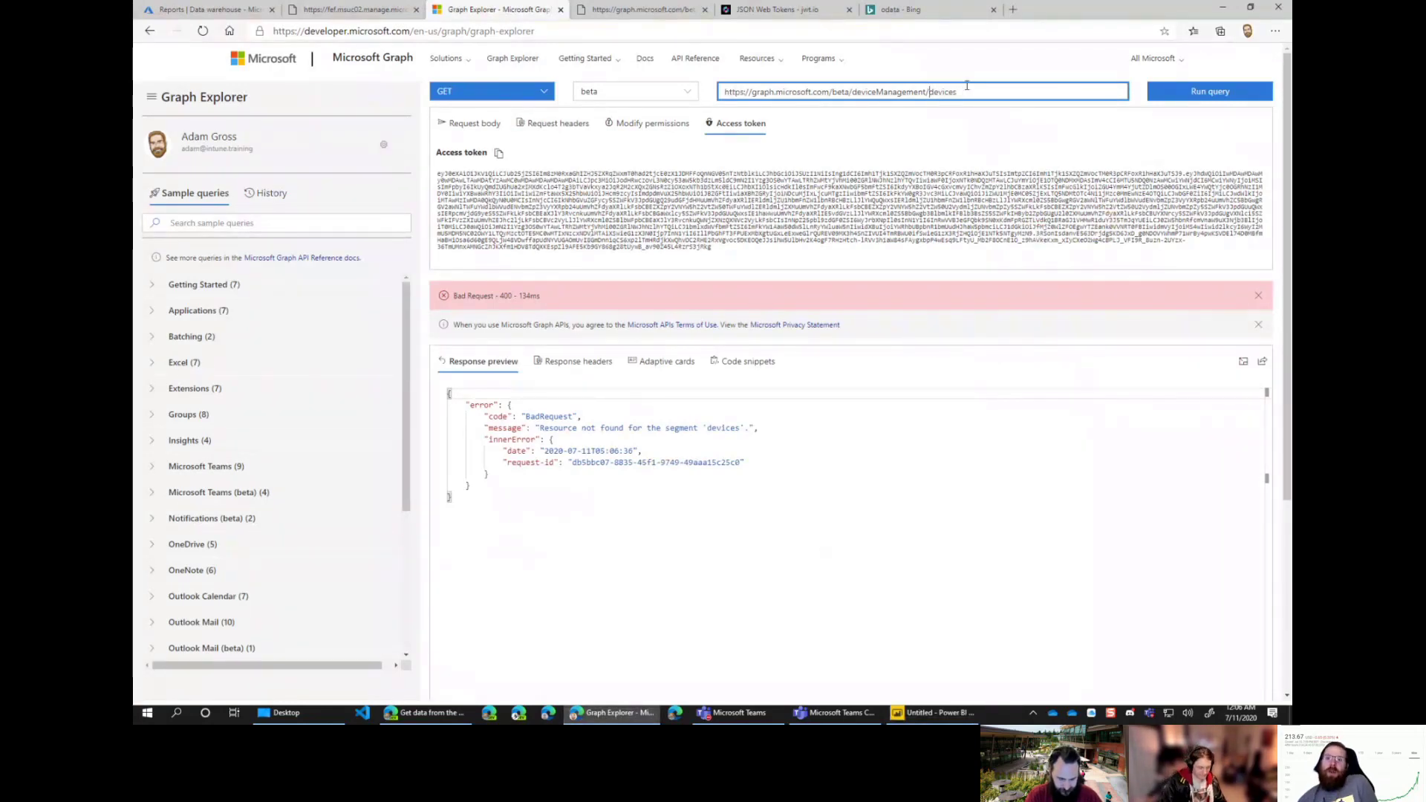
key(BackSpace)
text(D)
key(Return)
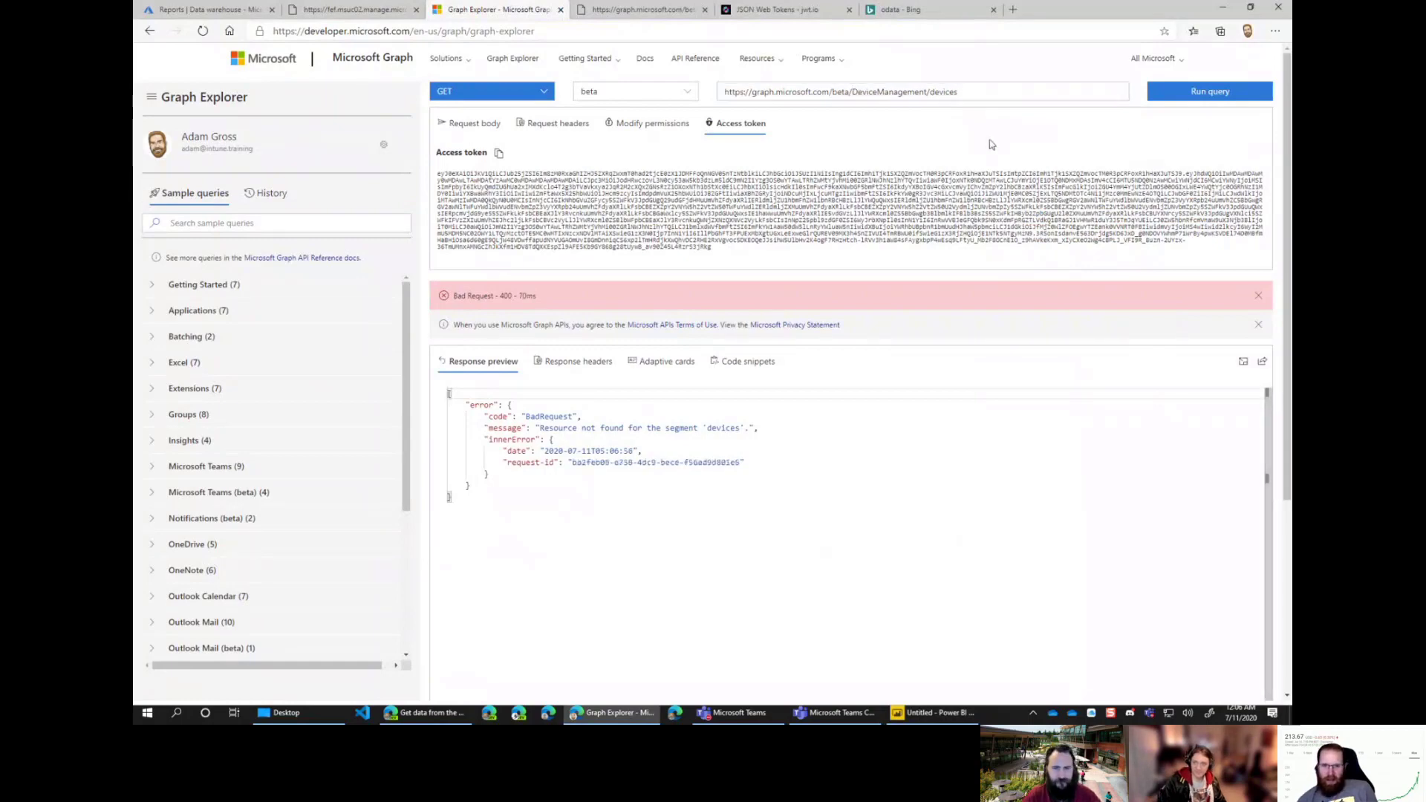
Step: Search the web for 'intune graph api docs' and open the Using the Intune Graph API page
click(1016, 10)
text(intun)
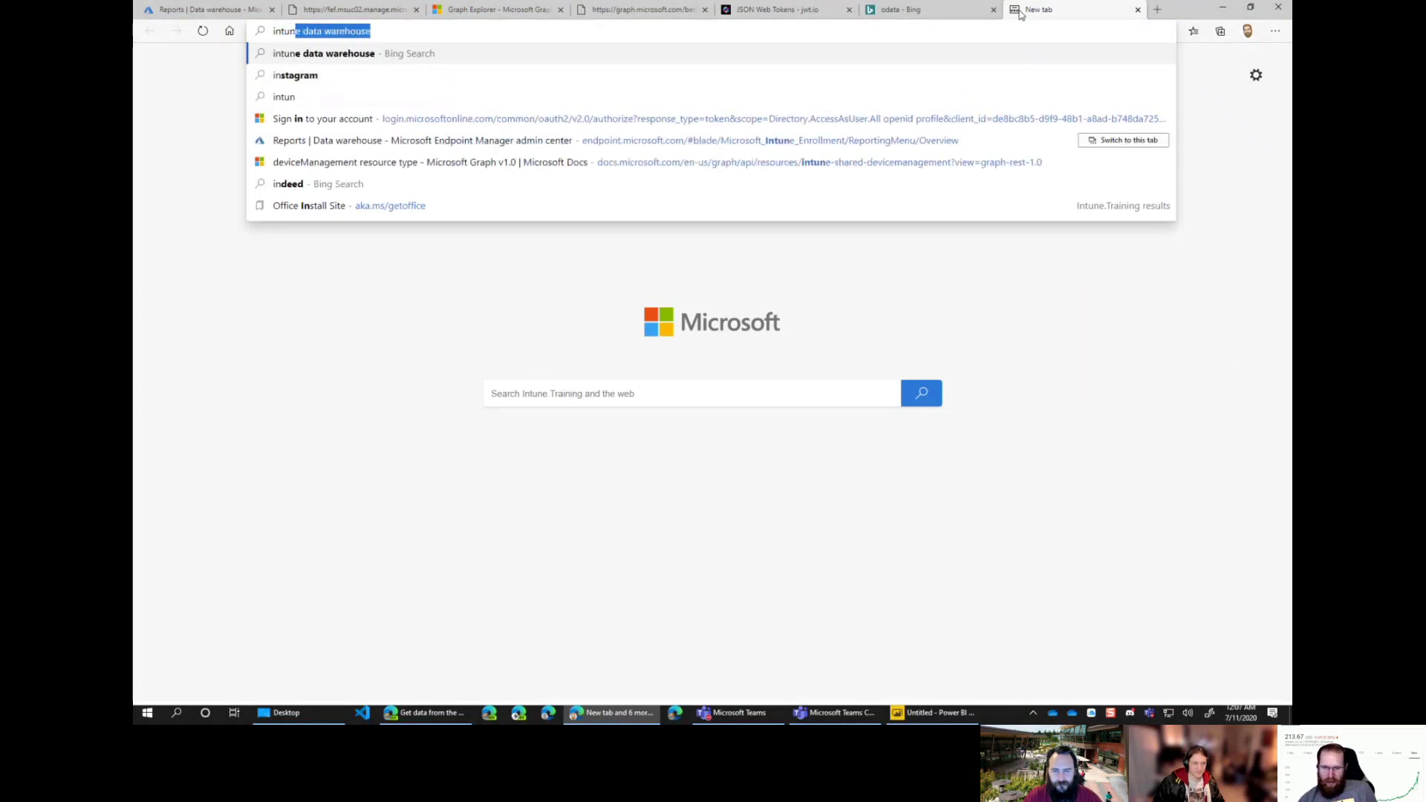
text(e graph apo)
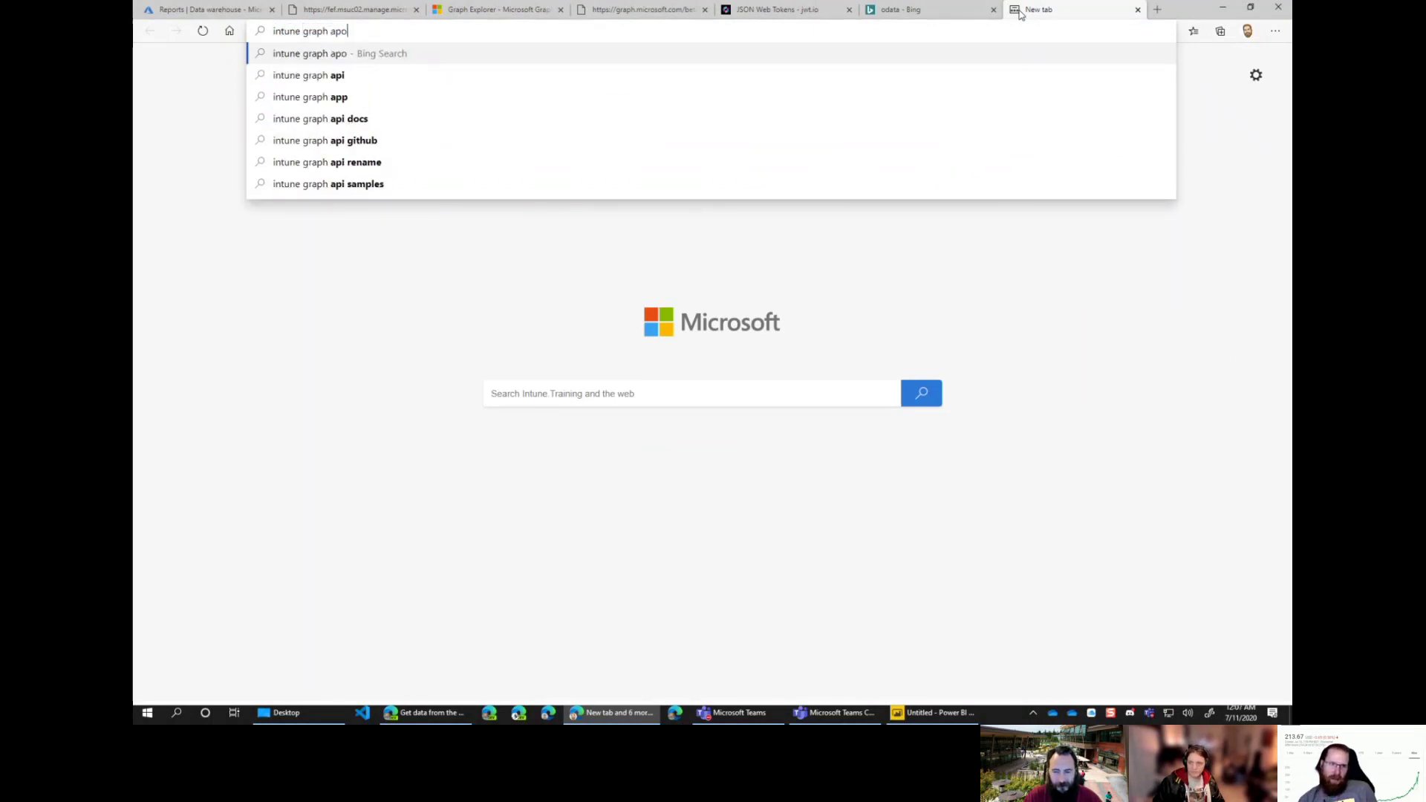
key(BackSpace)
text(i docs)
key(Return)
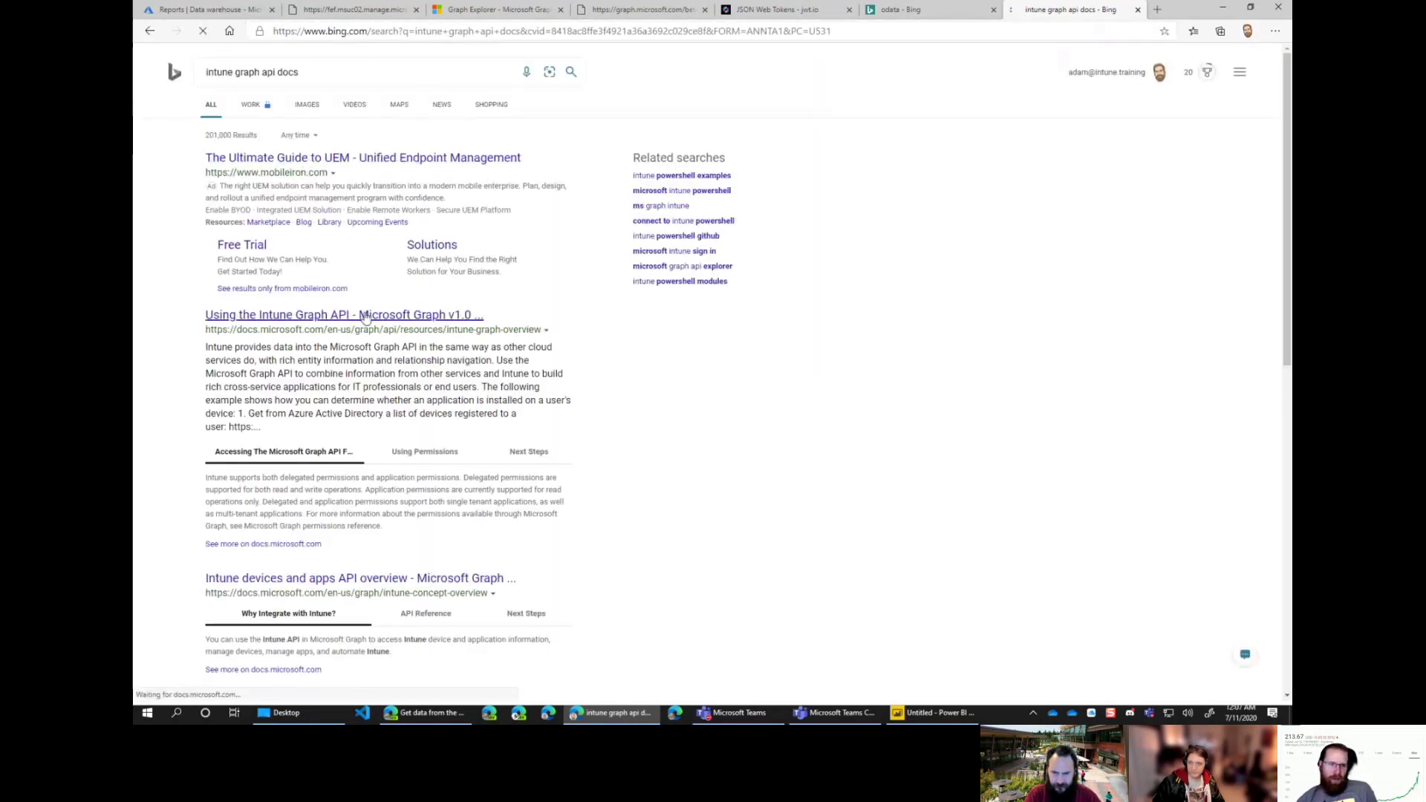
click(364, 315)
Step: Expand Device management in the reference and open the Device management in Microsoft Intune overview
scroll(627, 351, down, 2)
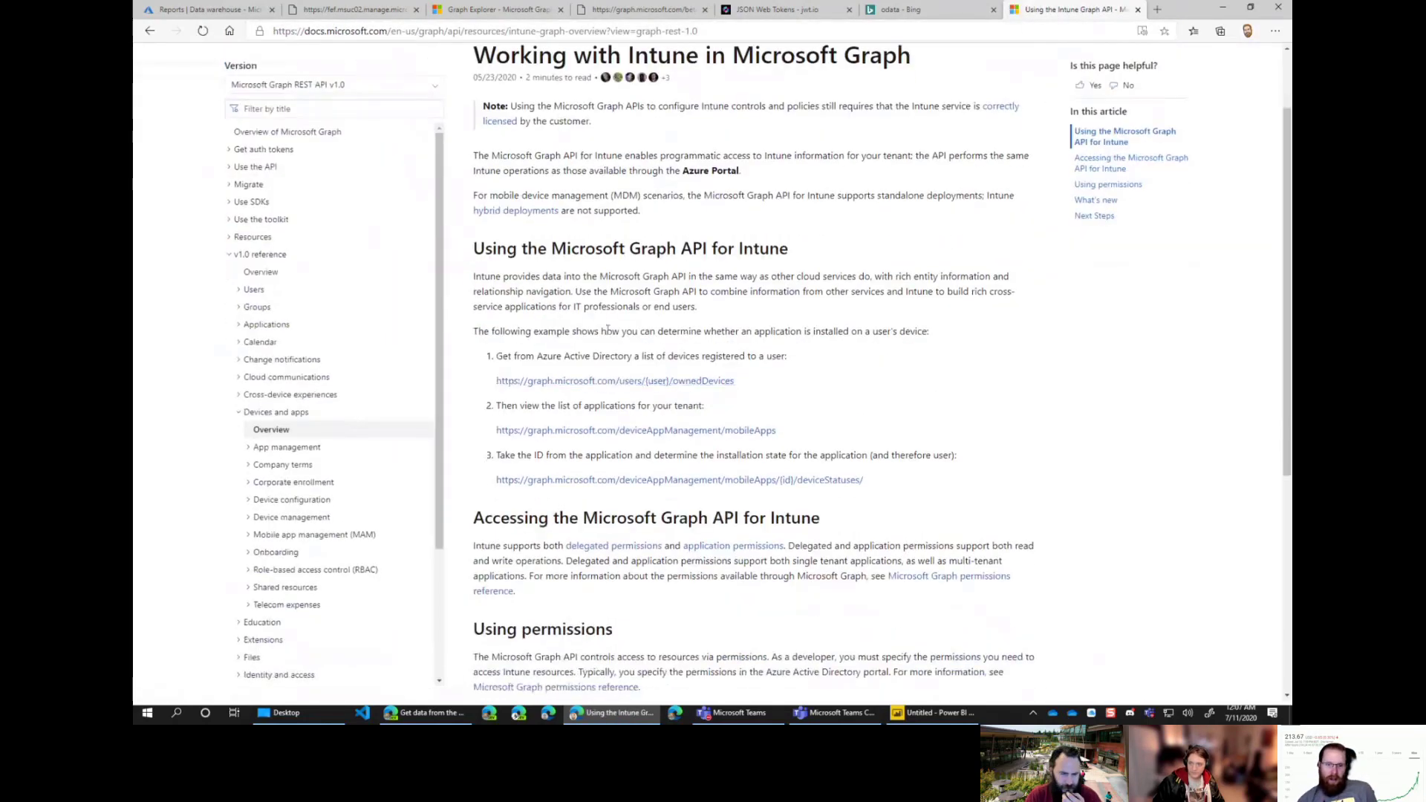
scroll(627, 352, down, 1)
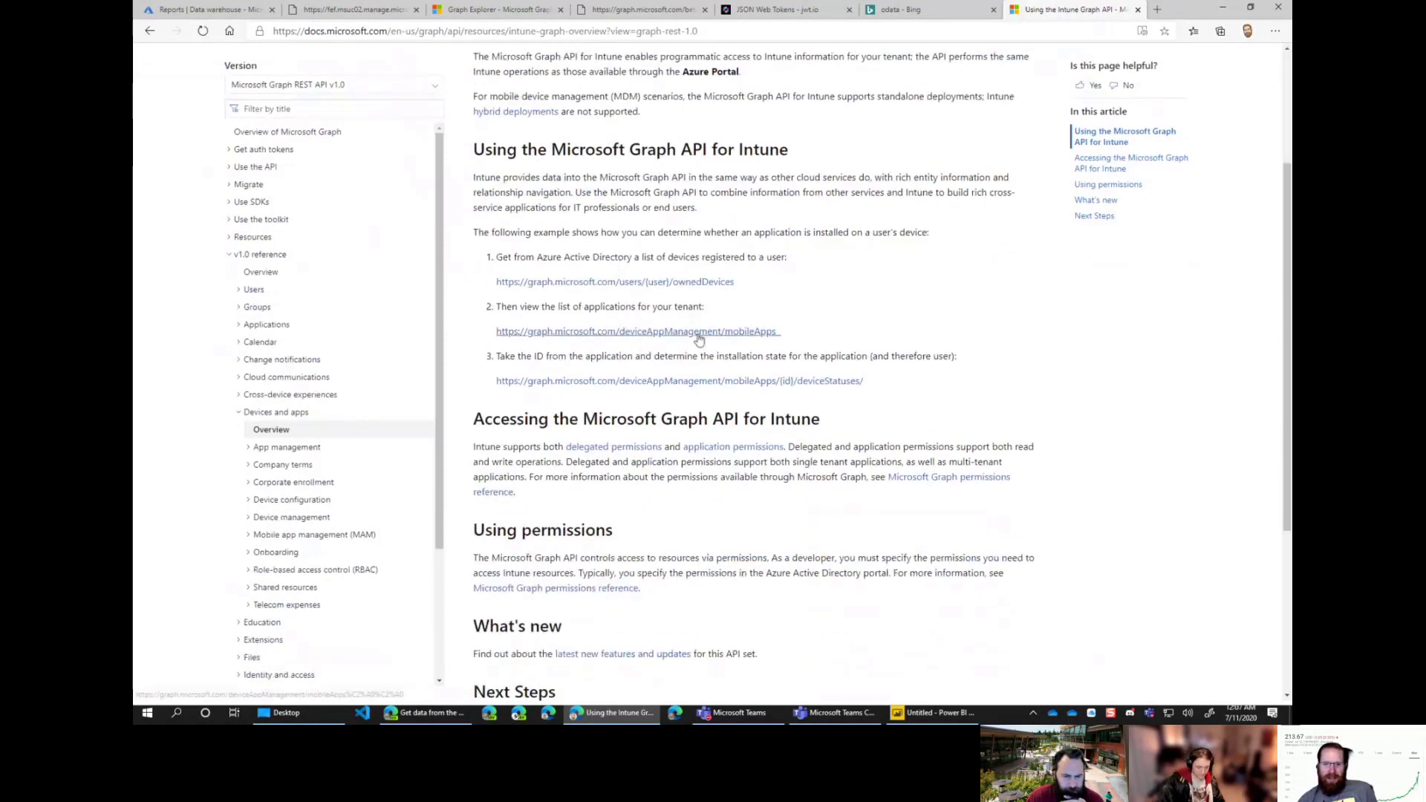
scroll(724, 344, down, 1)
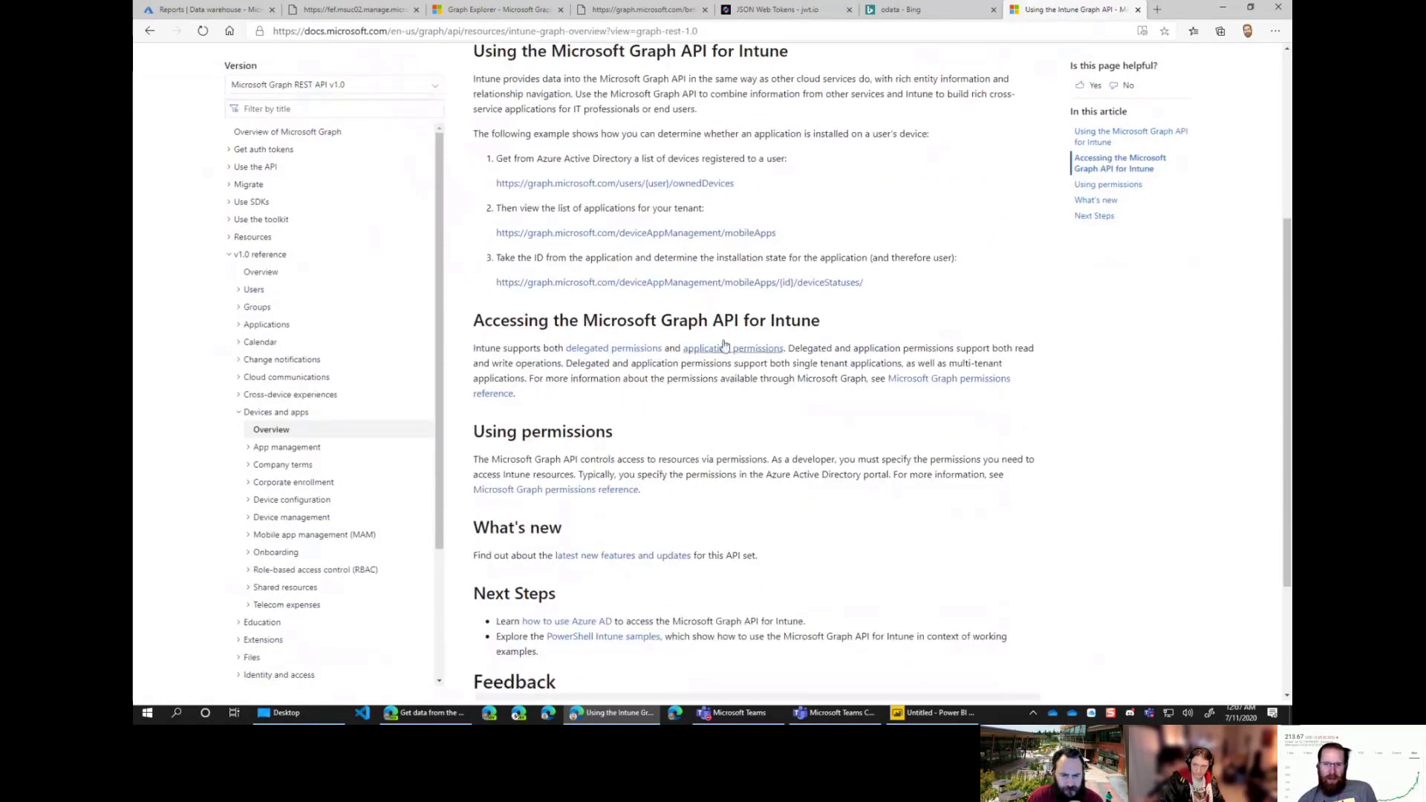
scroll(707, 412, down, 2)
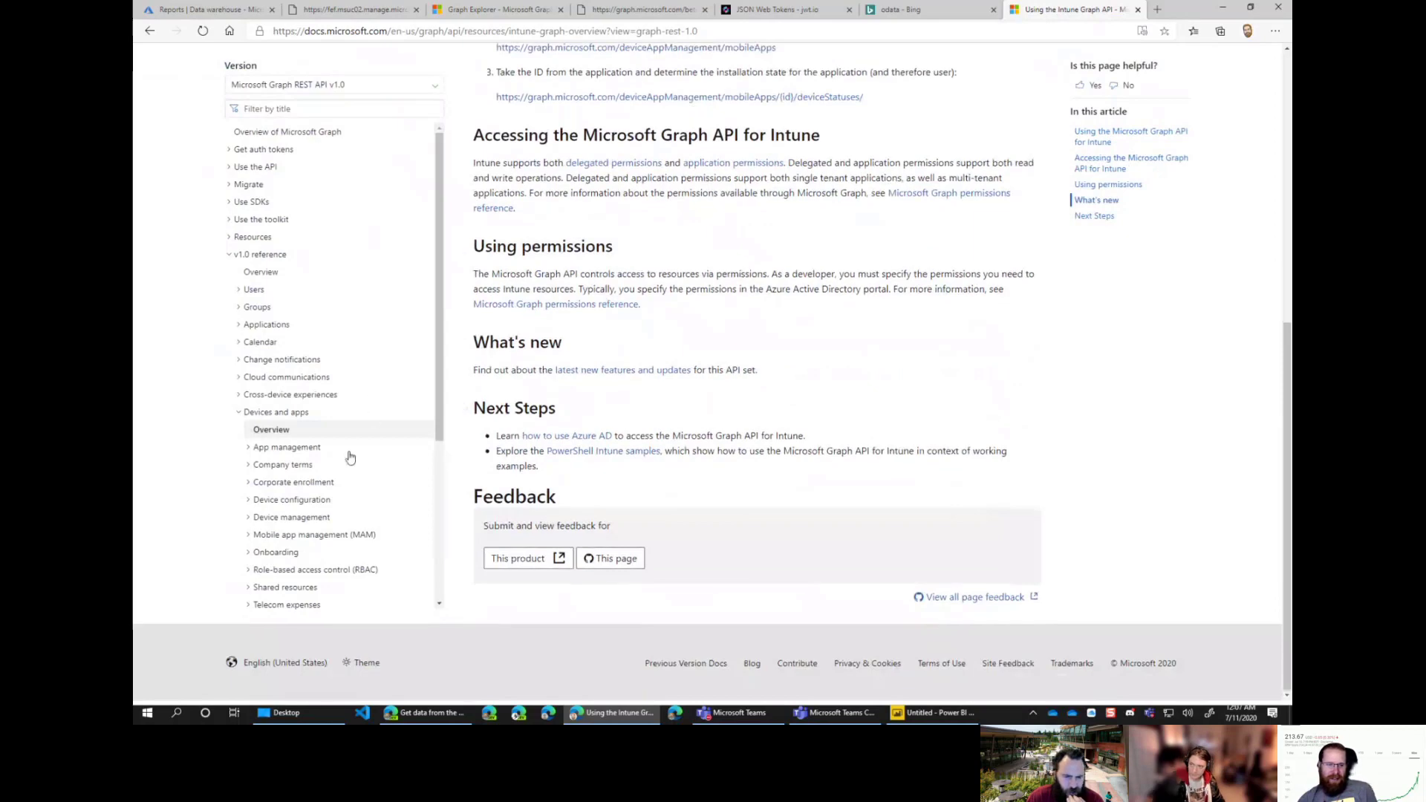
scroll(350, 451, down, 1)
click(253, 448)
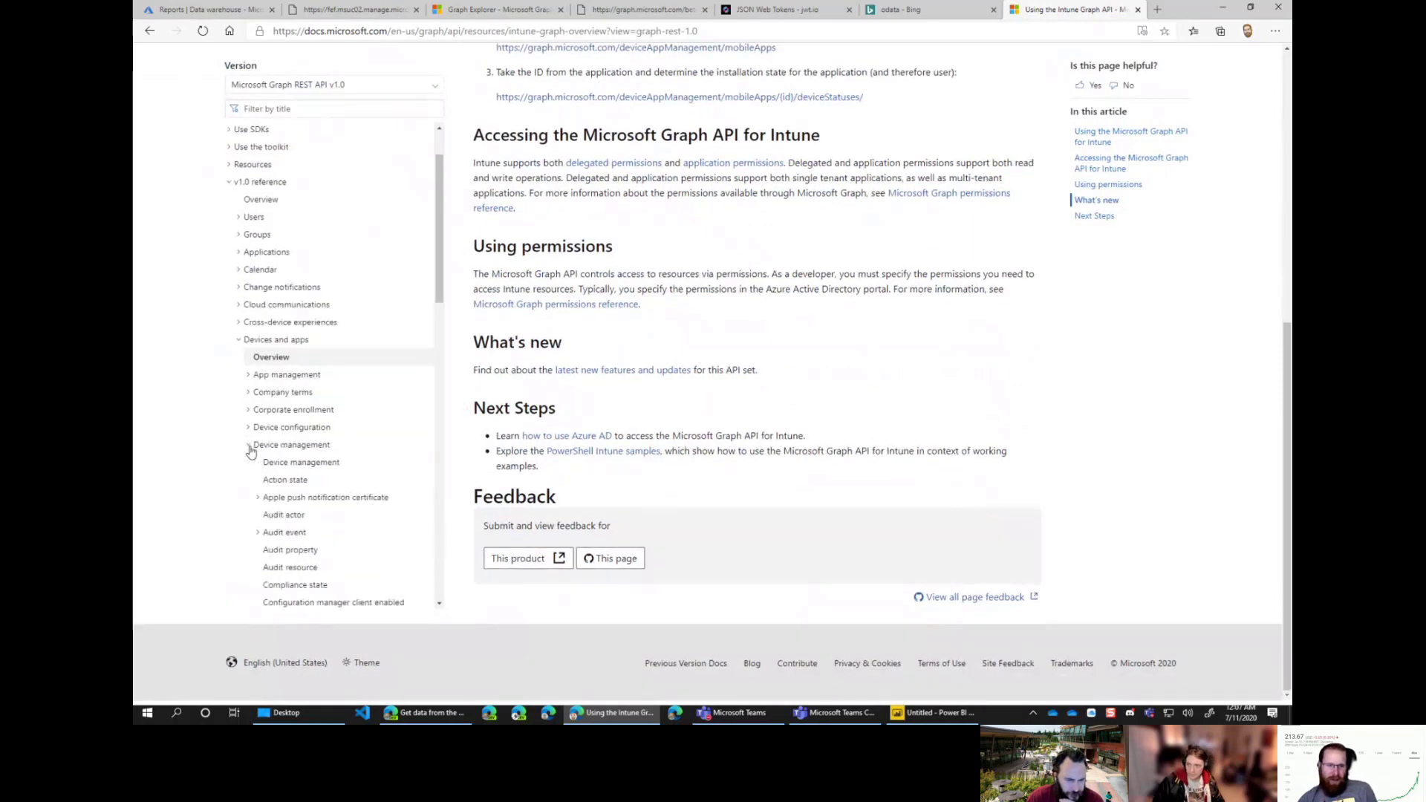
click(290, 462)
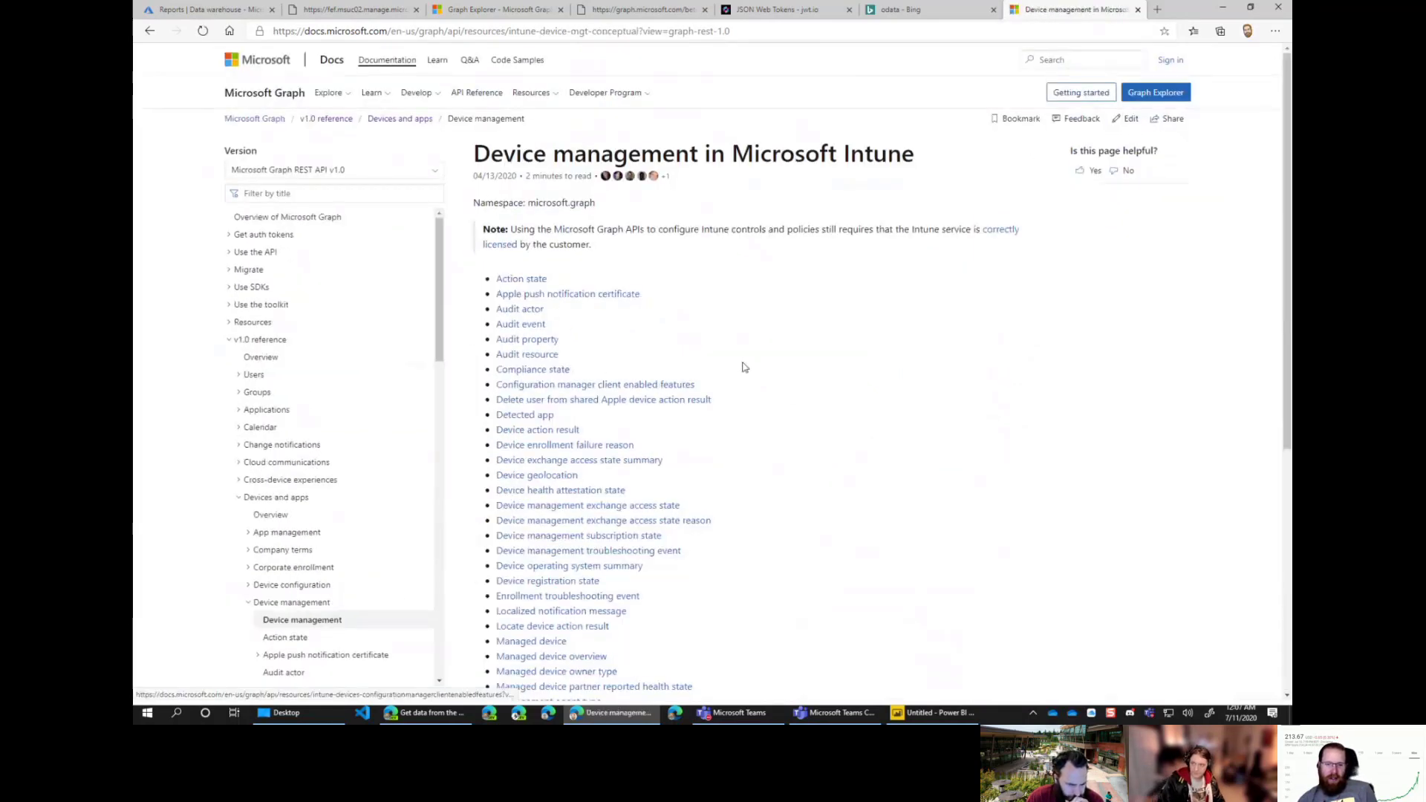
scroll(765, 373, down, 3)
scroll(388, 372, down, 3)
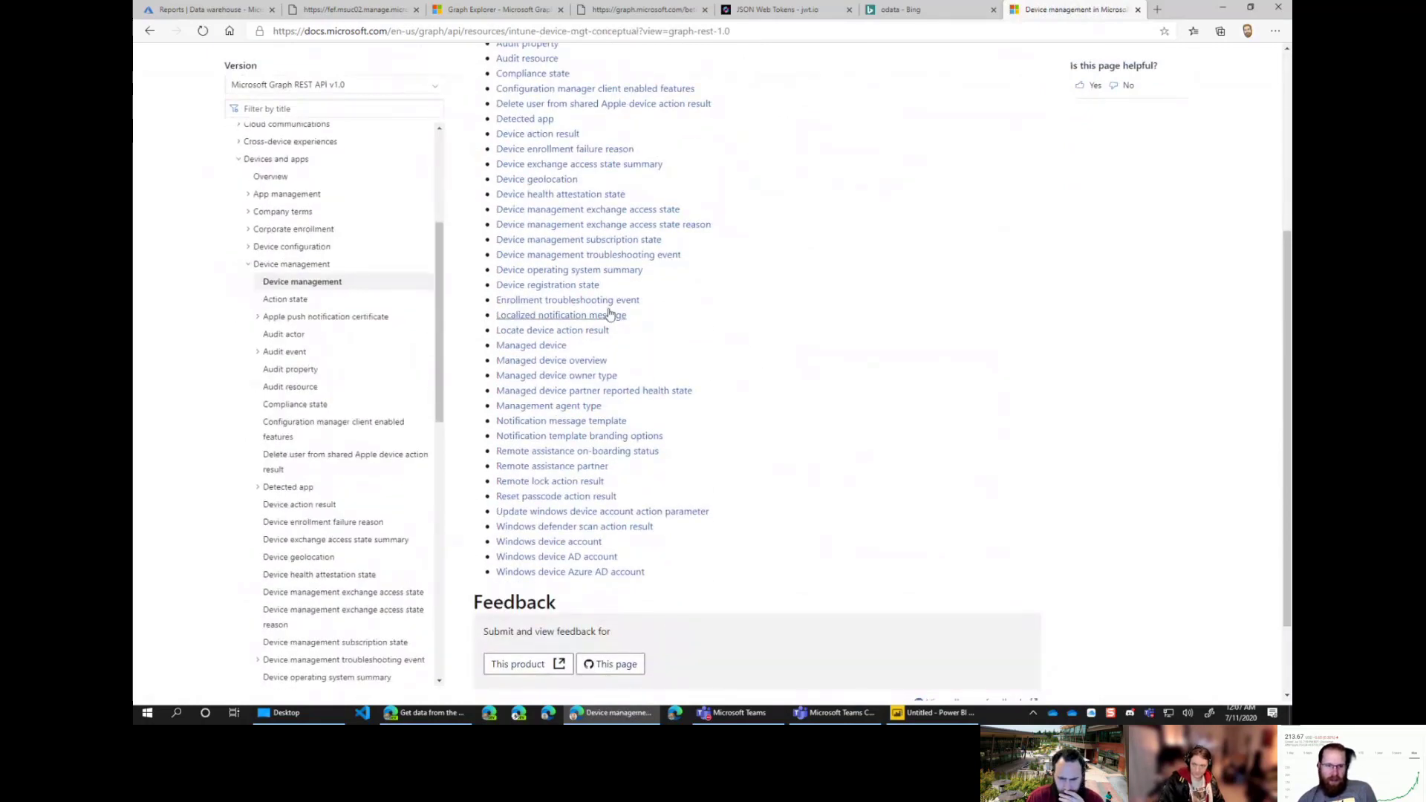
scroll(765, 353, up, 3)
scroll(394, 227, up, 2)
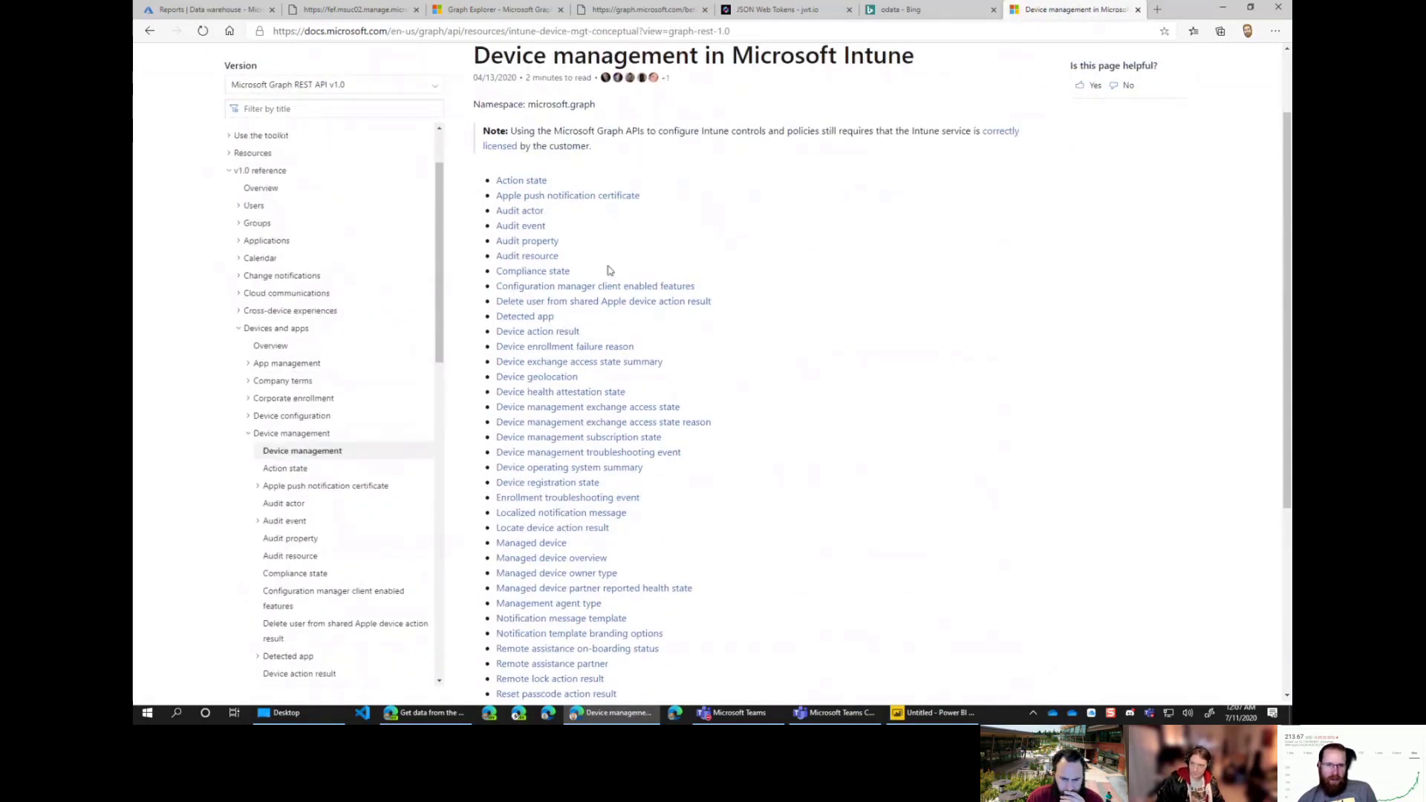
scroll(668, 181, down, 3)
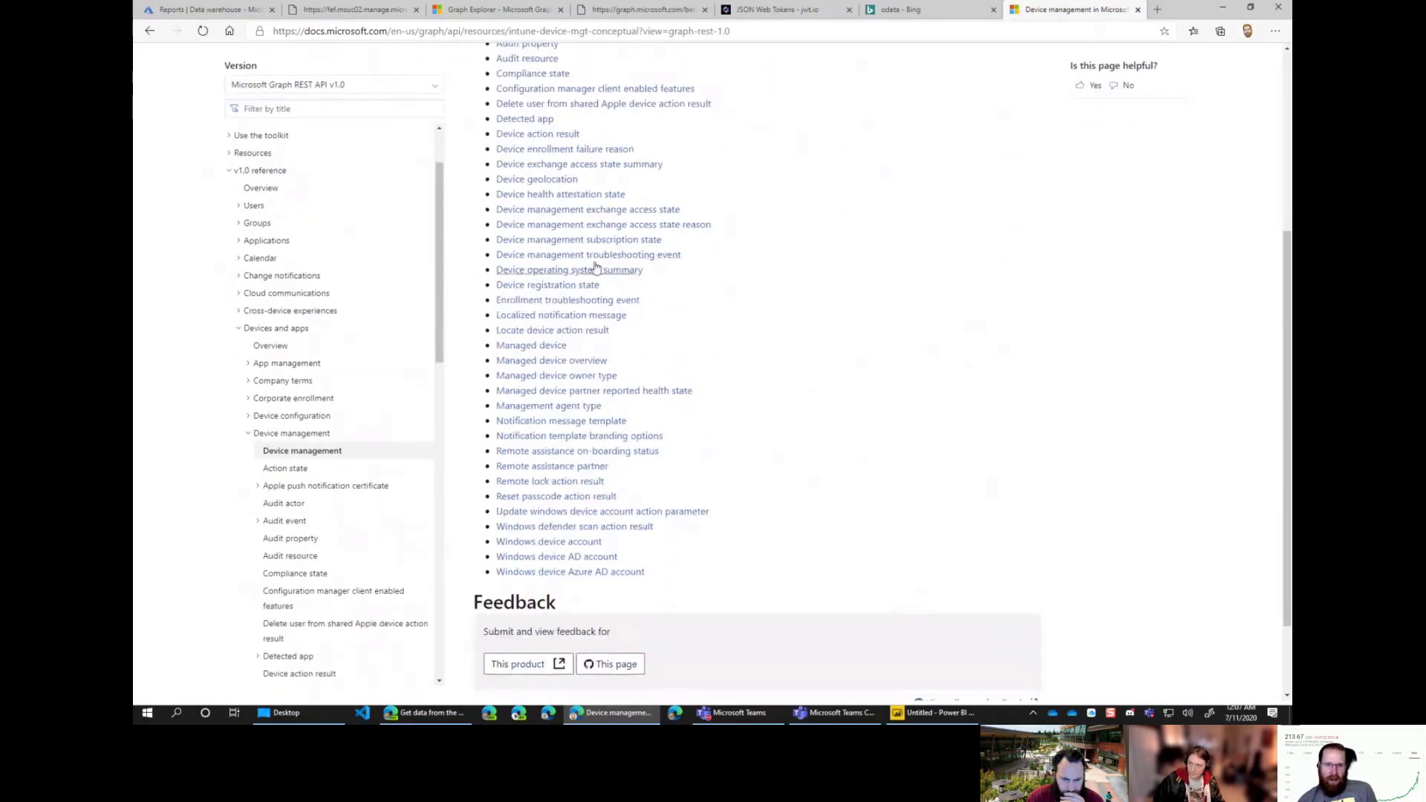
scroll(564, 170, up, 3)
scroll(587, 283, down, 3)
Step: Open the List managedDevices page and copy its /deviceManagement/managedDevices request path
click(540, 346)
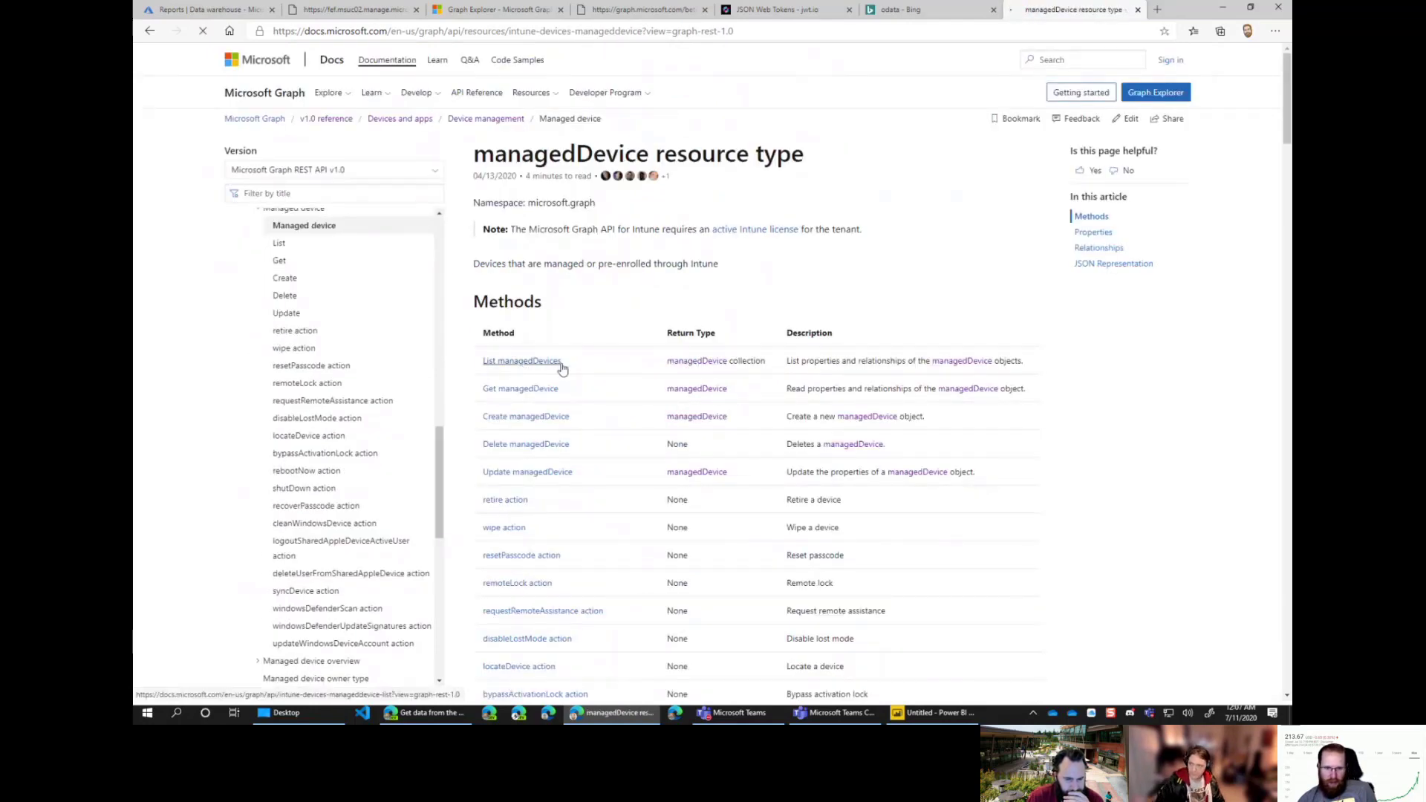
click(520, 362)
scroll(815, 423, down, 1)
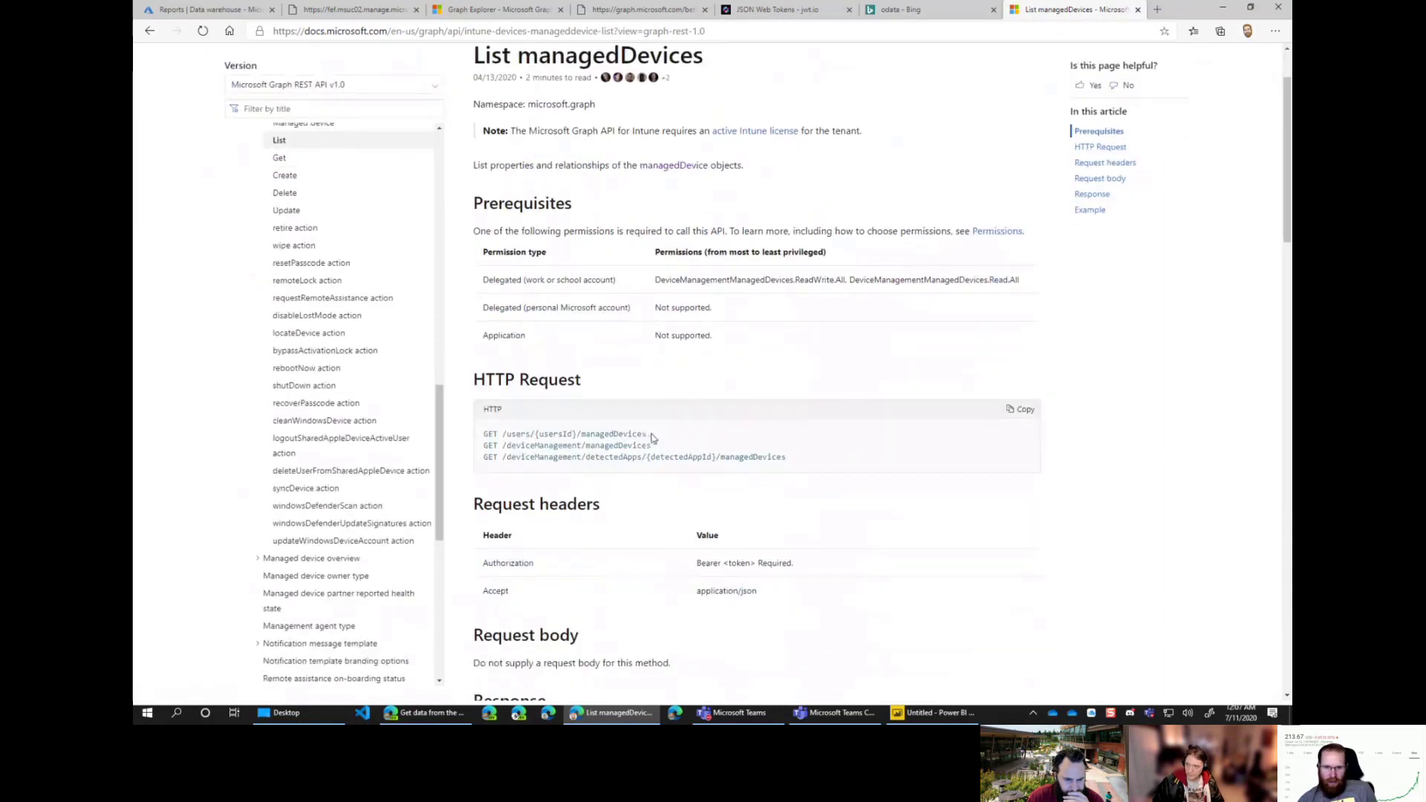
drag(653, 445, 509, 450)
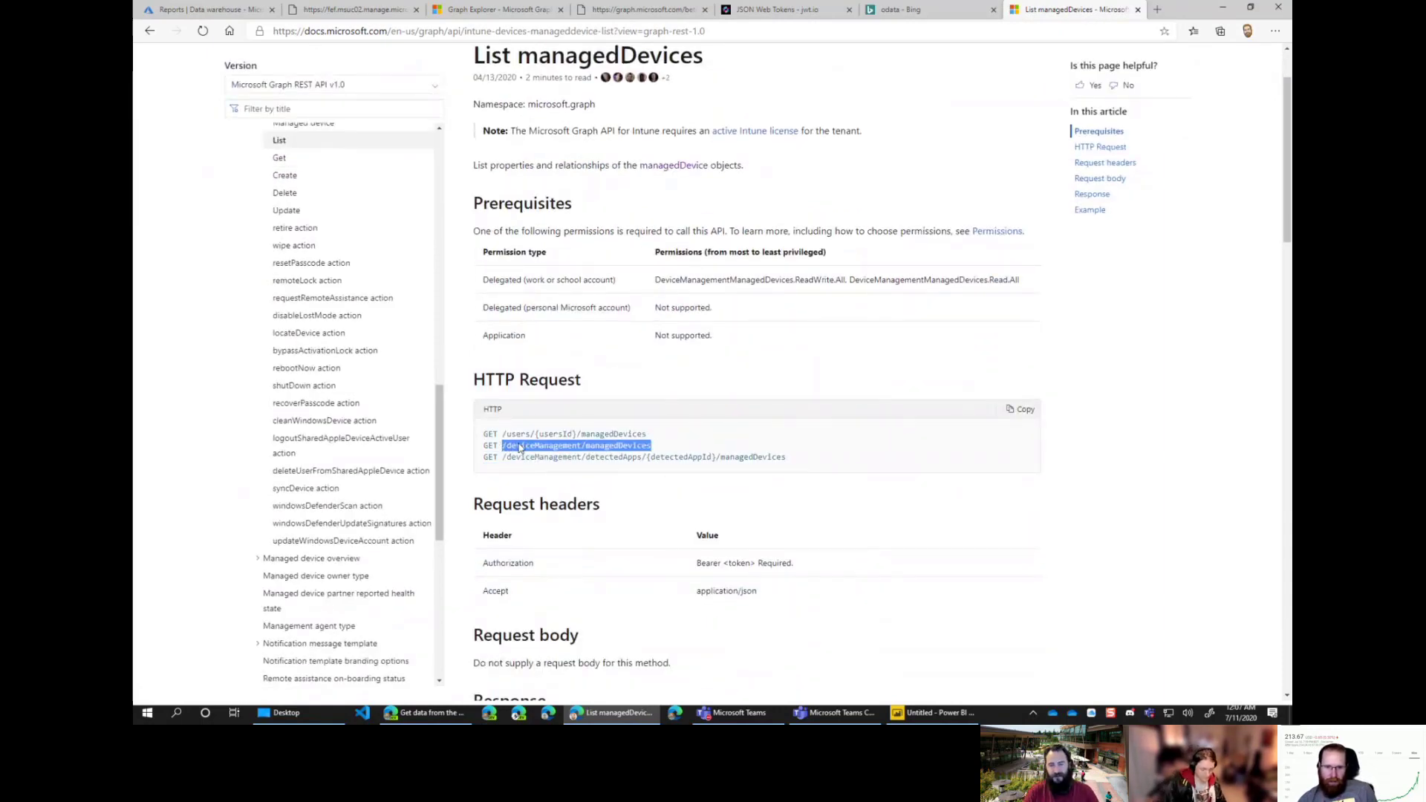
right_click(520, 447)
click(545, 454)
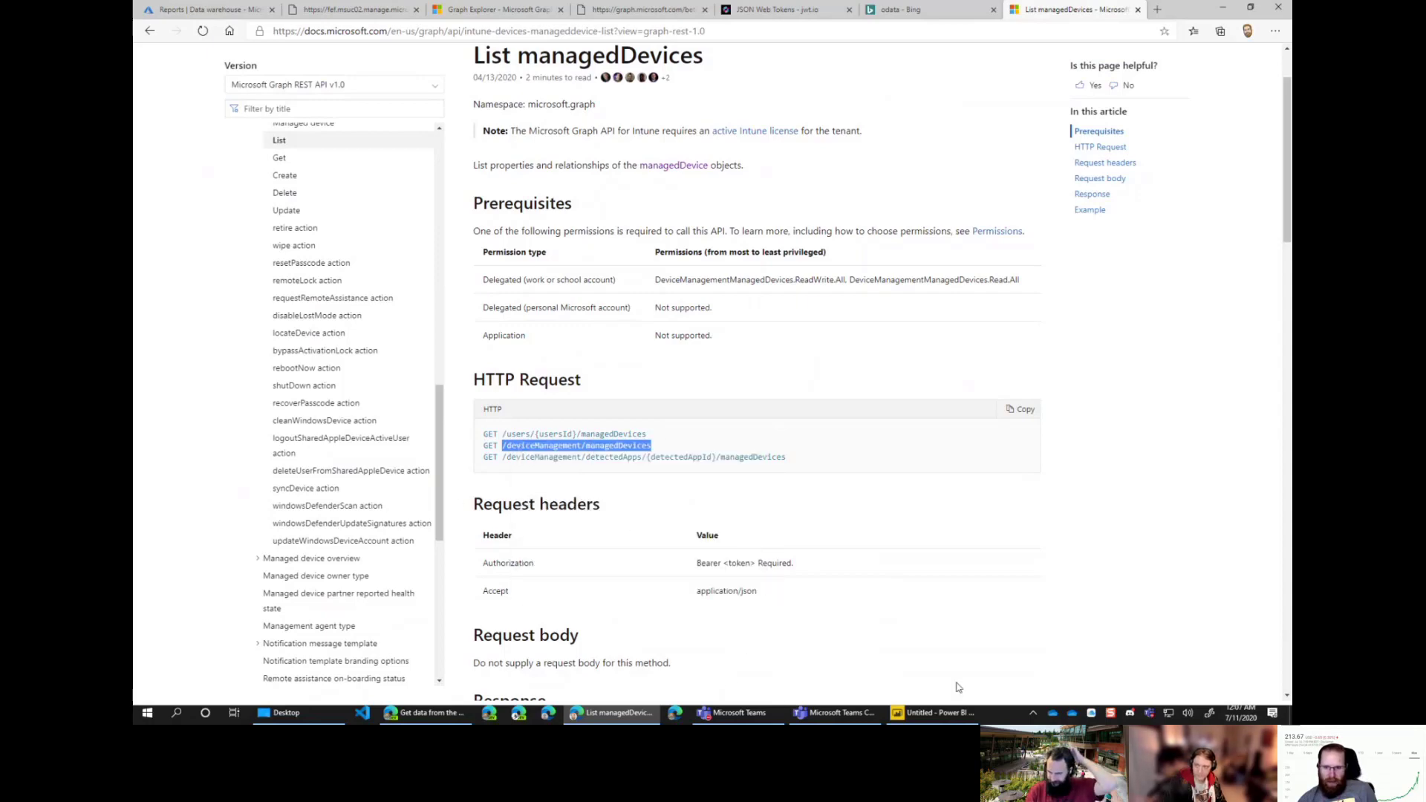
Step: In the Power BI Navigator, tick the devices table and scroll through its preview
click(941, 718)
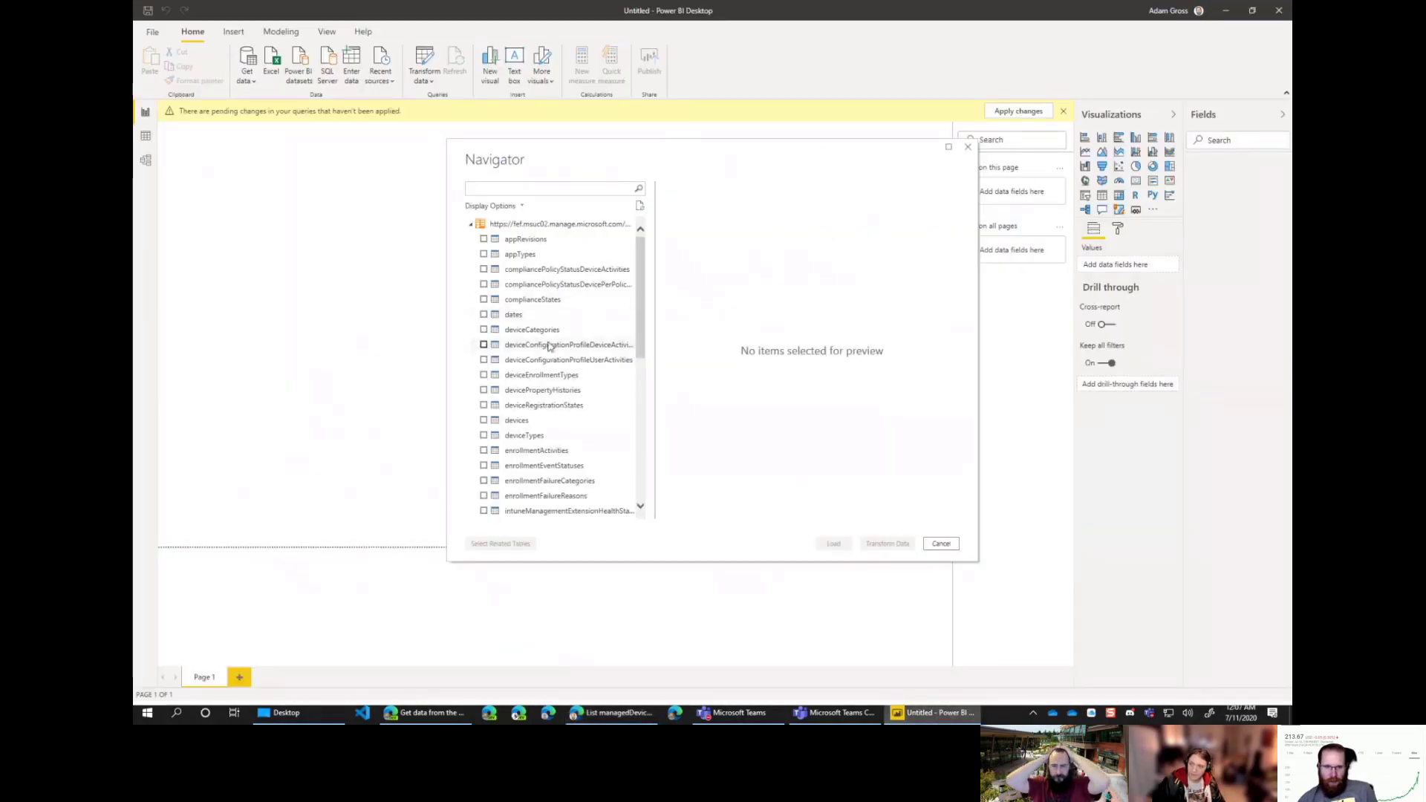
click(509, 421)
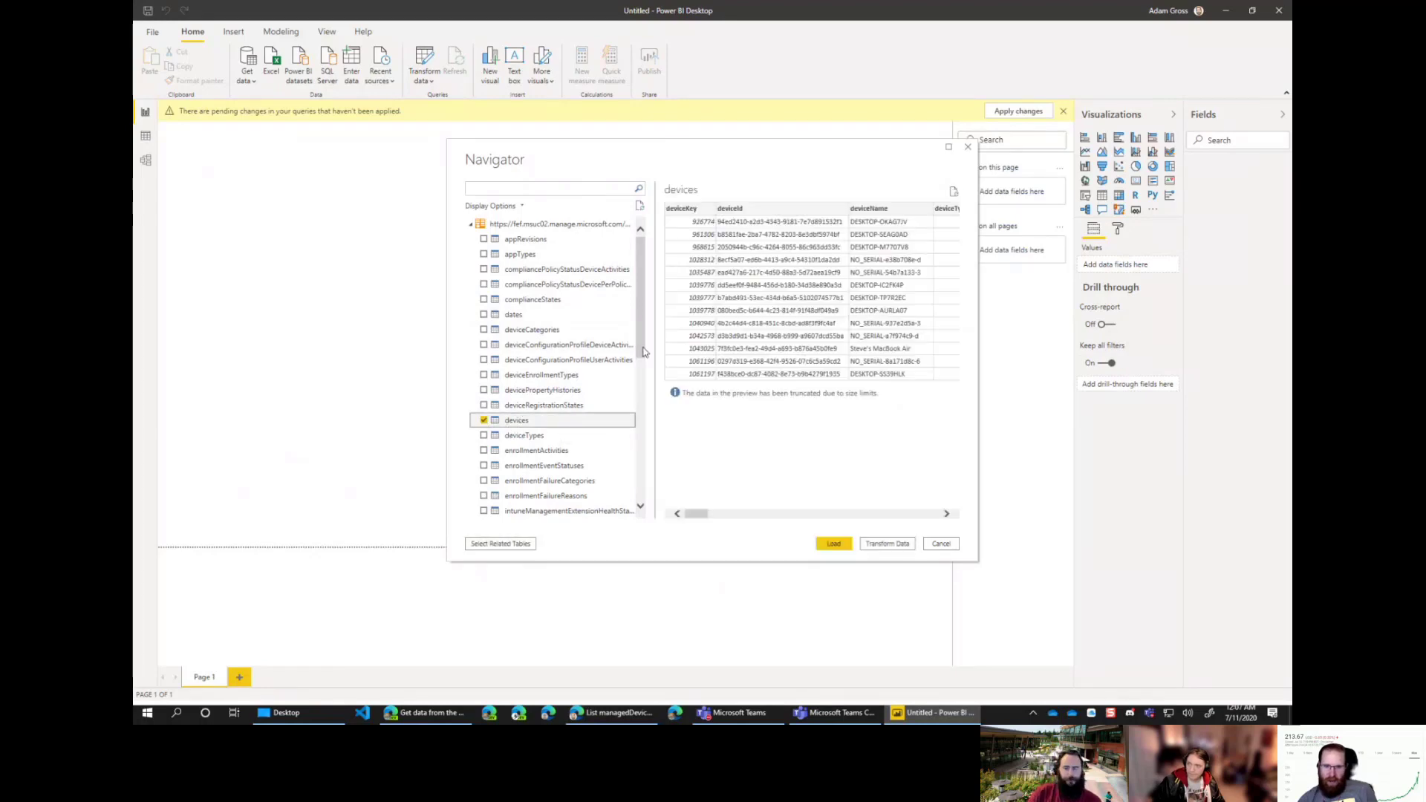
scroll(643, 351, down, 1)
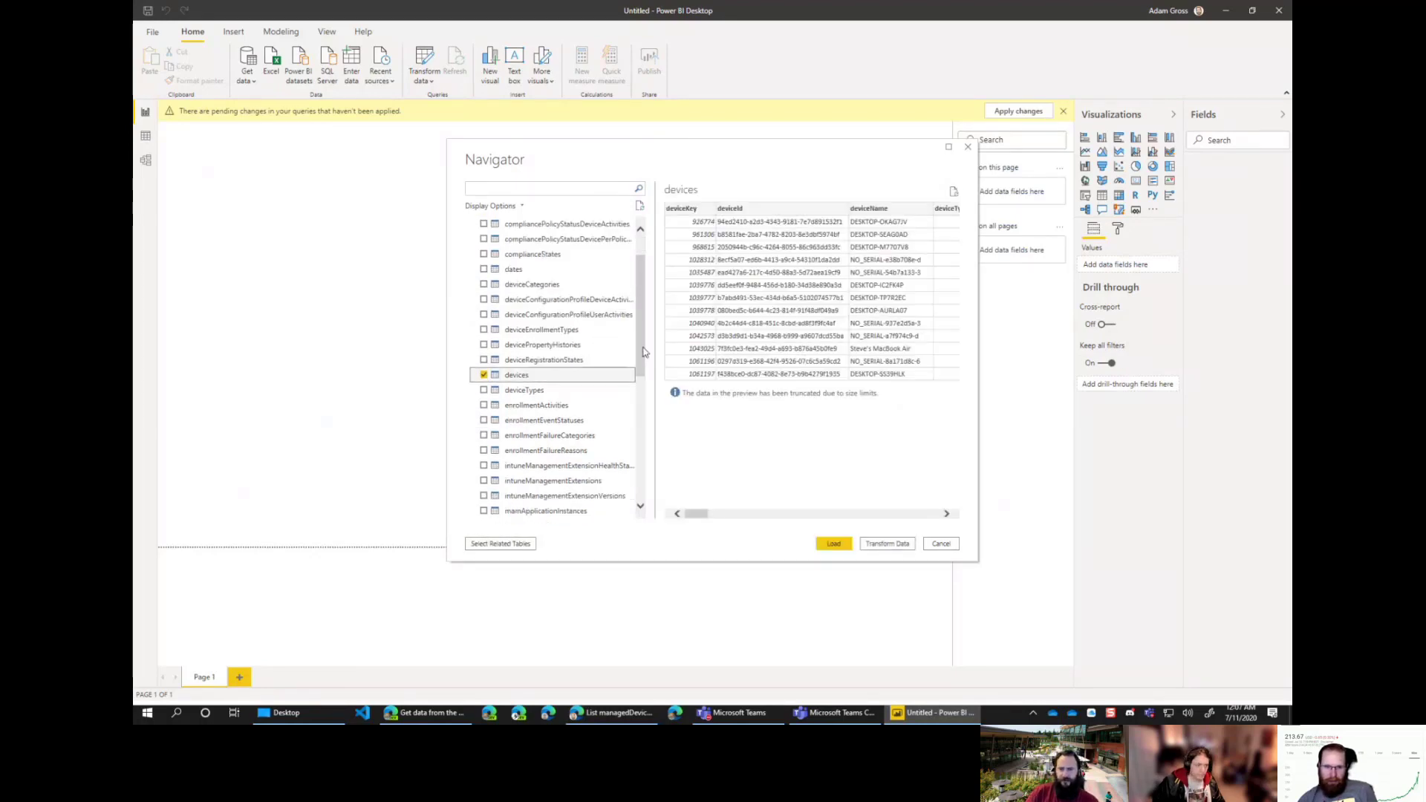
scroll(643, 352, down, 5)
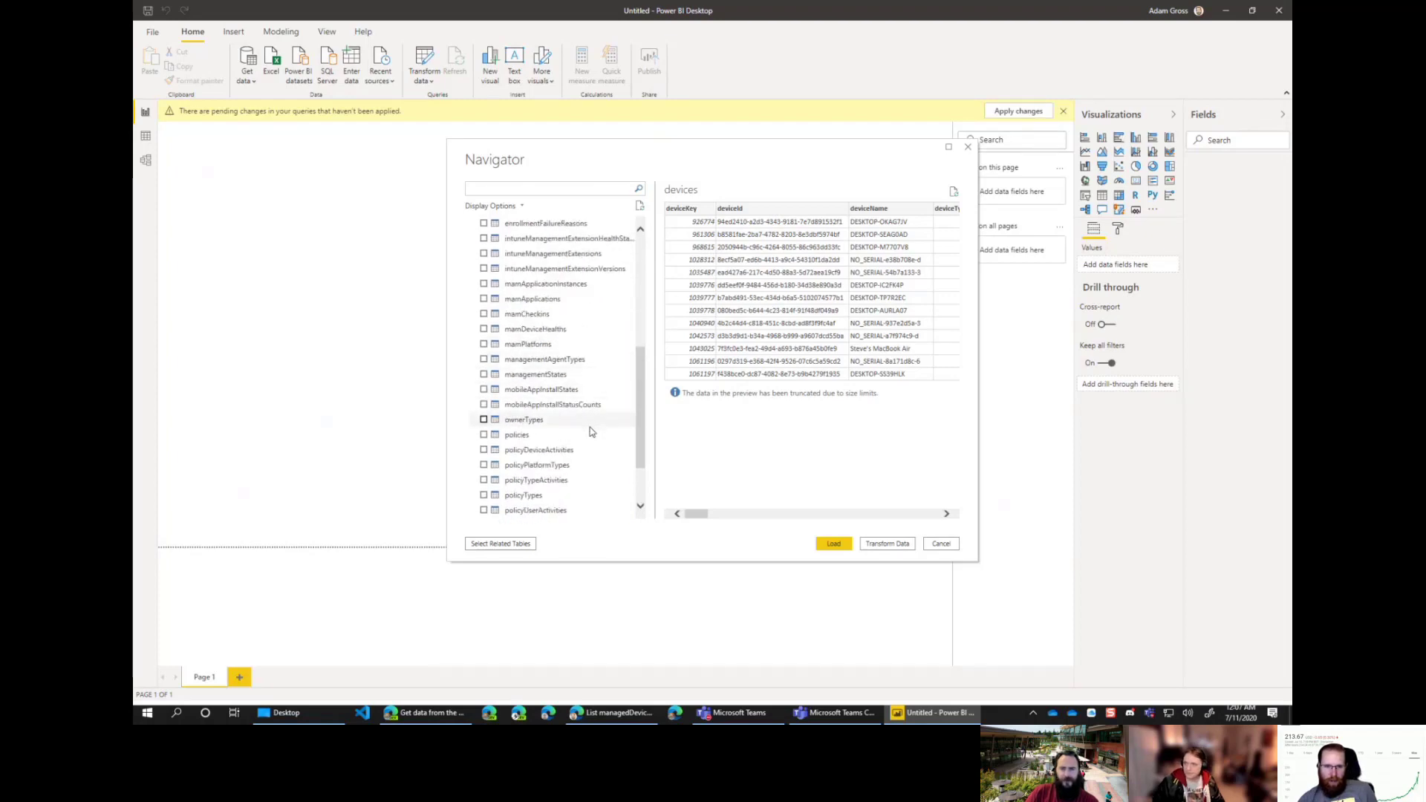
scroll(594, 405, down, 1)
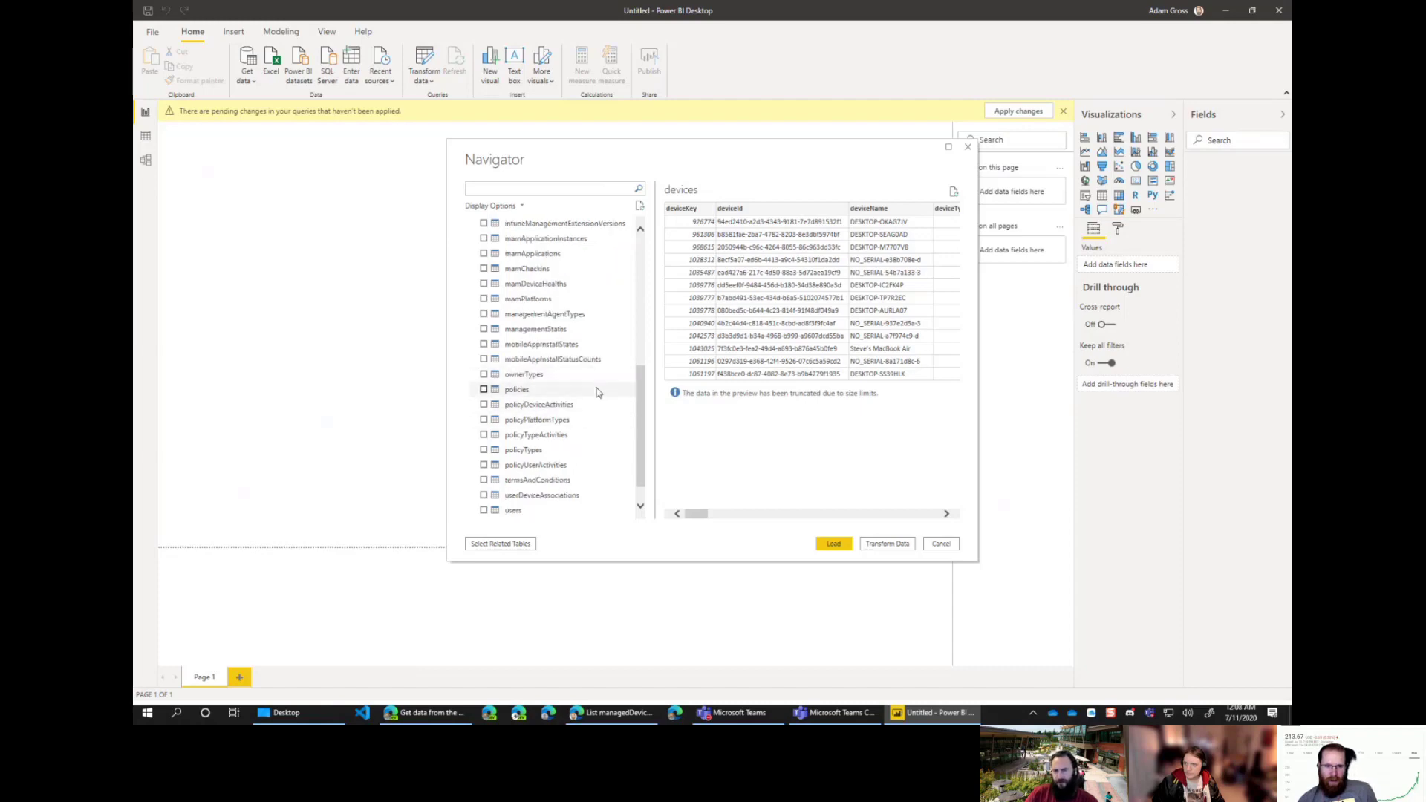
scroll(597, 394, up, 1)
scroll(597, 393, up, 5)
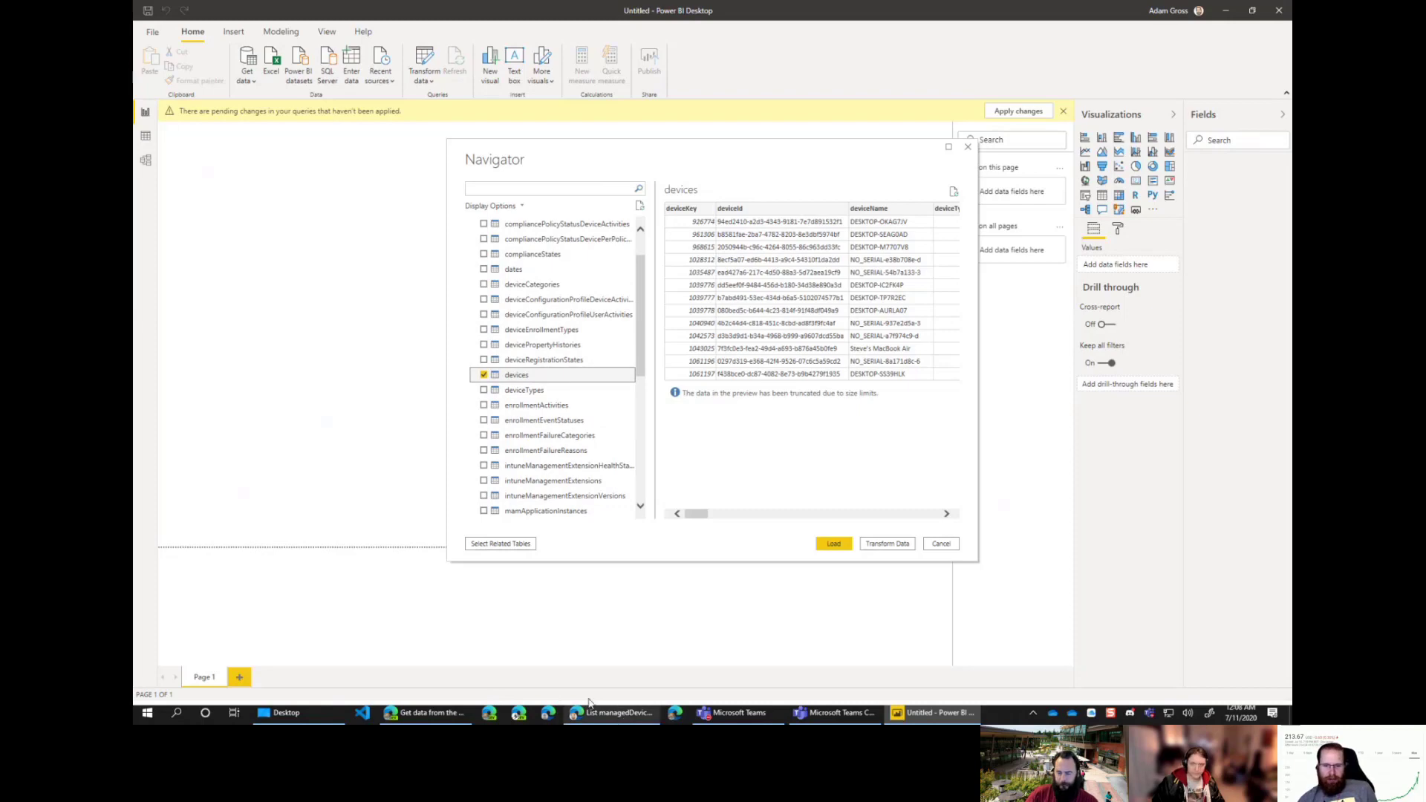
Step: Return to Edge and view the Graph beta $metadata XML document
click(611, 715)
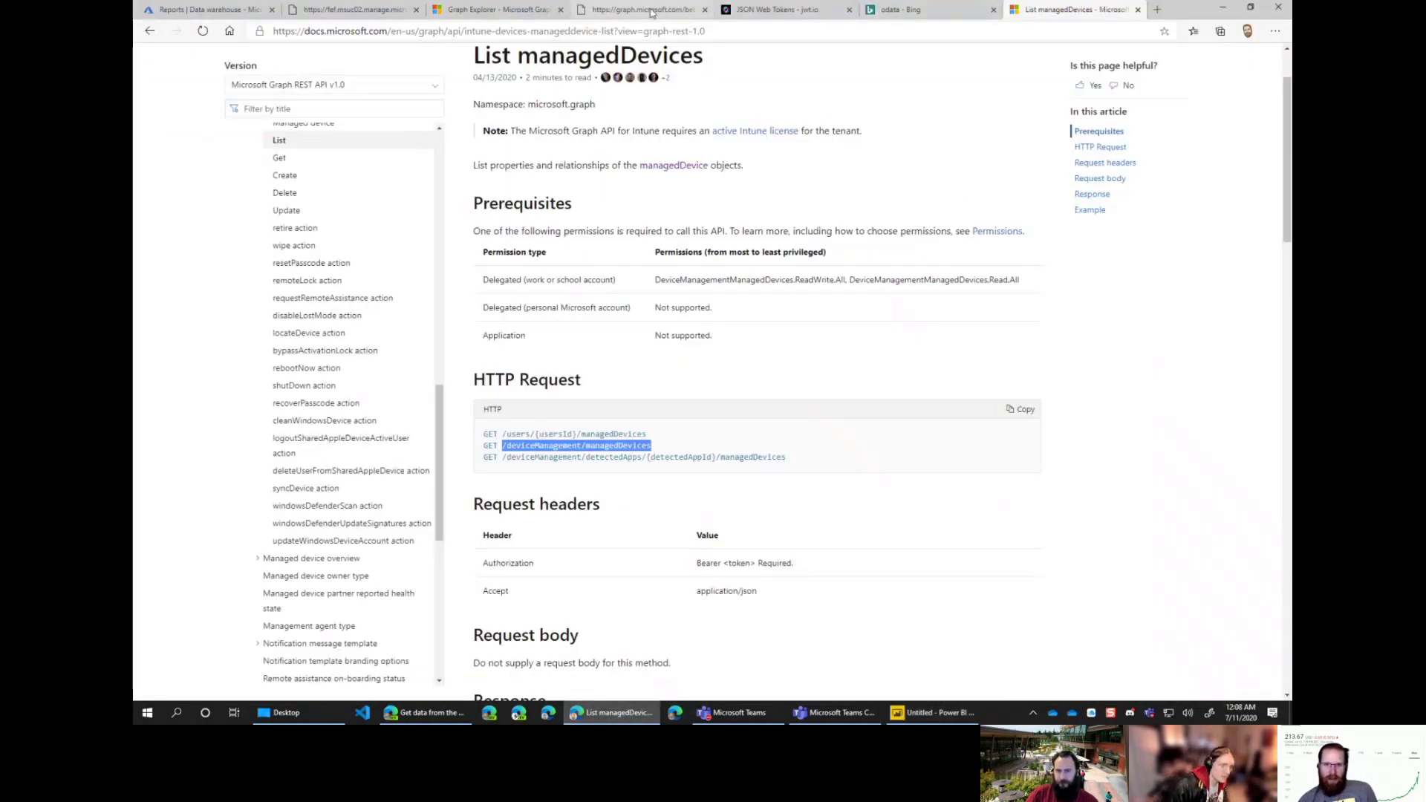
click(643, 9)
click(578, 33)
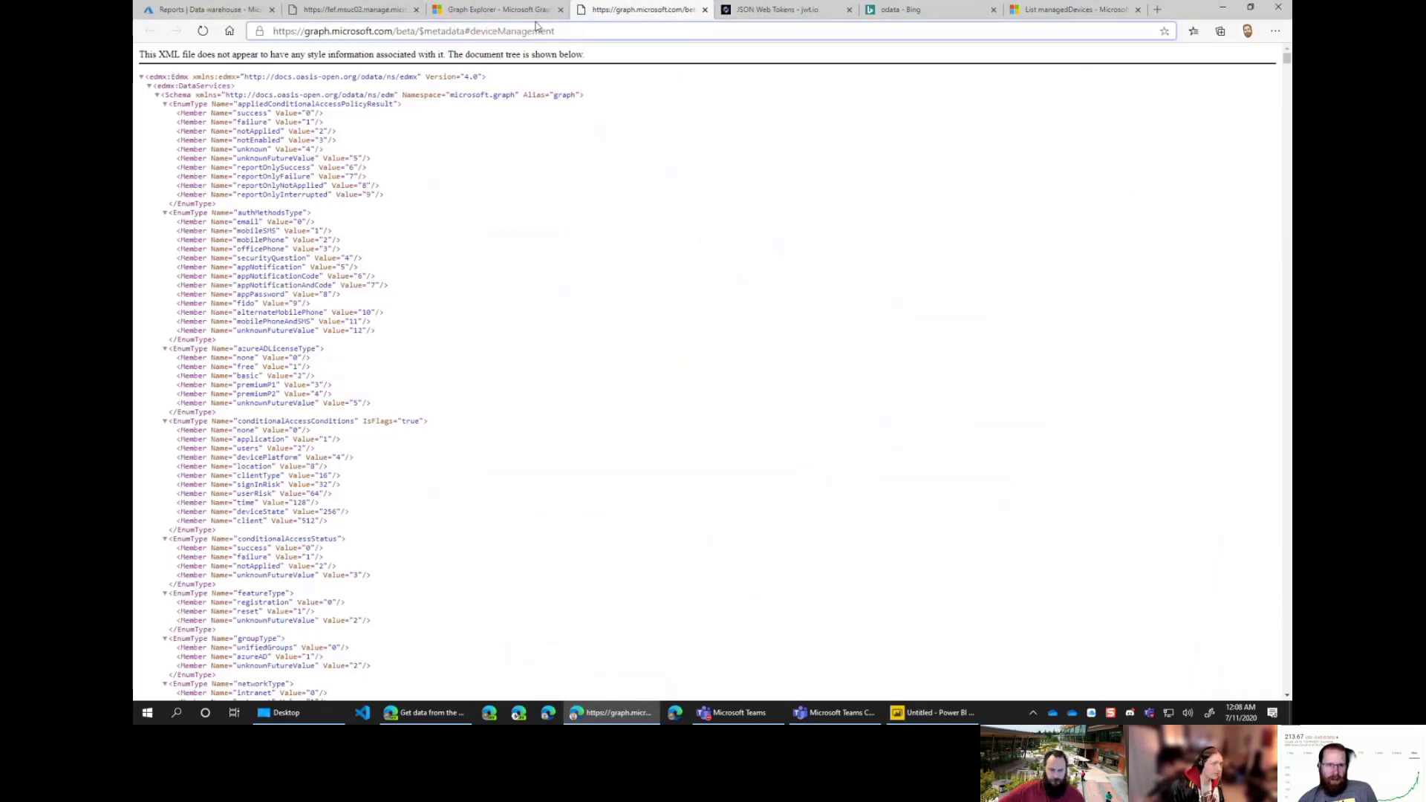
Step: Replace the devices path with /deviceManagement/managedDevices, remove the double slash, and run the query
click(505, 11)
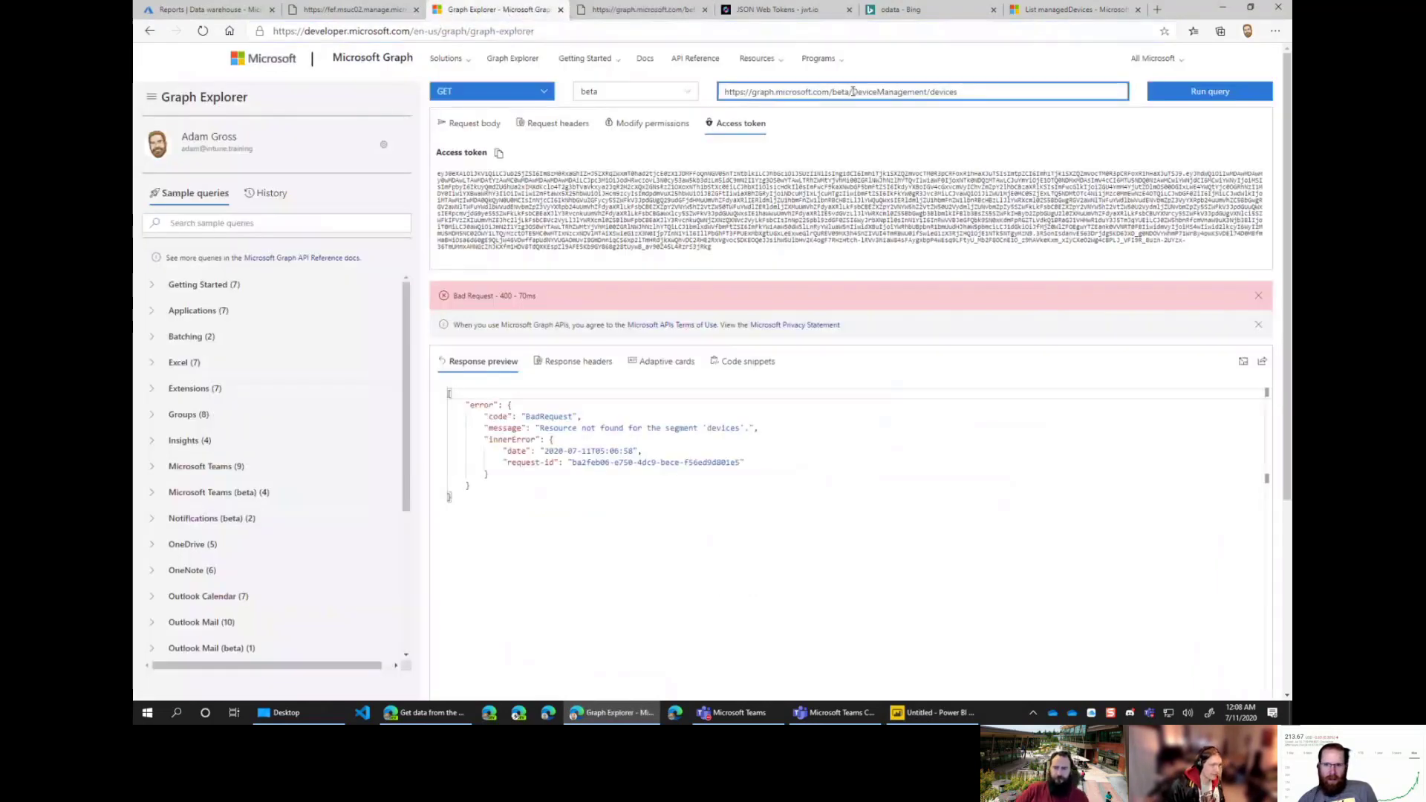
drag(853, 91, 956, 93)
text(/deviceManagement/managedDevices)
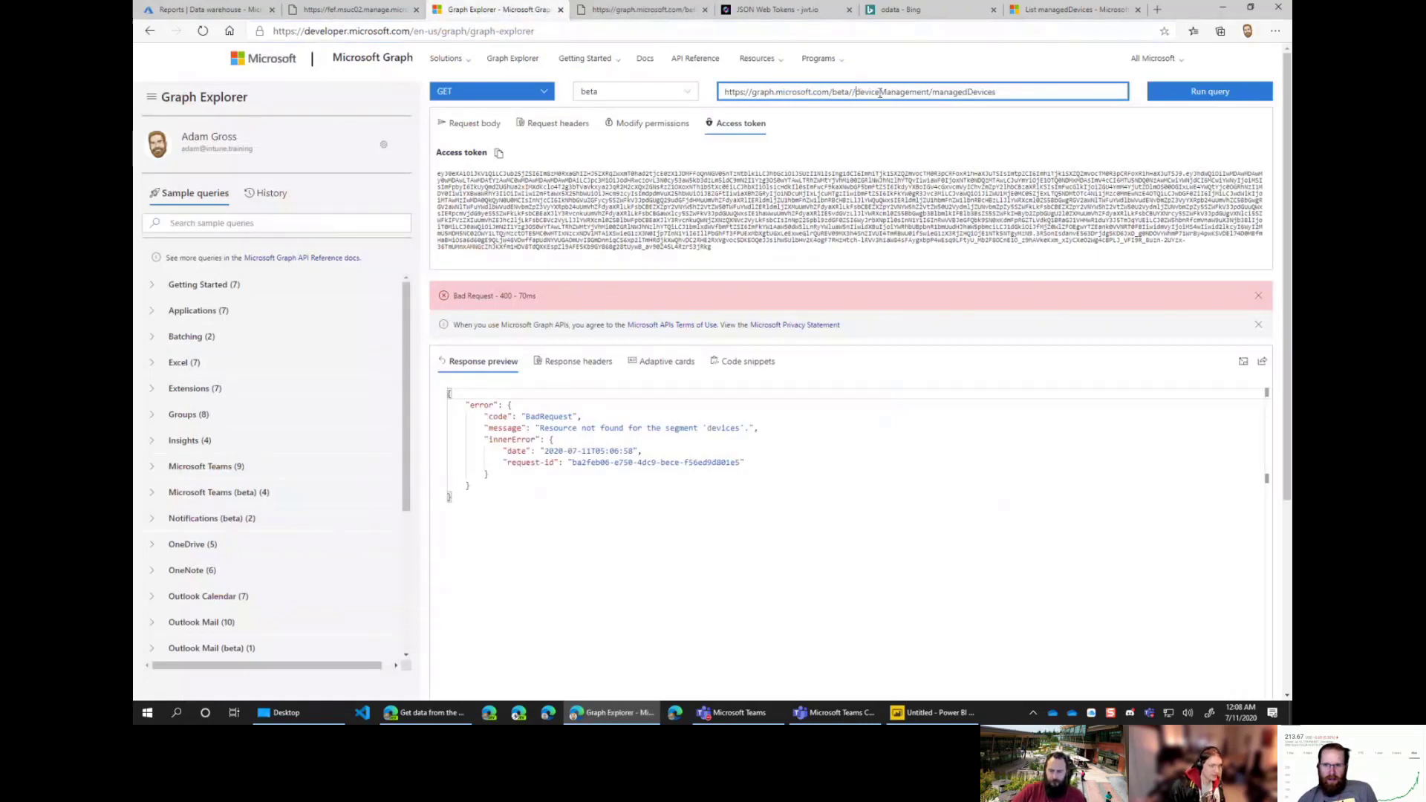
key(BackSpace)
click(1209, 93)
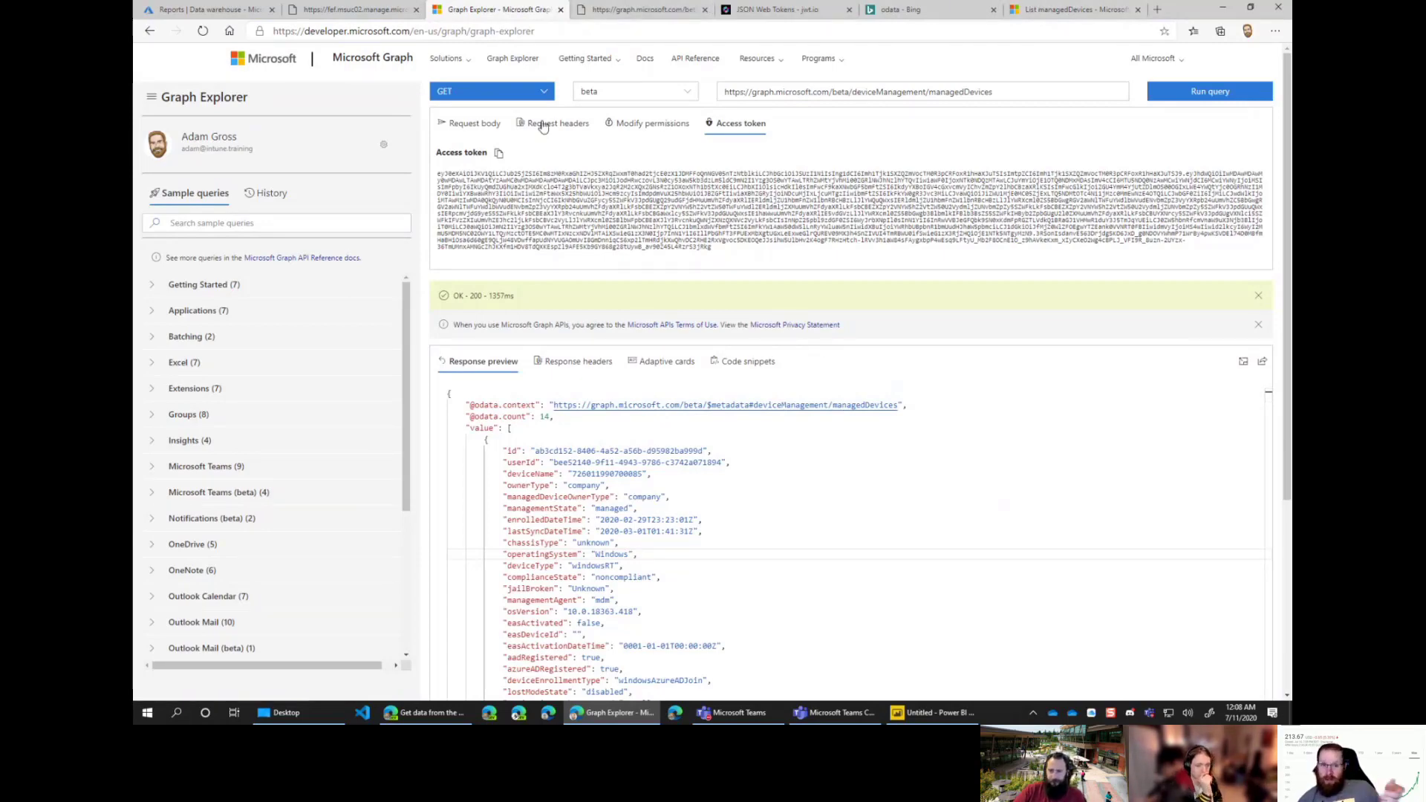
click(631, 123)
click(543, 124)
click(493, 126)
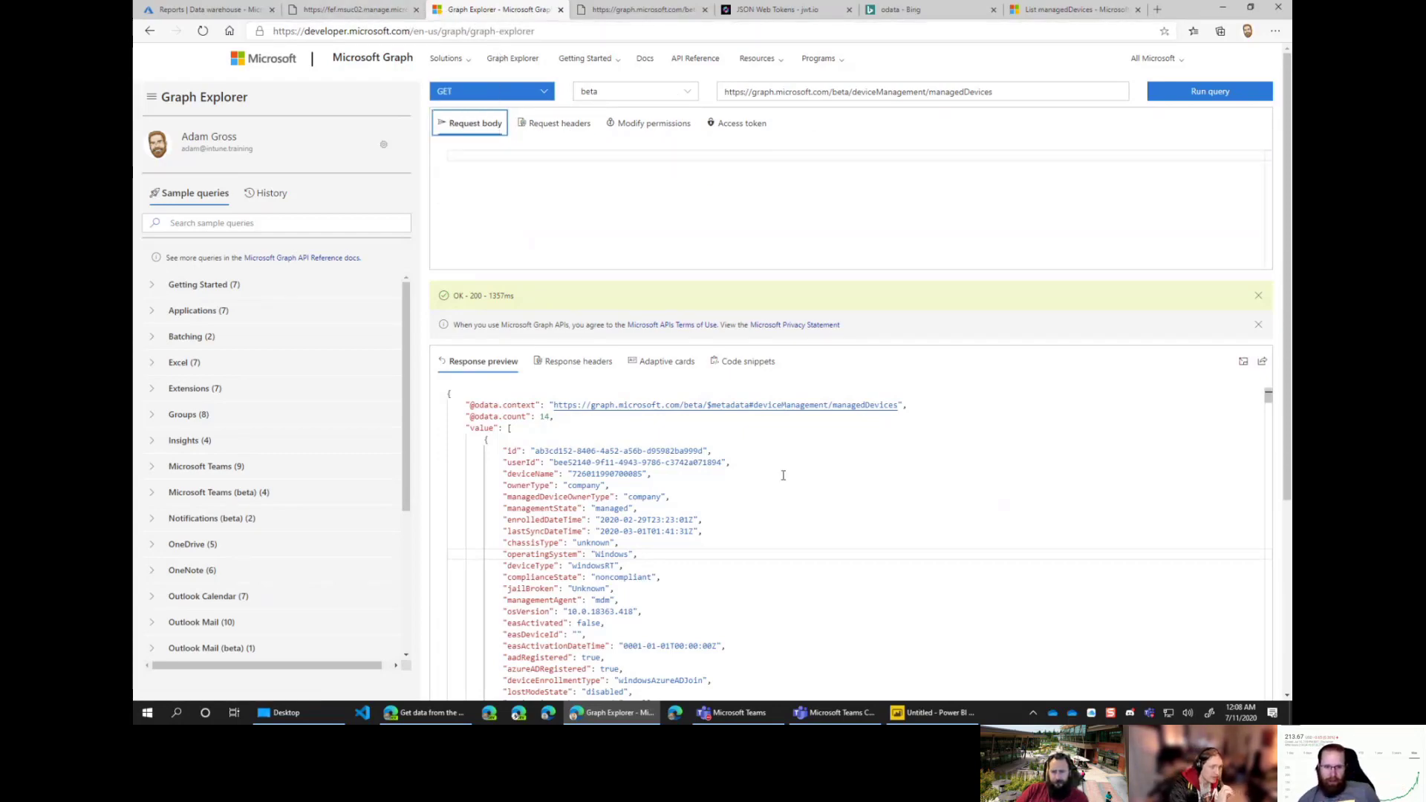
scroll(802, 490, down, 5)
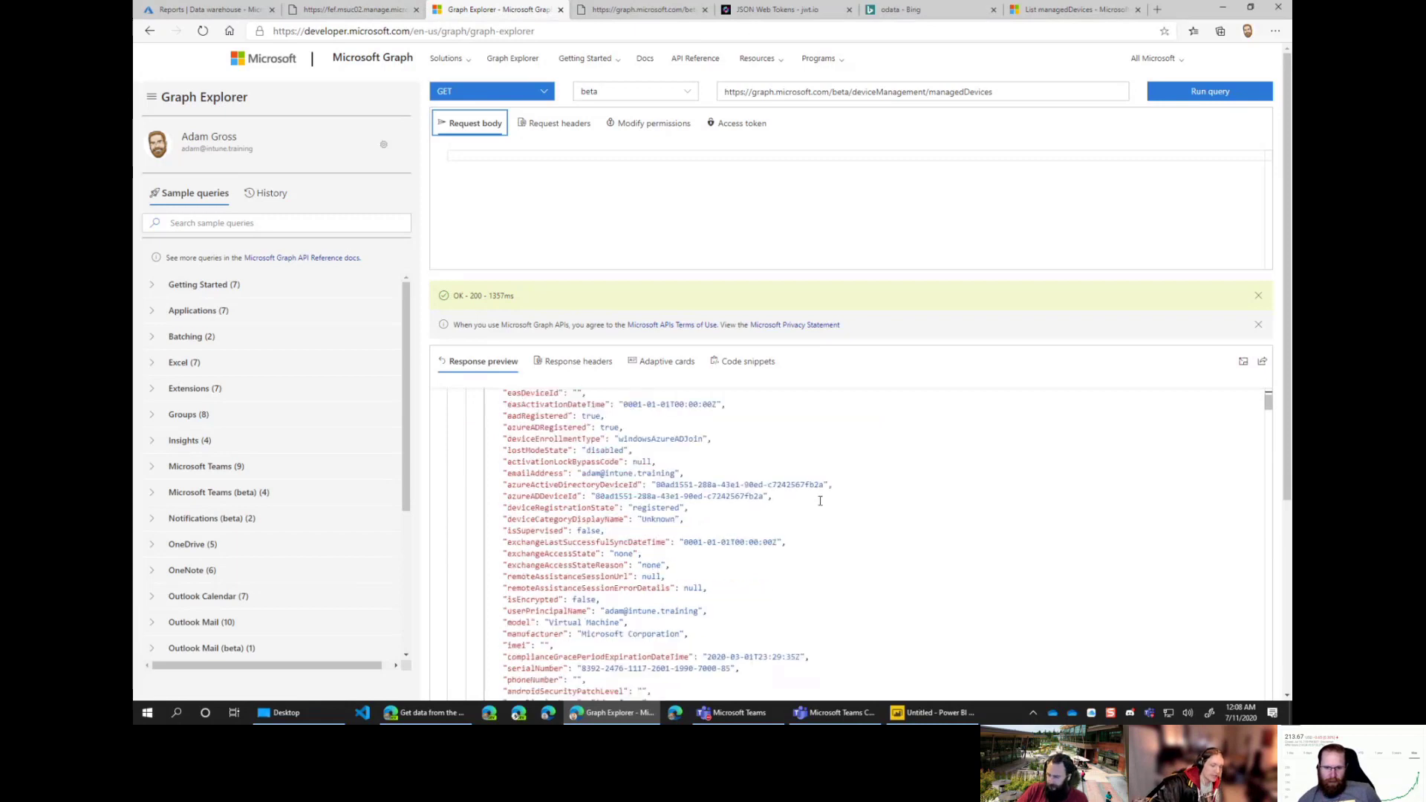
scroll(820, 502, down, 4)
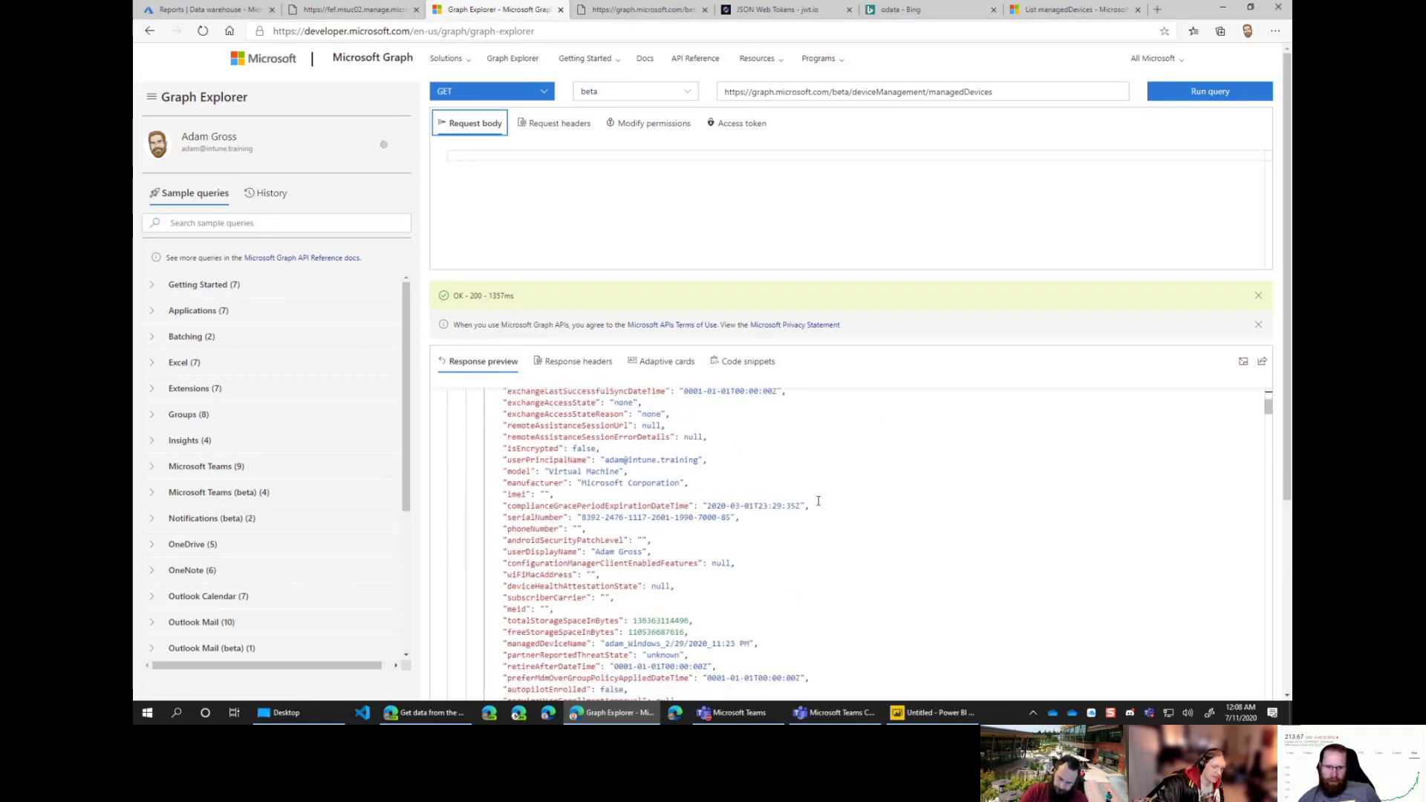
scroll(817, 501, down, 4)
scroll(817, 501, down, 2)
scroll(818, 501, down, 4)
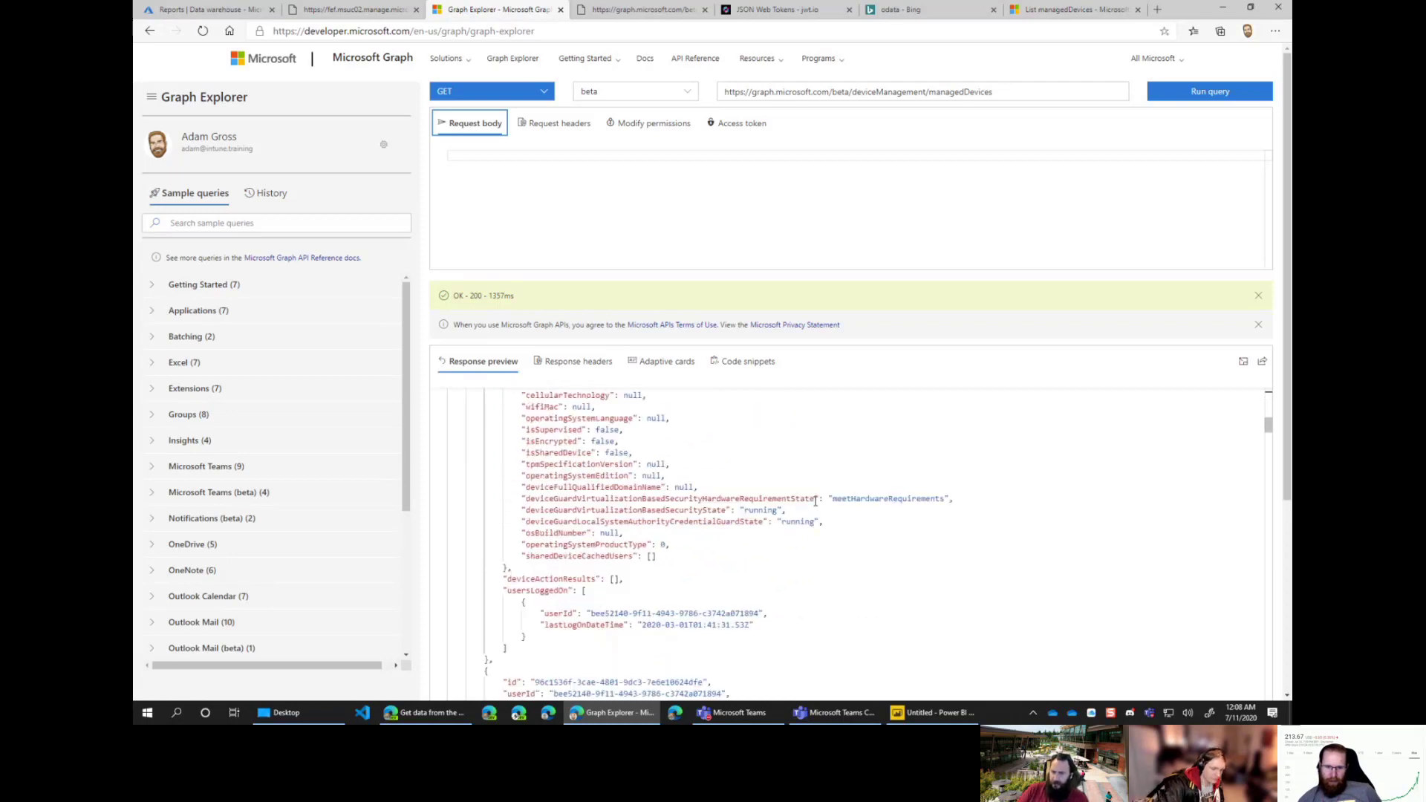
scroll(809, 494, up, 4)
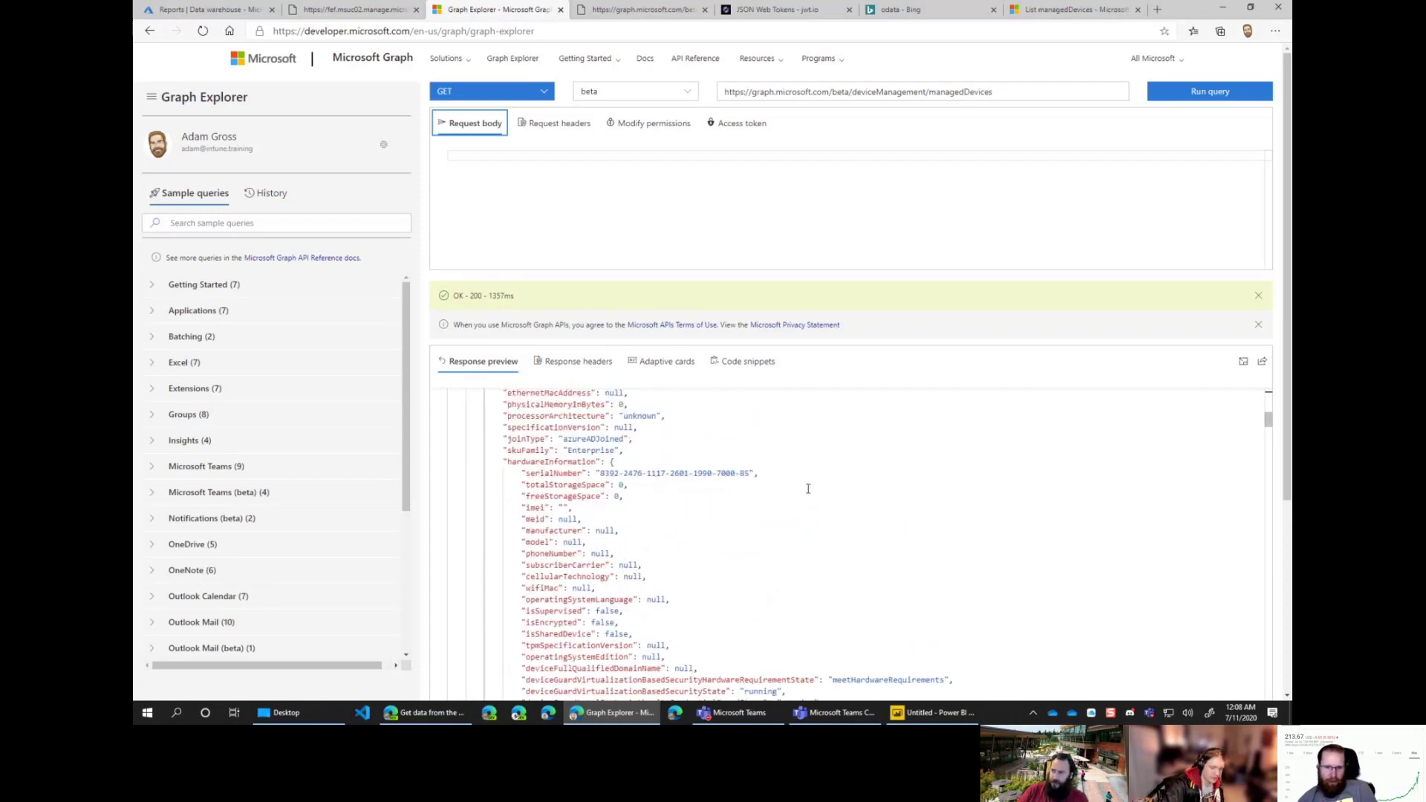
scroll(809, 488, up, 3)
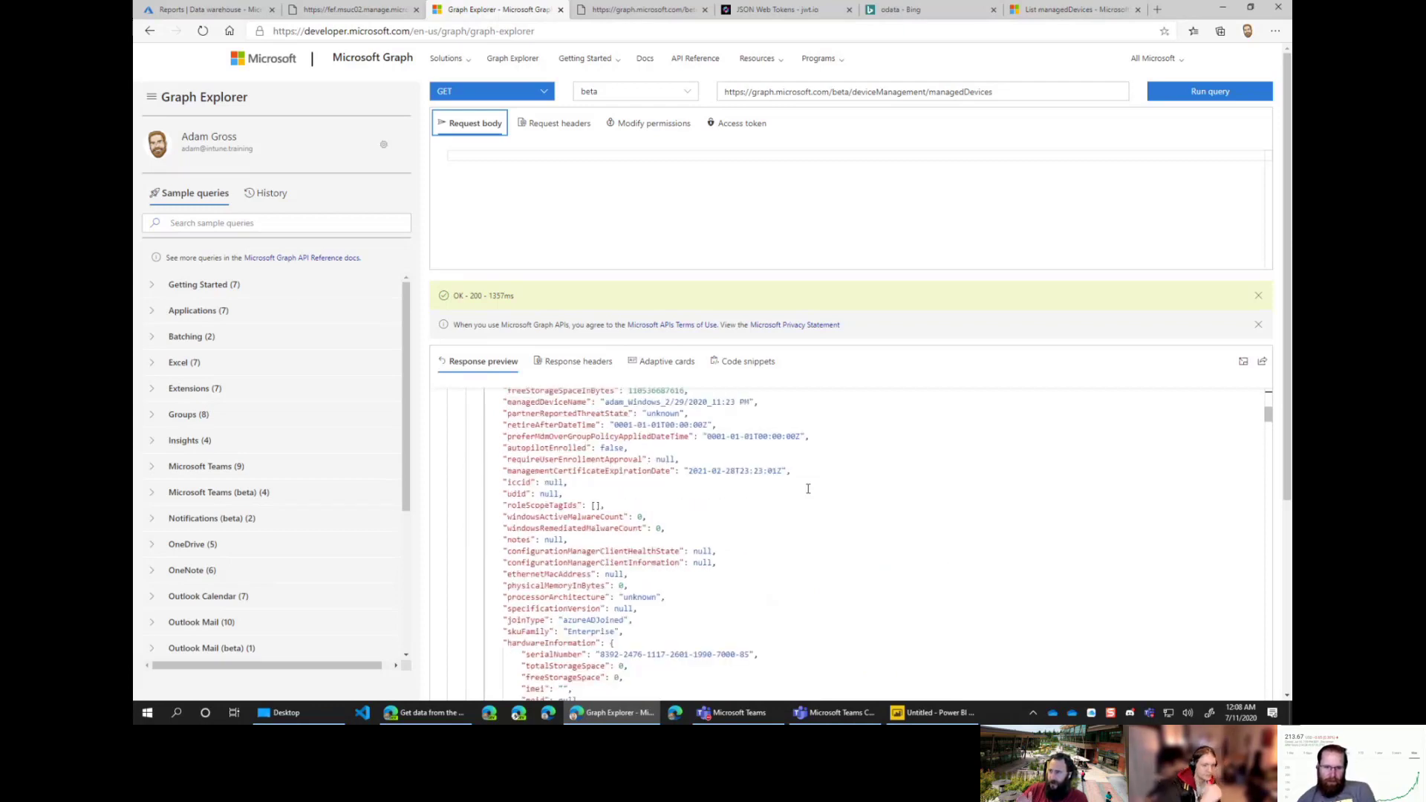
scroll(808, 487, up, 8)
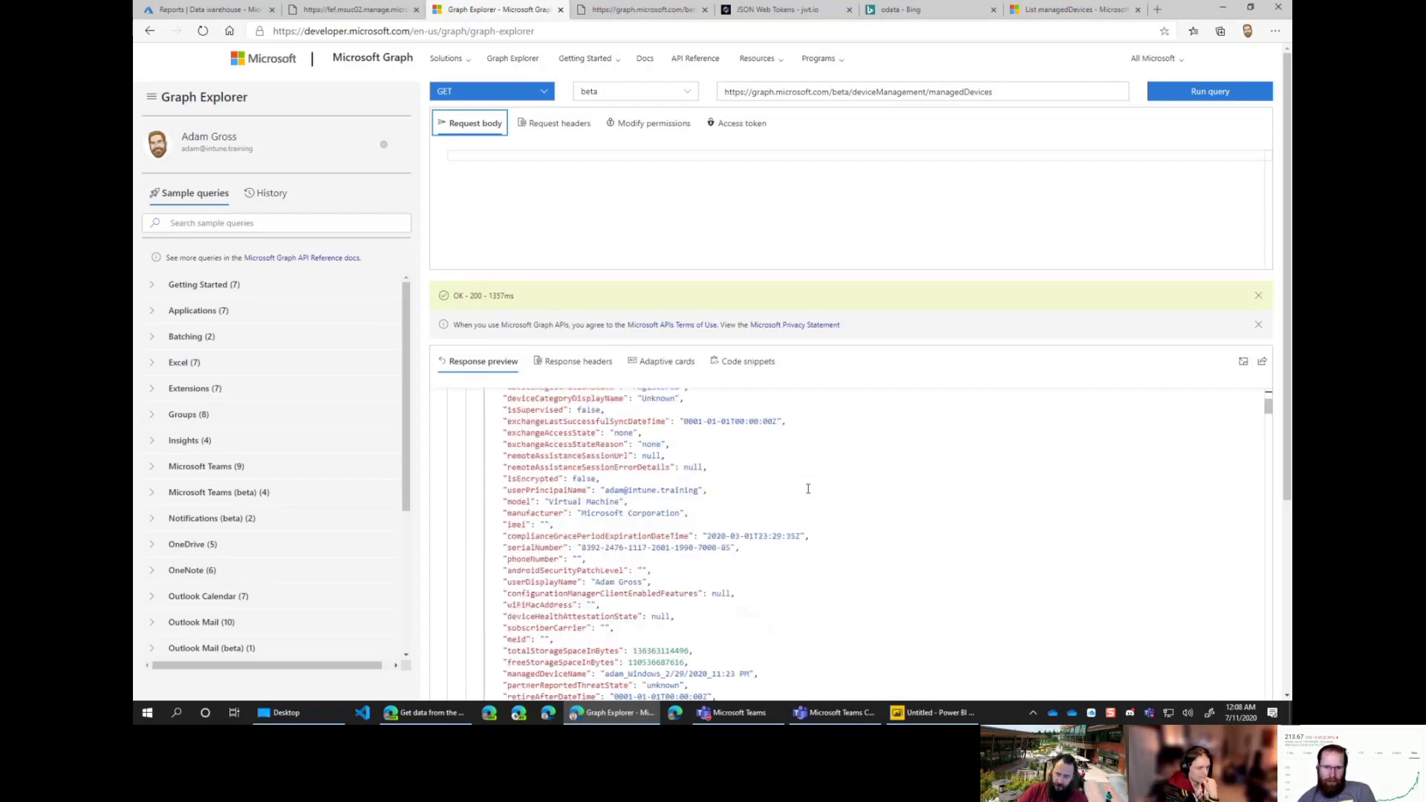
scroll(808, 488, up, 3)
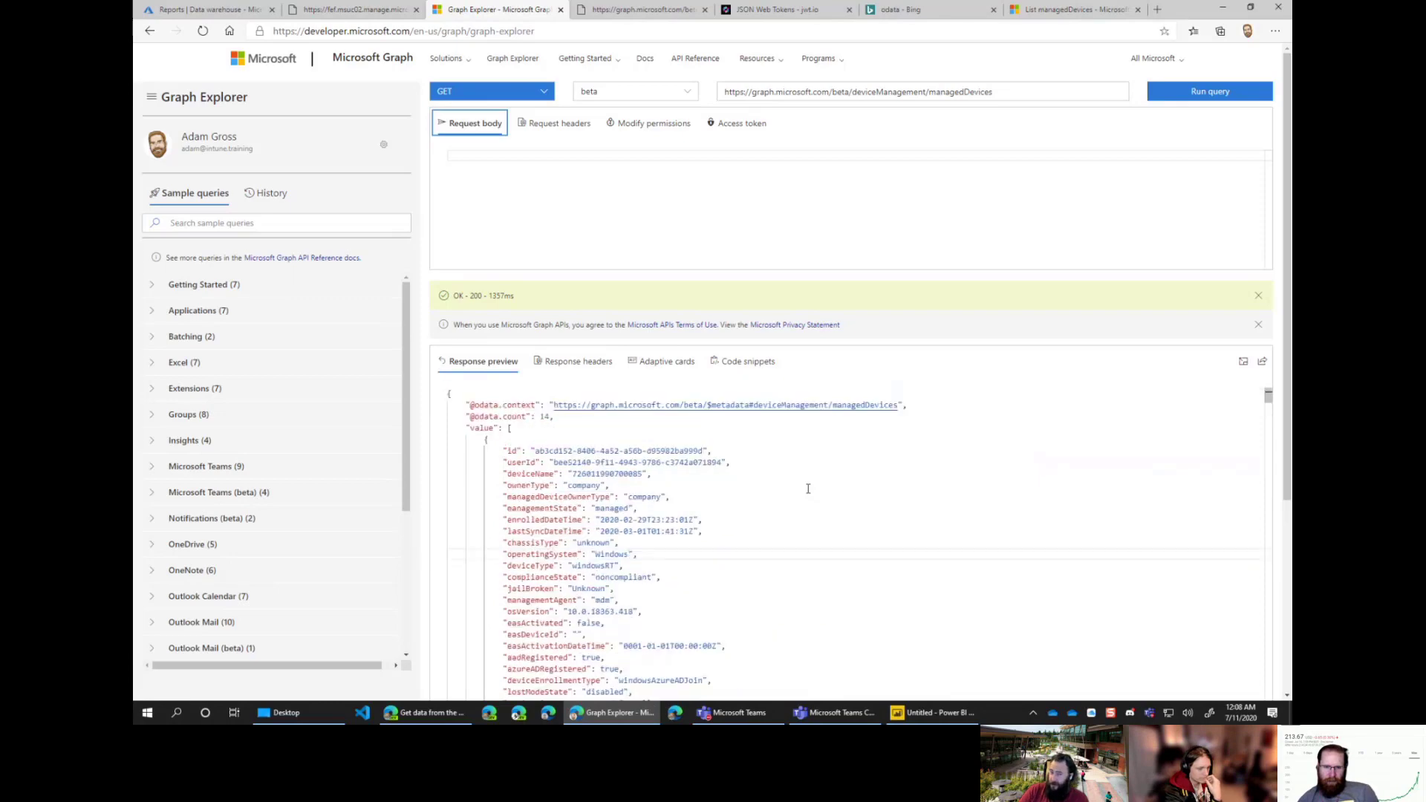
scroll(833, 546, down, 15)
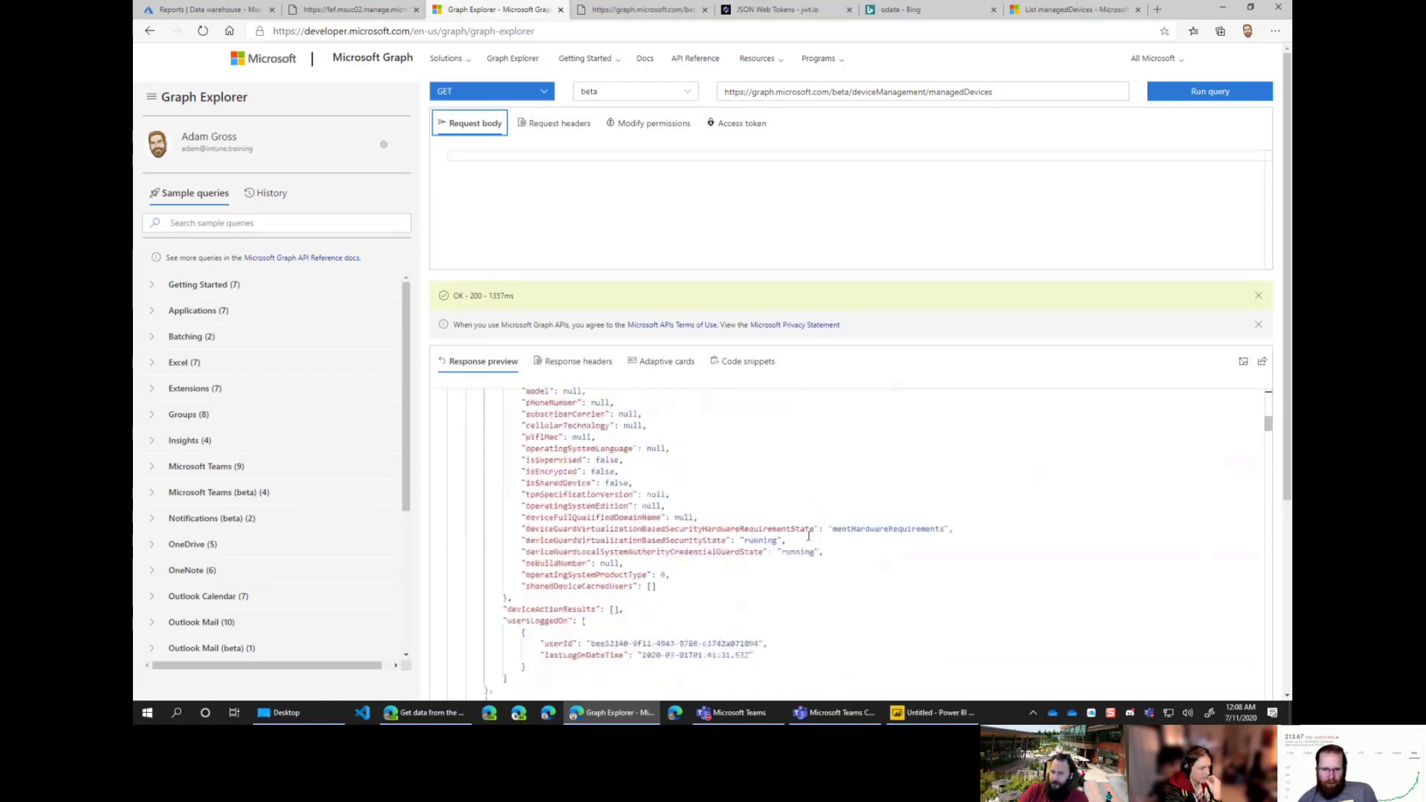
scroll(801, 536, down, 10)
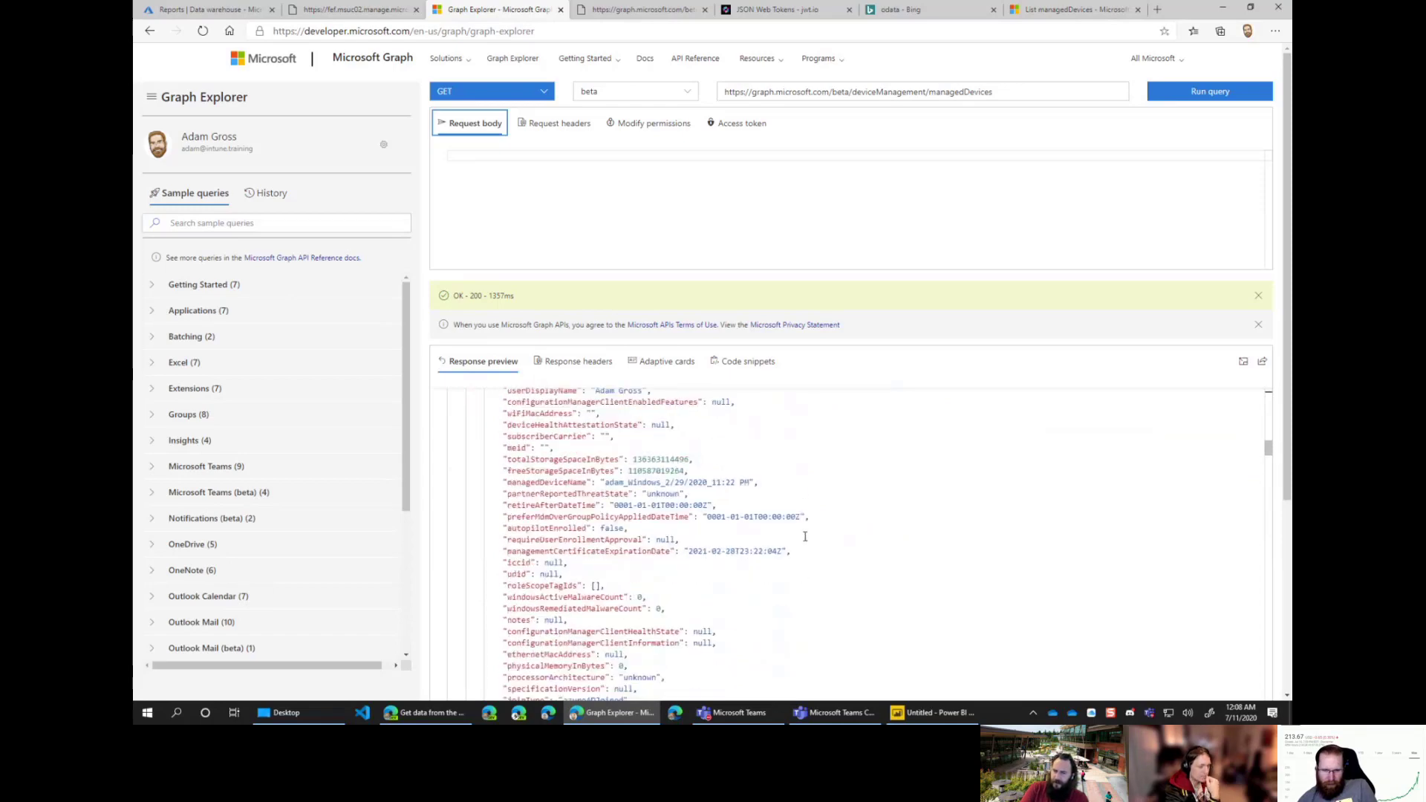
scroll(804, 536, down, 3)
scroll(804, 536, down, 12)
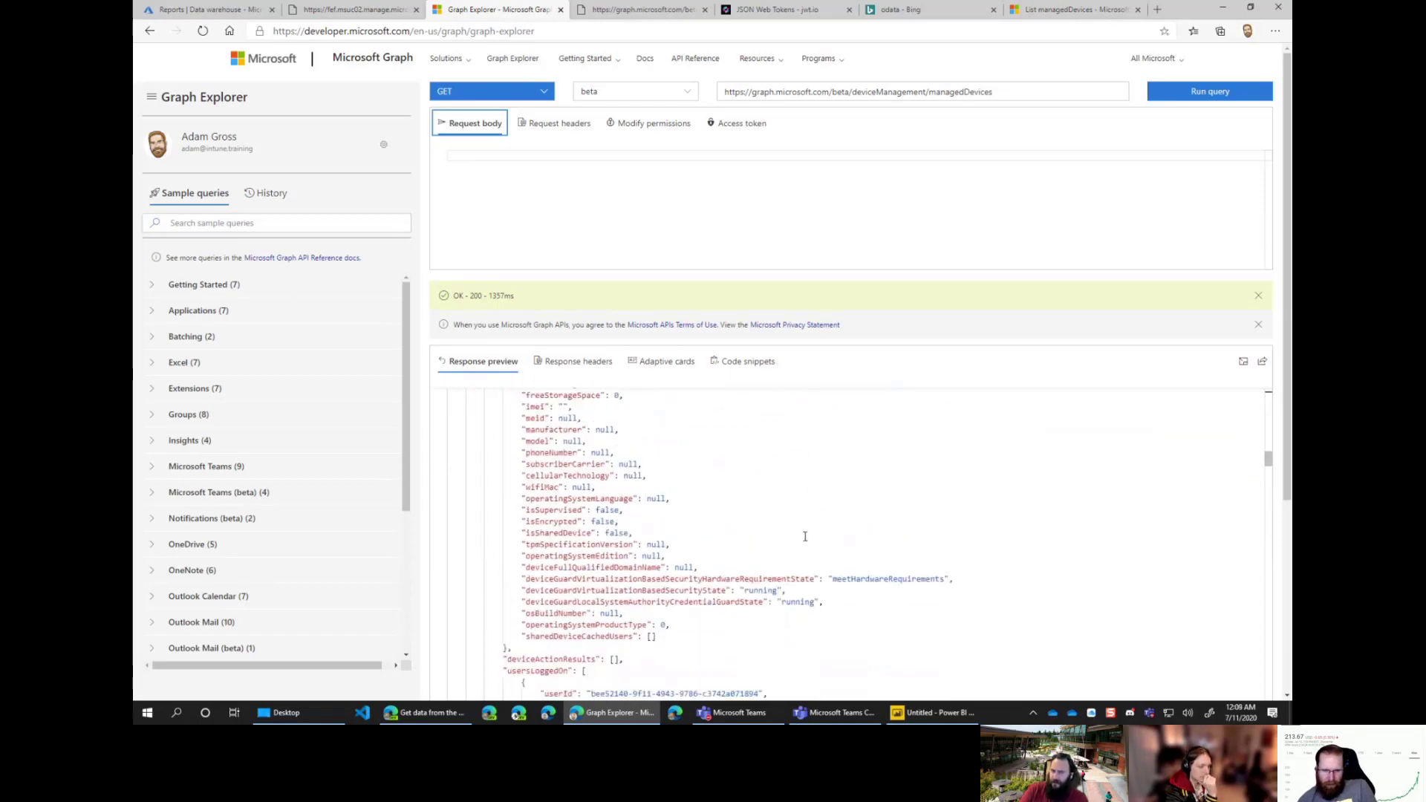
Step: Tick the users table, and tick then untick the empty deviceCategories table
click(939, 717)
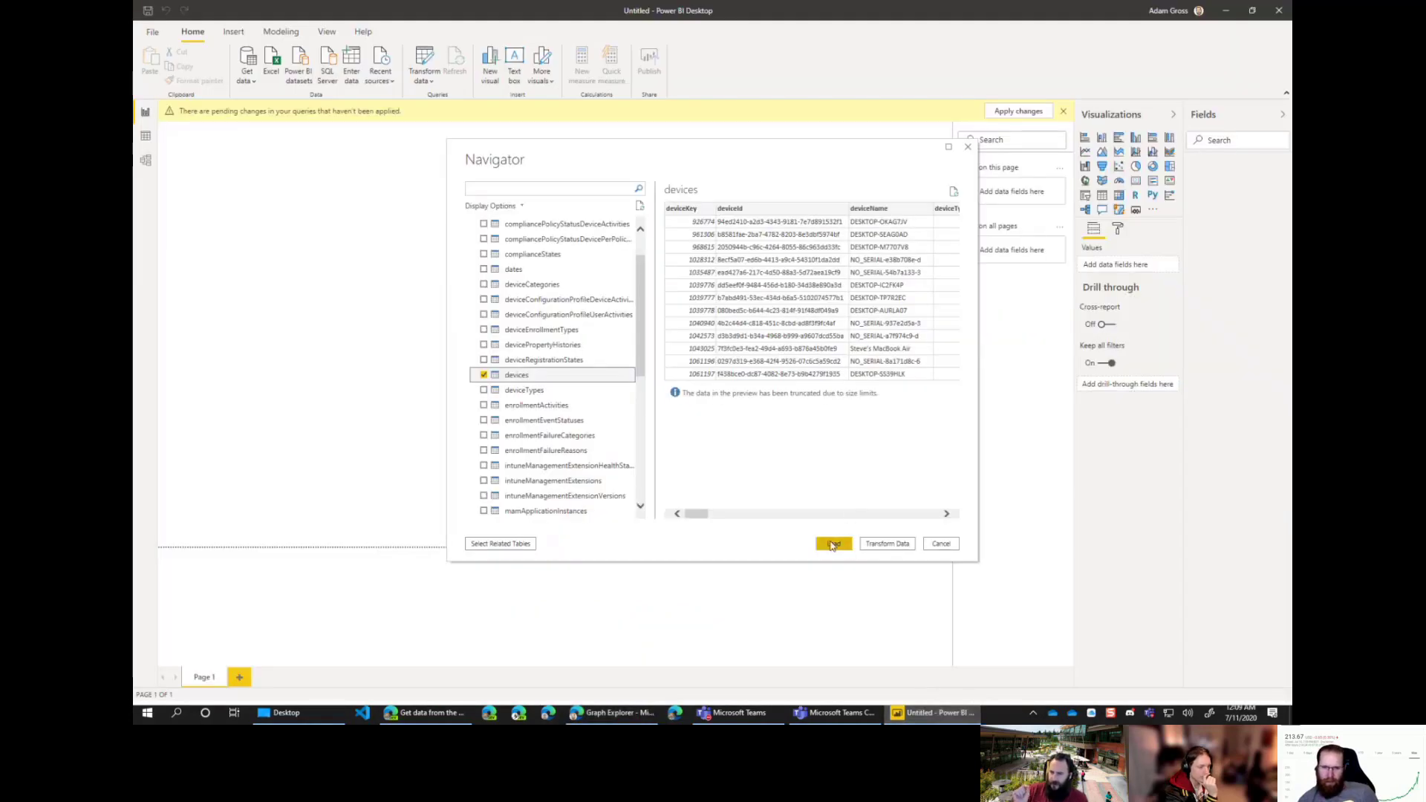
scroll(640, 346, down, 1)
drag(640, 345, 639, 394)
scroll(587, 441, down, 3)
click(483, 482)
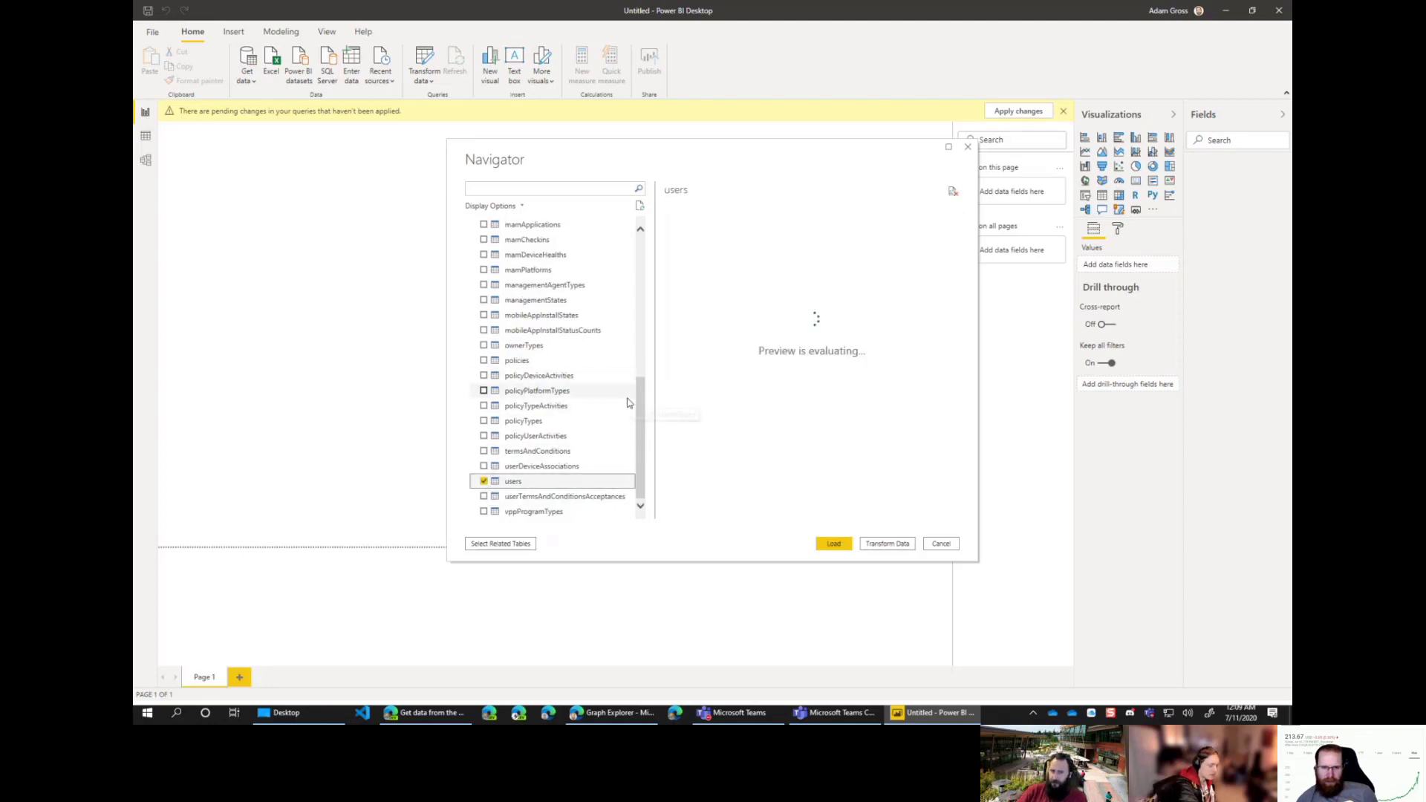
scroll(624, 402, up, 2)
scroll(624, 402, up, 5)
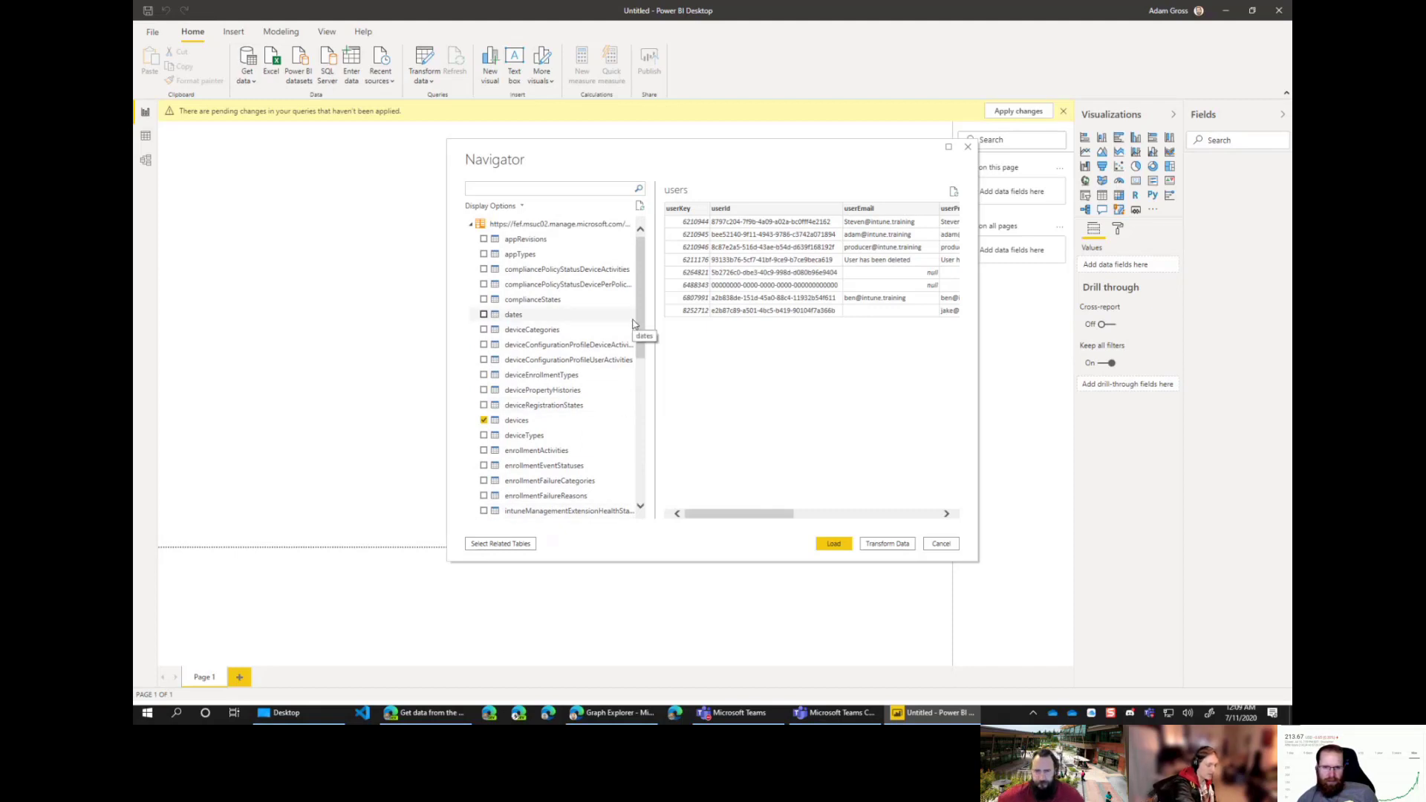
click(484, 330)
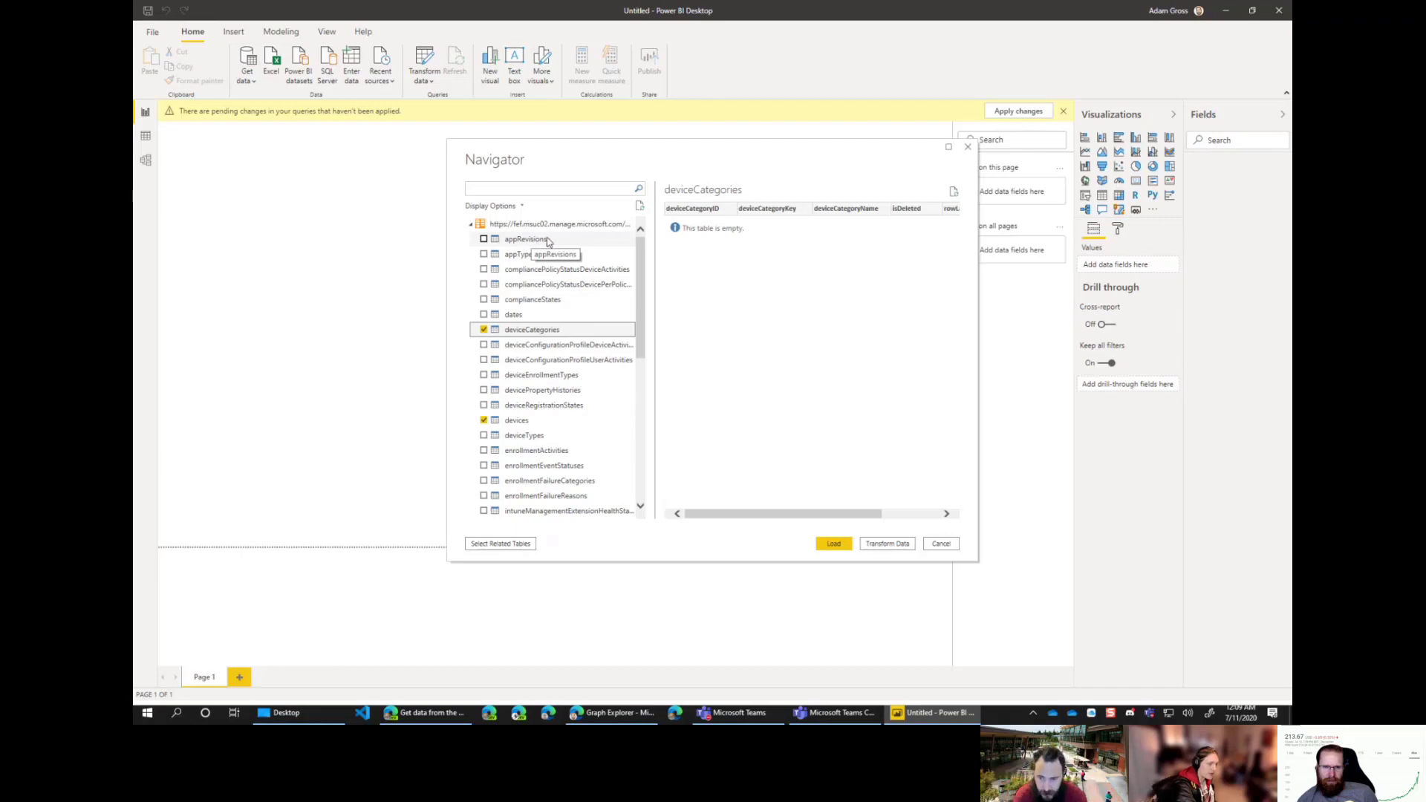
click(484, 330)
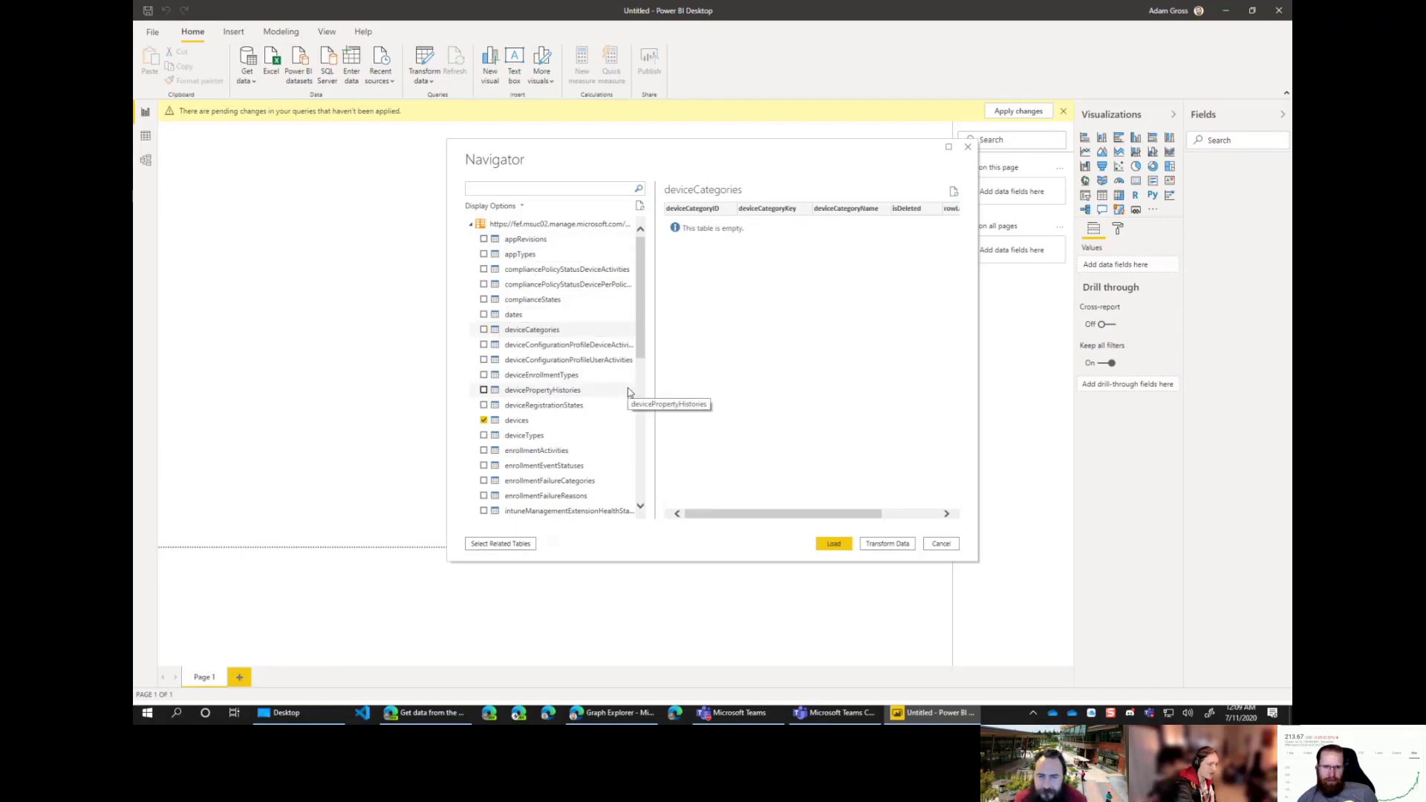
Step: Preview and include the deviceTypes and policies tables
click(551, 438)
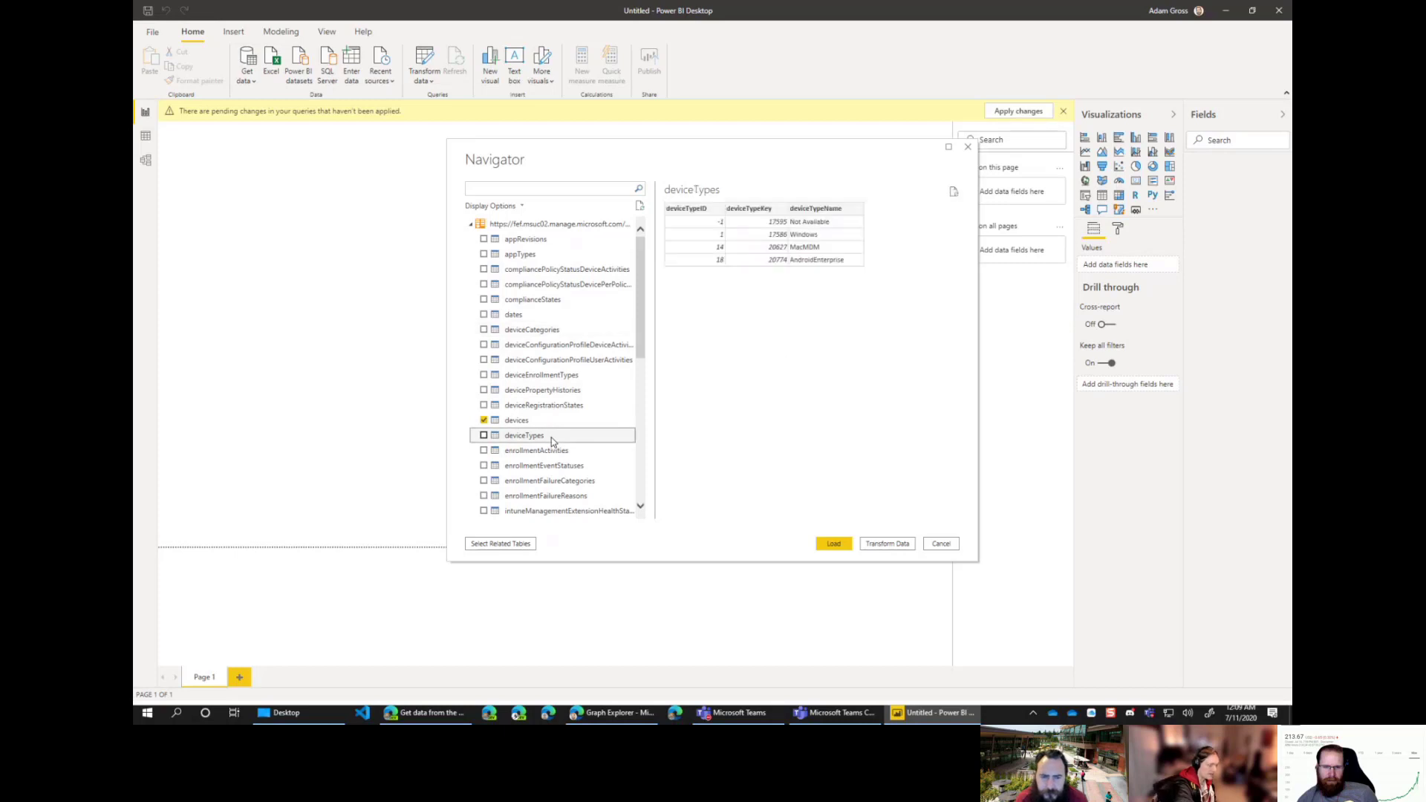
click(484, 436)
scroll(594, 408, down, 2)
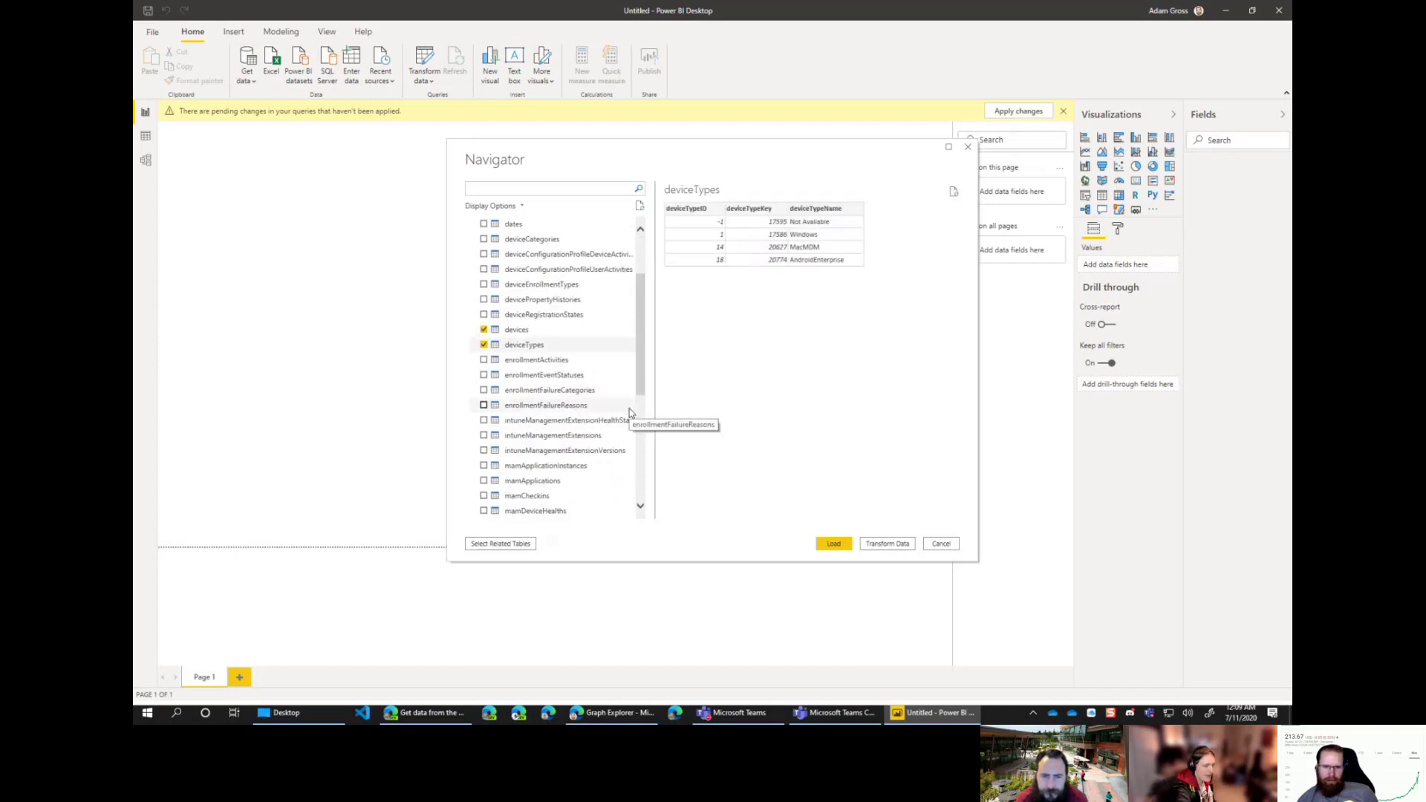
scroll(630, 408, down, 3)
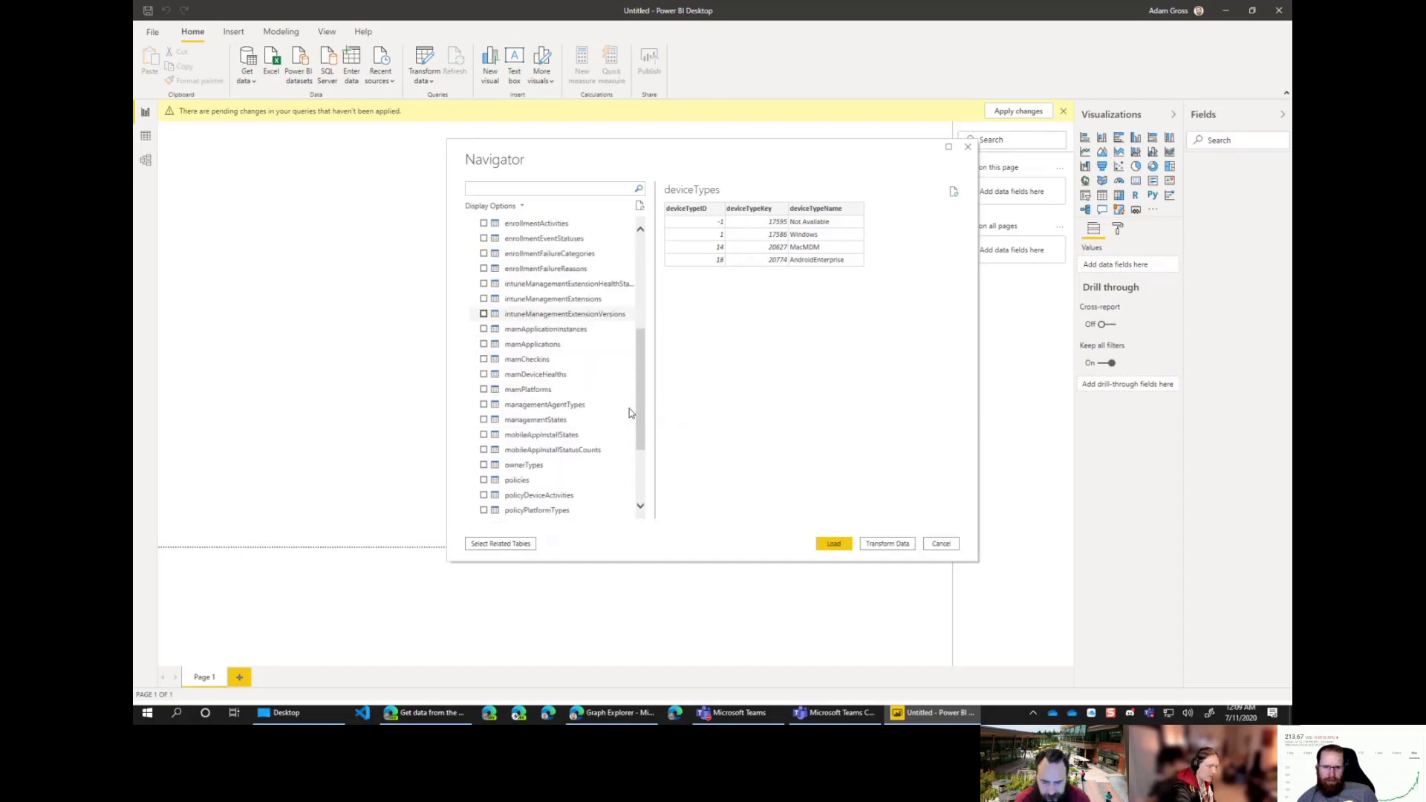
scroll(630, 412, down, 1)
click(517, 435)
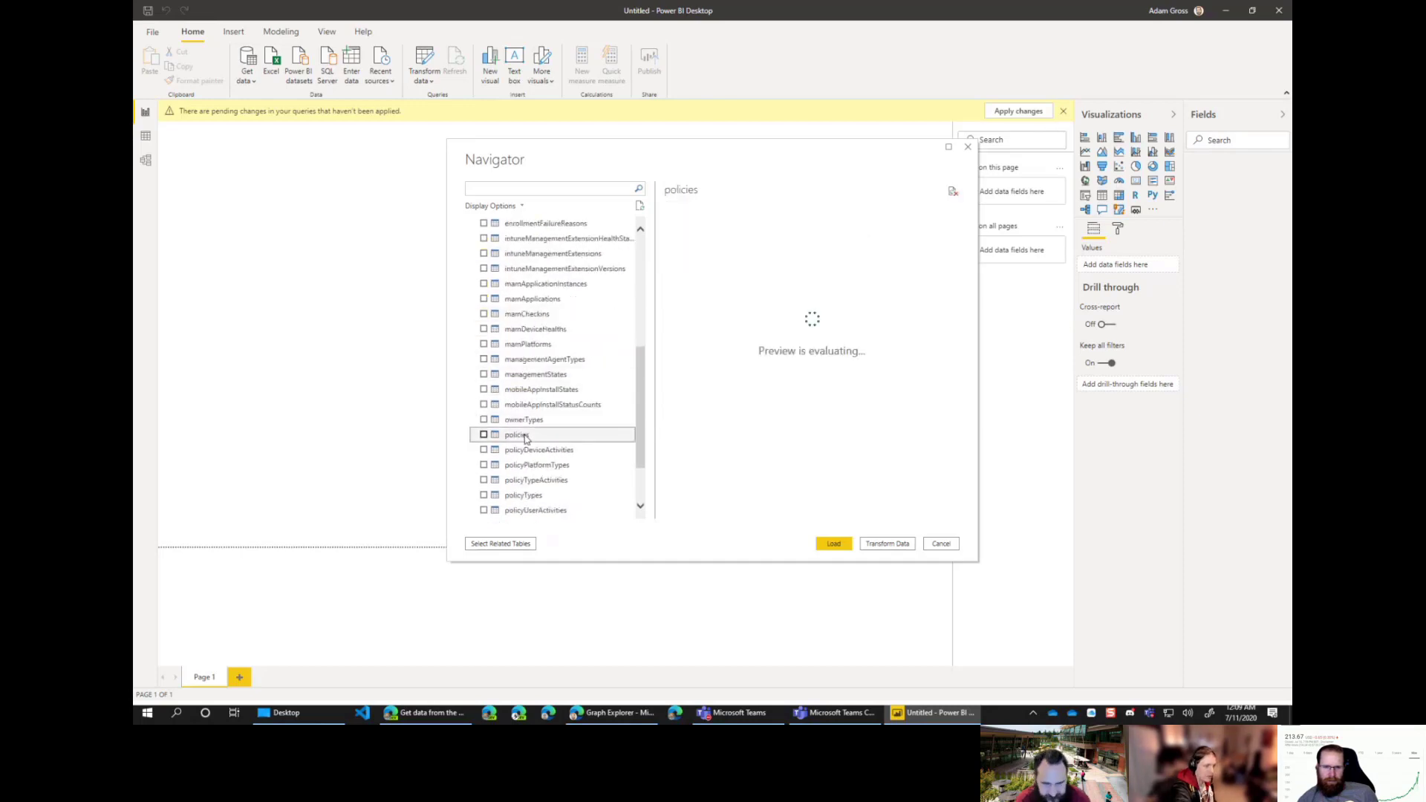
scroll(486, 405, down, 1)
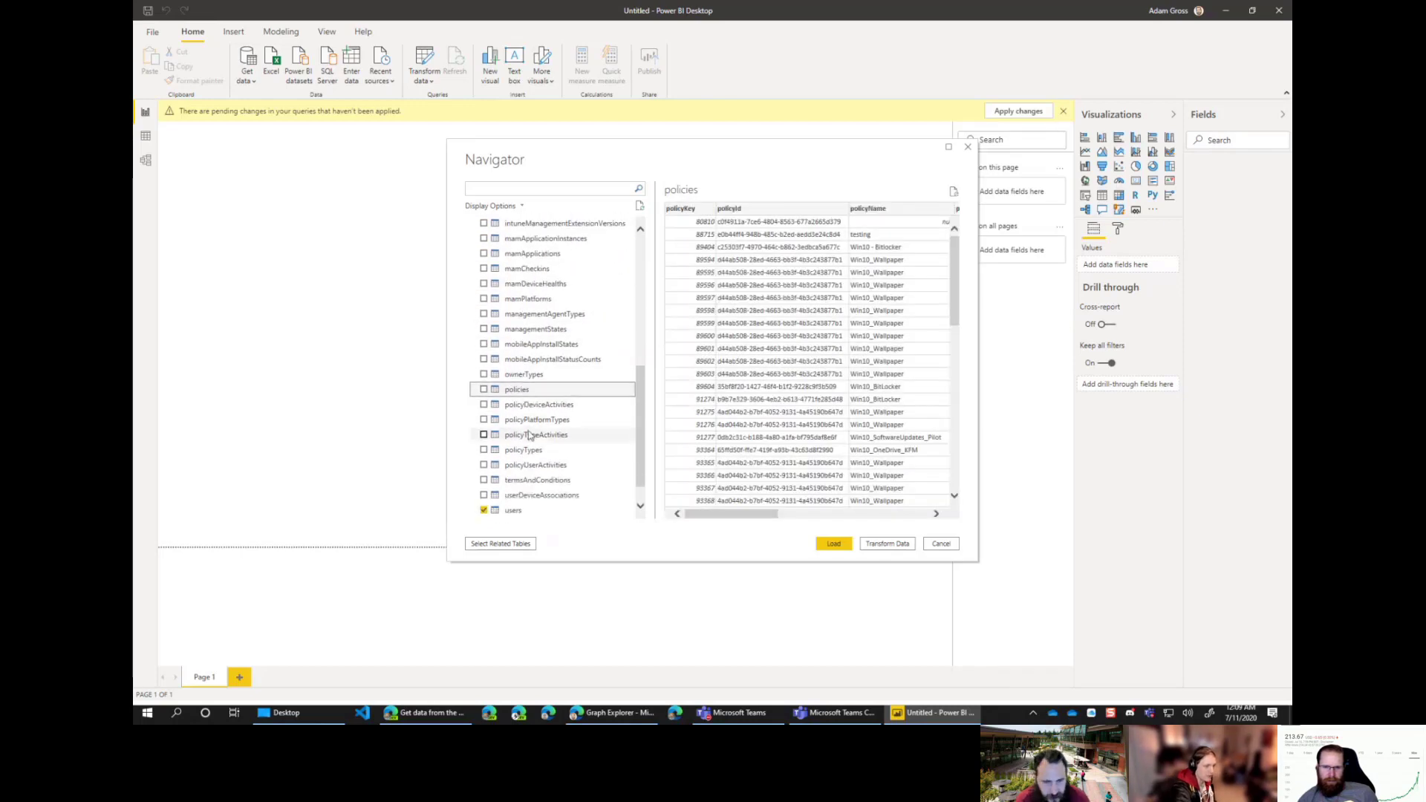
click(484, 390)
Step: Preview the policyDeviceActivities, policyPlatformTypes, policyTypeActivities, policyTypes and userDeviceAssociations tables
click(590, 411)
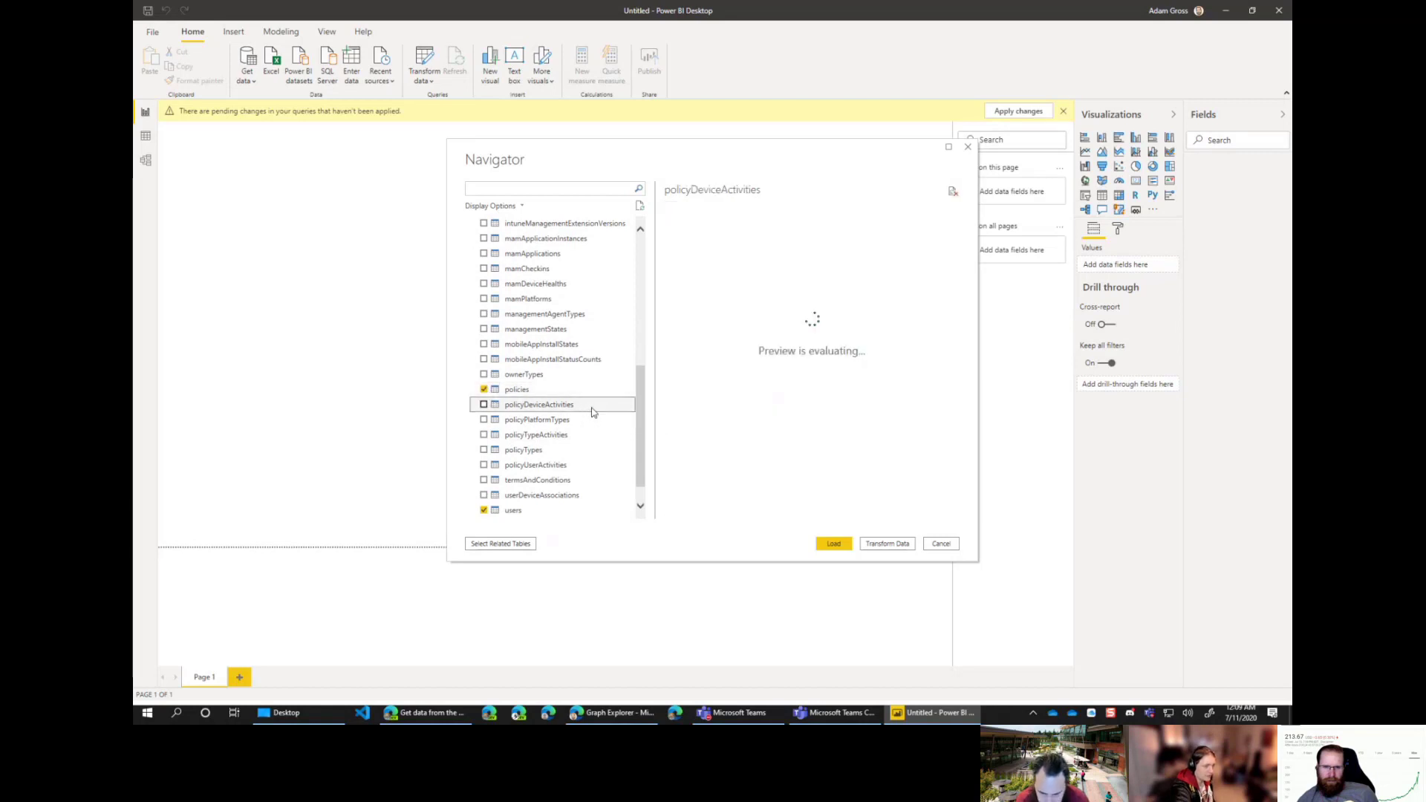
scroll(589, 411, down, 1)
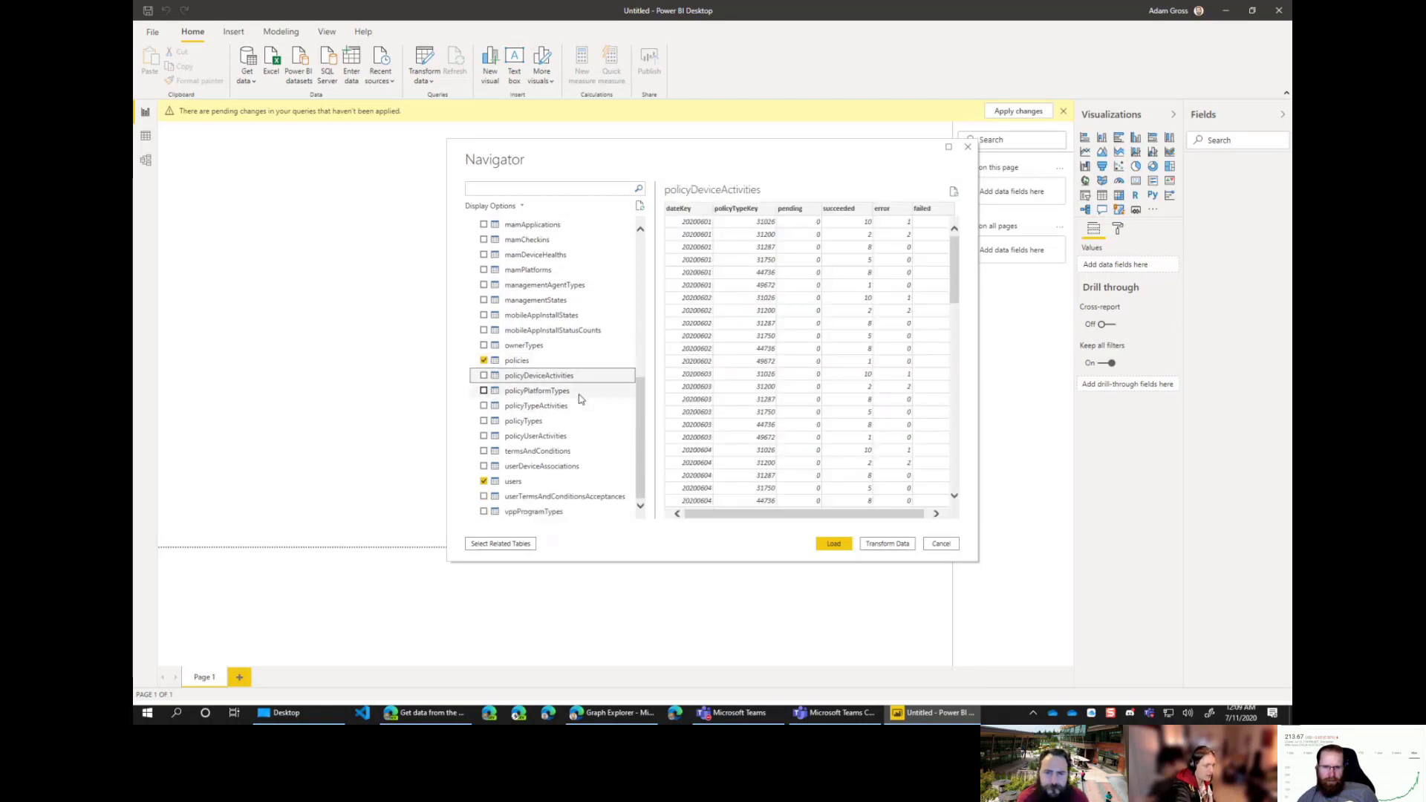
click(558, 392)
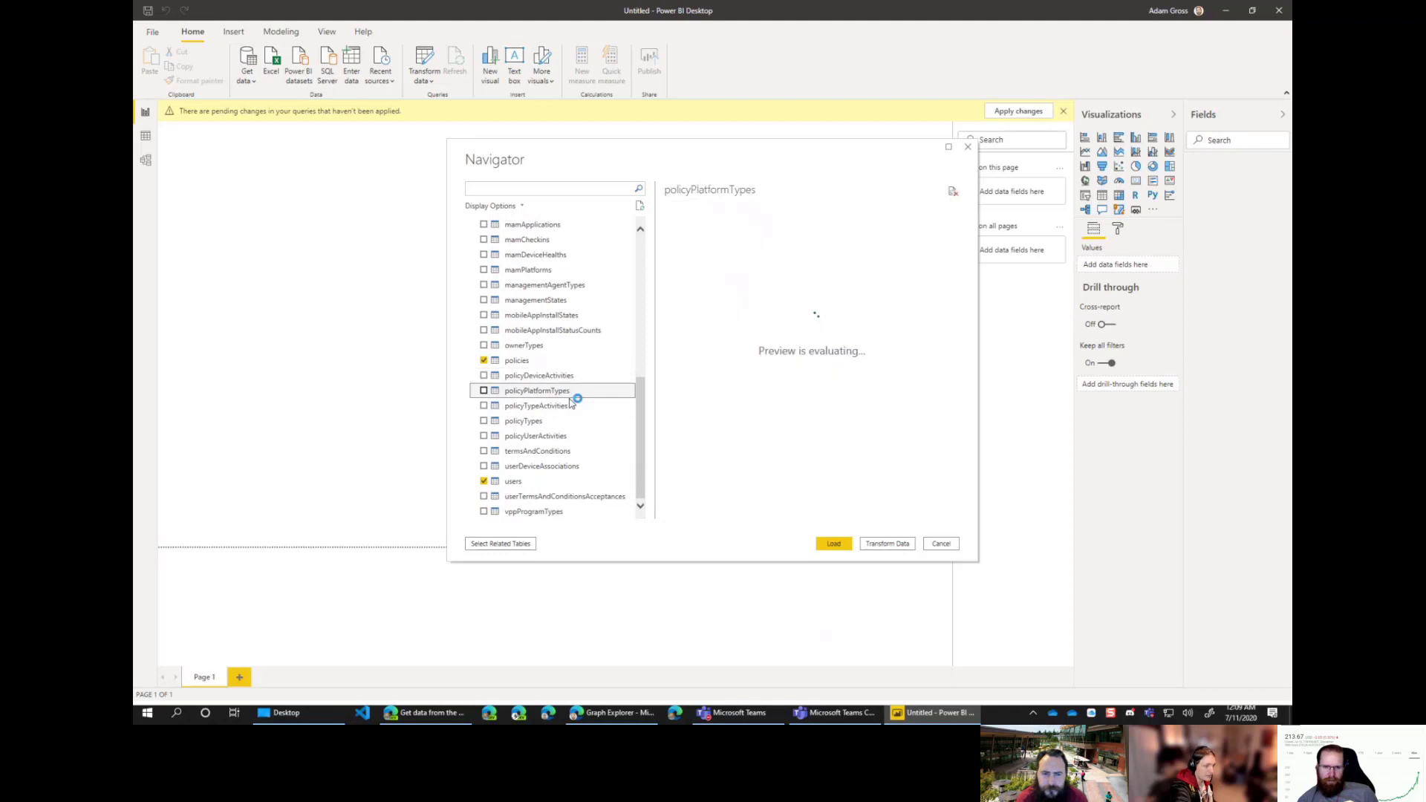
click(563, 409)
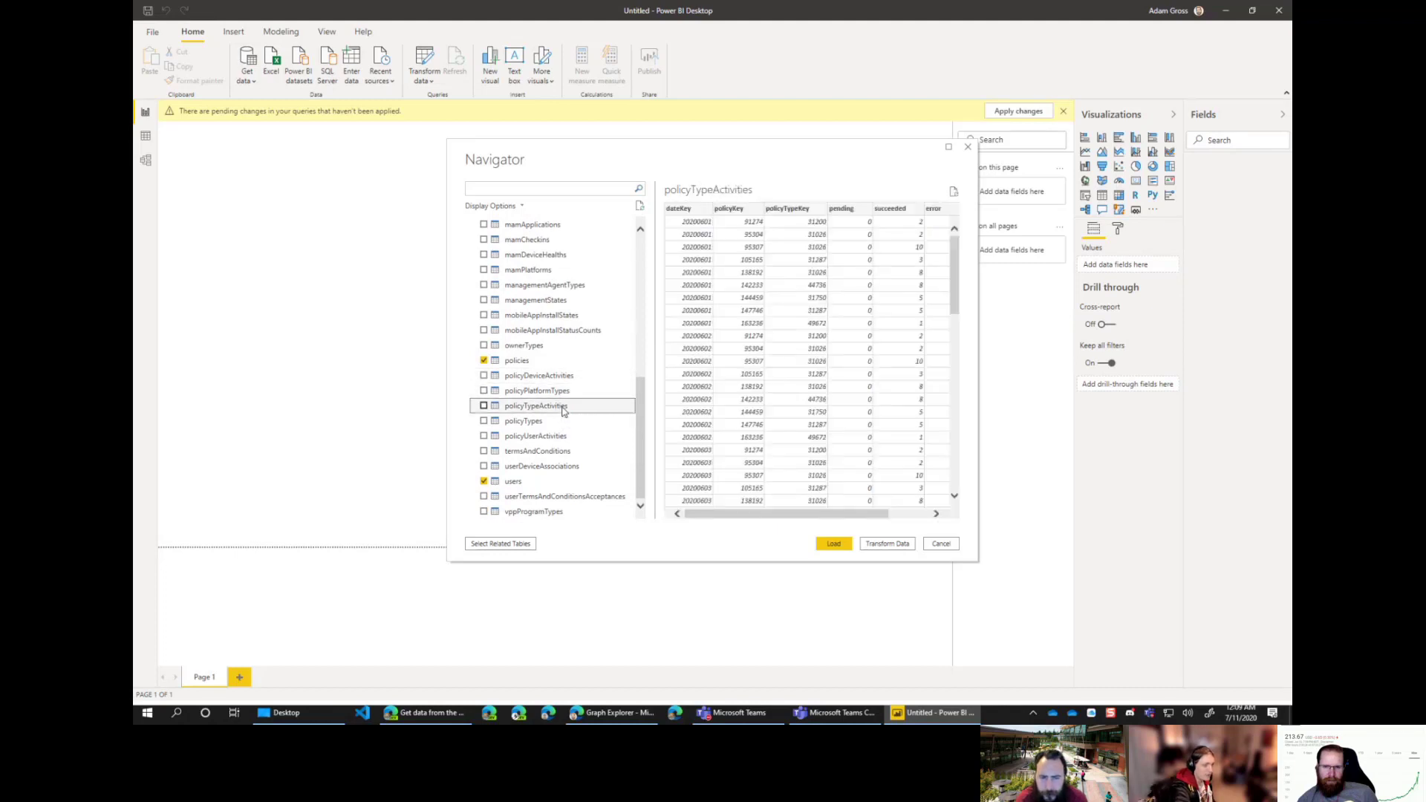
click(552, 423)
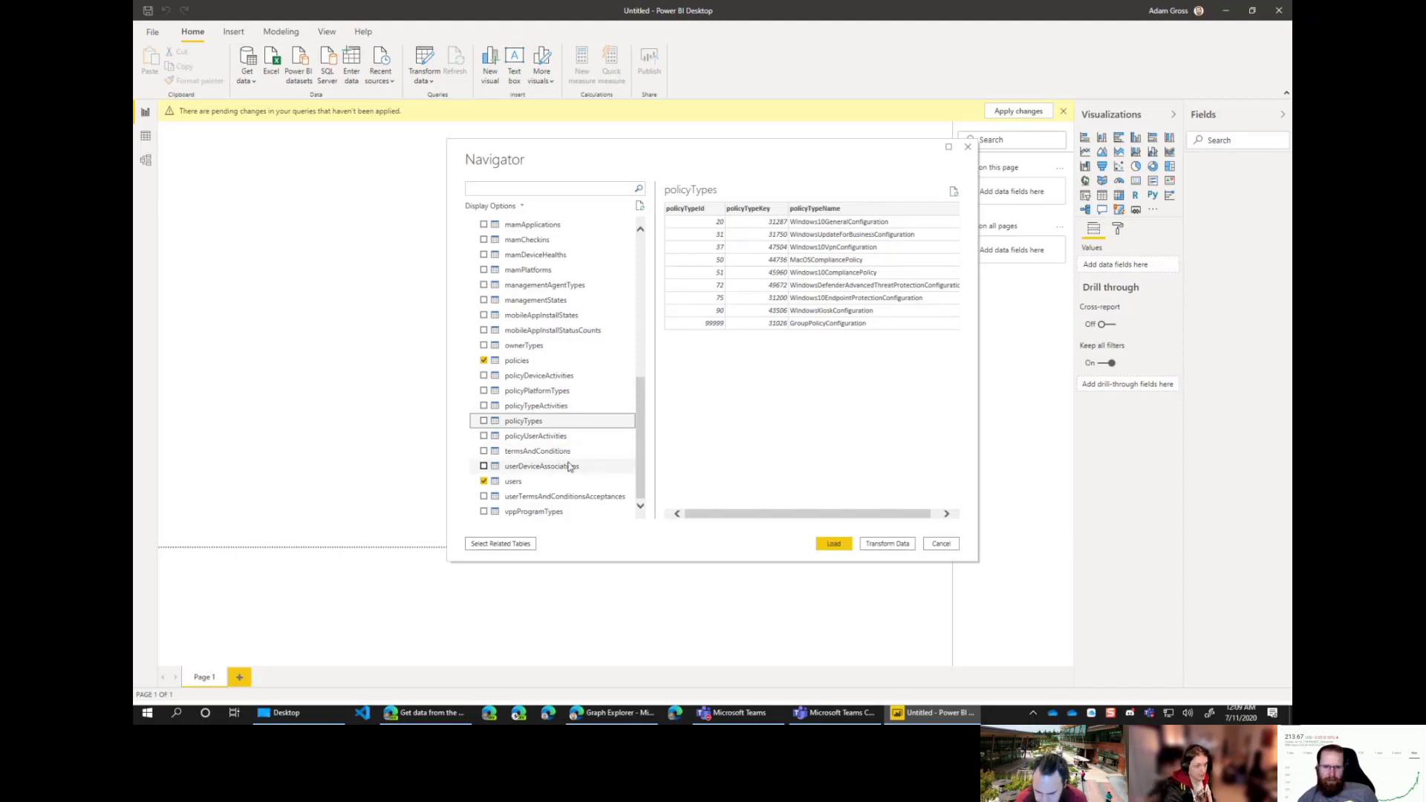
click(570, 466)
Step: Include userDeviceAssociations, then preview the complianceStates and deviceCategories tables
click(483, 466)
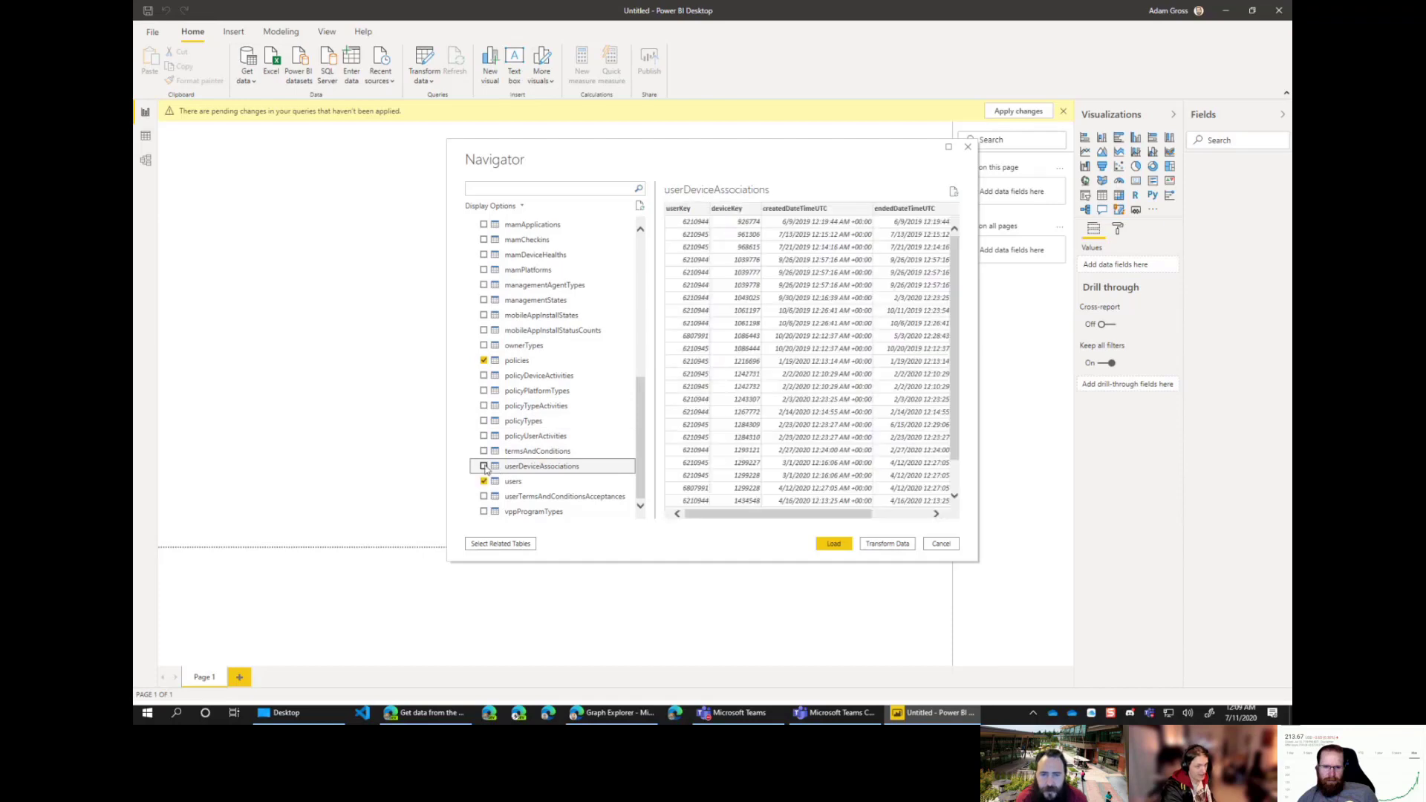
scroll(580, 388, up, 5)
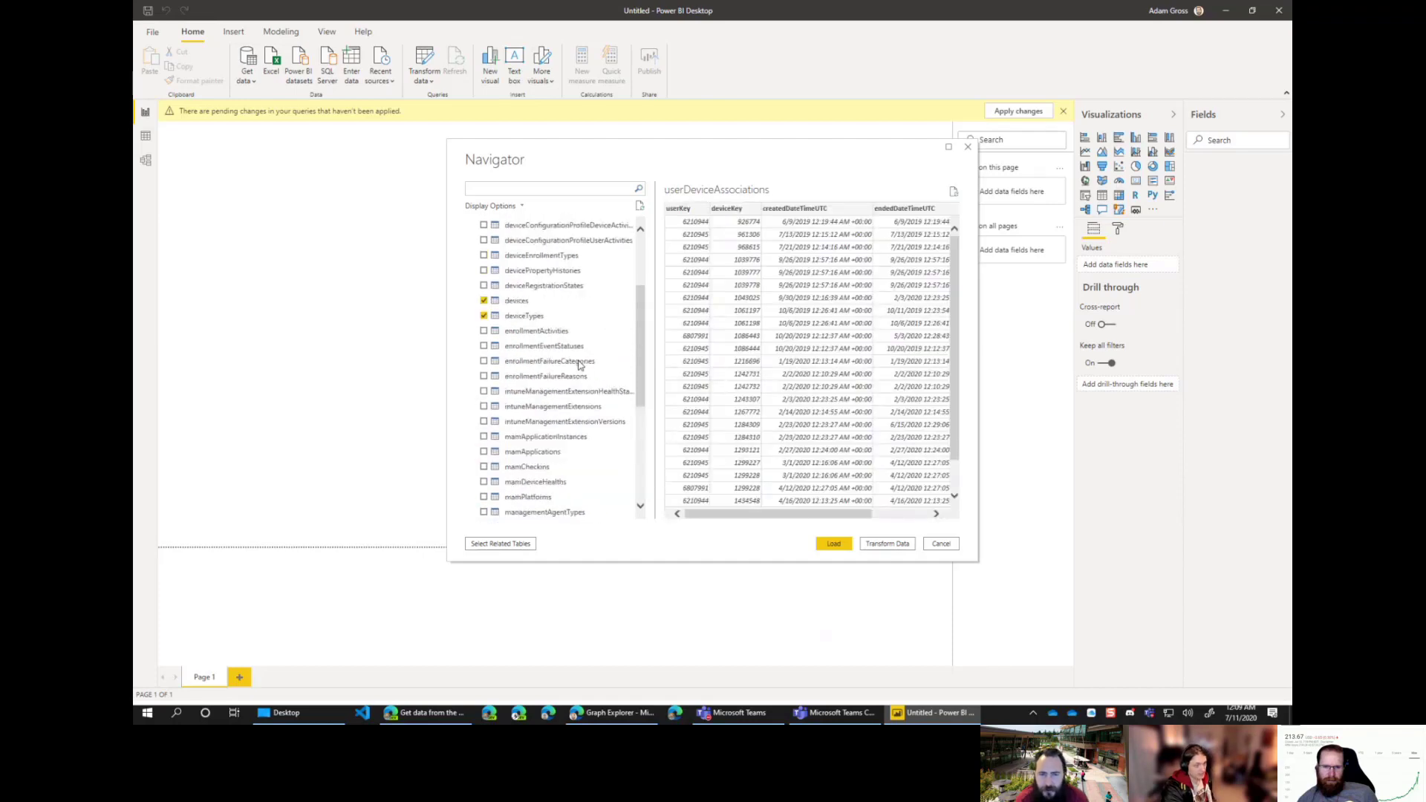
scroll(580, 363, up, 3)
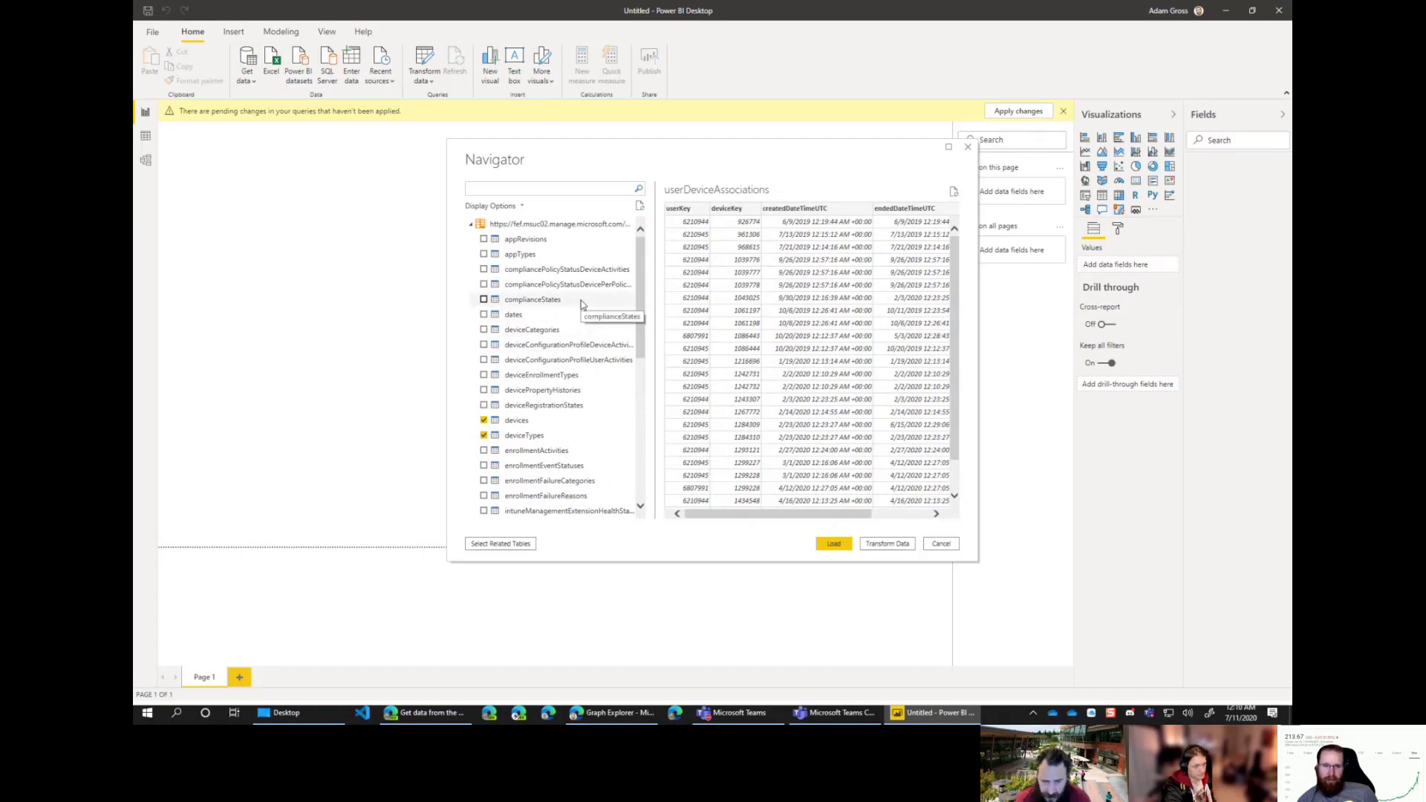
click(547, 304)
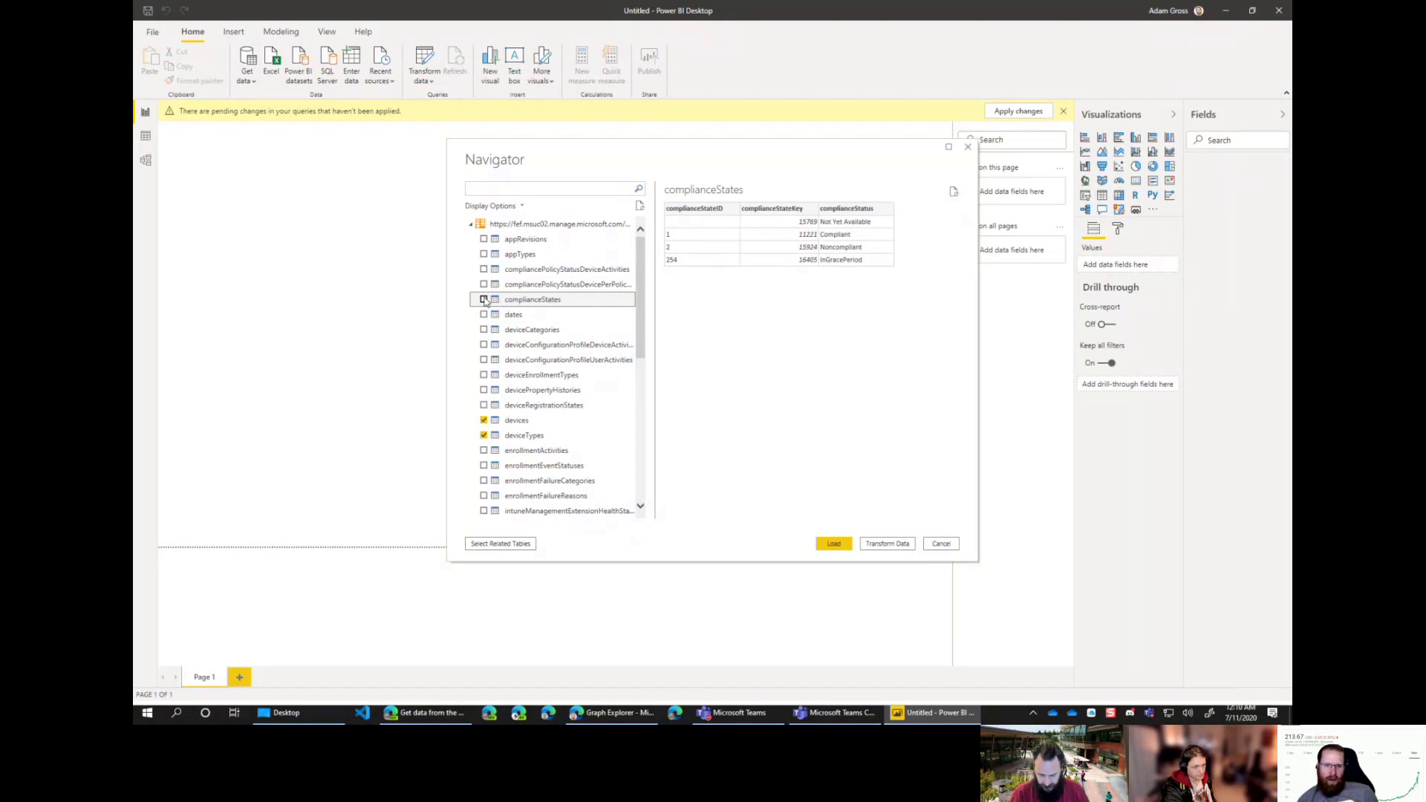
click(516, 333)
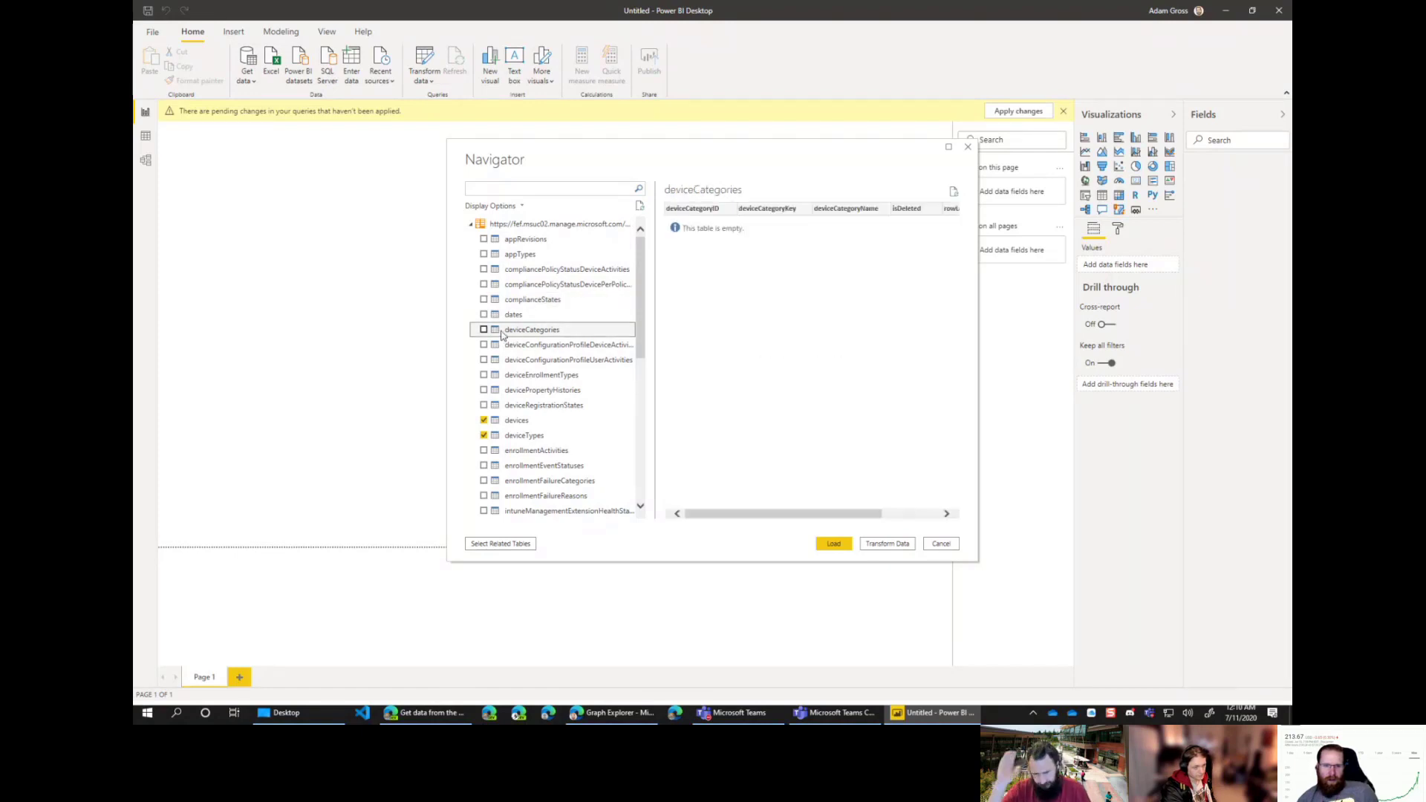
Step: Include deviceEnrollmentTypes and deviceRegistrationStates, then load all the selected tables
click(594, 379)
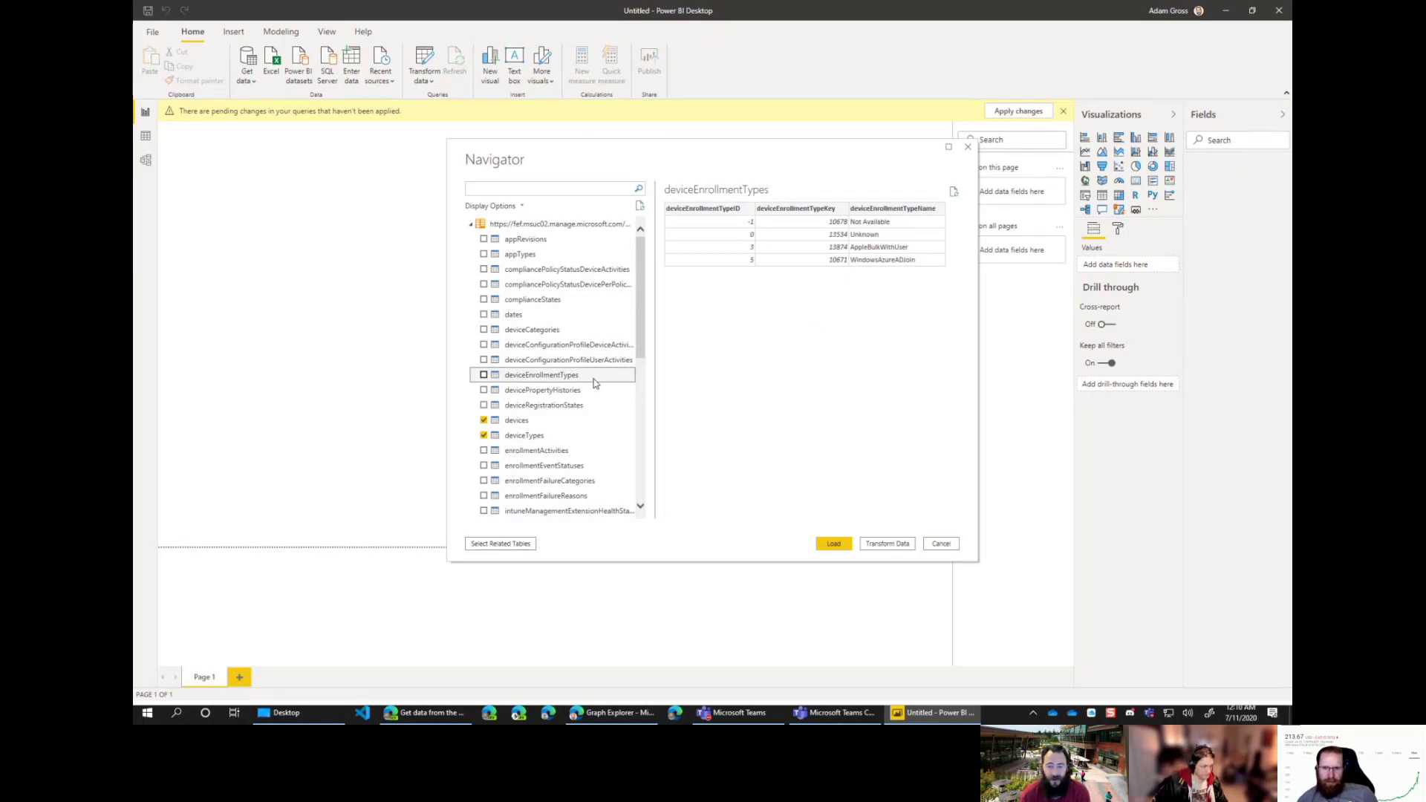
click(484, 378)
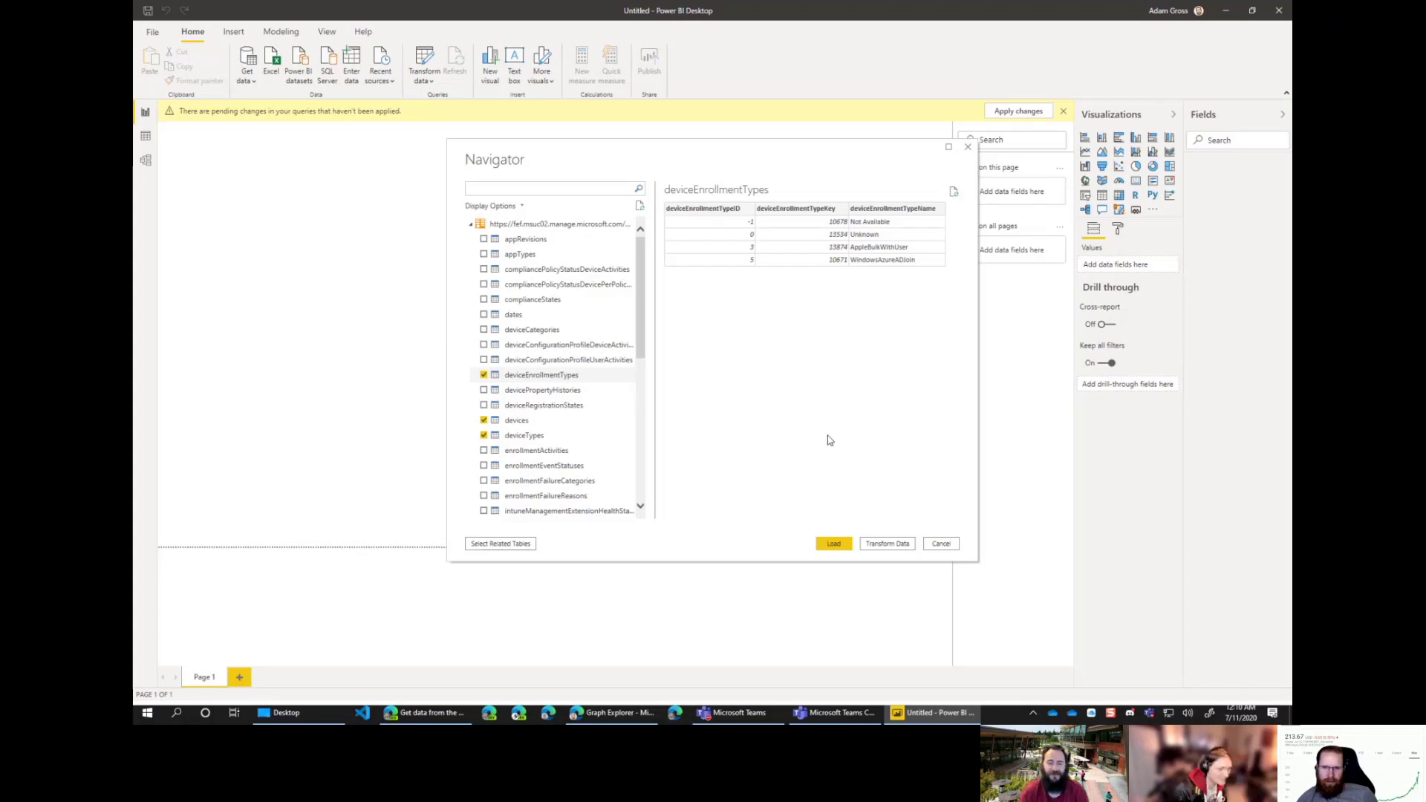
click(574, 409)
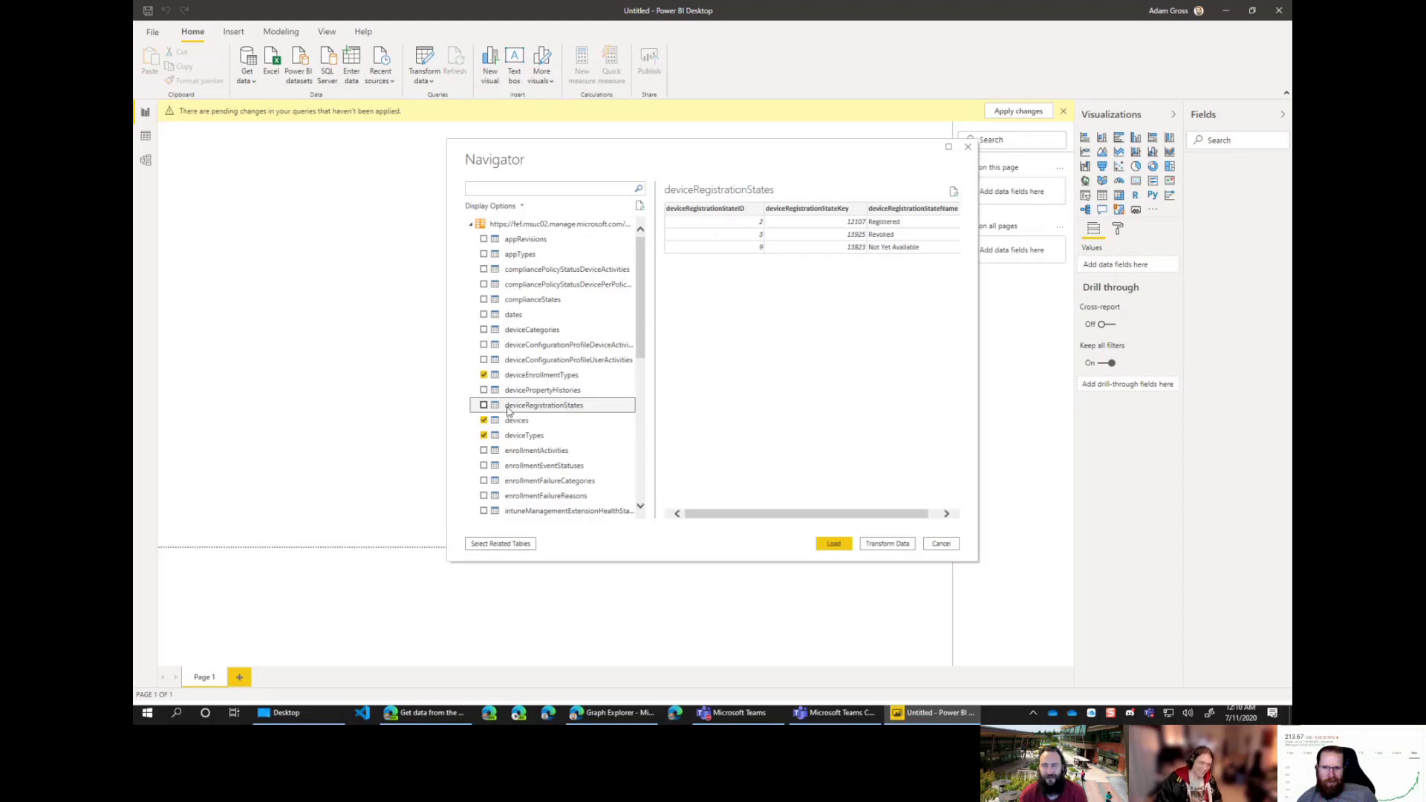
click(483, 406)
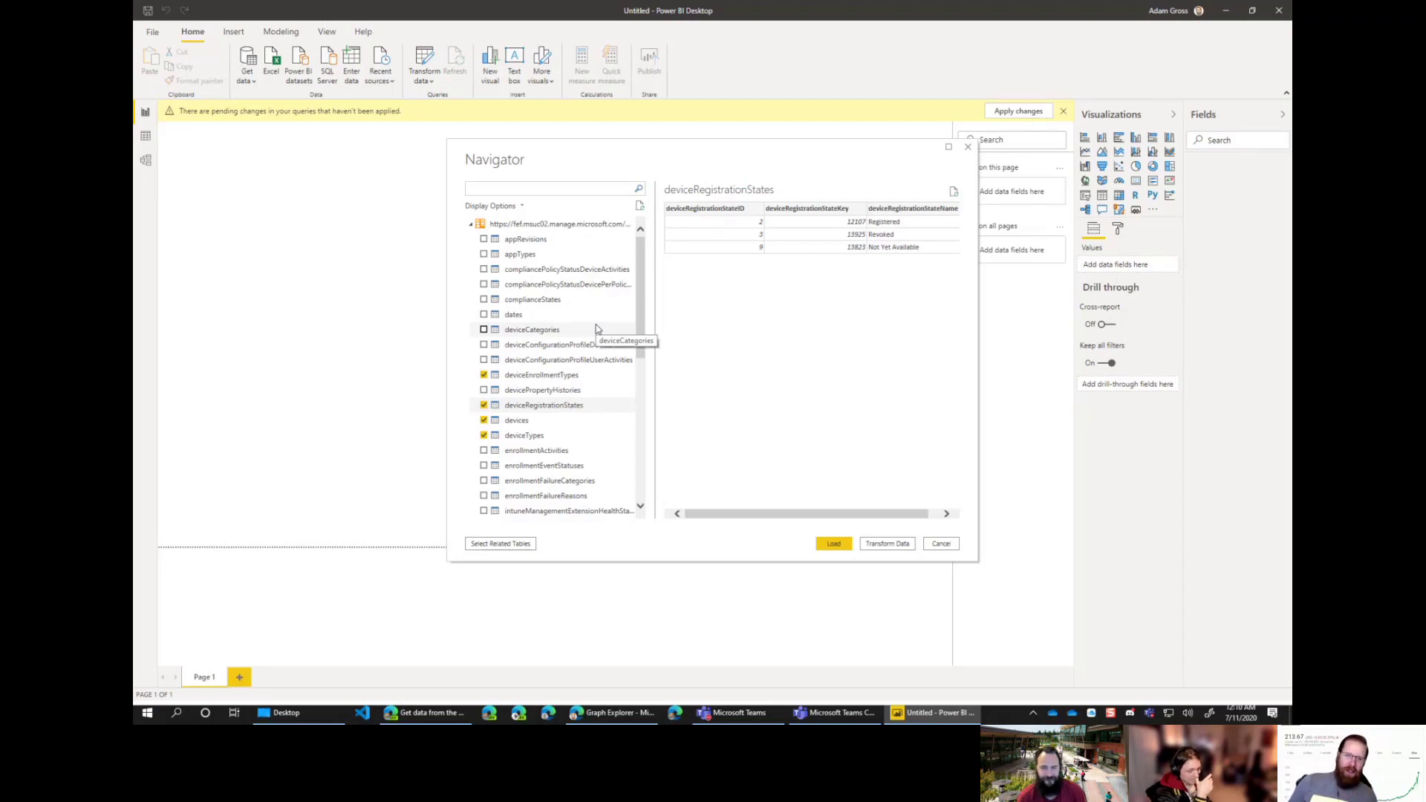
scroll(594, 335, down, 7)
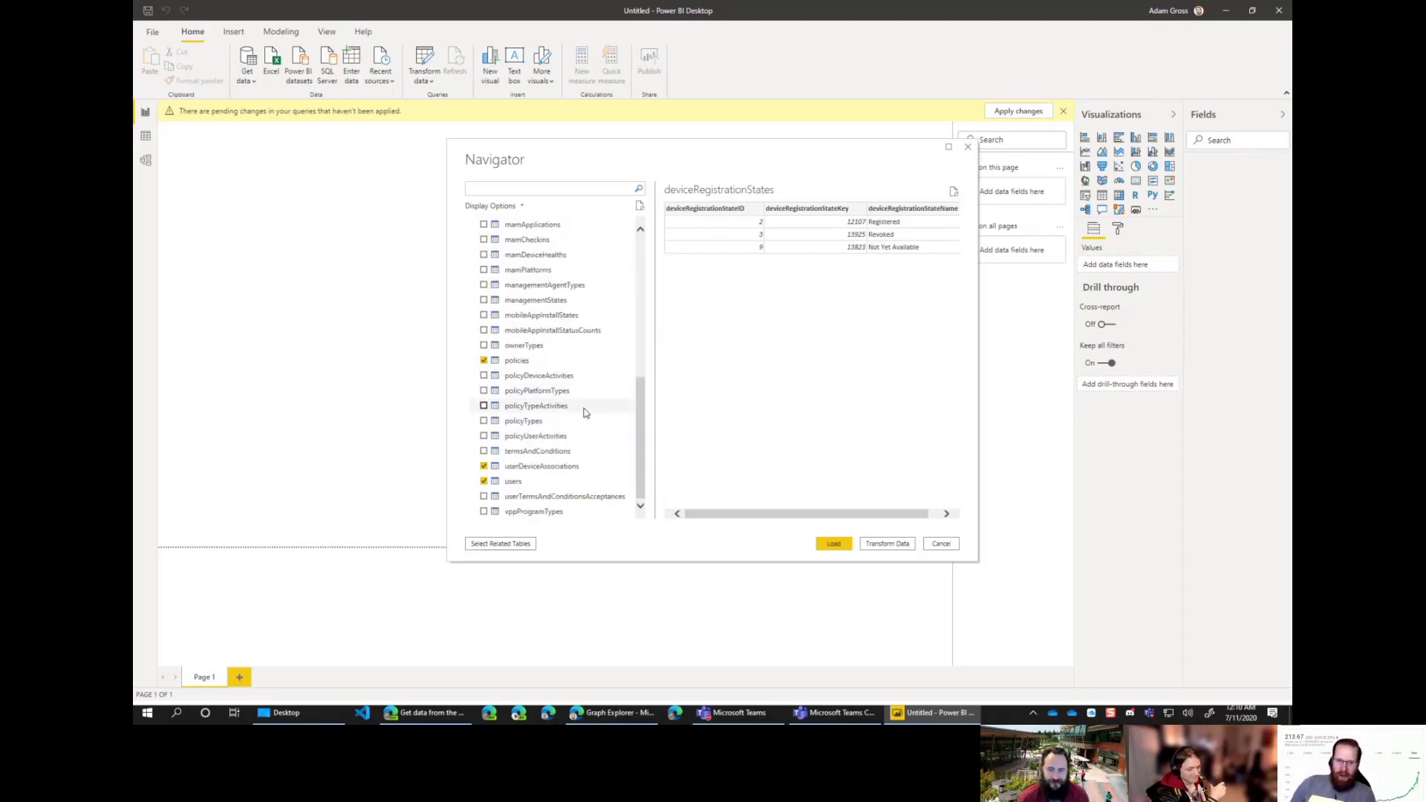
scroll(583, 408, up, 10)
scroll(583, 416, down, 11)
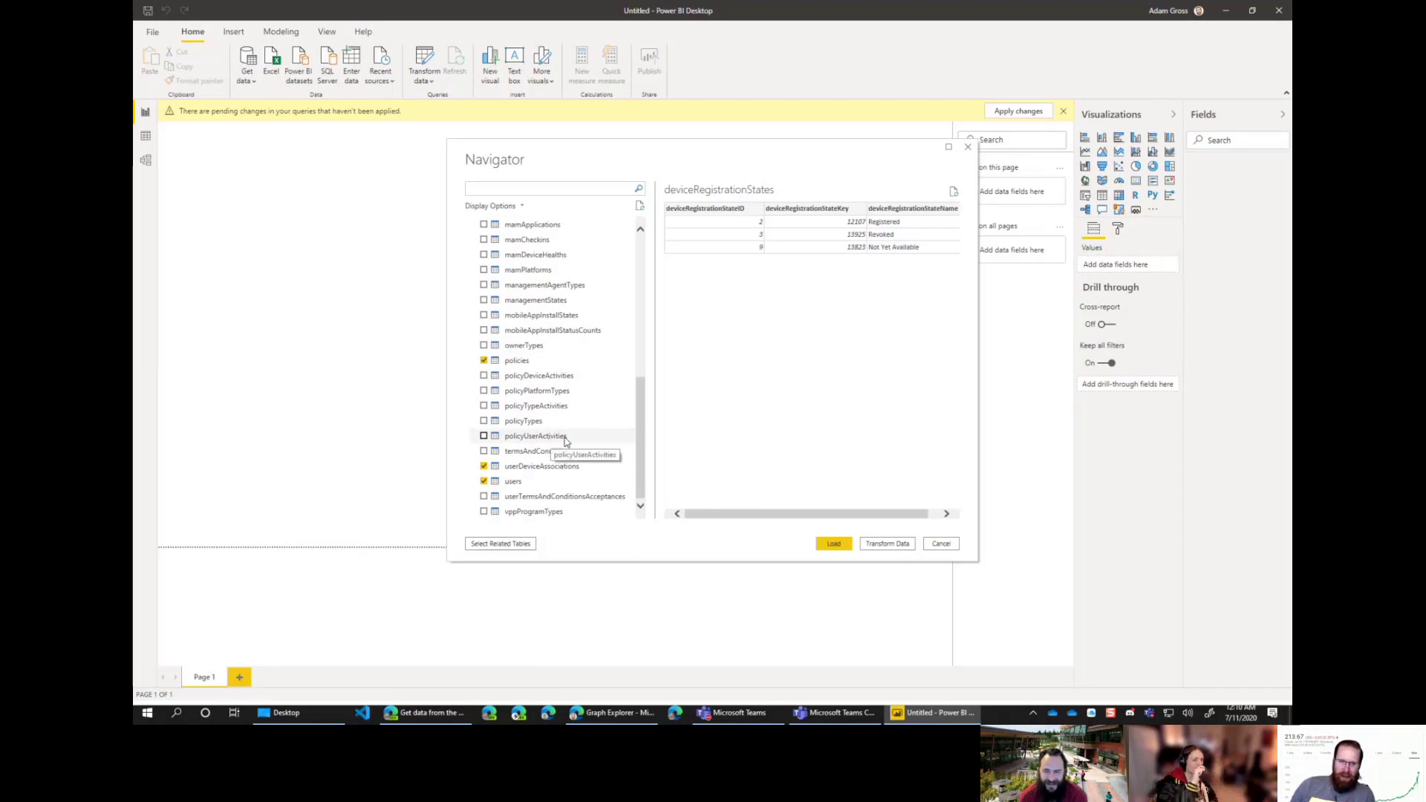
scroll(579, 360, up, 8)
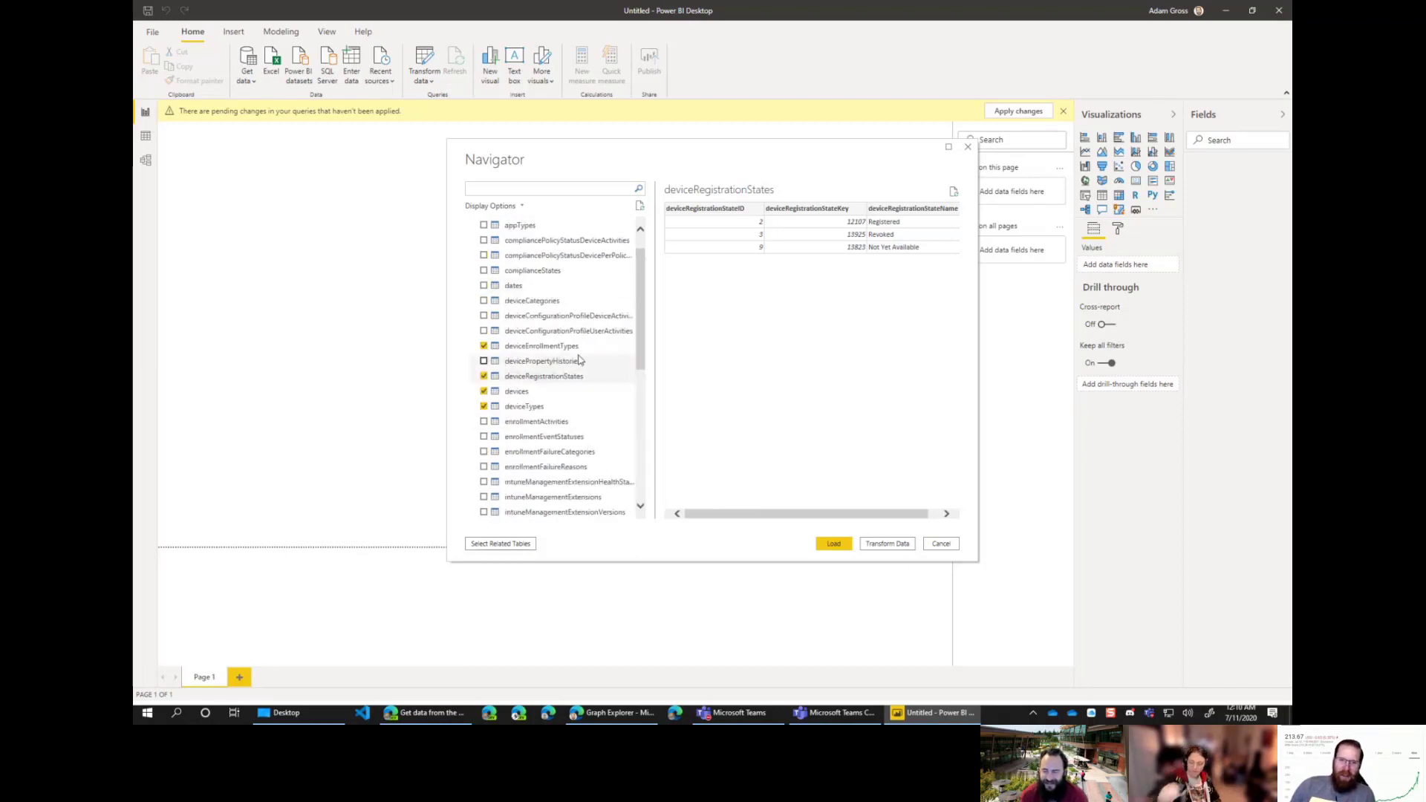
scroll(579, 393, down, 8)
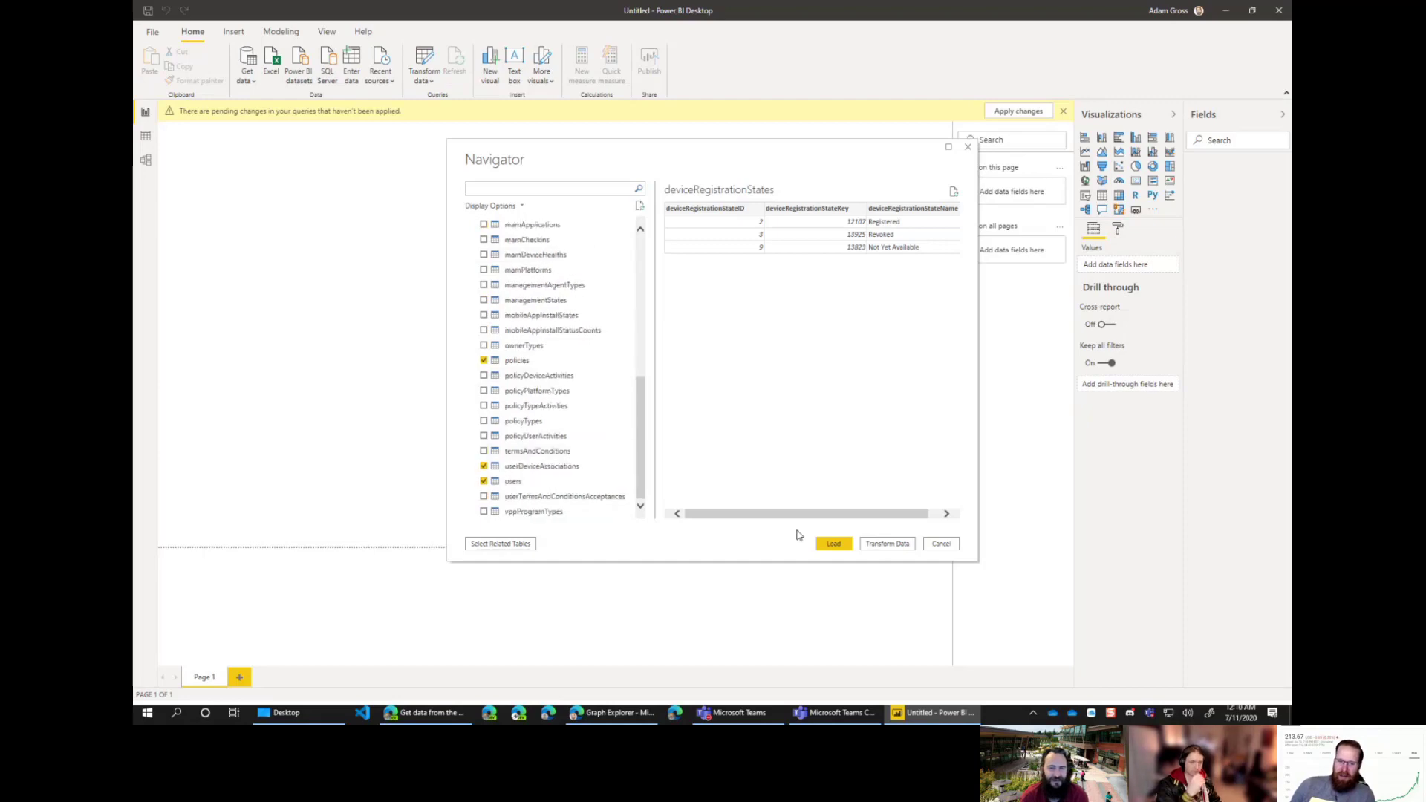
click(834, 544)
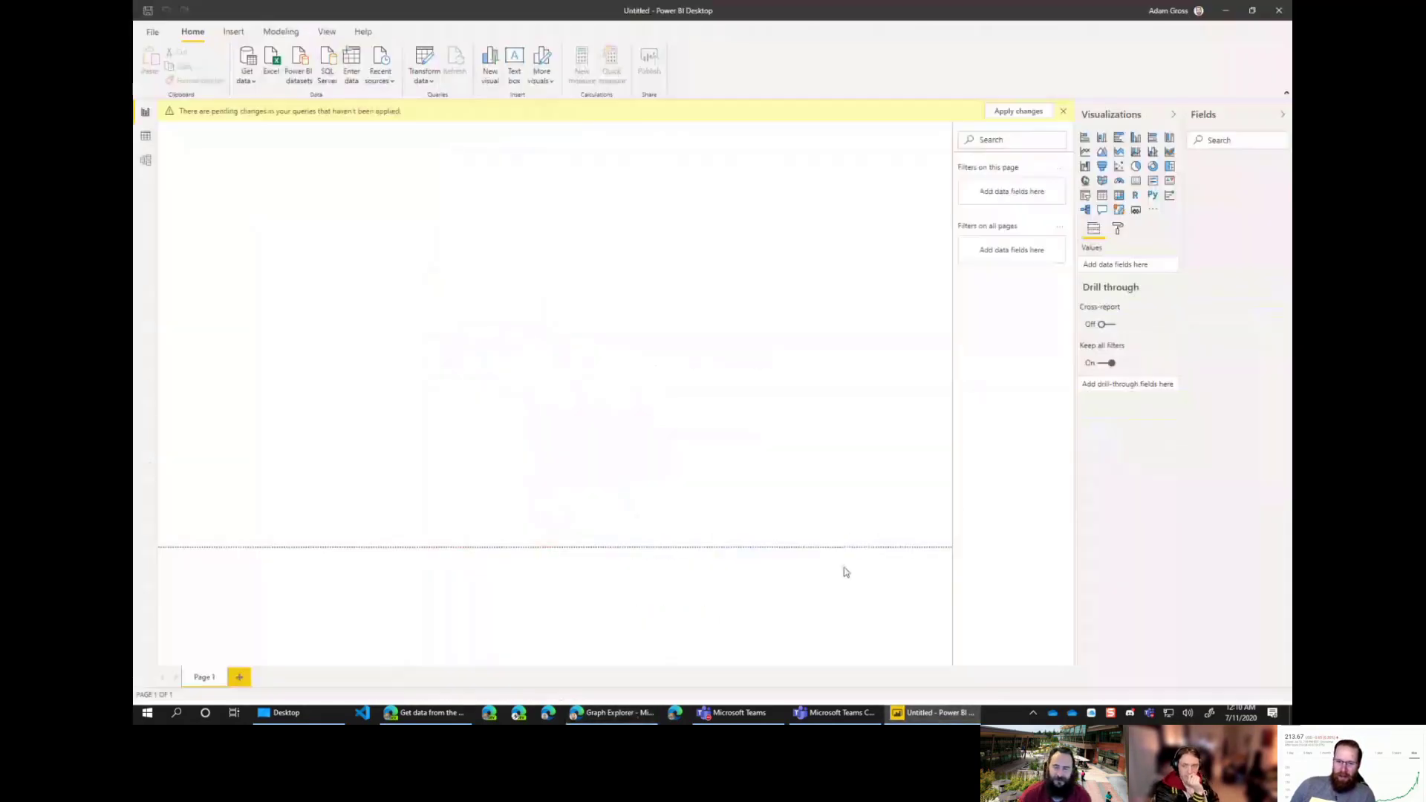
Step: Wait until devices (2), deviceTypes, policies, users and the other chosen tables appear in Fields
mouse_move(981, 718)
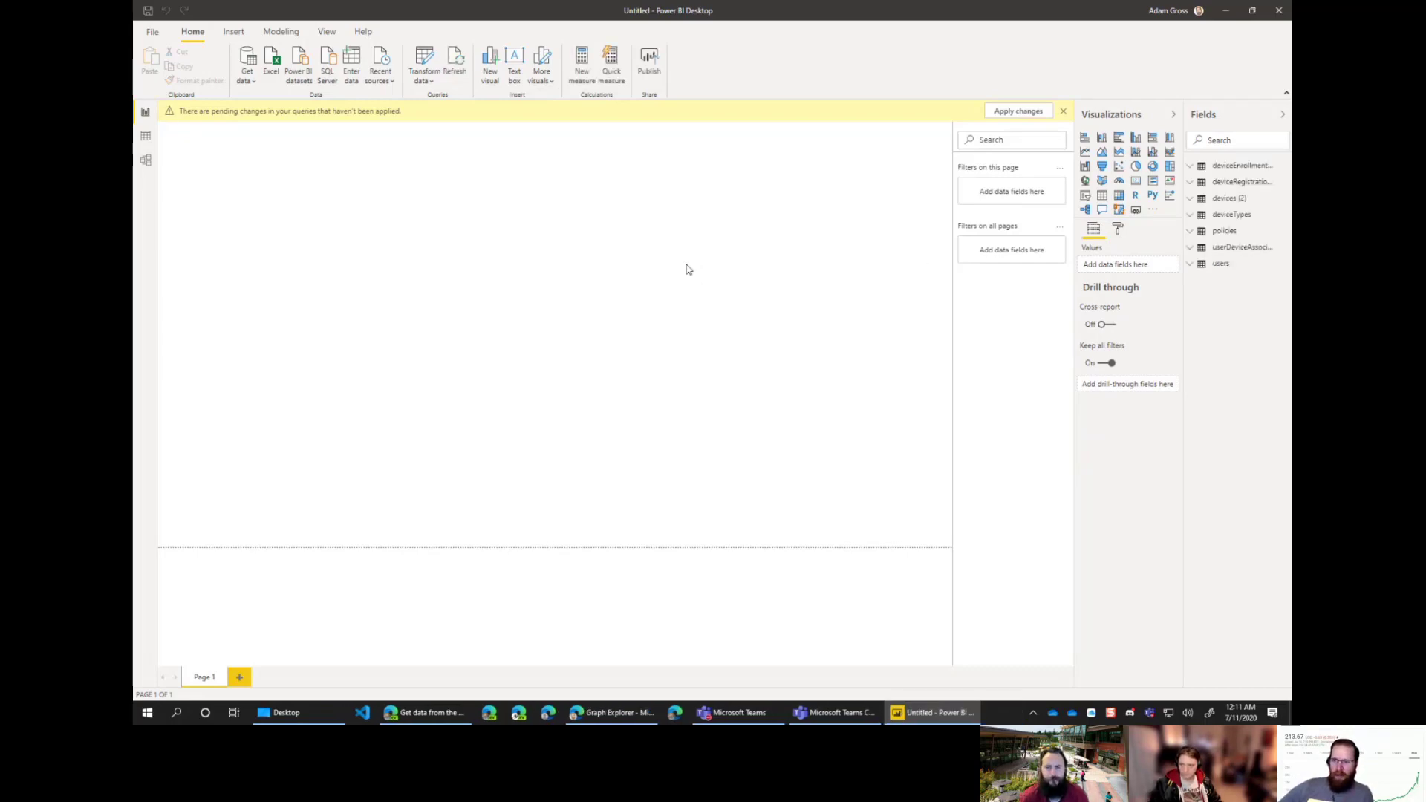
Step: In Model view, rearrange the users, userDeviceAssociations and deviceRegistrationStates tables
click(145, 160)
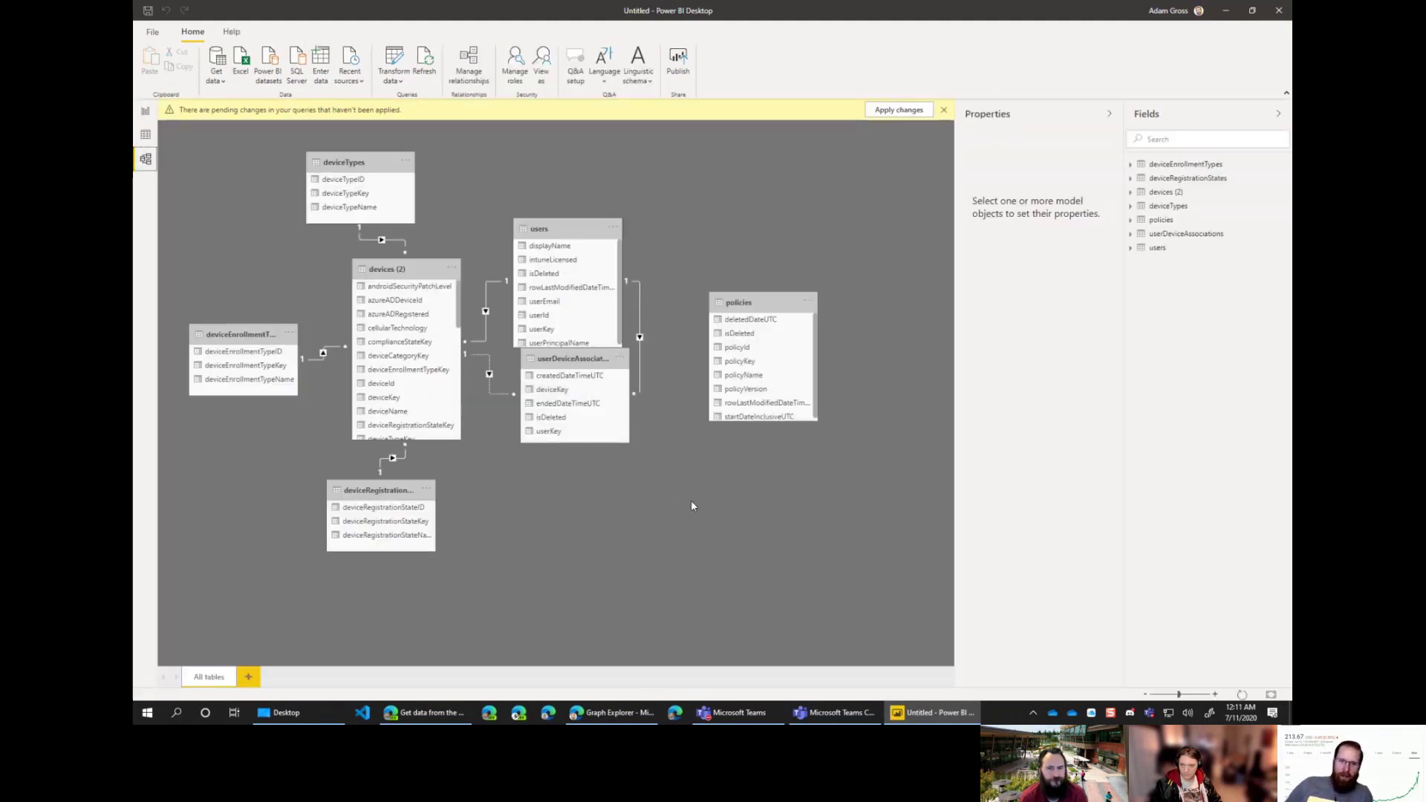
drag(594, 360, 596, 452)
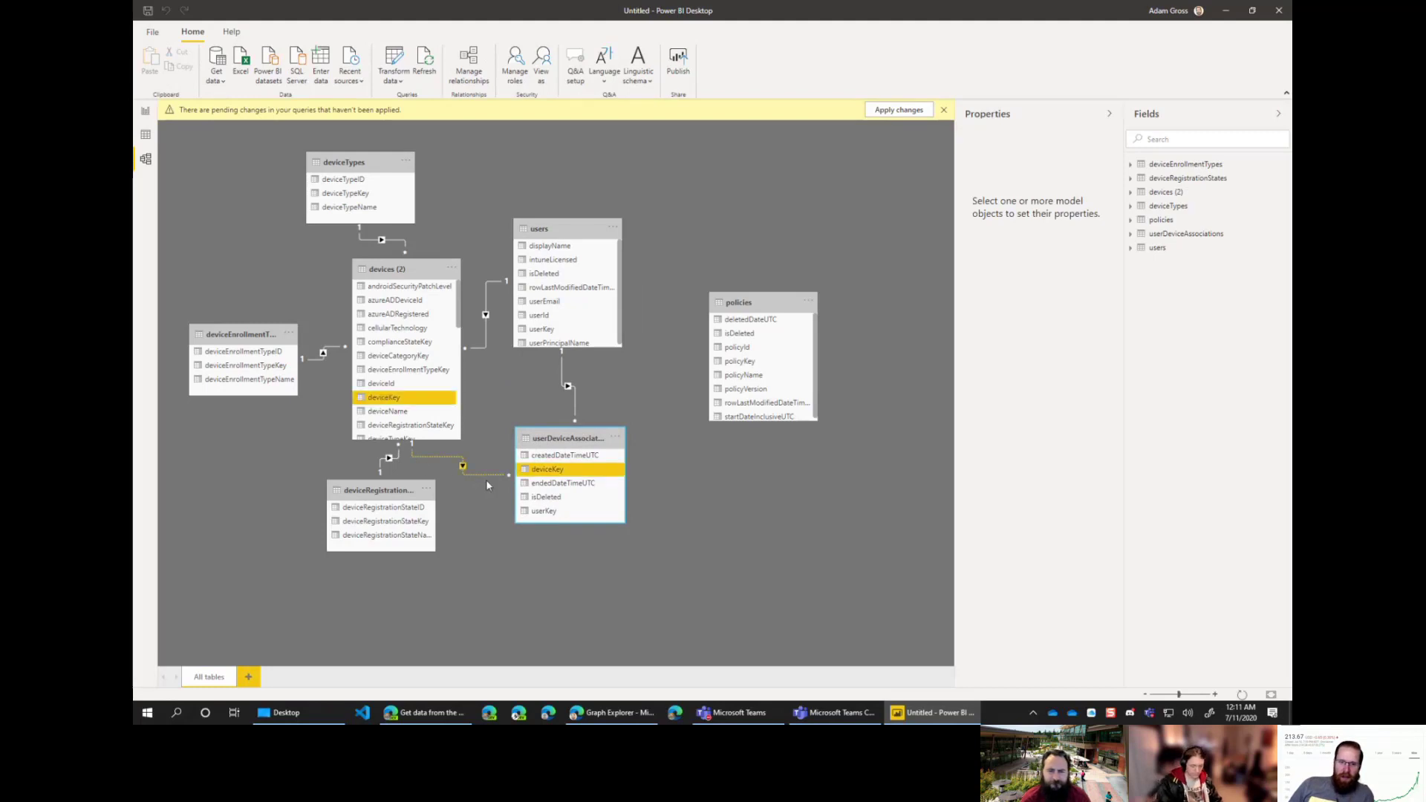
drag(580, 434, 588, 438)
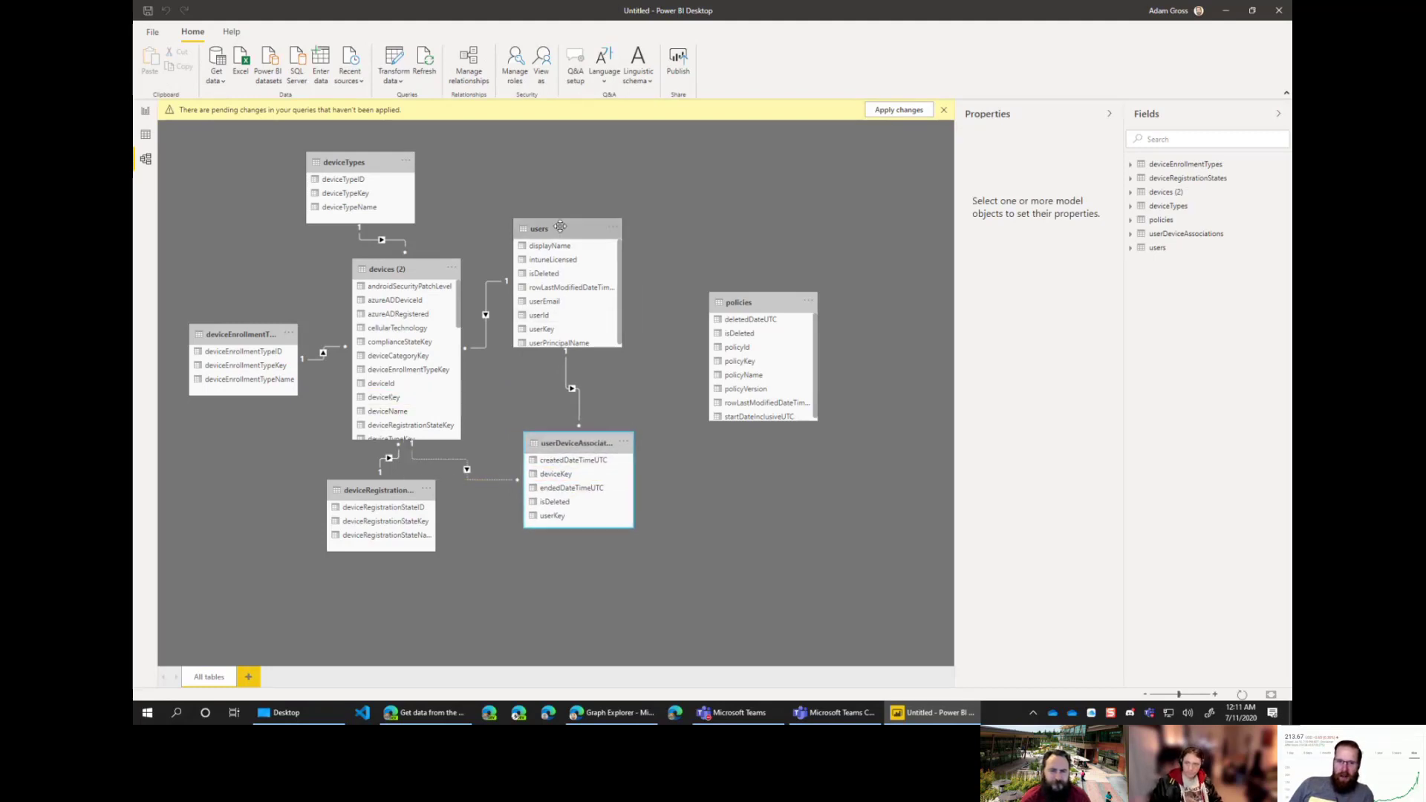
drag(560, 226, 597, 222)
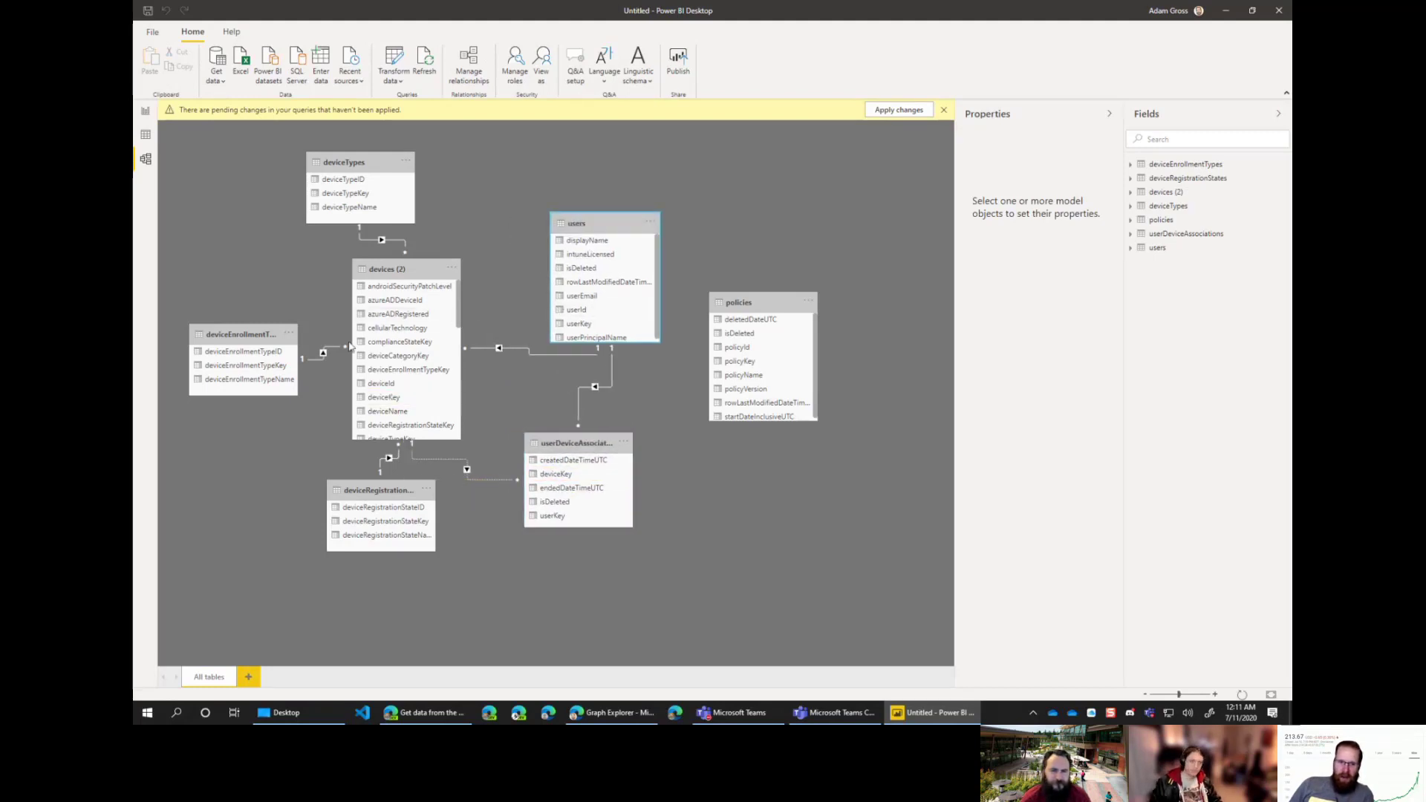
drag(396, 492, 396, 523)
Step: Set the deviceTypes and deviceEnrollmentTypes relationships with devices to cross-filter in both directions
click(383, 240)
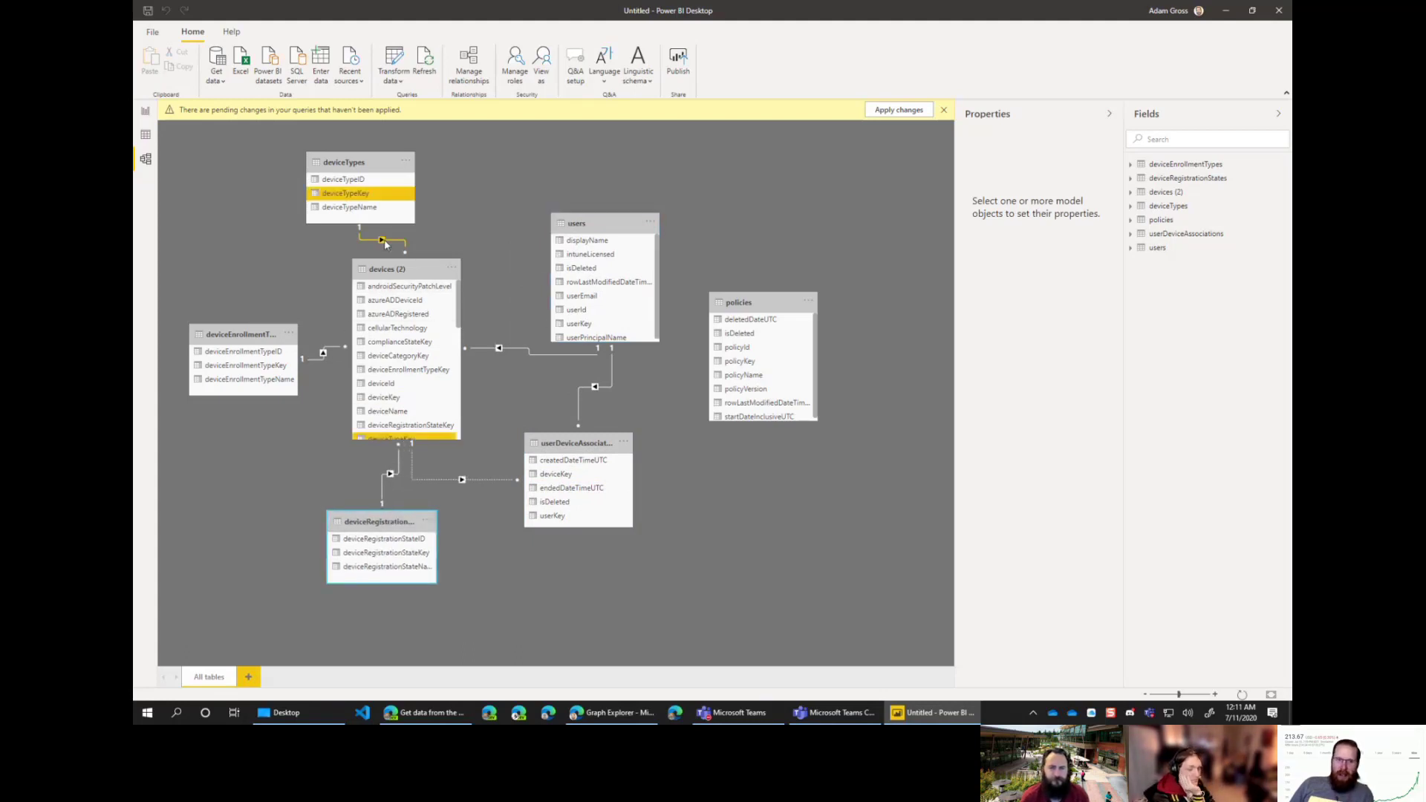
click(325, 362)
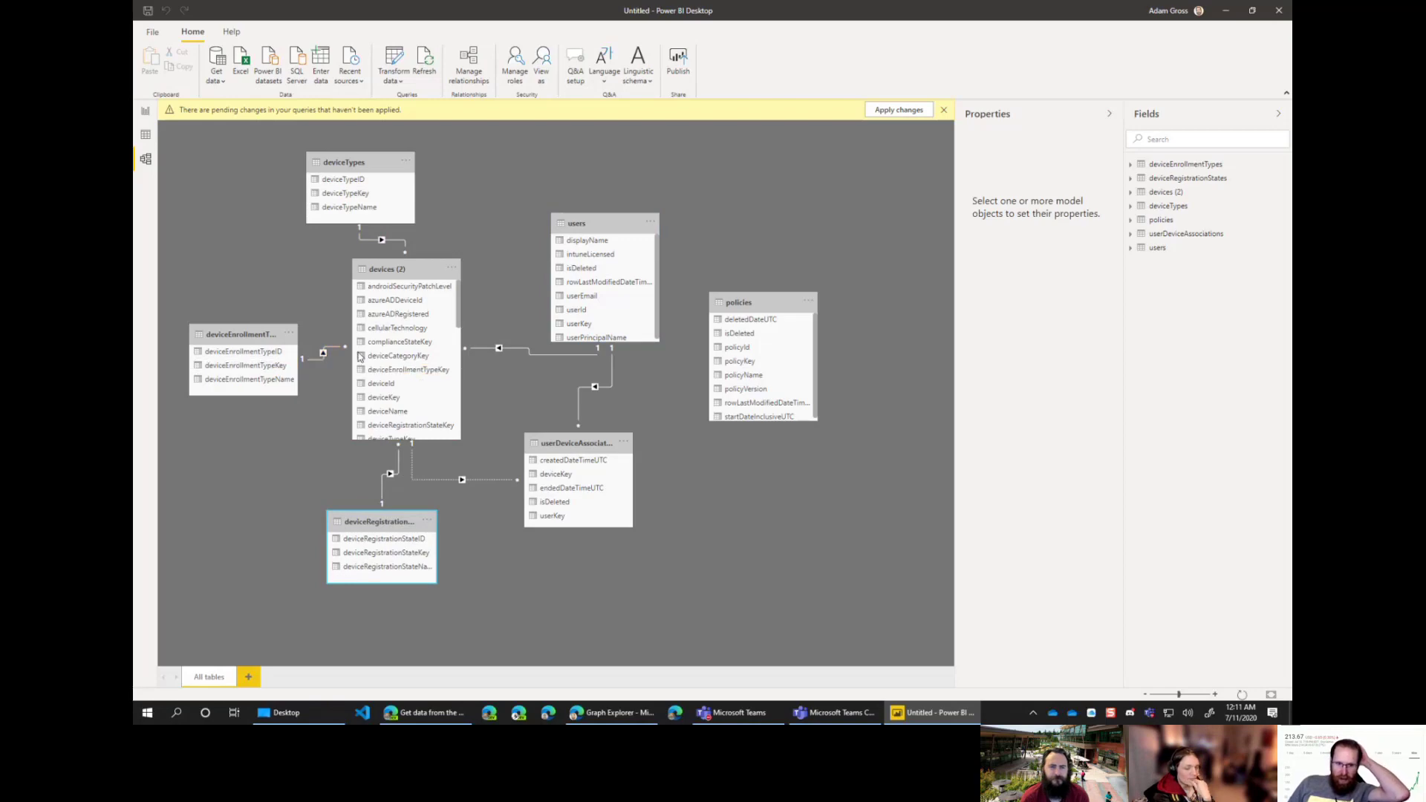
click(382, 241)
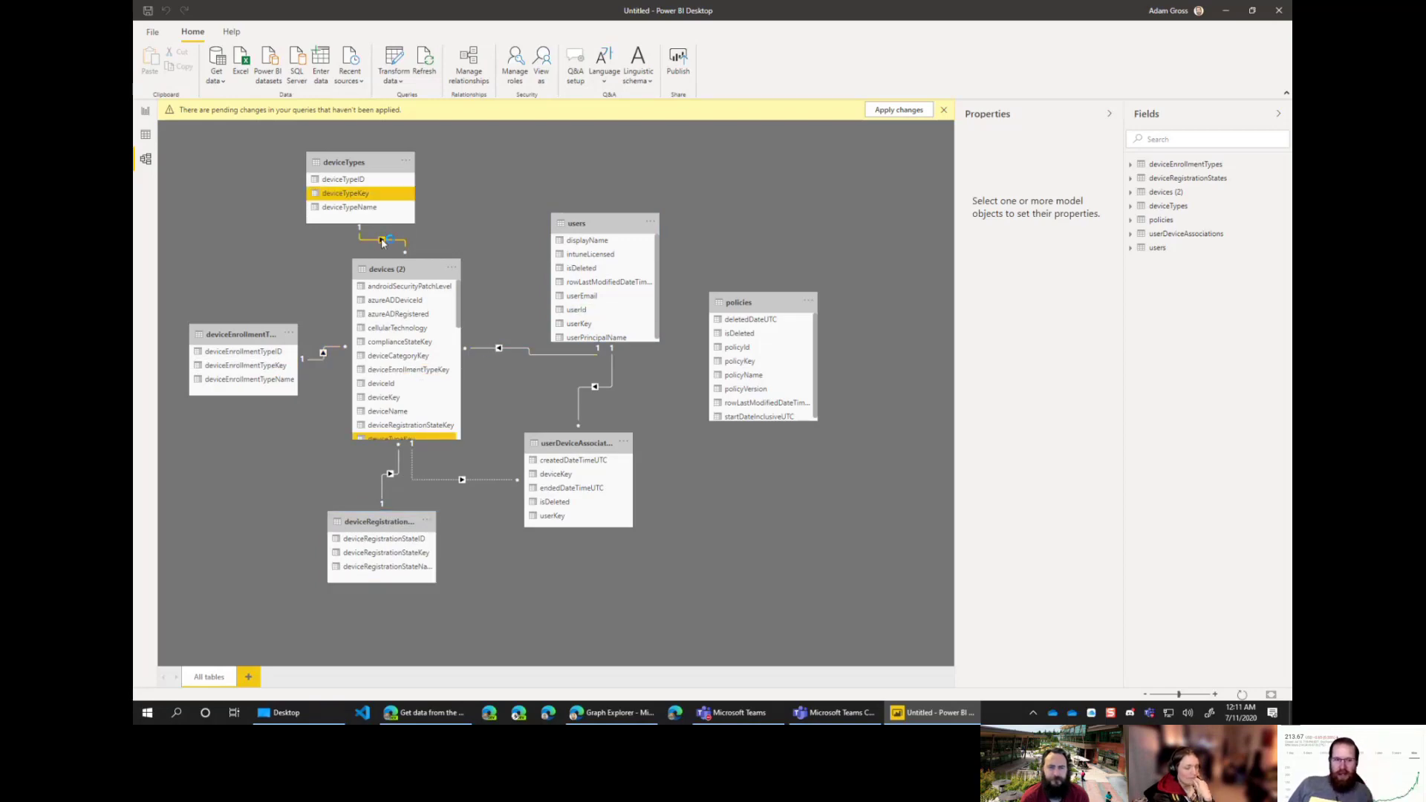
double_click(382, 241)
click(764, 449)
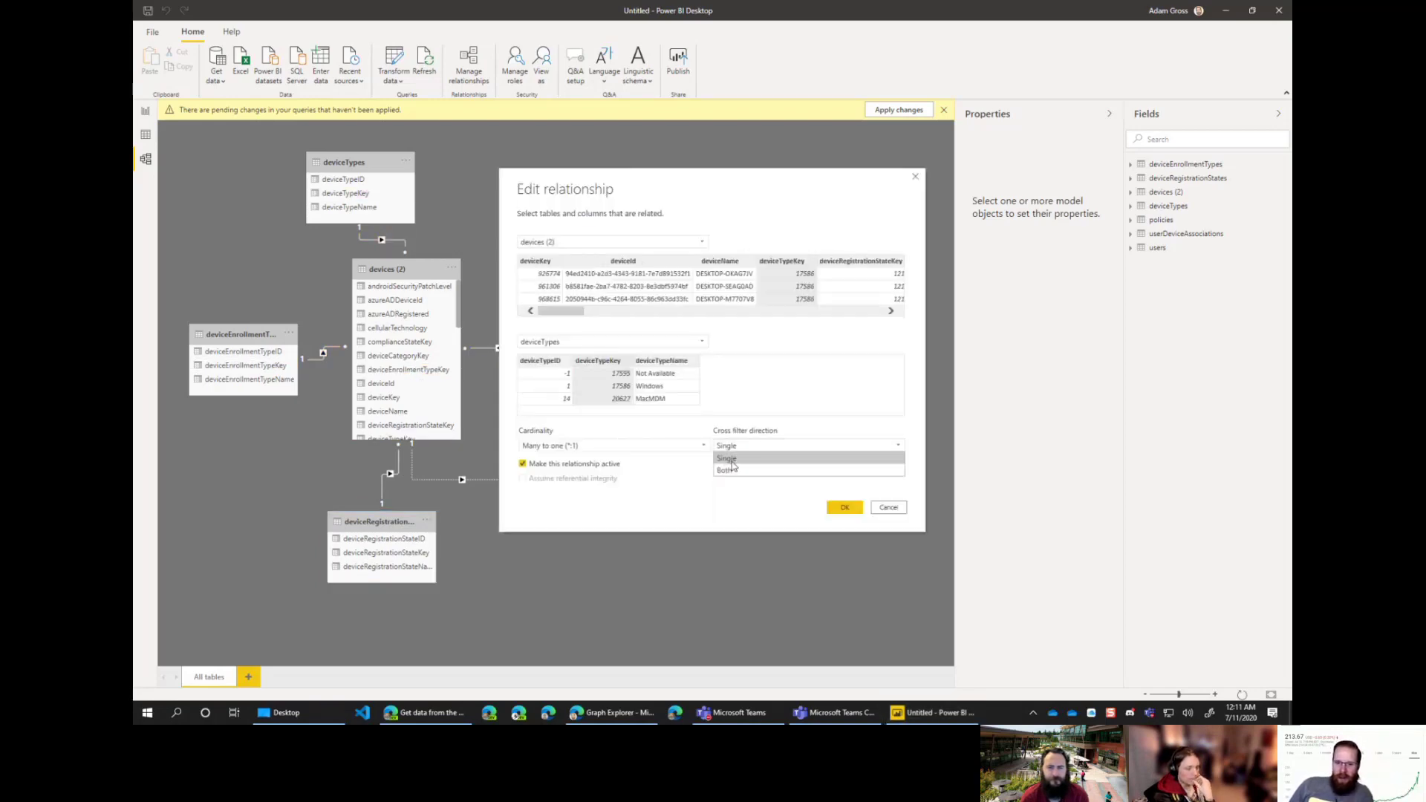
click(736, 469)
click(845, 509)
click(323, 354)
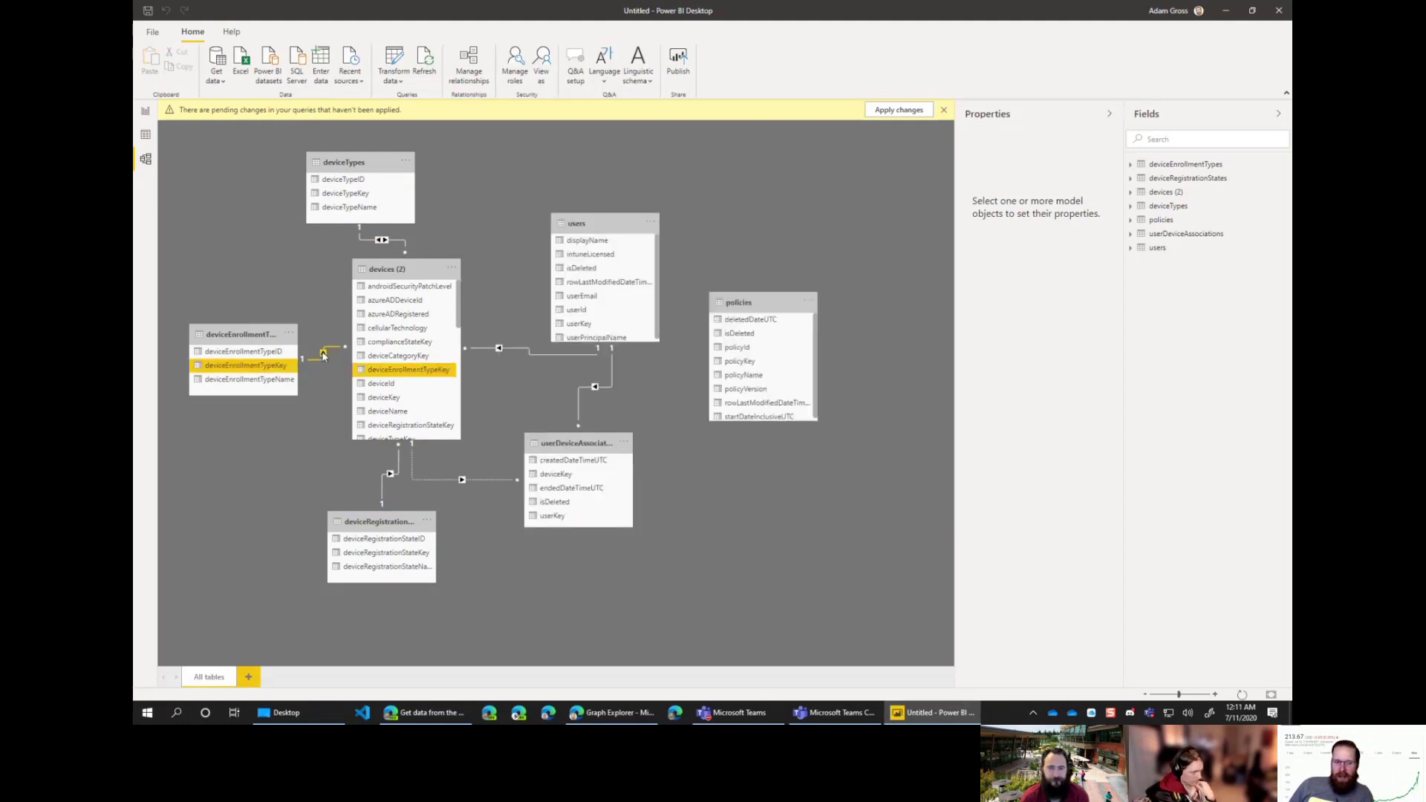
double_click(323, 354)
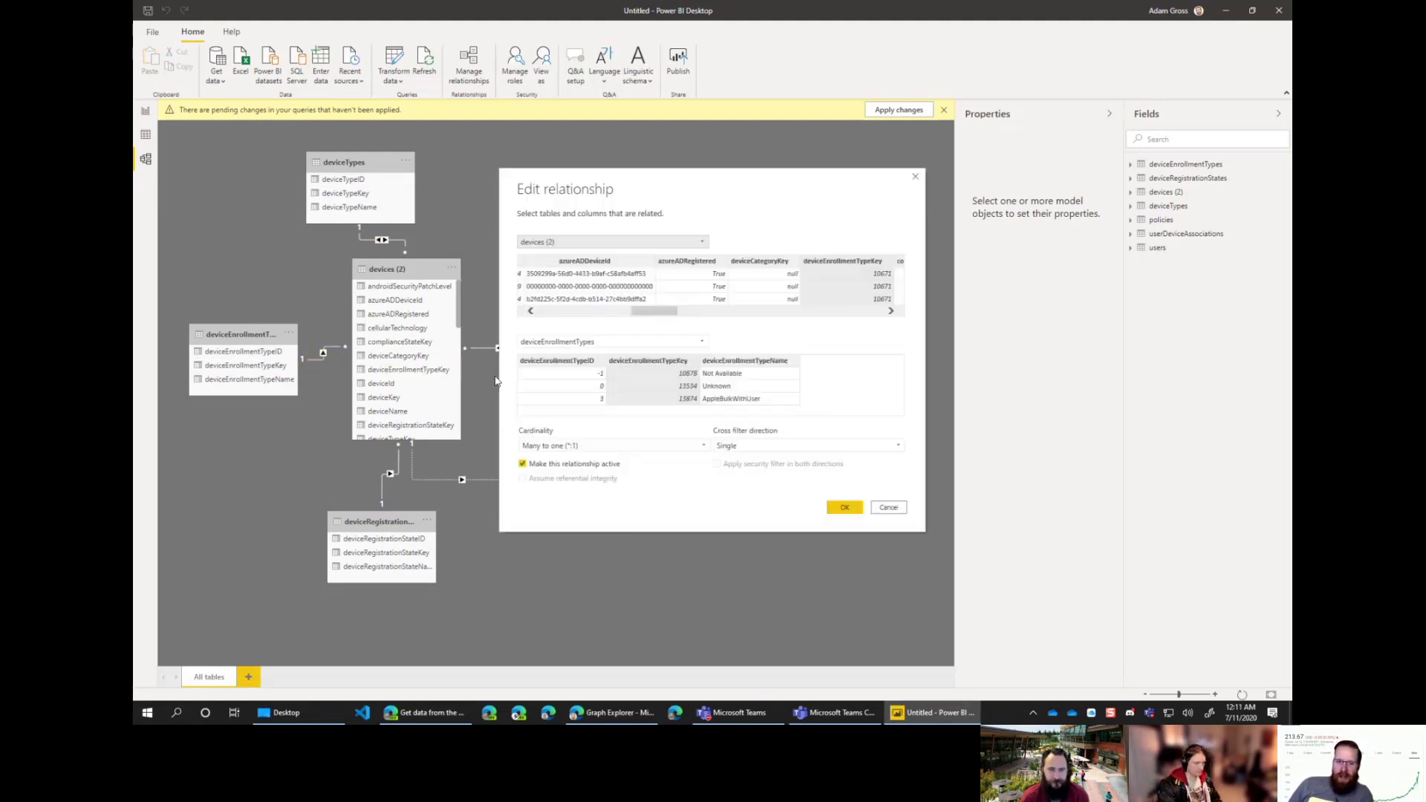
click(785, 446)
click(788, 470)
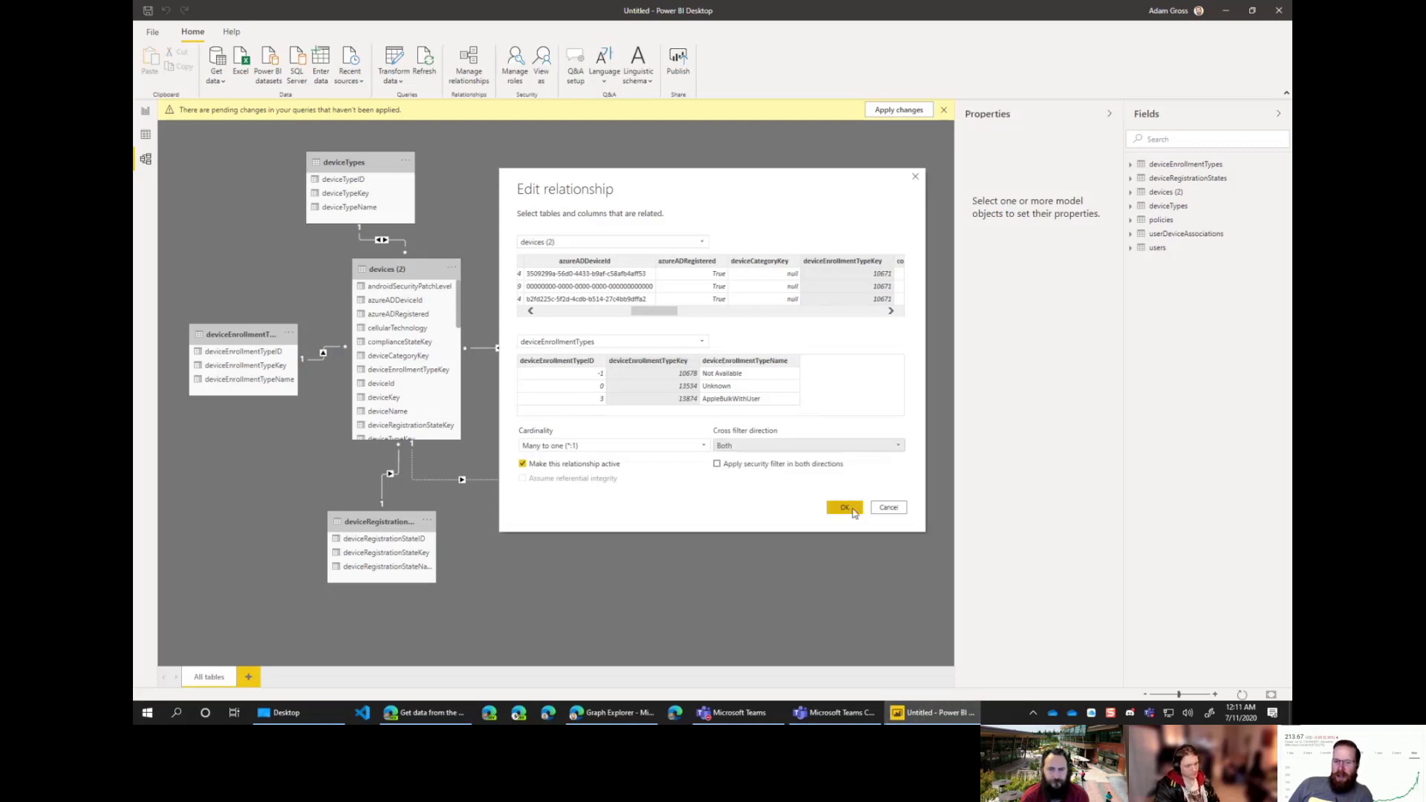
click(845, 508)
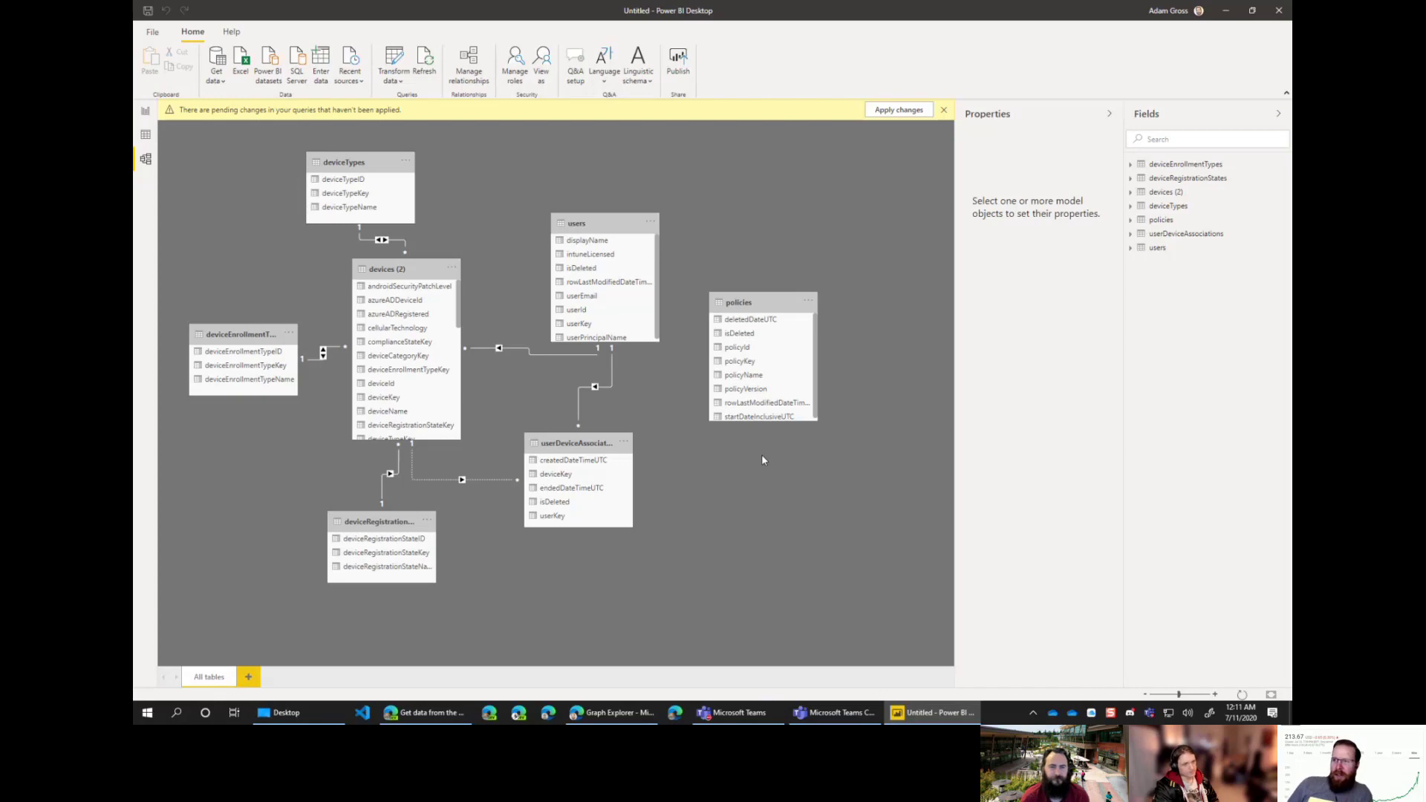
Step: Set the devices–users, userDeviceAssociations–users and deviceRegistrationStates relationships to cross-filter both ways
double_click(502, 349)
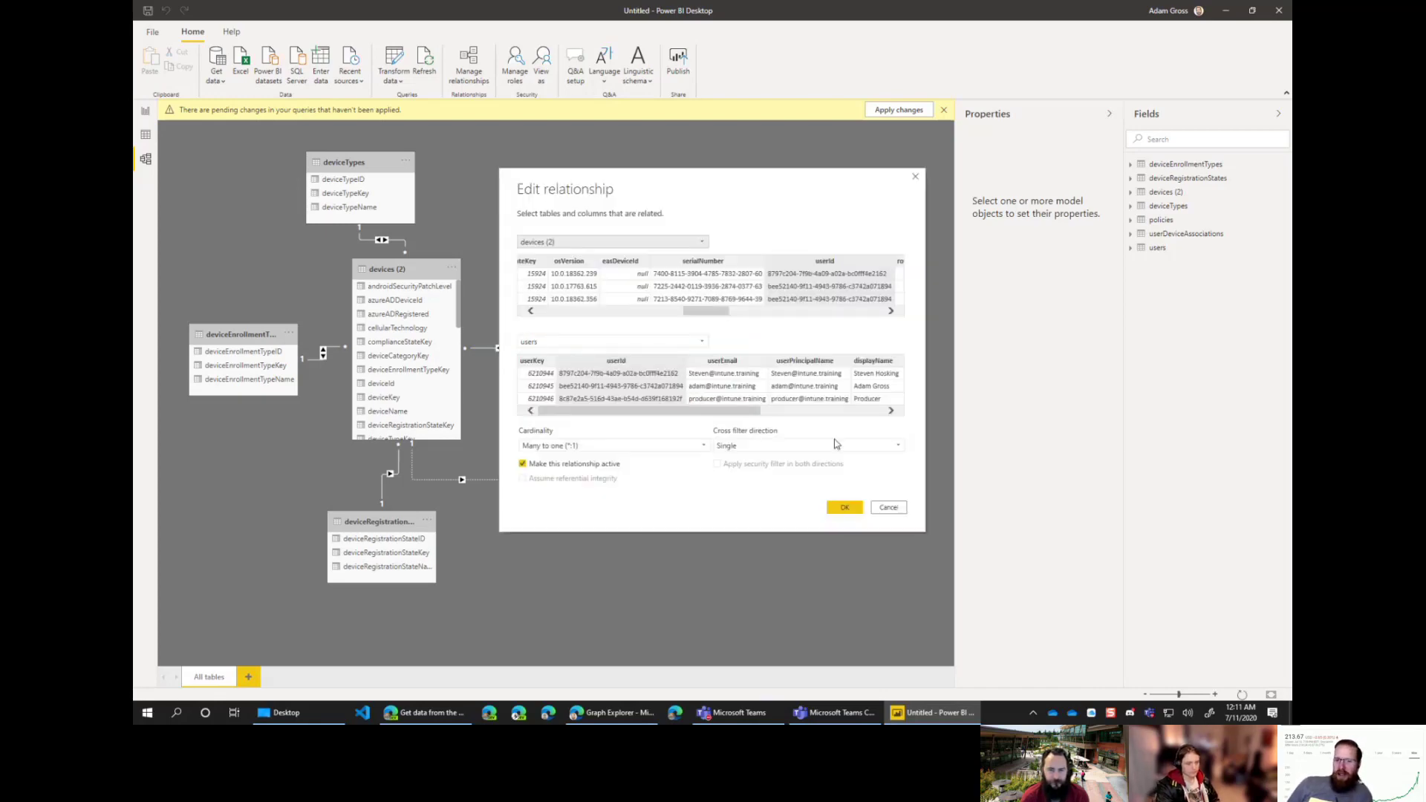
click(823, 448)
click(750, 471)
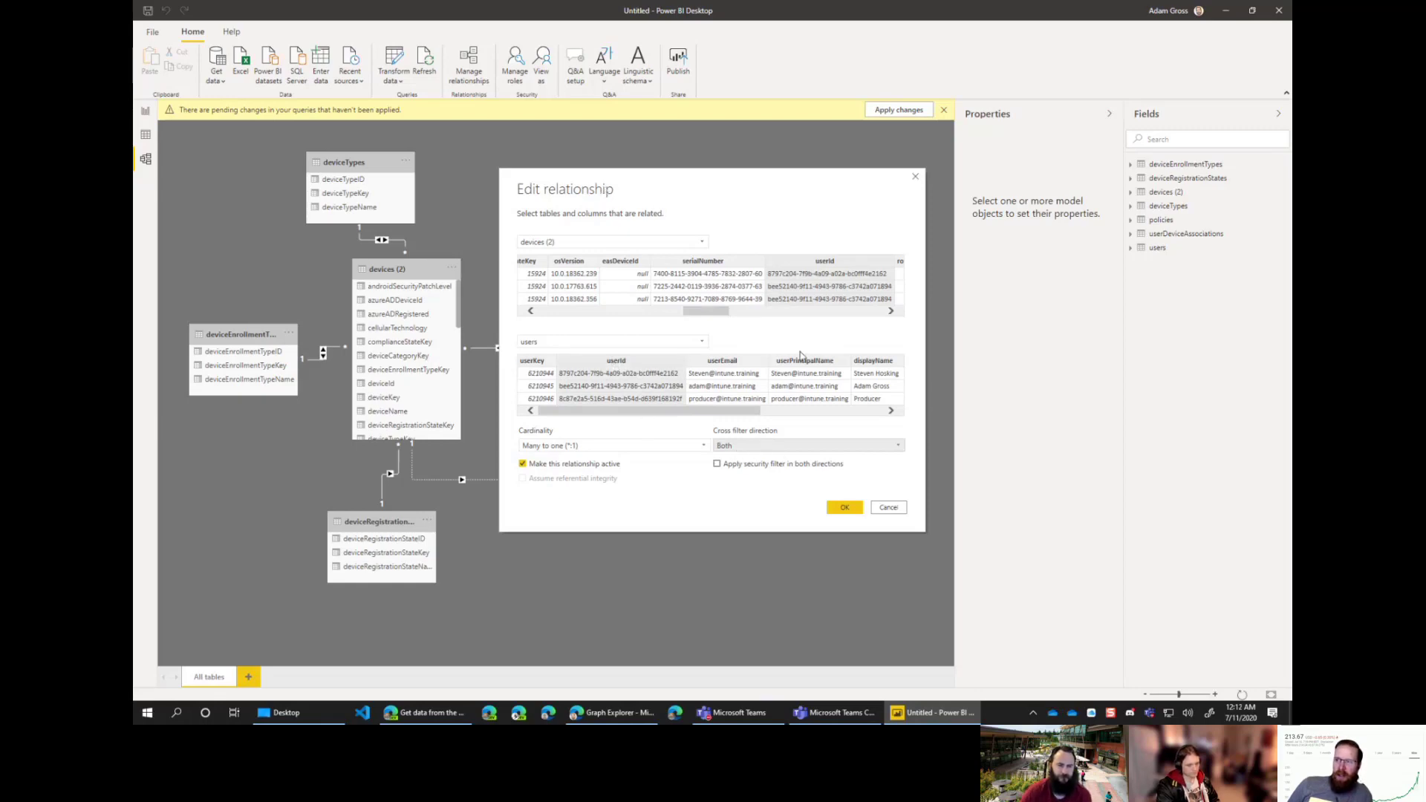
click(754, 446)
click(755, 446)
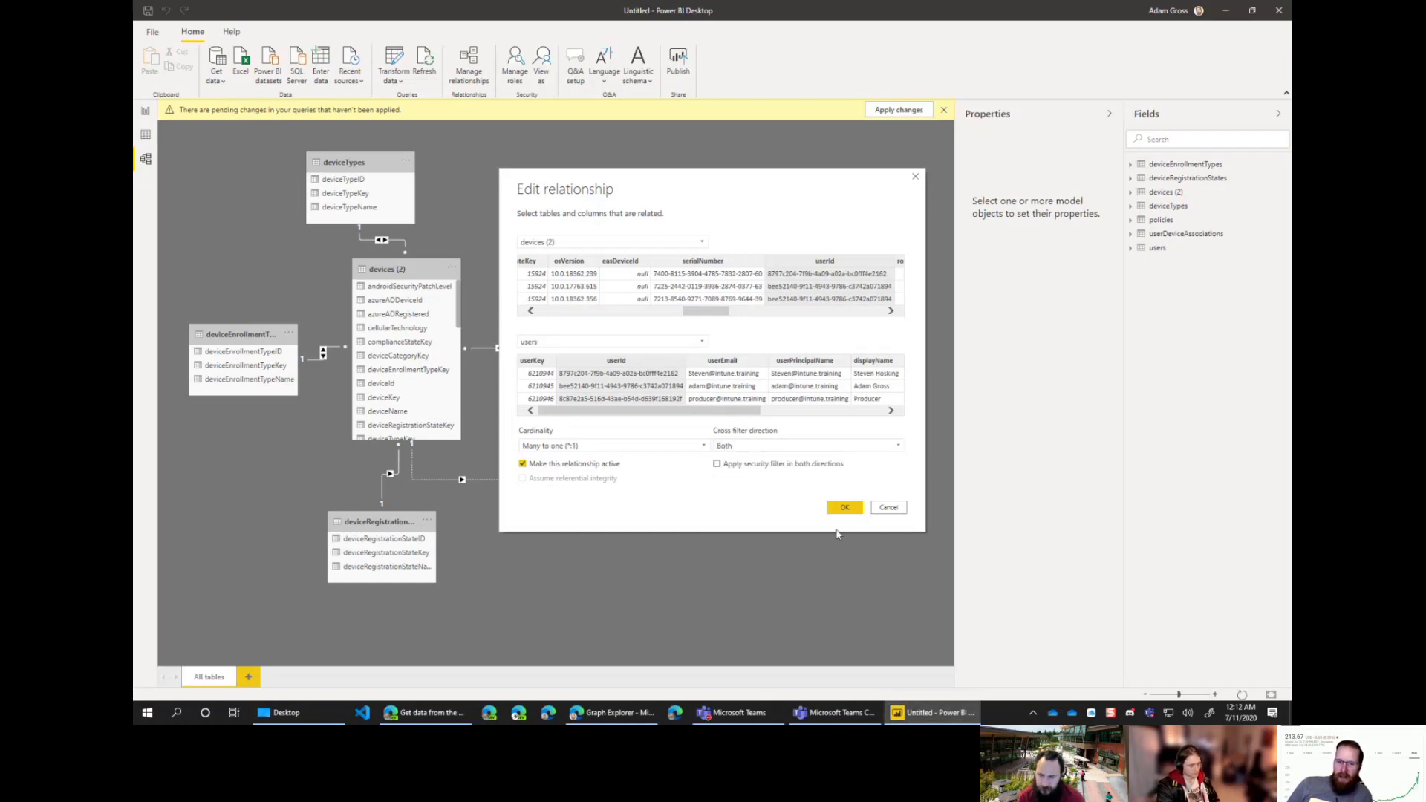
click(841, 506)
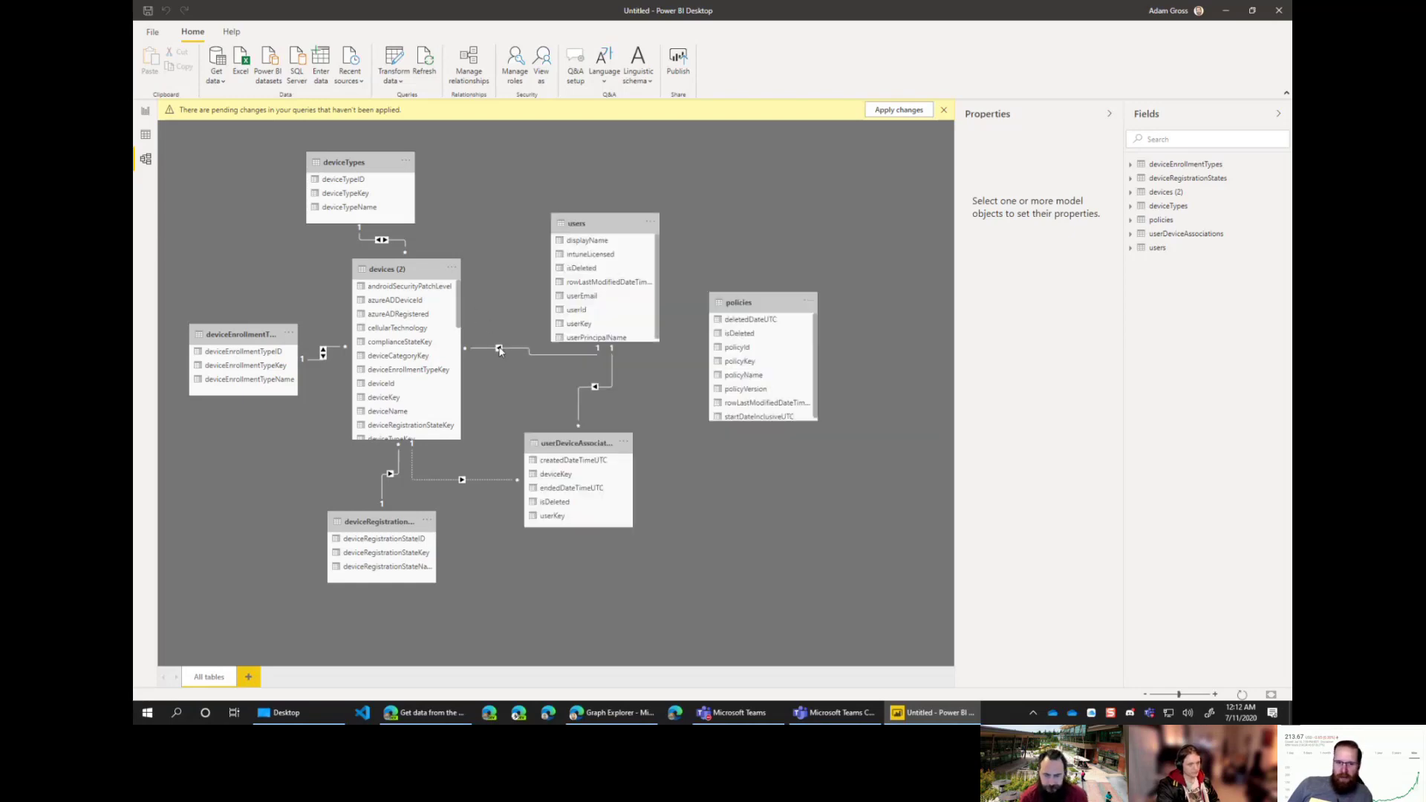
double_click(595, 388)
click(768, 447)
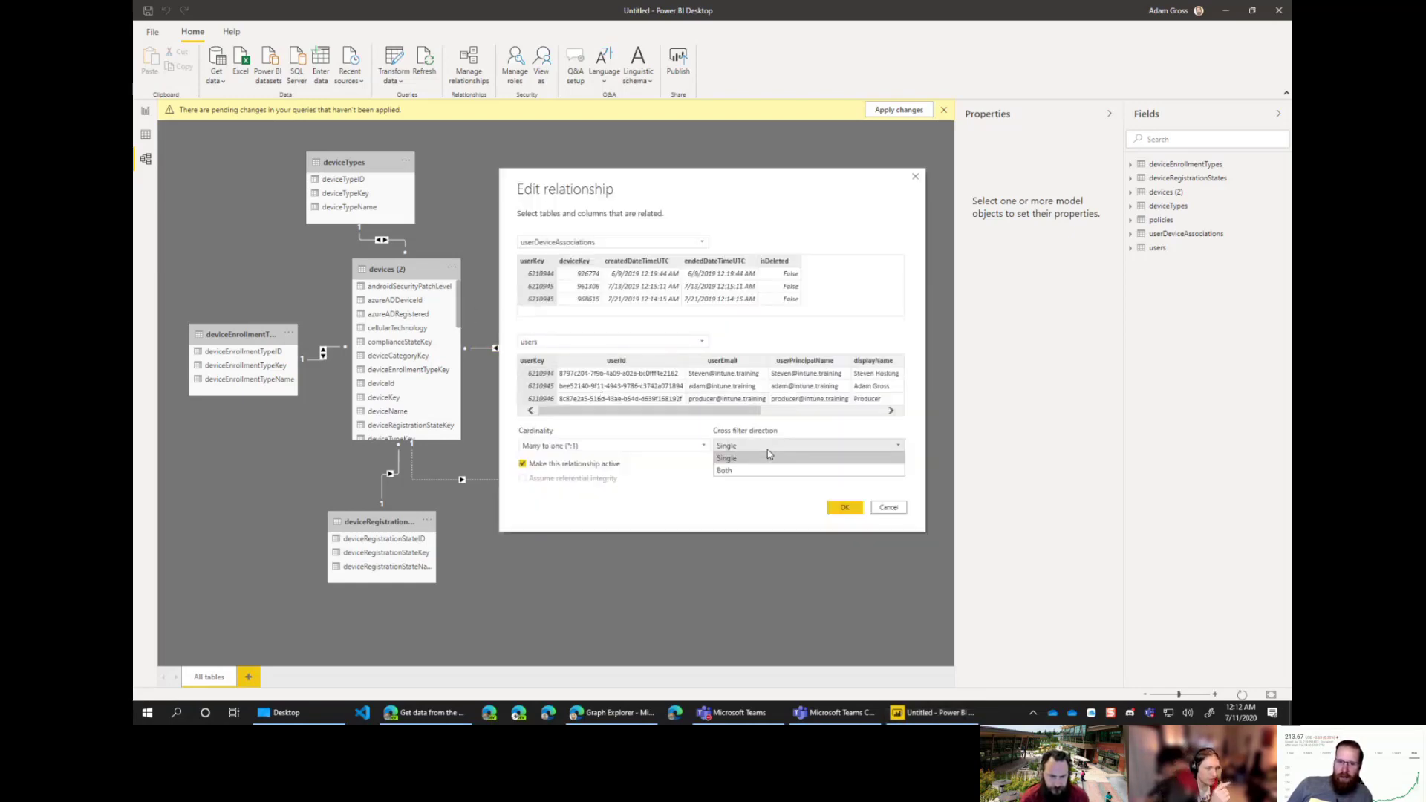
click(765, 470)
click(844, 508)
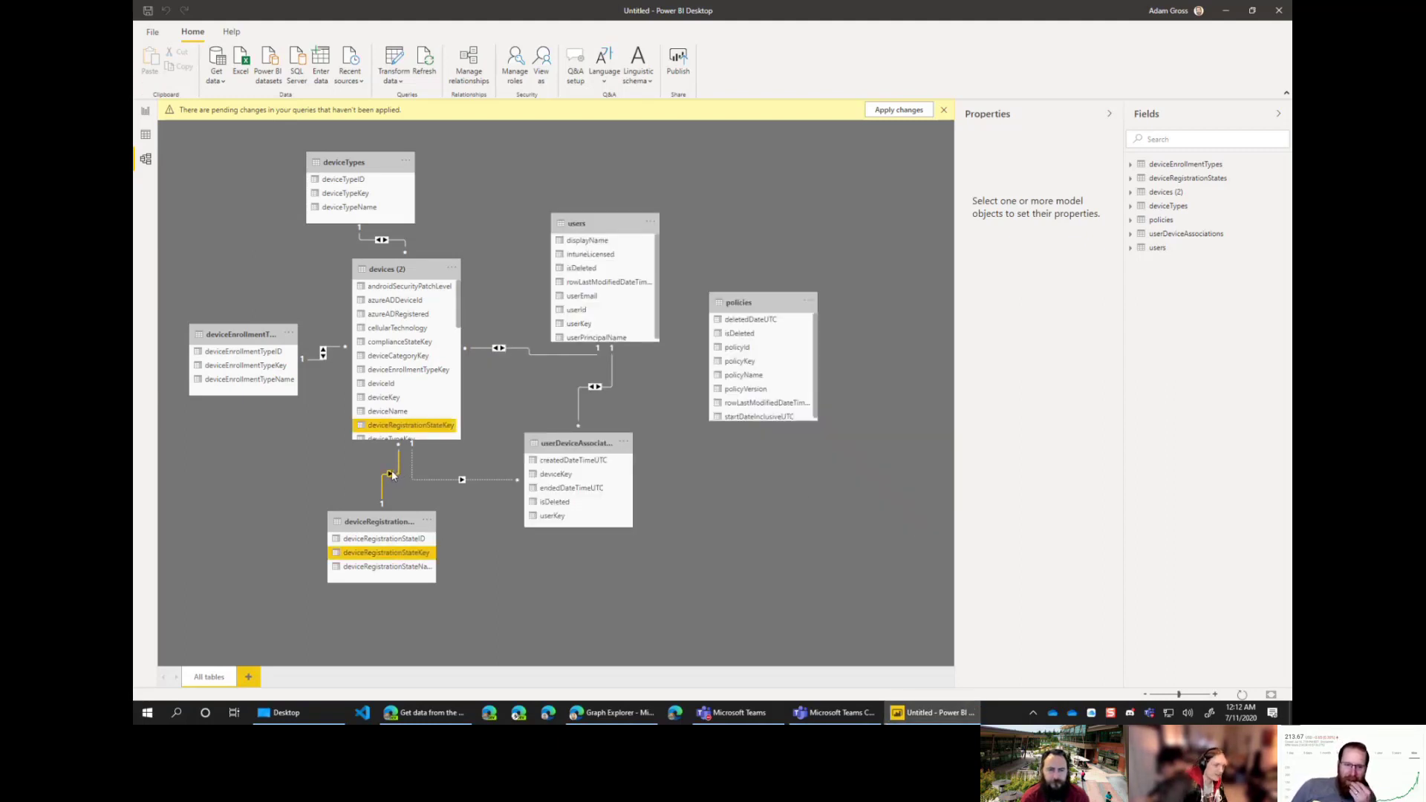
double_click(392, 476)
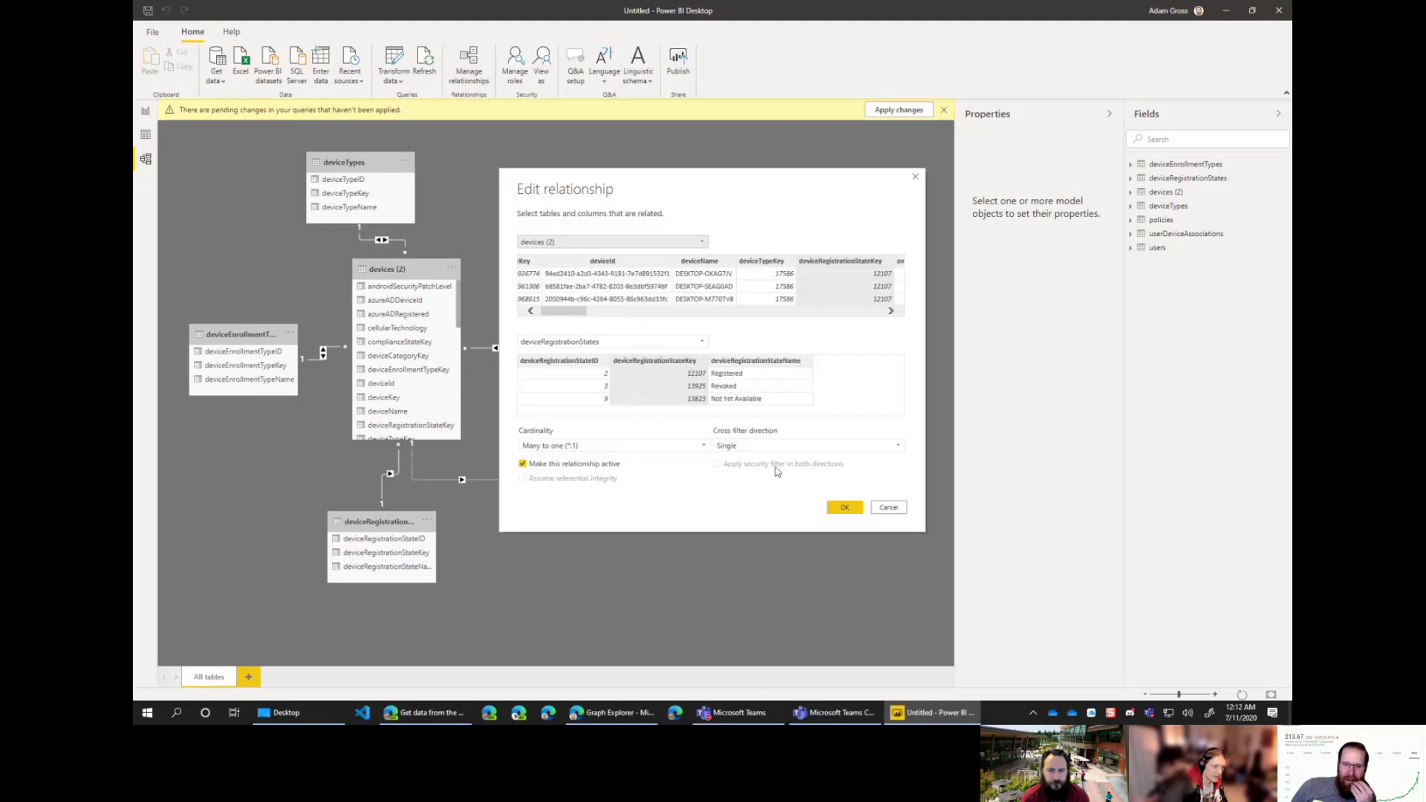
click(768, 446)
click(765, 470)
click(846, 508)
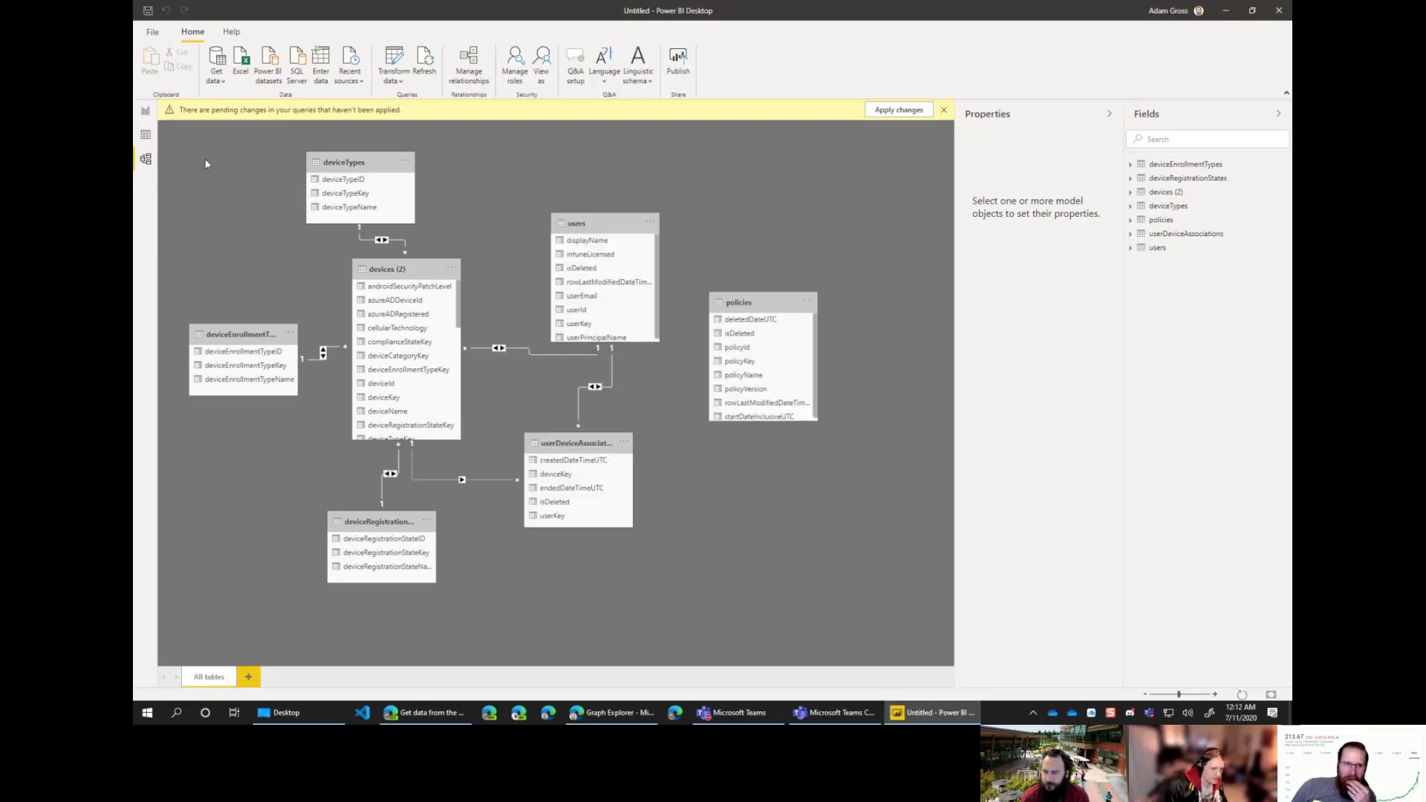
Step: On the report page, add a table visual of deviceName from devices (2)
click(146, 115)
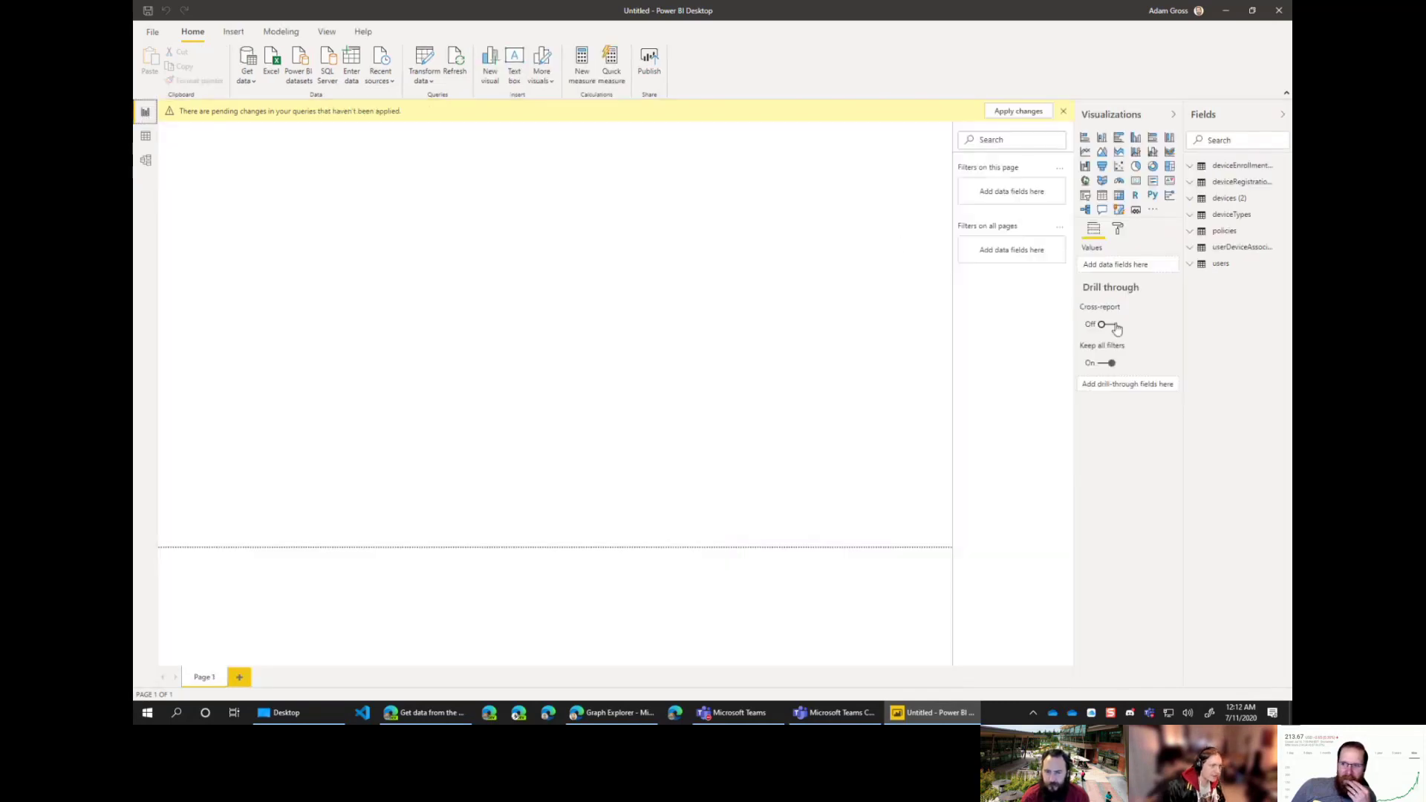
drag(1181, 315, 1099, 319)
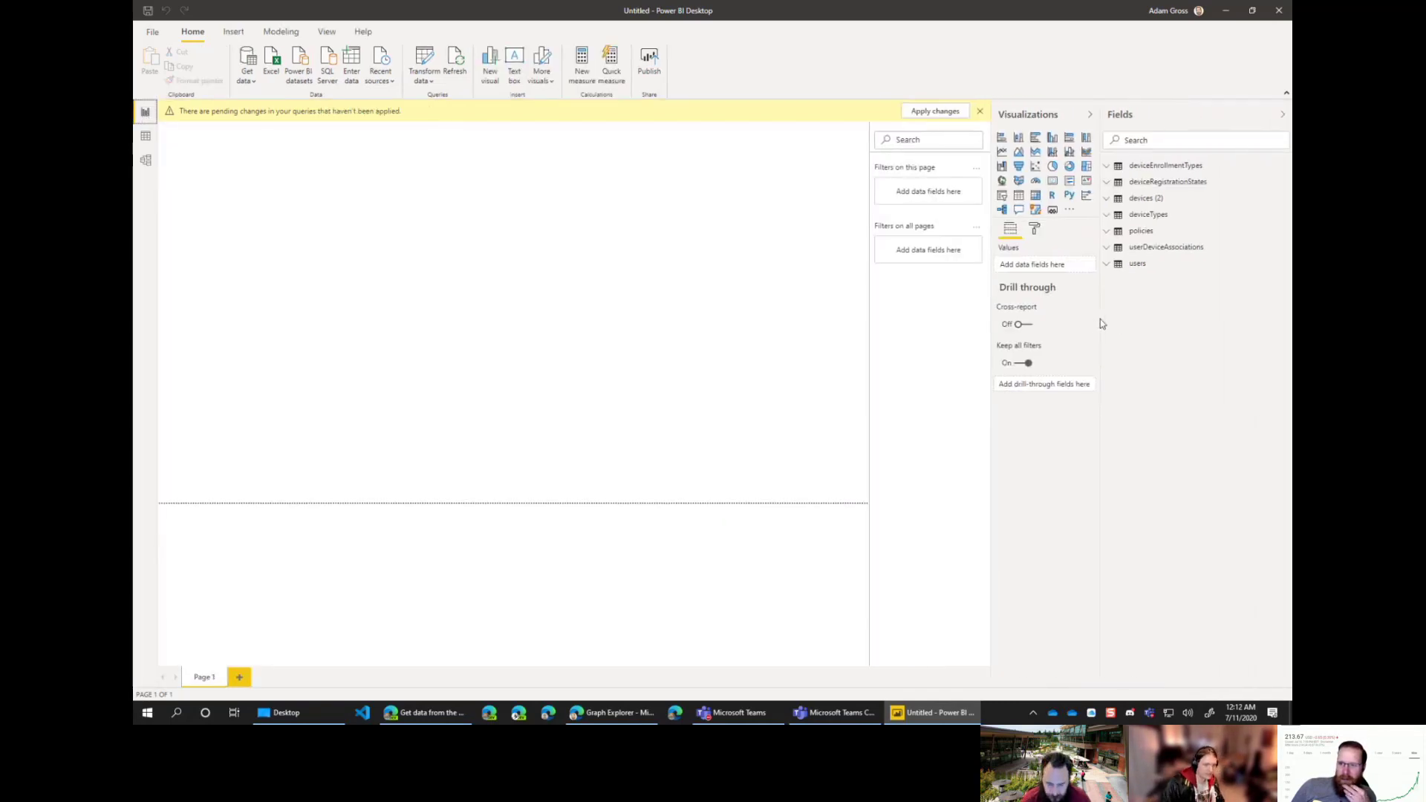
click(1160, 205)
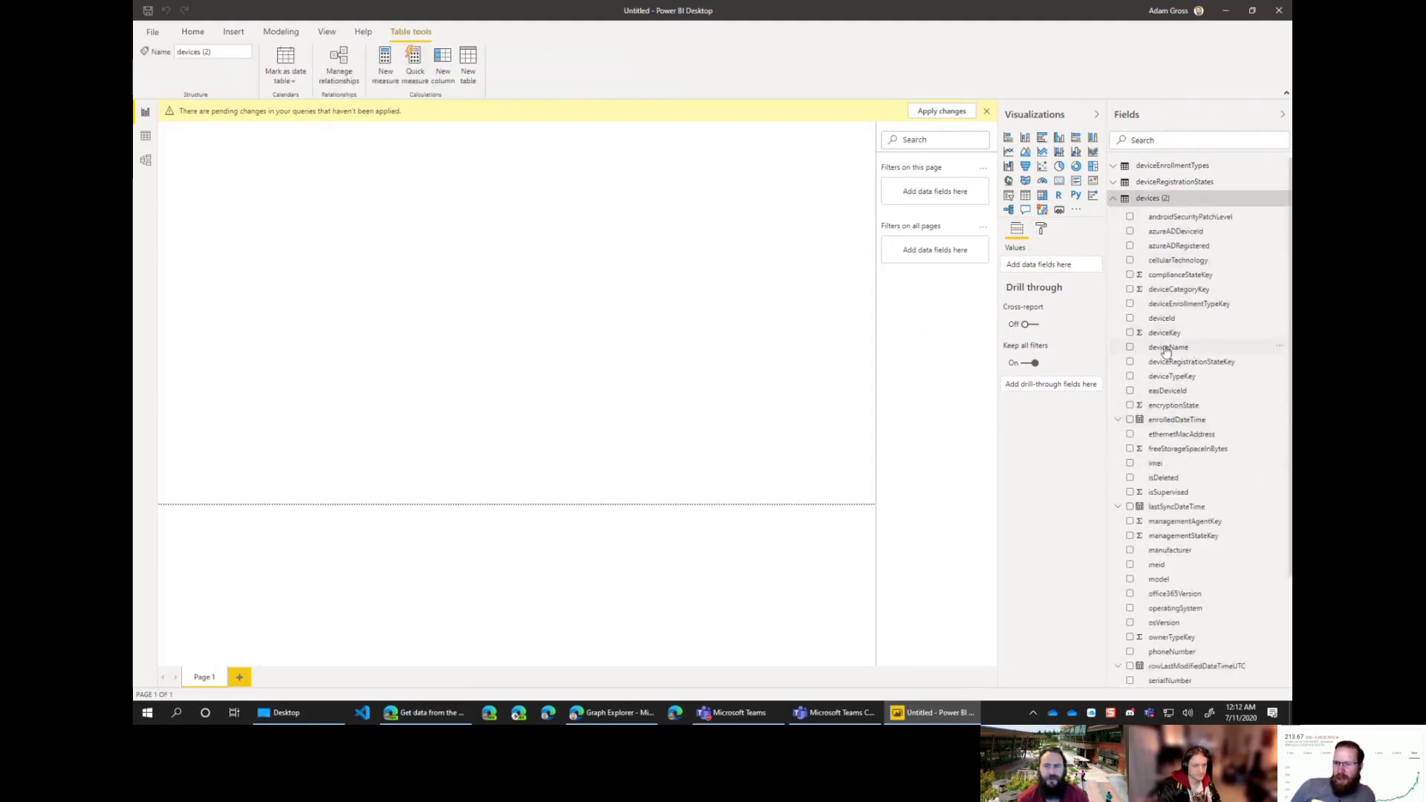
drag(1166, 351, 316, 224)
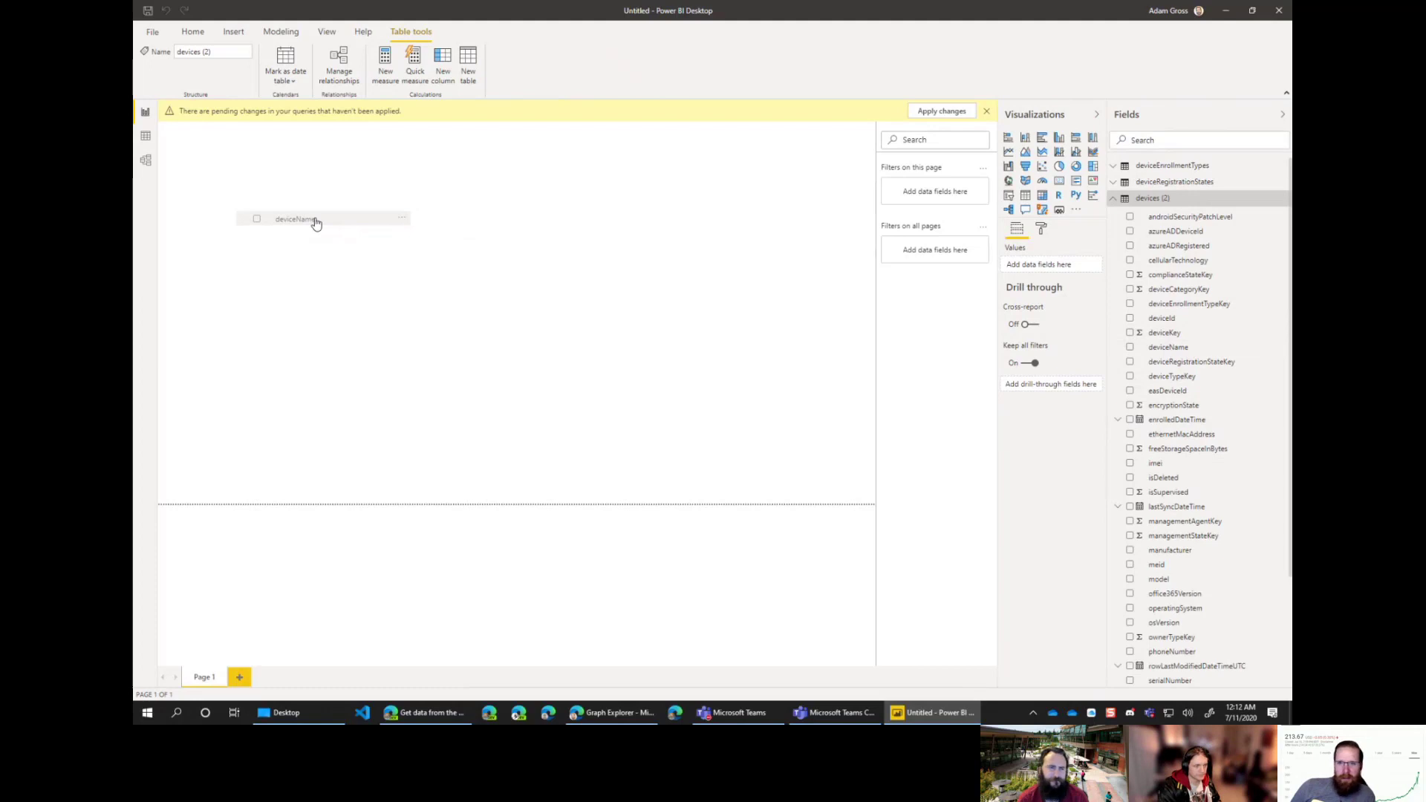
Step: Apply pending query changes, dismiss the access-forbidden error, and open Power Query Editor
click(941, 111)
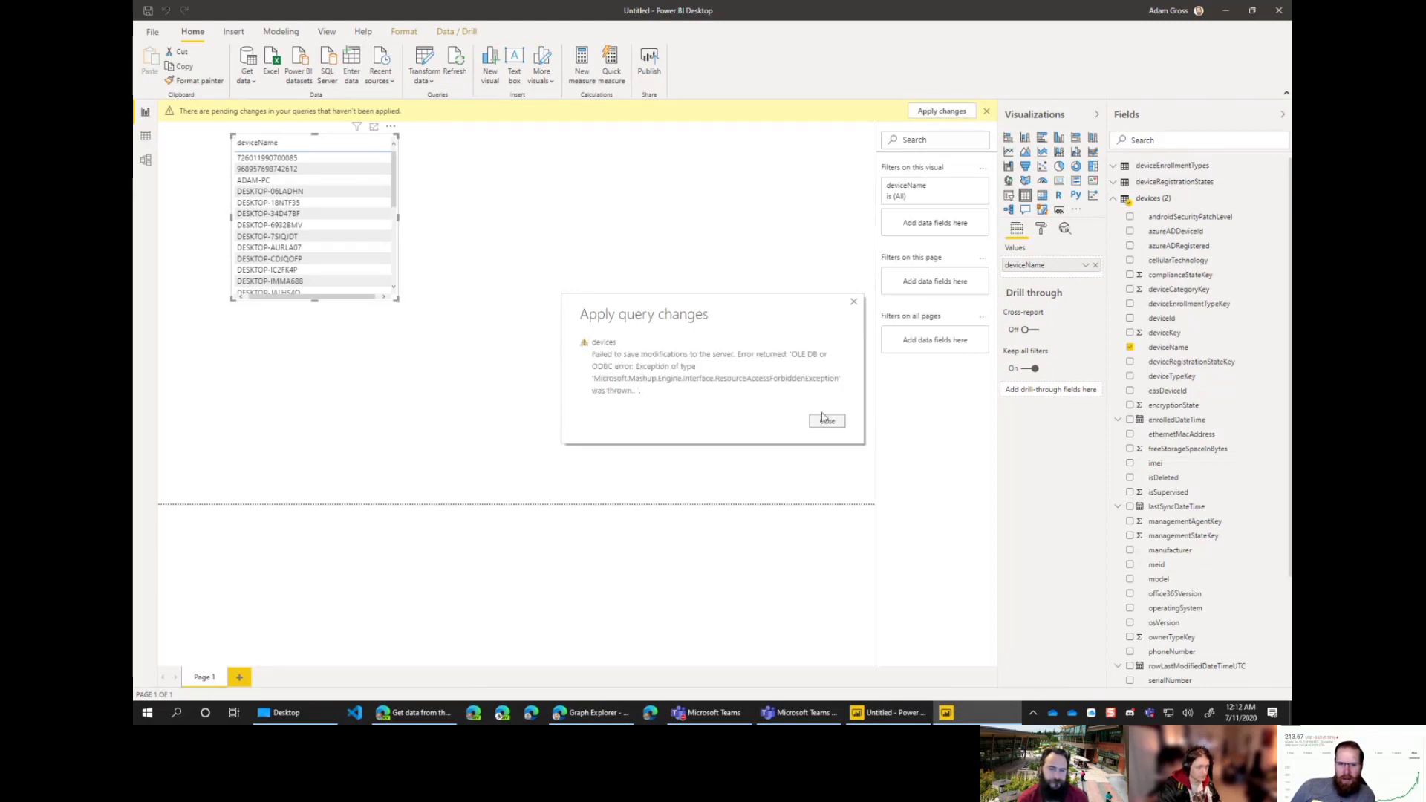
click(827, 422)
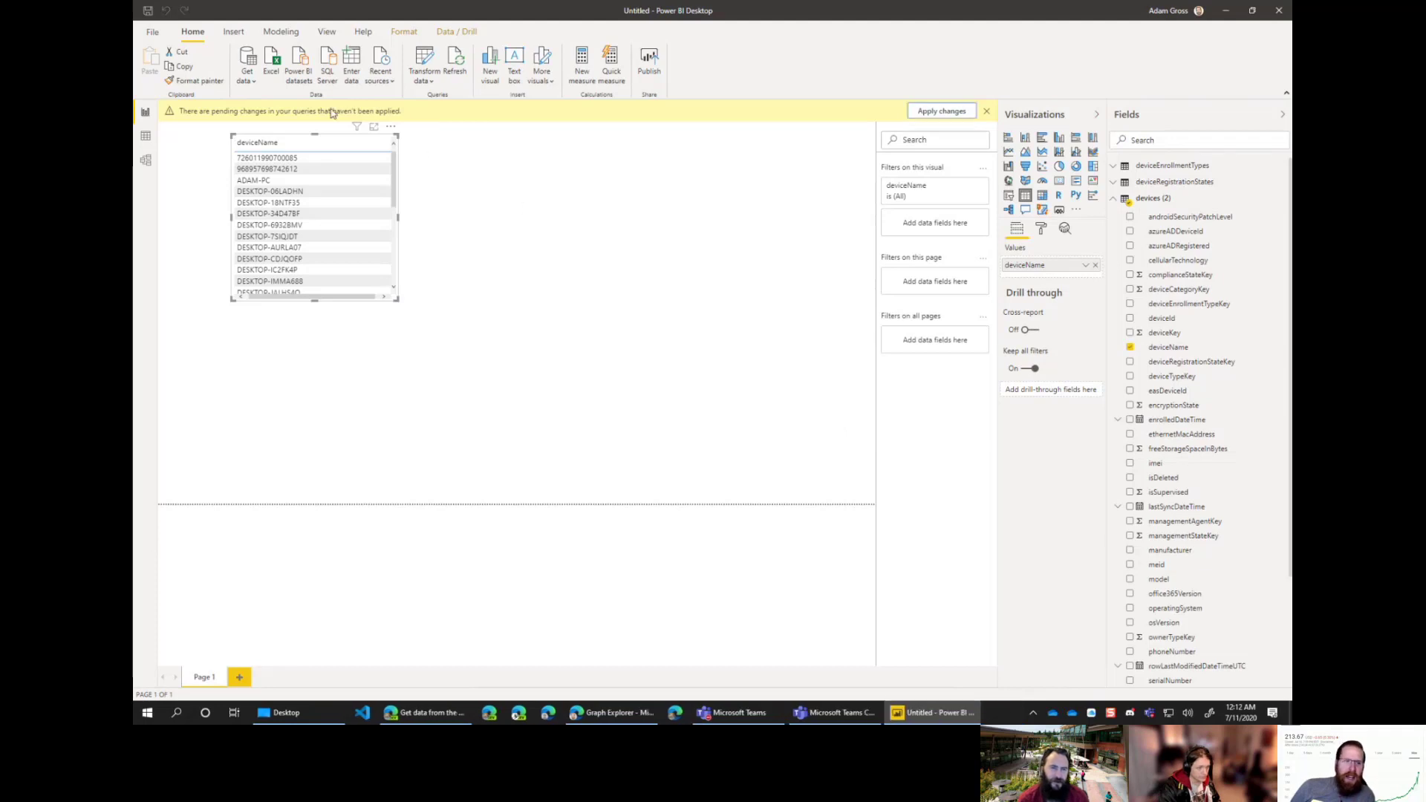
click(424, 79)
click(488, 112)
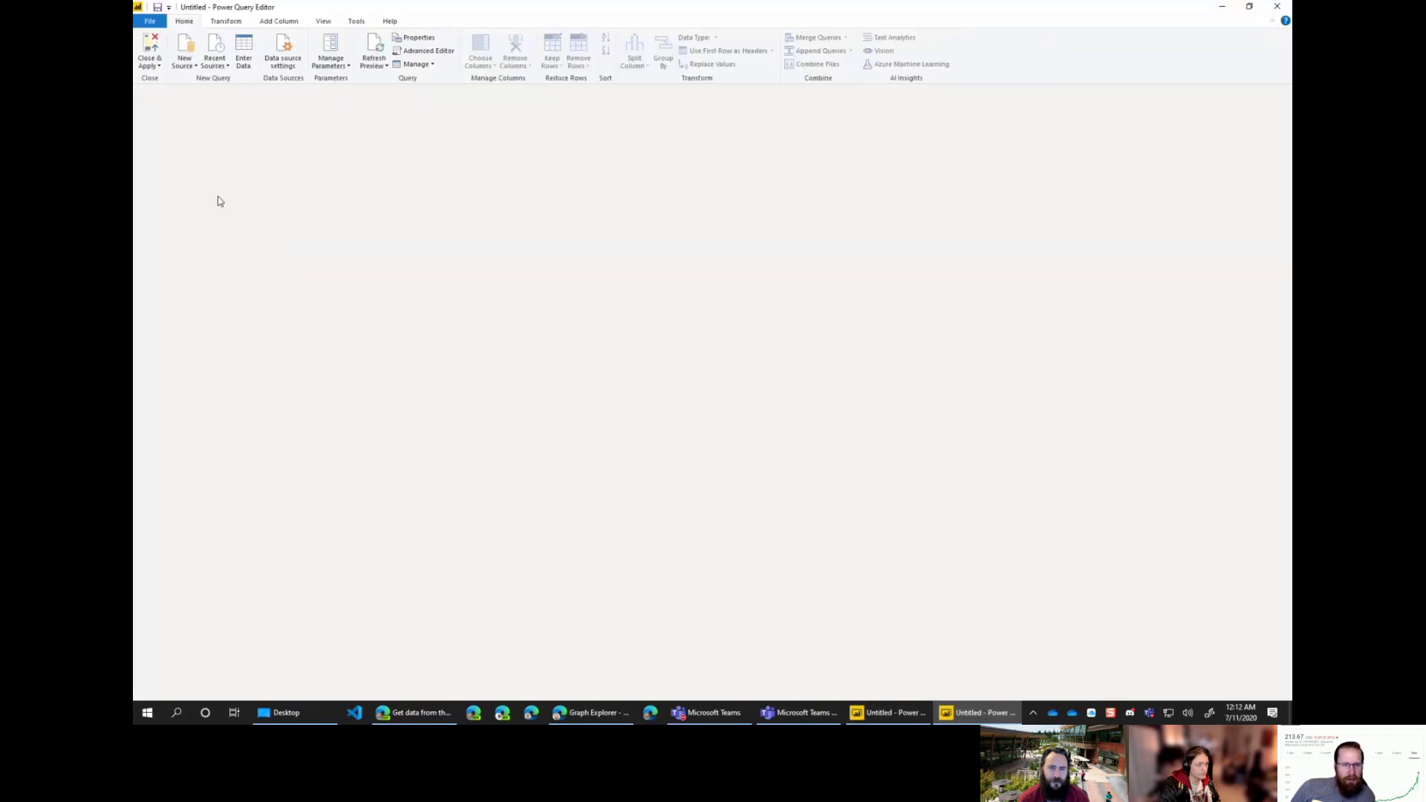
Step: Delete the failing 'devices' query from Power Query Editor
right_click(173, 119)
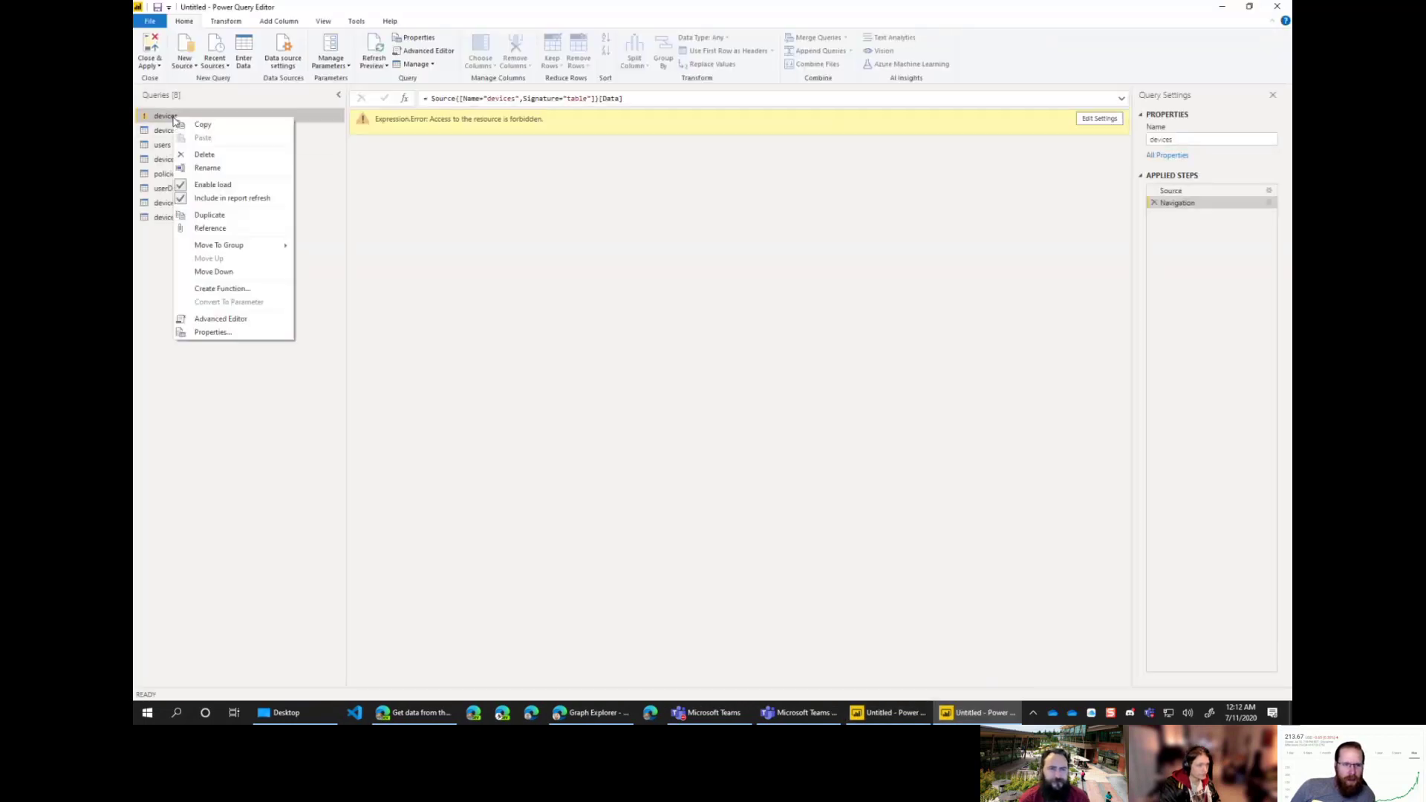
click(217, 155)
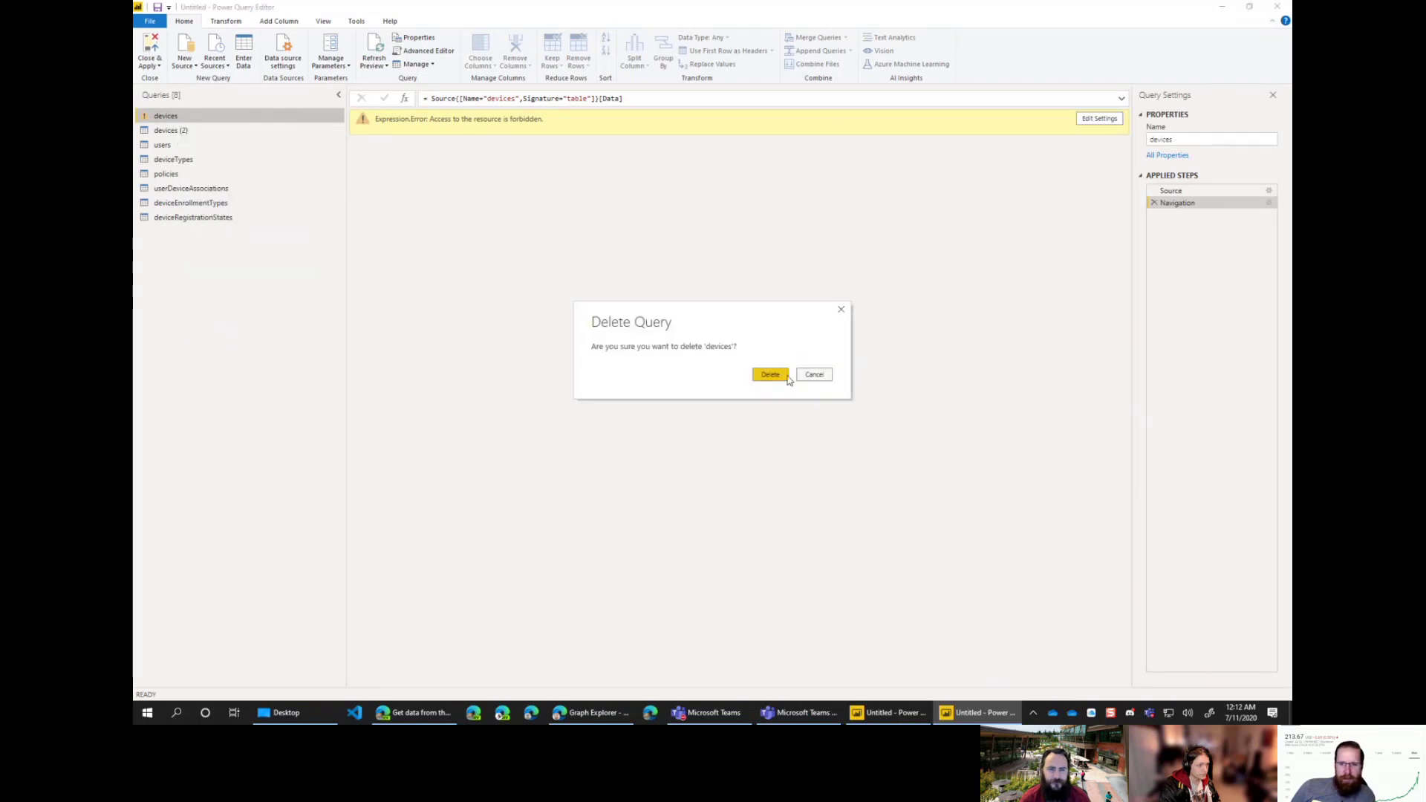
click(773, 376)
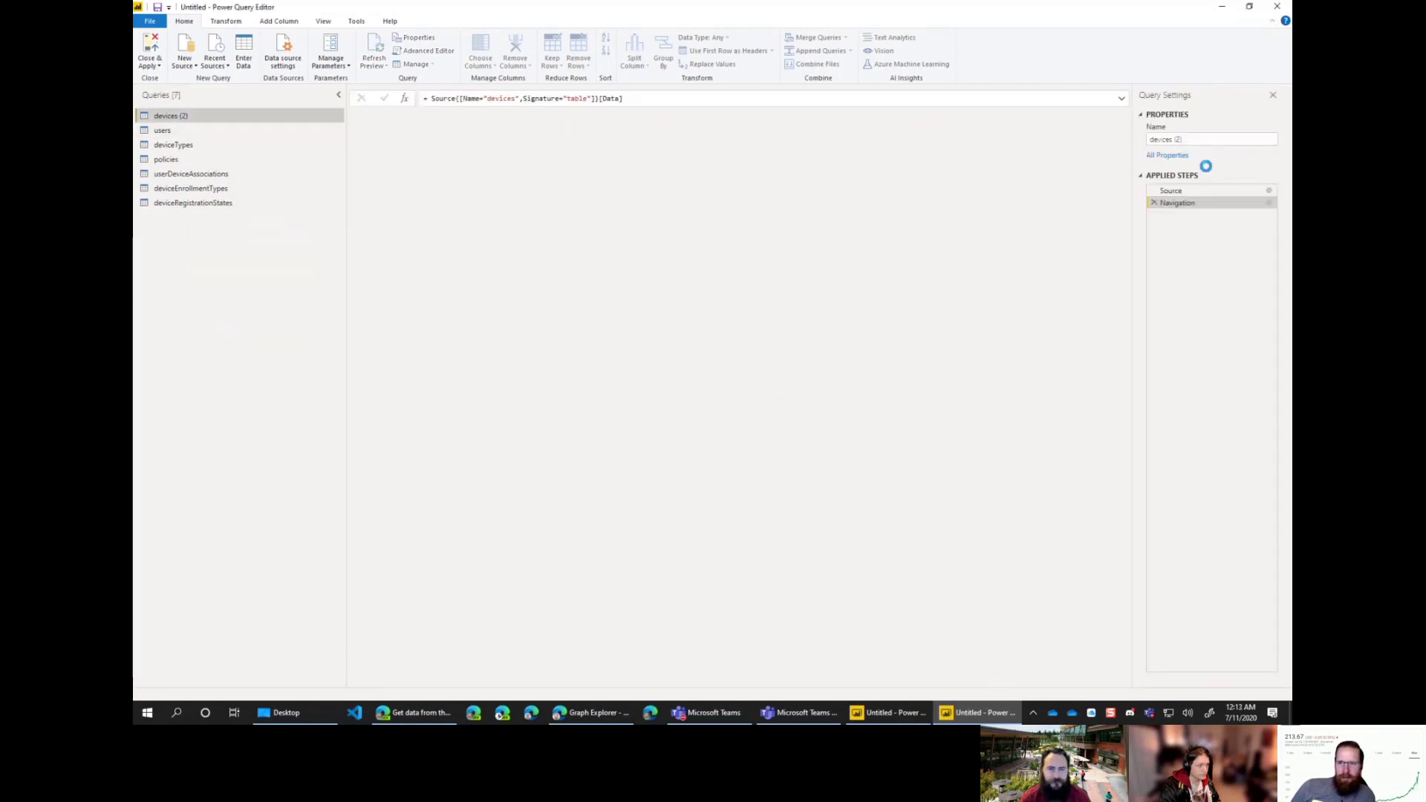
Step: Rename 'devices (2)' to 'devices' and apply the changes with Close & Apply
click(1204, 139)
key(BackSpace)
key(BackSpace)
key(BackSpace)
key(BackSpace)
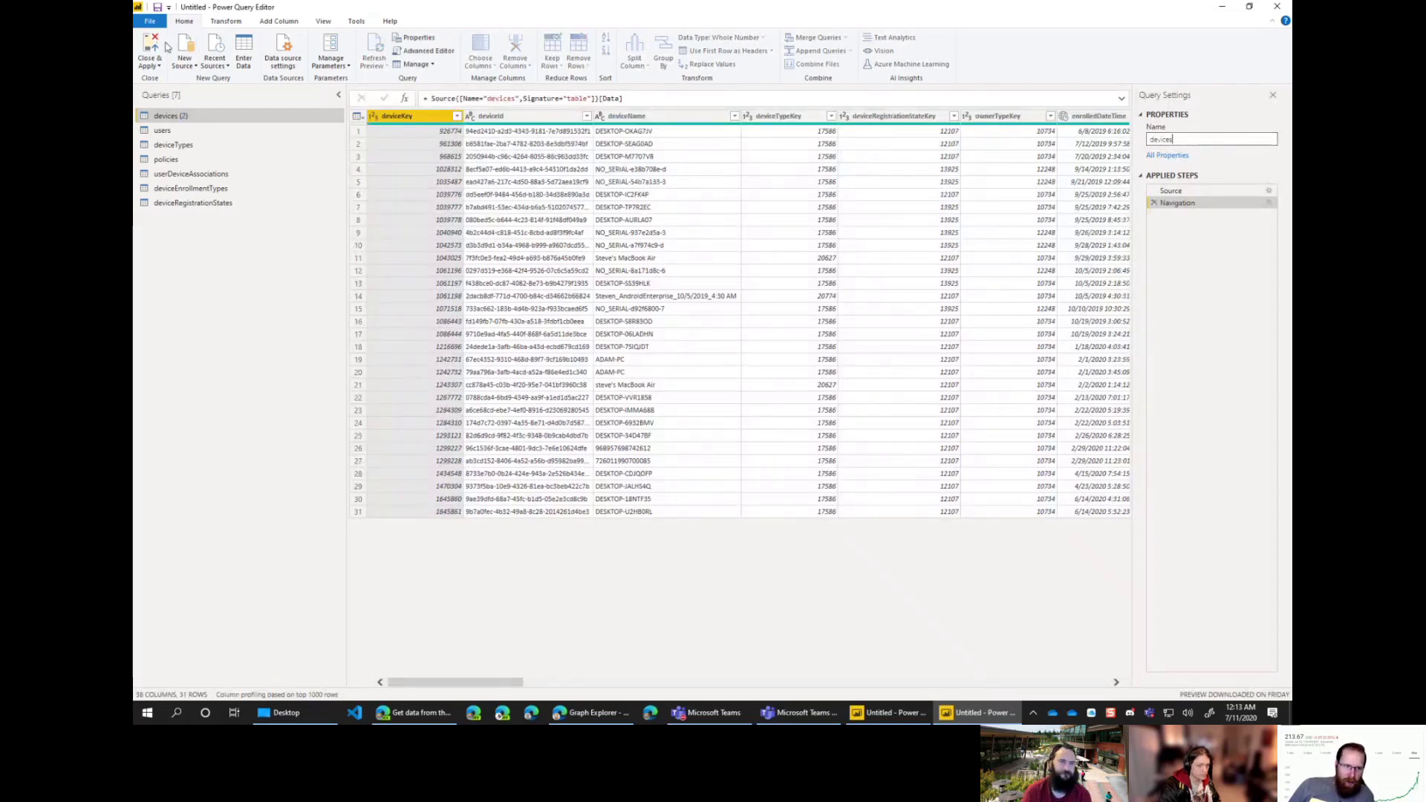
key(Return)
click(149, 52)
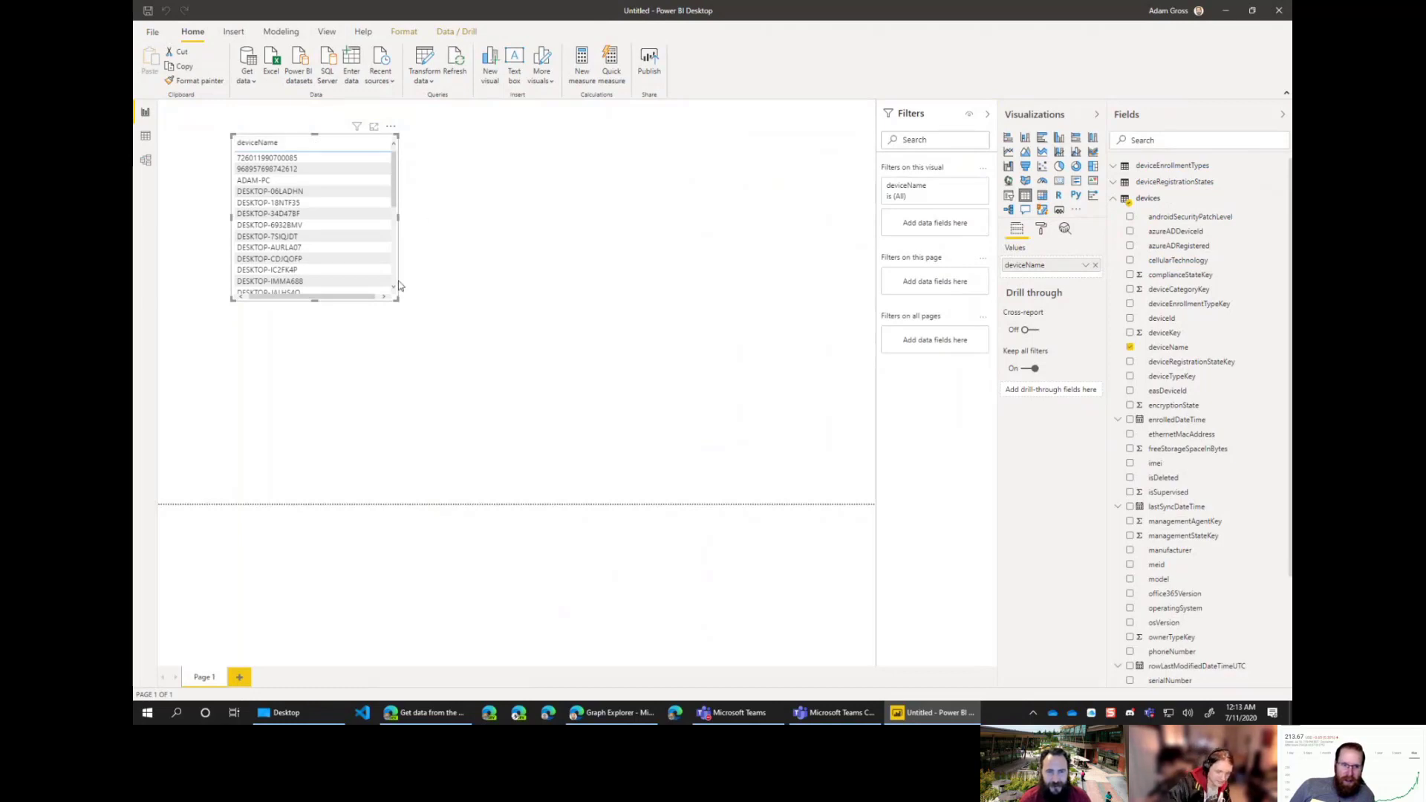
Step: Enlarge the deviceName table to list every device, then expand the deviceRegistrationStates fields
drag(399, 305, 446, 499)
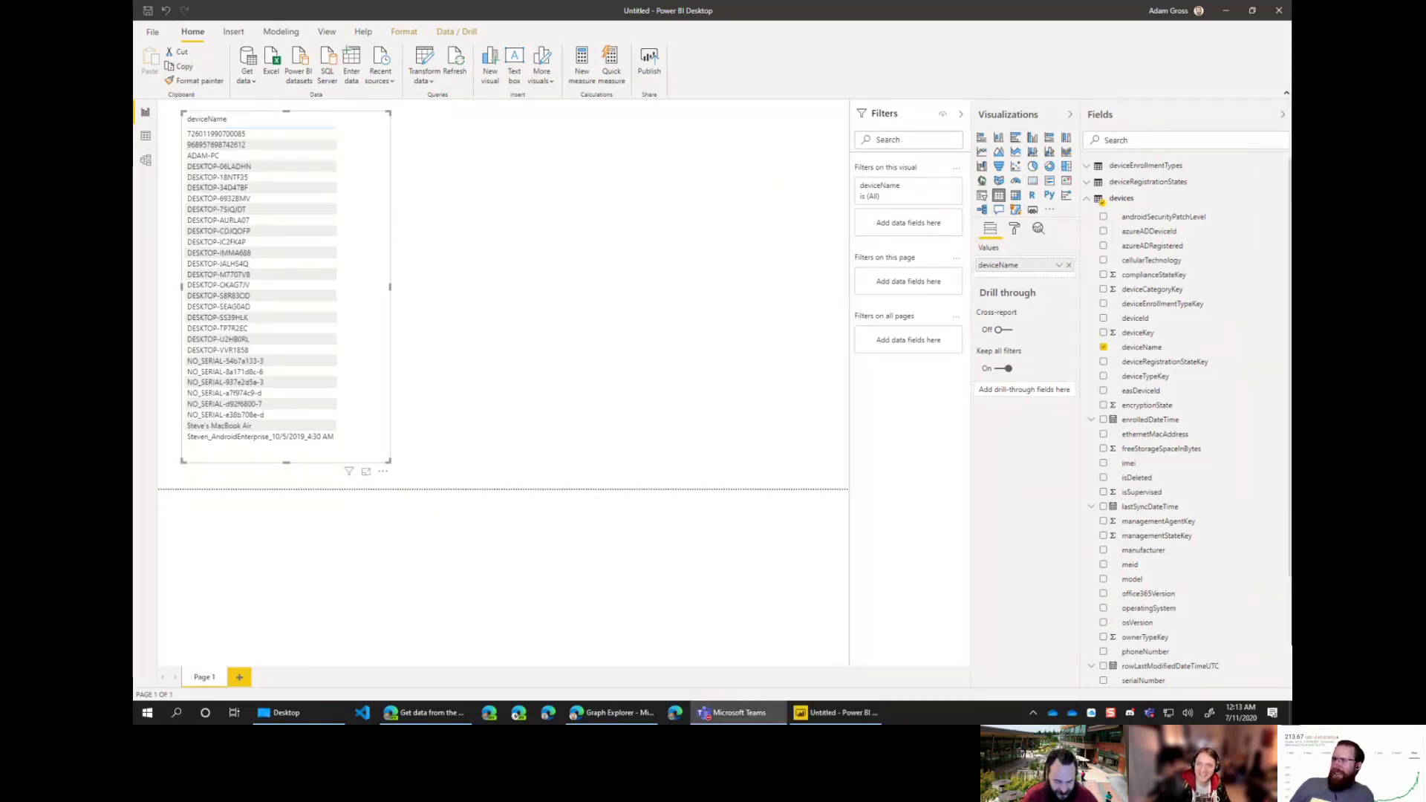
click(392, 292)
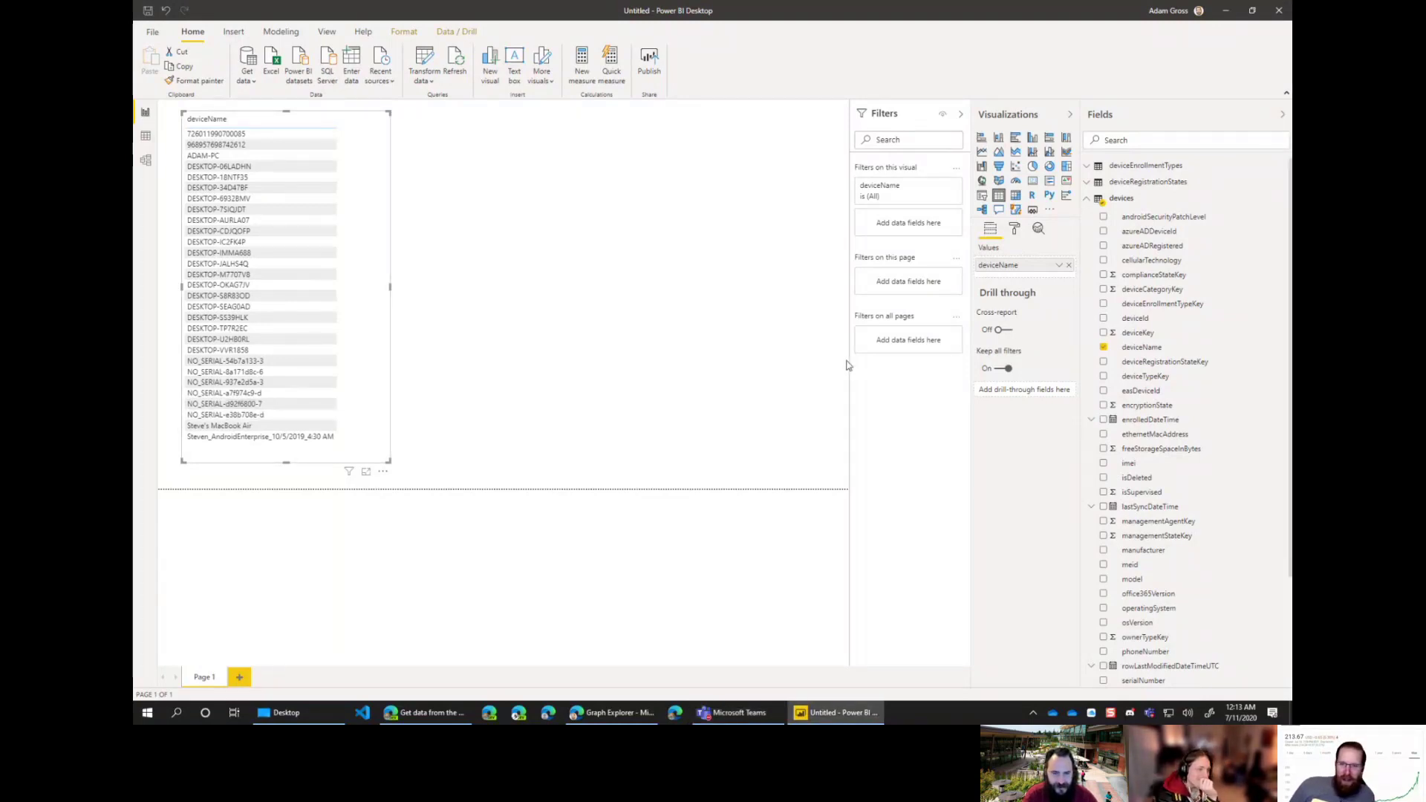
click(1086, 198)
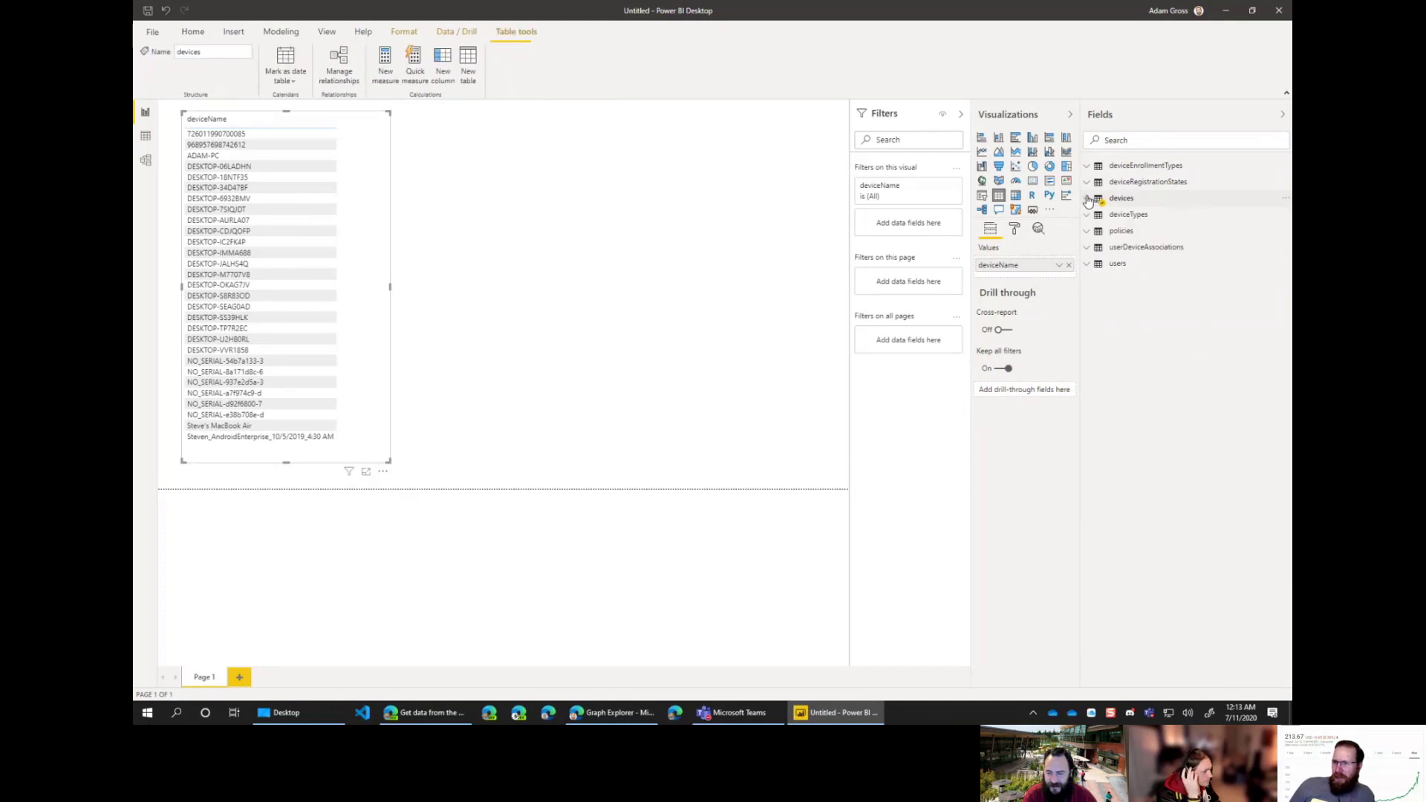
click(1087, 183)
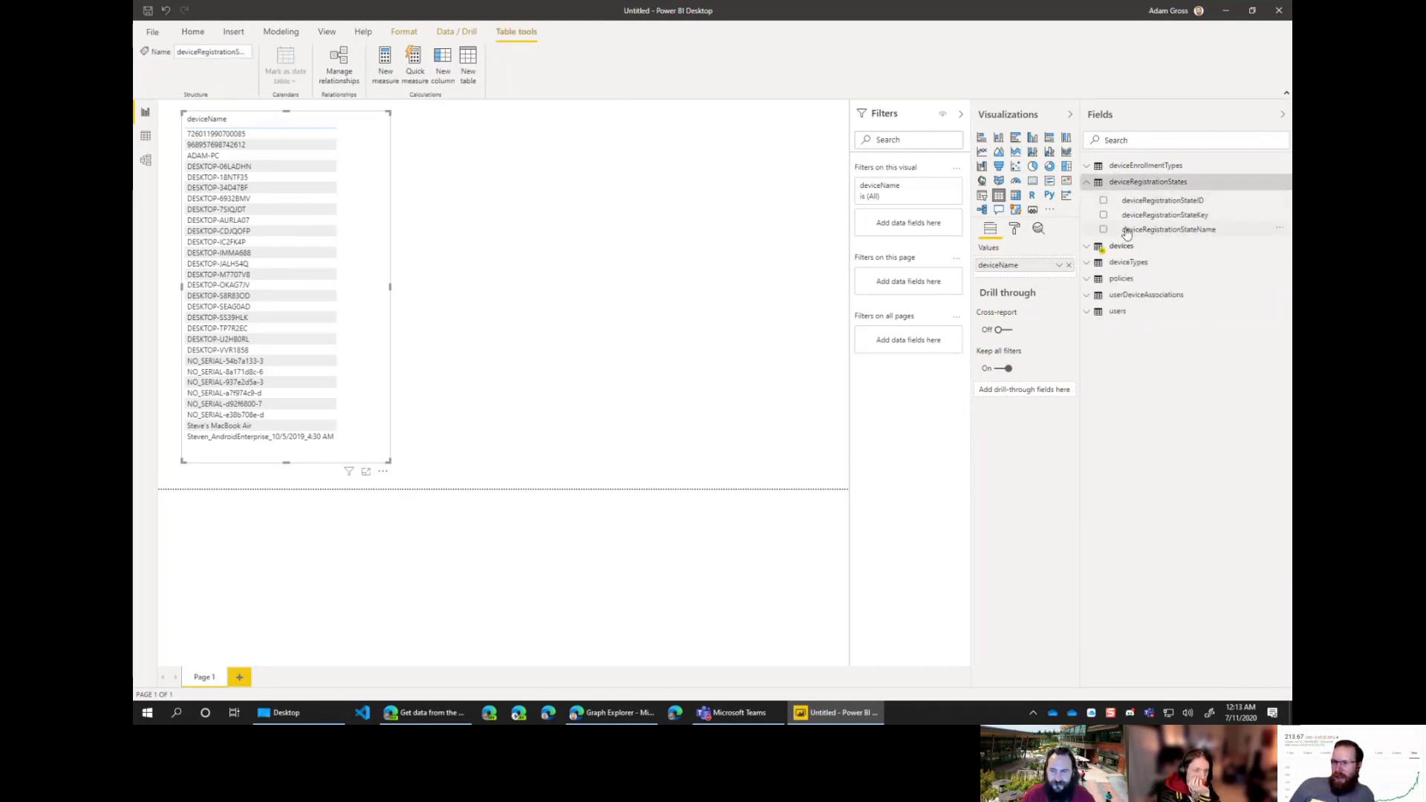
Step: Create a donut chart from deviceRegistrationStateName
drag(1127, 233, 635, 187)
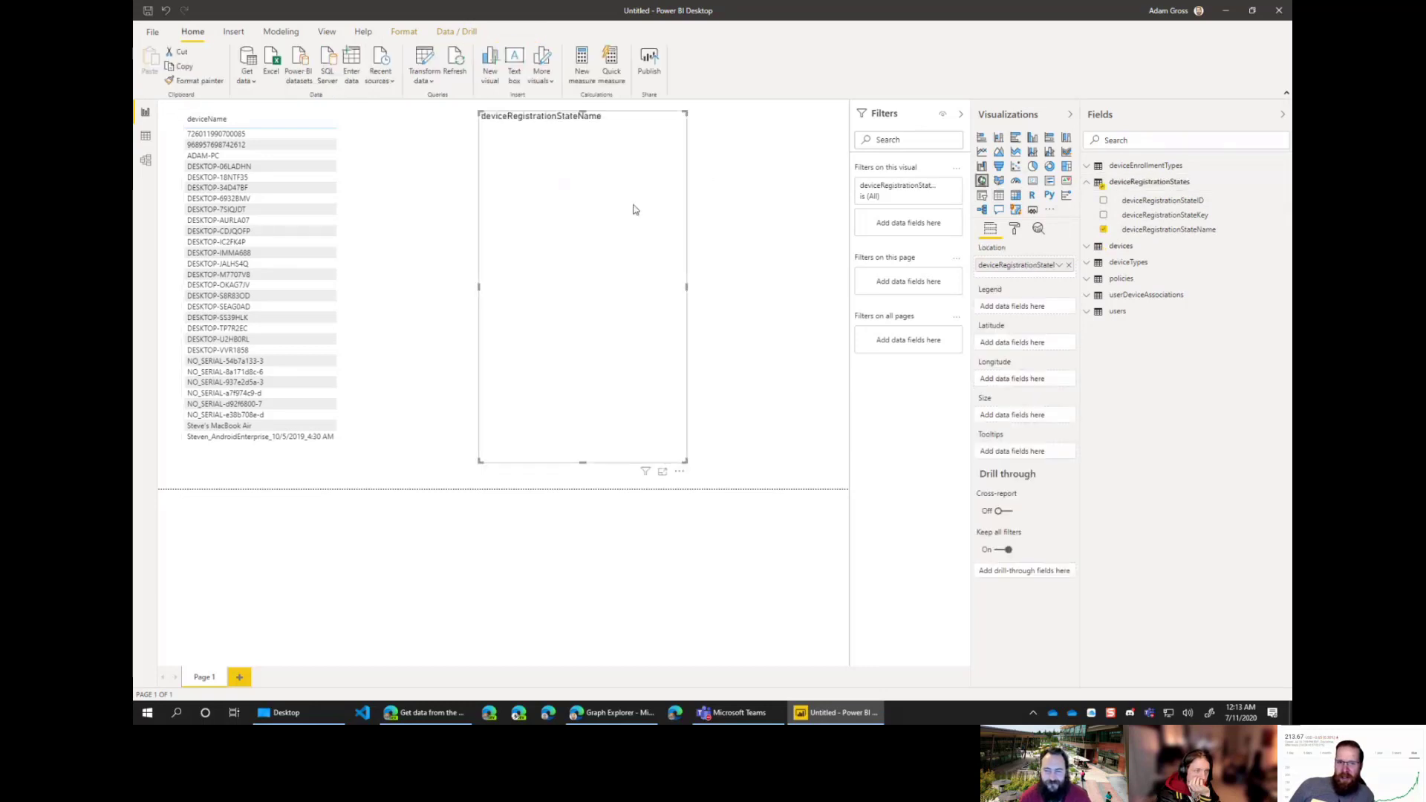
click(1050, 168)
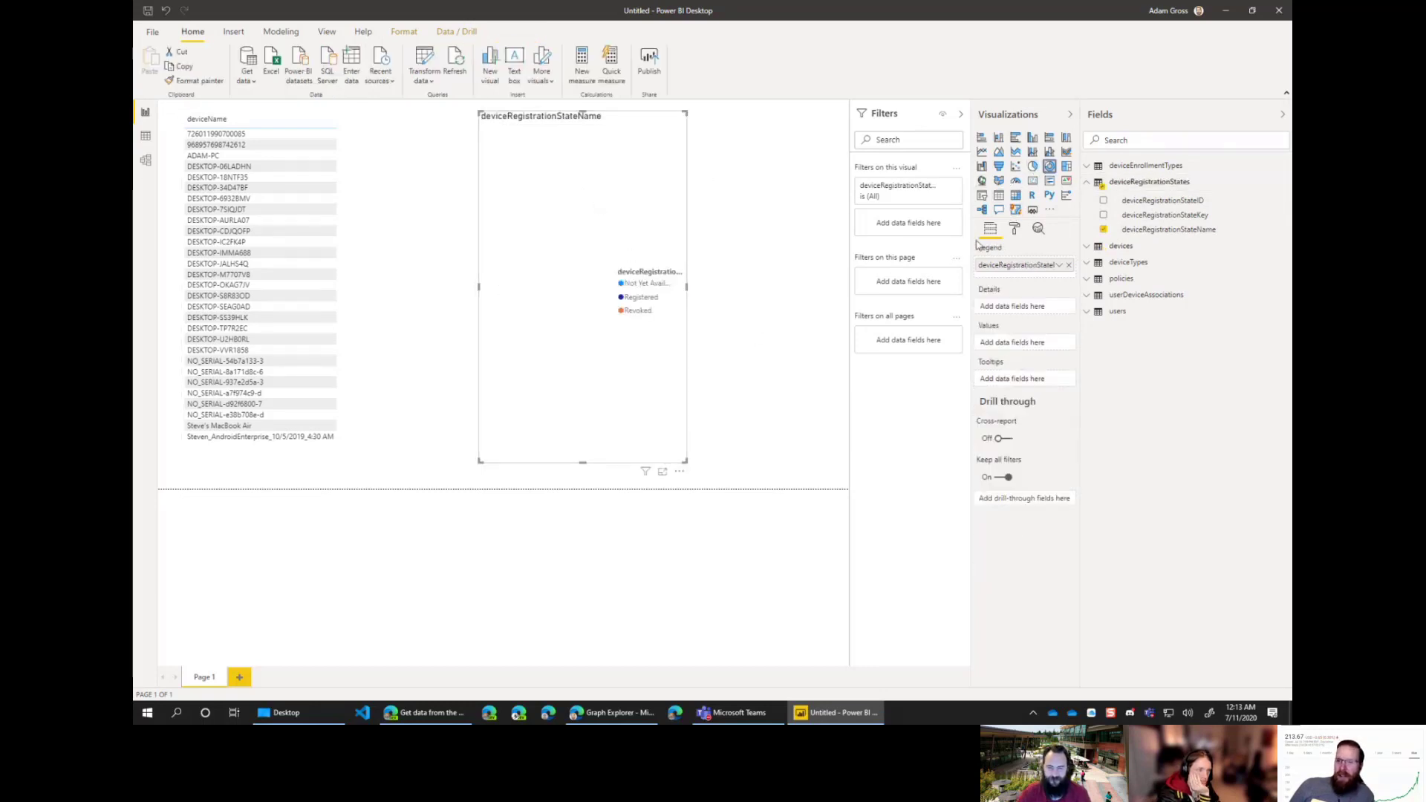
click(1090, 248)
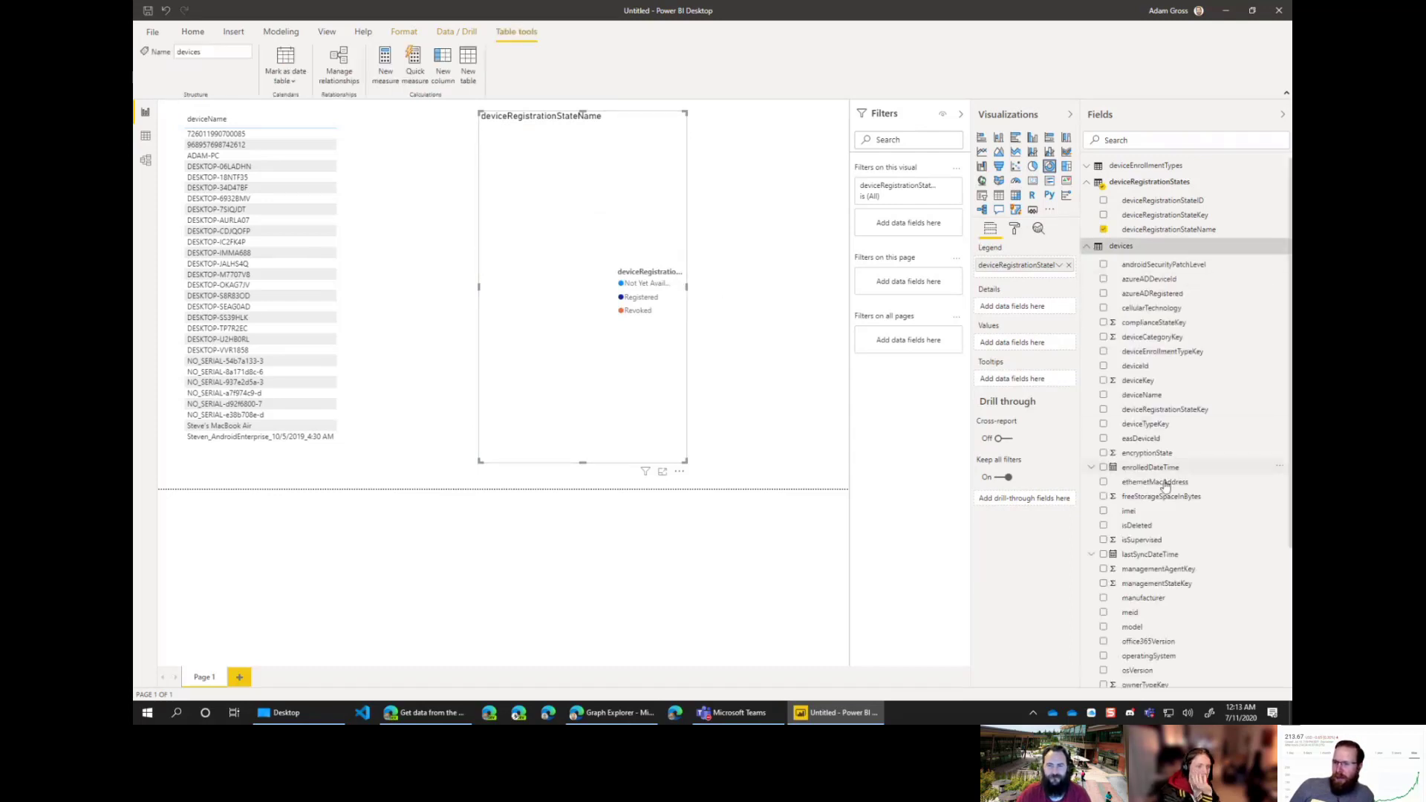
scroll(1160, 494, down, 5)
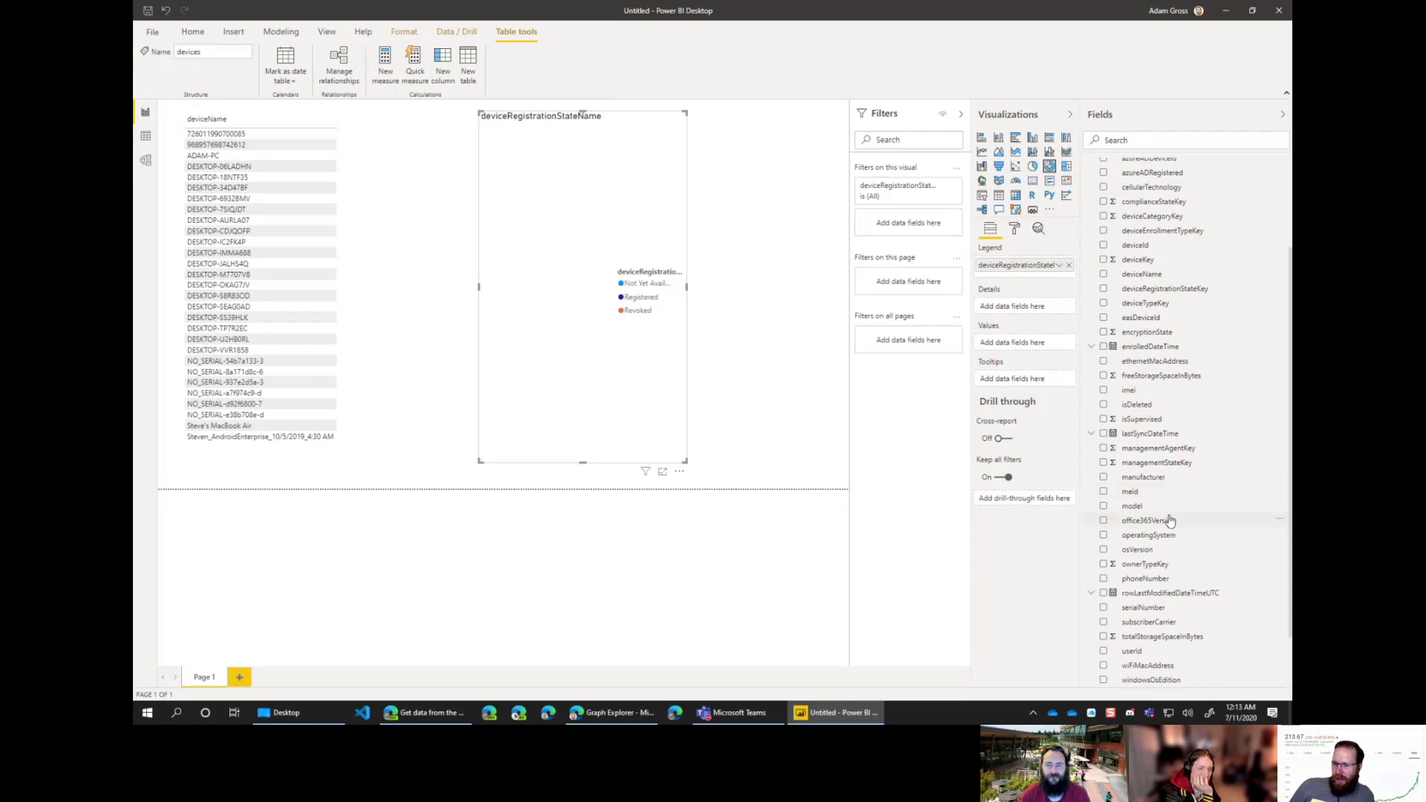
scroll(1170, 520, up, 3)
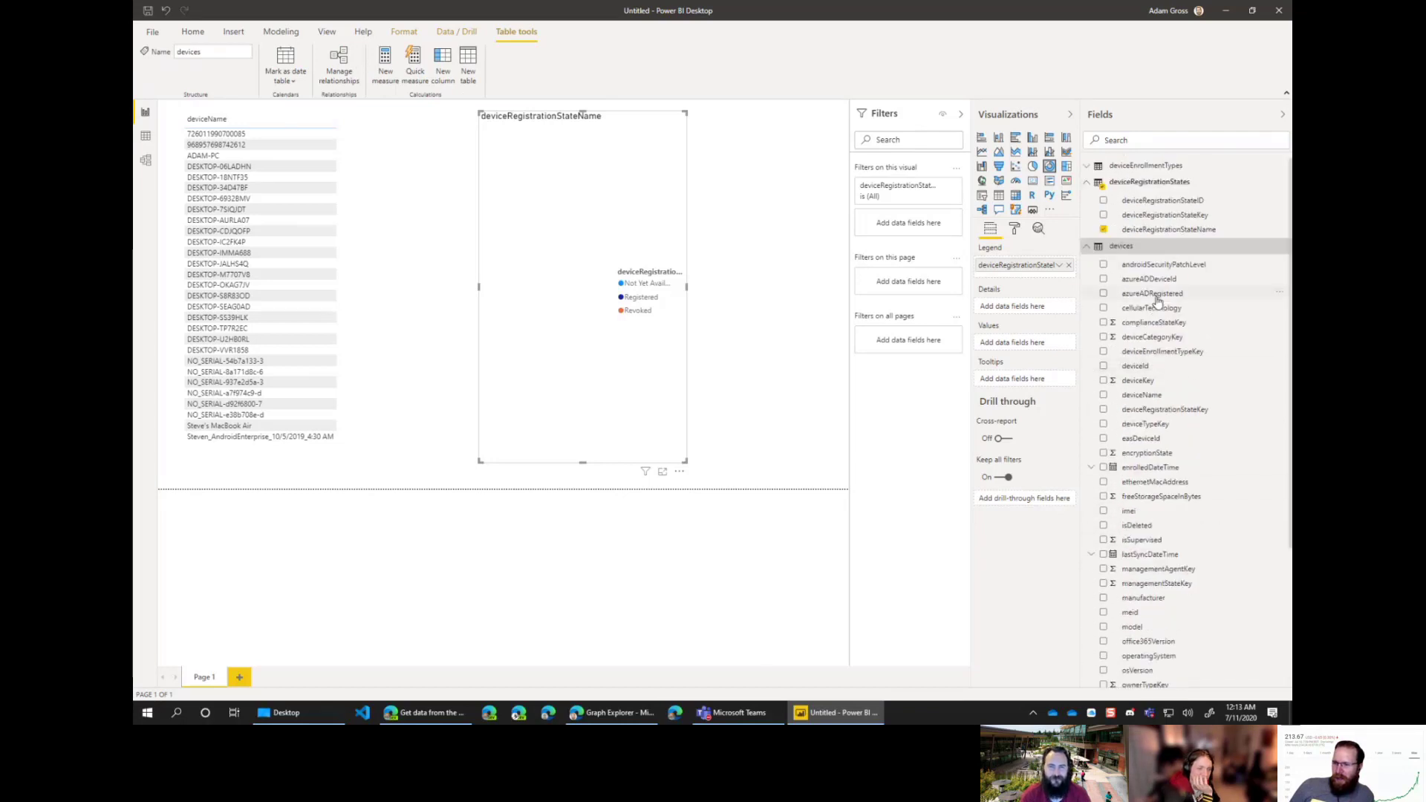
Step: Put azureADDeviceId in the donut's Values as a distinct count
drag(1153, 283, 991, 307)
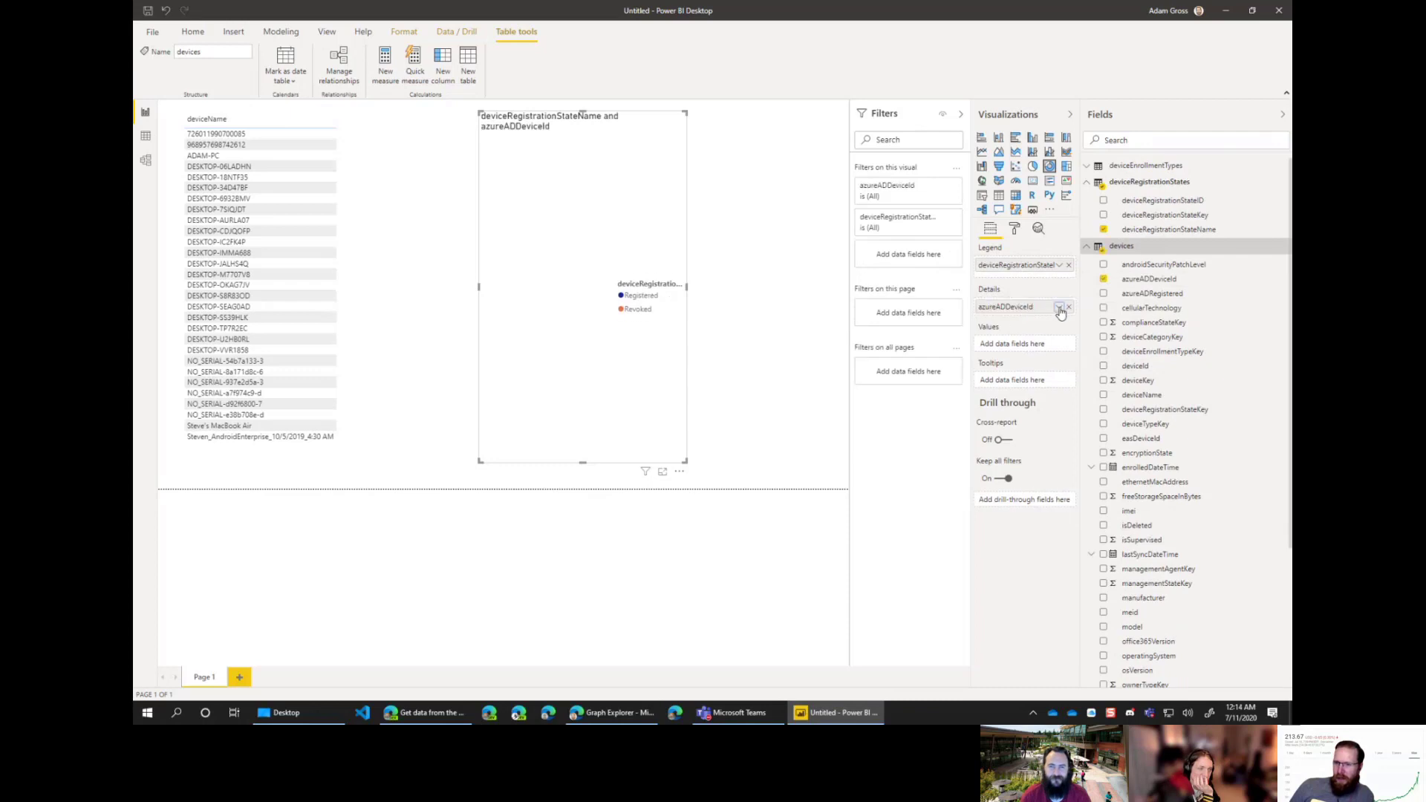
click(1060, 308)
drag(1011, 310, 1054, 348)
click(1061, 349)
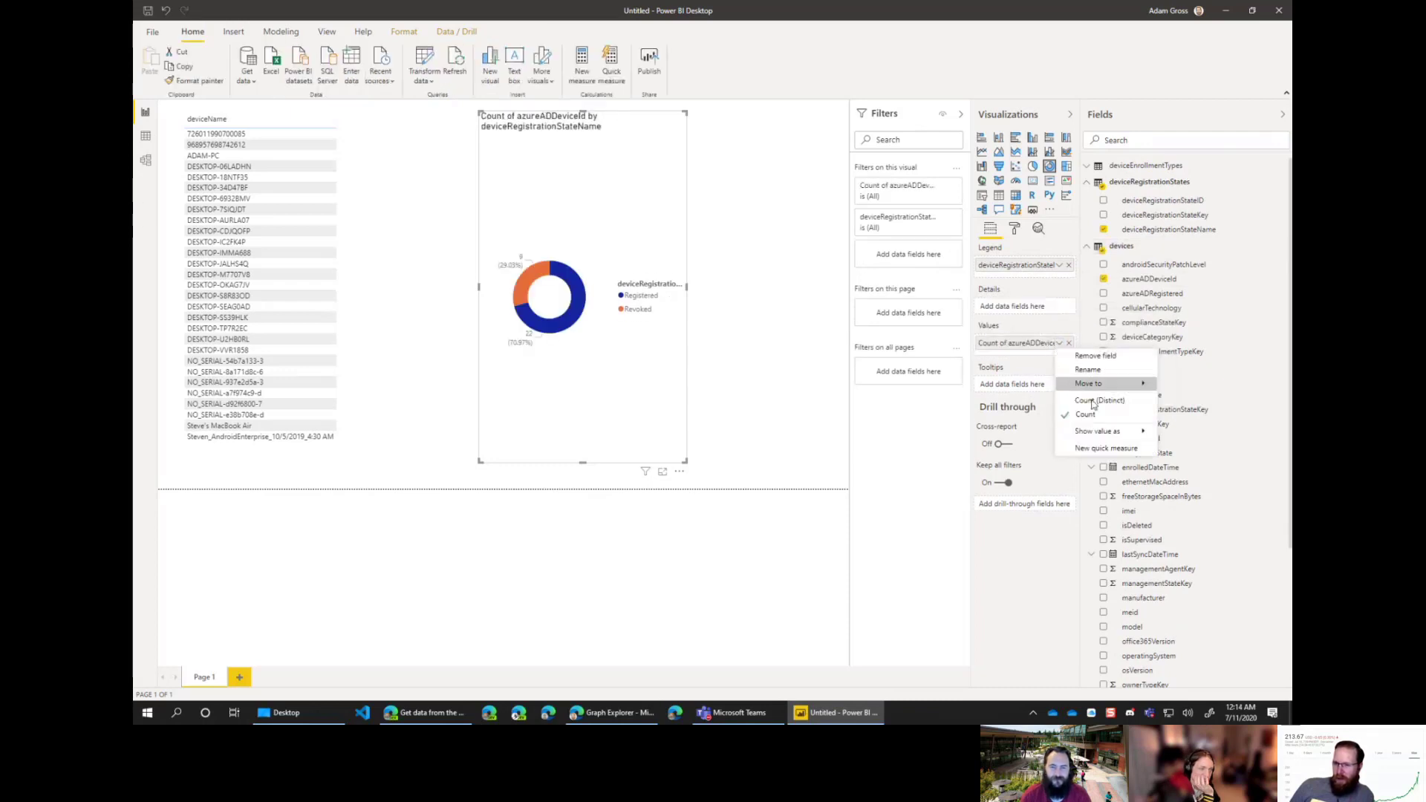
click(1101, 409)
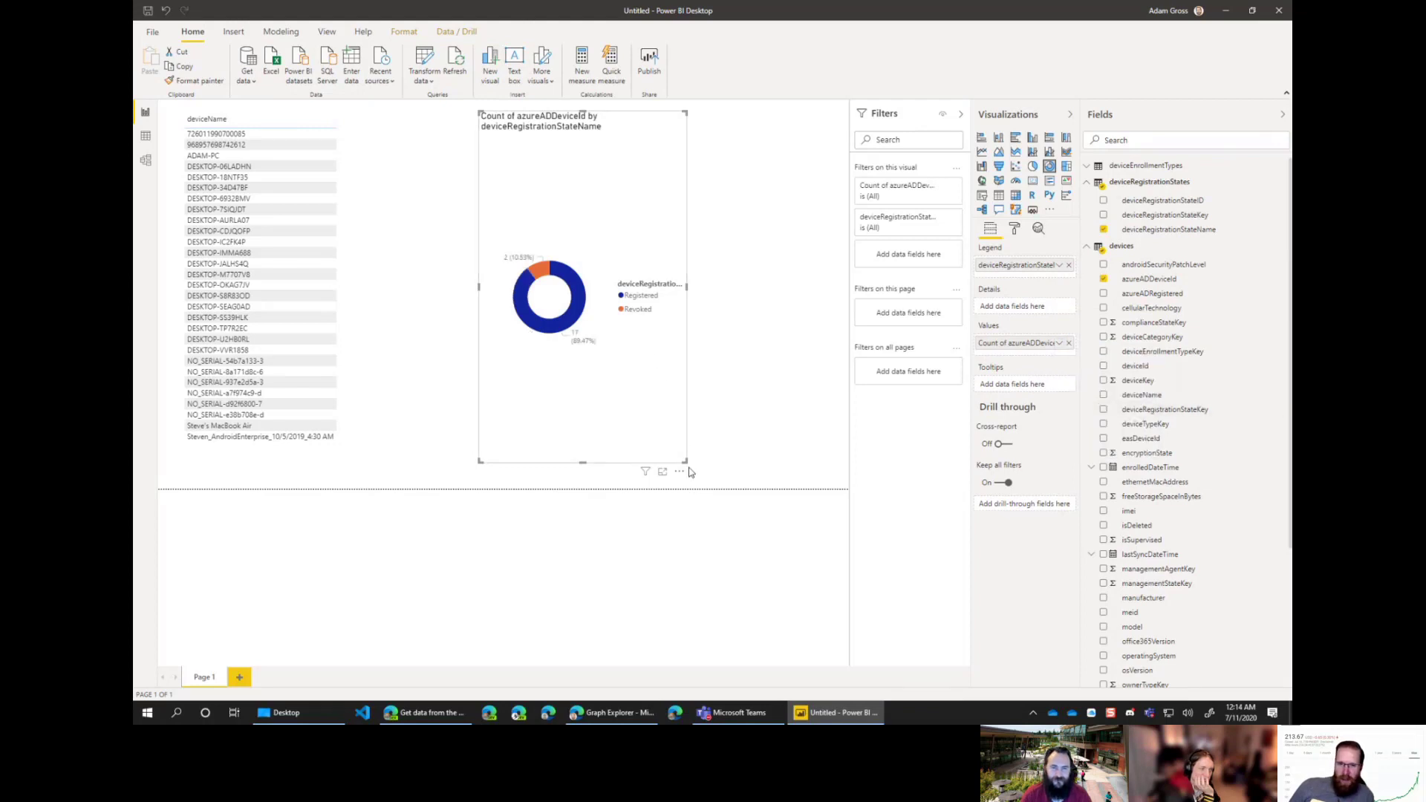
Step: Enlarge and reposition the donut chart, then test and clear the Revoked cross-filter
drag(687, 461, 806, 341)
drag(744, 190, 656, 191)
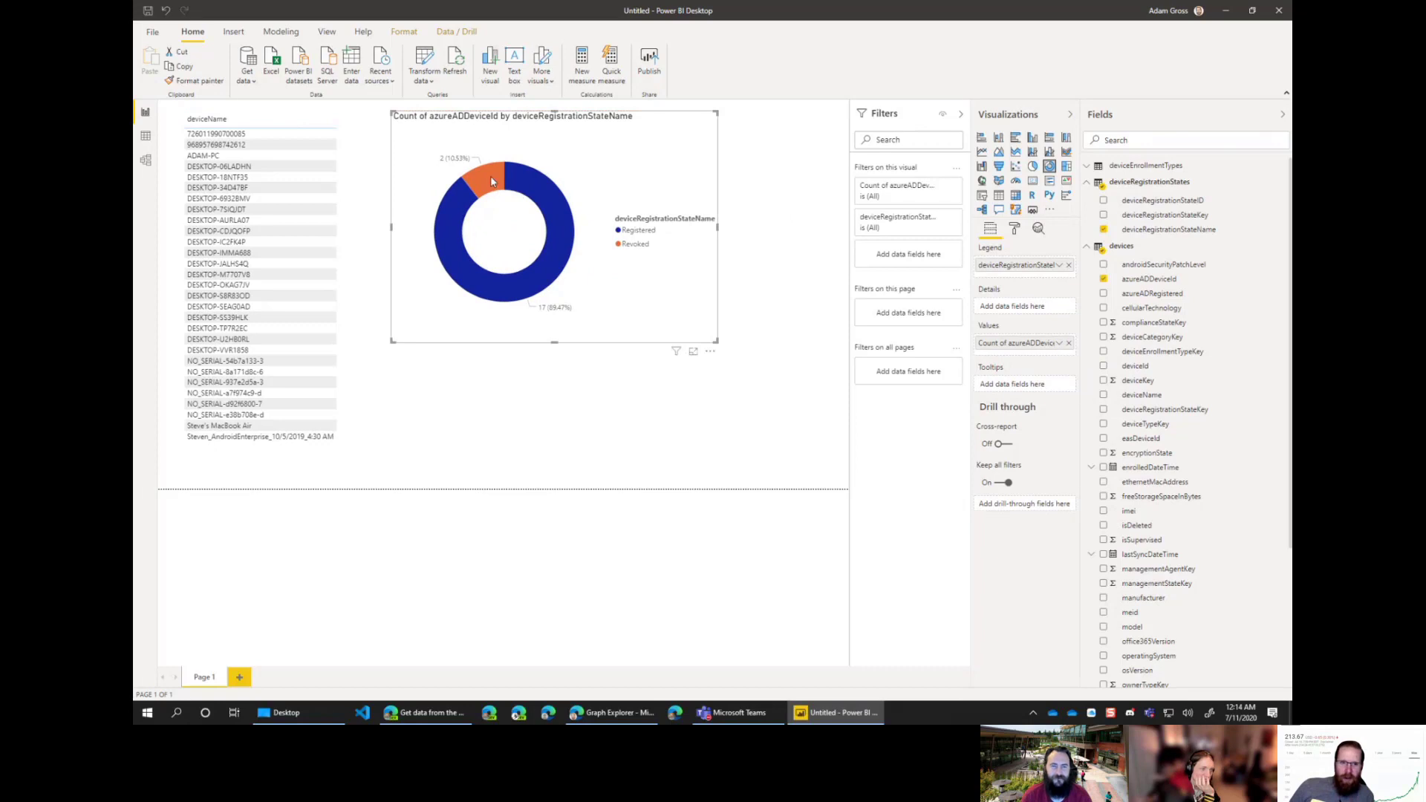
click(491, 175)
click(399, 181)
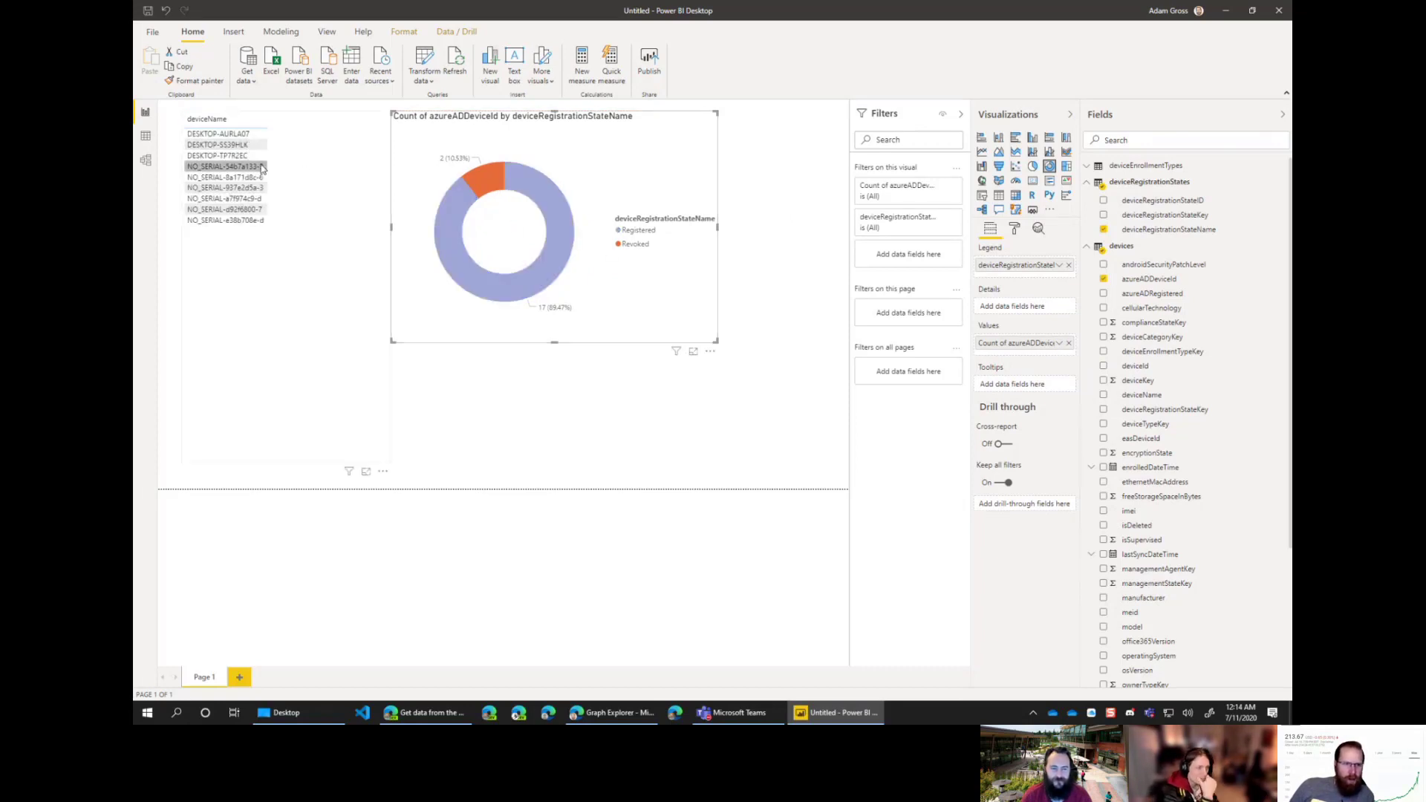
Step: Add an azureADDeviceId column to the device name table and shift the donut right
click(309, 251)
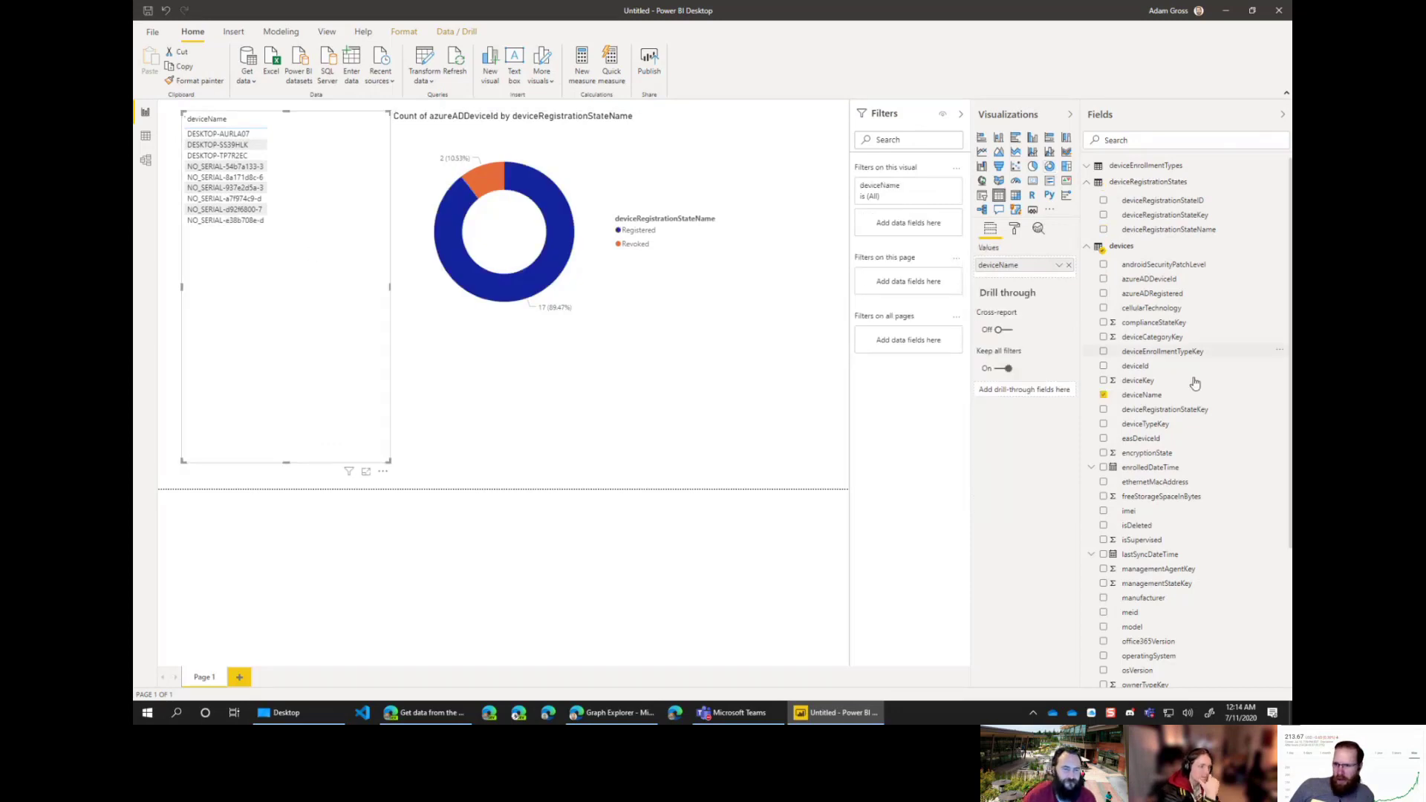
click(1104, 280)
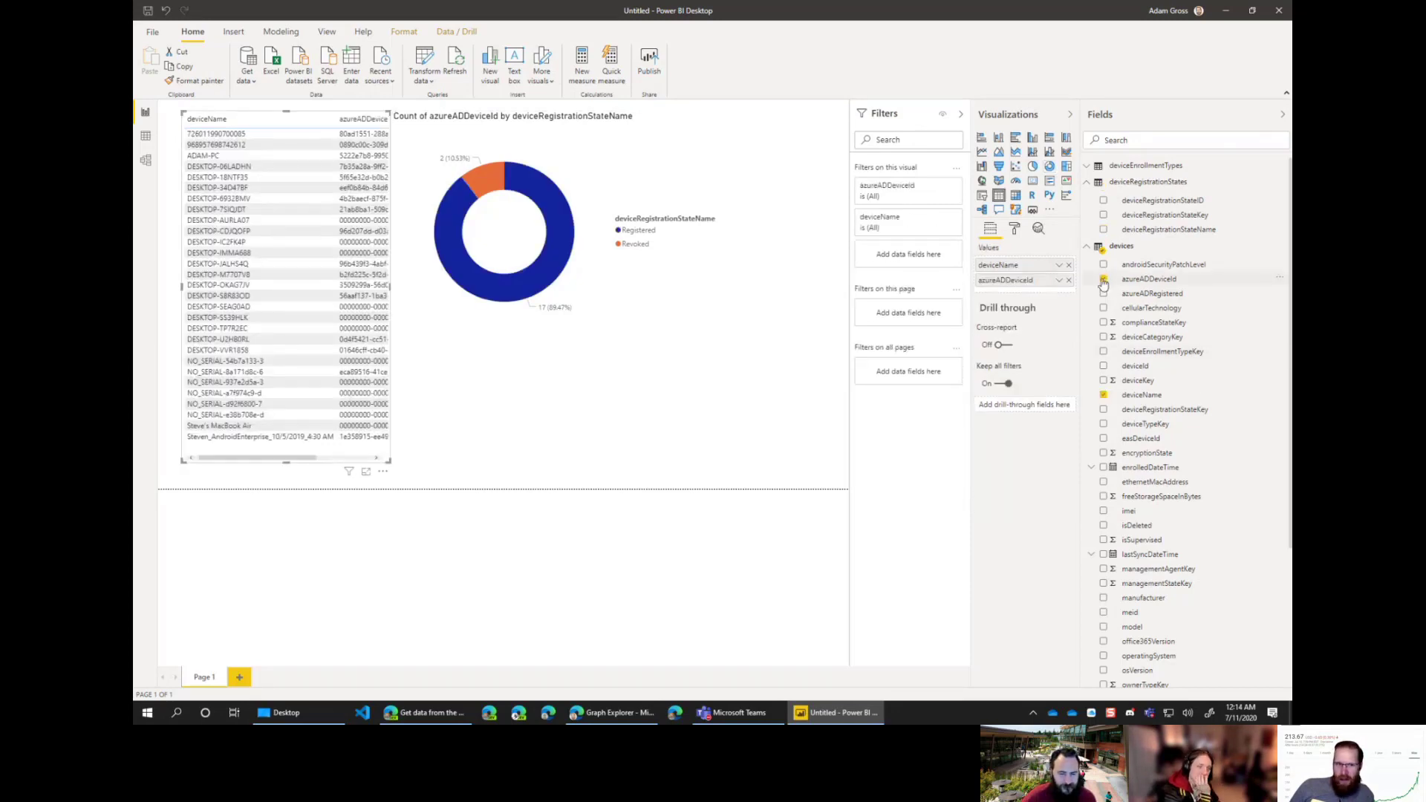
click(483, 194)
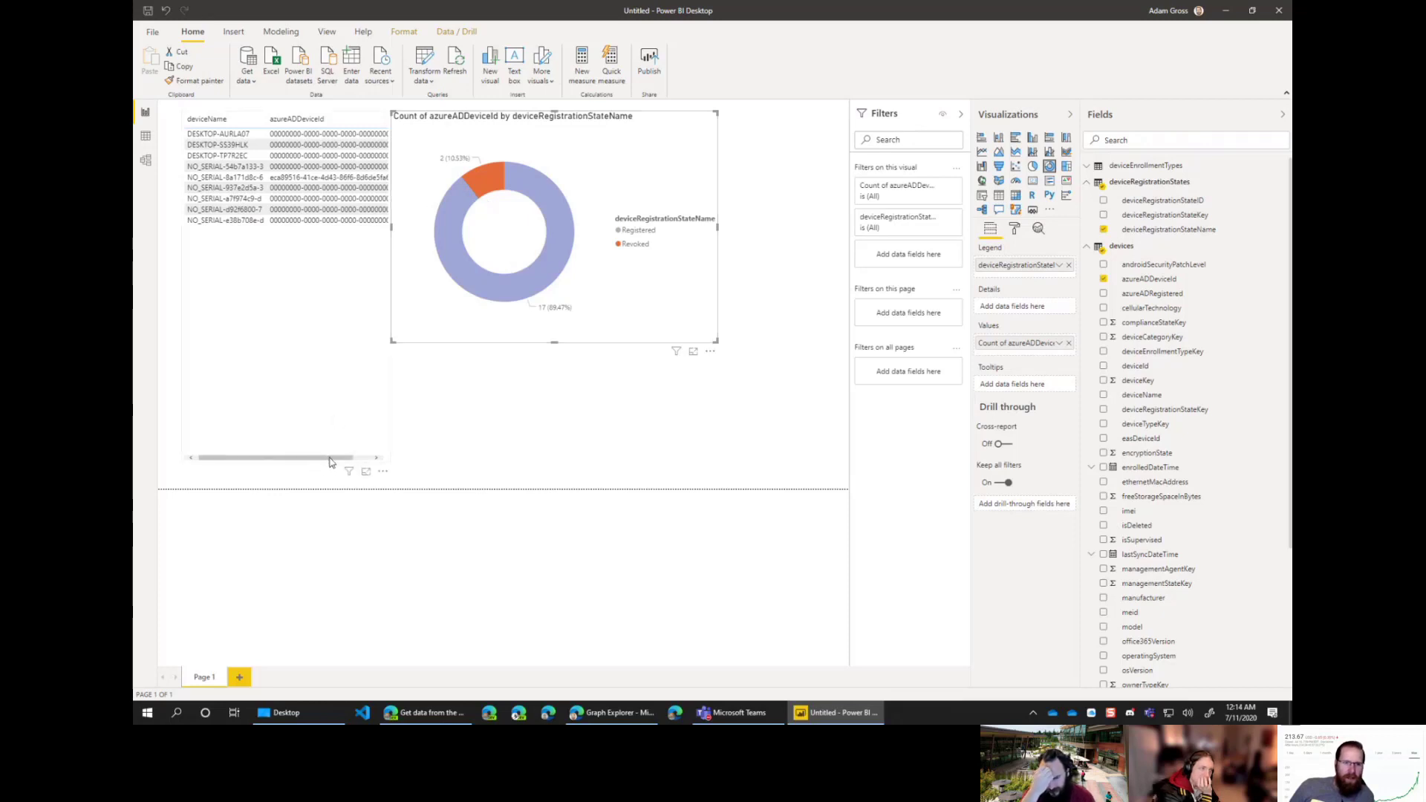
drag(331, 462, 347, 461)
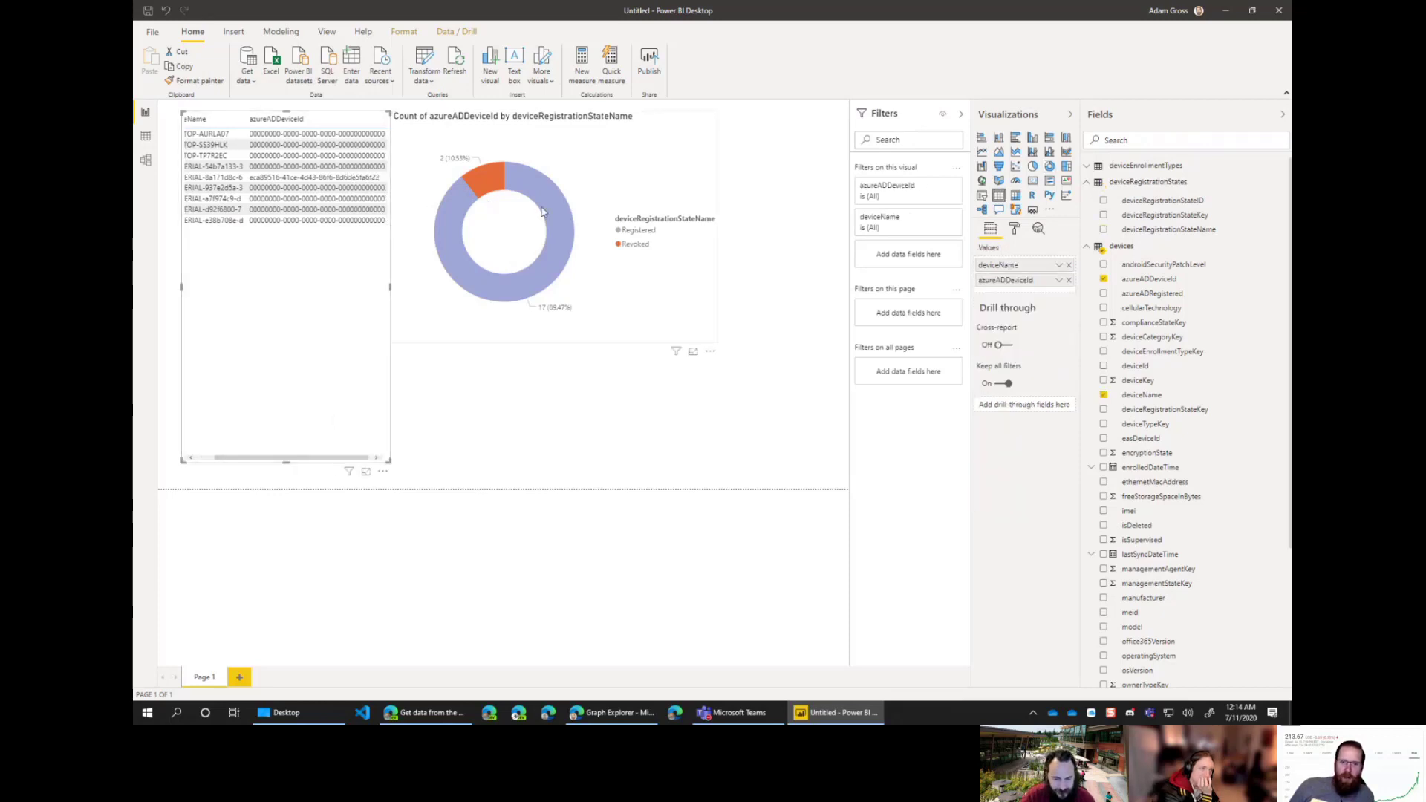
drag(648, 127, 768, 127)
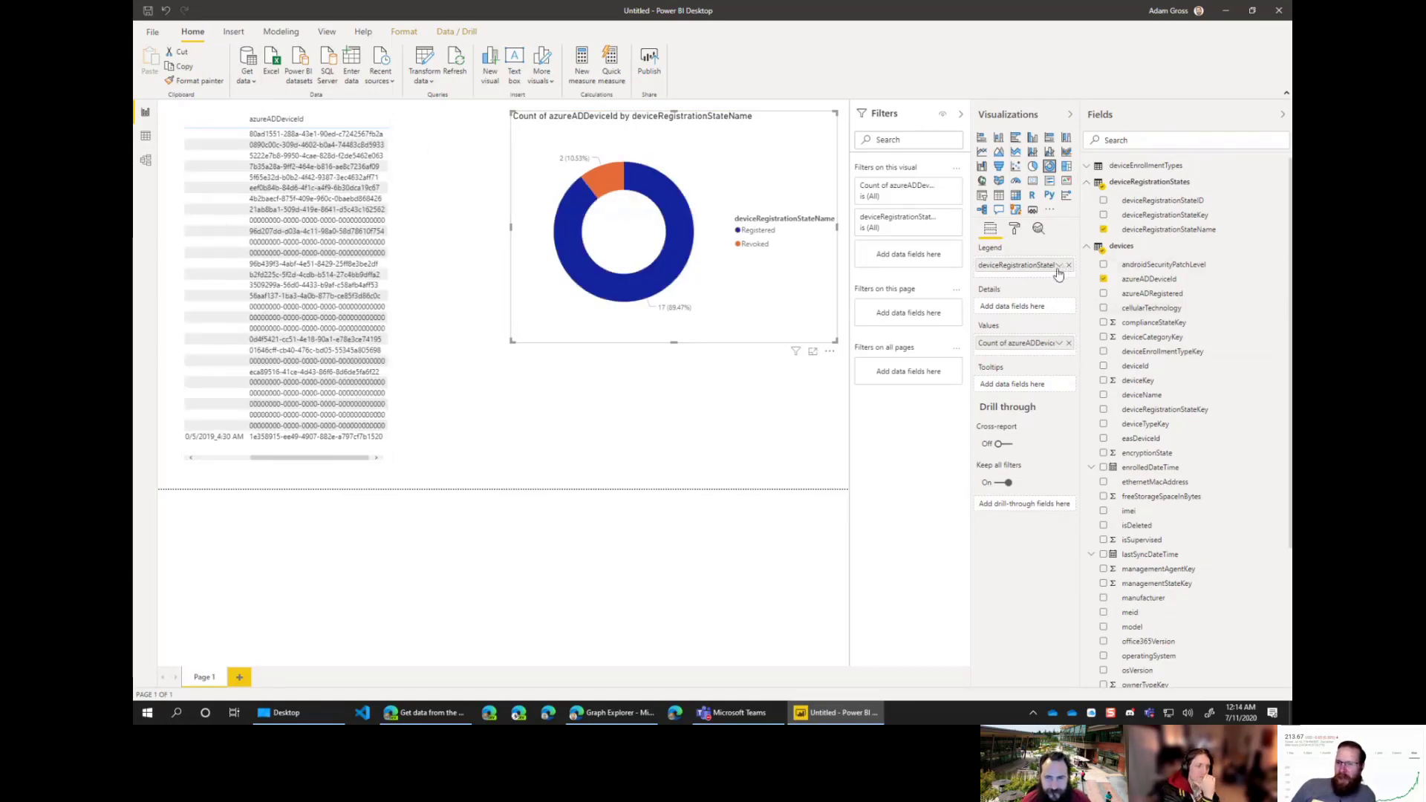
Step: Change the donut's value to a plain Count and shrink the chart slightly
click(1059, 343)
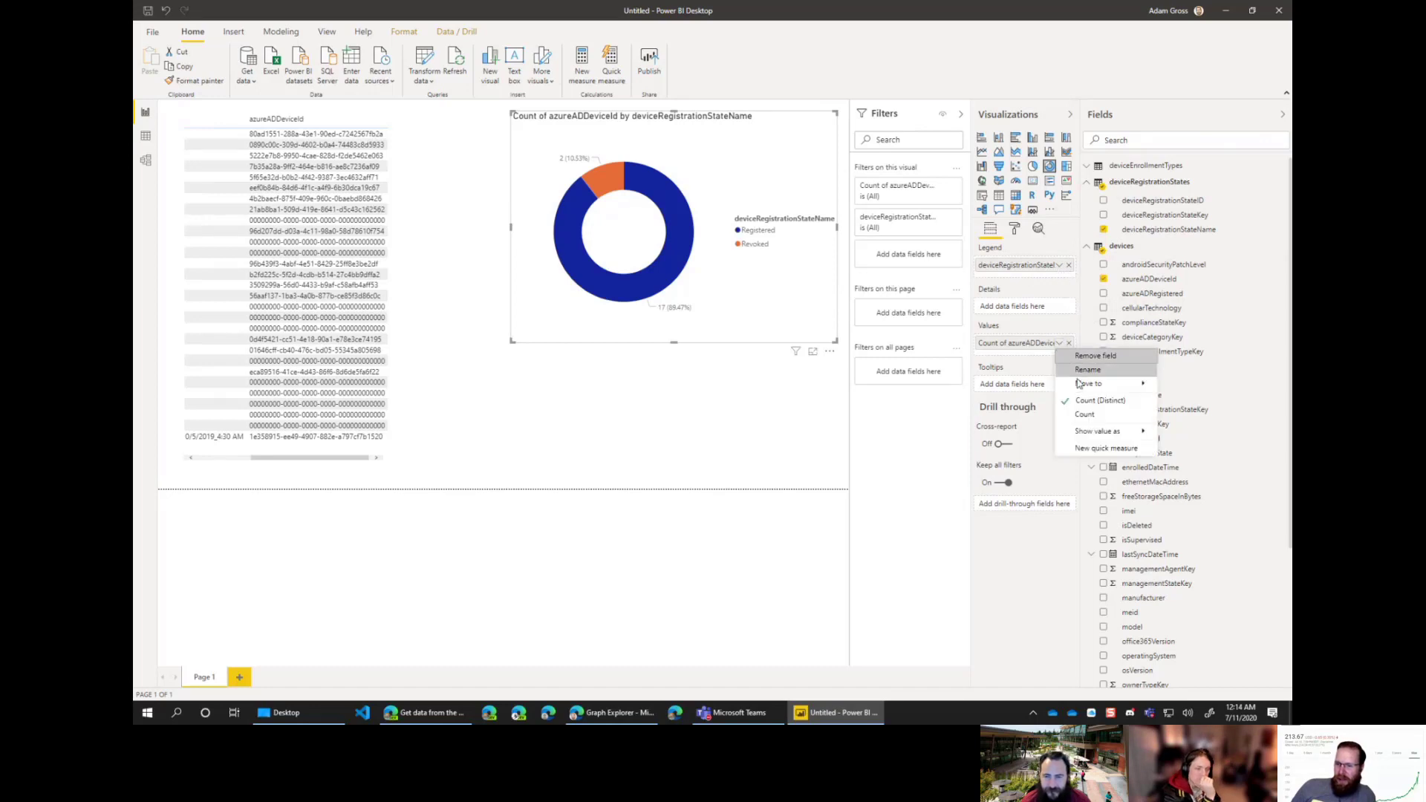
click(1088, 415)
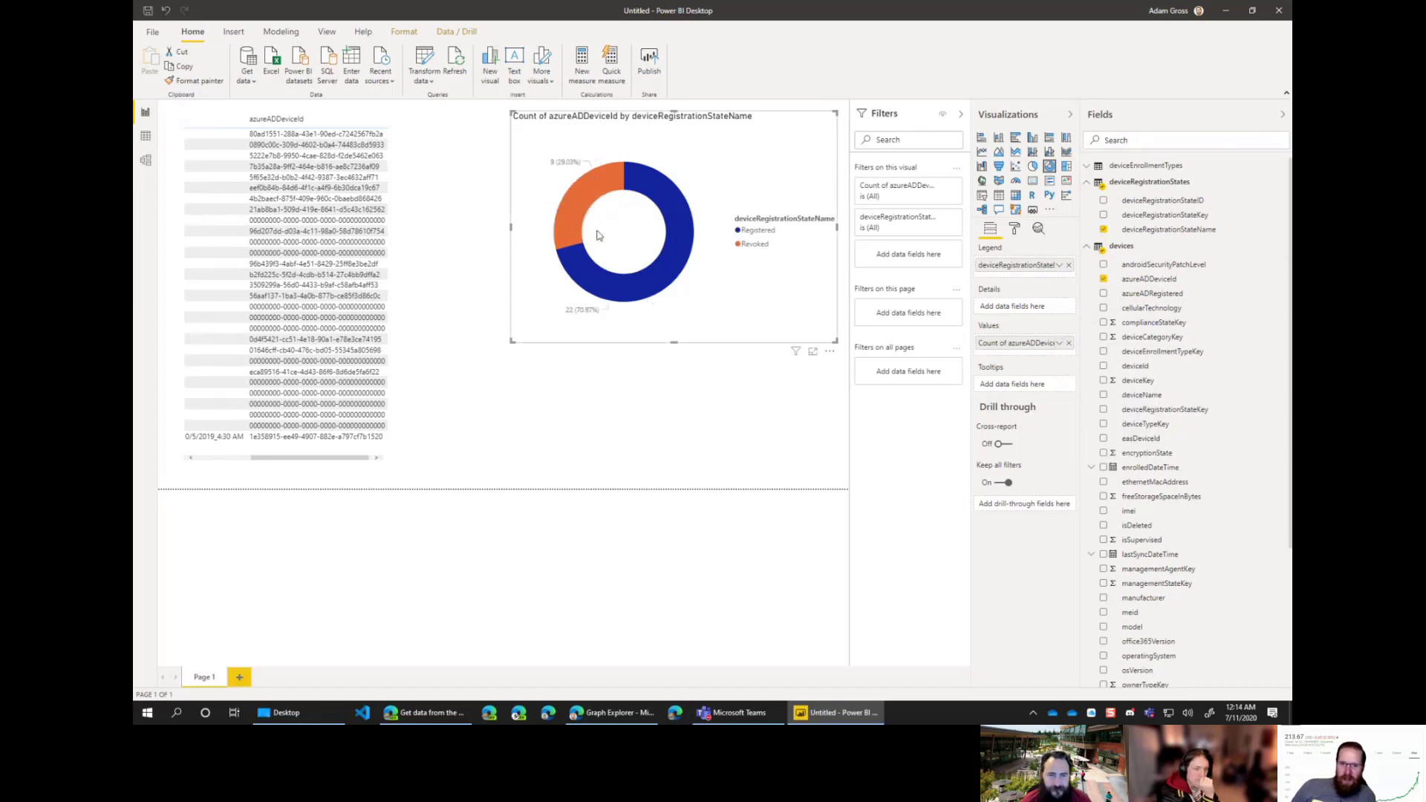
click(584, 207)
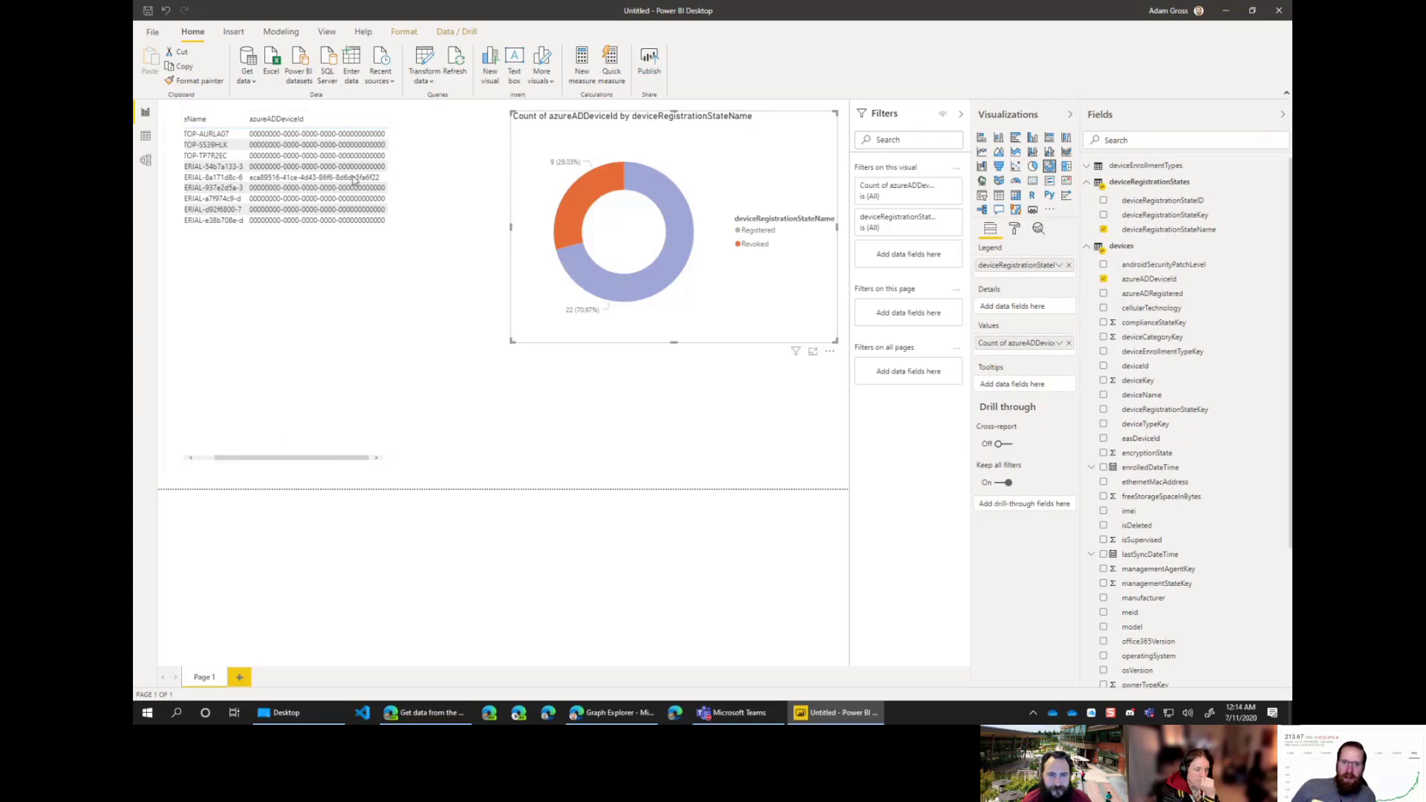
click(600, 208)
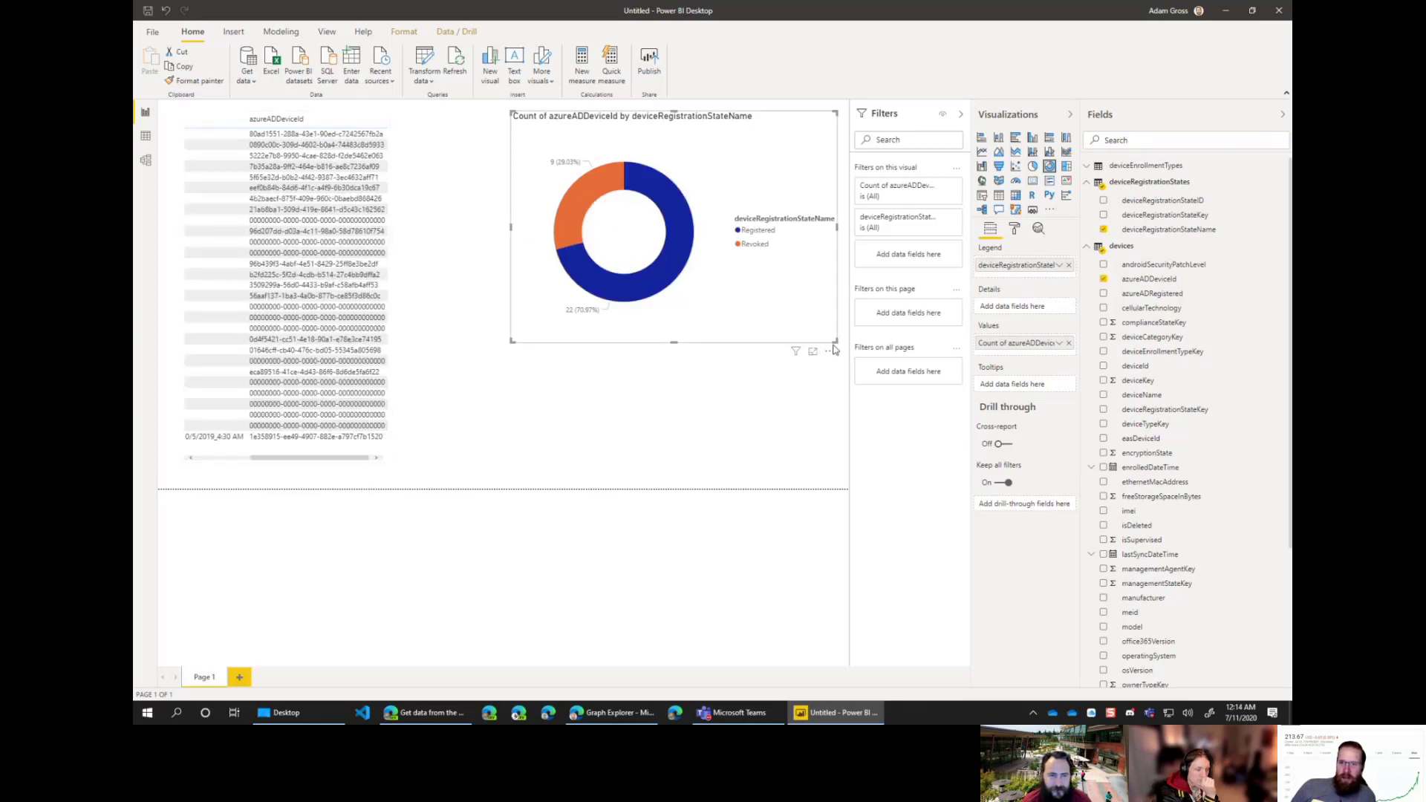
drag(835, 341, 830, 302)
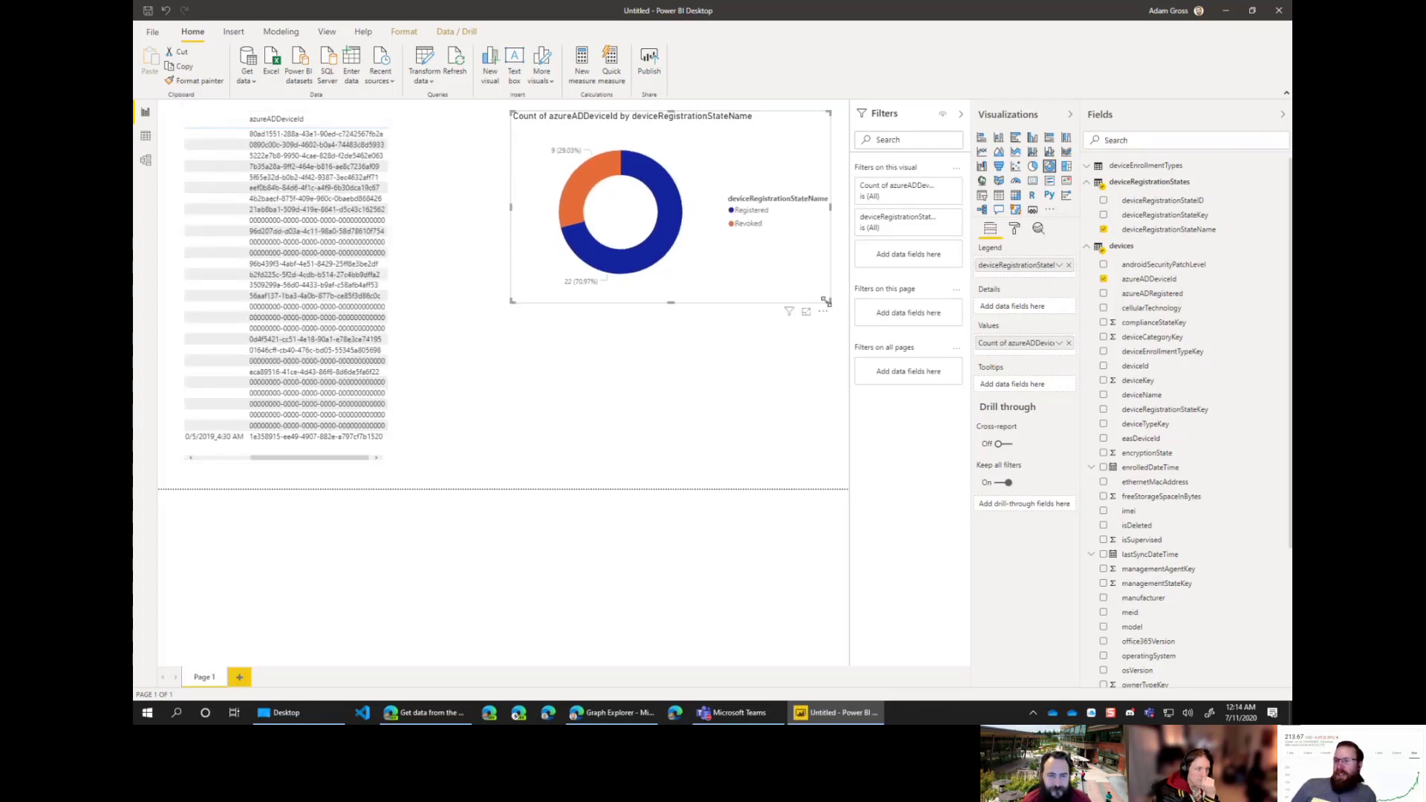
click(1098, 164)
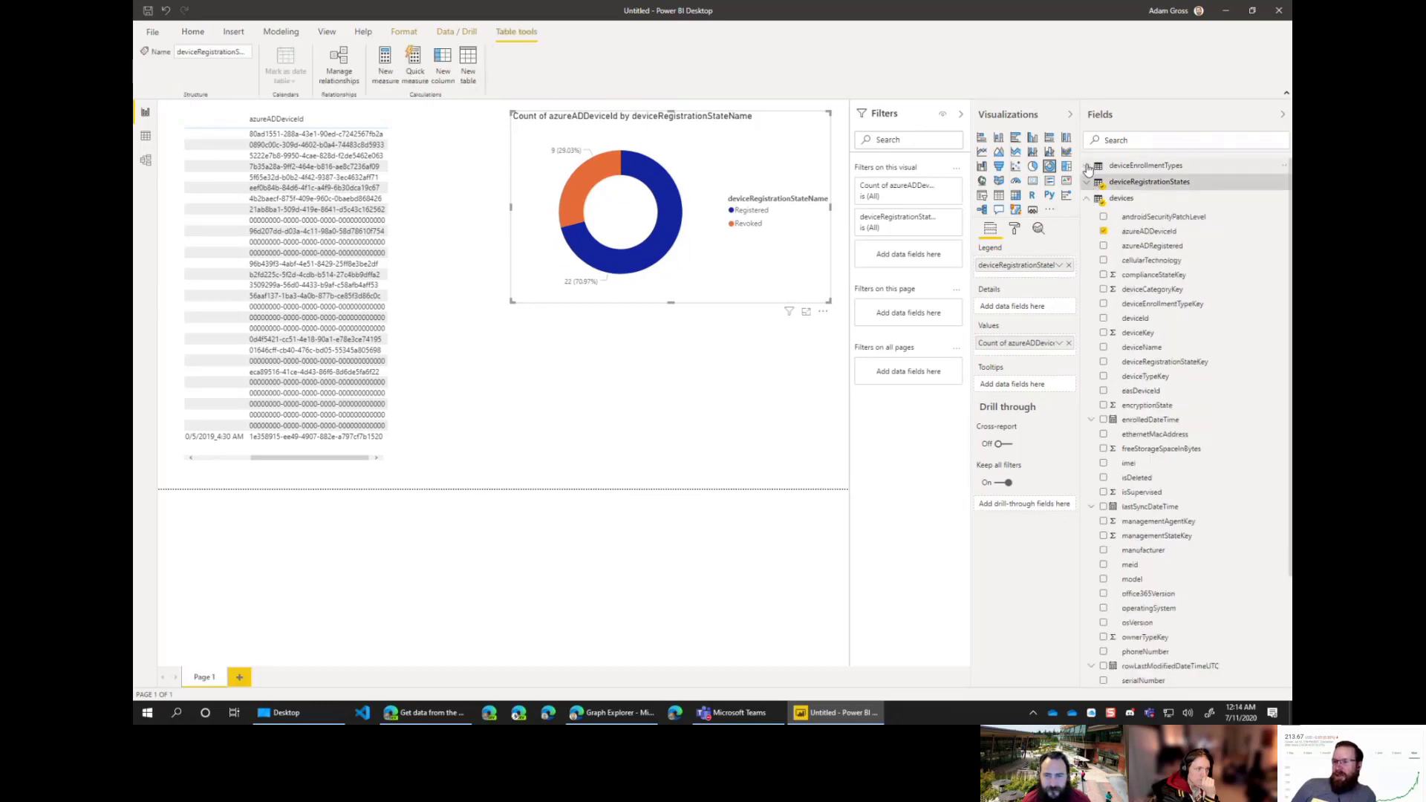
Step: Create a pie chart of deviceEnrollmentTypeName with a Count of deviceId as values
drag(1187, 219, 637, 355)
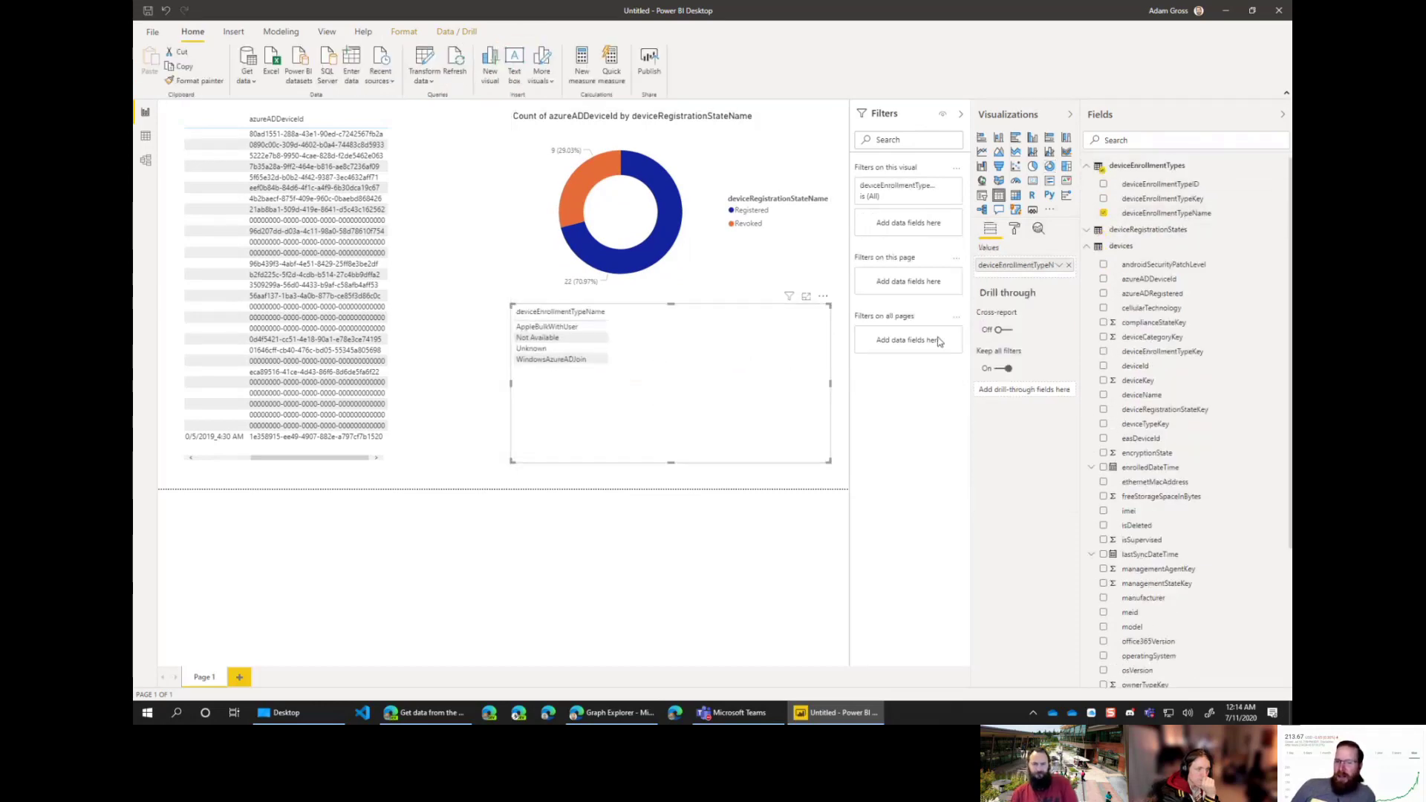
click(1034, 166)
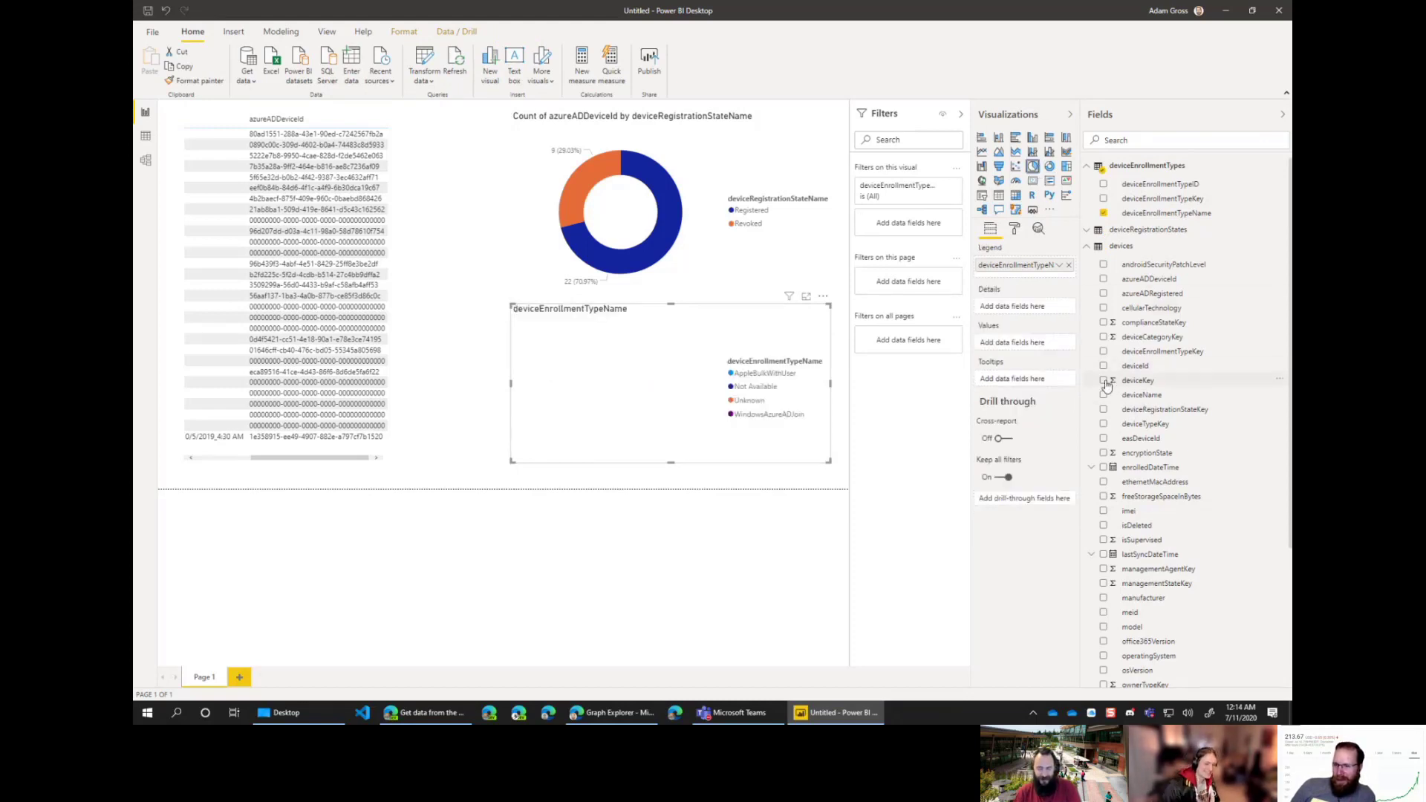
click(1103, 367)
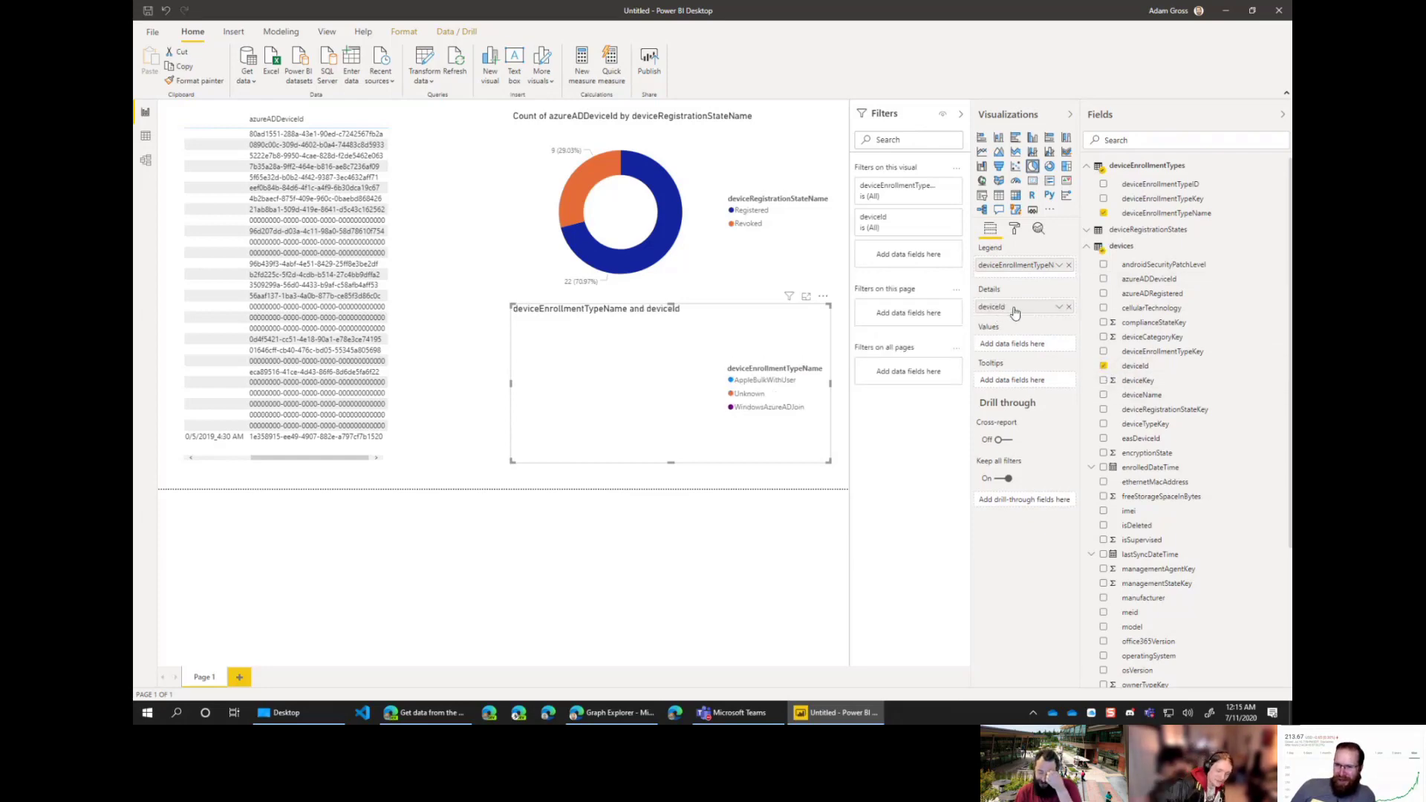
click(1060, 308)
click(1092, 383)
click(1057, 344)
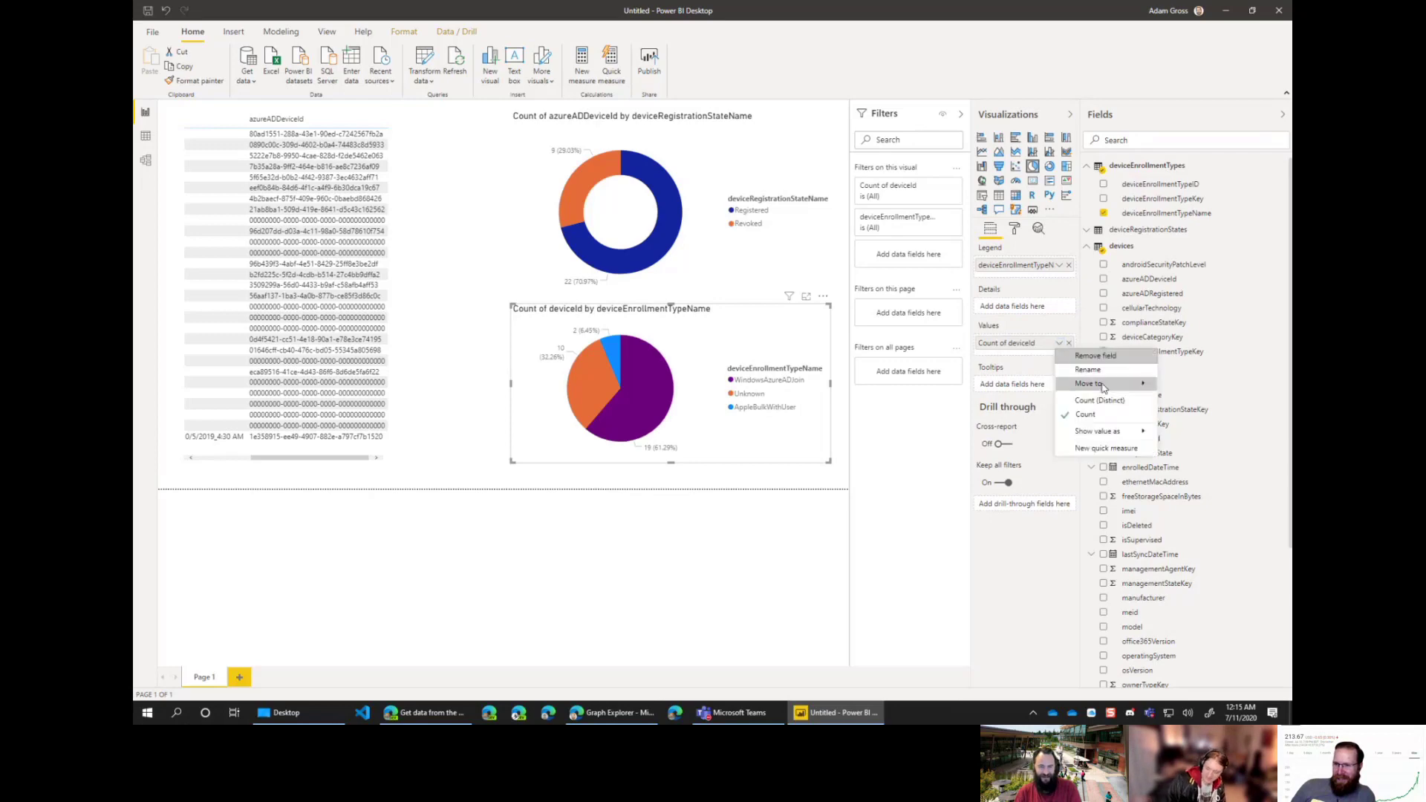
click(1103, 402)
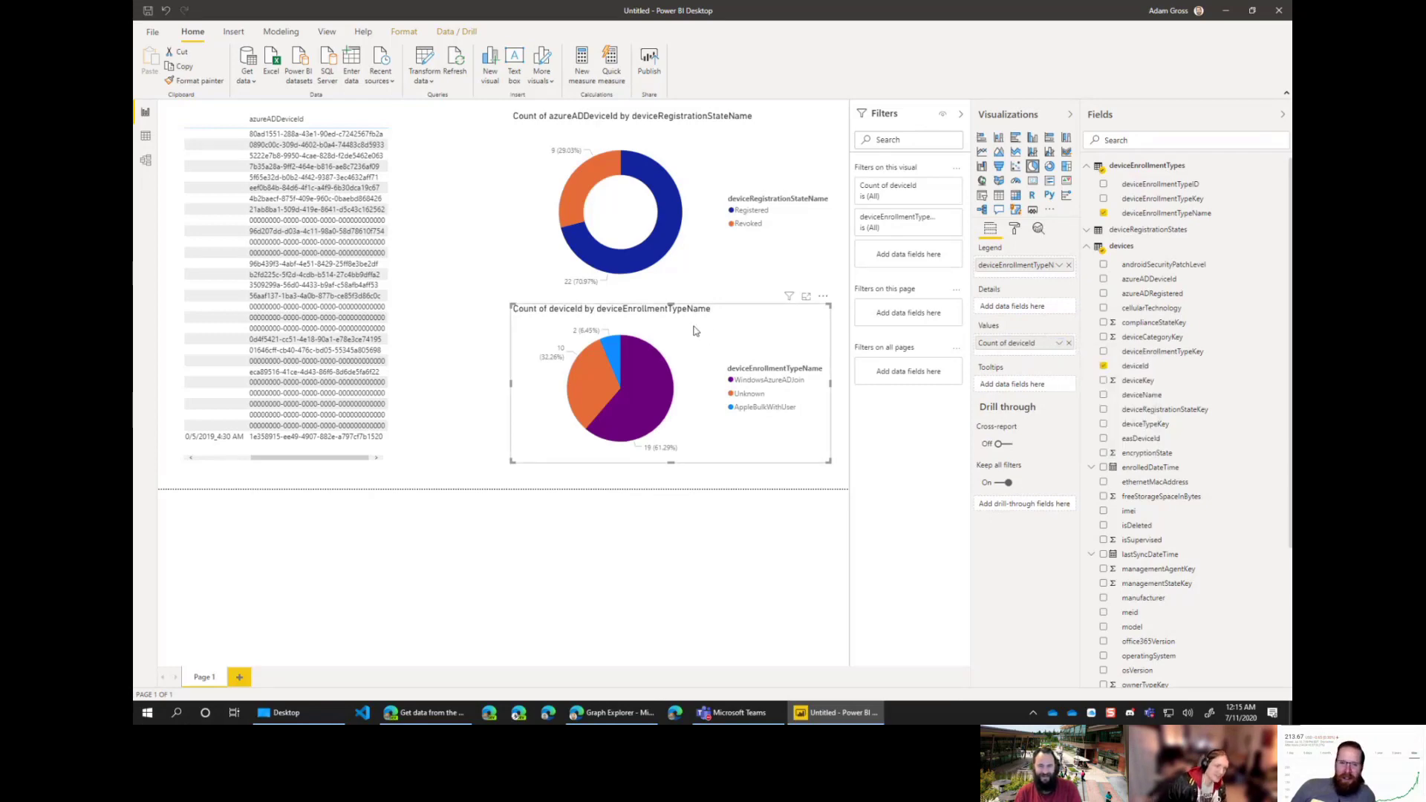
Step: Align the pie chart under the donut, widen it, and test the Unknown slice filter
drag(710, 331, 713, 332)
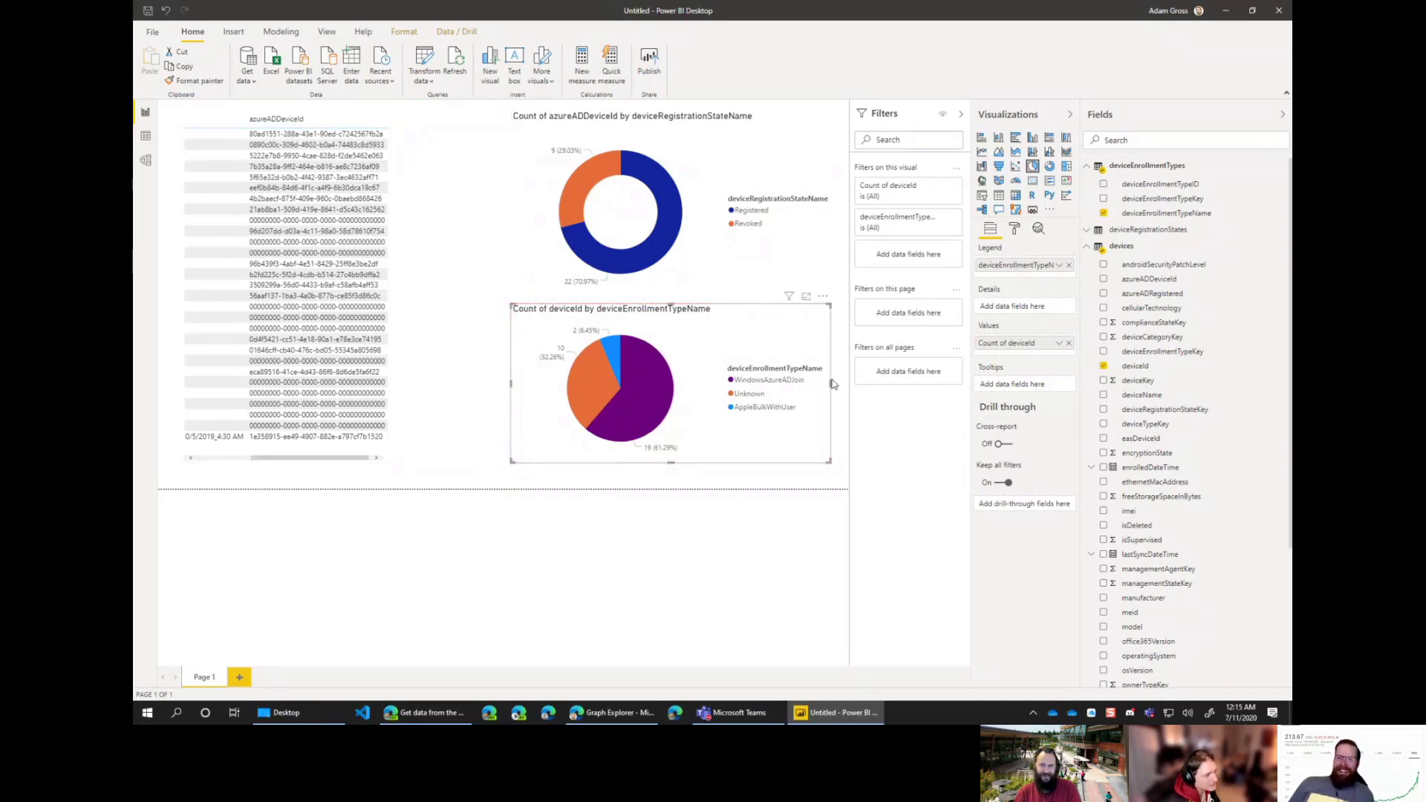
drag(830, 384, 843, 392)
click(580, 388)
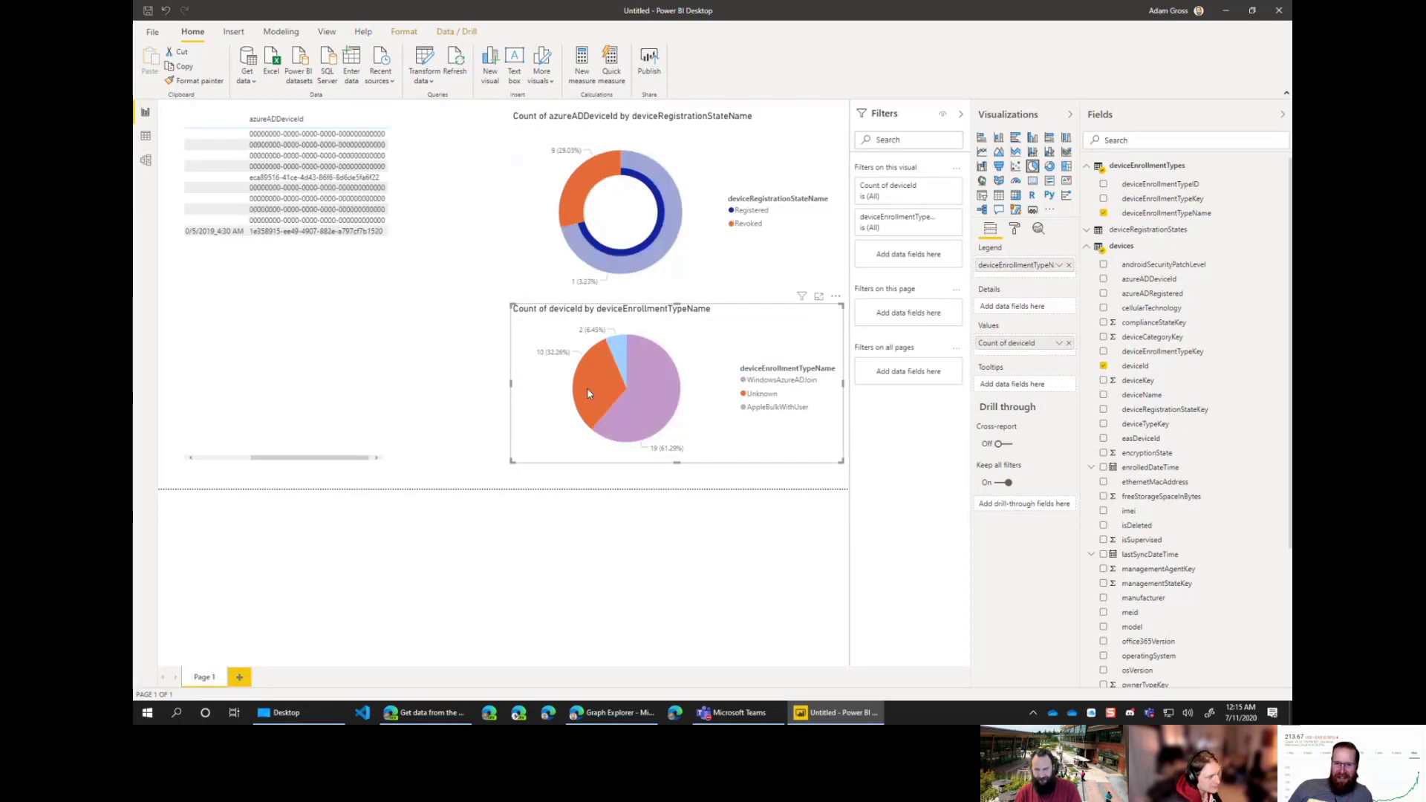
click(677, 364)
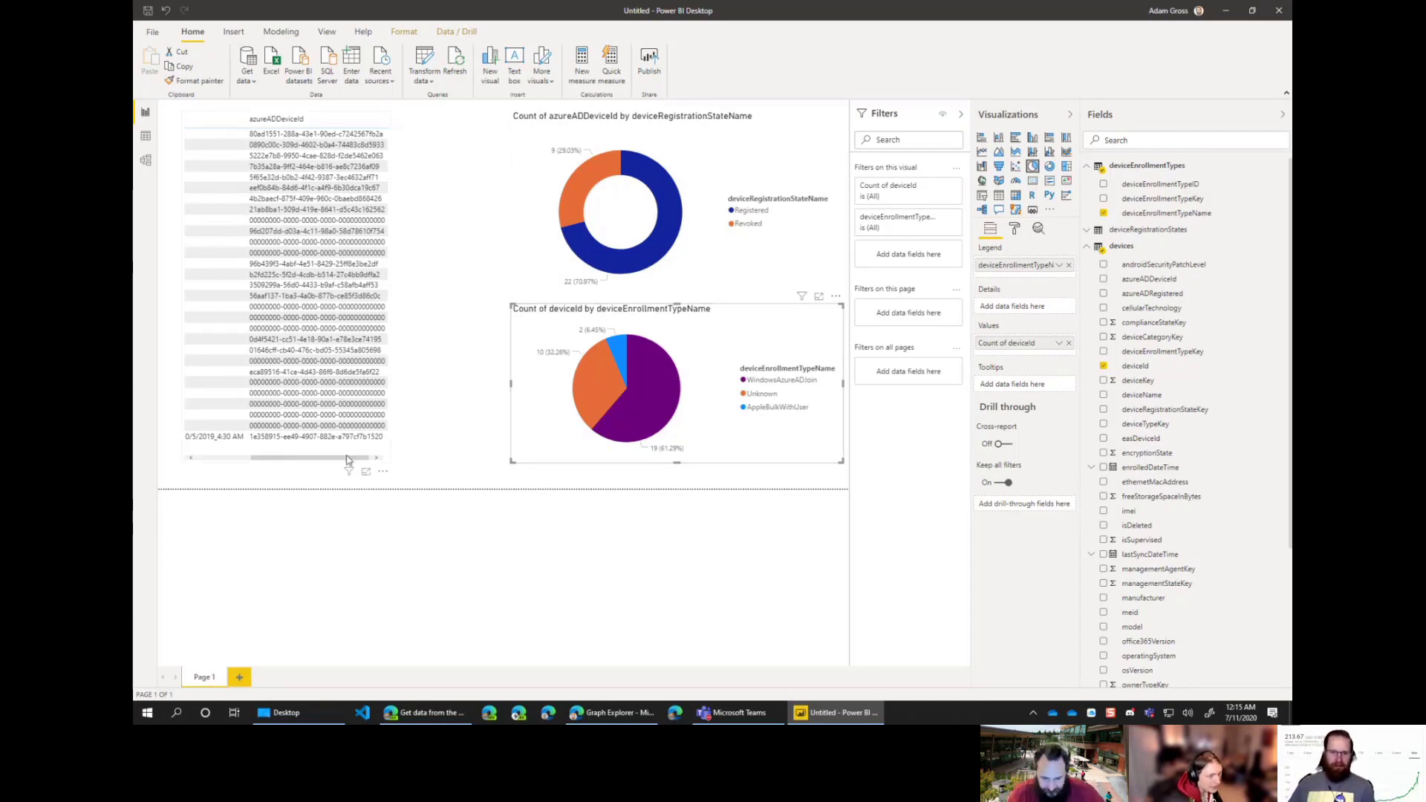
drag(346, 459, 291, 459)
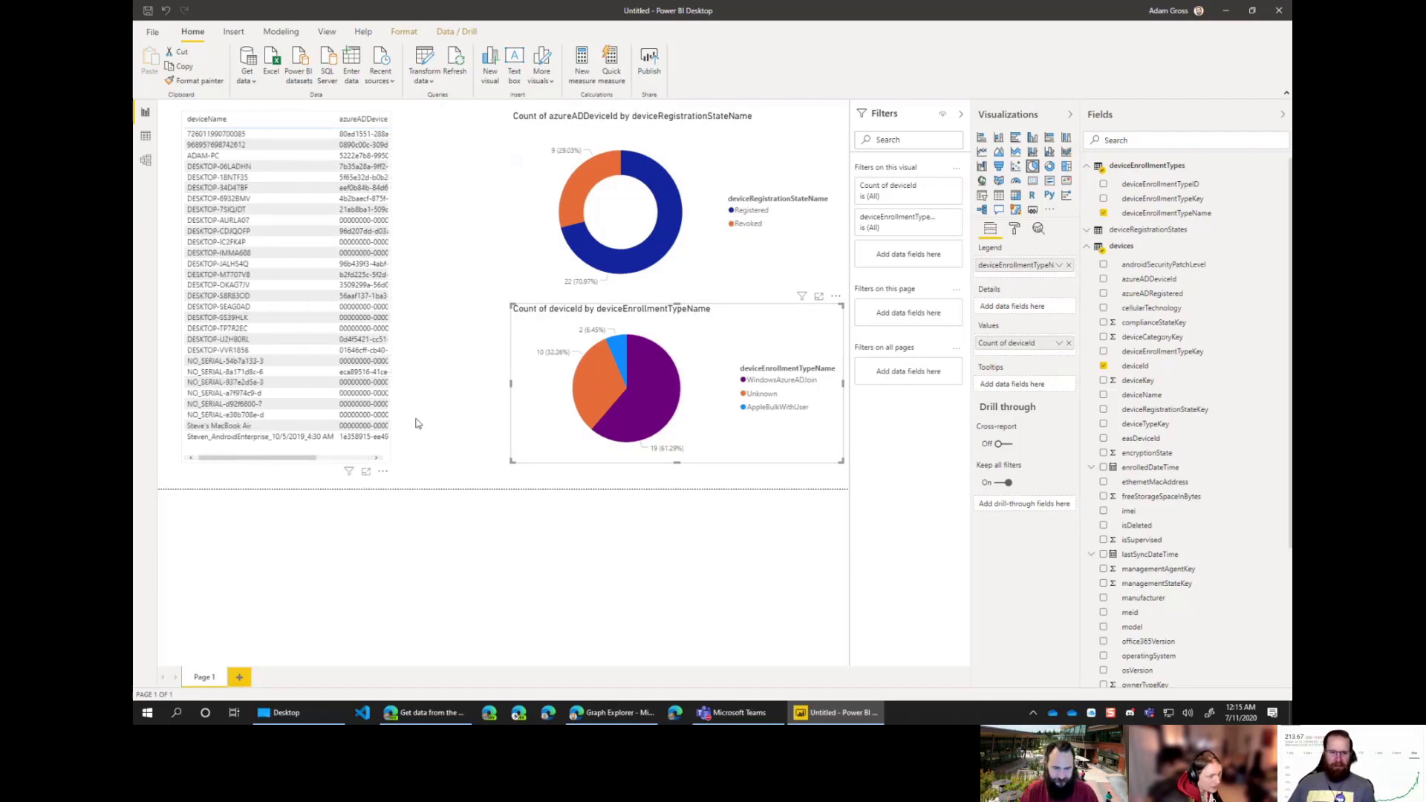
click(775, 409)
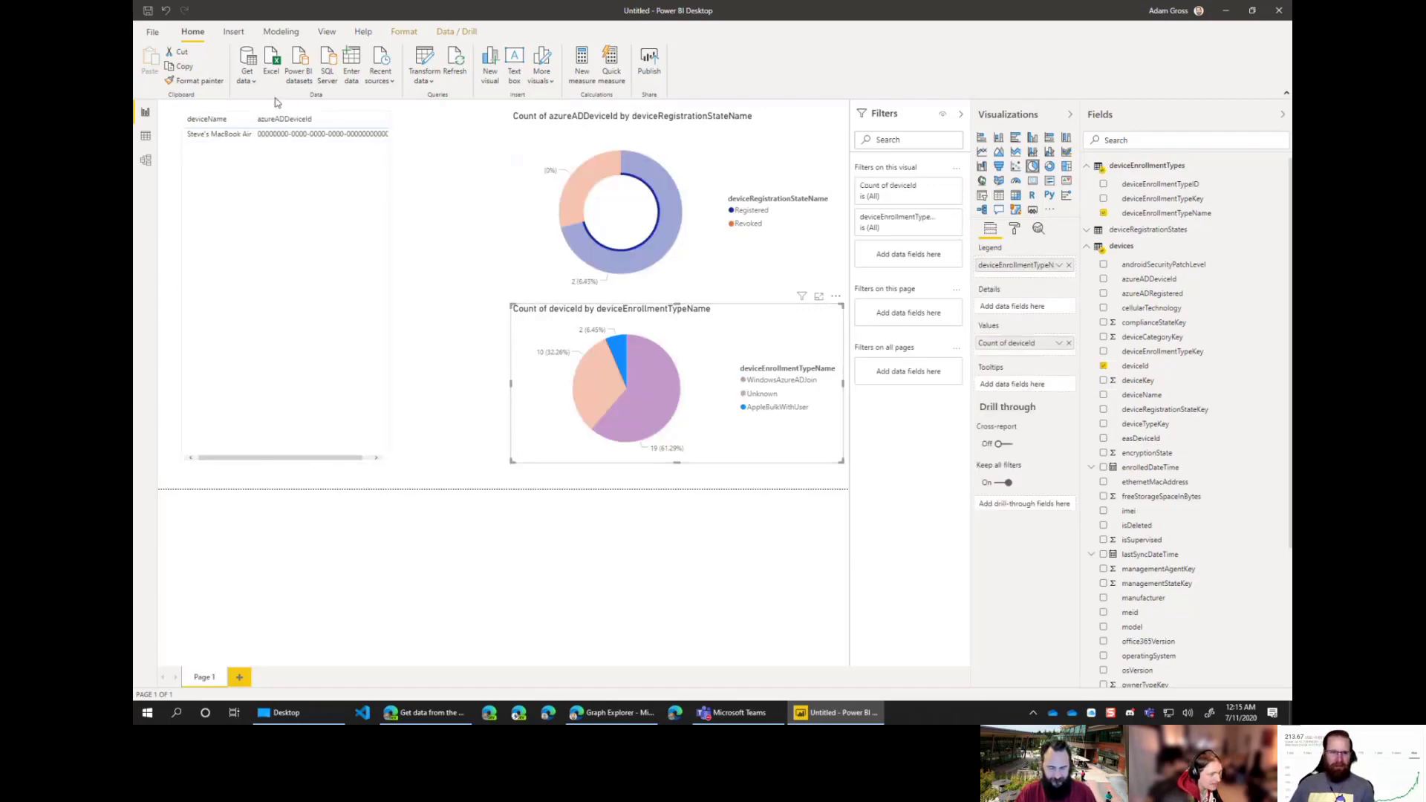
click(787, 410)
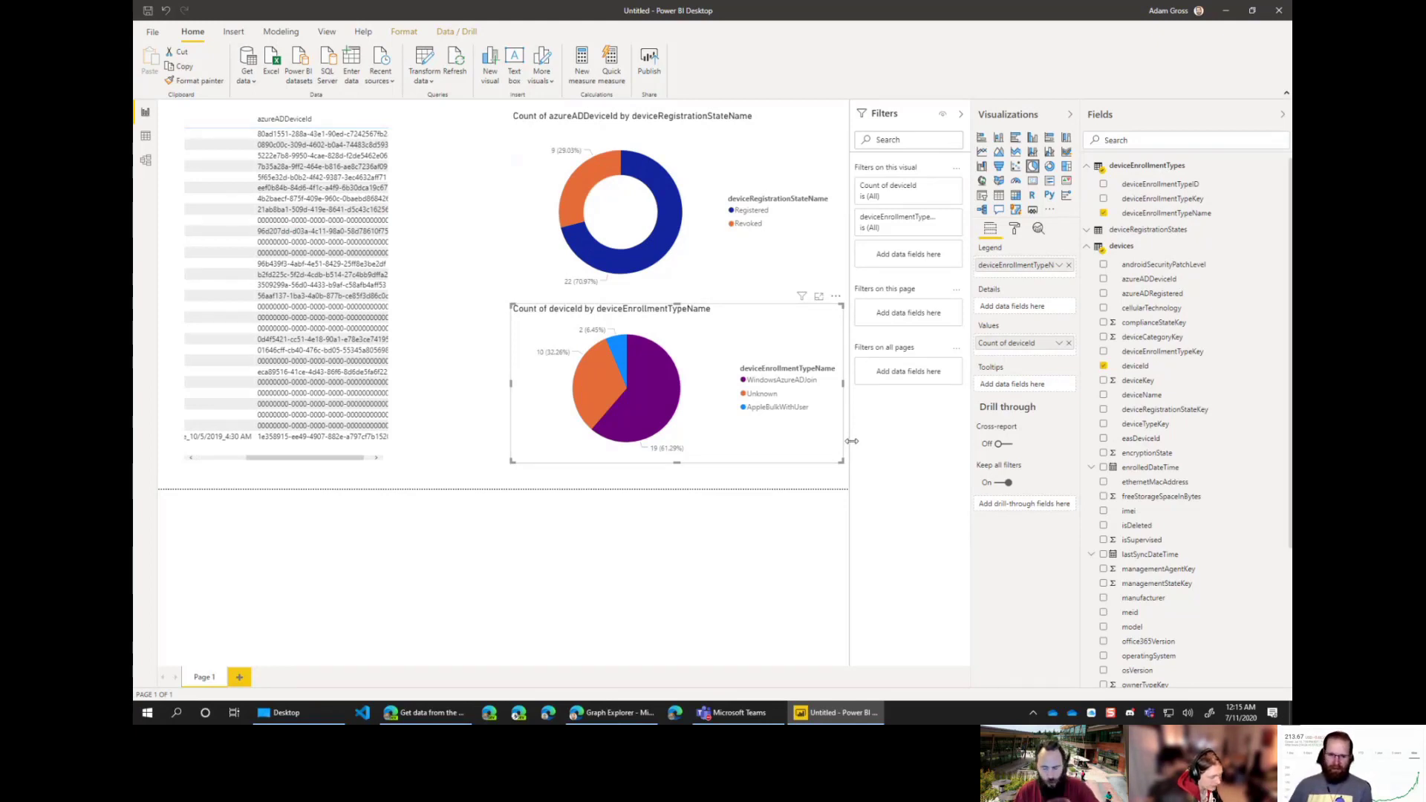
mouse_move(629, 721)
click(626, 717)
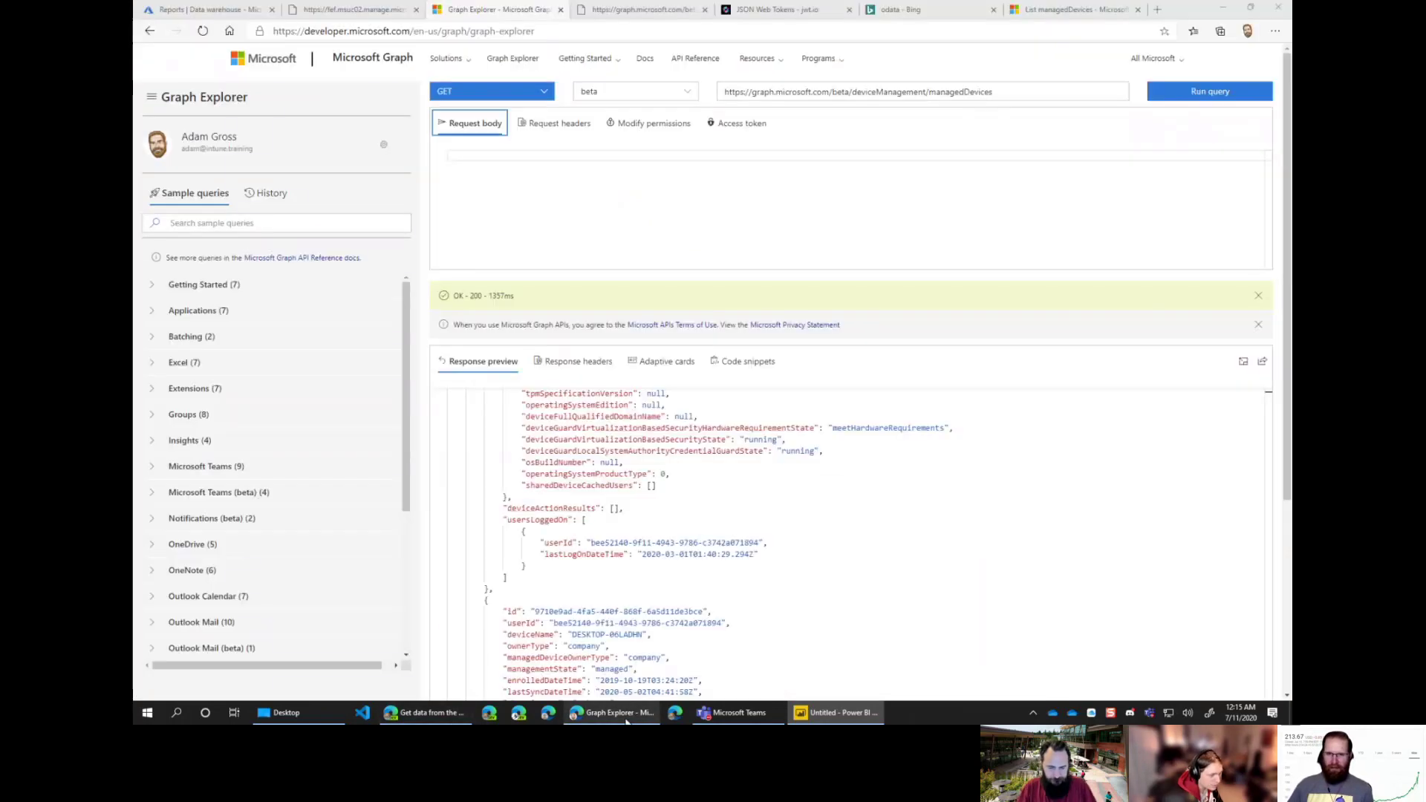
click(626, 717)
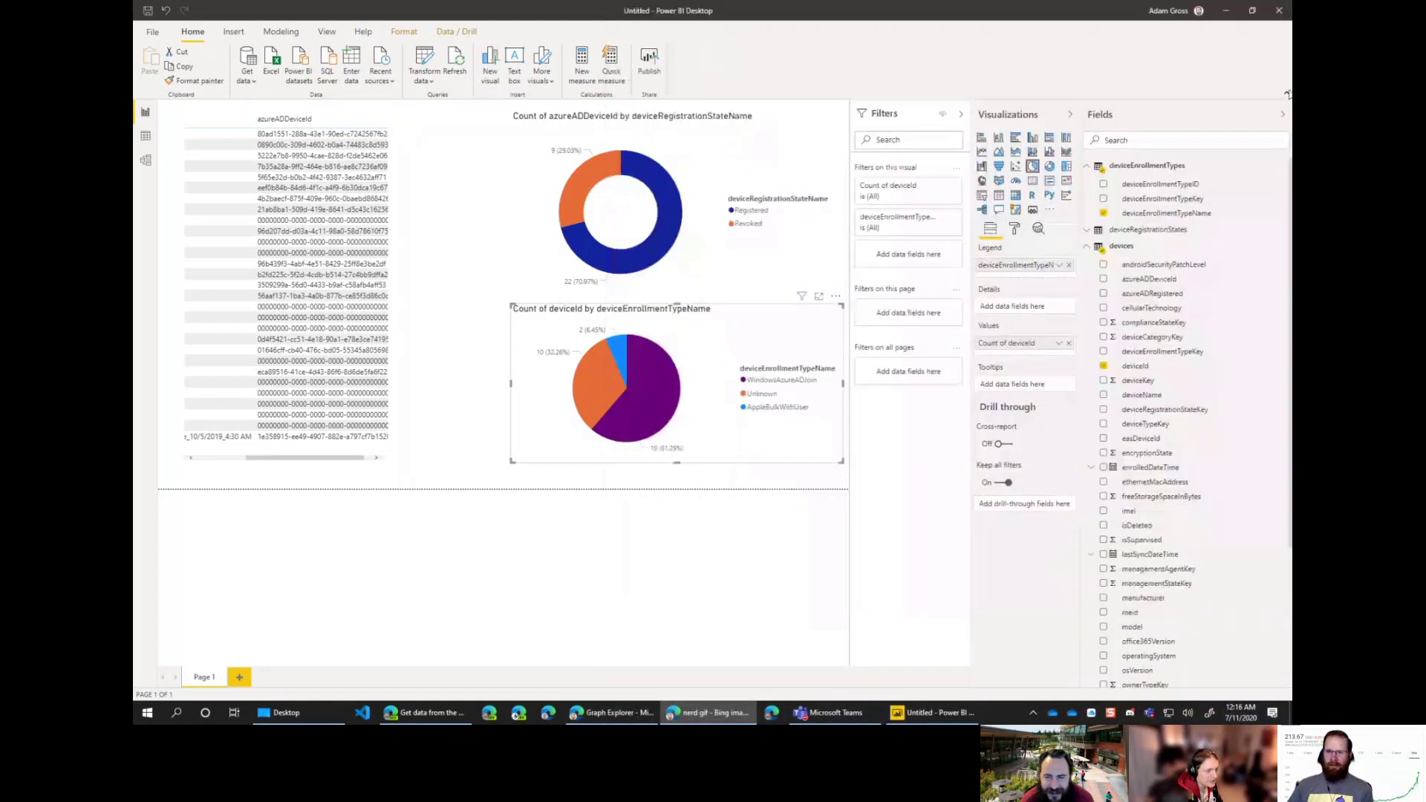
Step: Zoom the Bing nerd GIF page in to maximum size with Edge's Zoom +
key(alt+Tab)
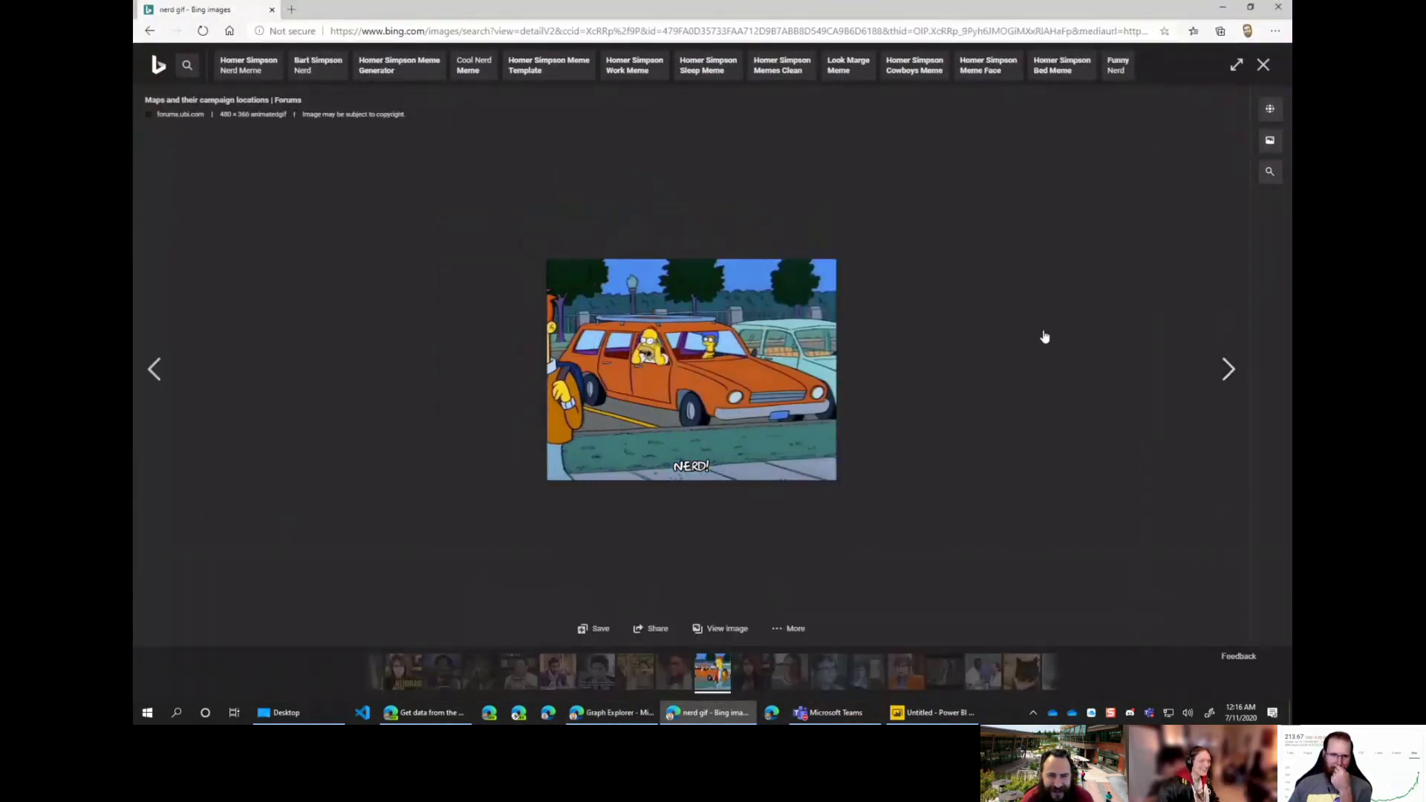
click(1276, 31)
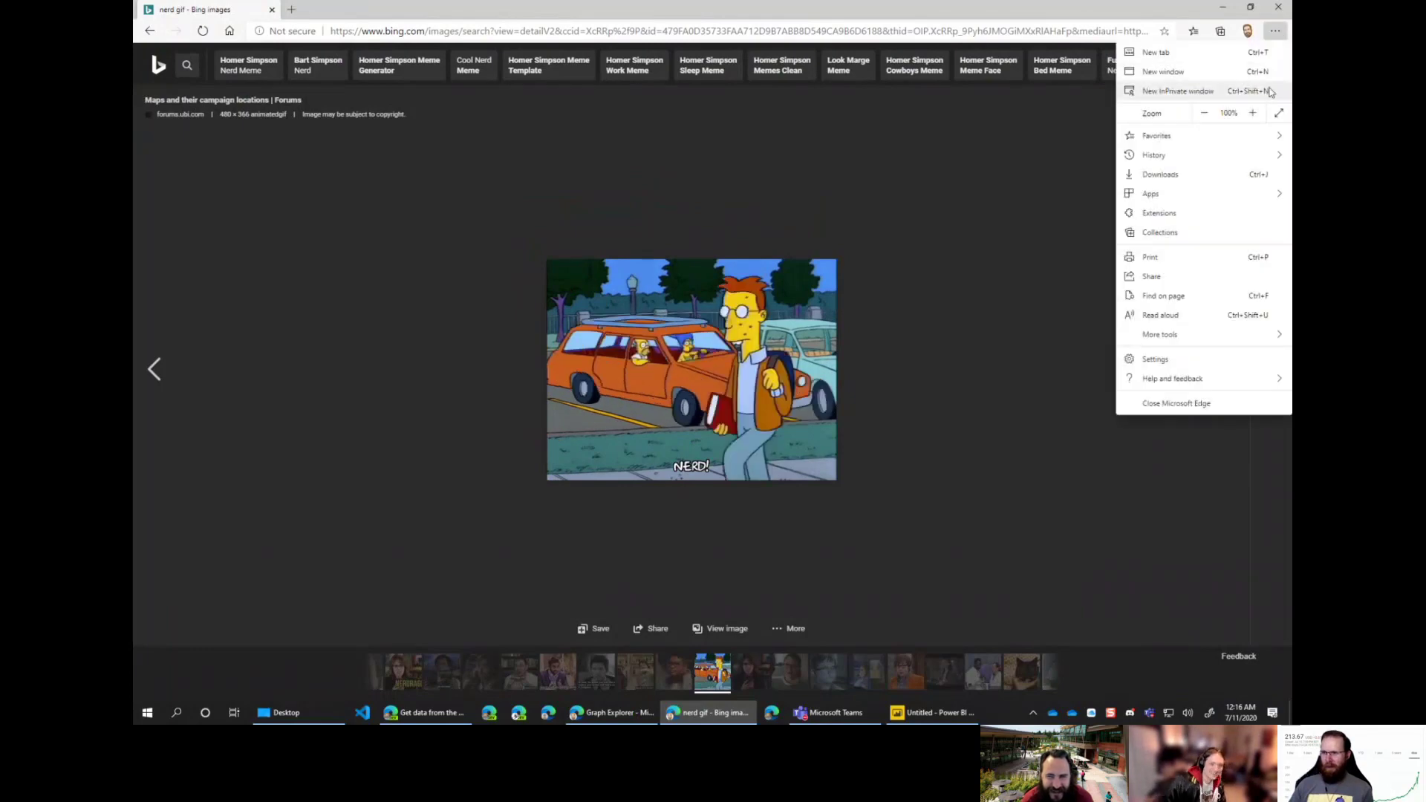
click(1254, 112)
click(1254, 112)
click(1254, 113)
click(1254, 112)
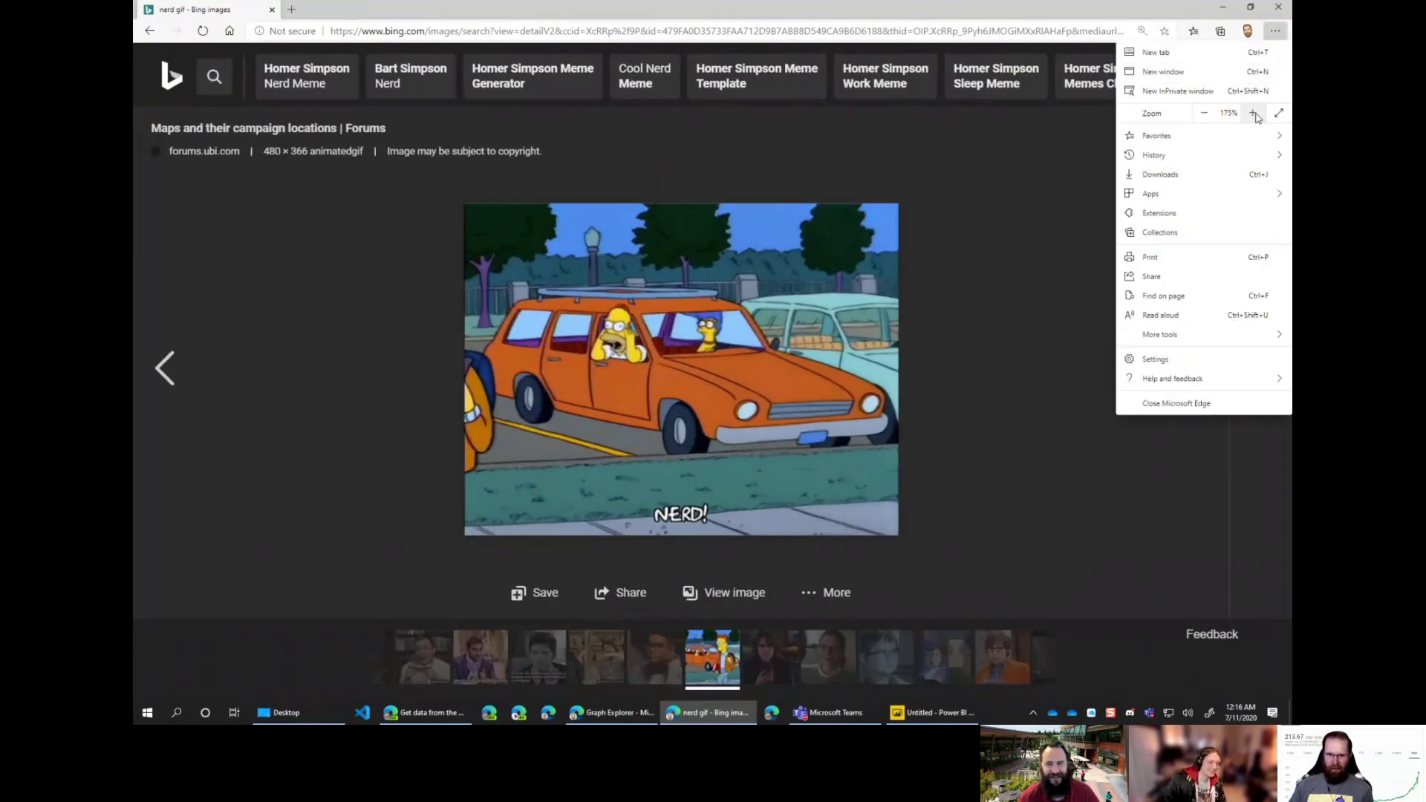
click(1254, 113)
click(1254, 113)
click(1253, 113)
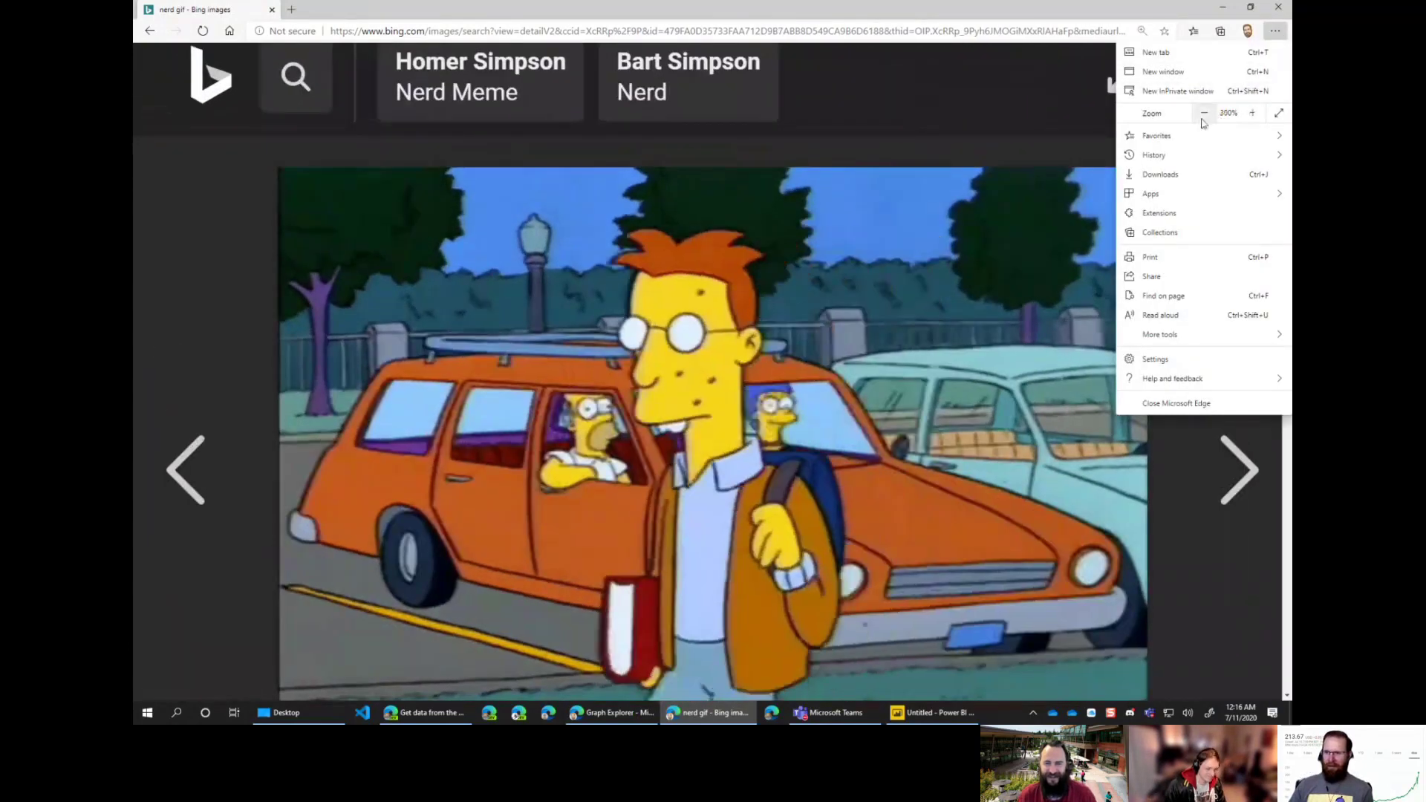
Step: Zoom the page back to normal size and close the Bing window
click(1204, 113)
click(1204, 113)
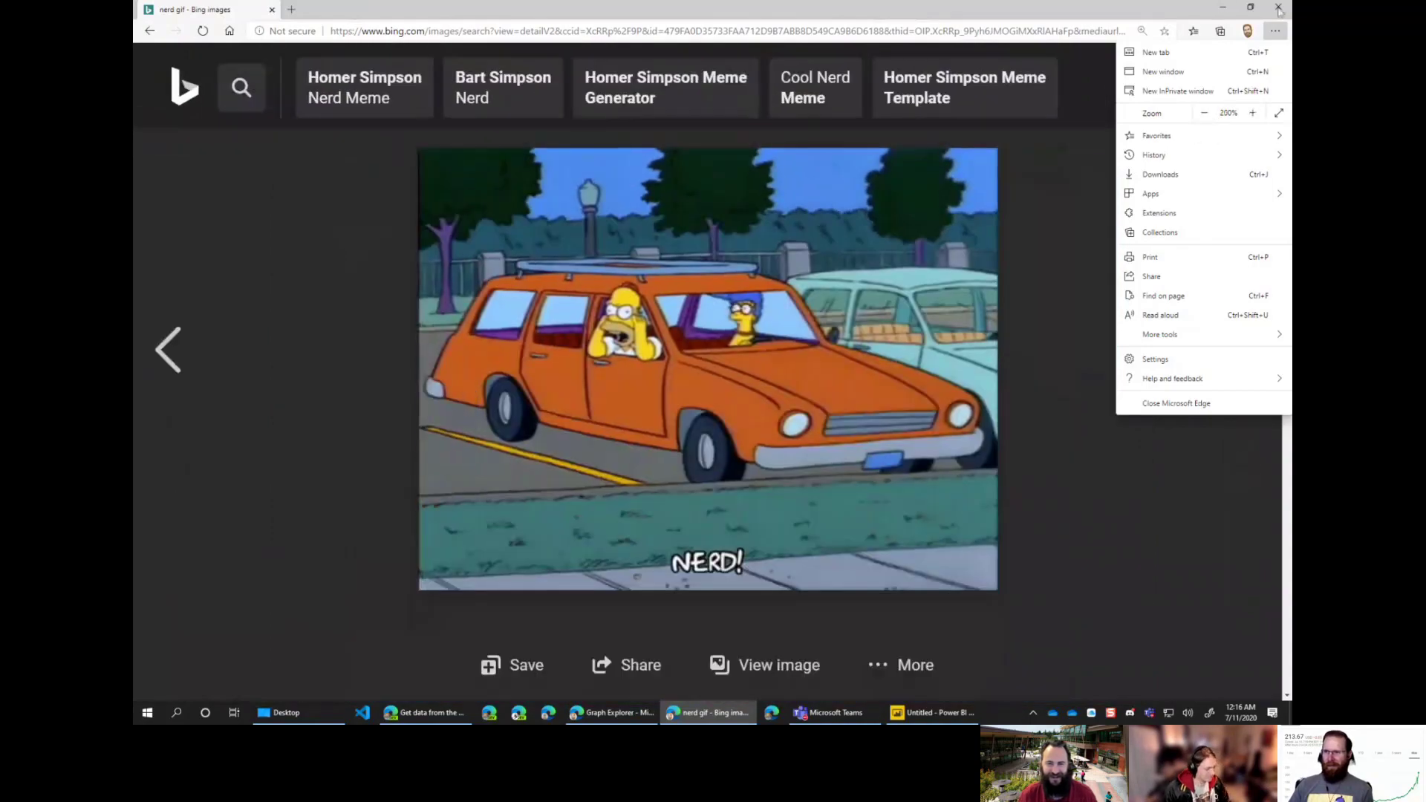
click(1203, 113)
click(1204, 112)
click(1204, 113)
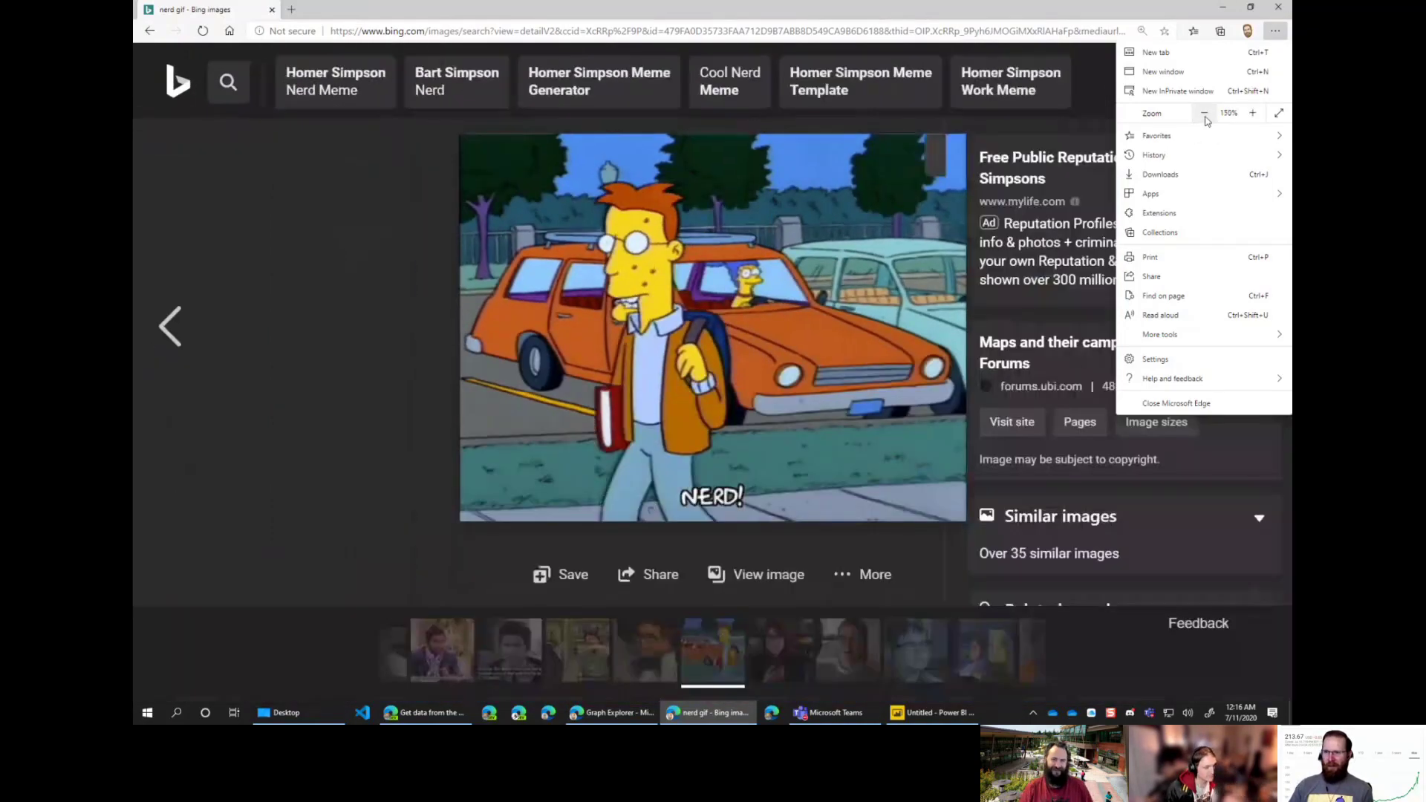
click(1204, 113)
click(1204, 113)
click(1278, 7)
click(1278, 7)
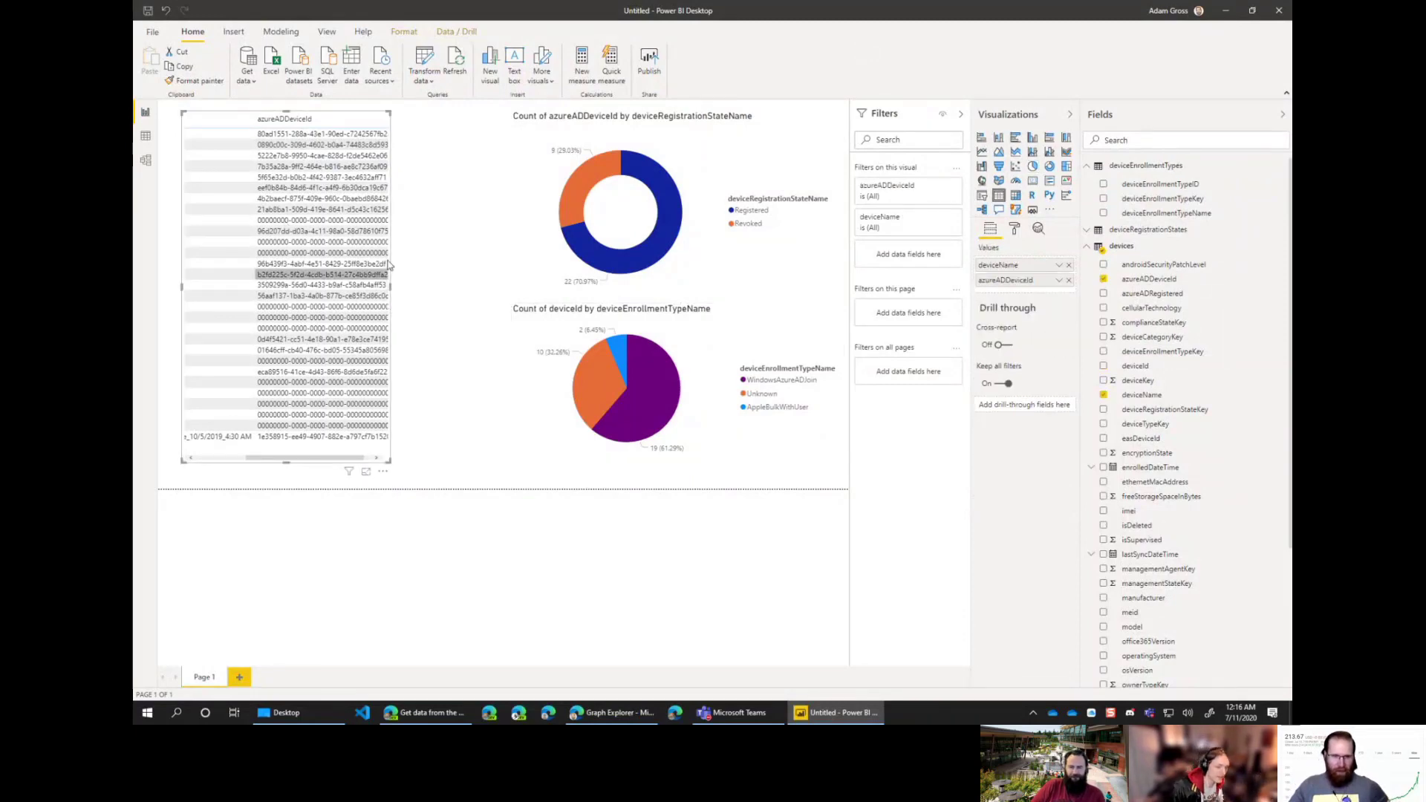
Step: Widen the device table so deviceName and azureADDeviceId columns are fully visible
click(356, 416)
drag(392, 287, 493, 289)
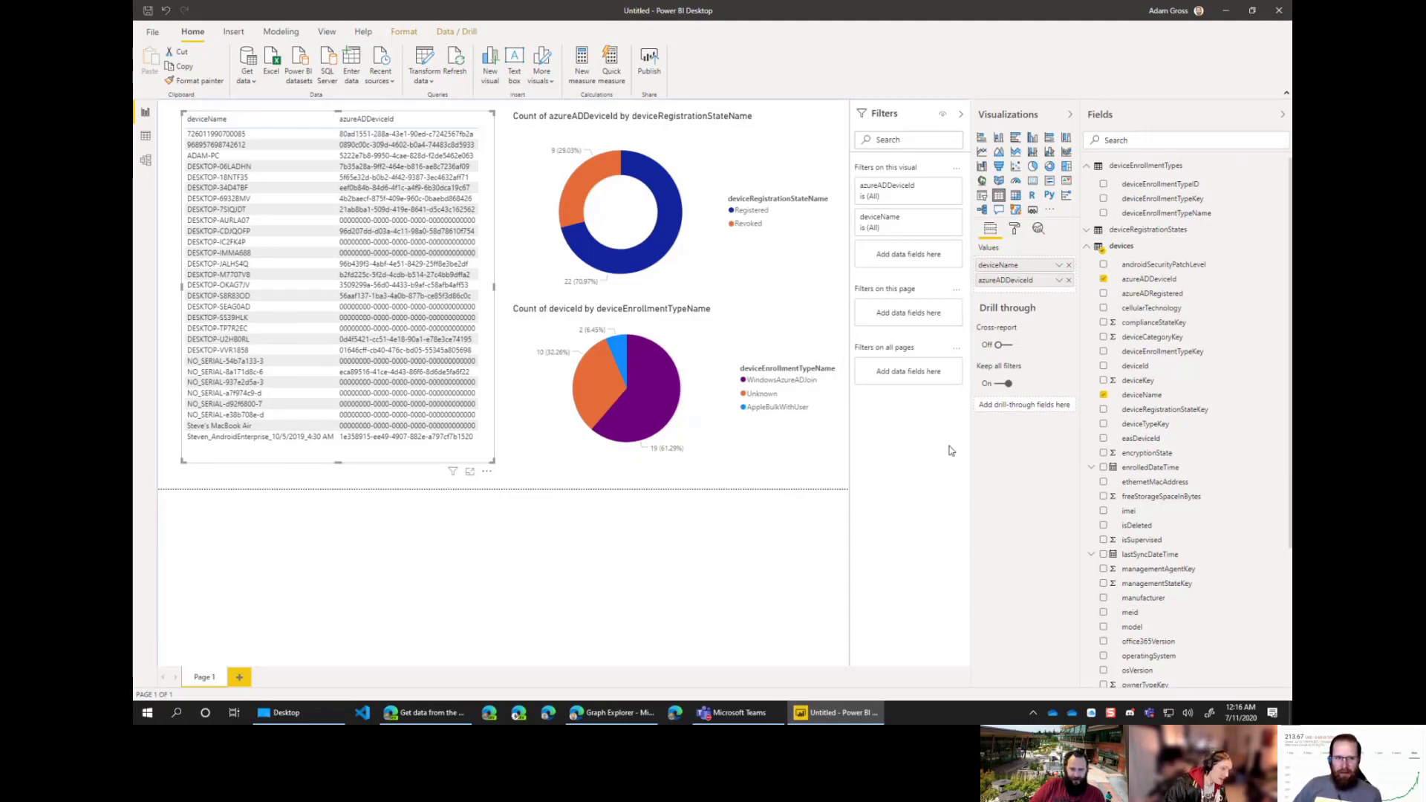
click(770, 487)
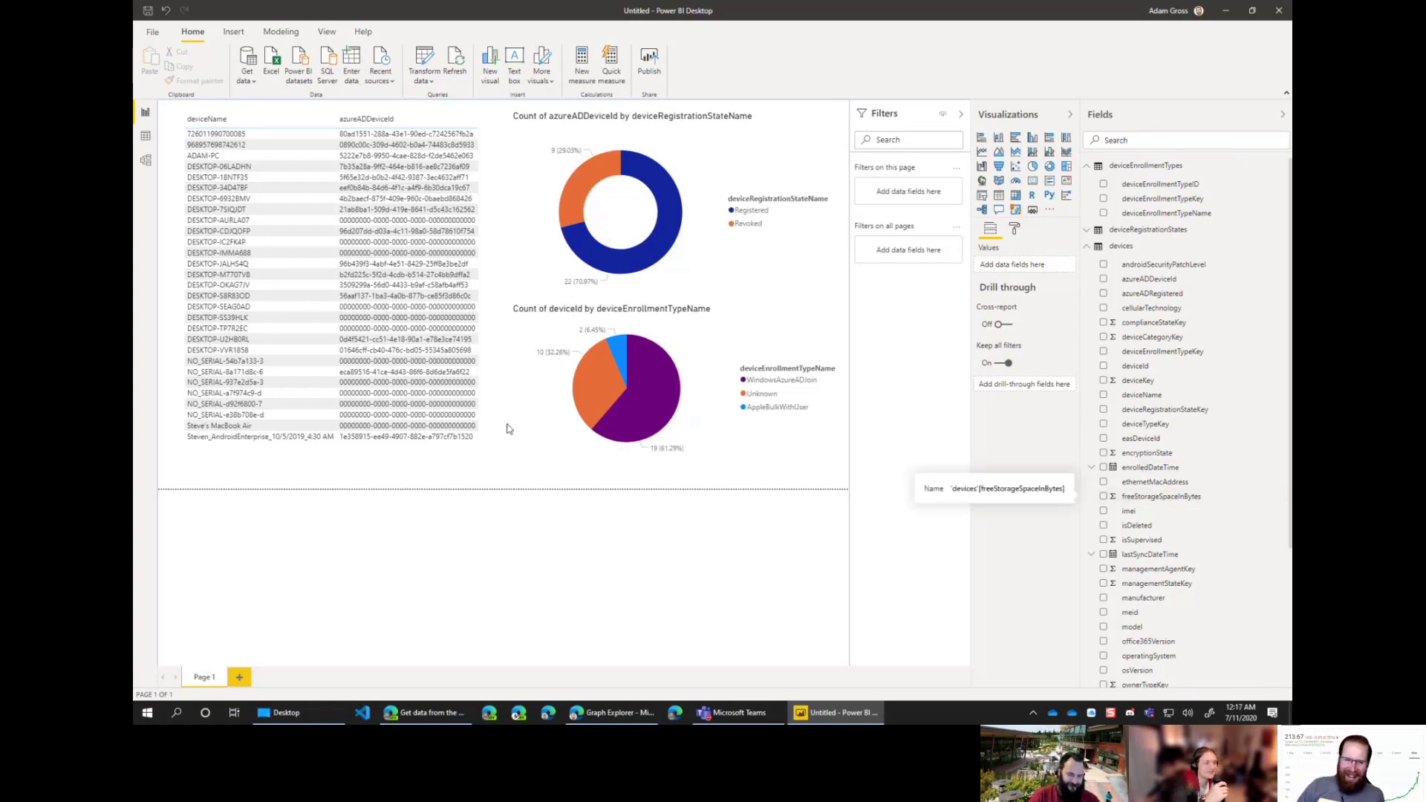
click(486, 461)
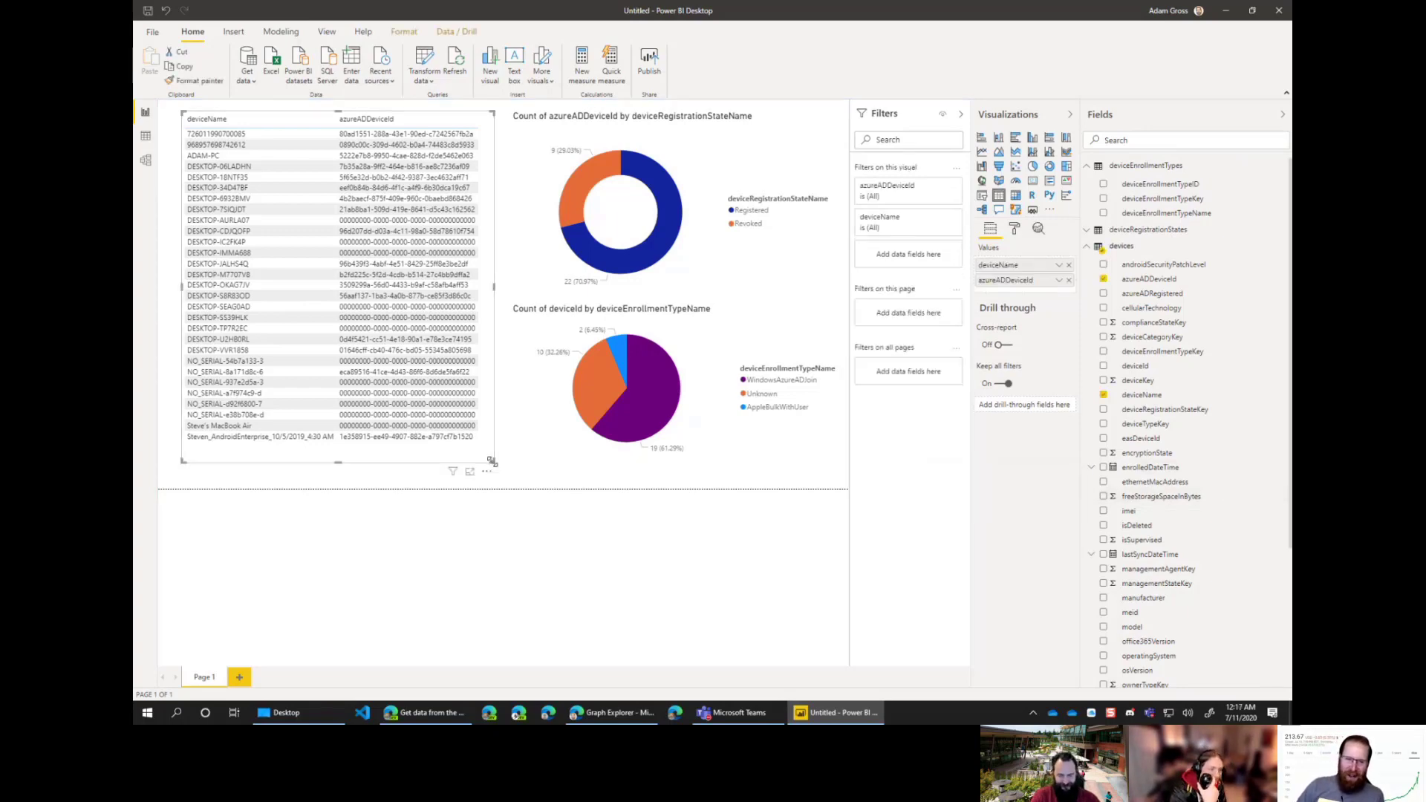
Step: Shrink the device table and add a chart counting deviceId by freeStorageSpaceInBytes beneath it
drag(490, 462, 473, 210)
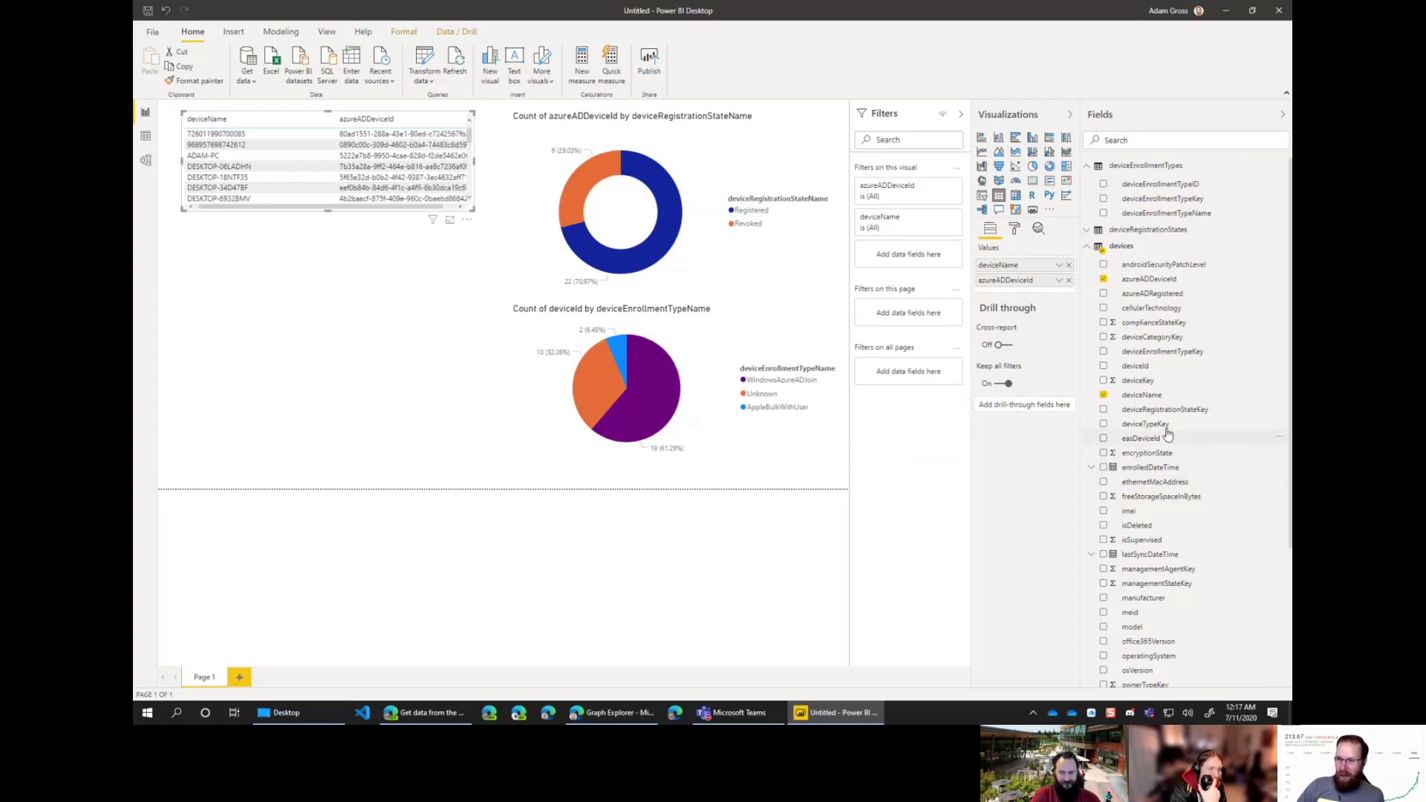
drag(1174, 503, 309, 356)
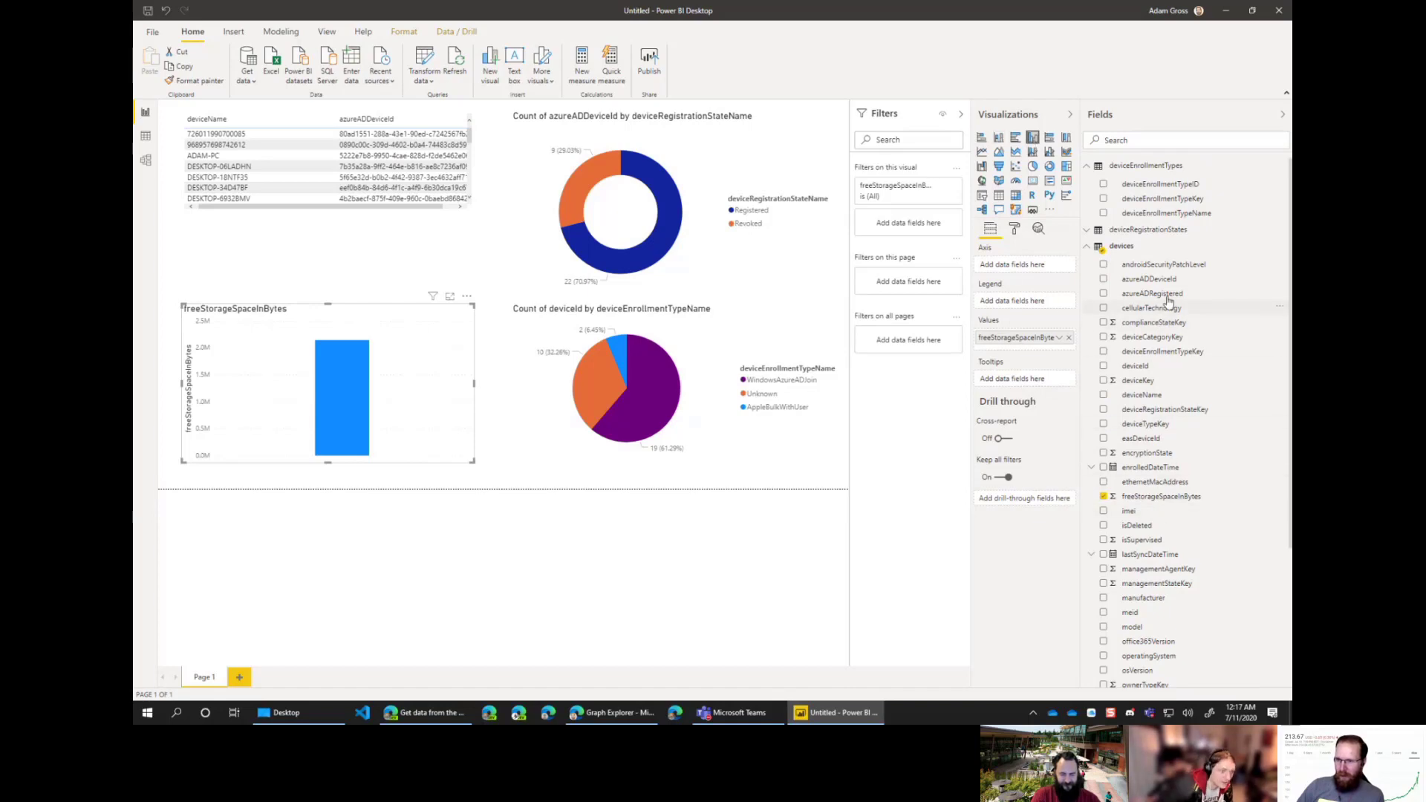
drag(1145, 365, 1015, 343)
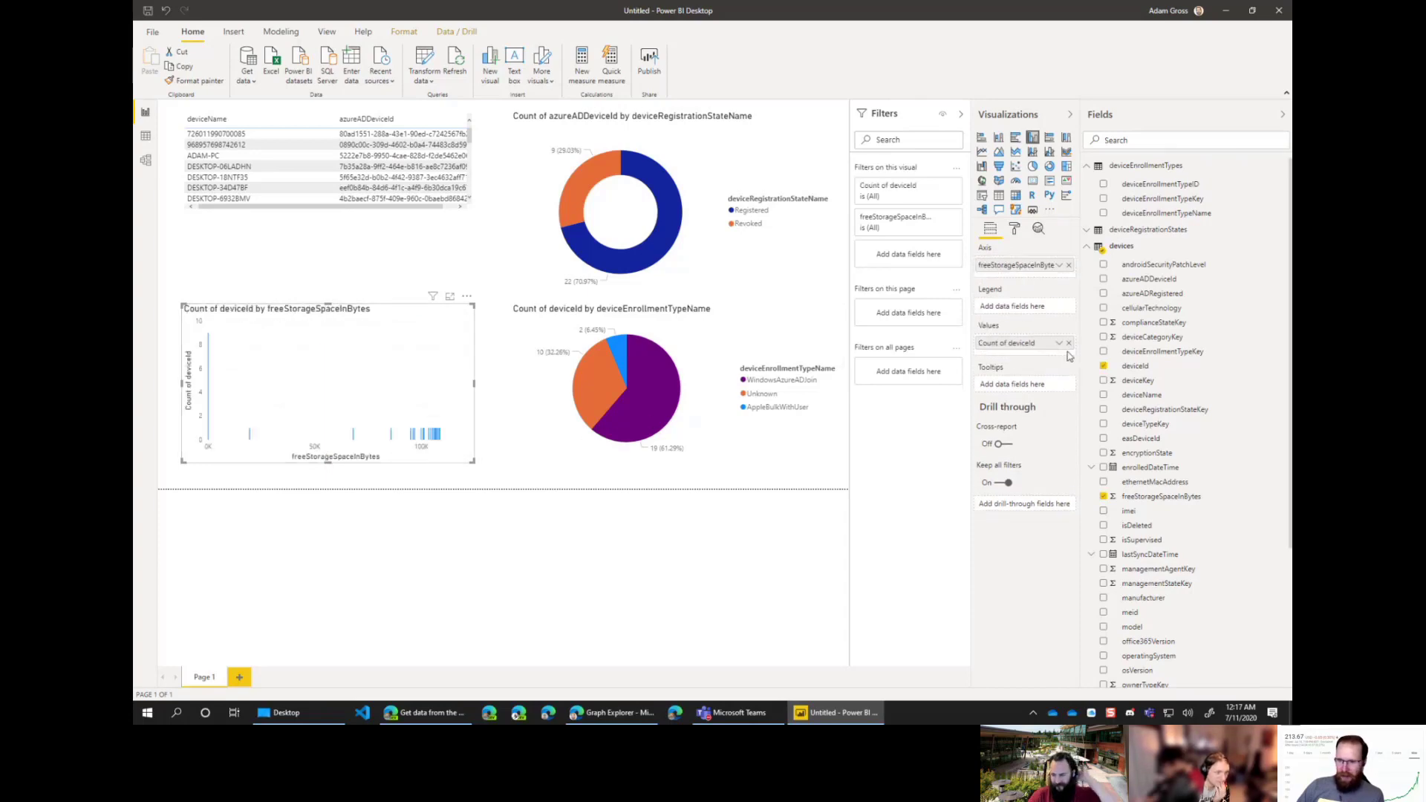
click(1059, 343)
click(1085, 415)
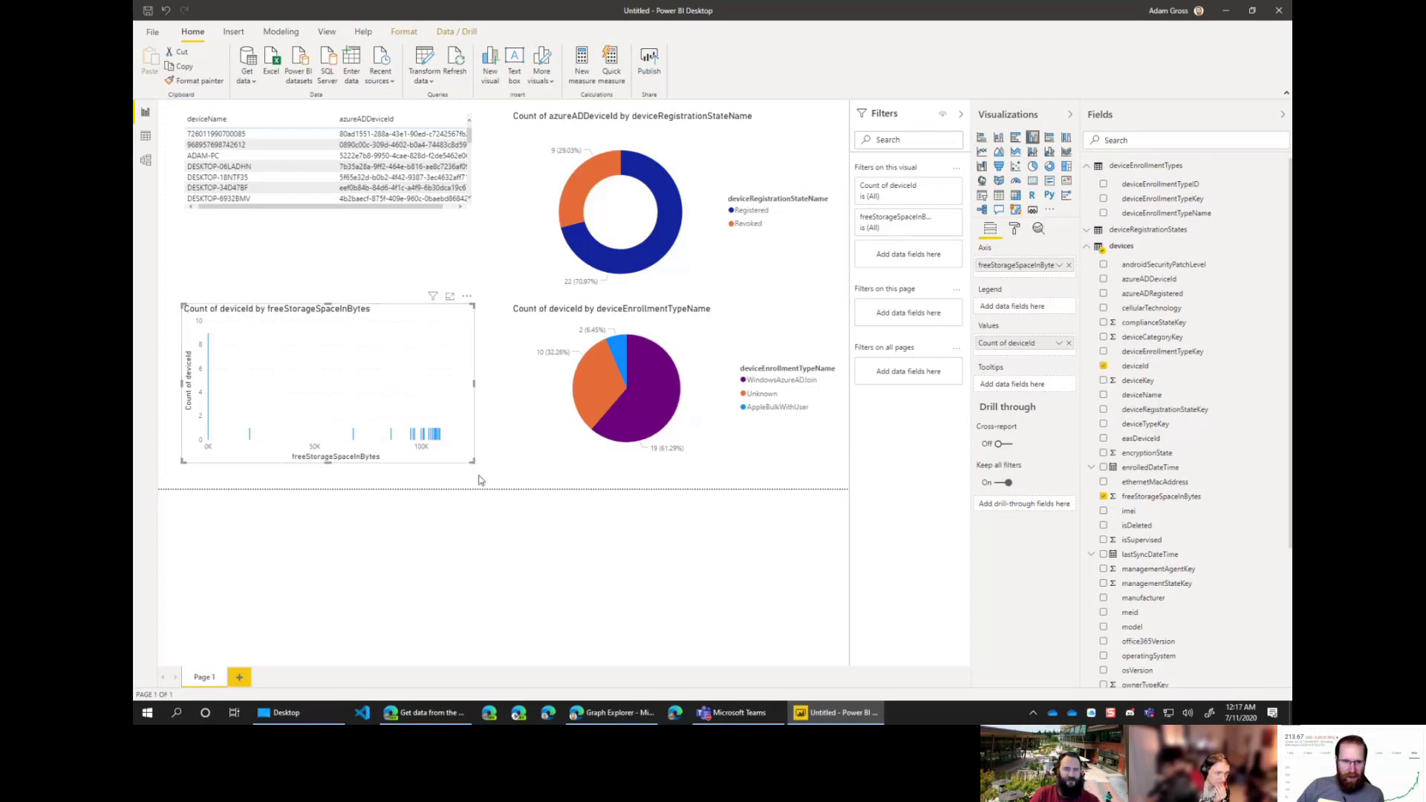
drag(478, 481, 491, 479)
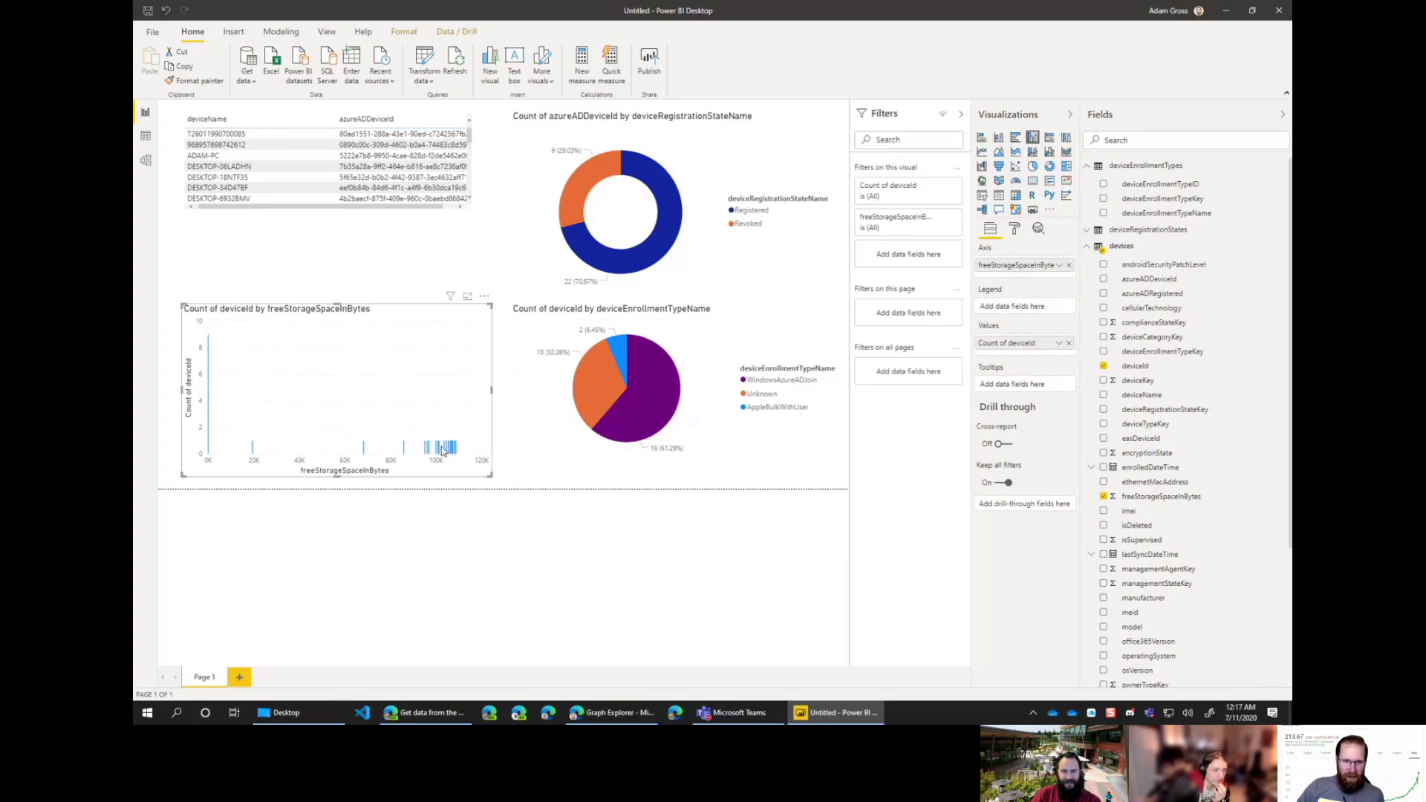
drag(379, 308, 369, 256)
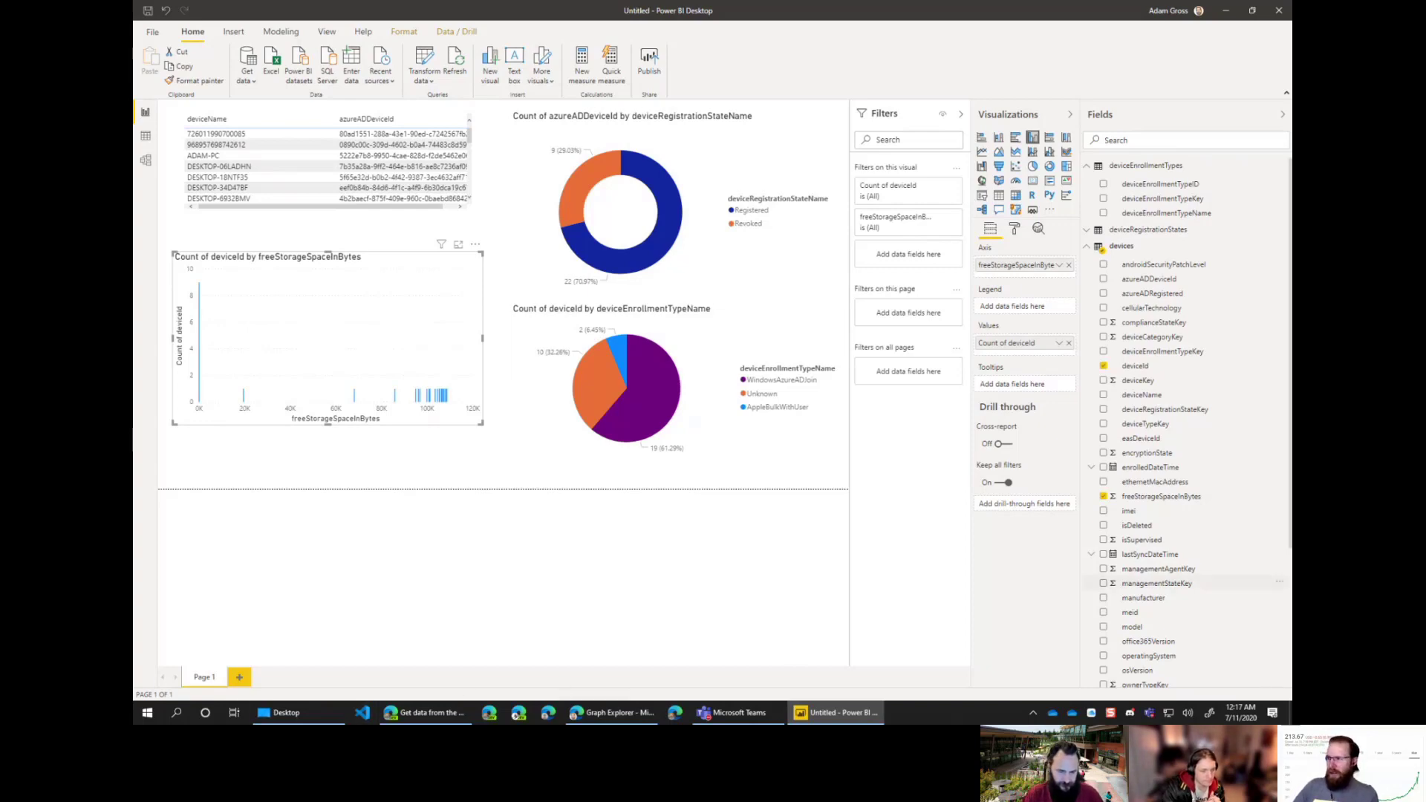
Step: Switch to Edge's Tech Community tab and scroll through the PowerBI Intune custom reports article
key(alt+Tab)
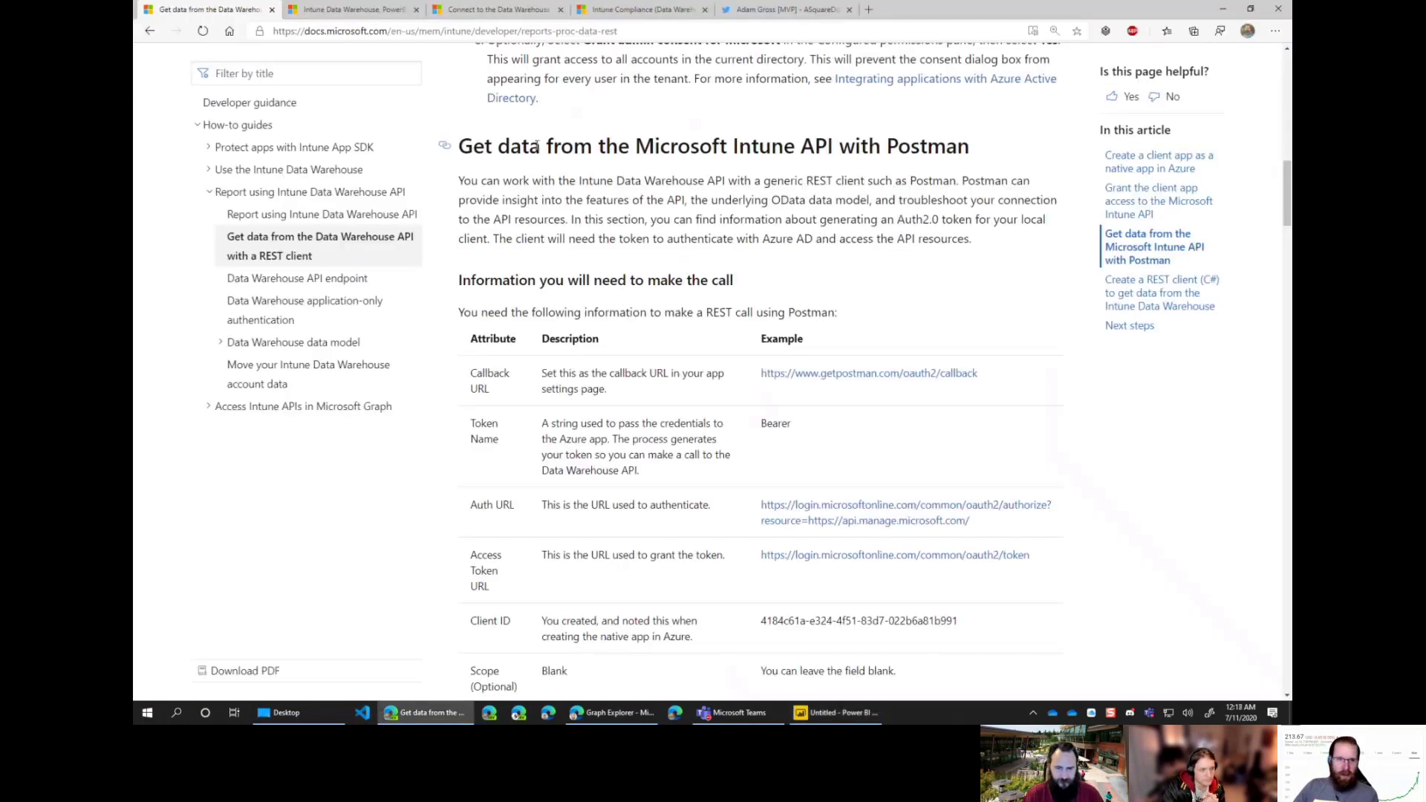
scroll(502, 44, up, 5)
scroll(502, 45, up, 1)
key(ctrl+Tab)
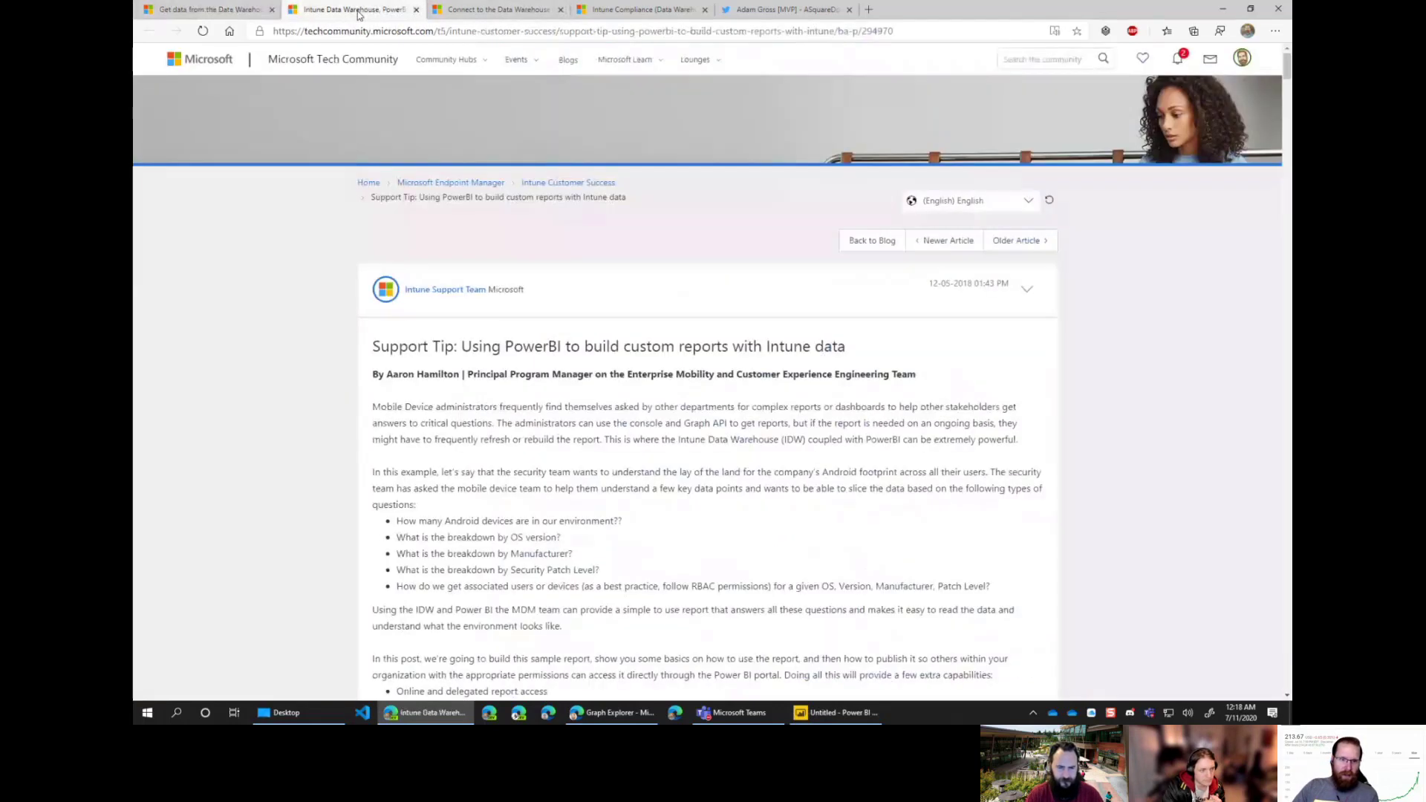
scroll(643, 355, down, 20)
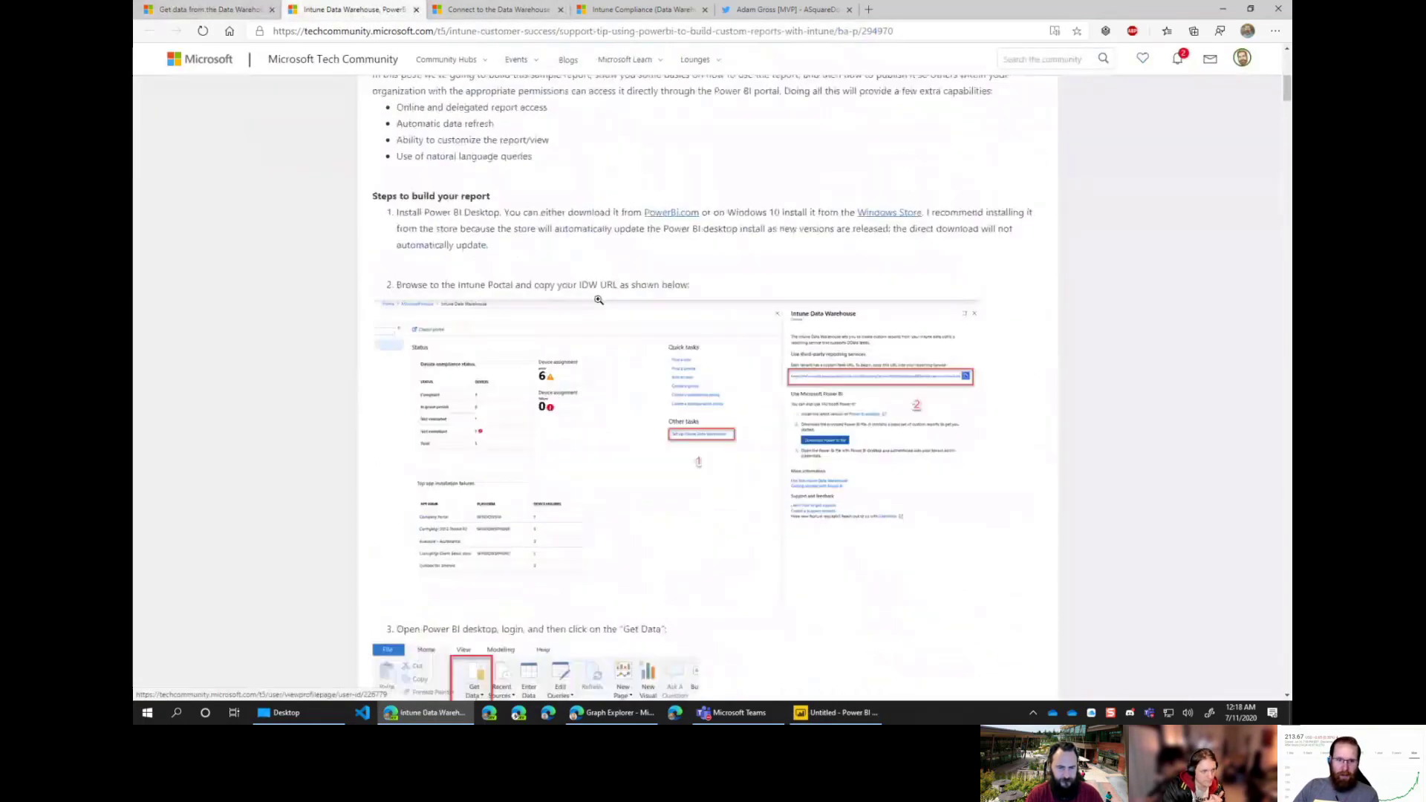
scroll(613, 337, down, 20)
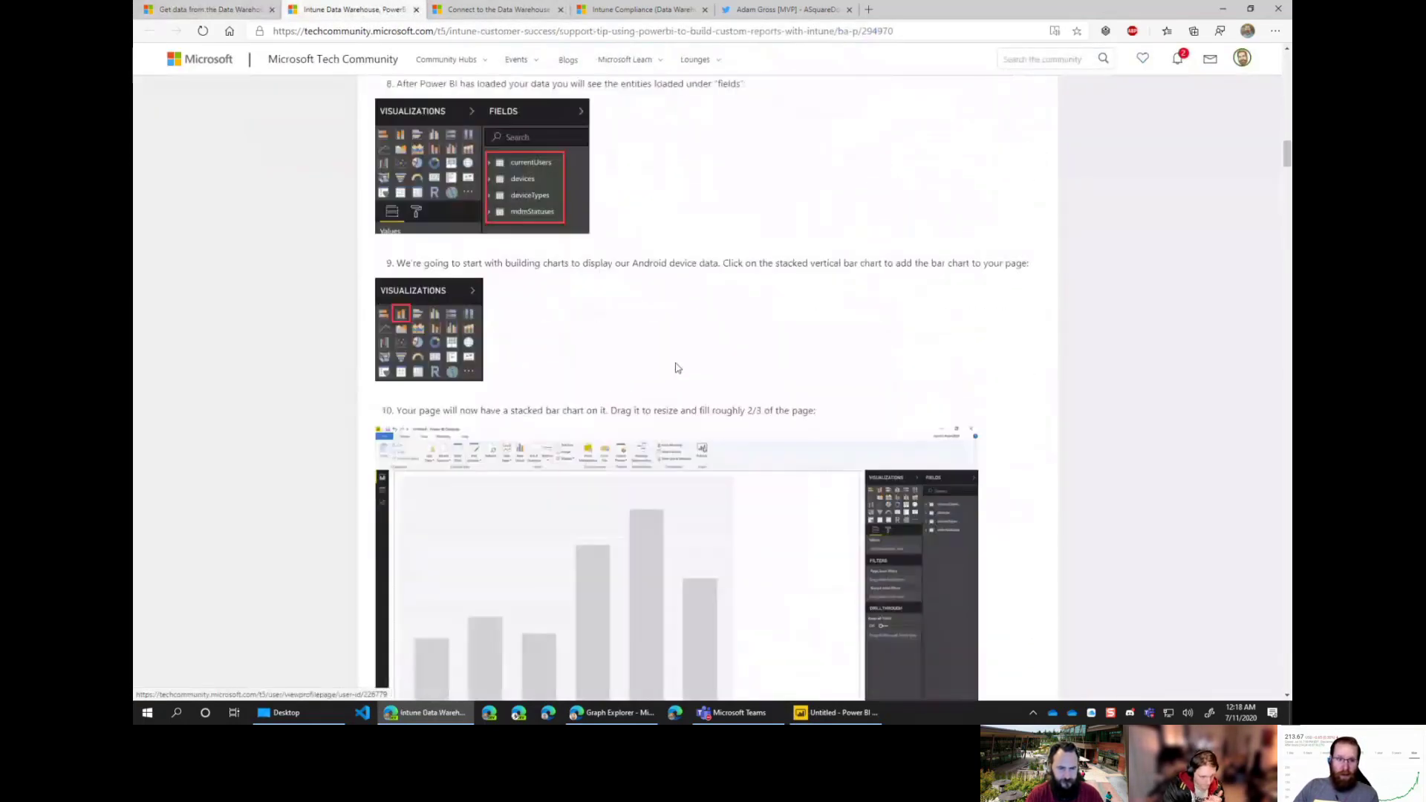
scroll(688, 359, down, 6)
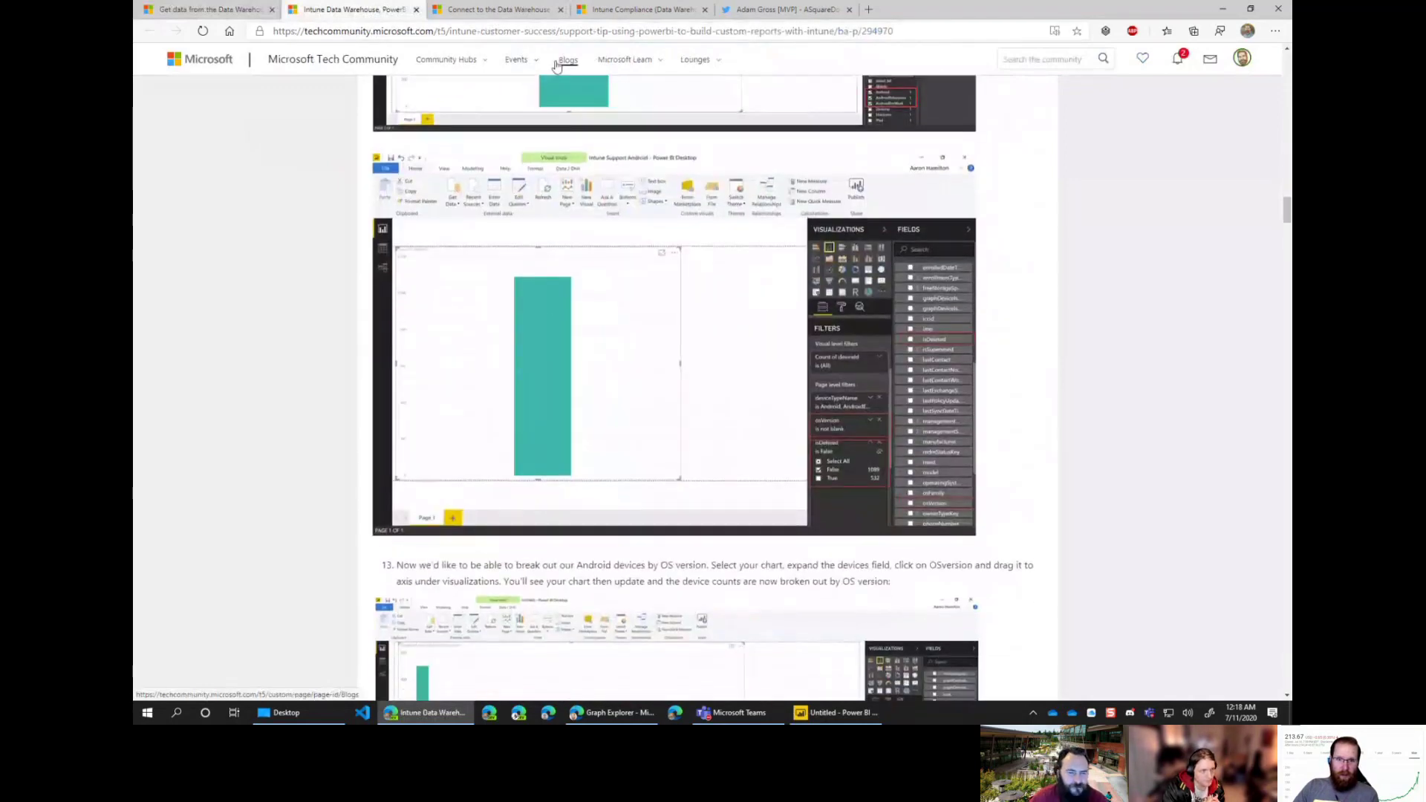
scroll(675, 198, down, 20)
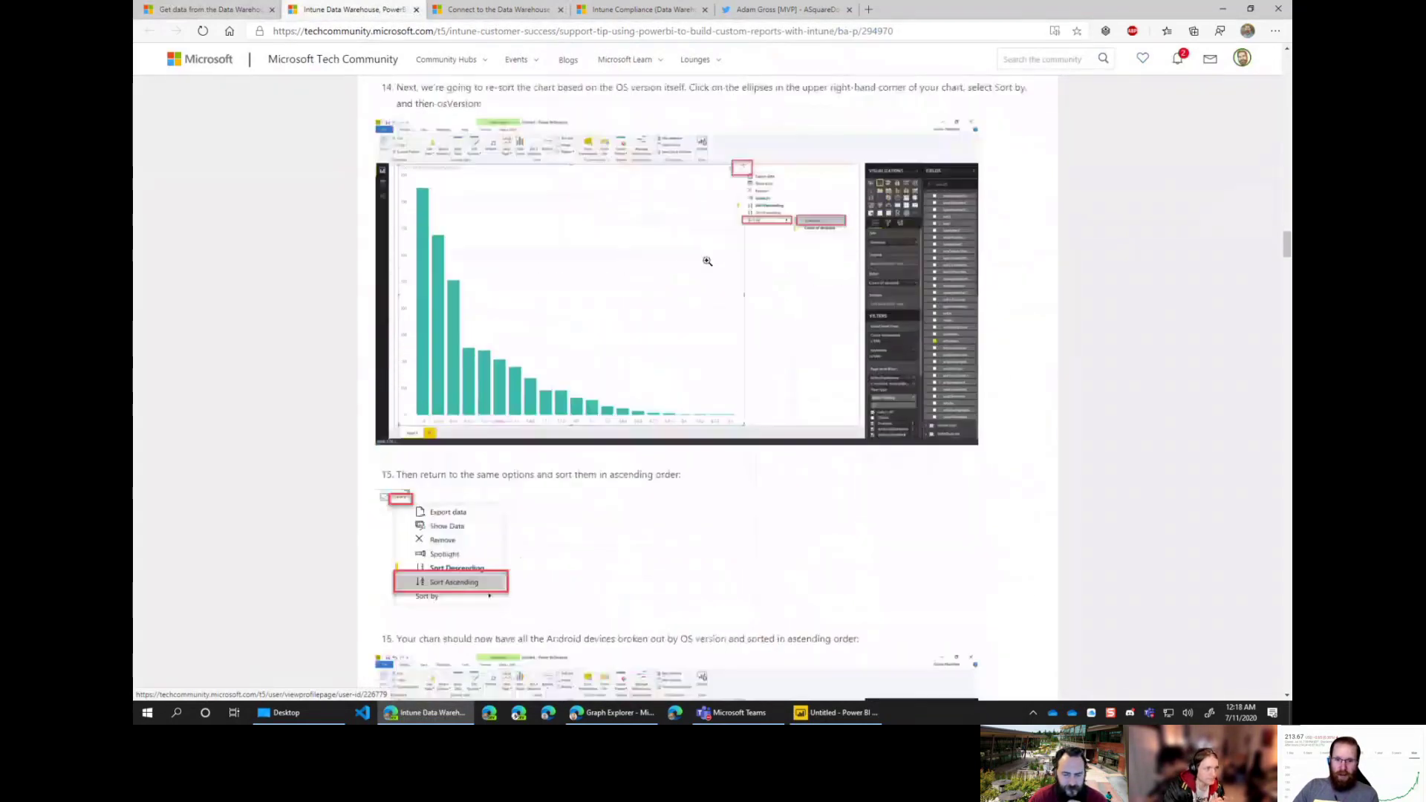
scroll(812, 414, down, 8)
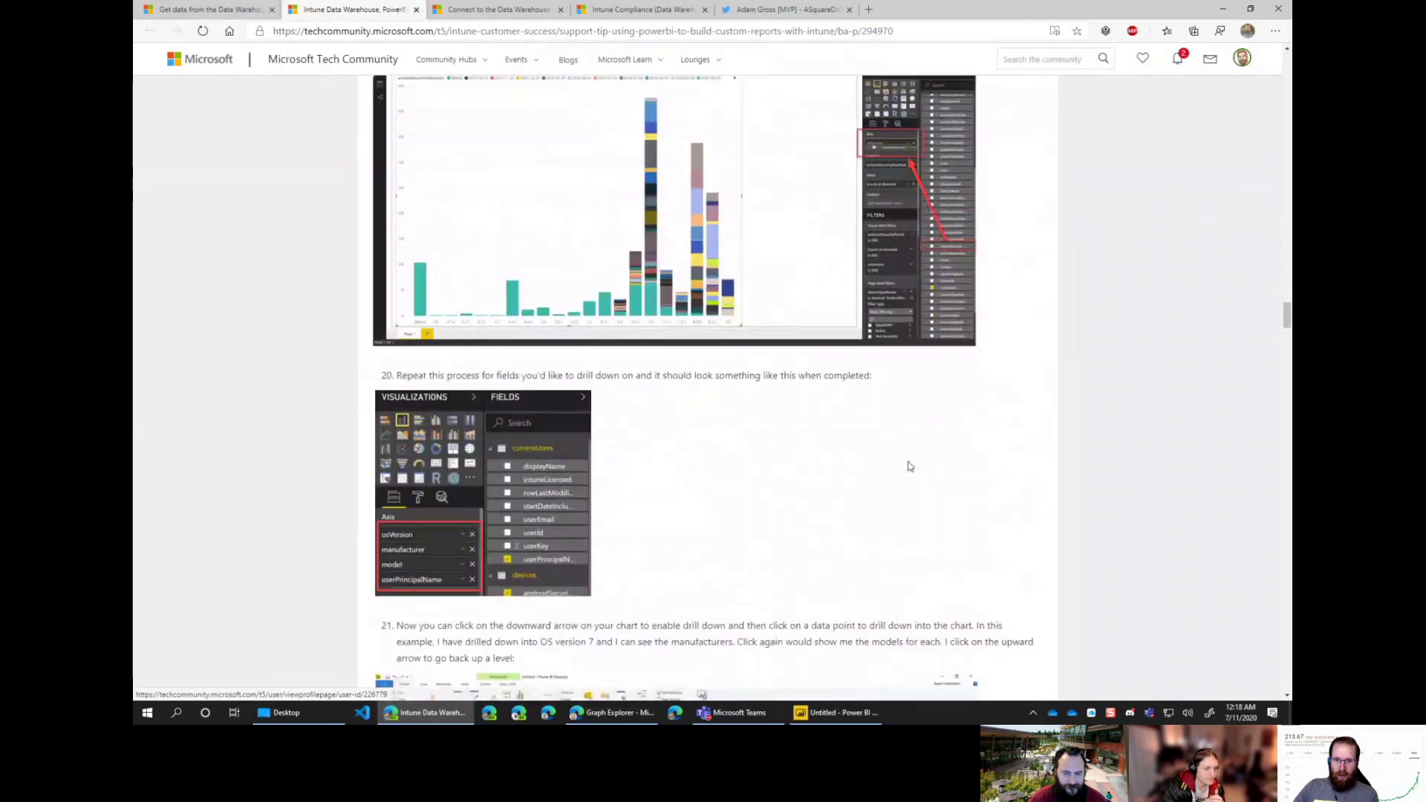
drag(1287, 325, 1287, 59)
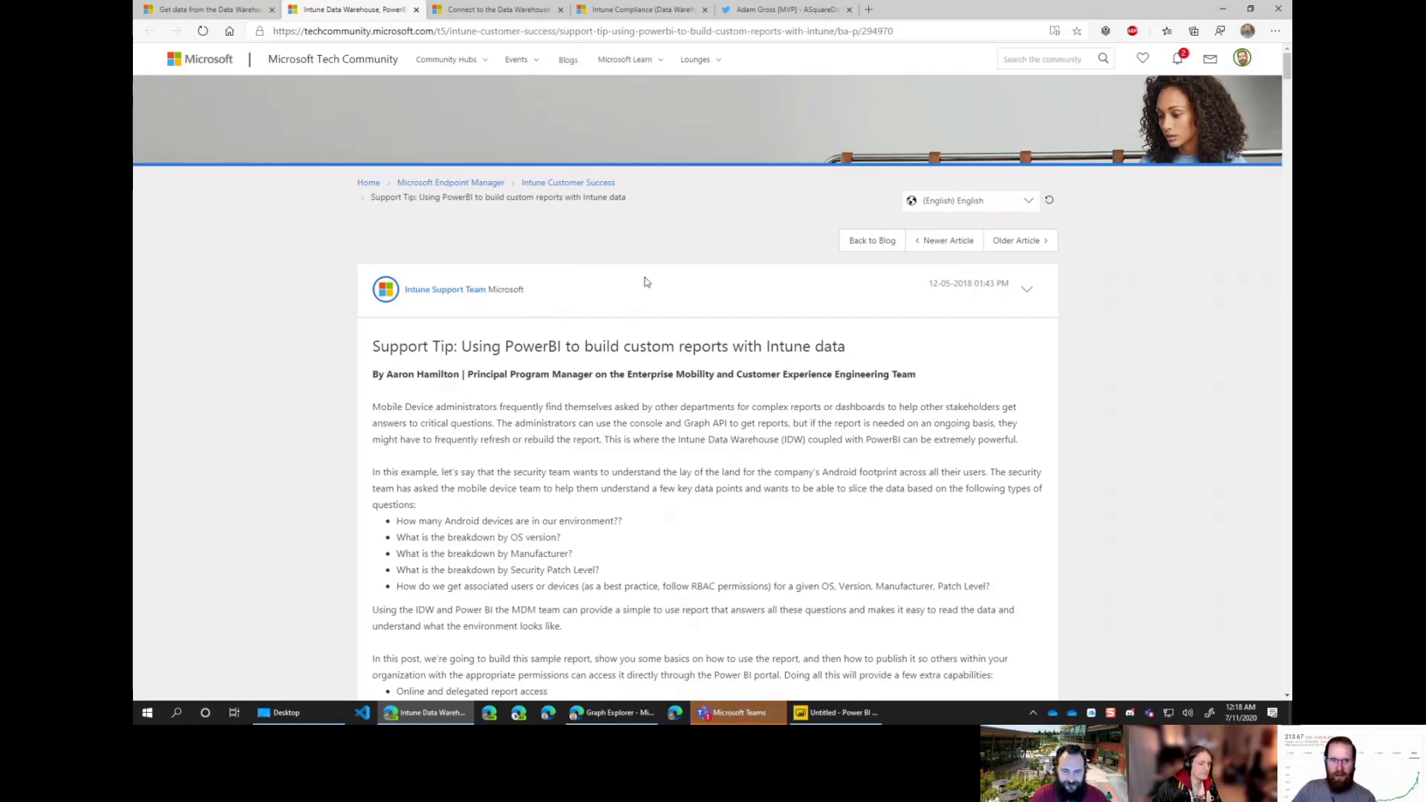
scroll(749, 295, down, 3)
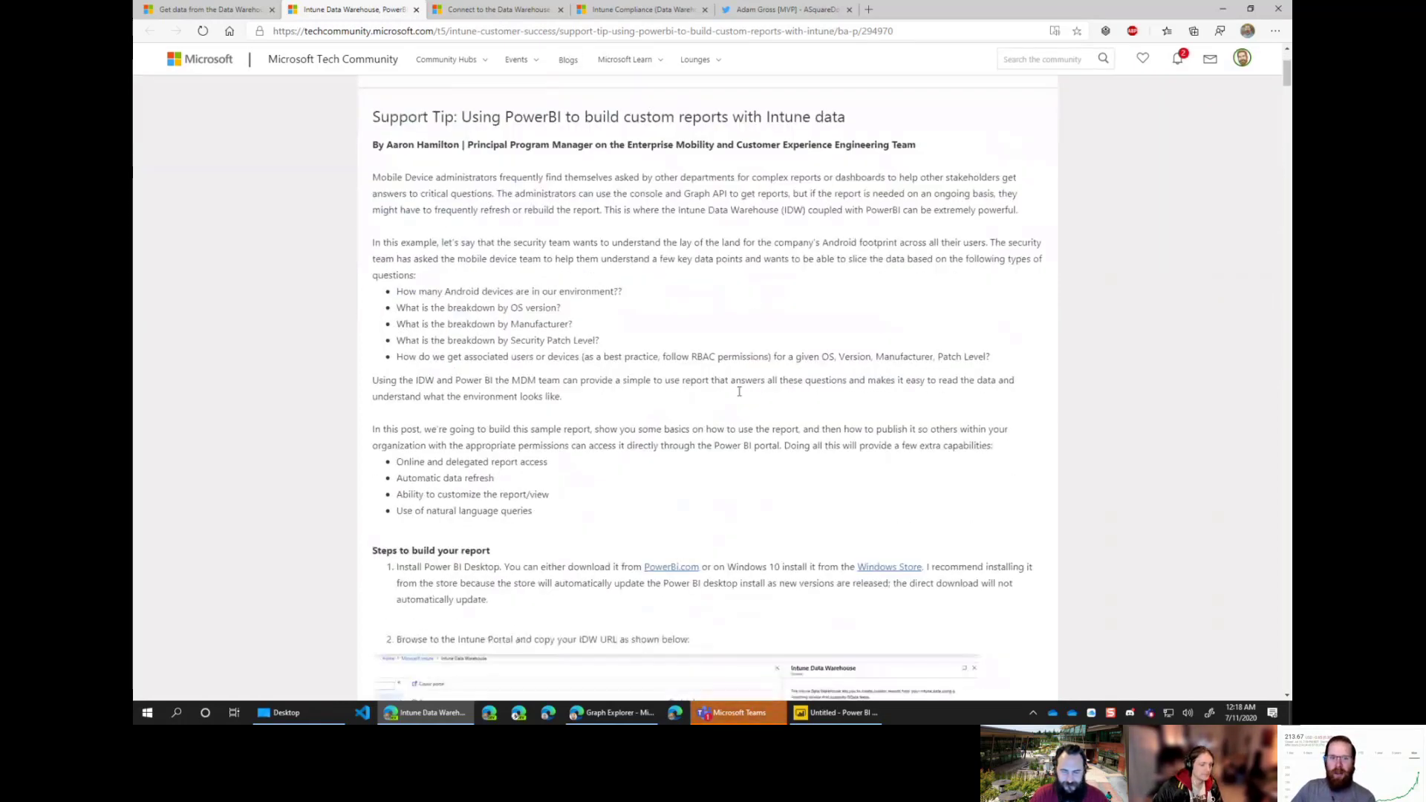
click(810, 712)
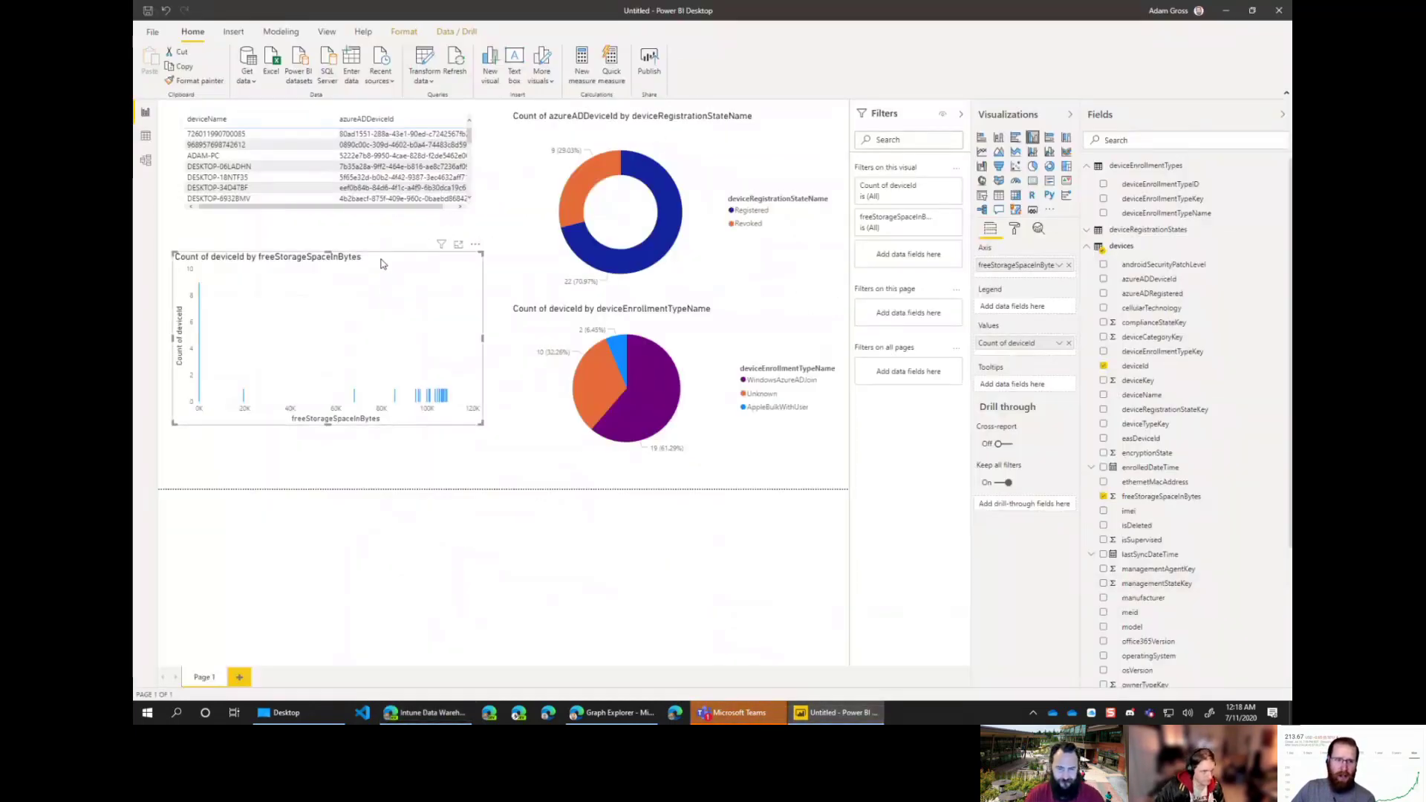
drag(381, 259, 379, 296)
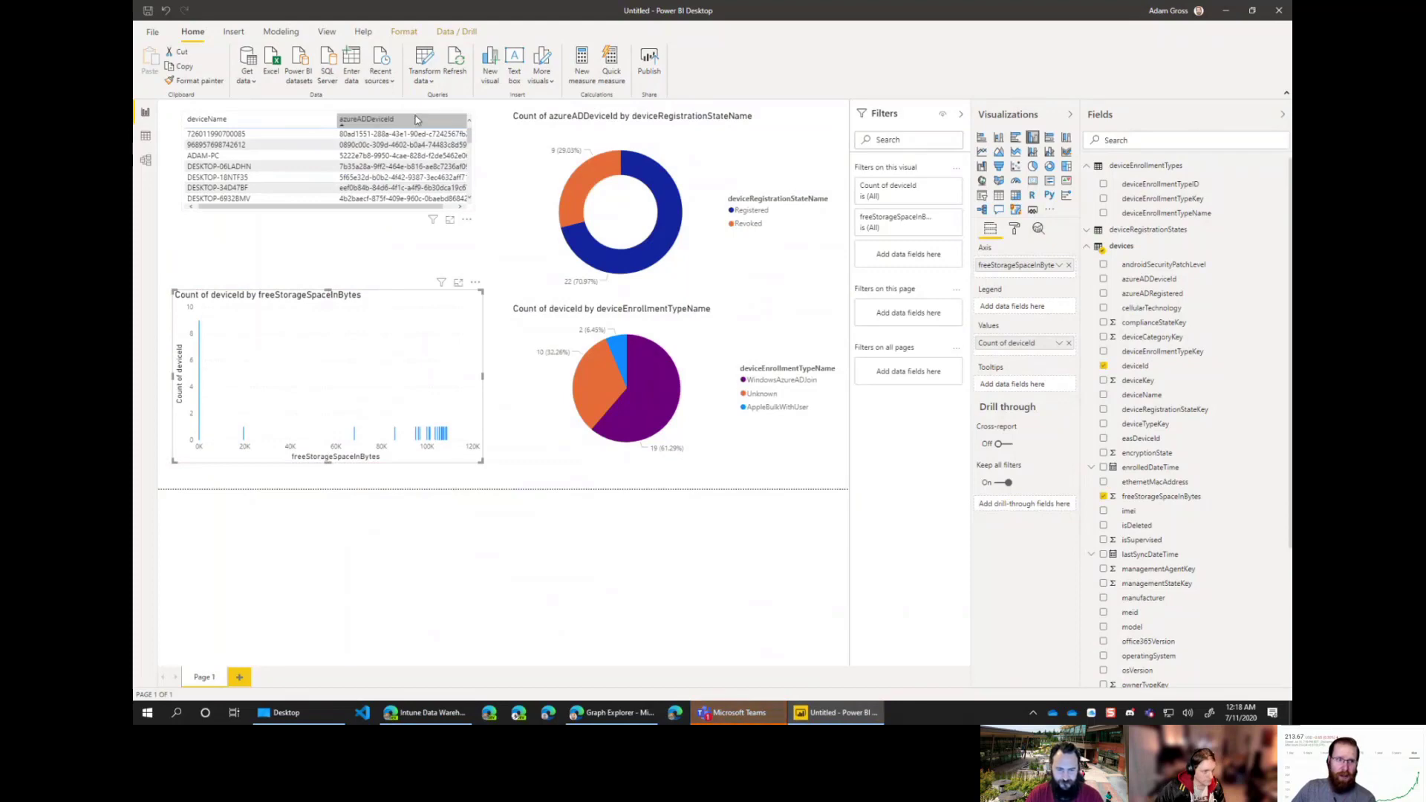
click(476, 213)
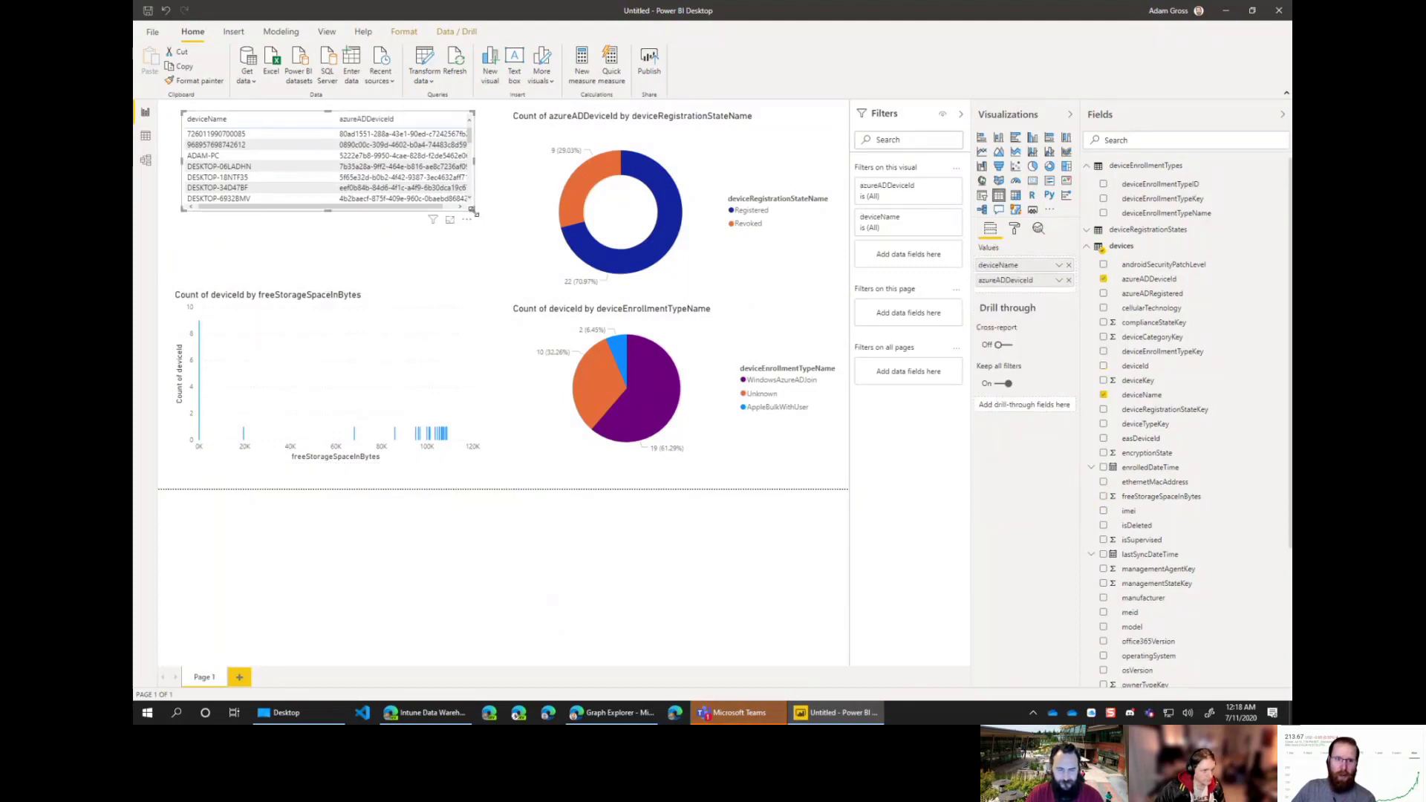
drag(475, 213, 484, 291)
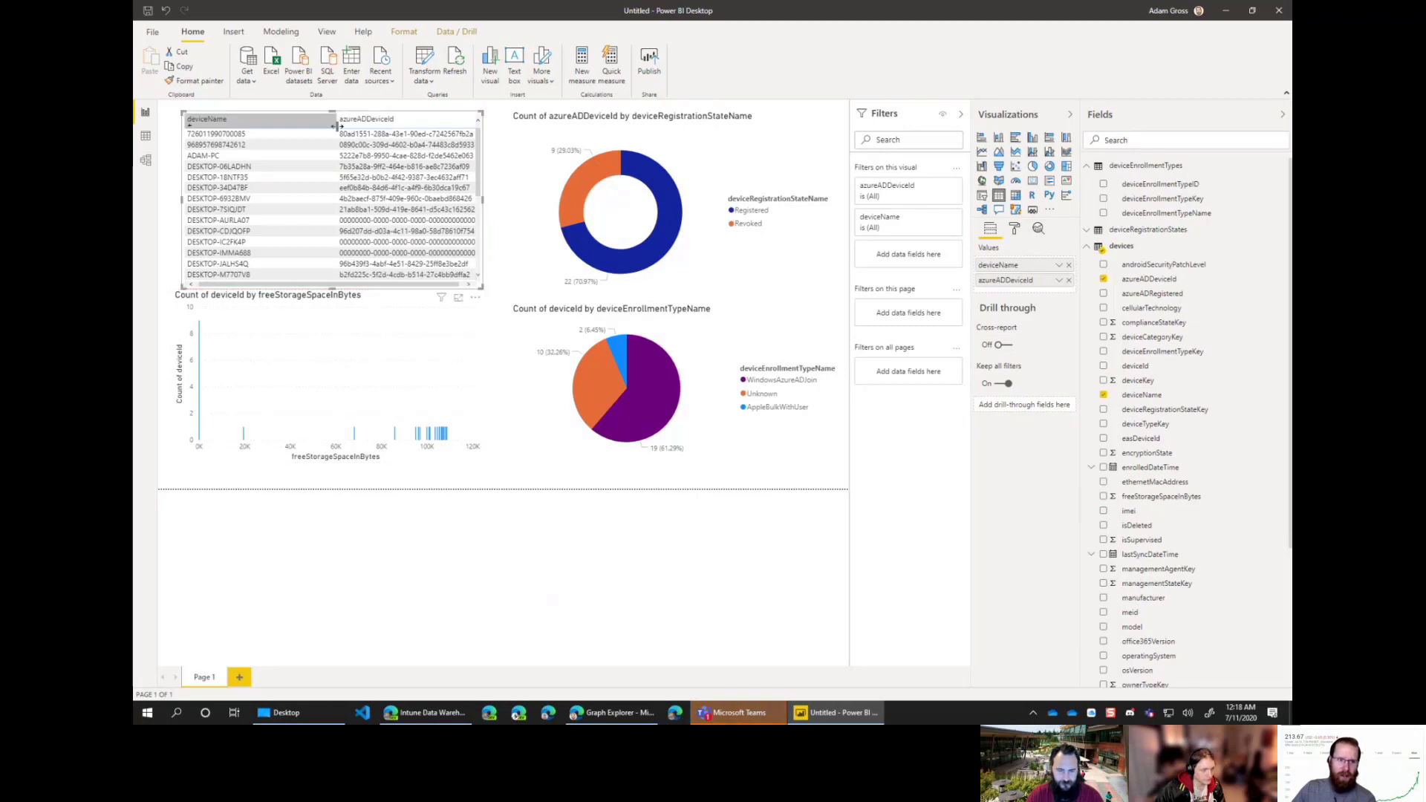
drag(333, 126, 283, 125)
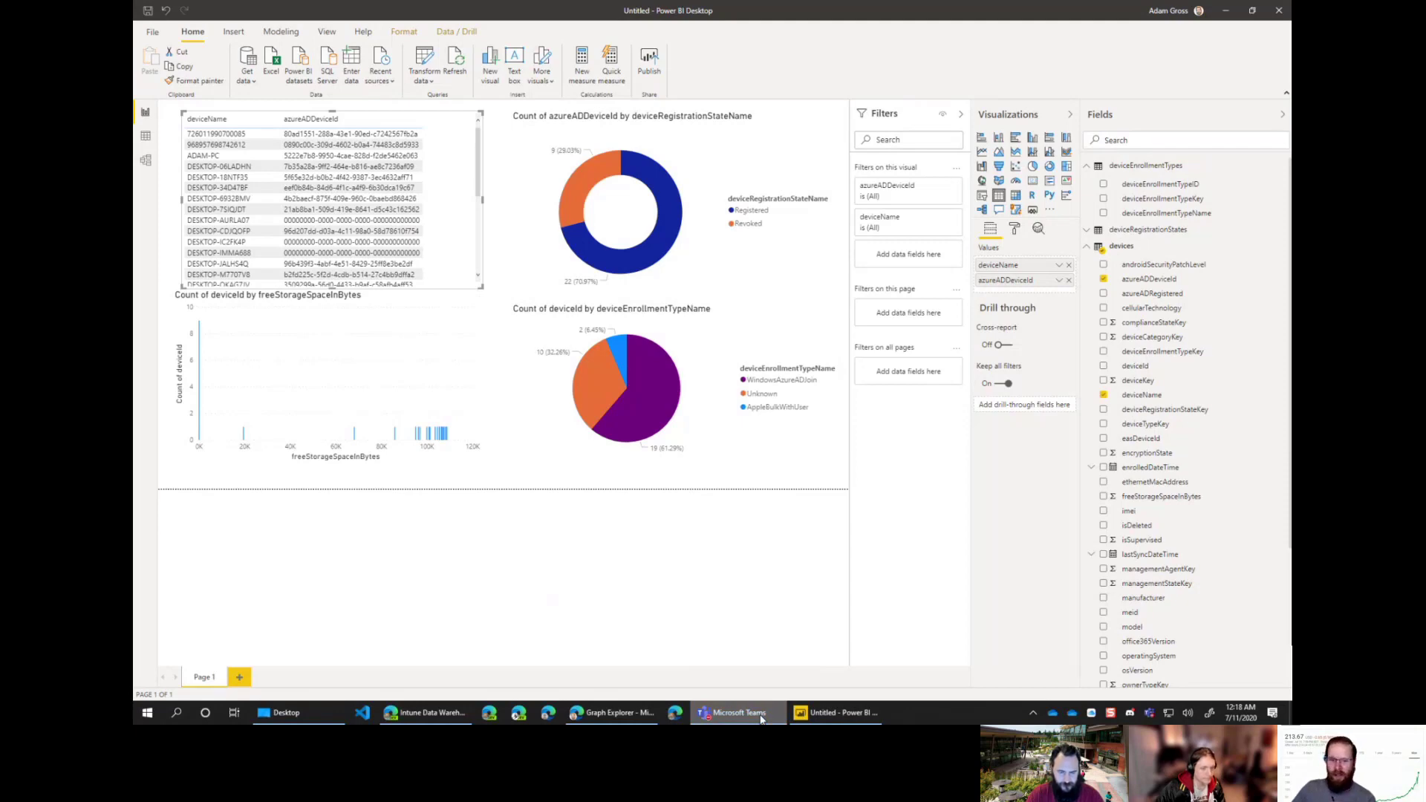
click(681, 596)
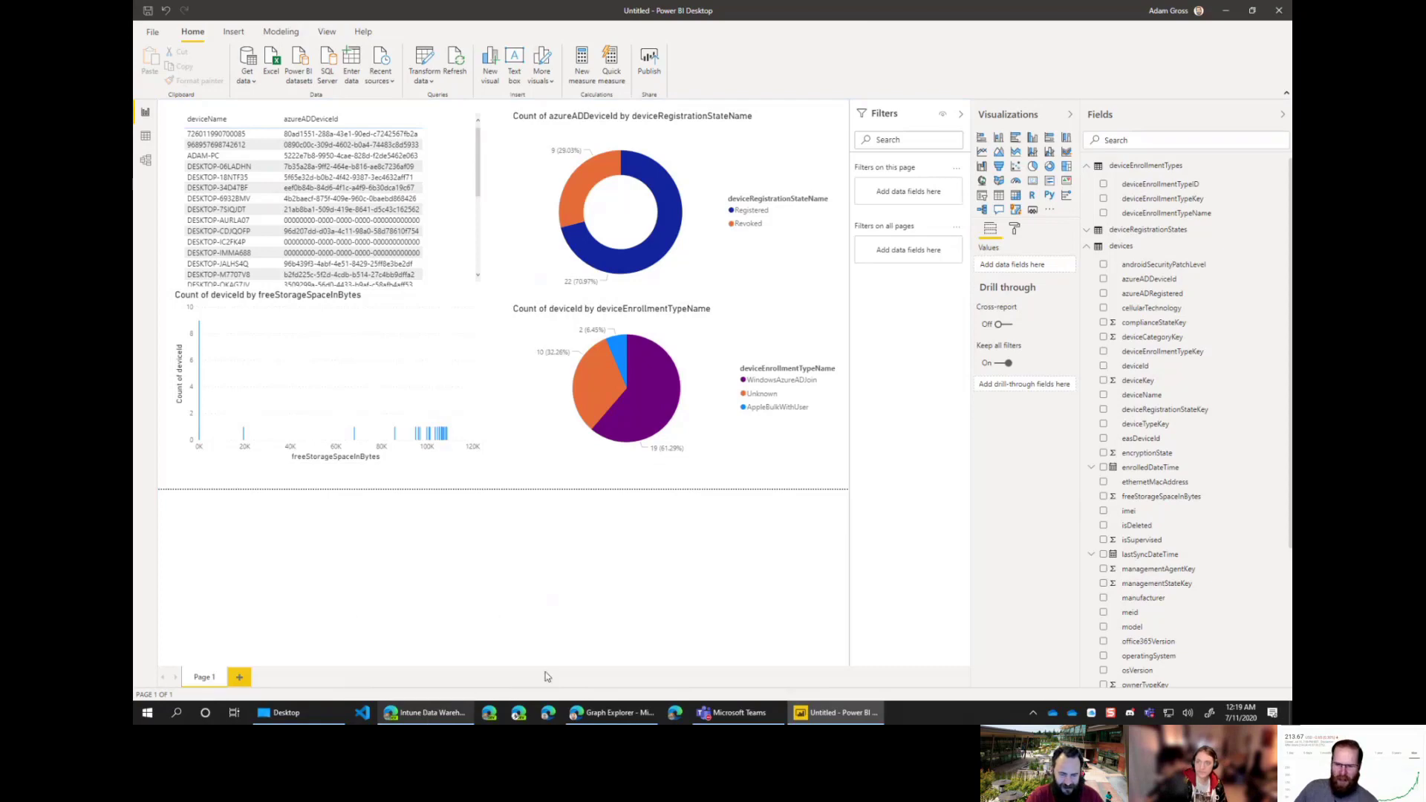
click(726, 333)
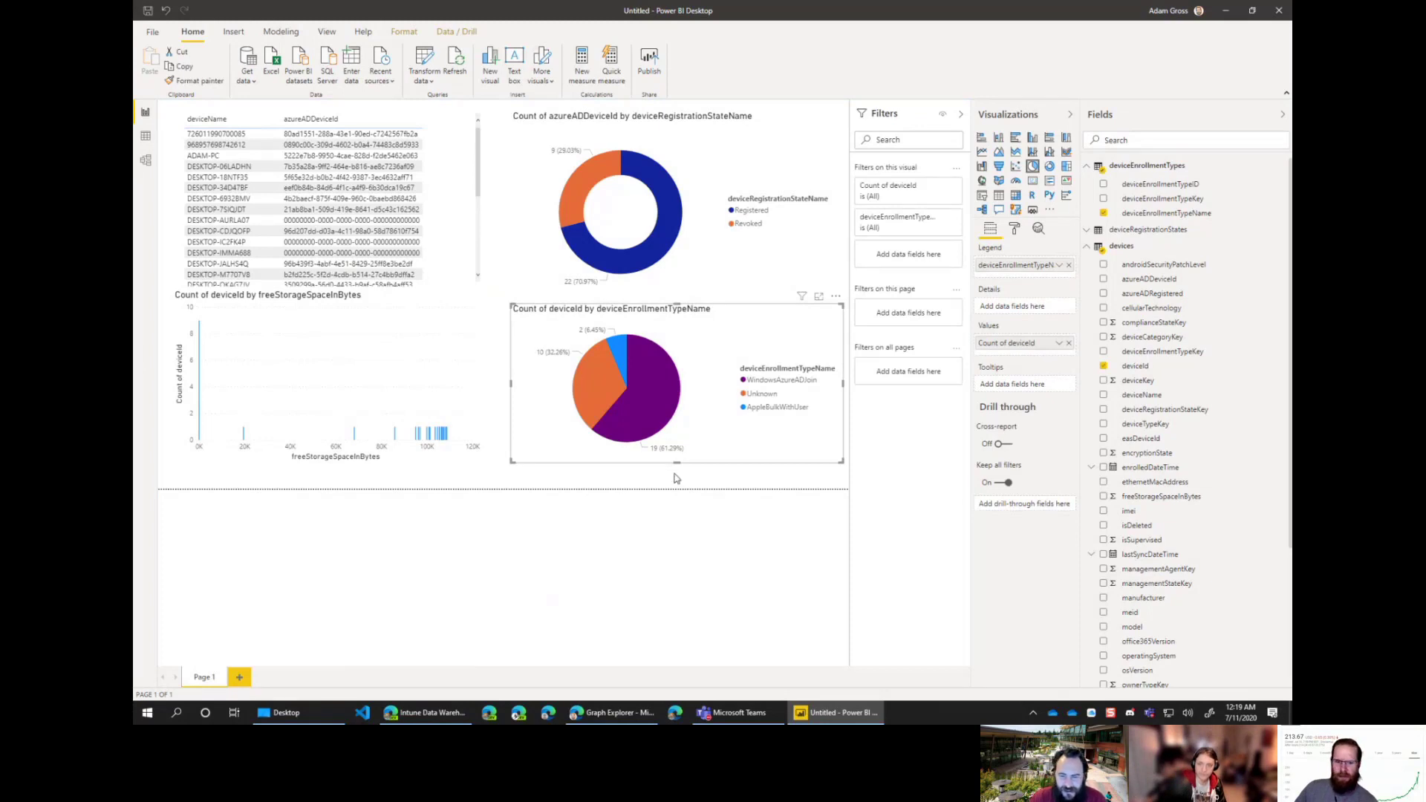
click(583, 620)
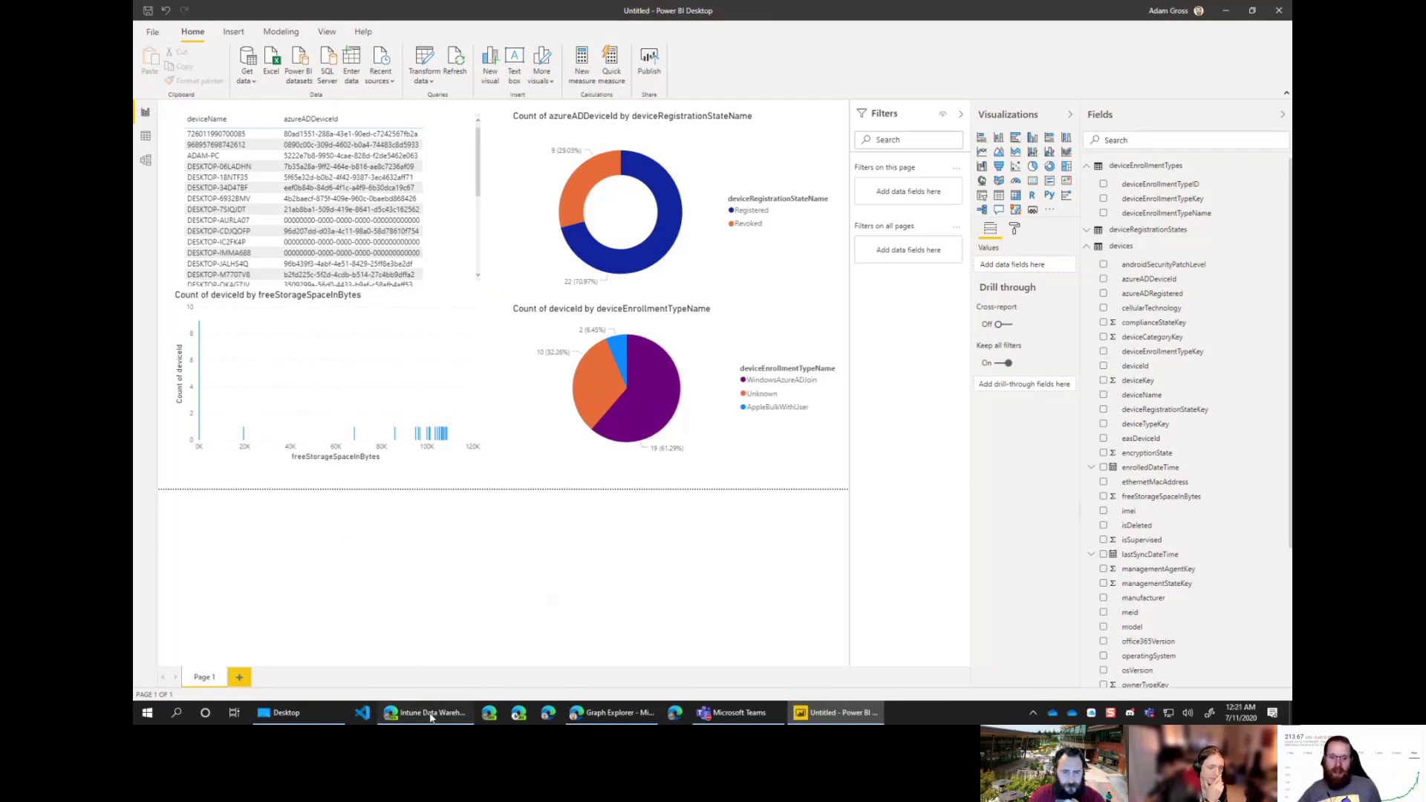
Step: Bring the Endpoint Manager admin center browser window to the front
click(430, 714)
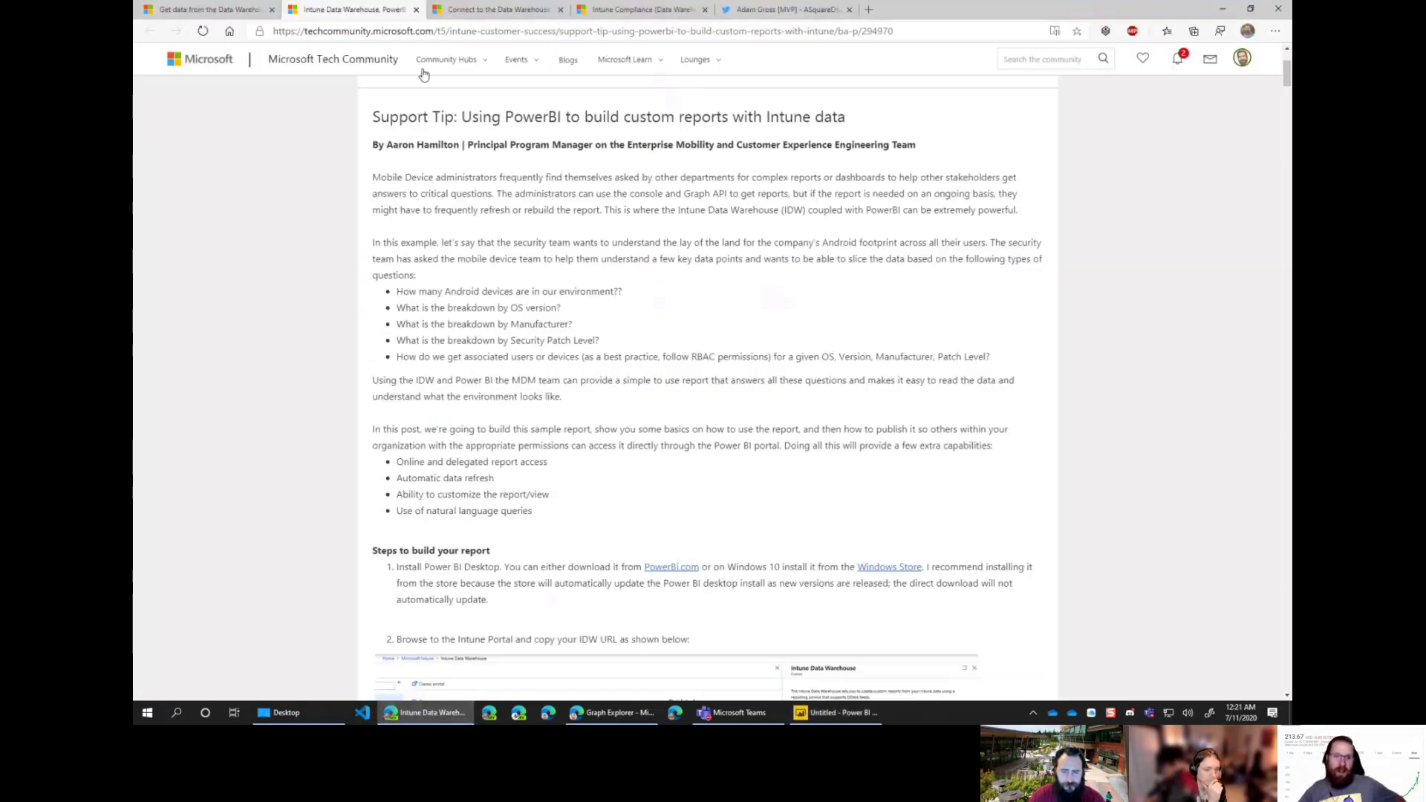
click(604, 714)
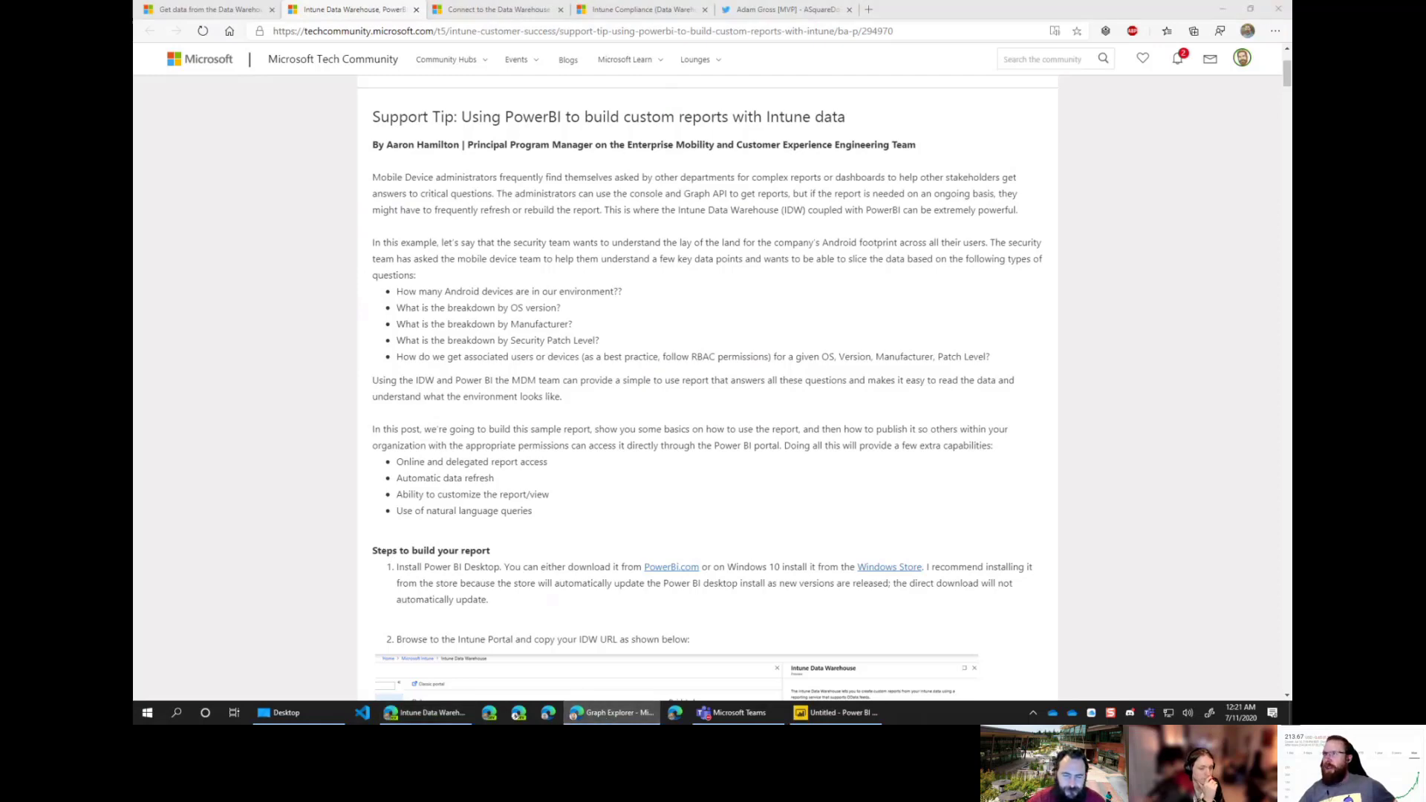
key(super+shift+Left)
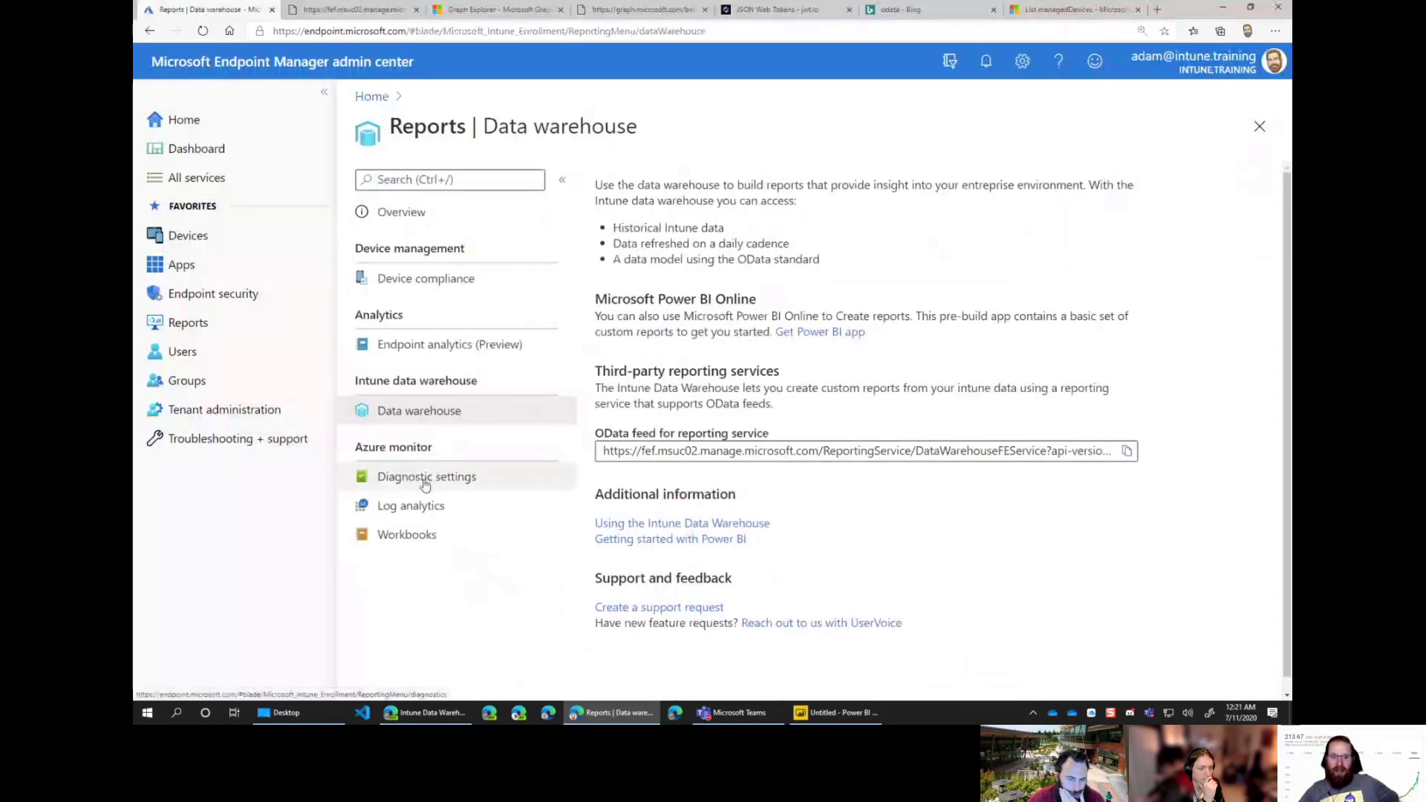
Step: Navigate via Endpoint security and Reports to the Endpoint analytics (Preview) overview
click(213, 301)
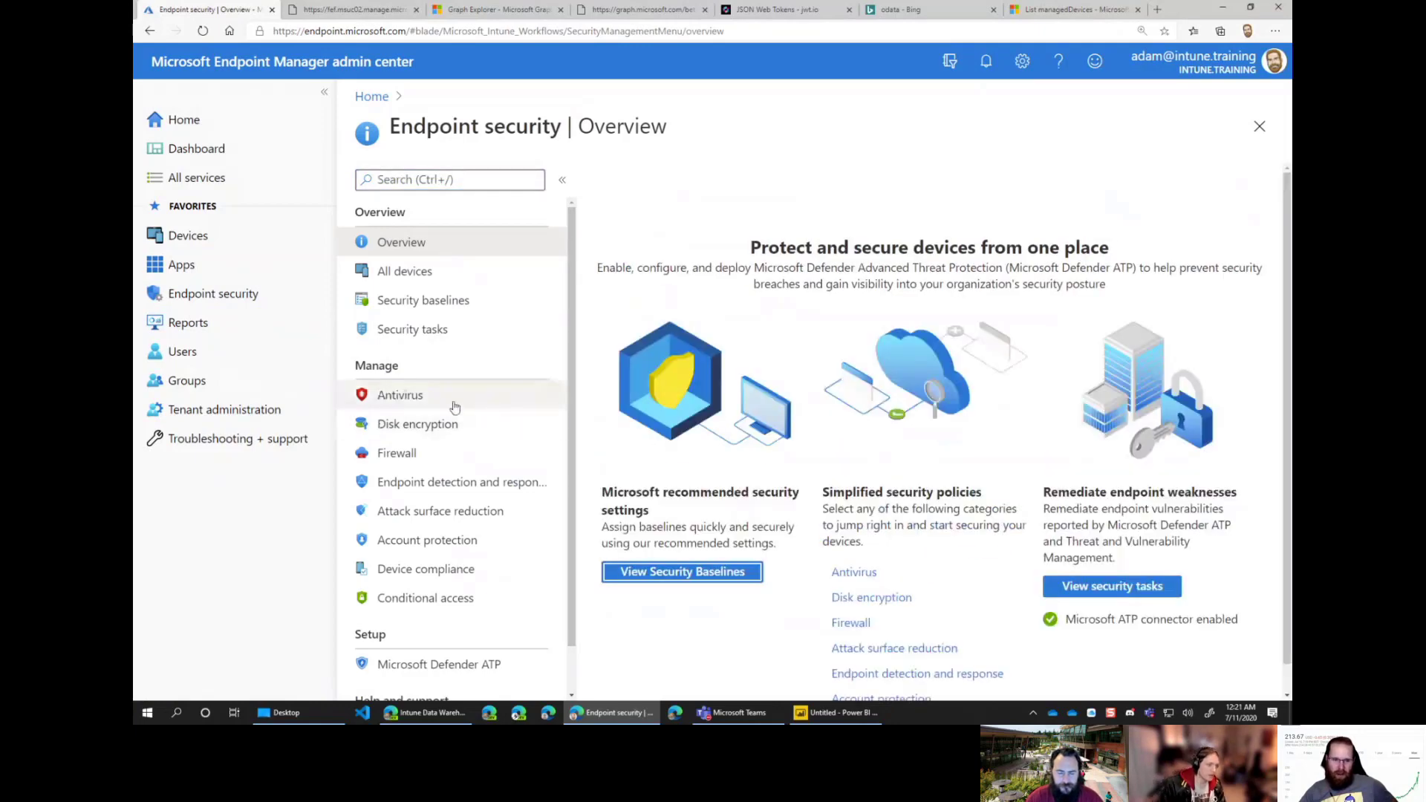
click(182, 329)
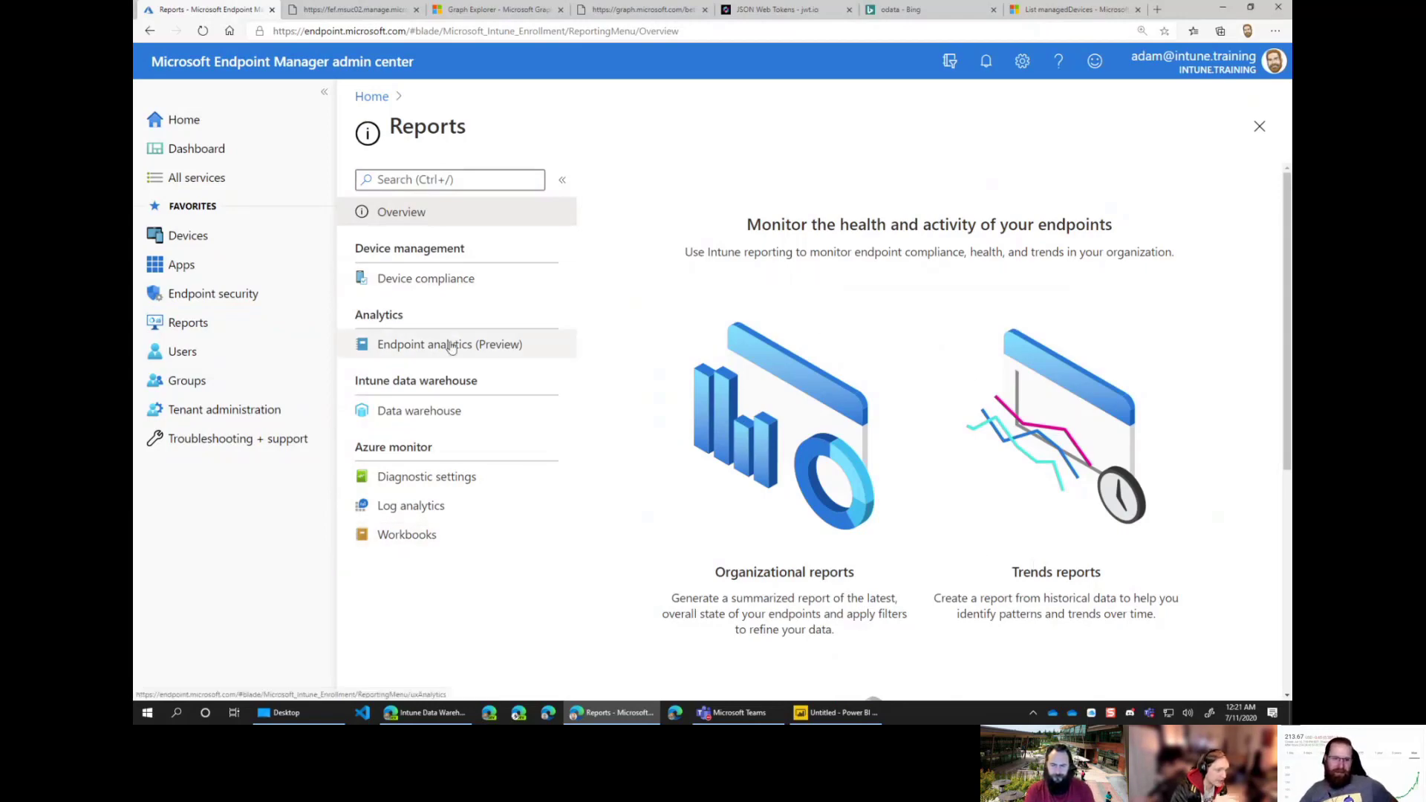
click(529, 349)
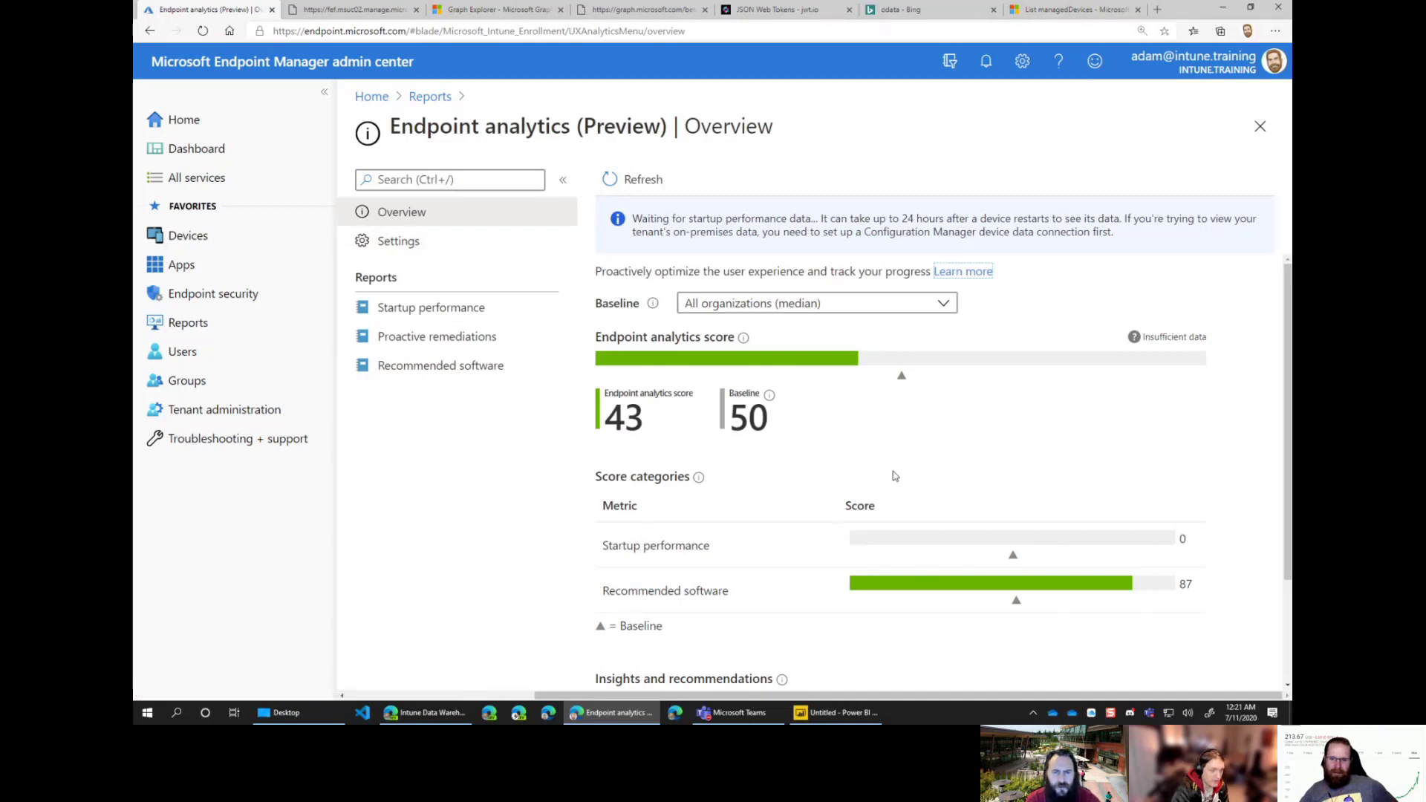
scroll(895, 476, down, 3)
scroll(986, 520, up, 3)
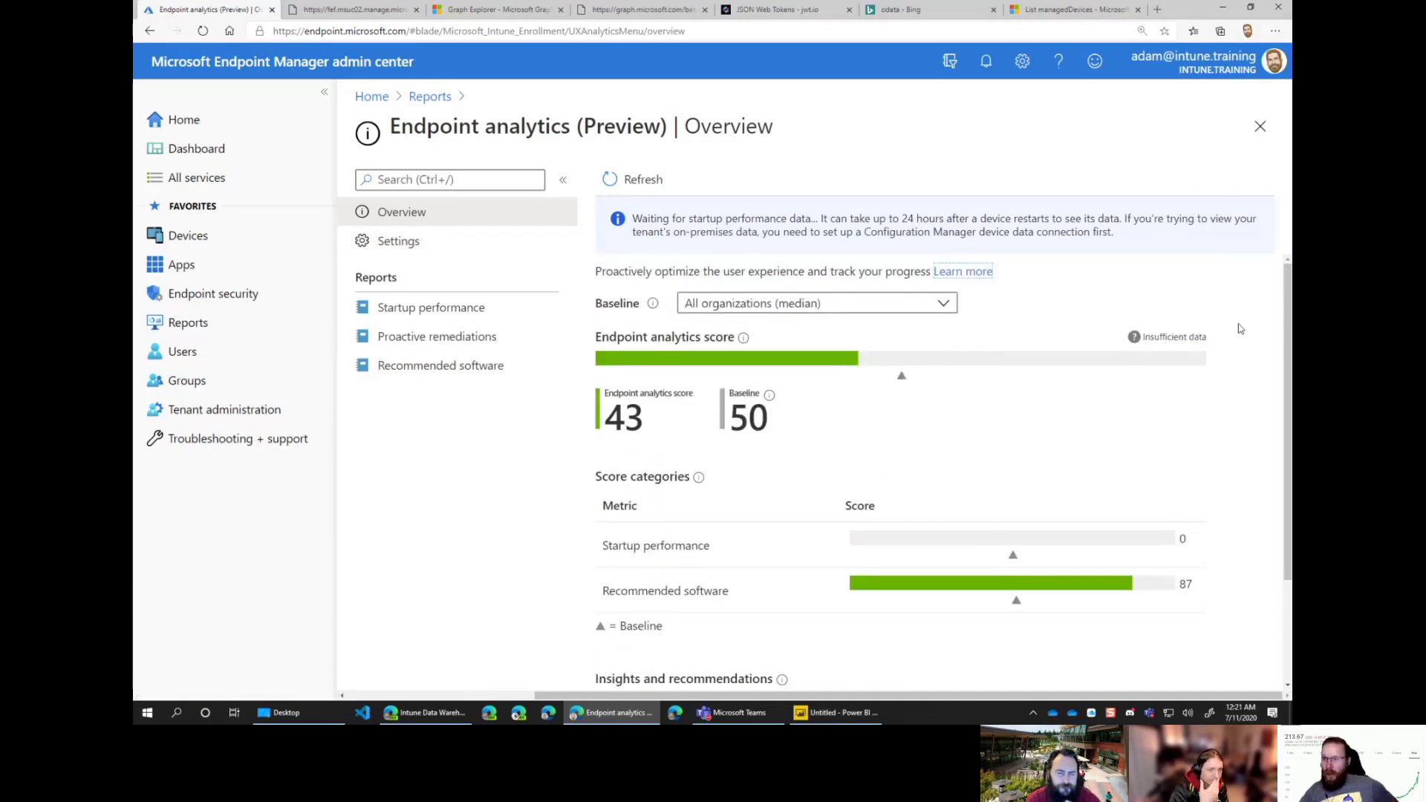
Step: Open the browser developer tools with F12 and widen the panel
key(F12)
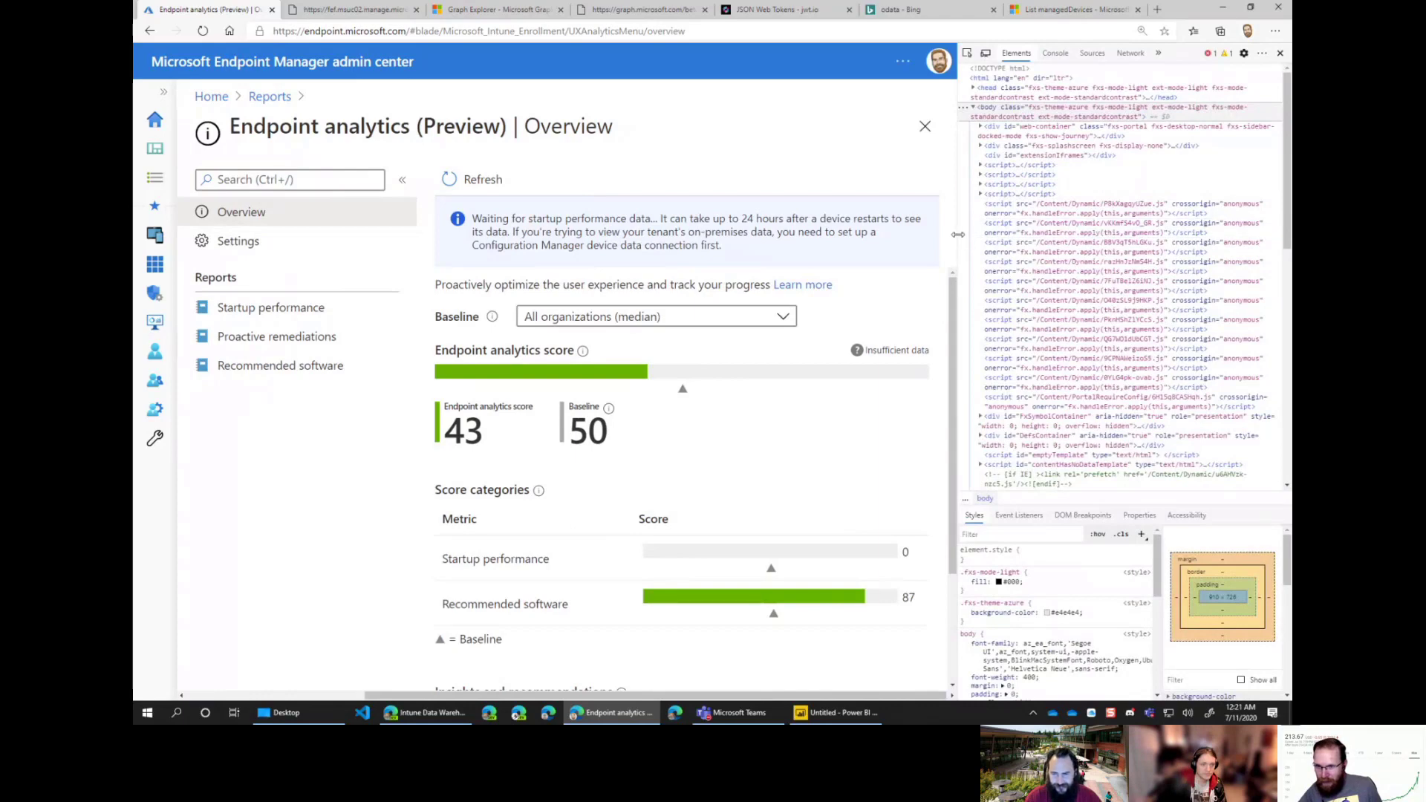
drag(960, 239, 940, 254)
scroll(940, 254, down, 5)
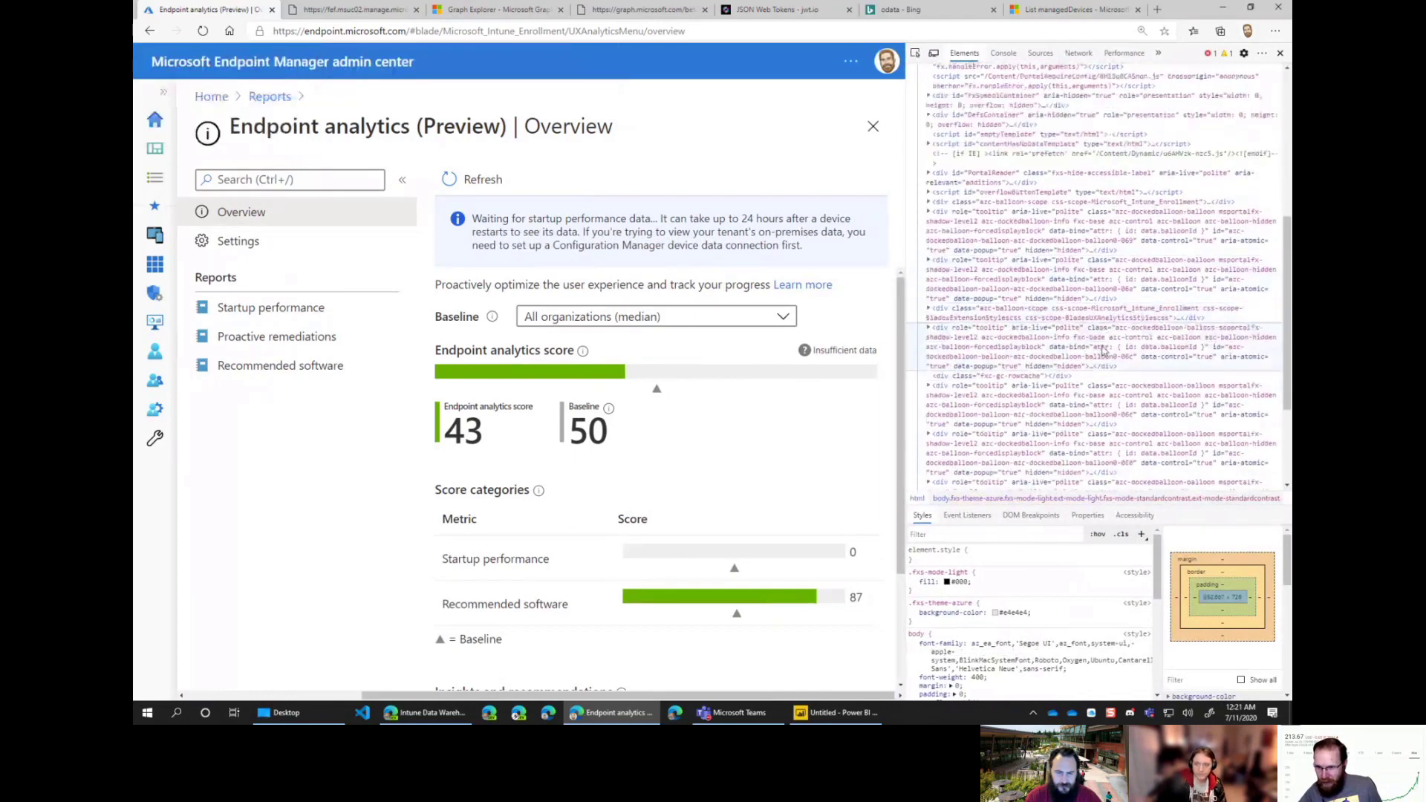
scroll(853, 384, down, 1)
scroll(1070, 392, down, 2)
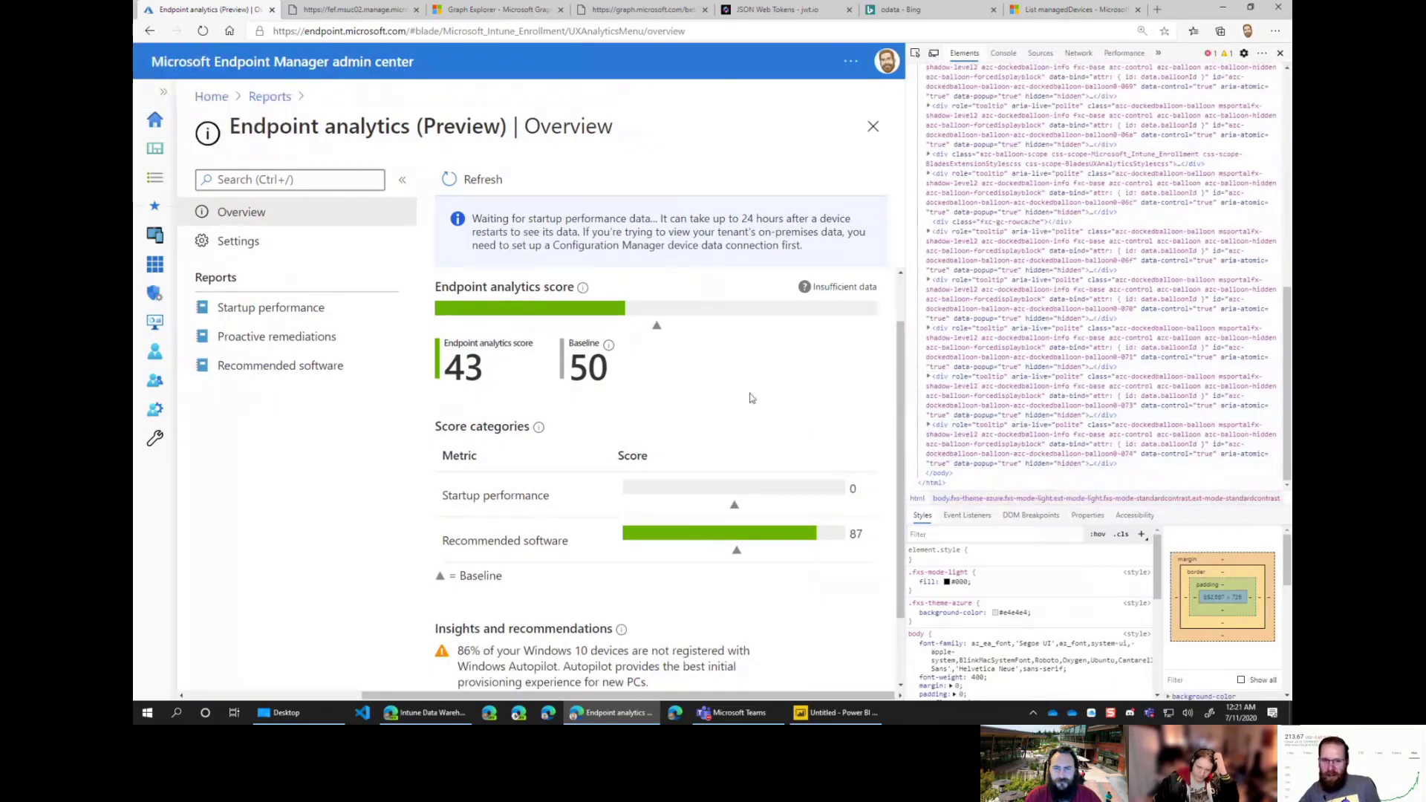
Step: Inspect the Baseline score chart's svg markup, then show the Network request log
click(915, 53)
click(692, 375)
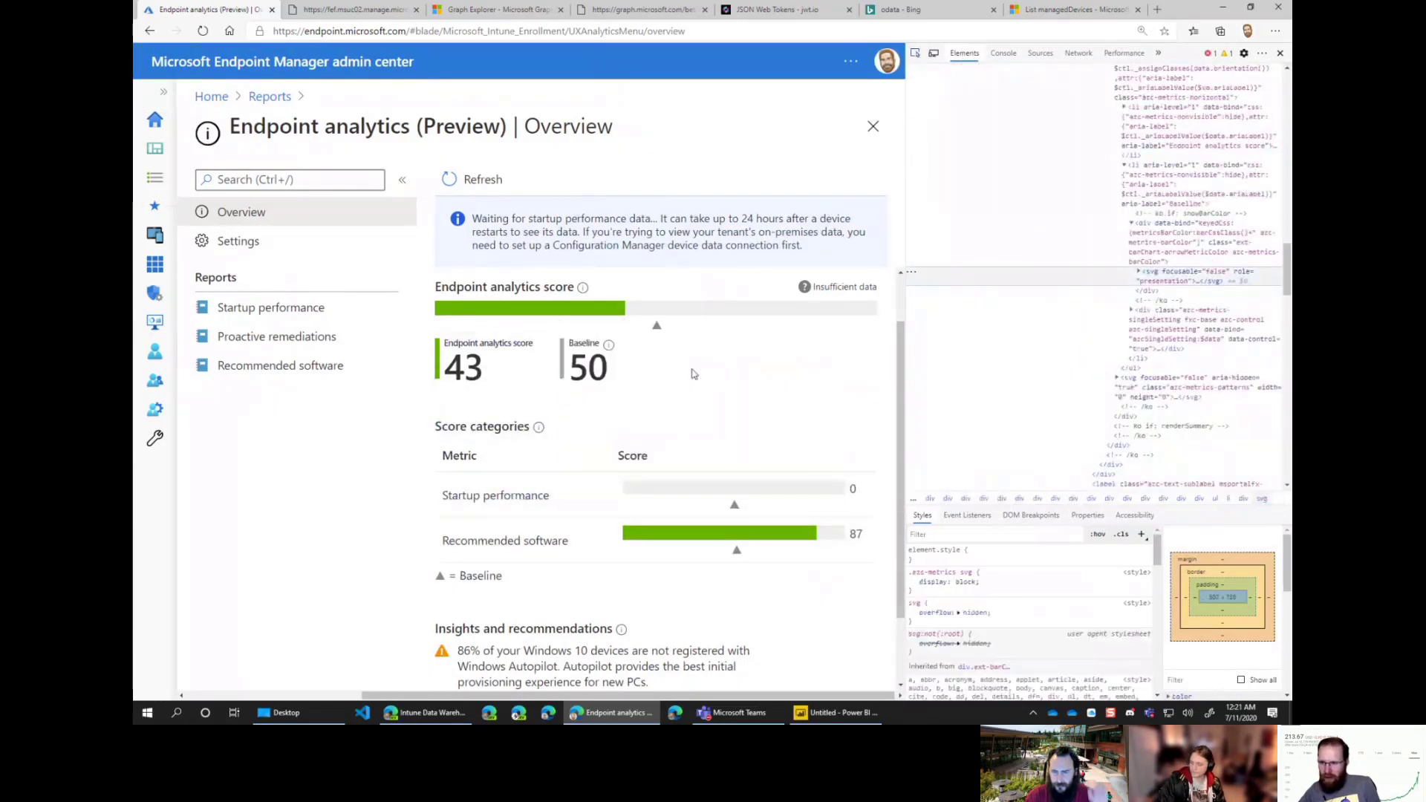
click(1137, 272)
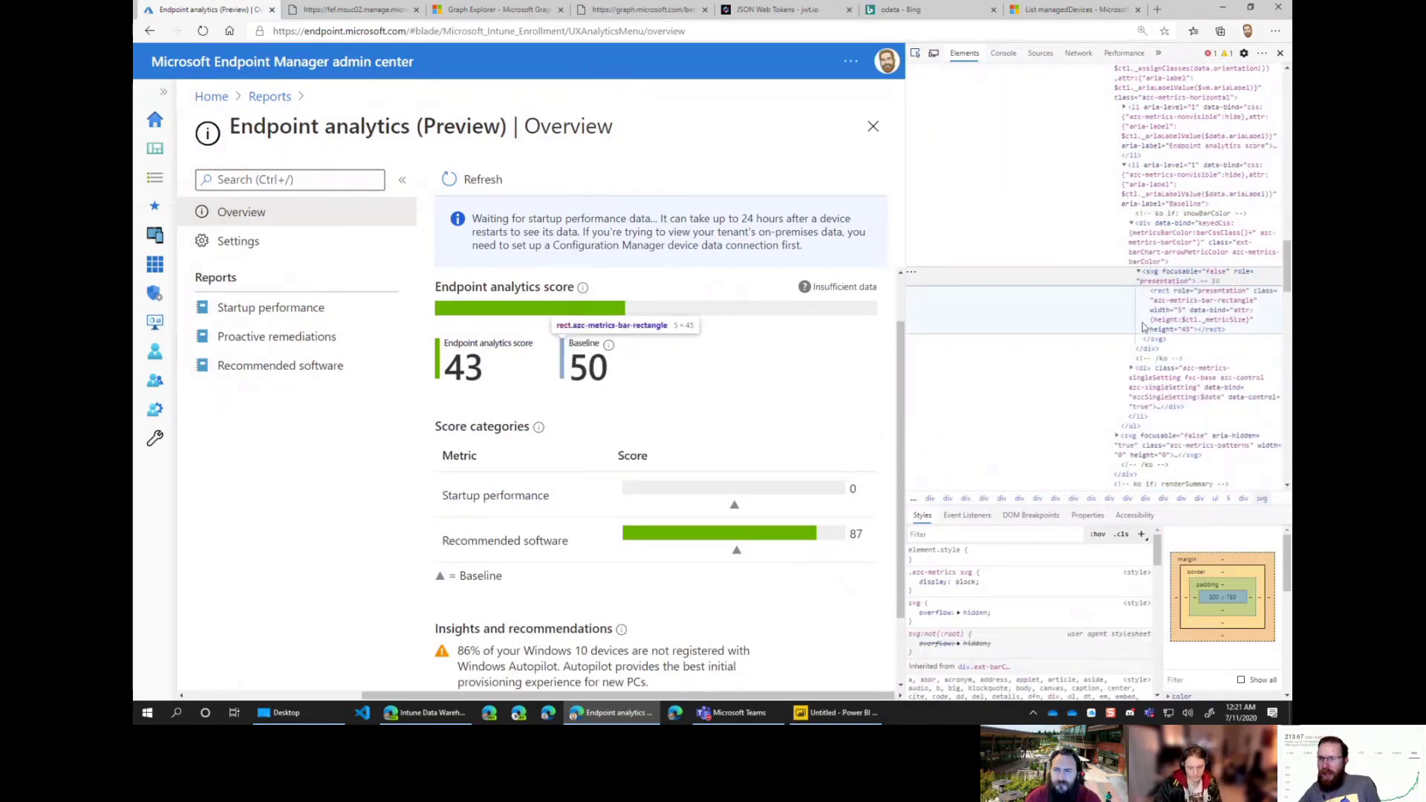
scroll(1037, 318, up, 3)
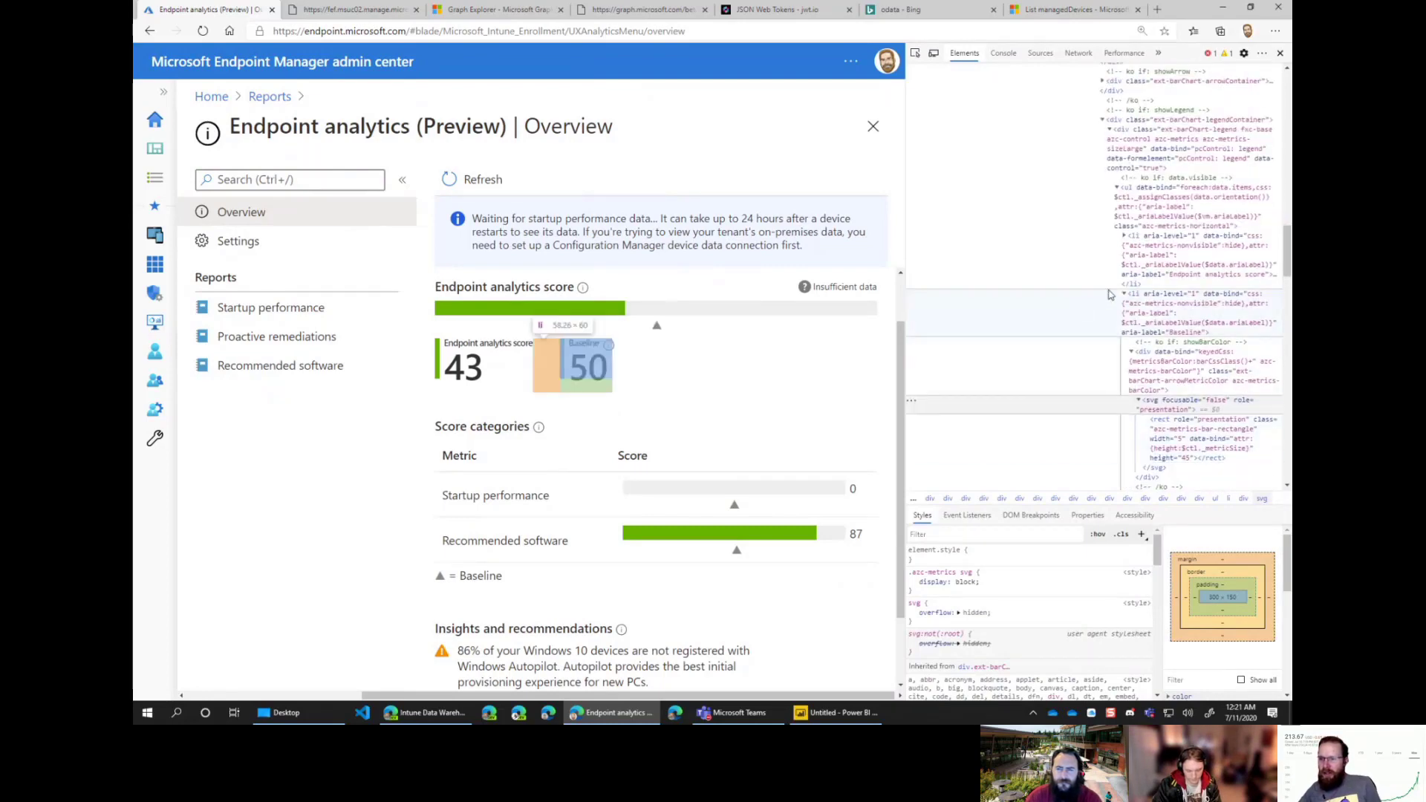
scroll(1129, 260, up, 3)
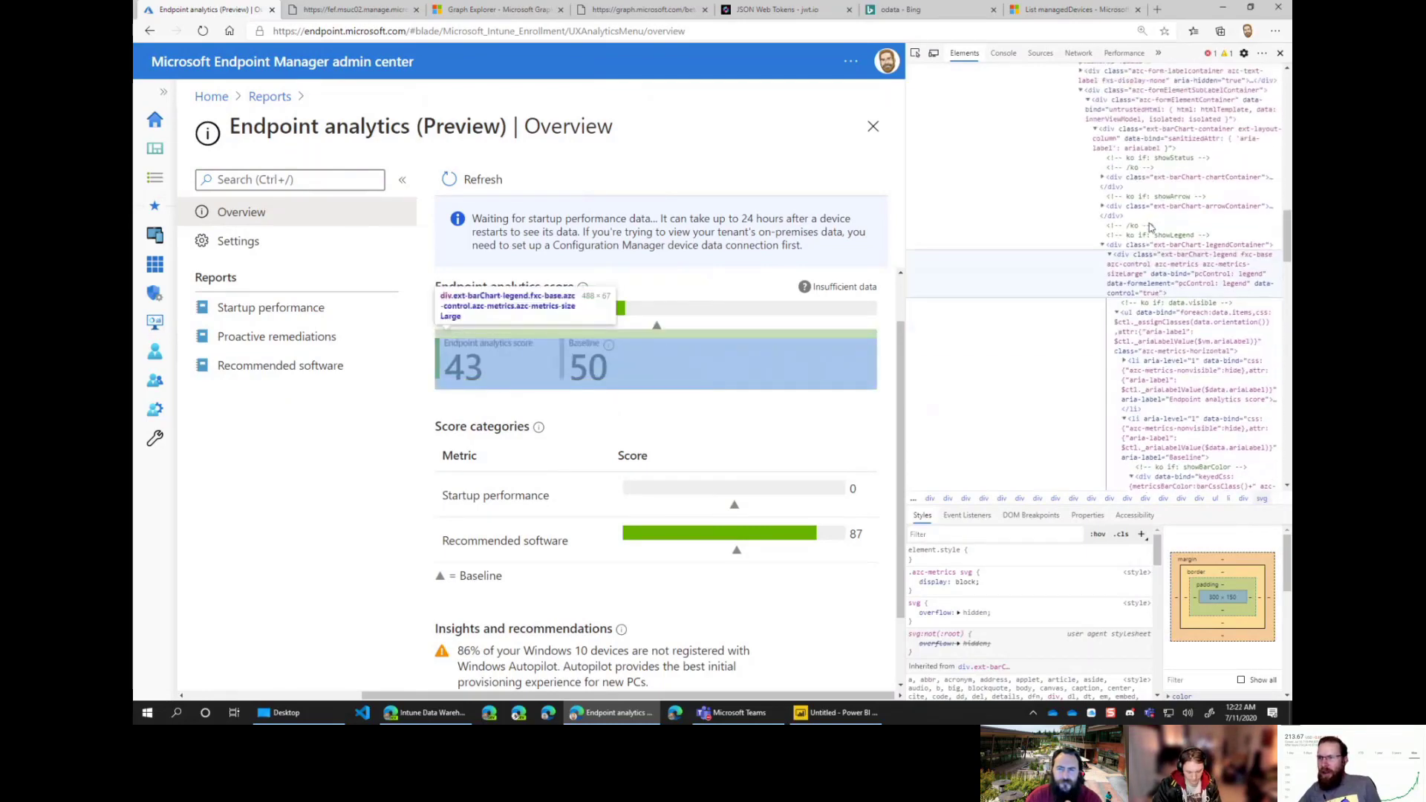
scroll(1150, 226, up, 2)
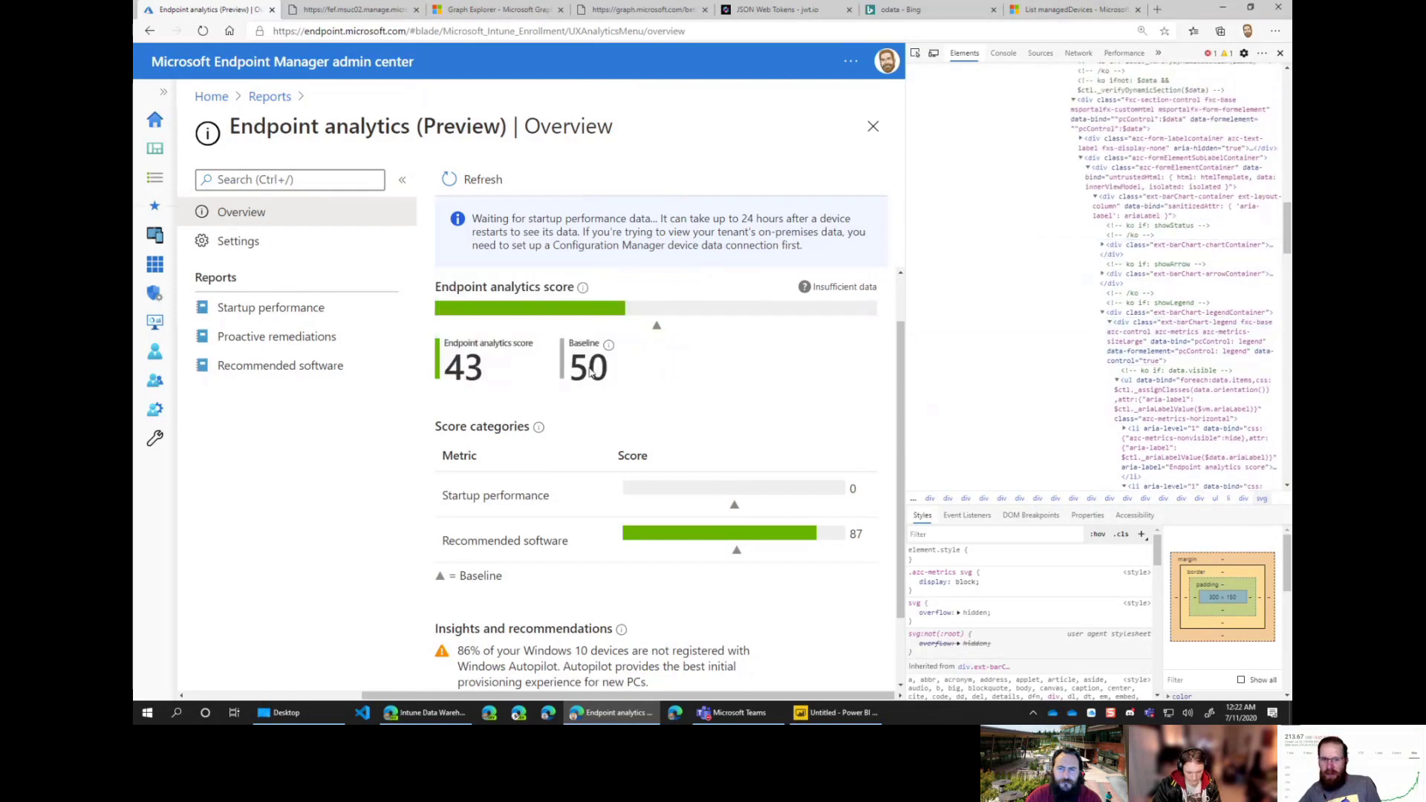
scroll(1175, 246, up, 9)
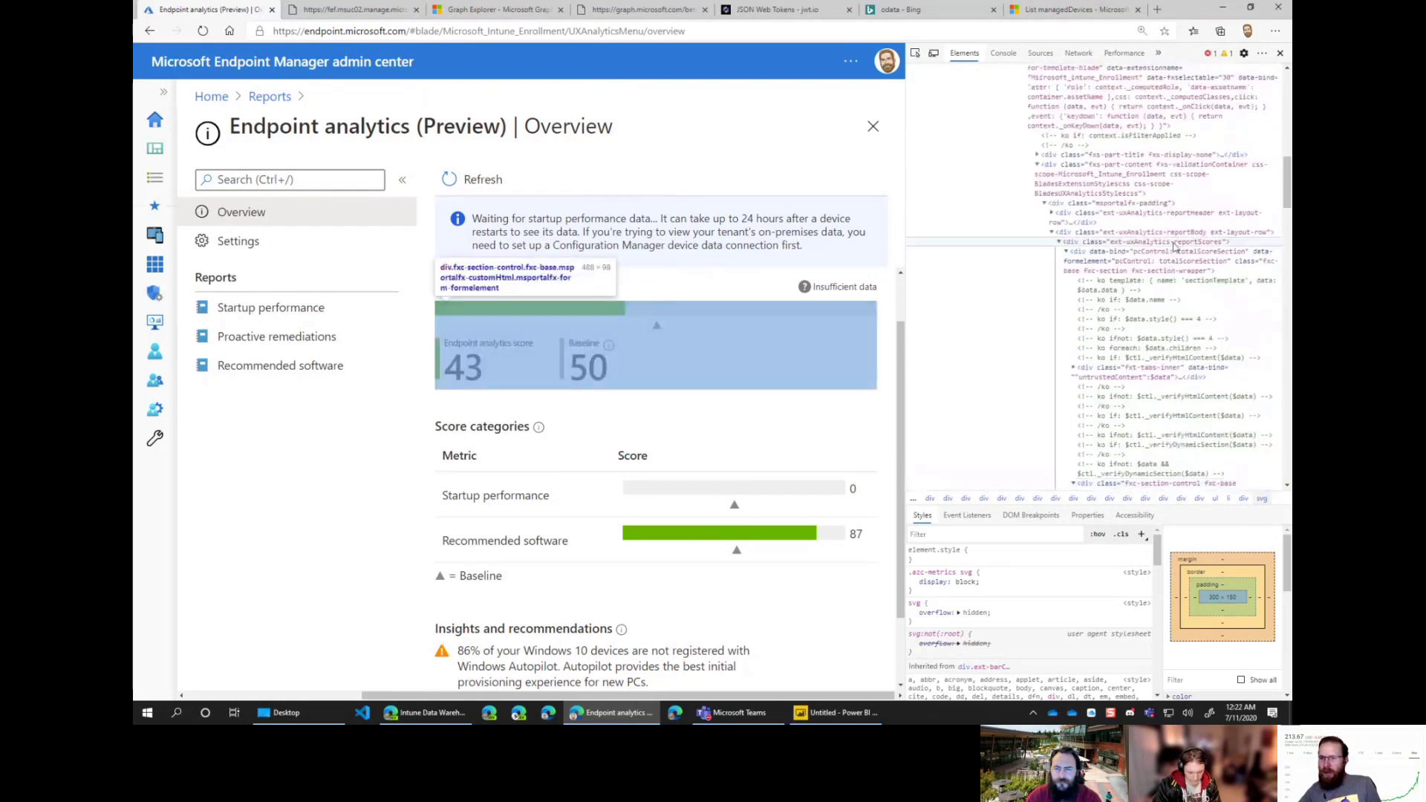
scroll(1148, 316, up, 2)
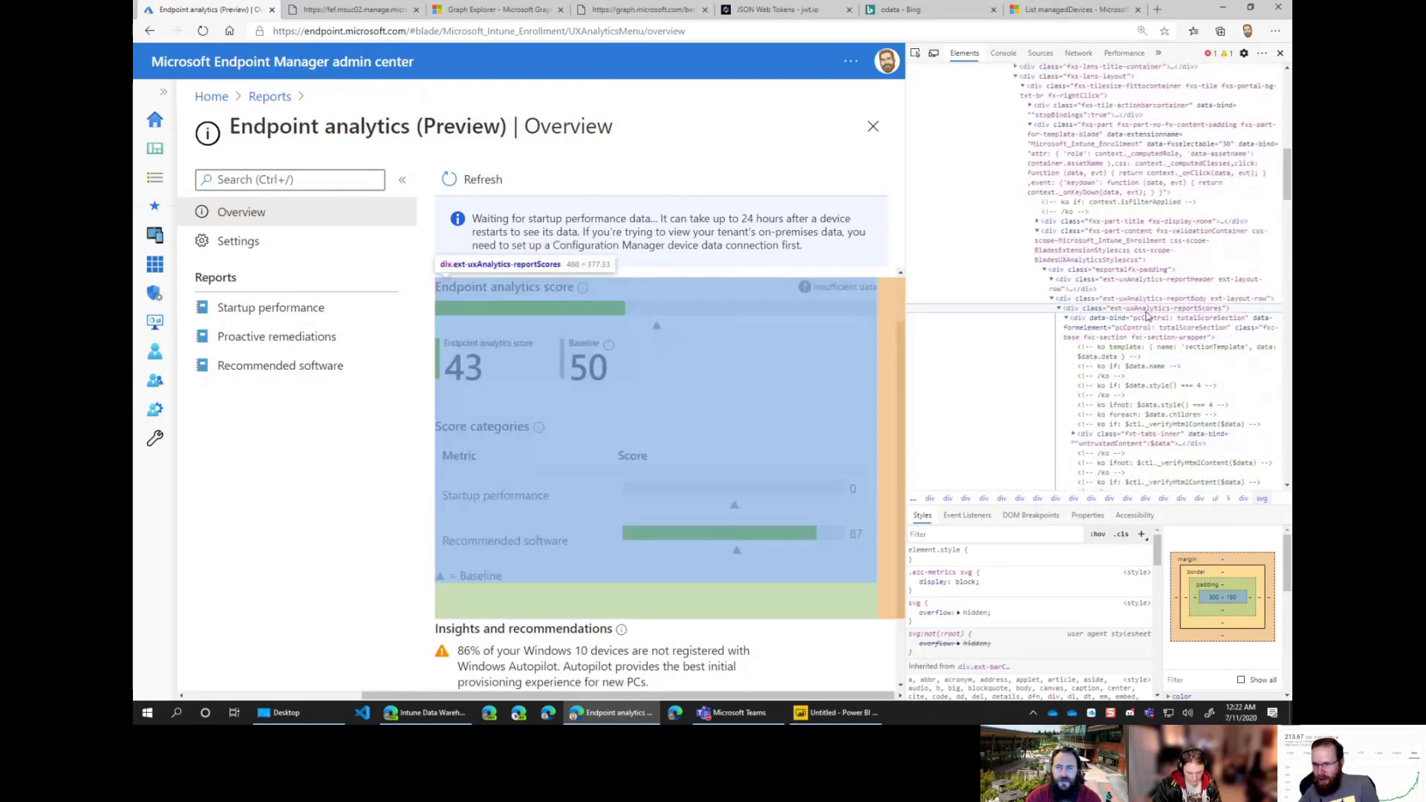
scroll(1147, 315, up, 5)
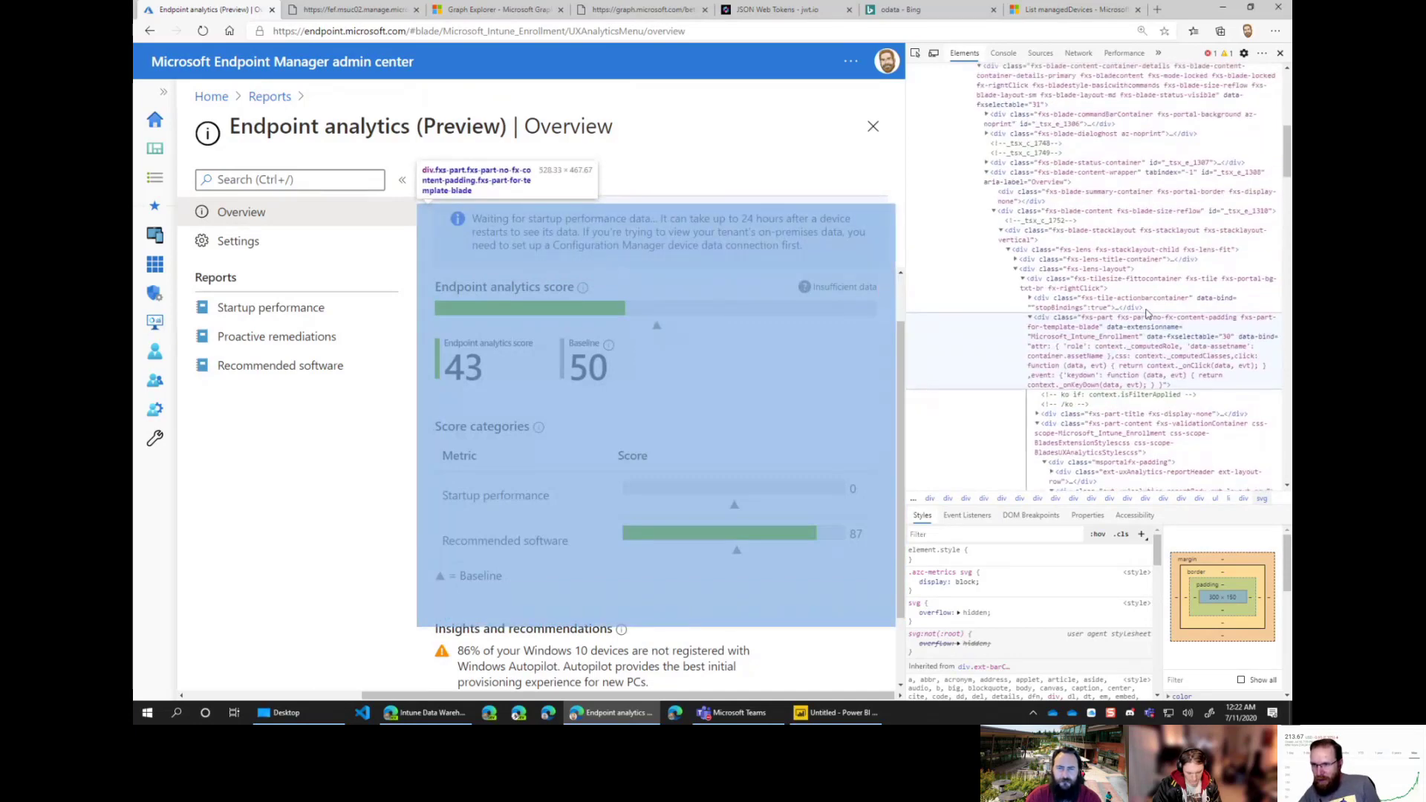
click(1078, 52)
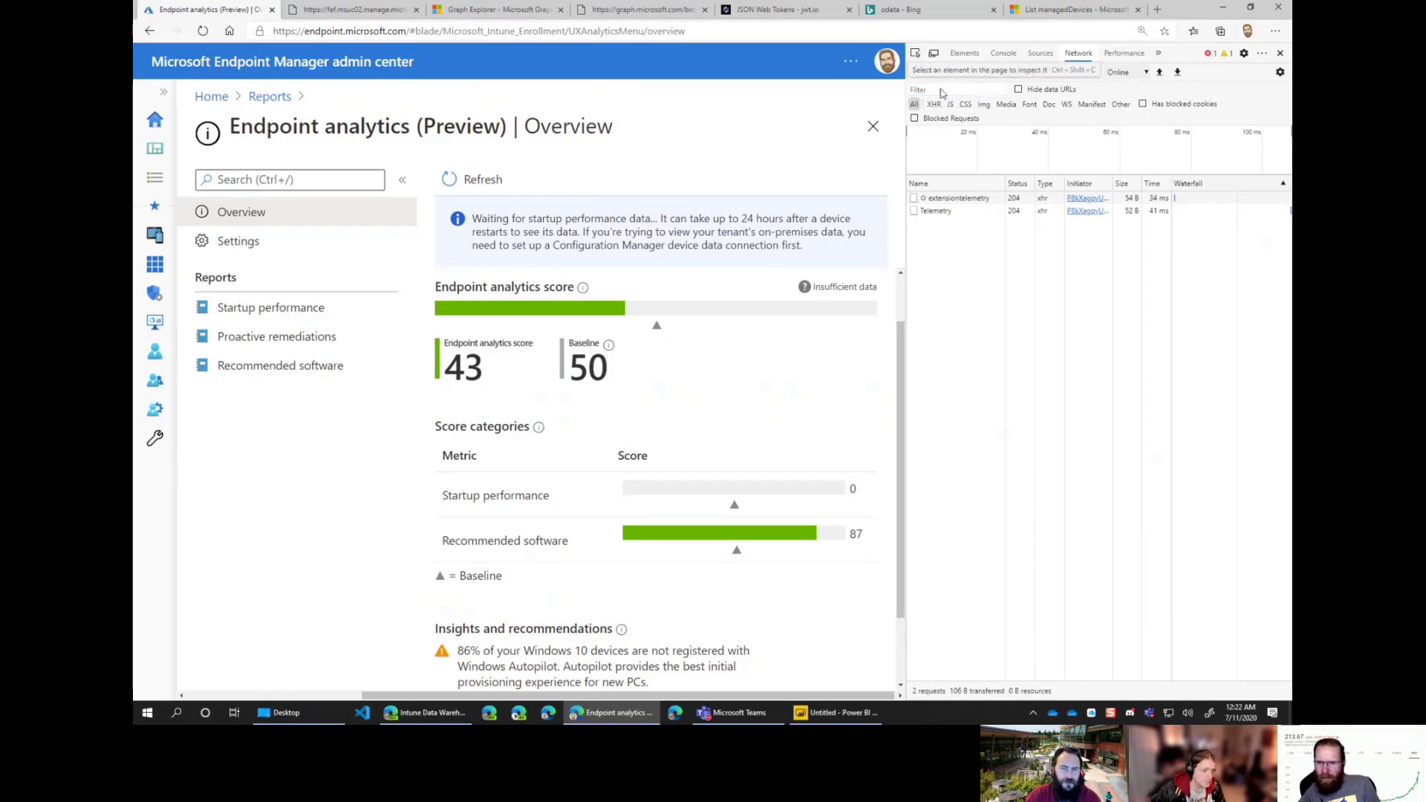
Step: Open the Startup performance report and copy the userExperienceAnalytics request's link address
click(245, 310)
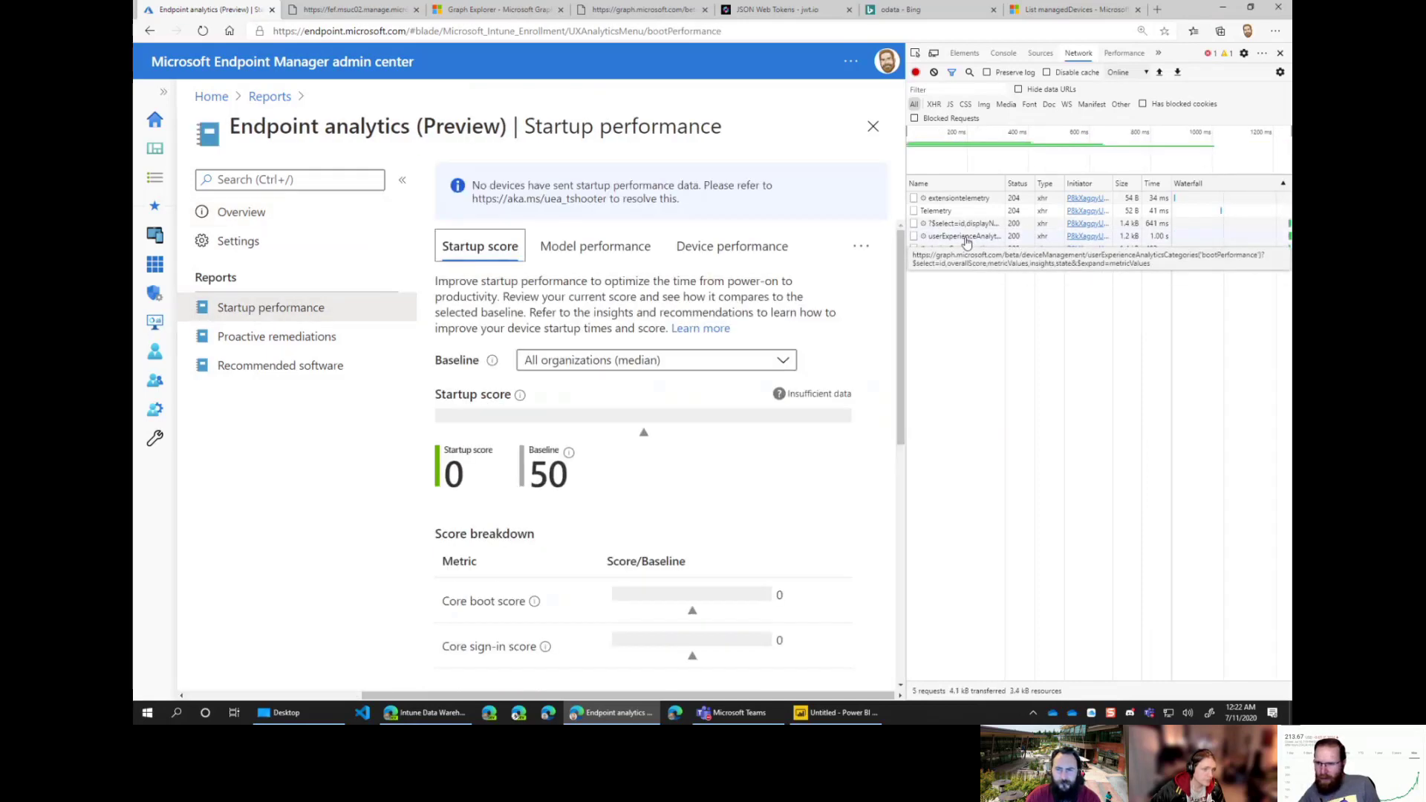
click(966, 236)
right_click(960, 238)
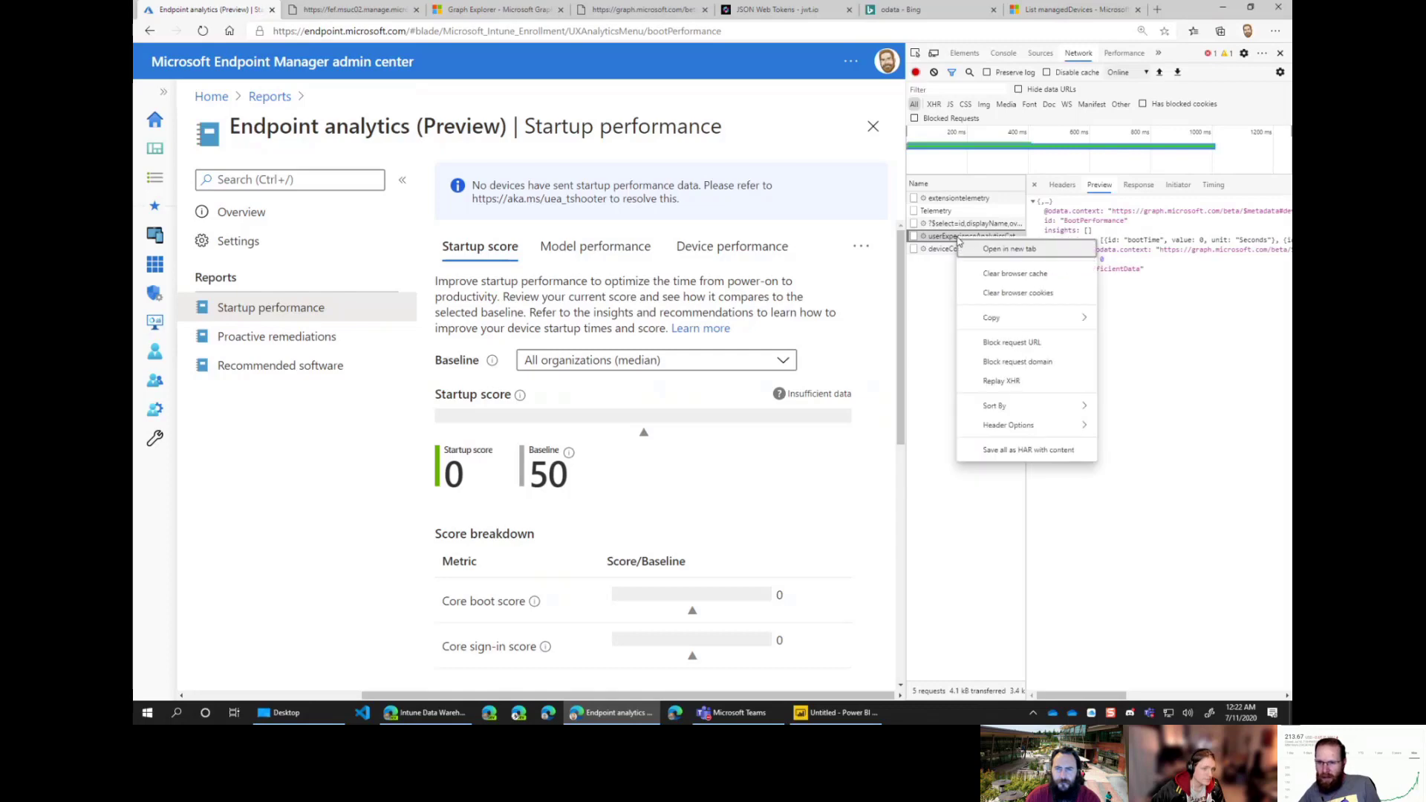
mouse_move(1047, 318)
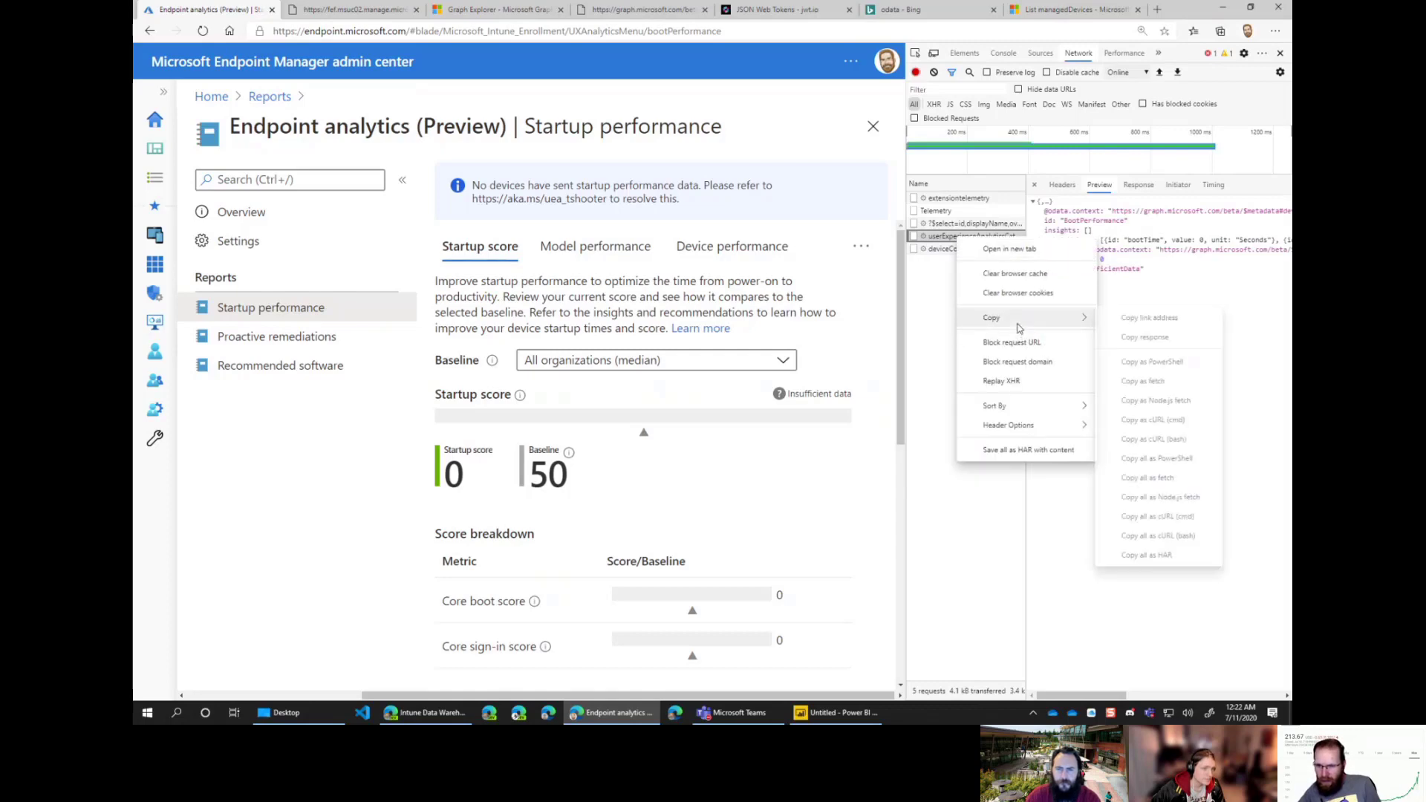
click(1152, 320)
Step: Load the copied Graph request URL in a new tab, which returns an InvalidAuthenticationToken error
key(ctrl+t)
key(ctrl+v)
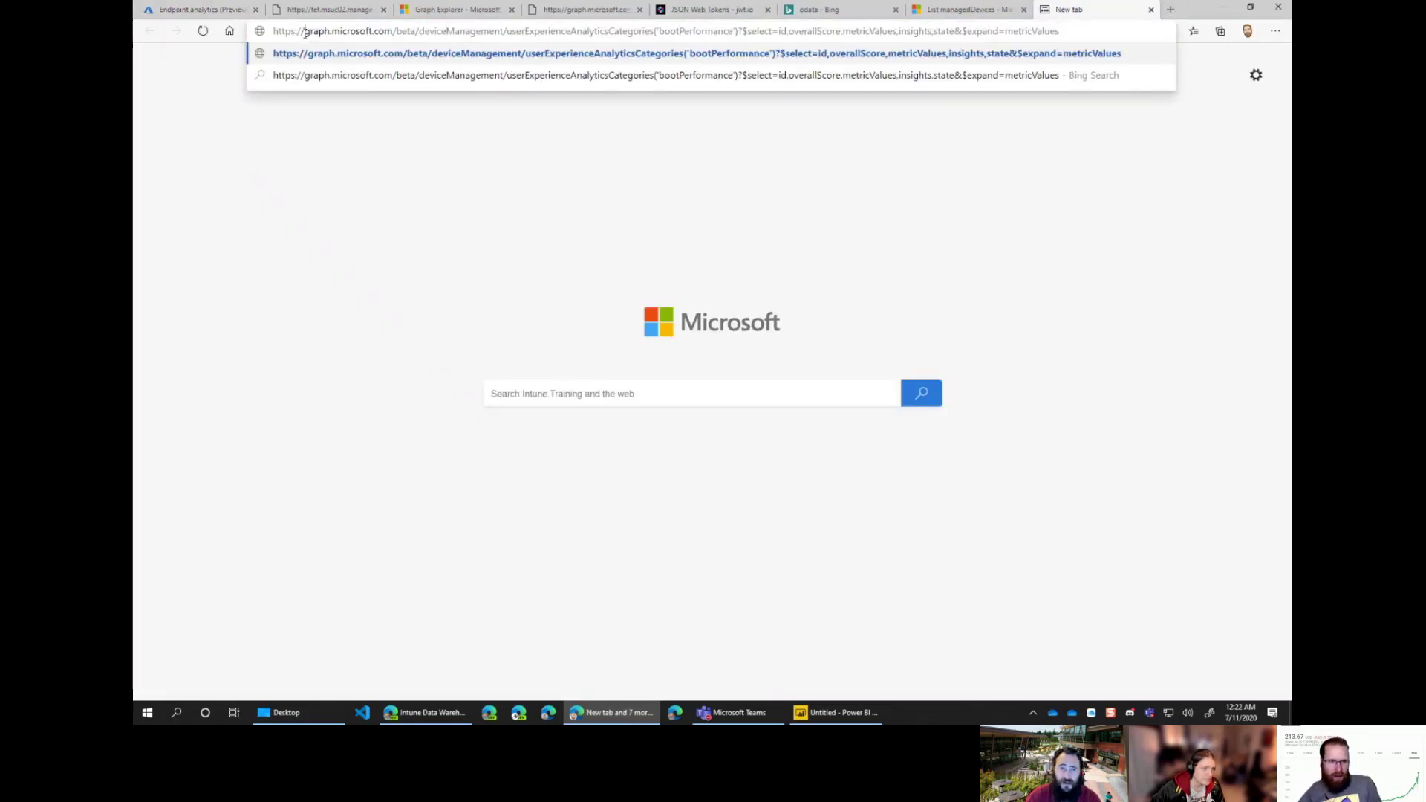
drag(303, 34, 1089, 39)
key(Return)
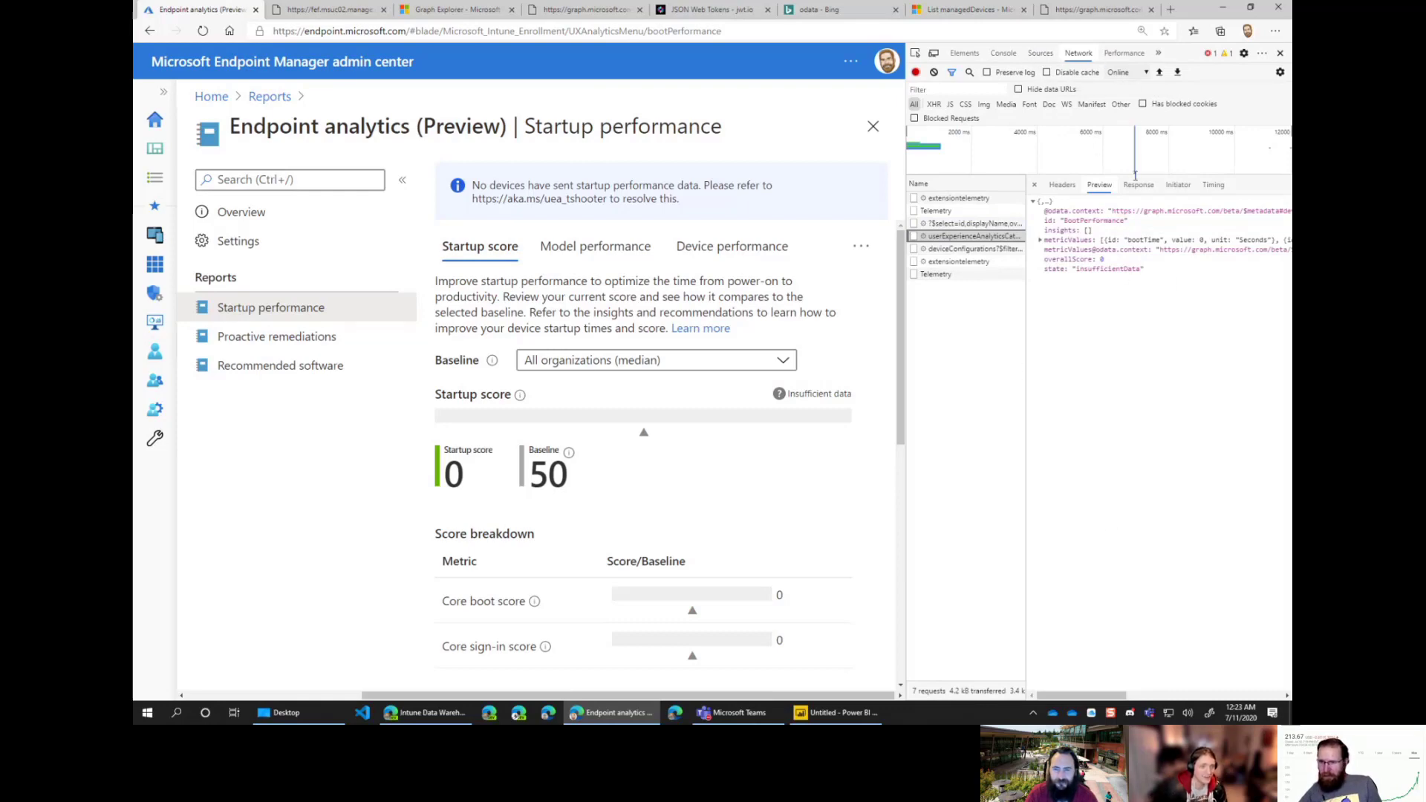
Step: Filter the network request list and view the userExperienceAnalytics request's raw response in wider developer tools
click(1134, 148)
click(1136, 191)
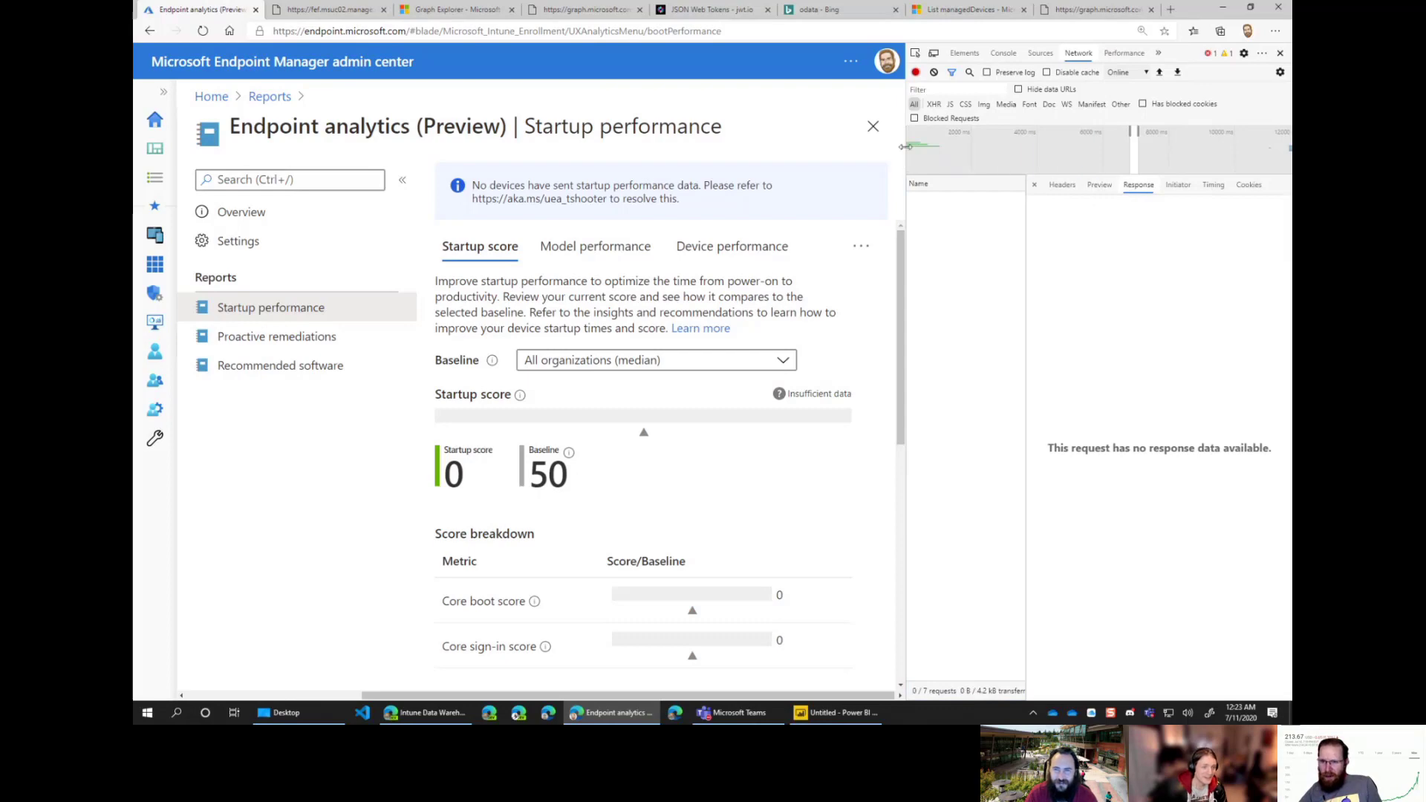
drag(905, 146, 925, 147)
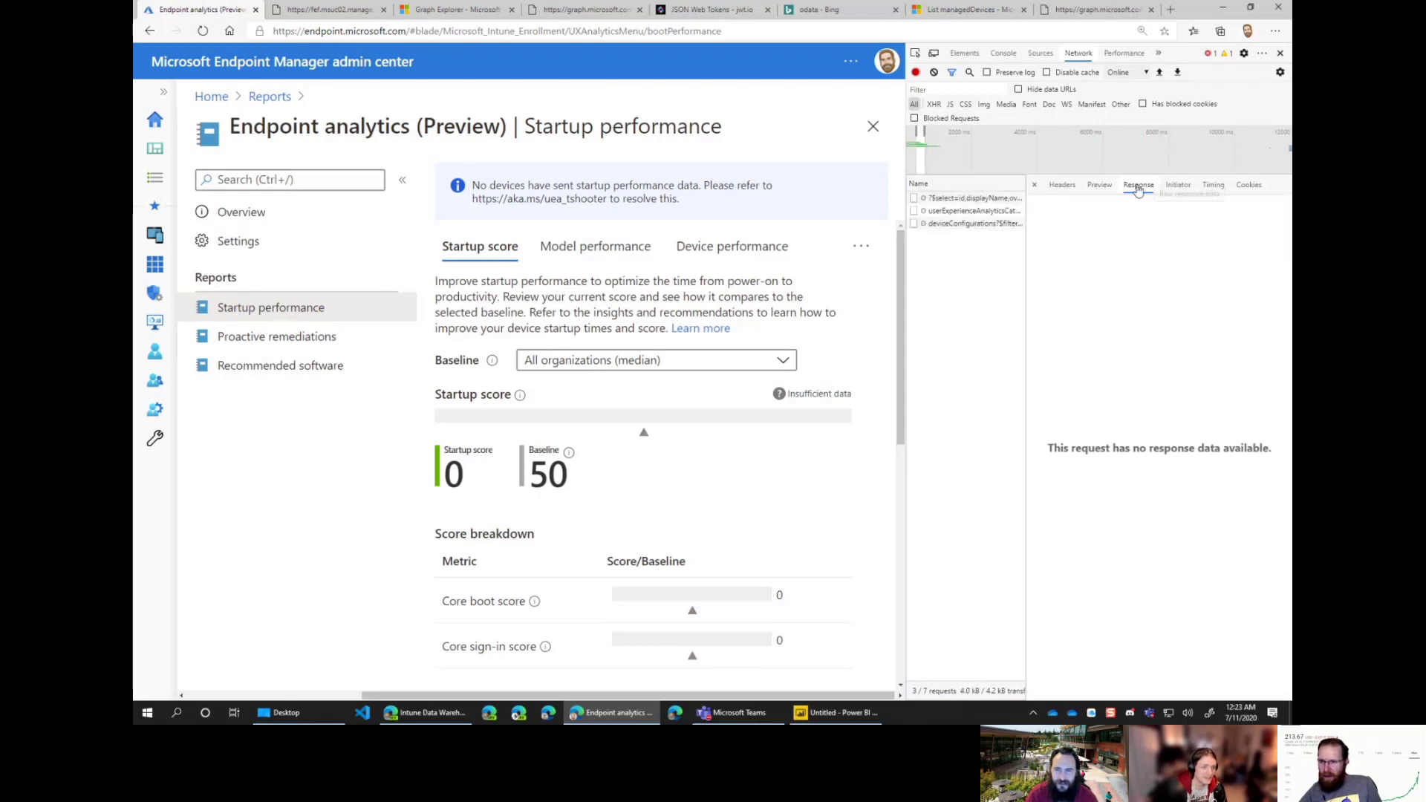
click(941, 210)
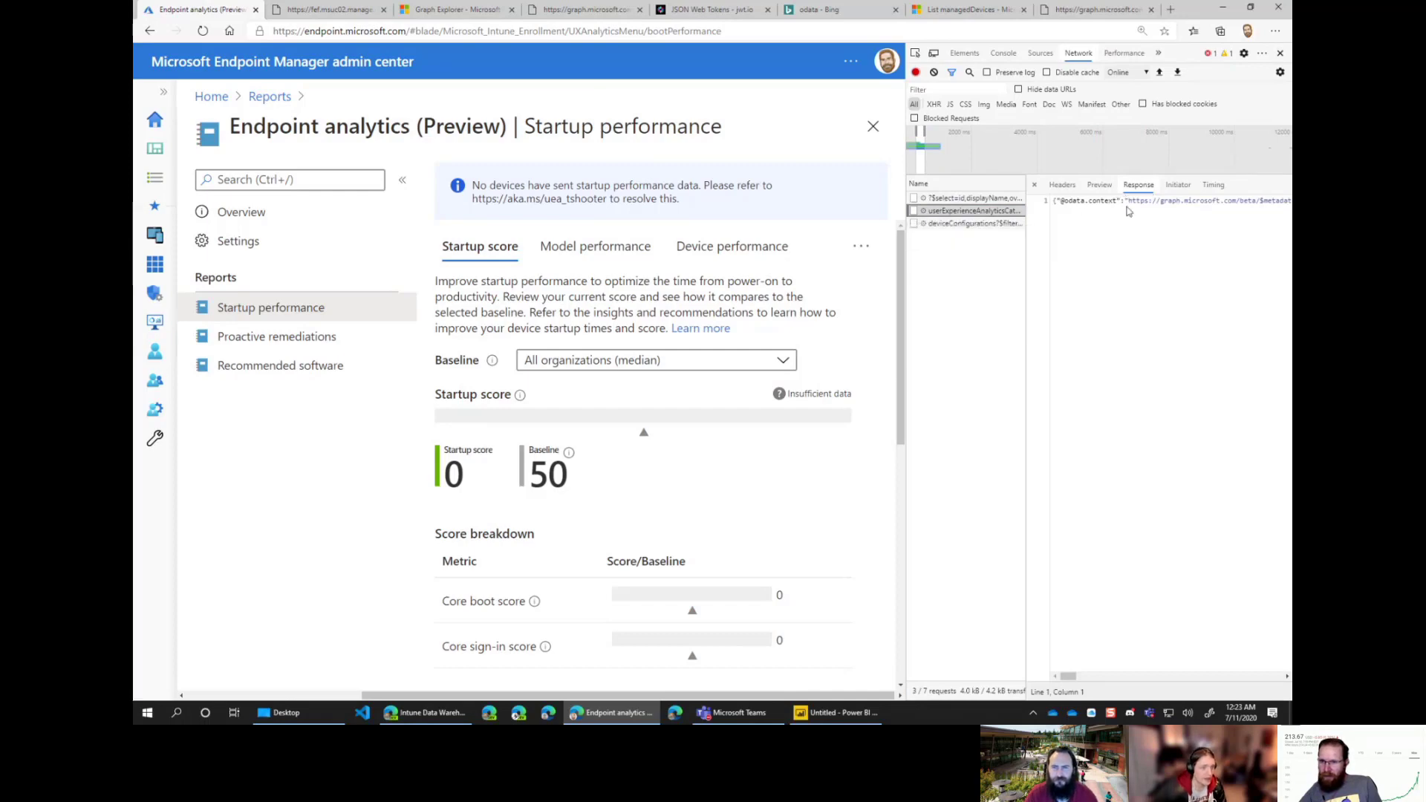
drag(907, 224, 682, 223)
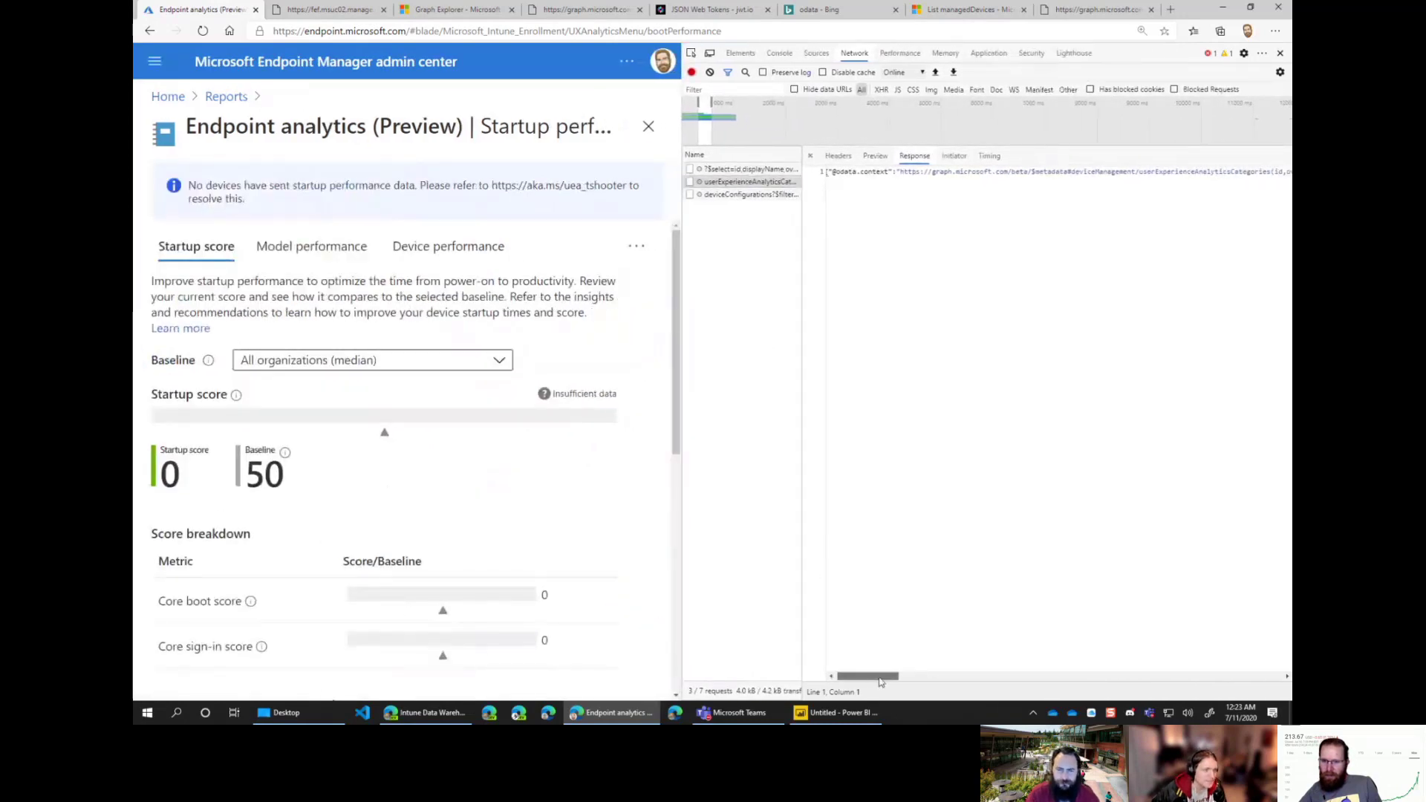
drag(865, 676, 1287, 640)
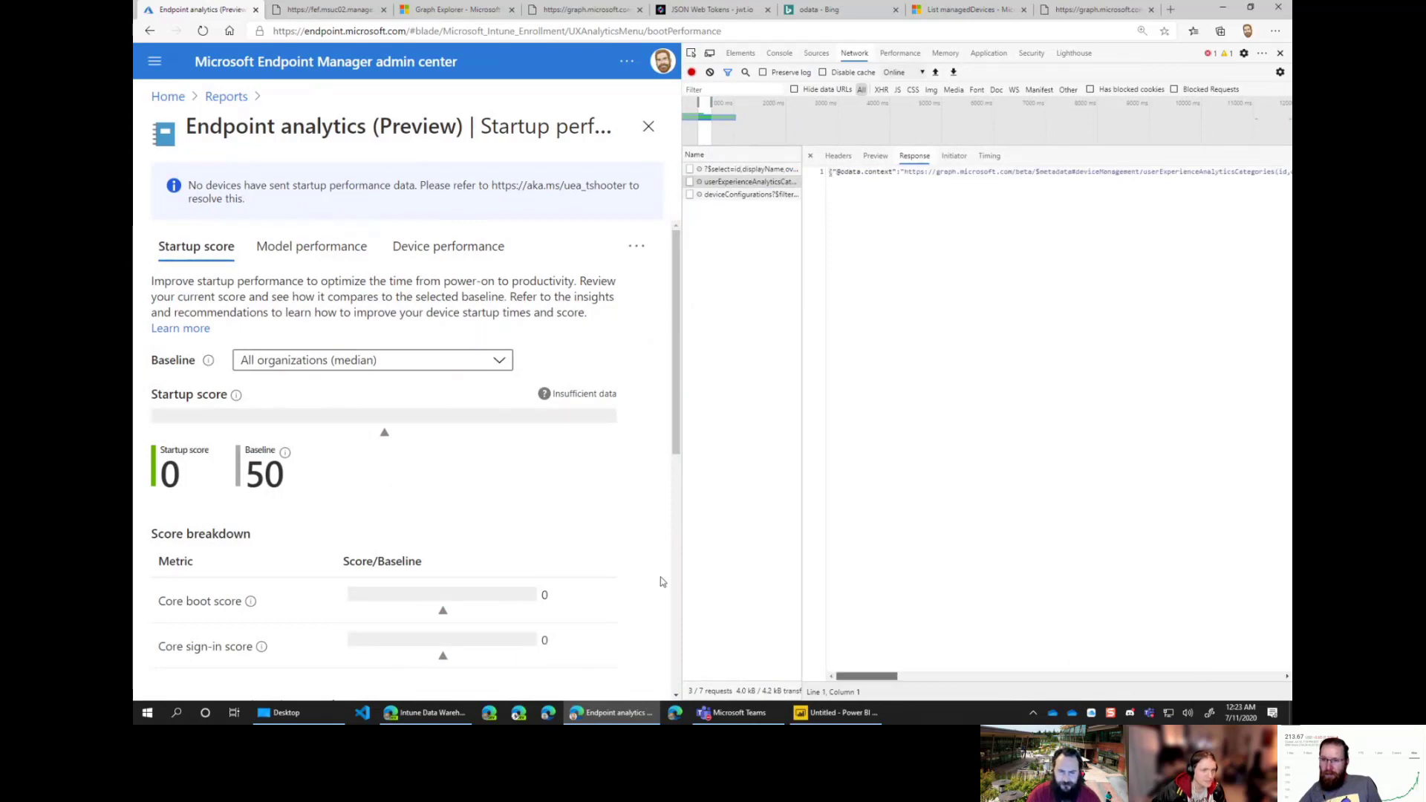
Step: Load the deviceConfigurations request's Graph URL in a new tab, then shrink the developer tools away
click(752, 194)
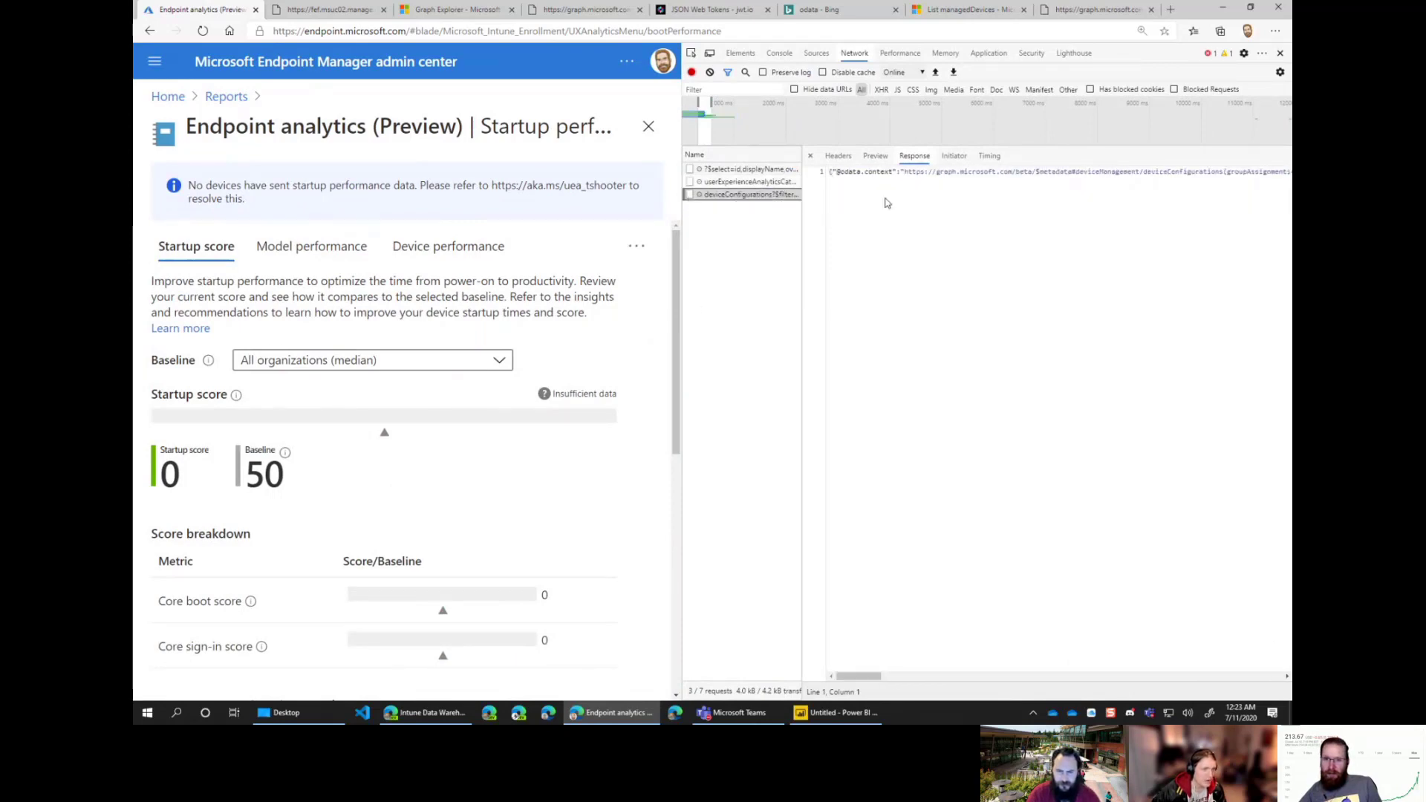
drag(904, 172, 1260, 174)
drag(1290, 219, 1287, 227)
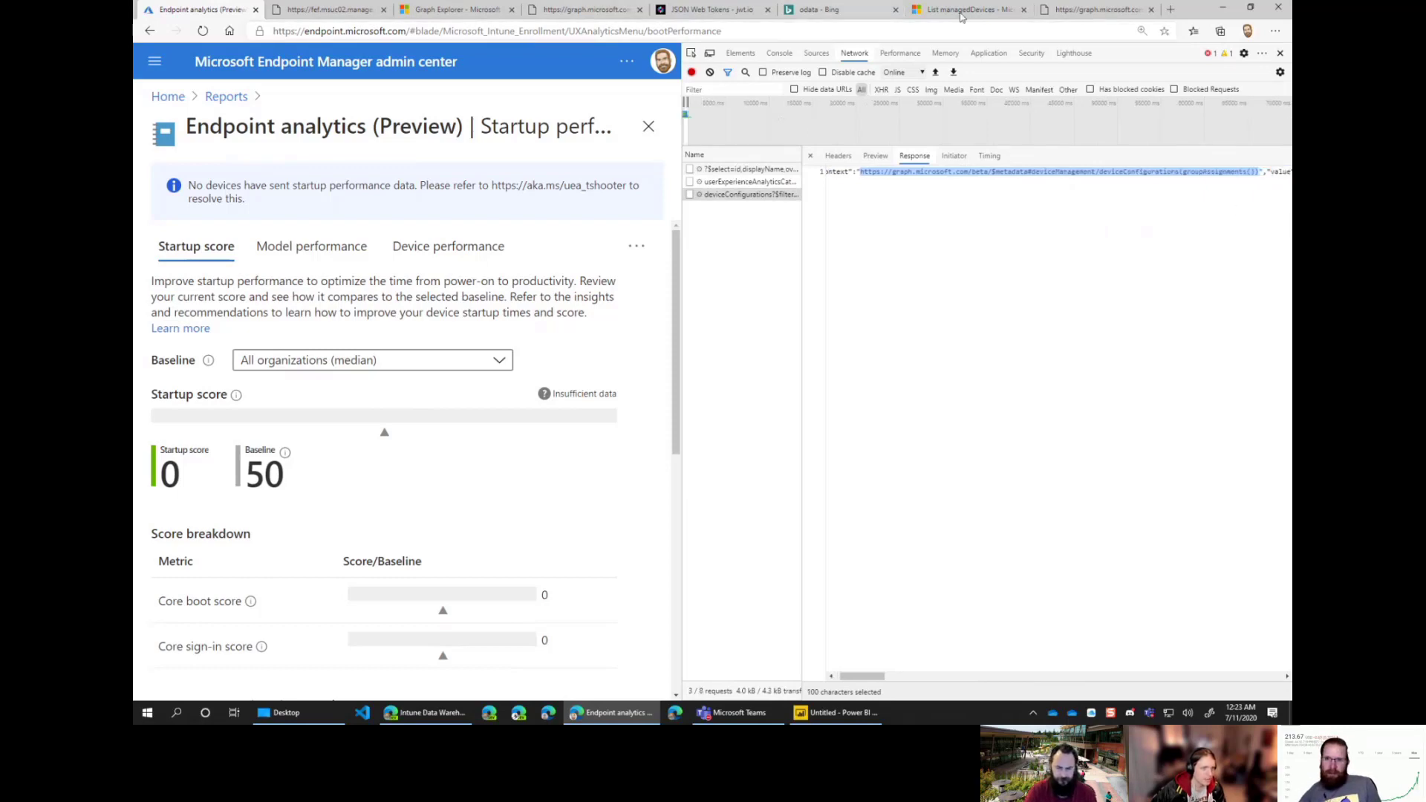
click(1170, 9)
key(ctrl+v)
key(Return)
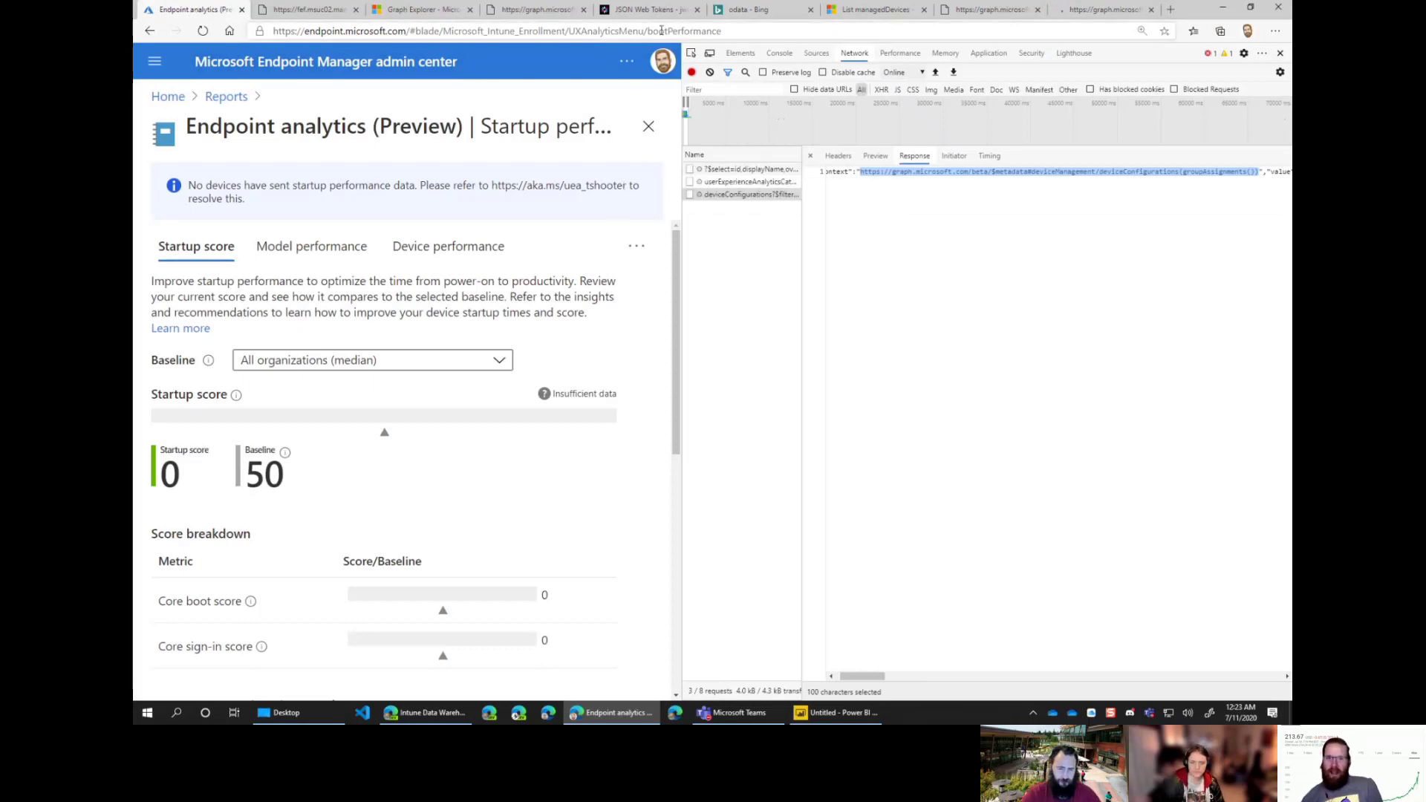
drag(681, 356, 1073, 344)
Step: Collapse the portal navigation, switch to Model performance, and open a widened F12 network inspector
click(1281, 54)
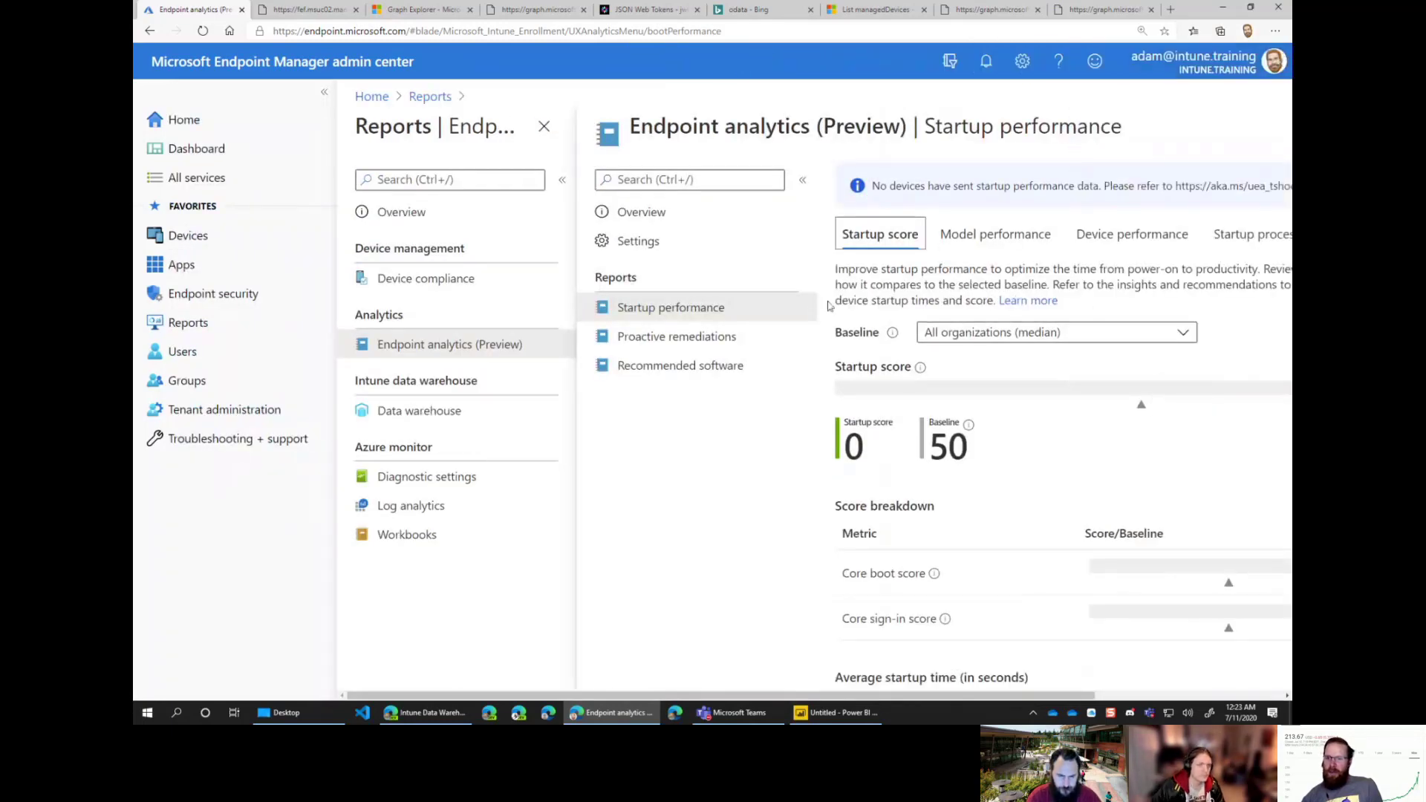
click(324, 95)
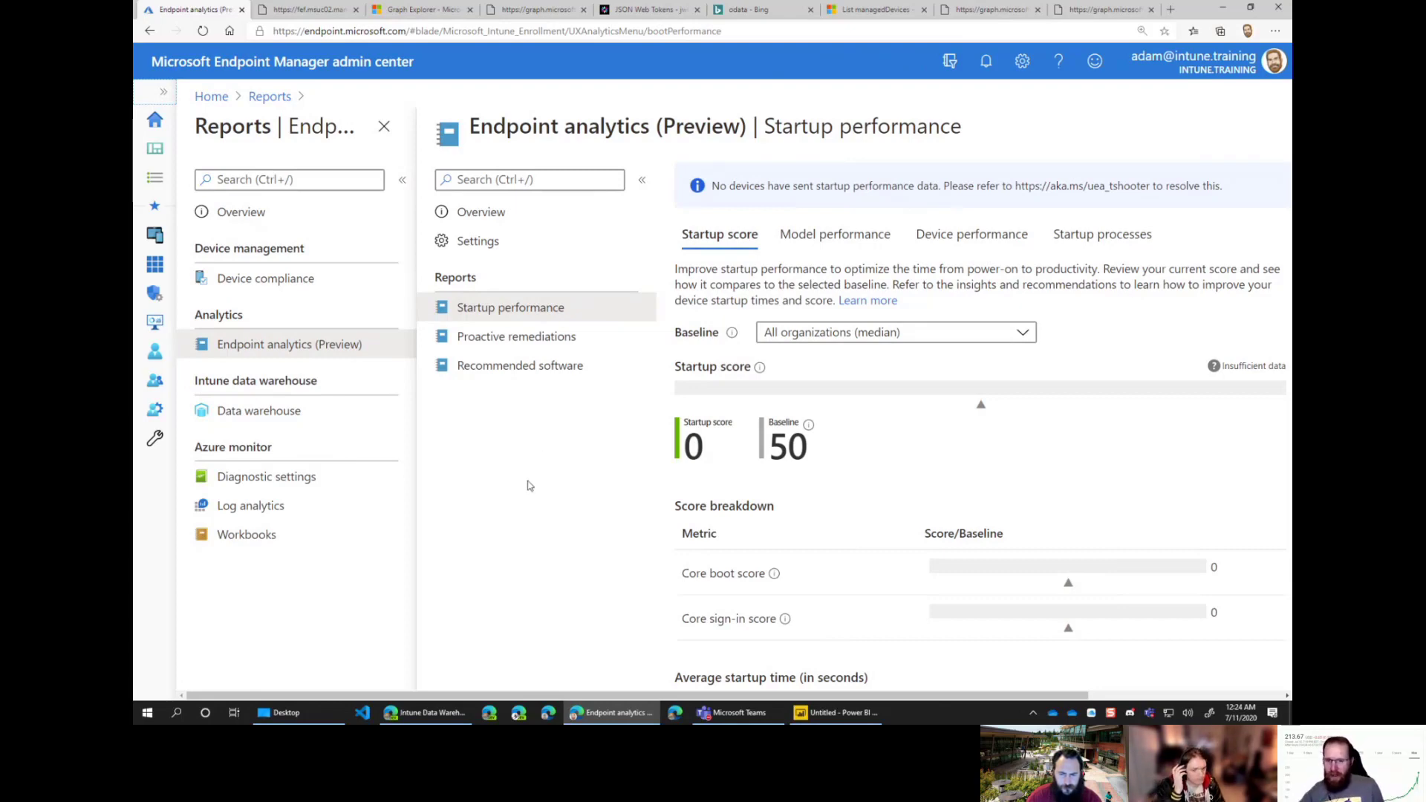
click(854, 234)
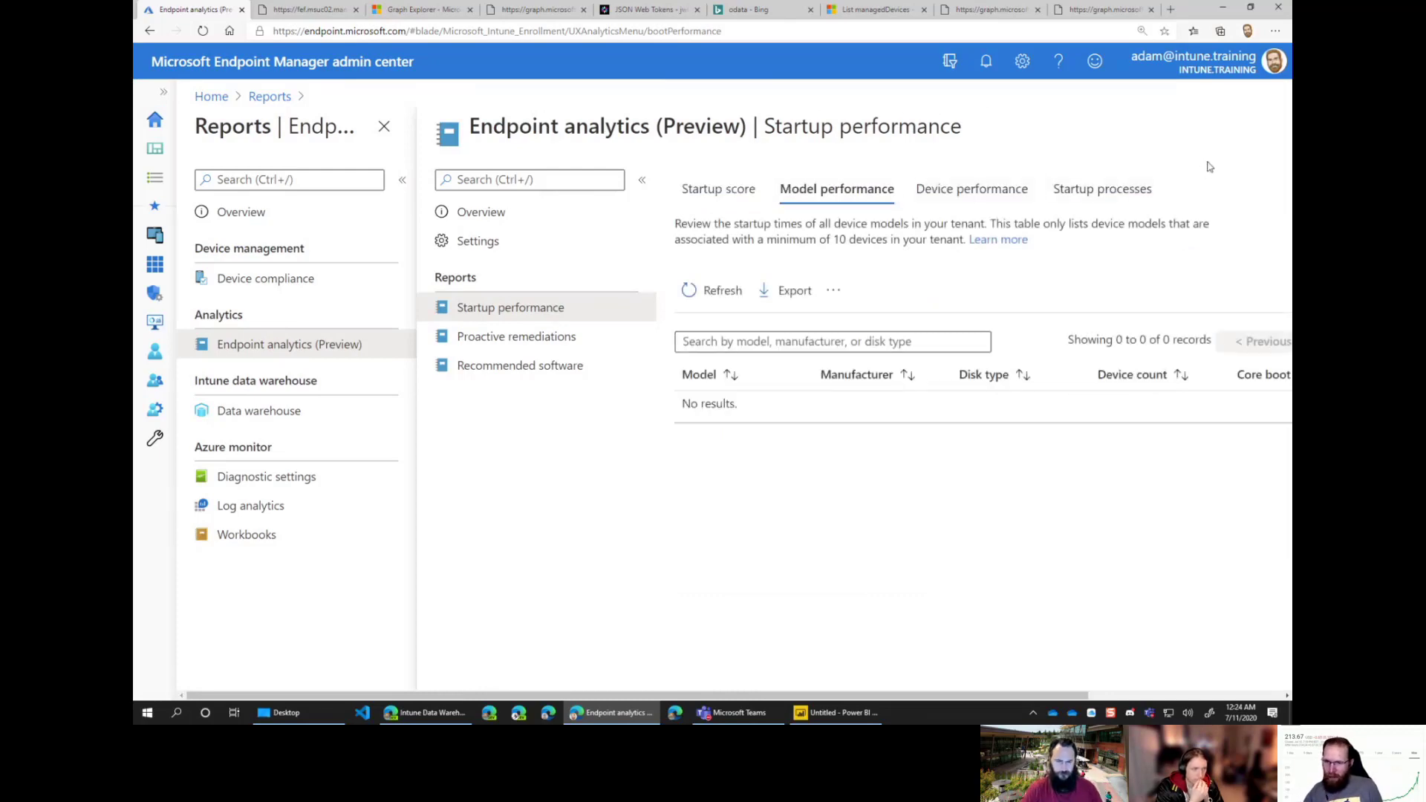
key(F12)
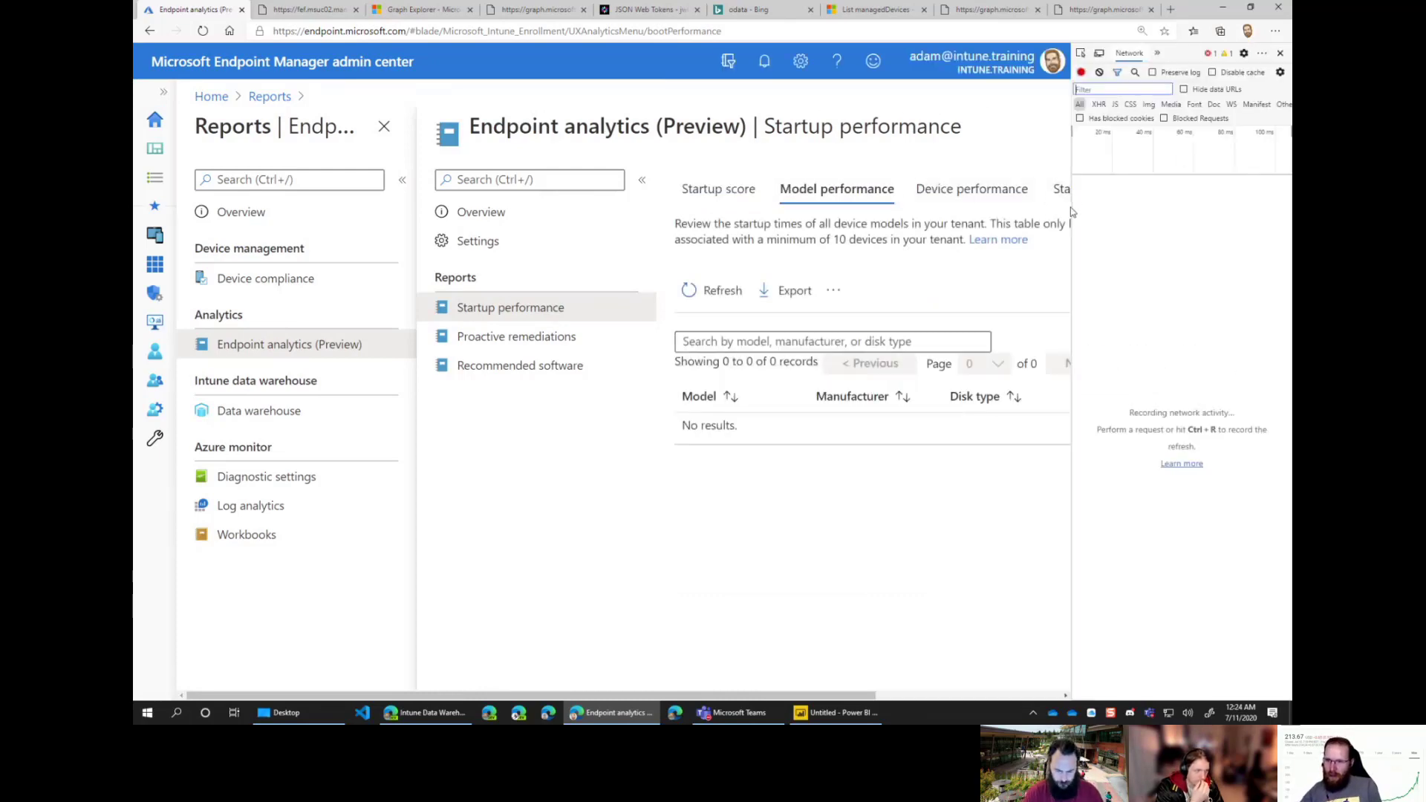
drag(1073, 207, 936, 160)
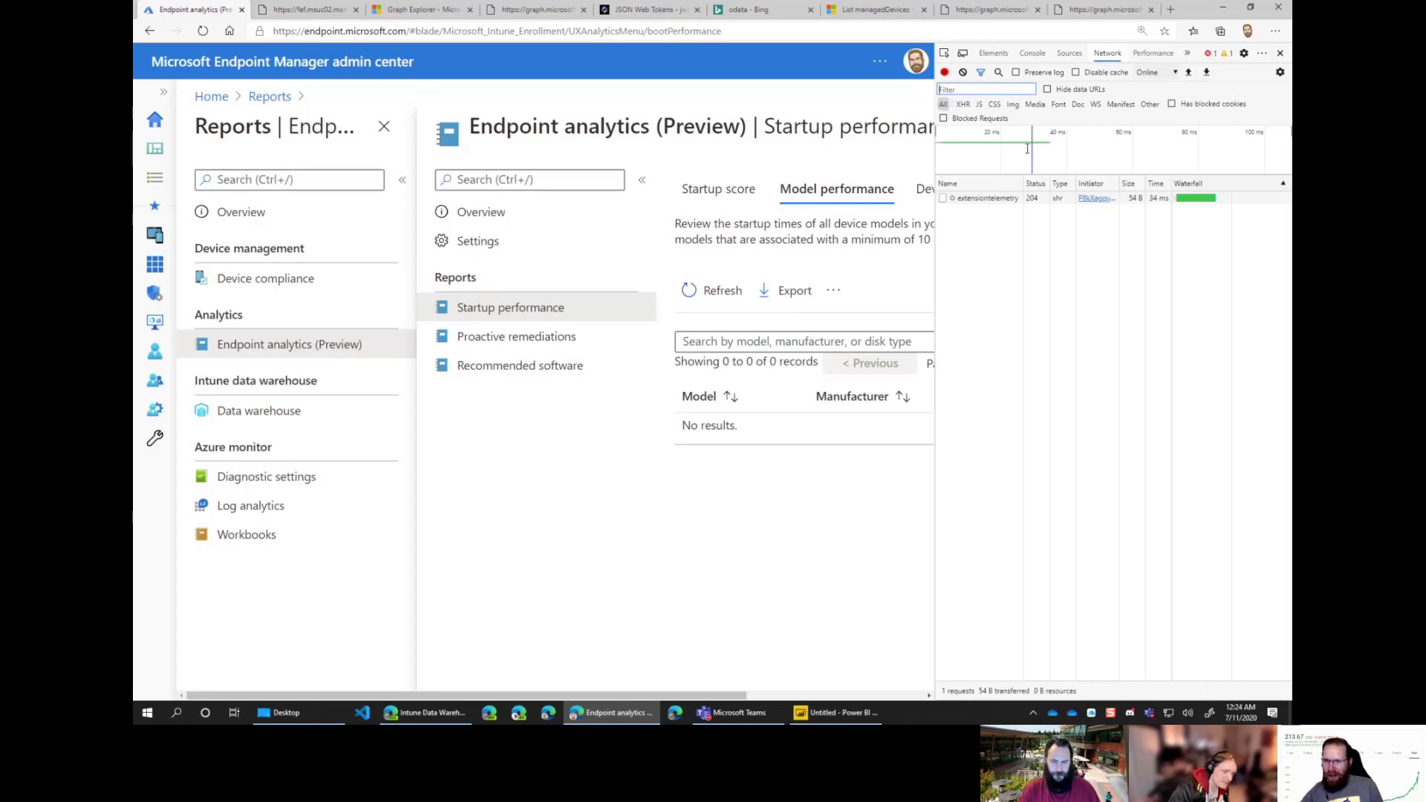
Step: Revisit Startup performance and Model performance to capture the summarizeDevicePerformance request's response
click(499, 338)
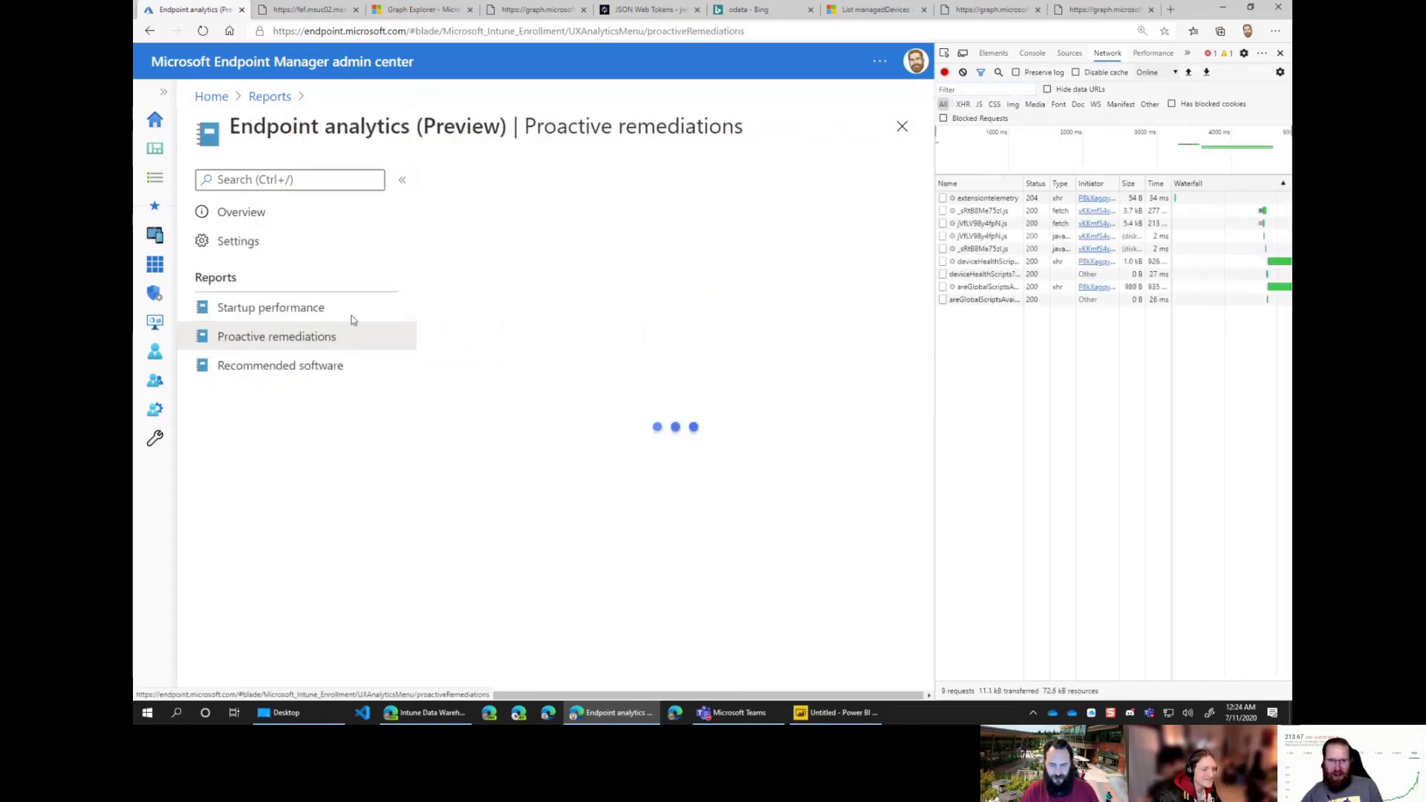
click(346, 311)
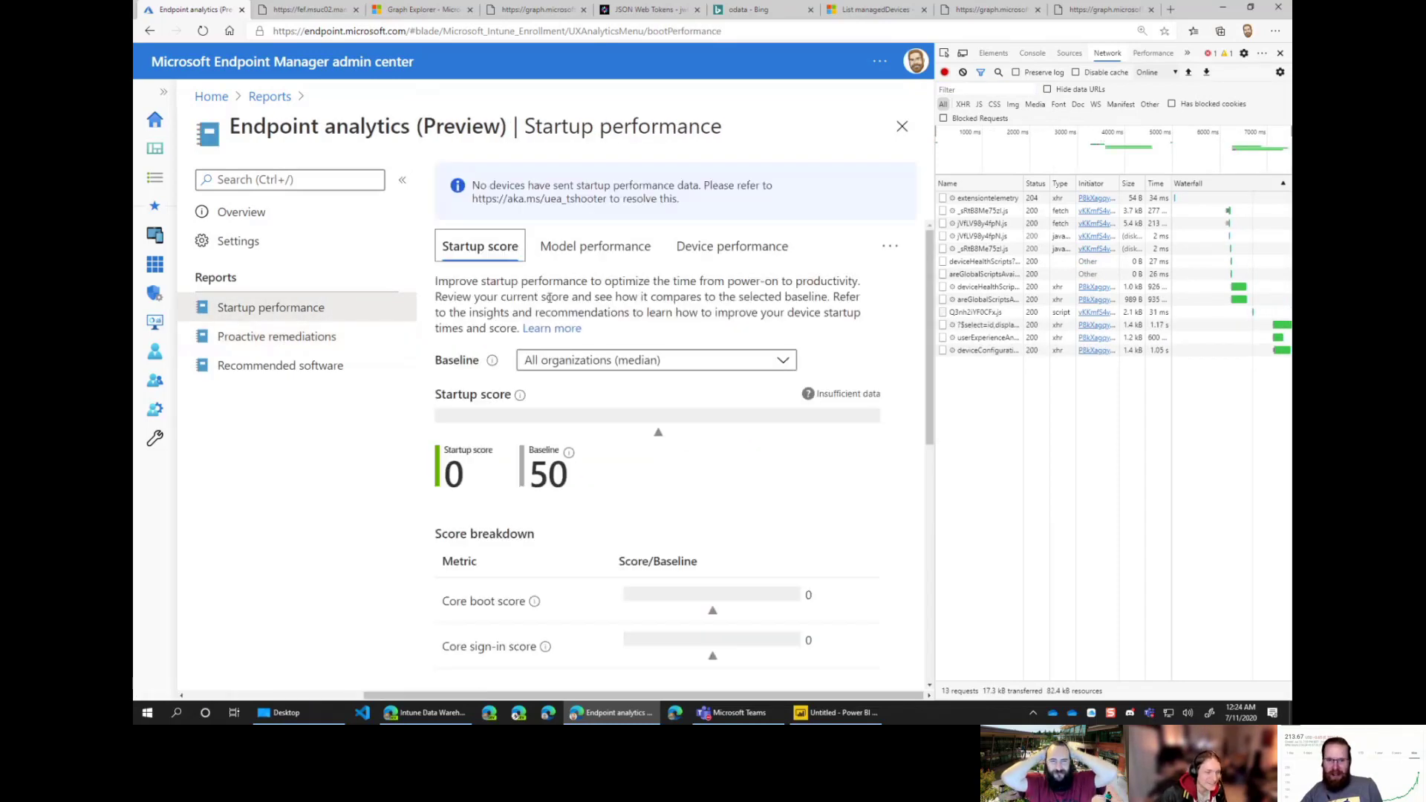
click(598, 251)
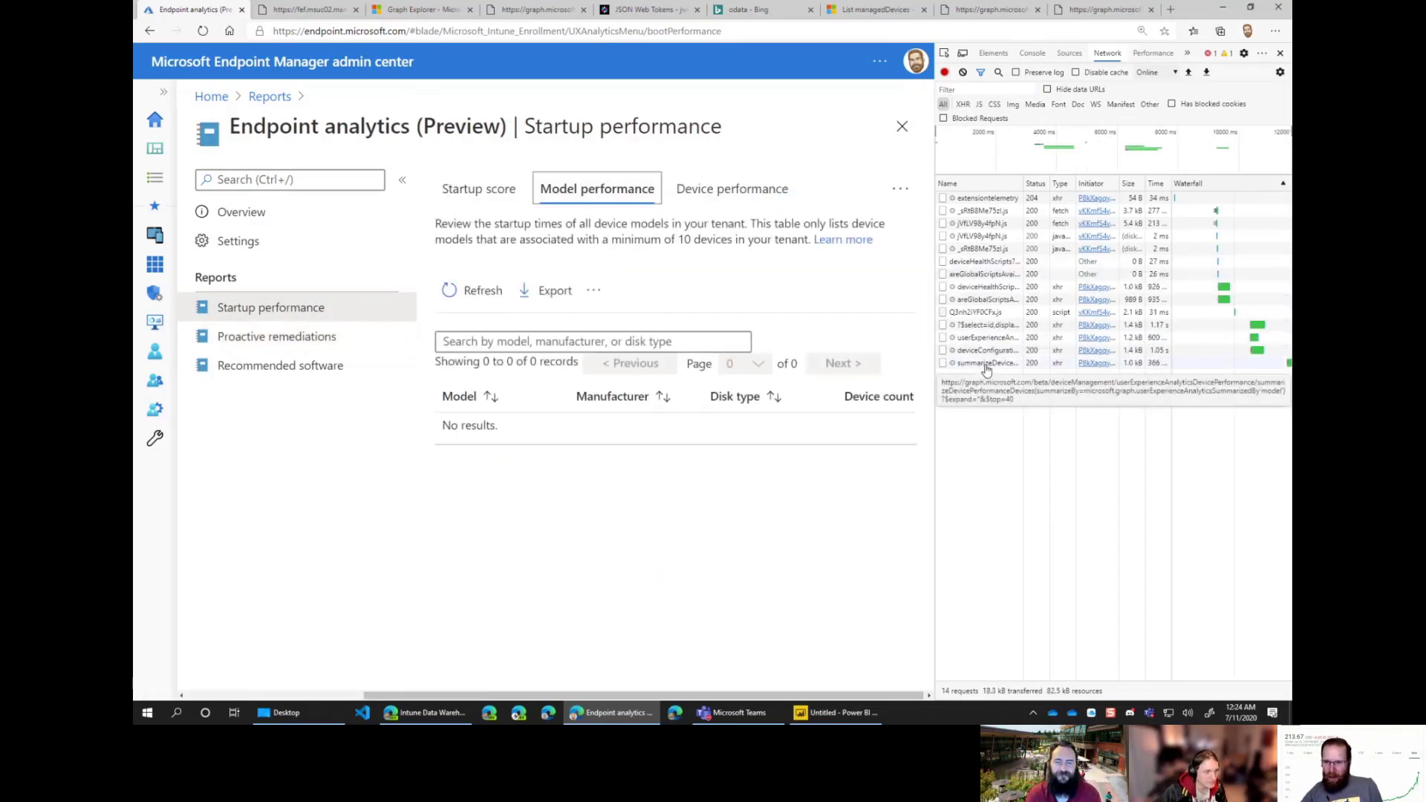
click(987, 364)
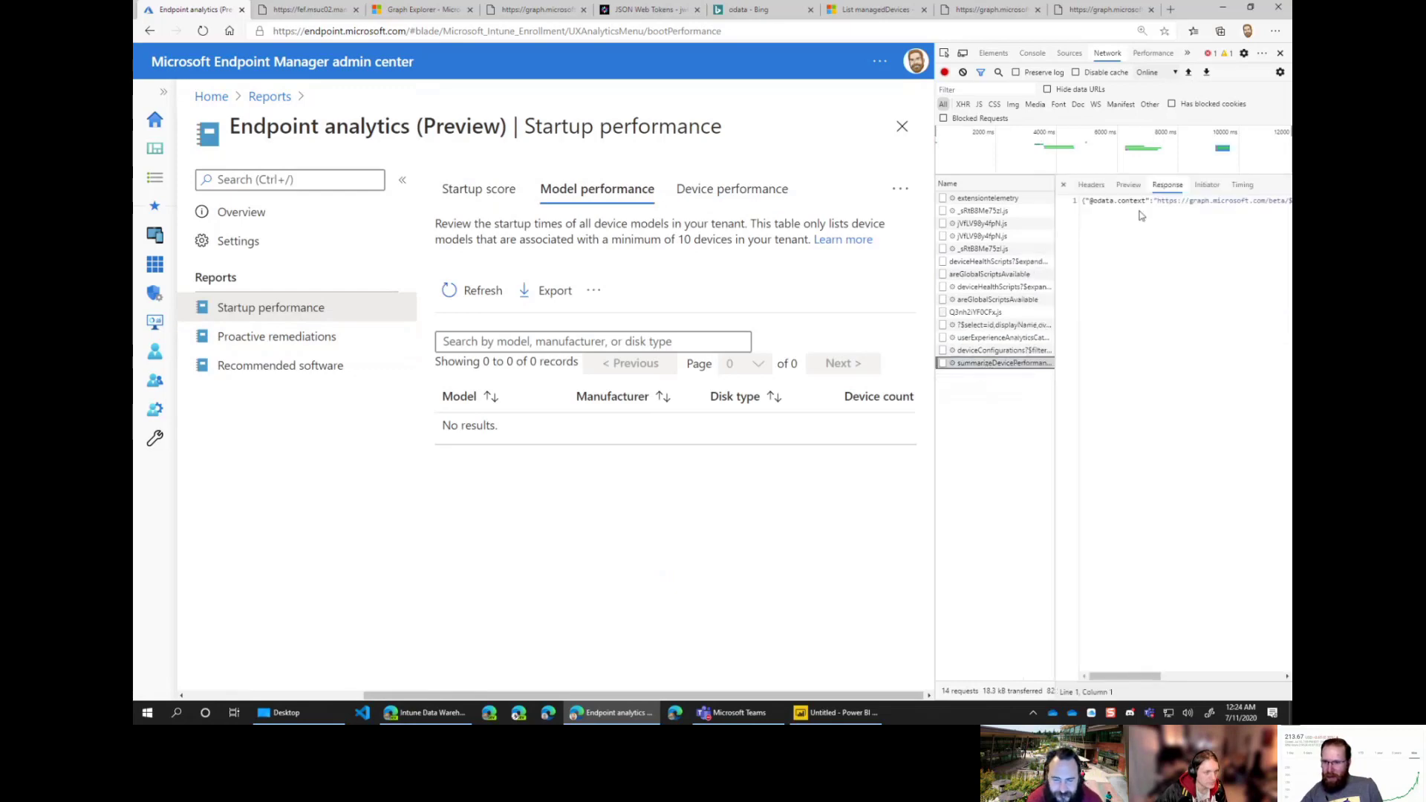
click(1160, 201)
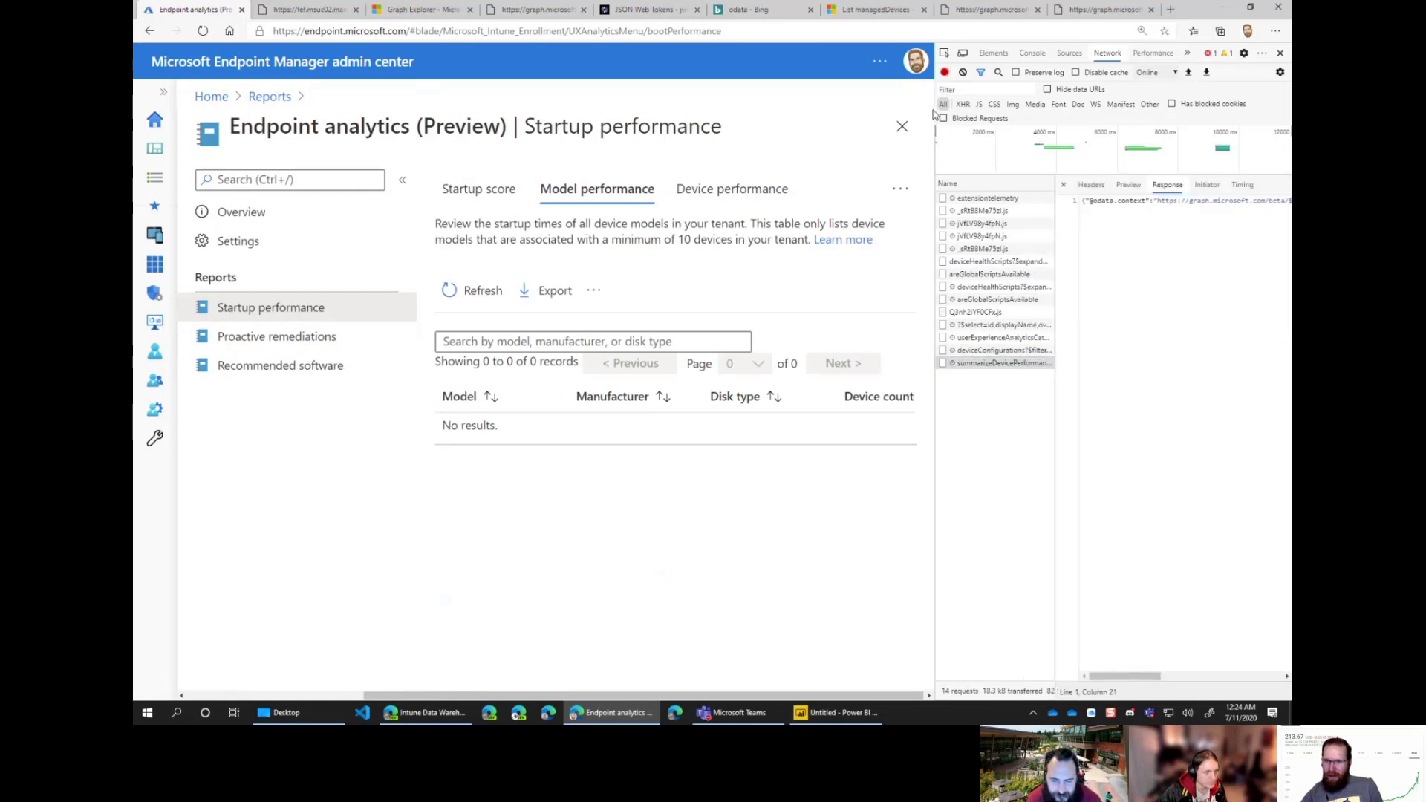
drag(934, 110, 505, 110)
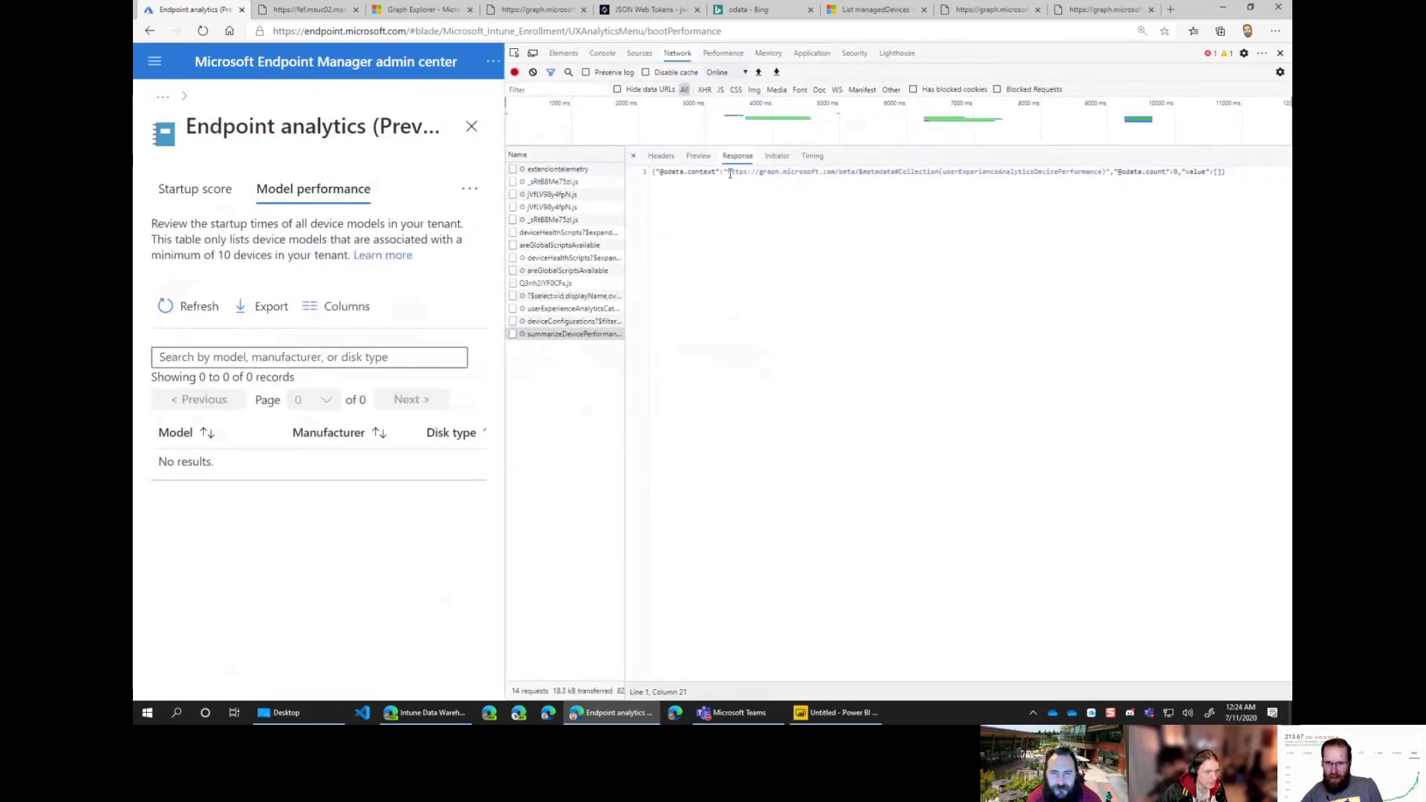
drag(728, 172, 1107, 172)
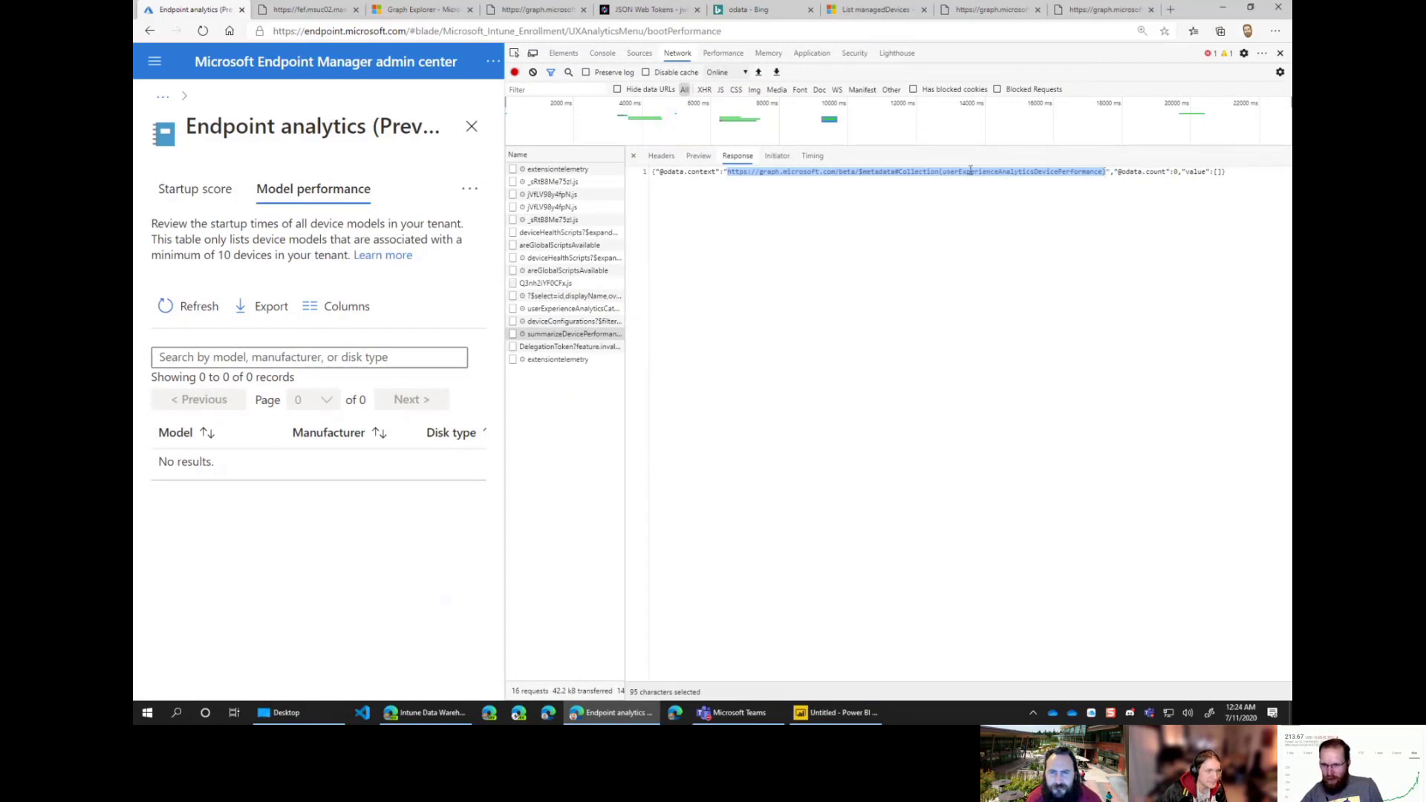
click(970, 172)
drag(942, 172, 1058, 174)
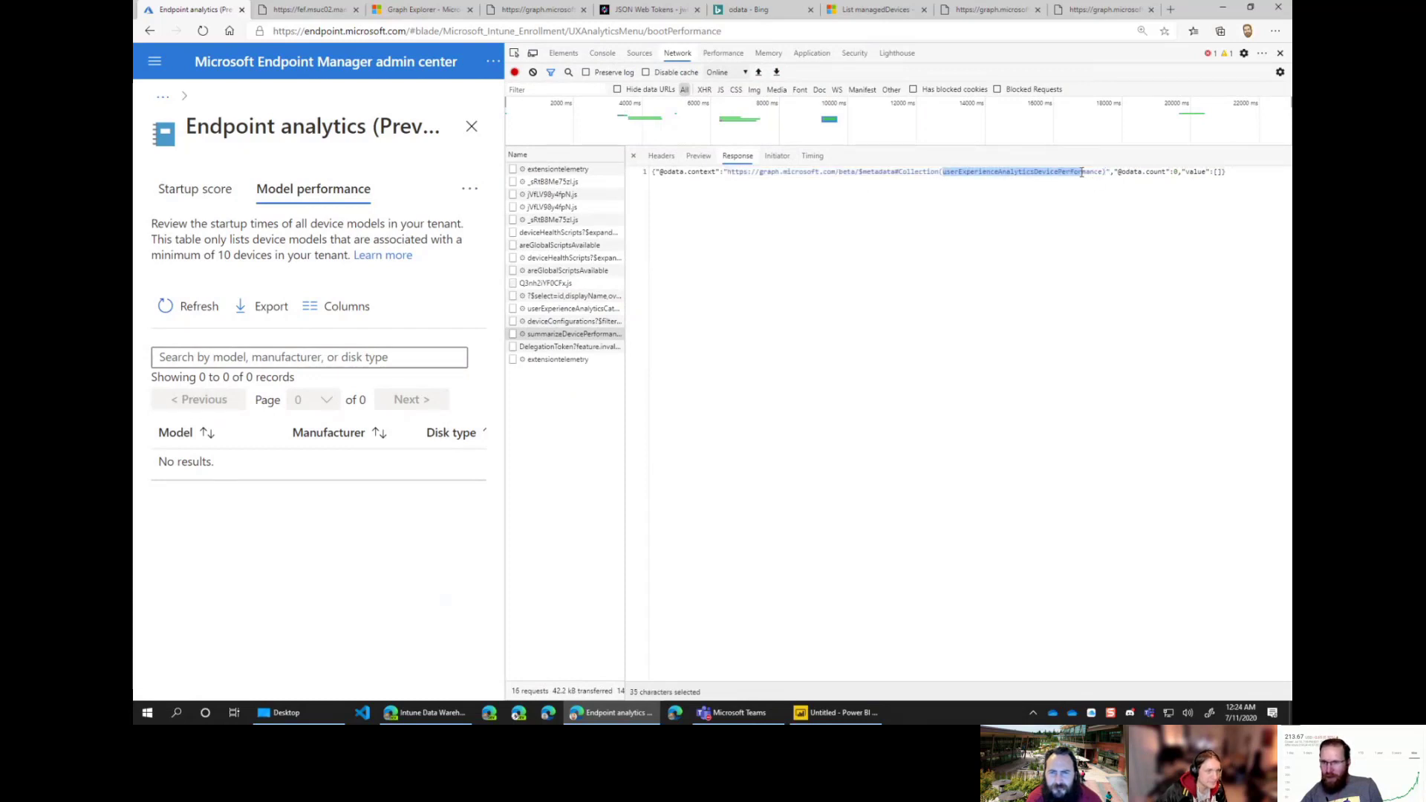
click(828, 711)
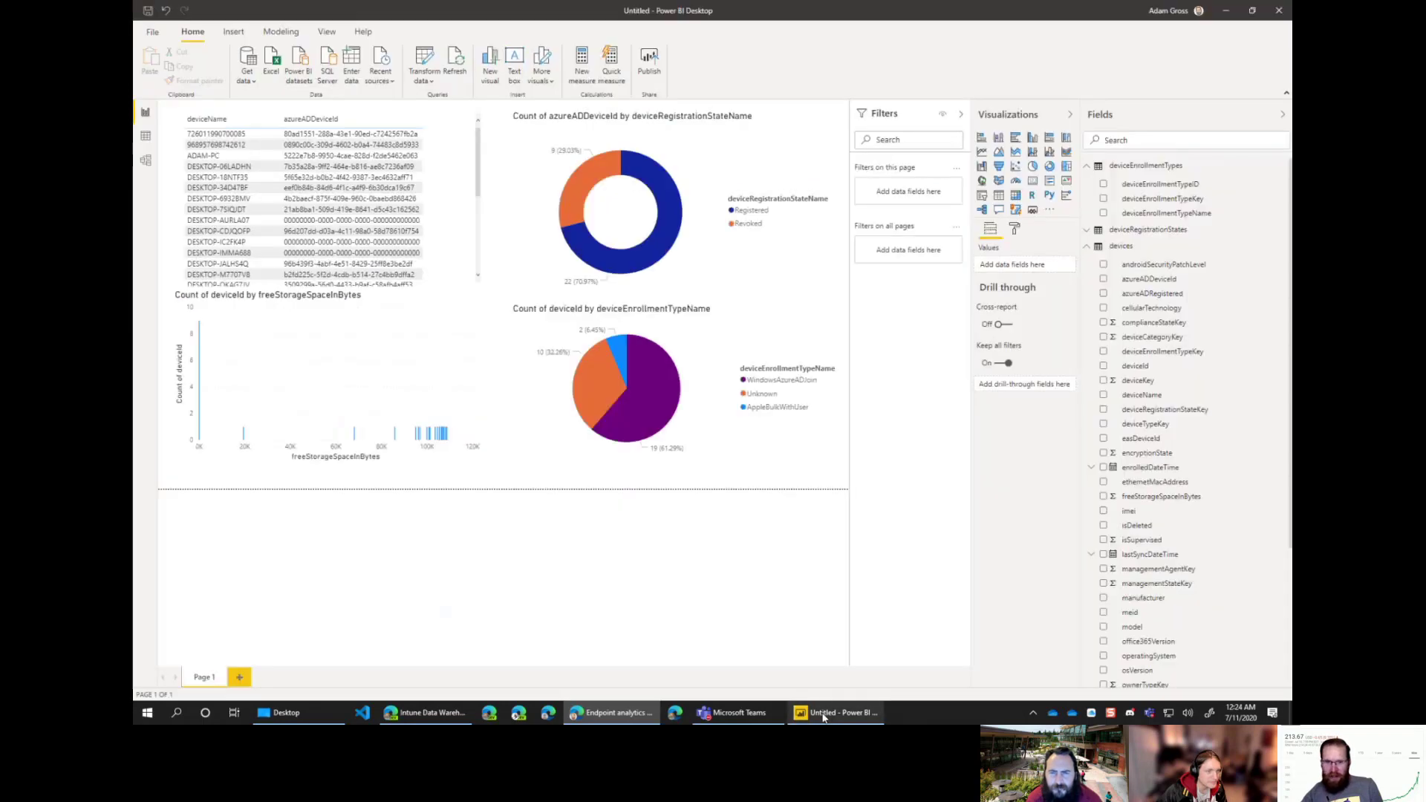
Step: Open Transform data and view the devices query's OData feed source URL, then cancel unchanged
click(247, 73)
click(282, 275)
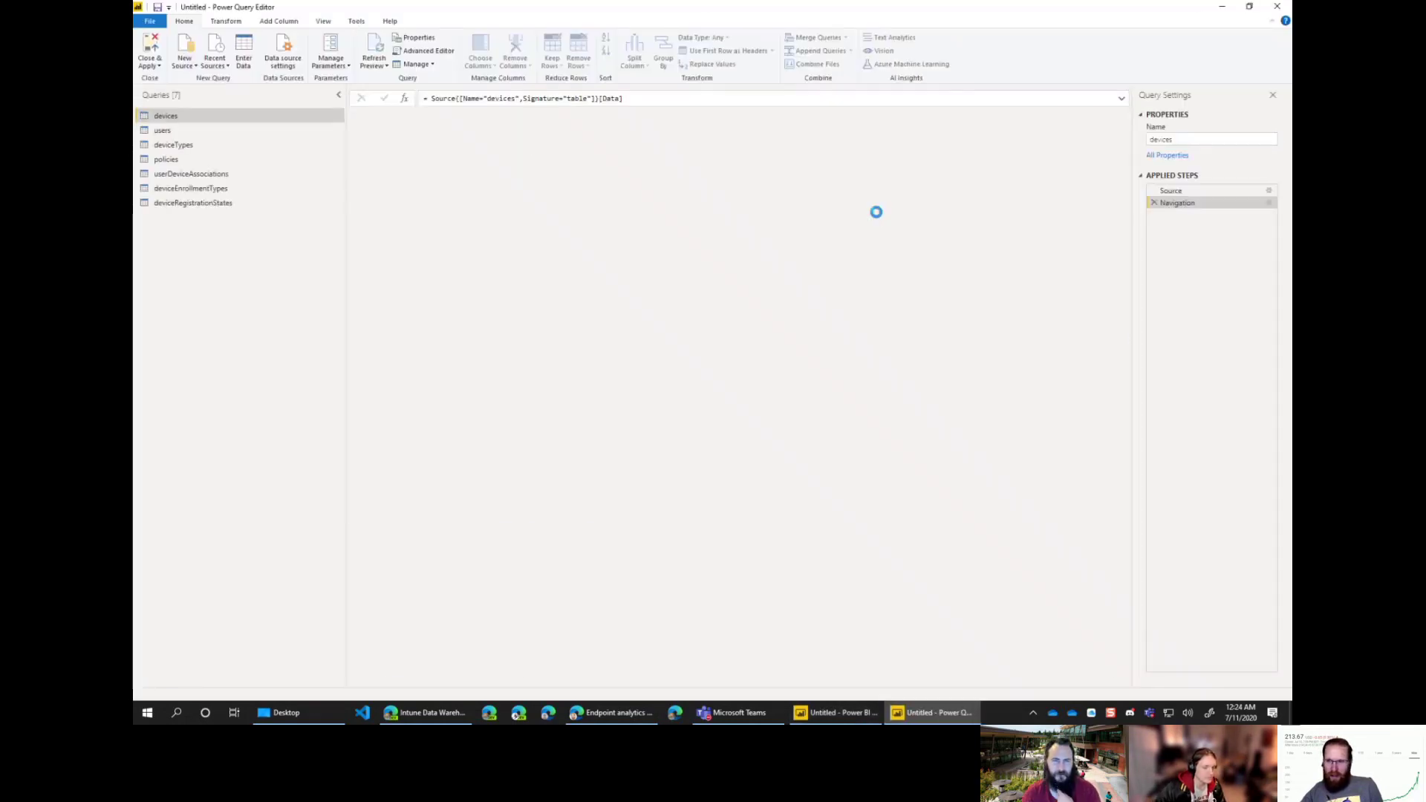
click(1267, 191)
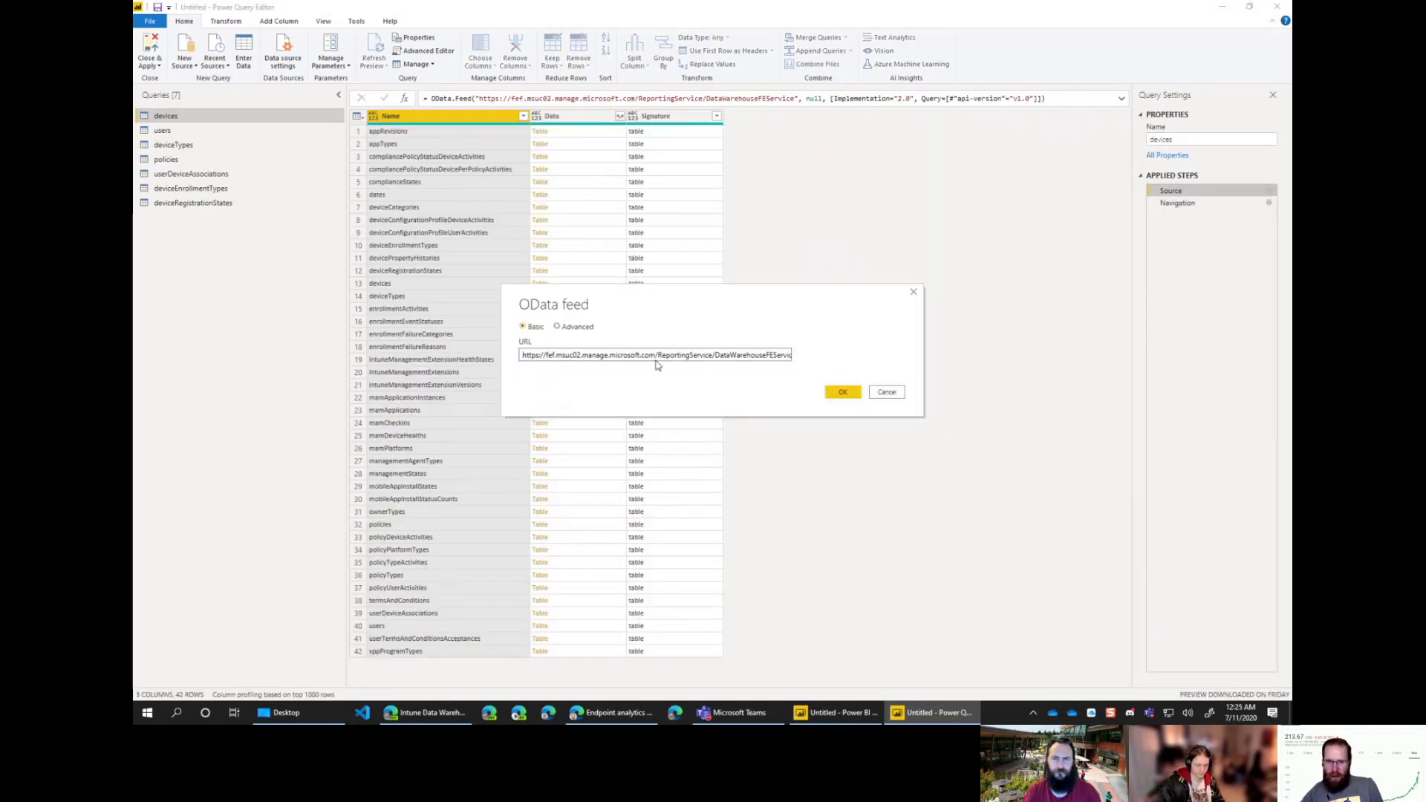
click(842, 392)
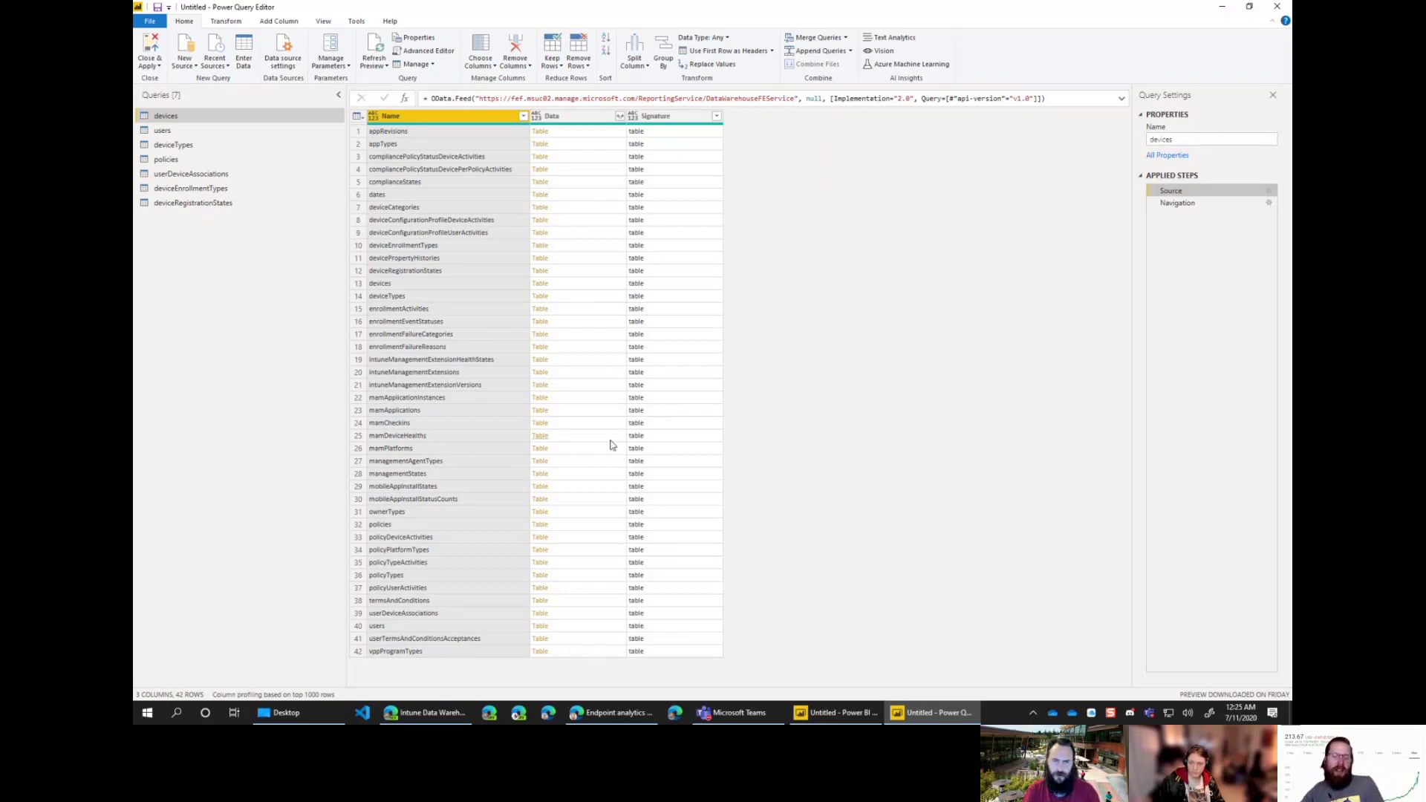
Step: Back in the Endpoint analytics window, select the Graph URL and shrink the developer tools
click(613, 712)
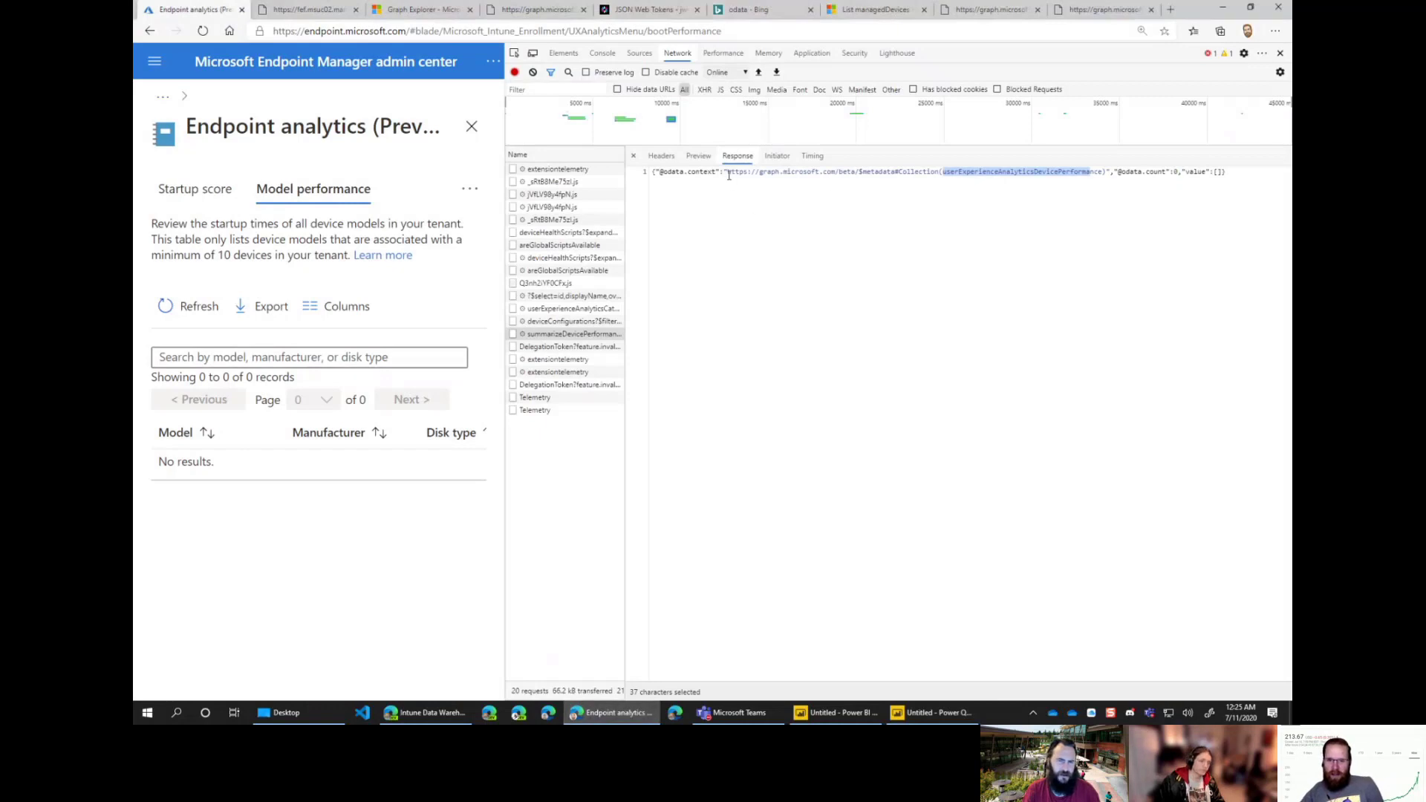
drag(727, 173, 1091, 172)
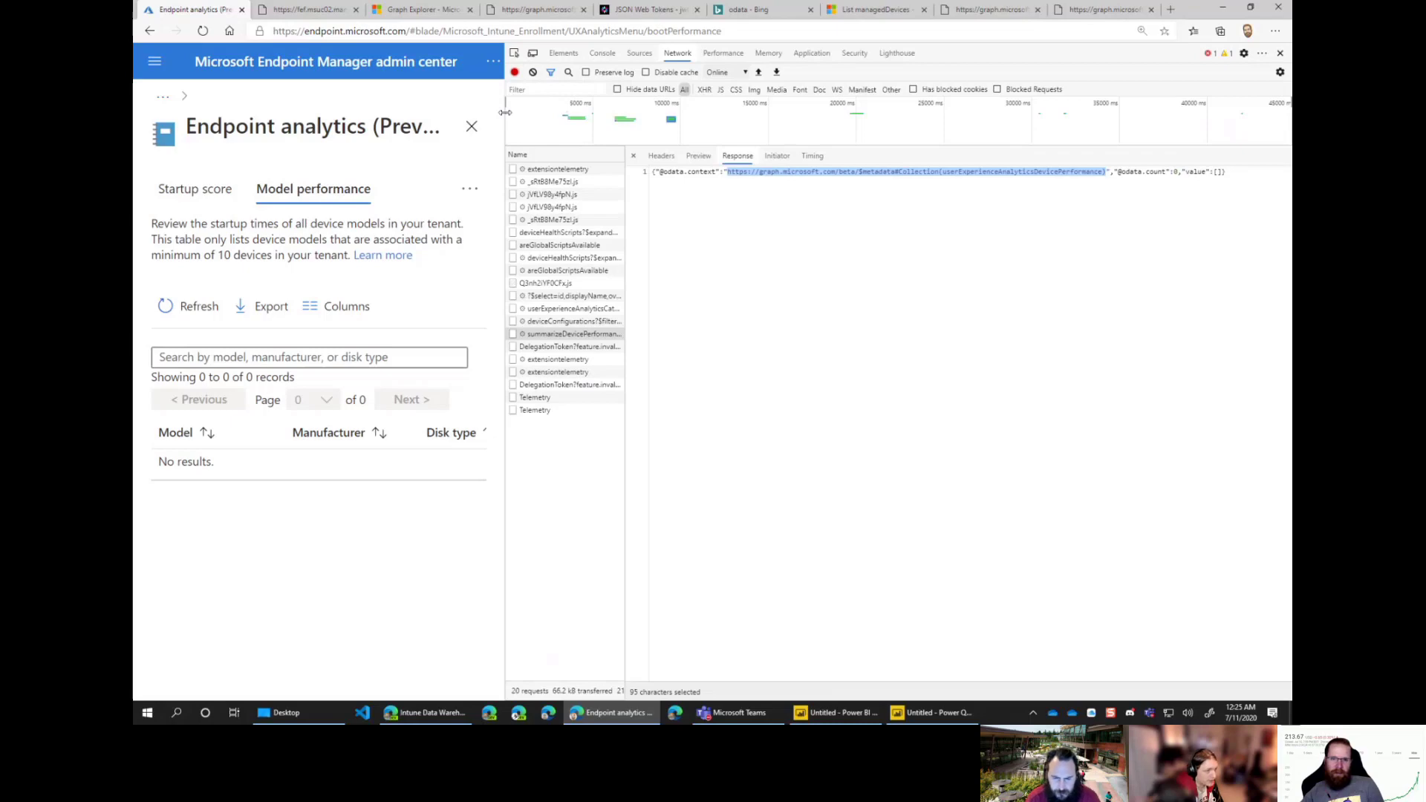
drag(505, 112, 1072, 146)
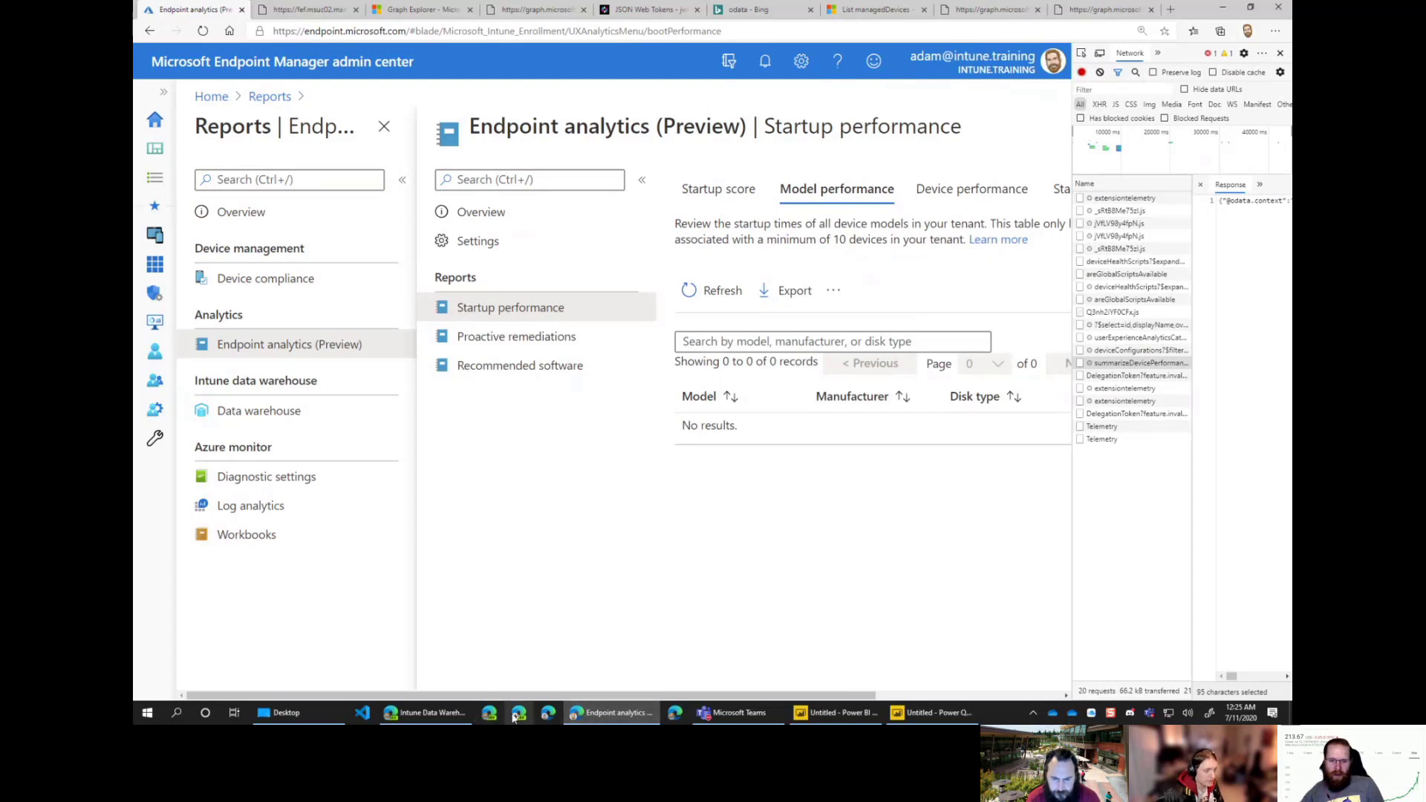
Step: Open a new Edge window under the lab tenant profile and go to endpoint.microsoft.com
right_click(609, 713)
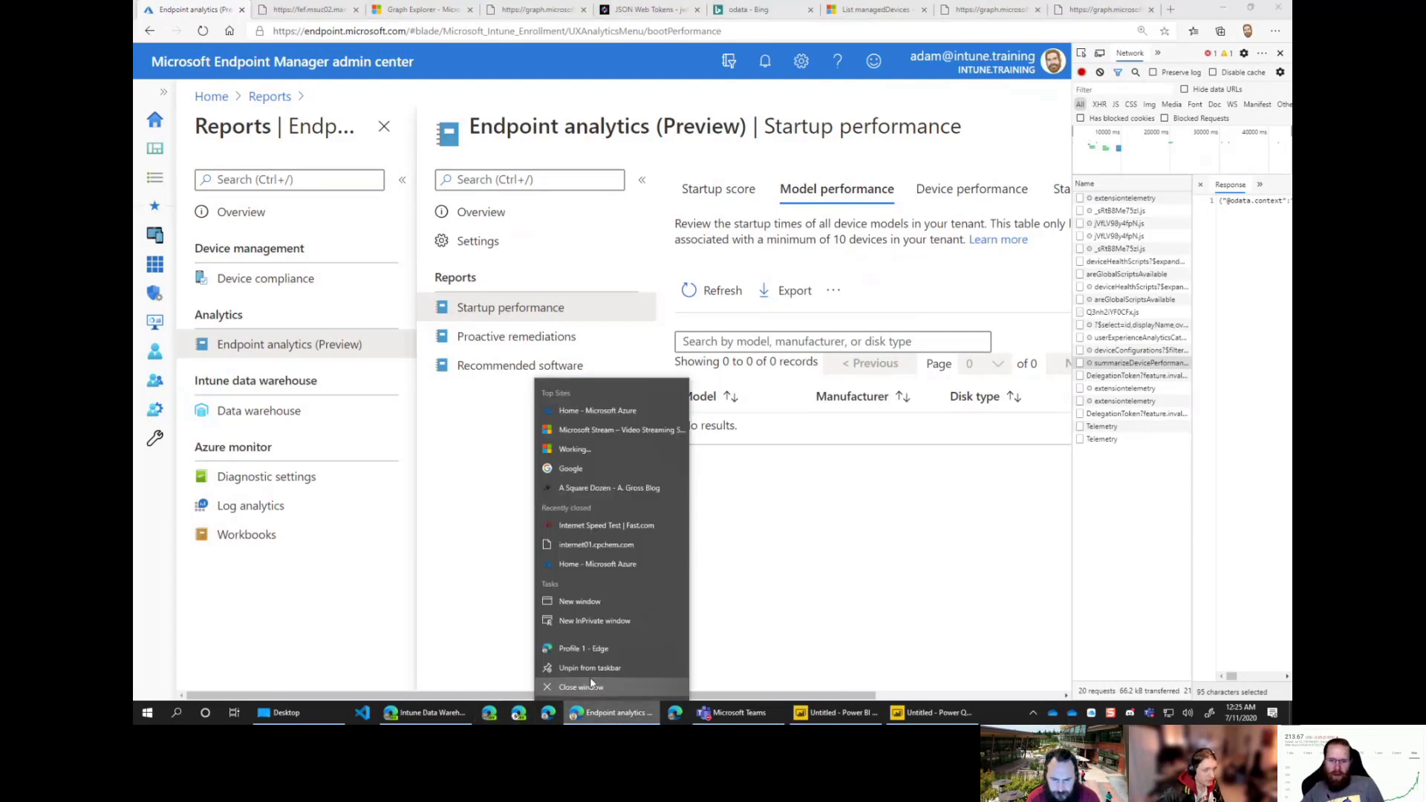
click(587, 648)
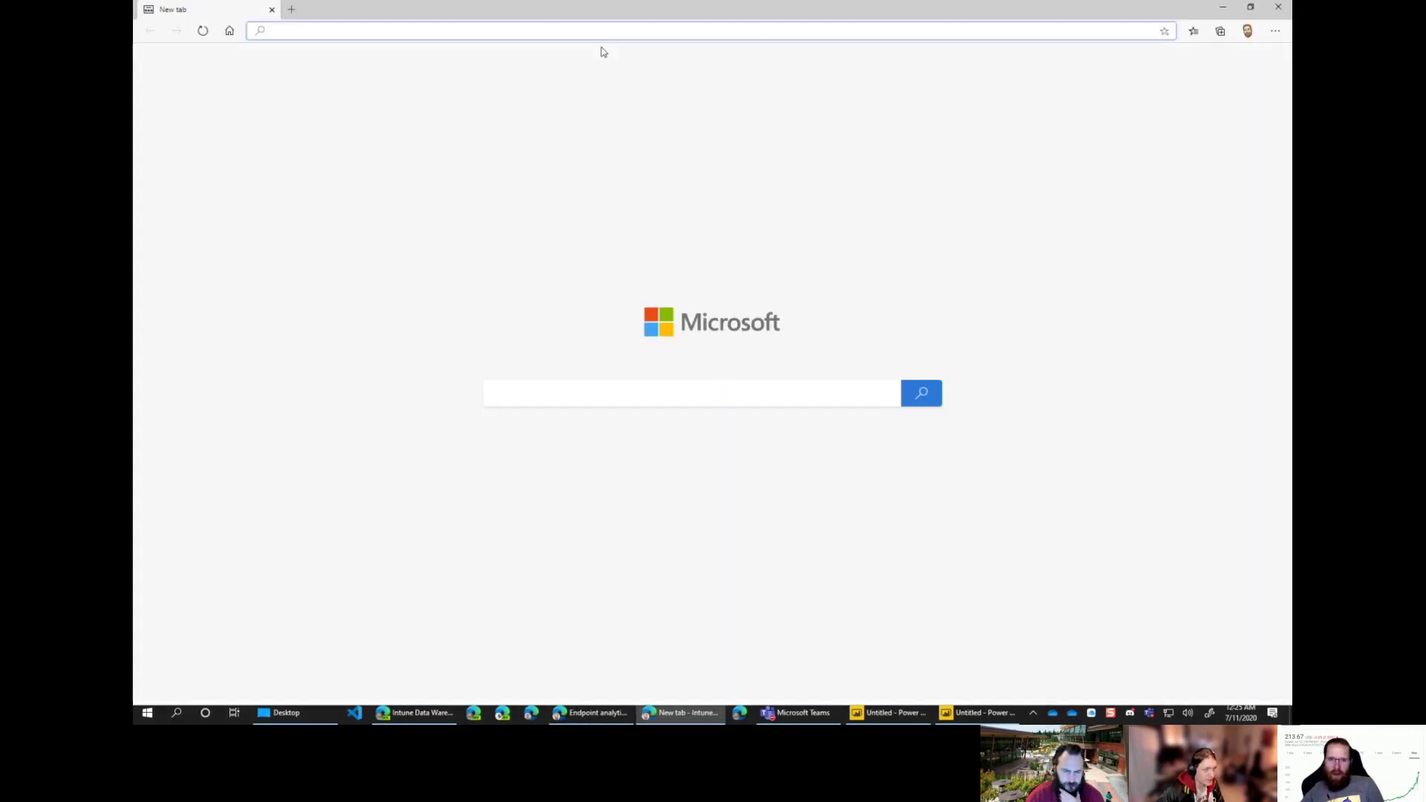
click(1249, 31)
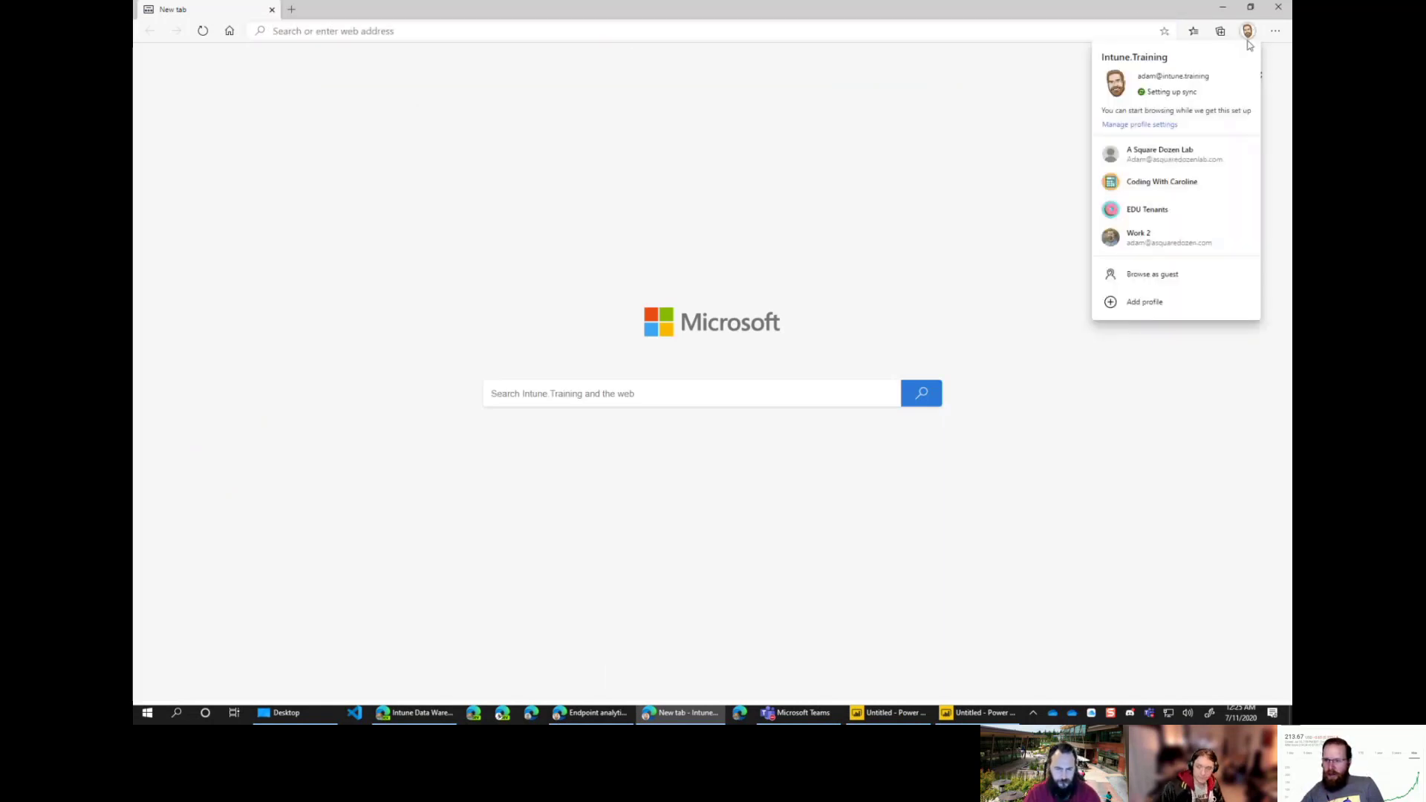
click(1194, 155)
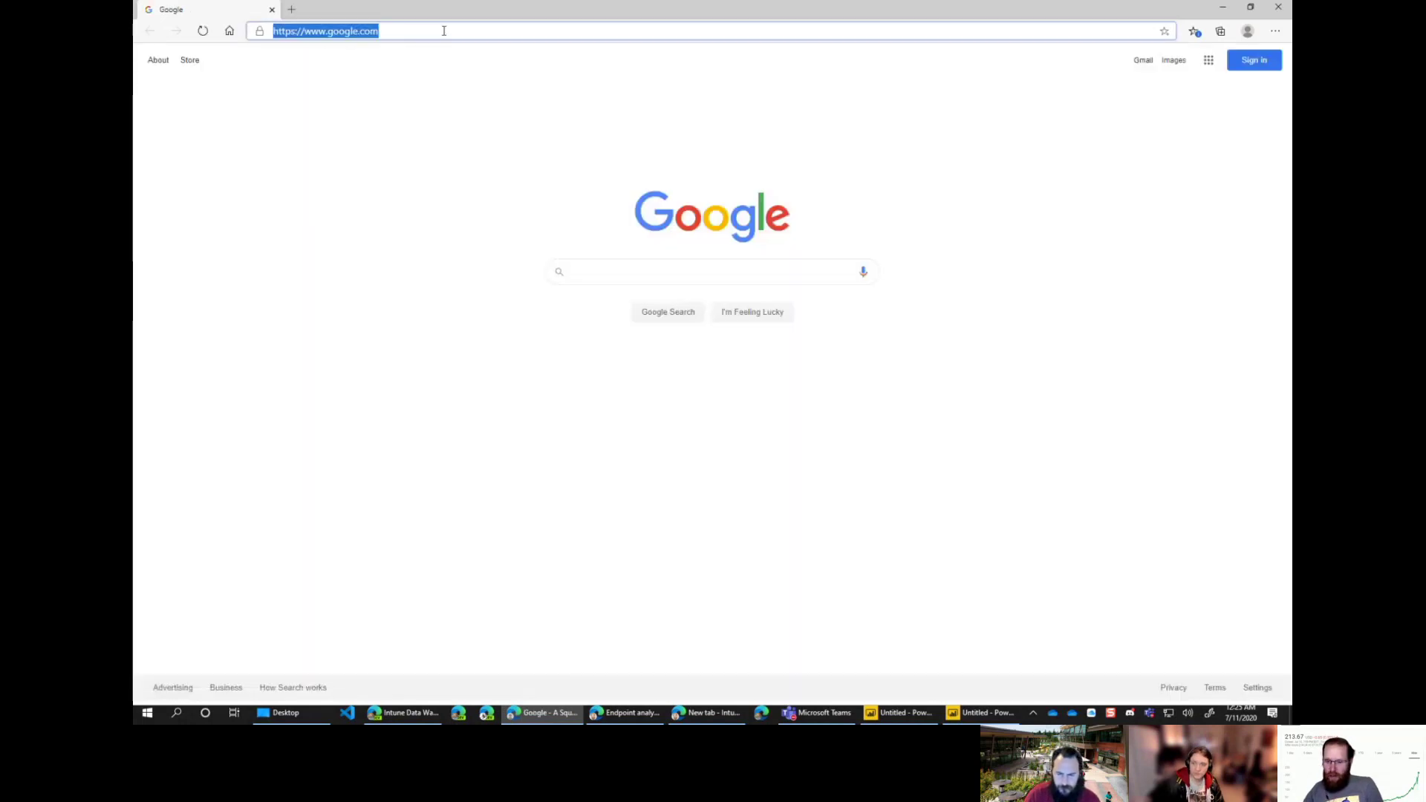
text(endpoint)
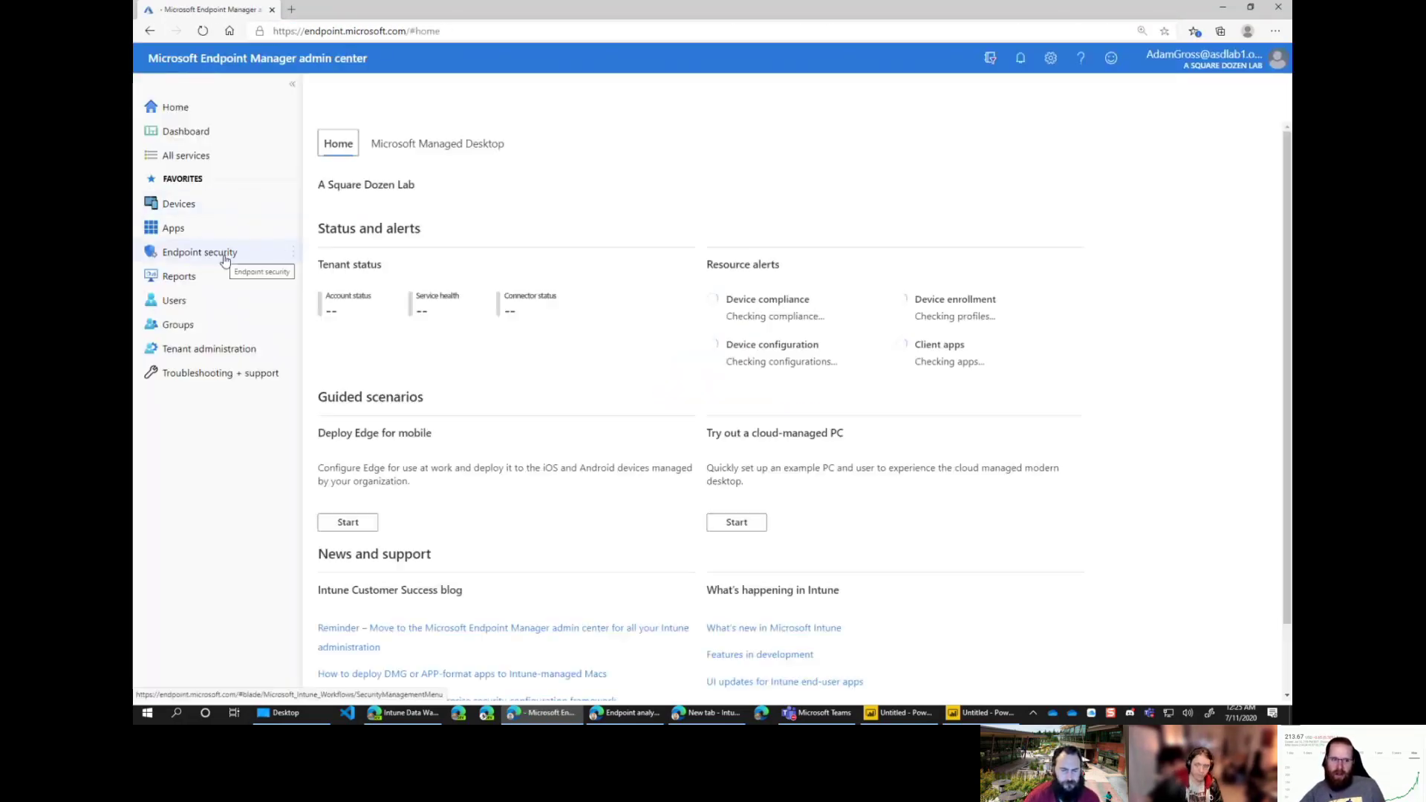
Step: Open Desktop Analytics from the list of all services
click(192, 286)
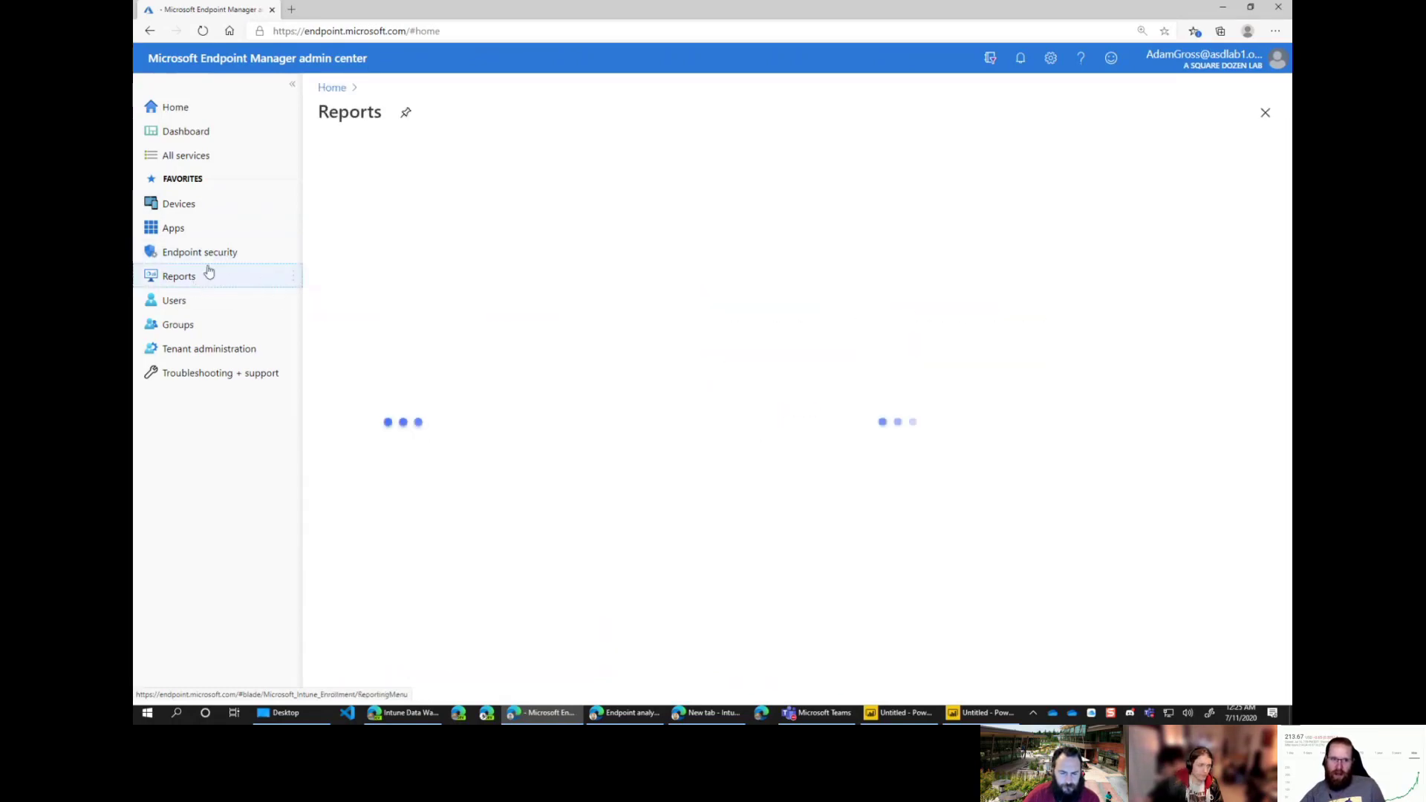
click(182, 155)
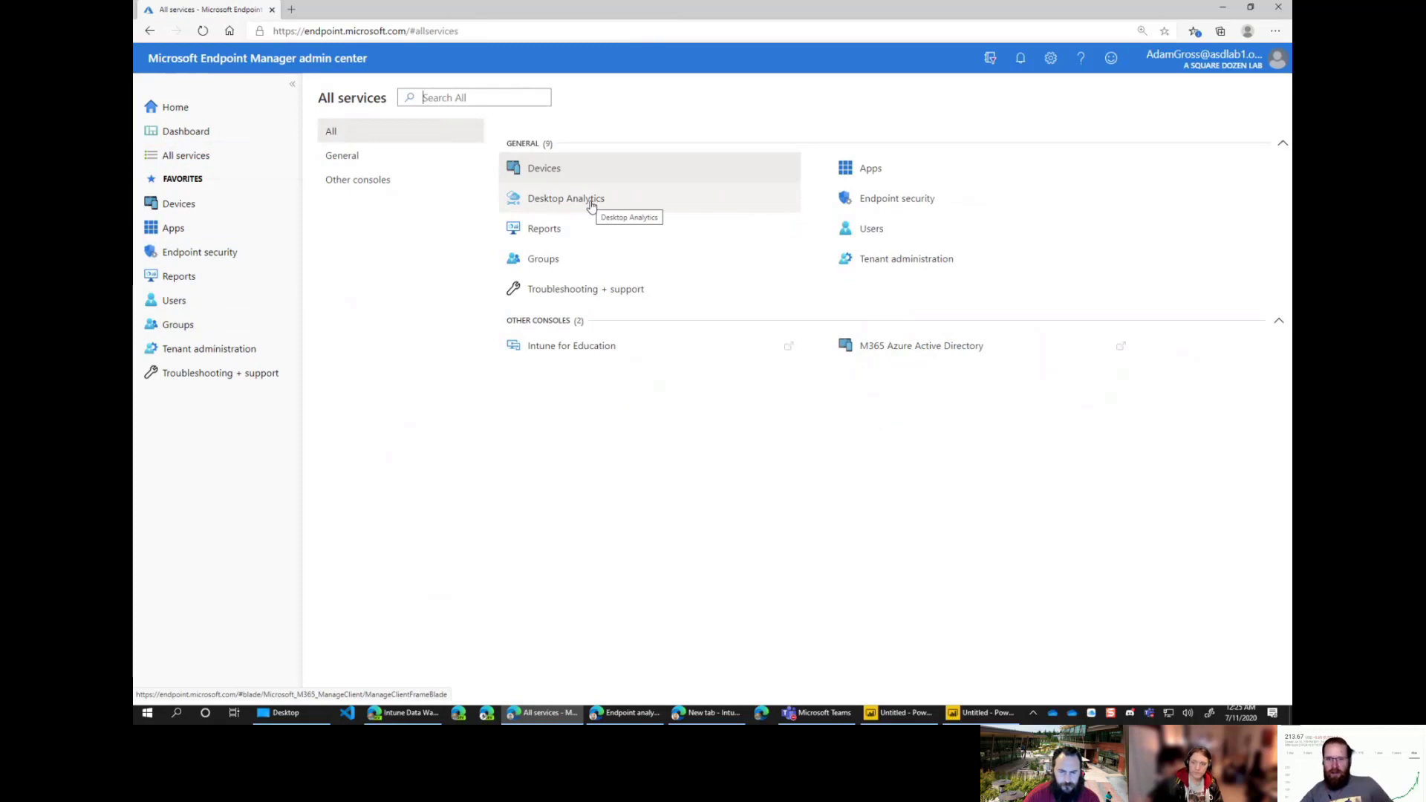
click(564, 202)
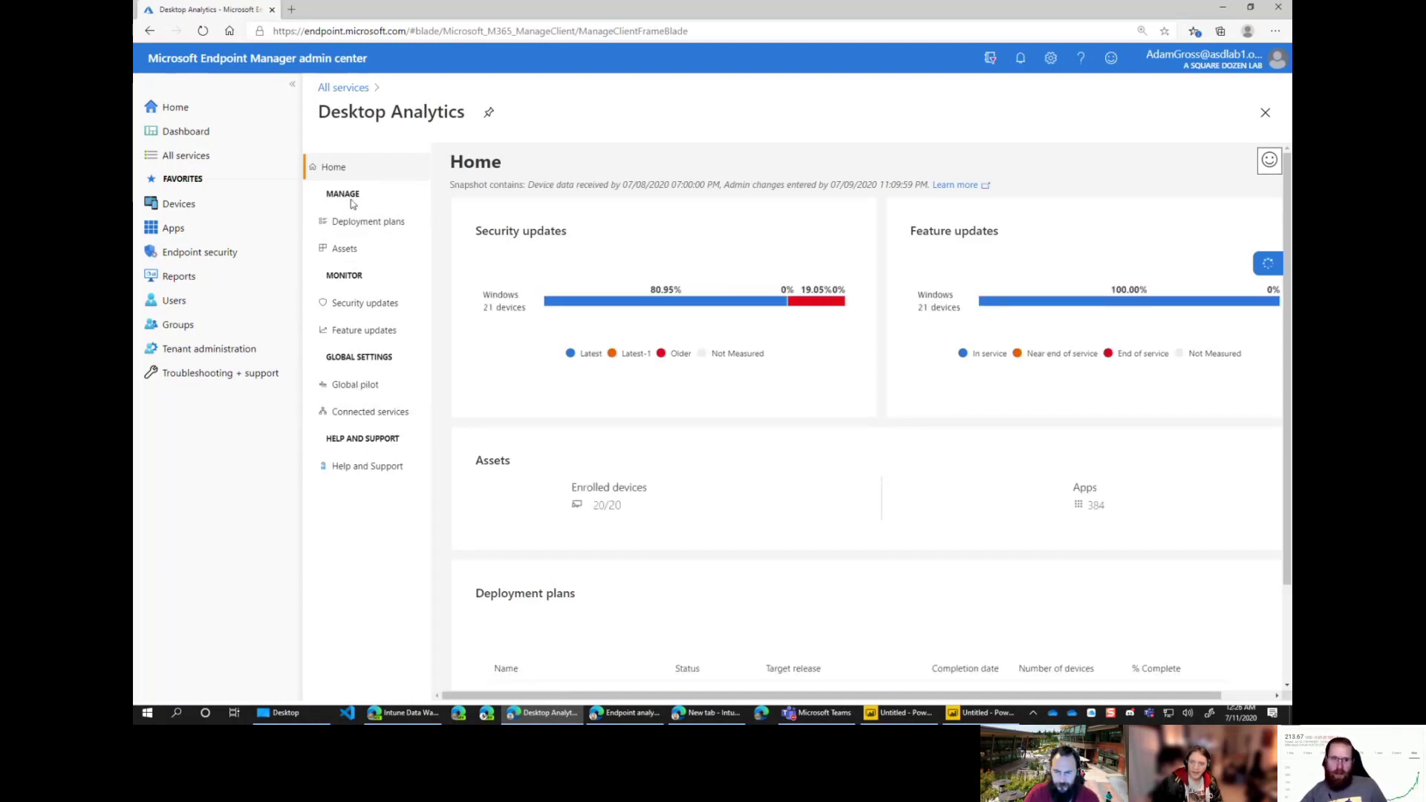
Step: Review the Connected services workspace details, then open the Reports Log analytics page
click(367, 414)
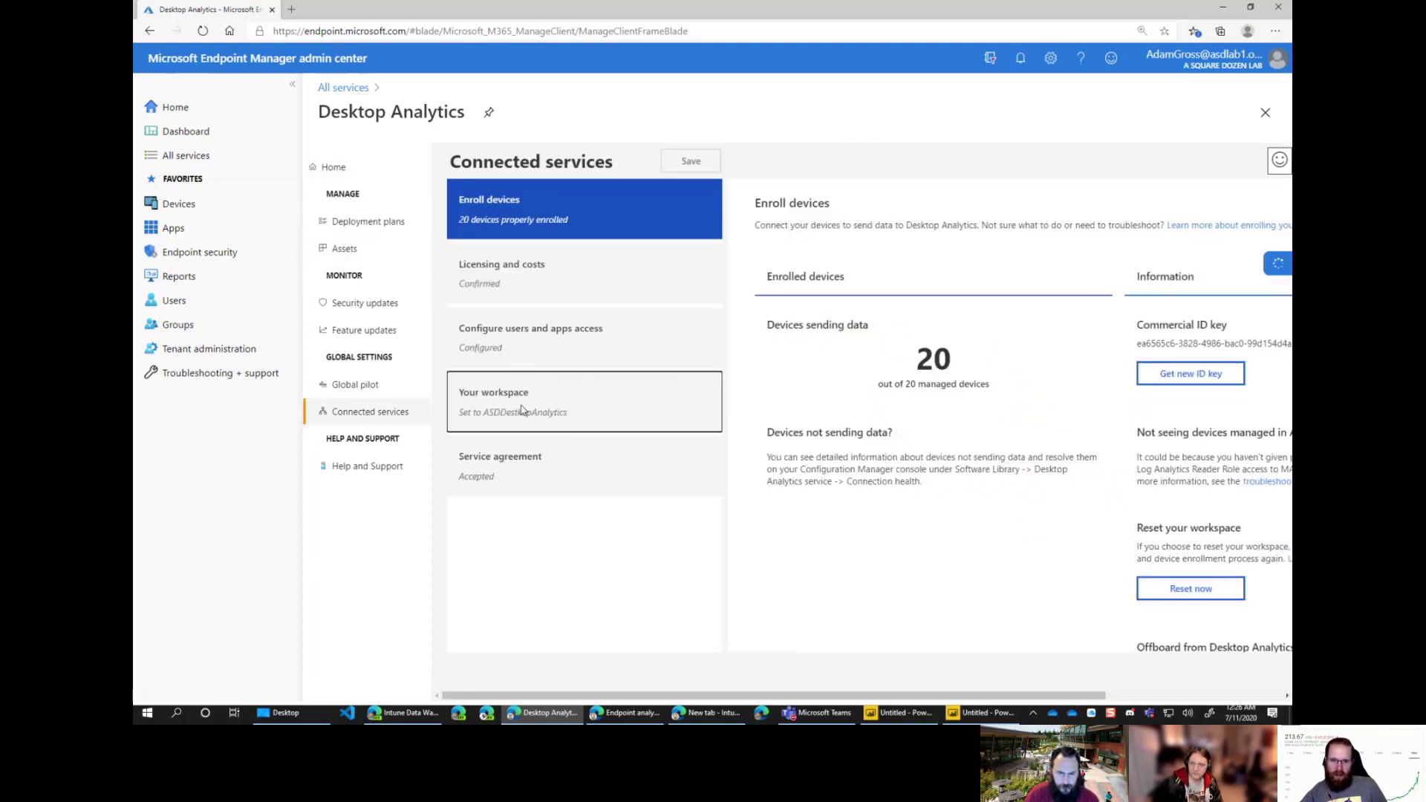
click(587, 404)
drag(964, 405, 820, 320)
click(894, 297)
click(171, 278)
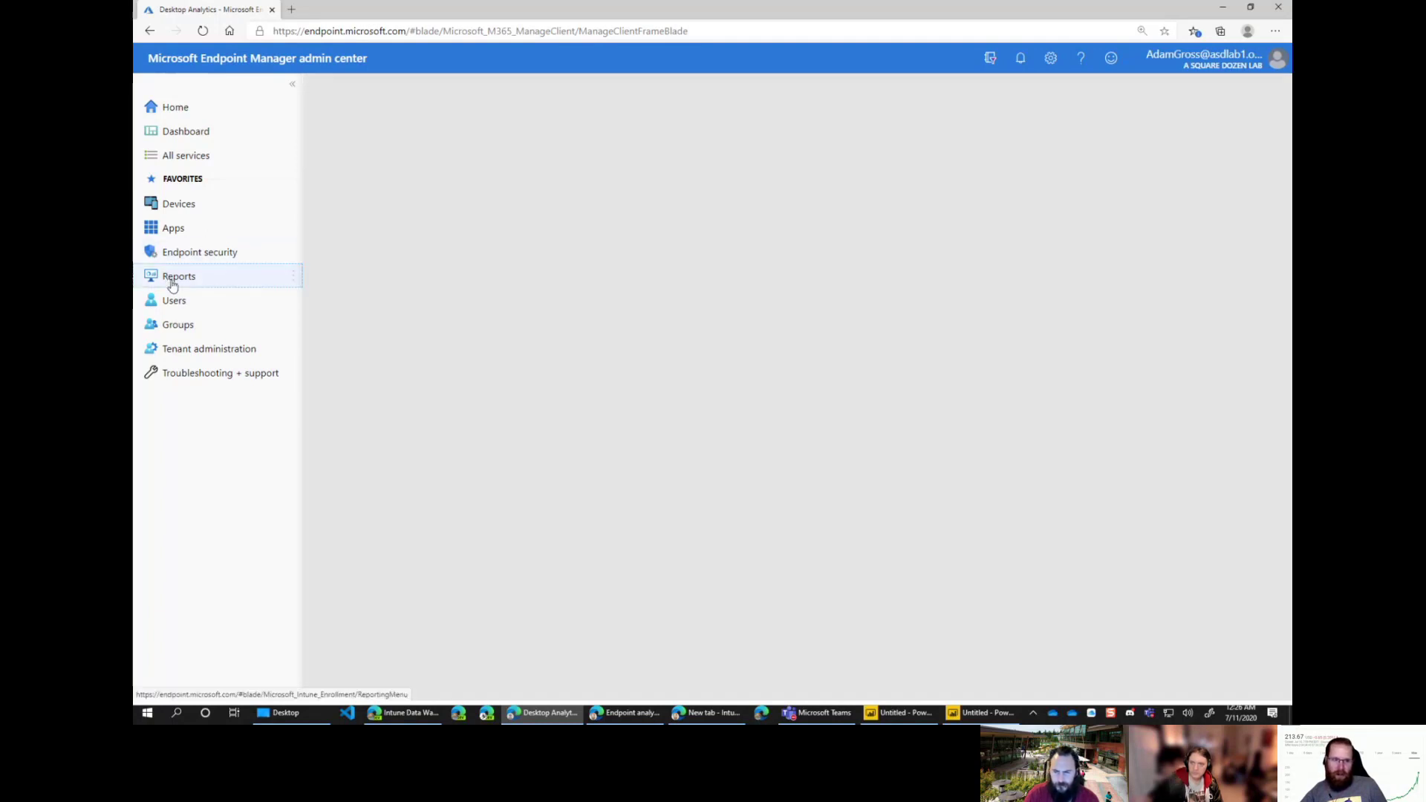
click(364, 432)
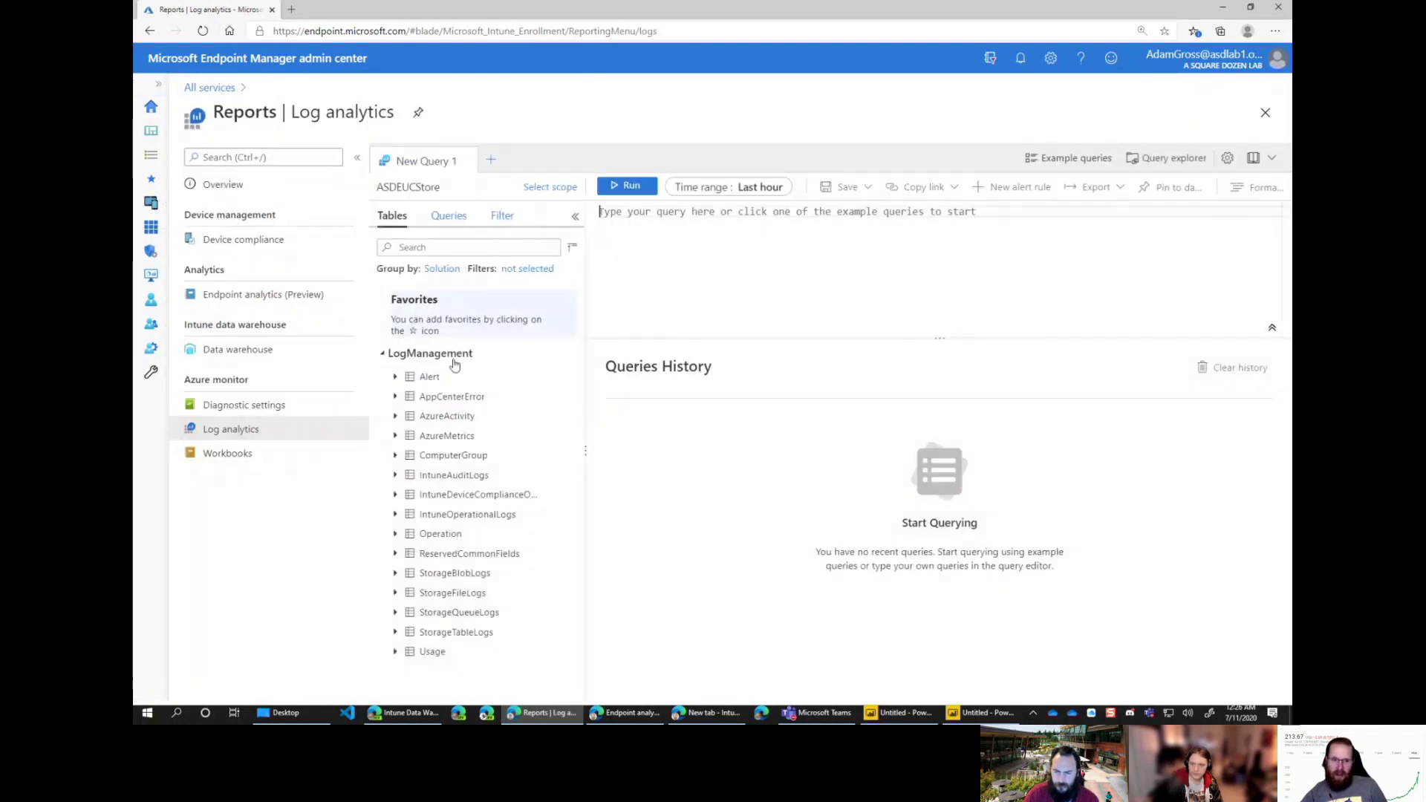
Step: Change the query scope from ASDEUCStore to the ASDDestkopAnalytics workspace
click(551, 188)
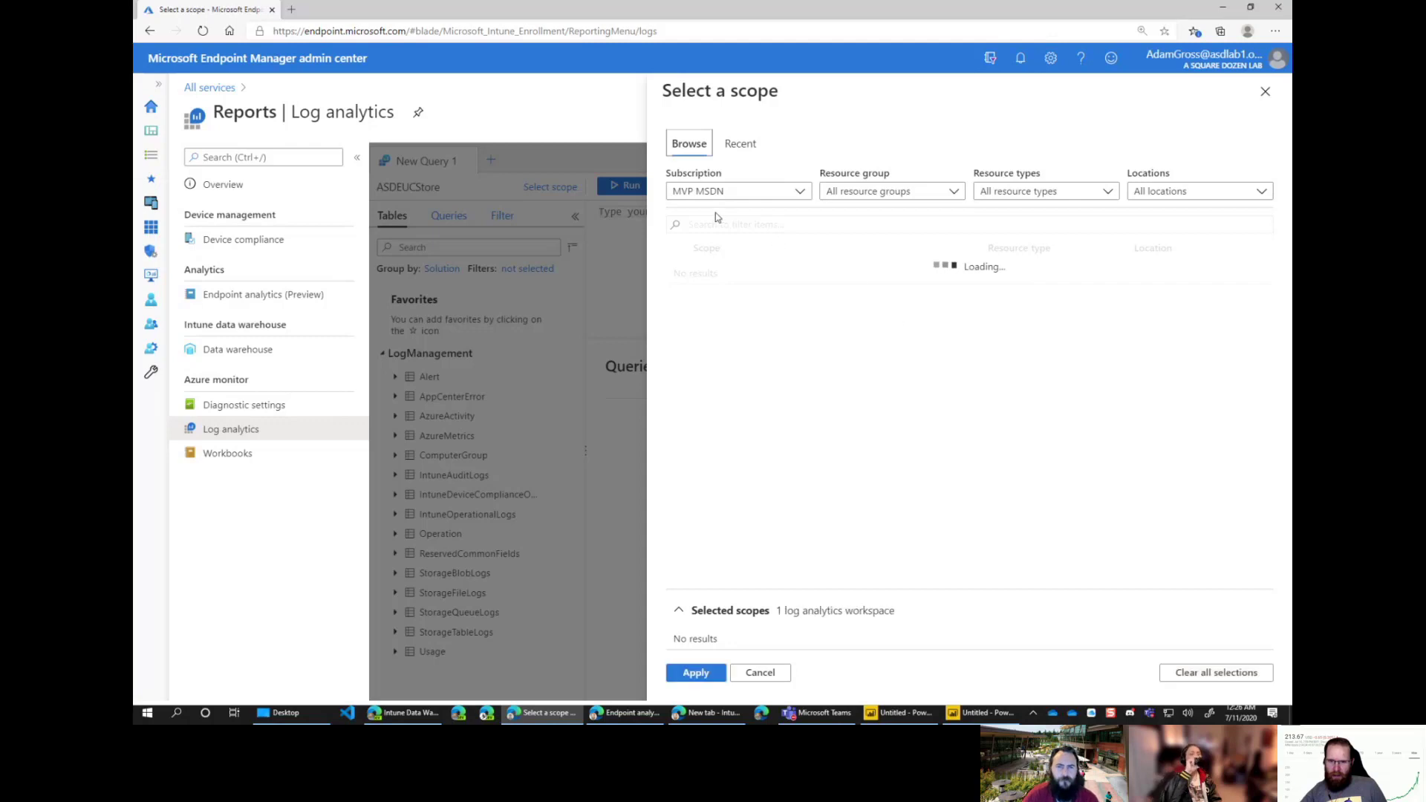
click(677, 364)
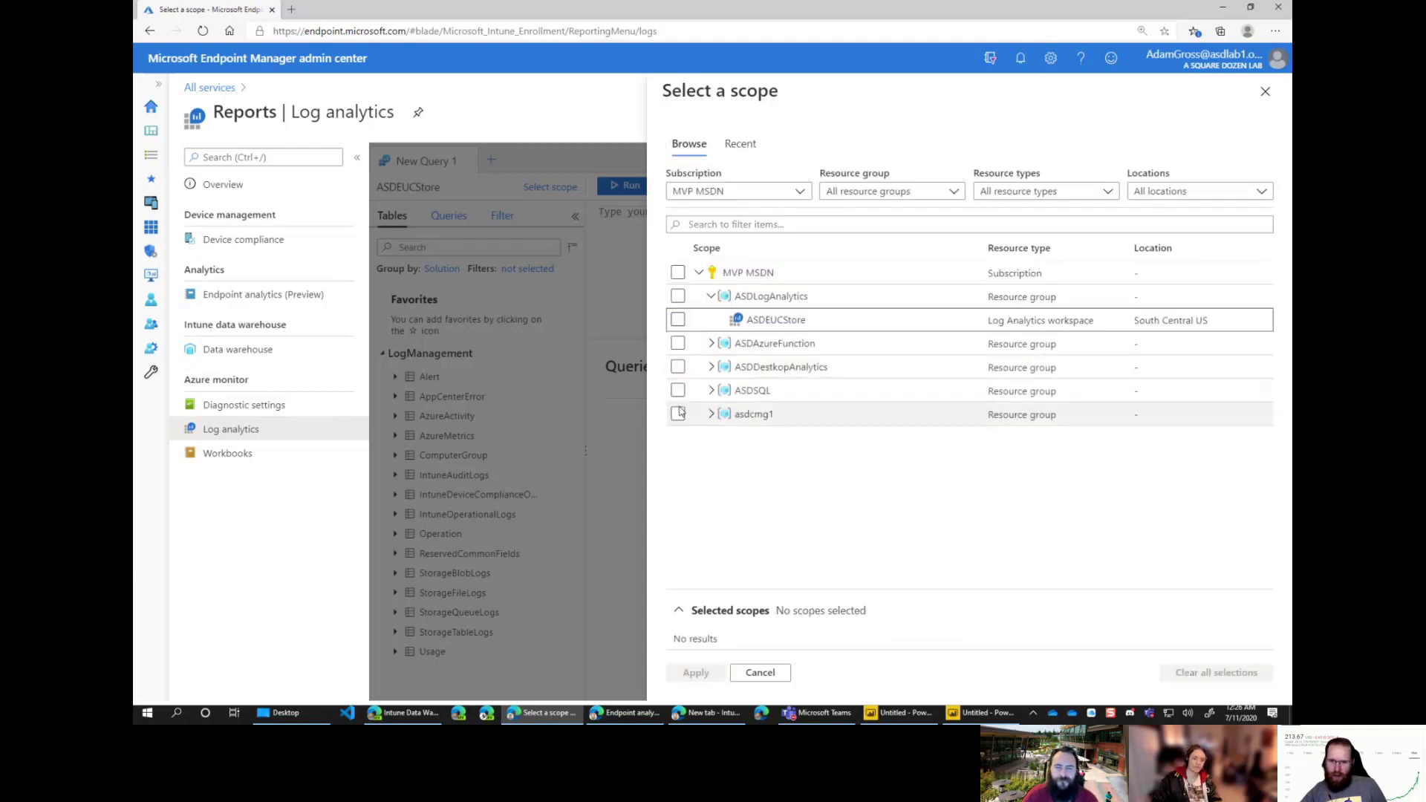
click(702, 369)
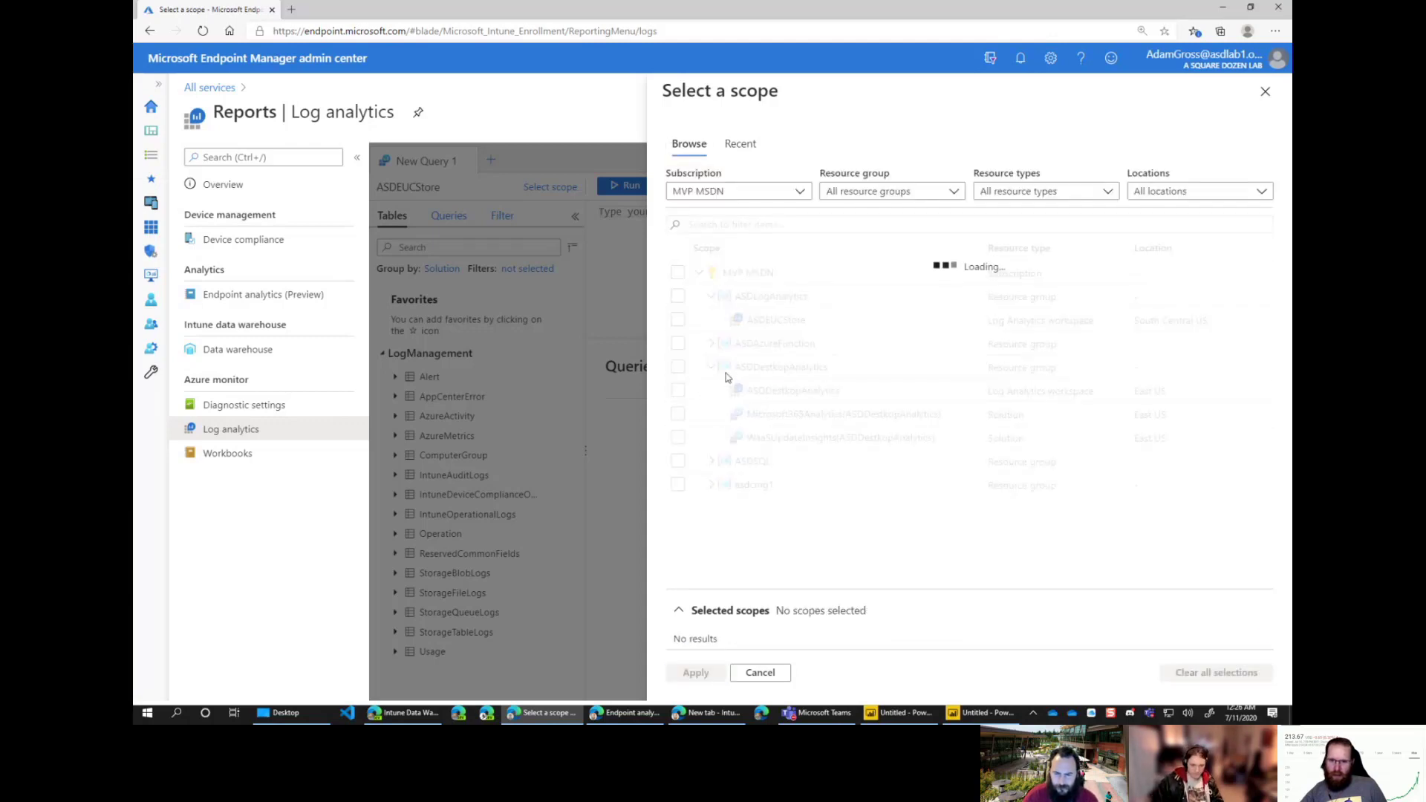
click(678, 391)
click(695, 673)
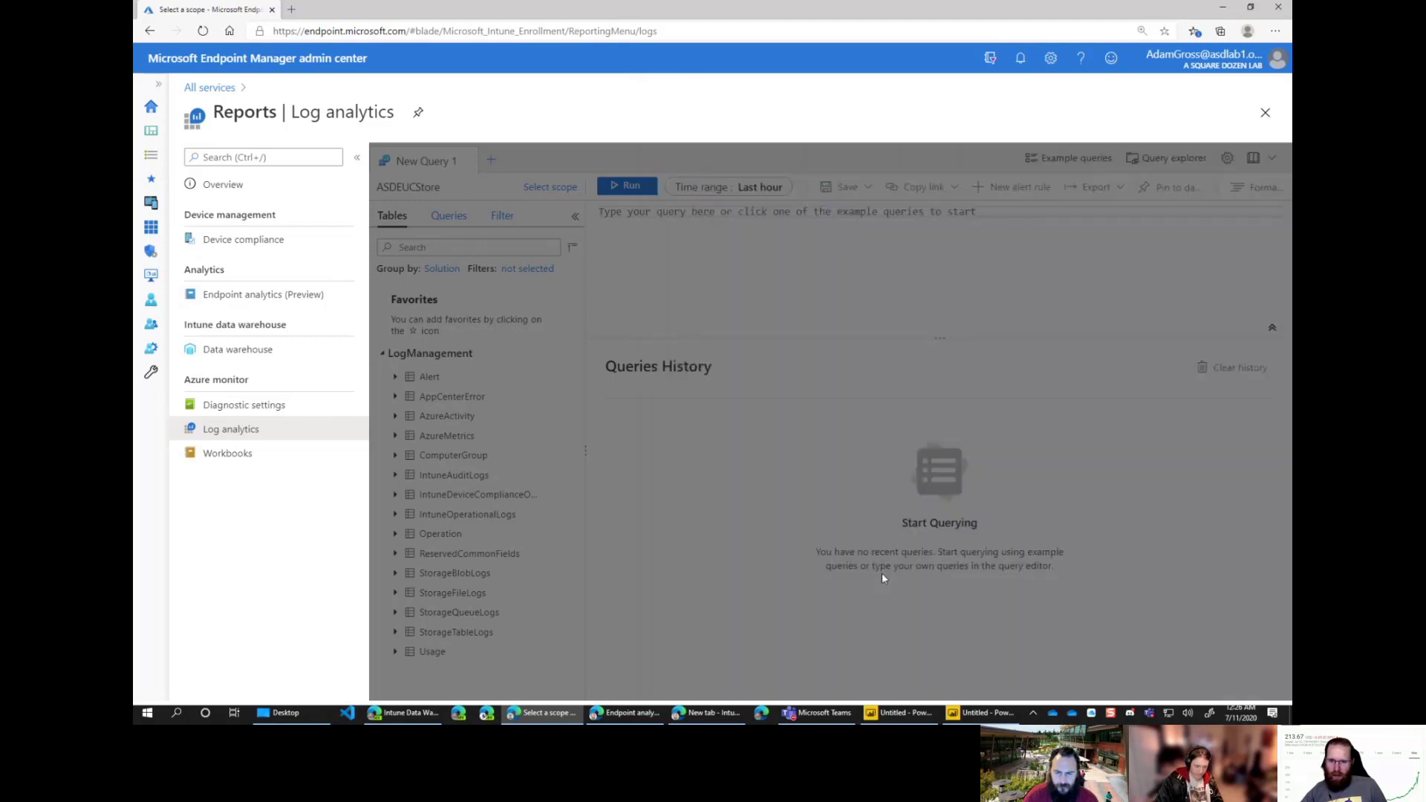
Step: Query the MADevice table from Microsoft365Analytics over the last 7 days, returning 120 records
click(442, 375)
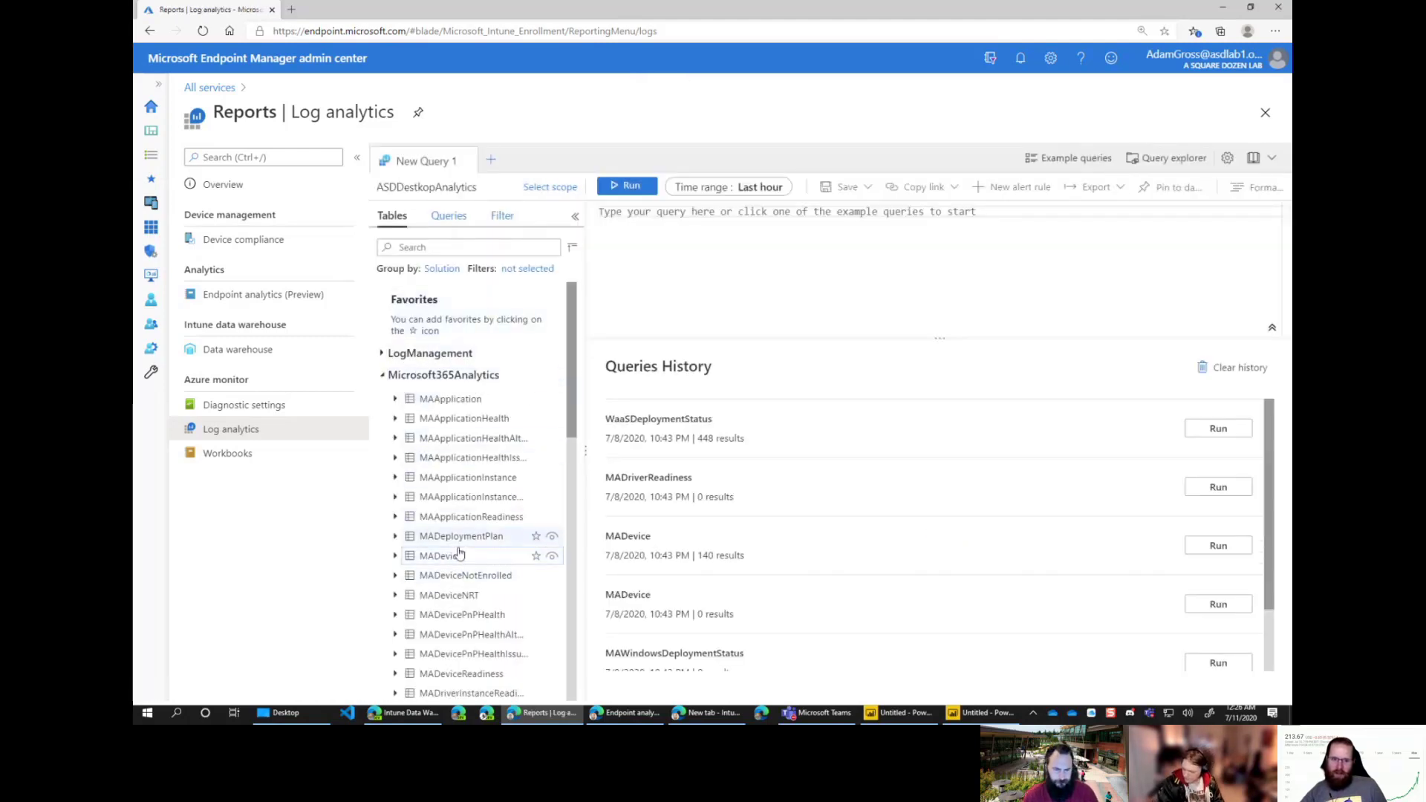
double_click(446, 557)
click(626, 186)
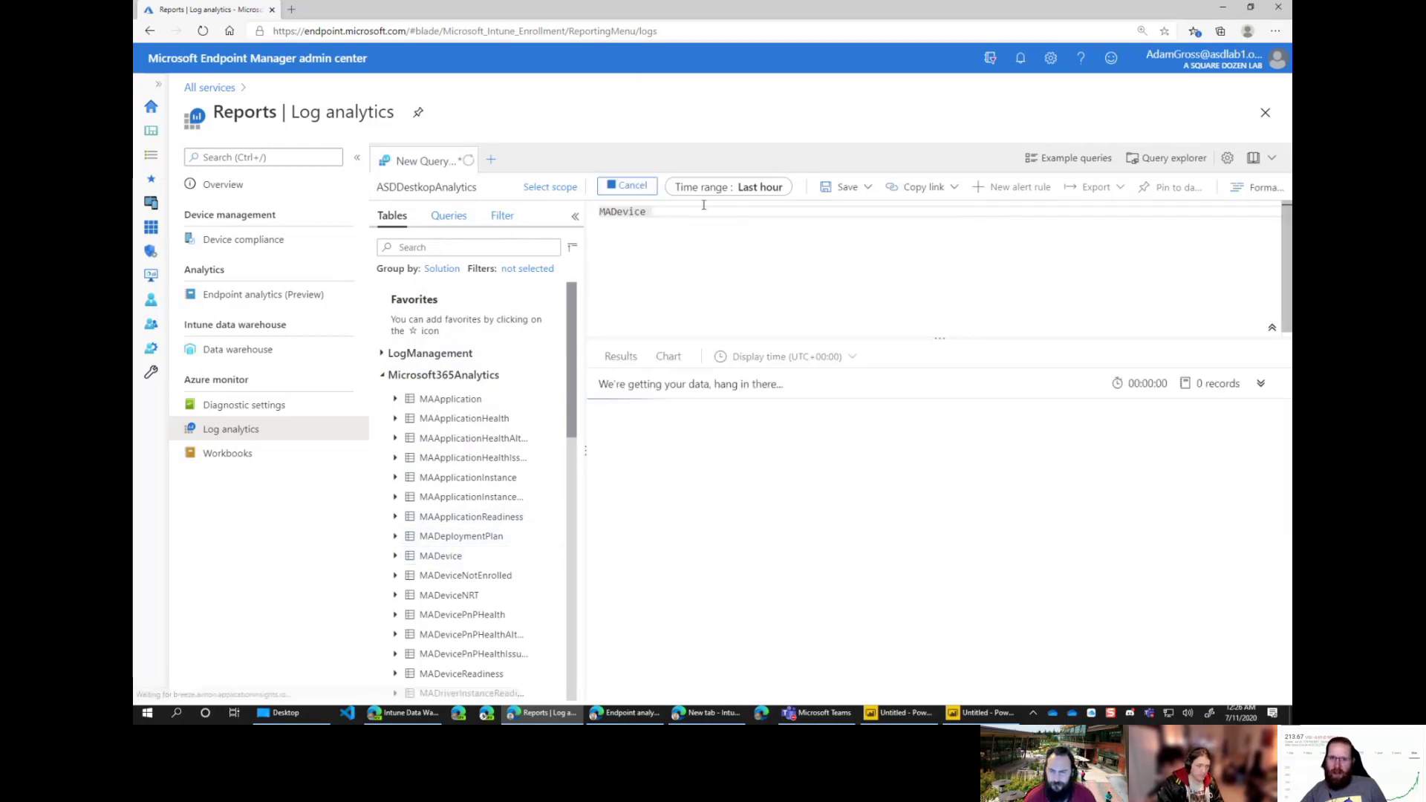
click(751, 189)
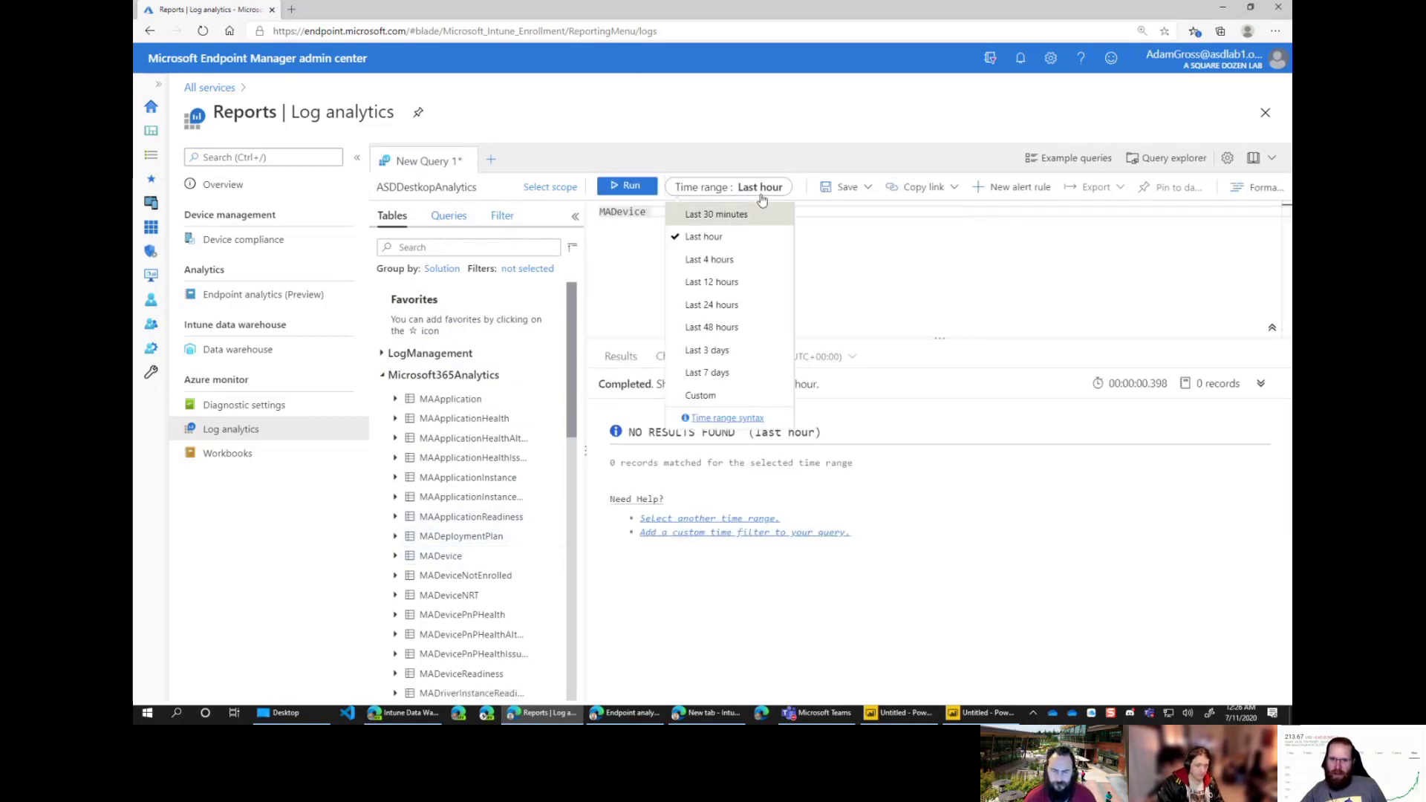
click(722, 373)
click(630, 186)
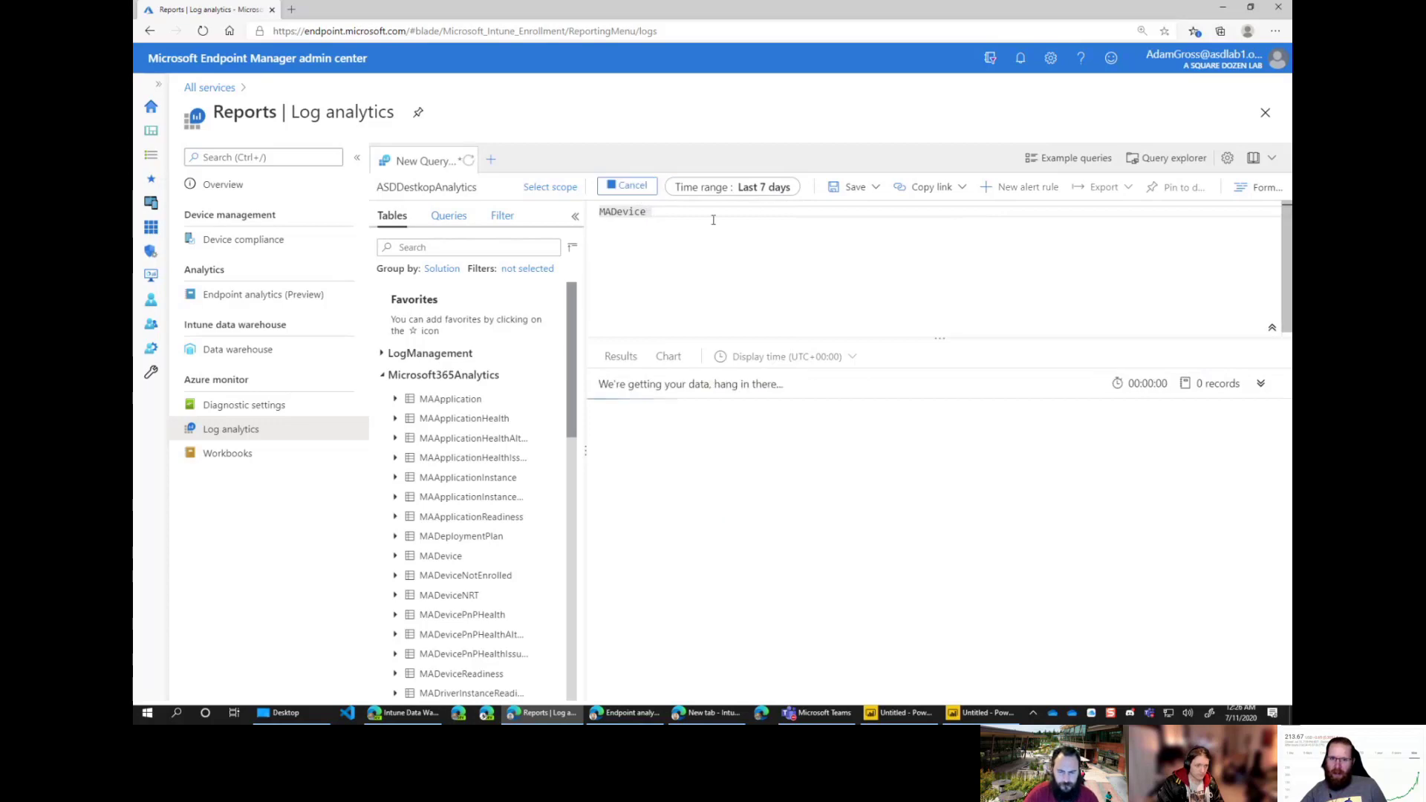
Step: Export the query to Power BI as M code and open PowerBIQuery (5).txt
click(1105, 187)
click(1119, 256)
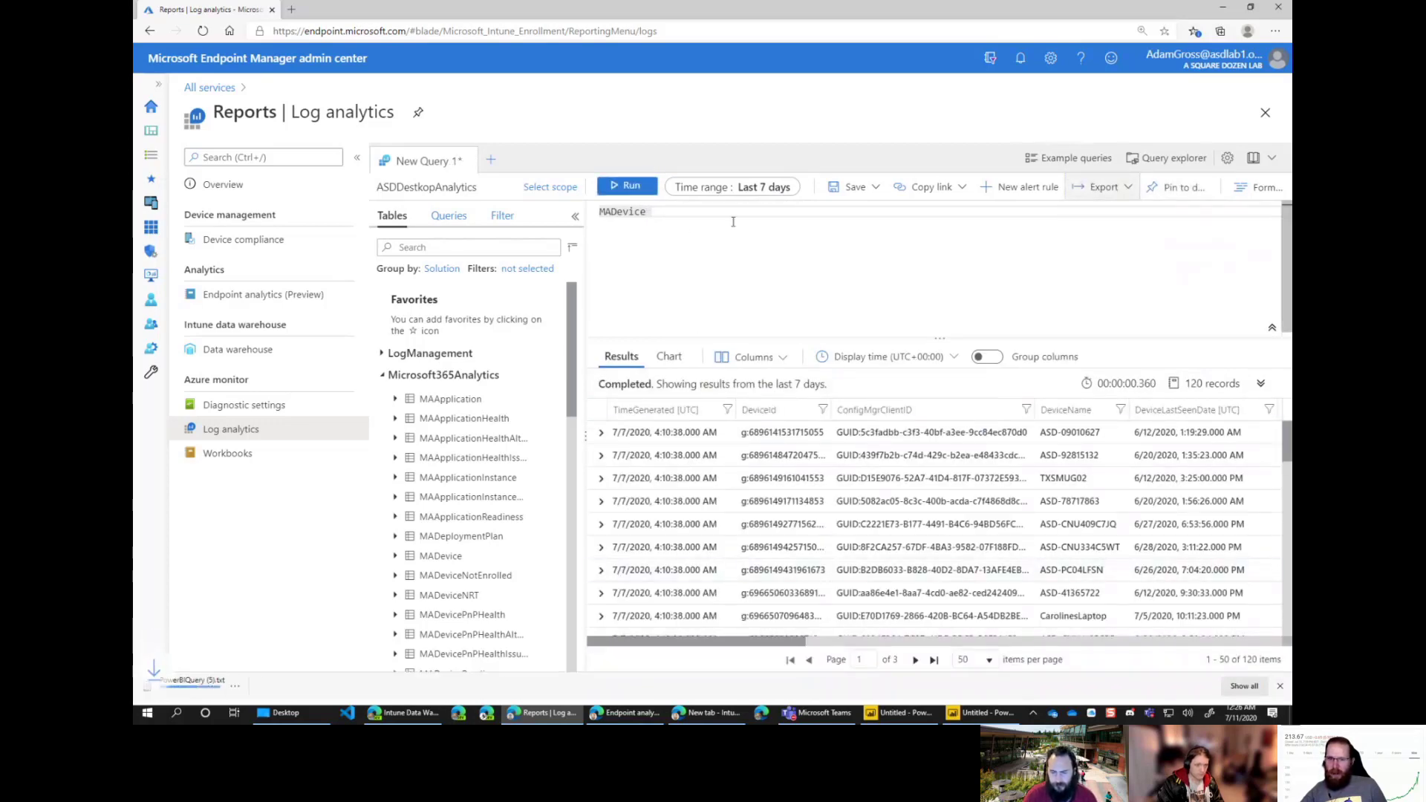
click(216, 694)
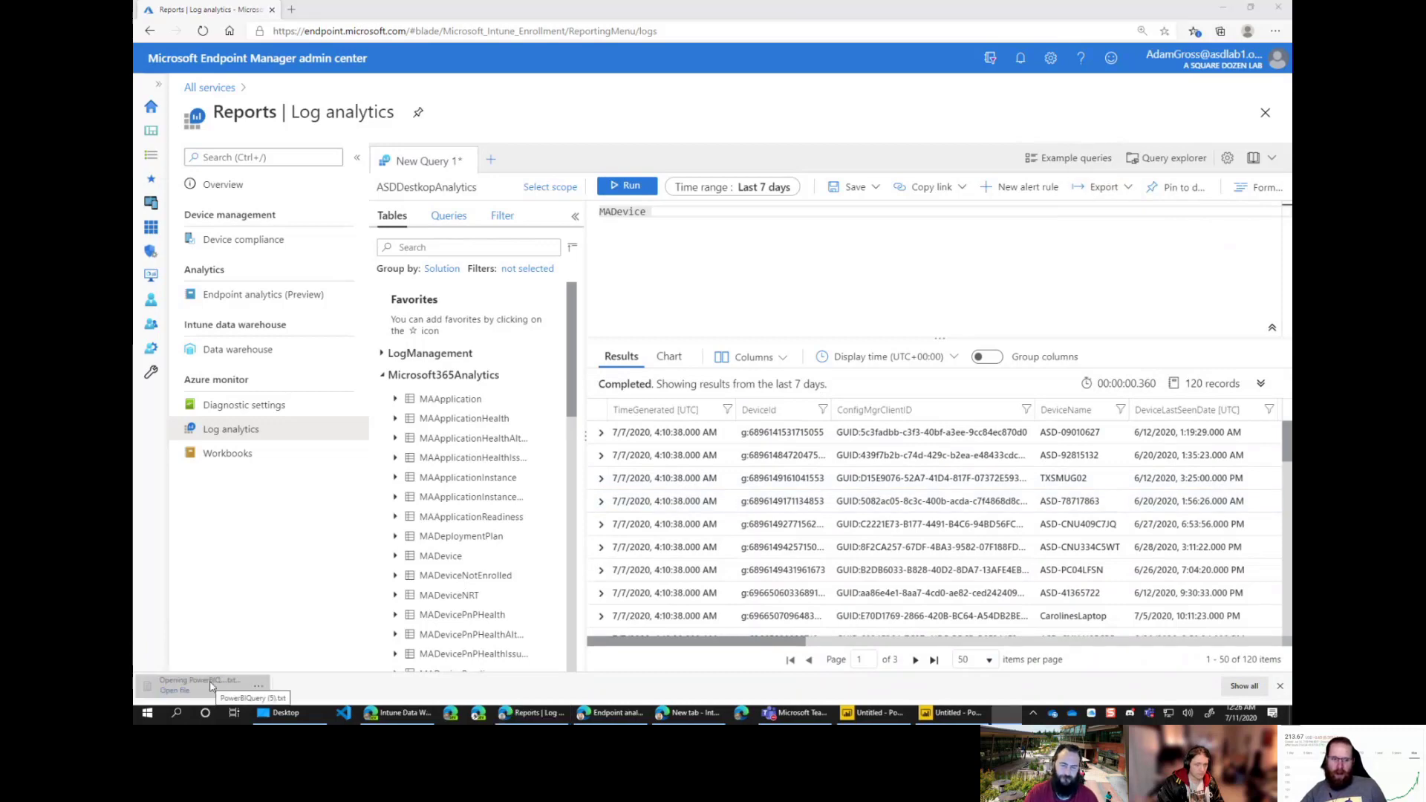
Step: Copy the full script from 'let AnalyticsQuery =' to 'in AnalyticsQuery' in maximized Notepad
drag(1025, 414, 506, 2)
drag(264, 410, 135, 151)
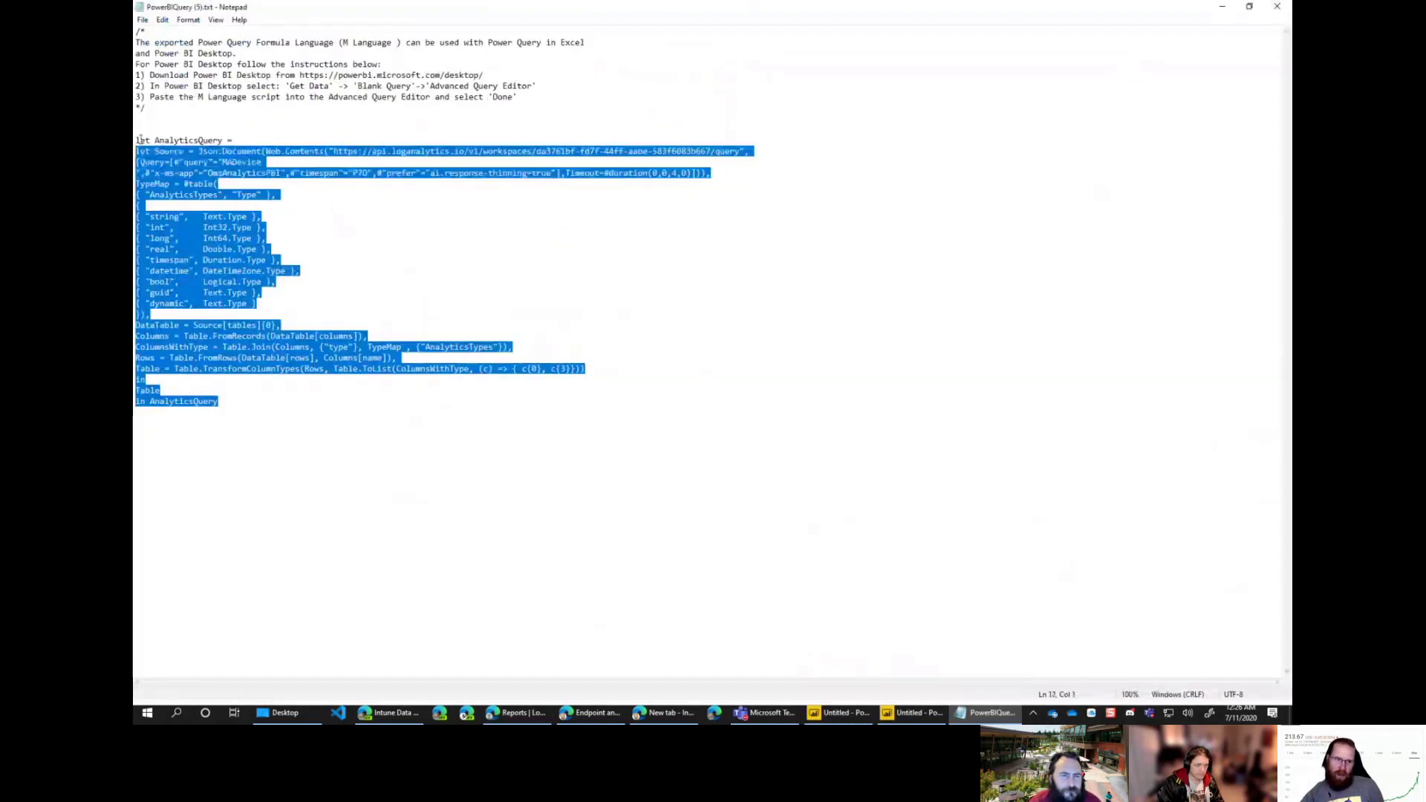
right_click(146, 172)
click(195, 166)
click(194, 166)
drag(136, 139, 271, 414)
right_click(135, 347)
click(159, 387)
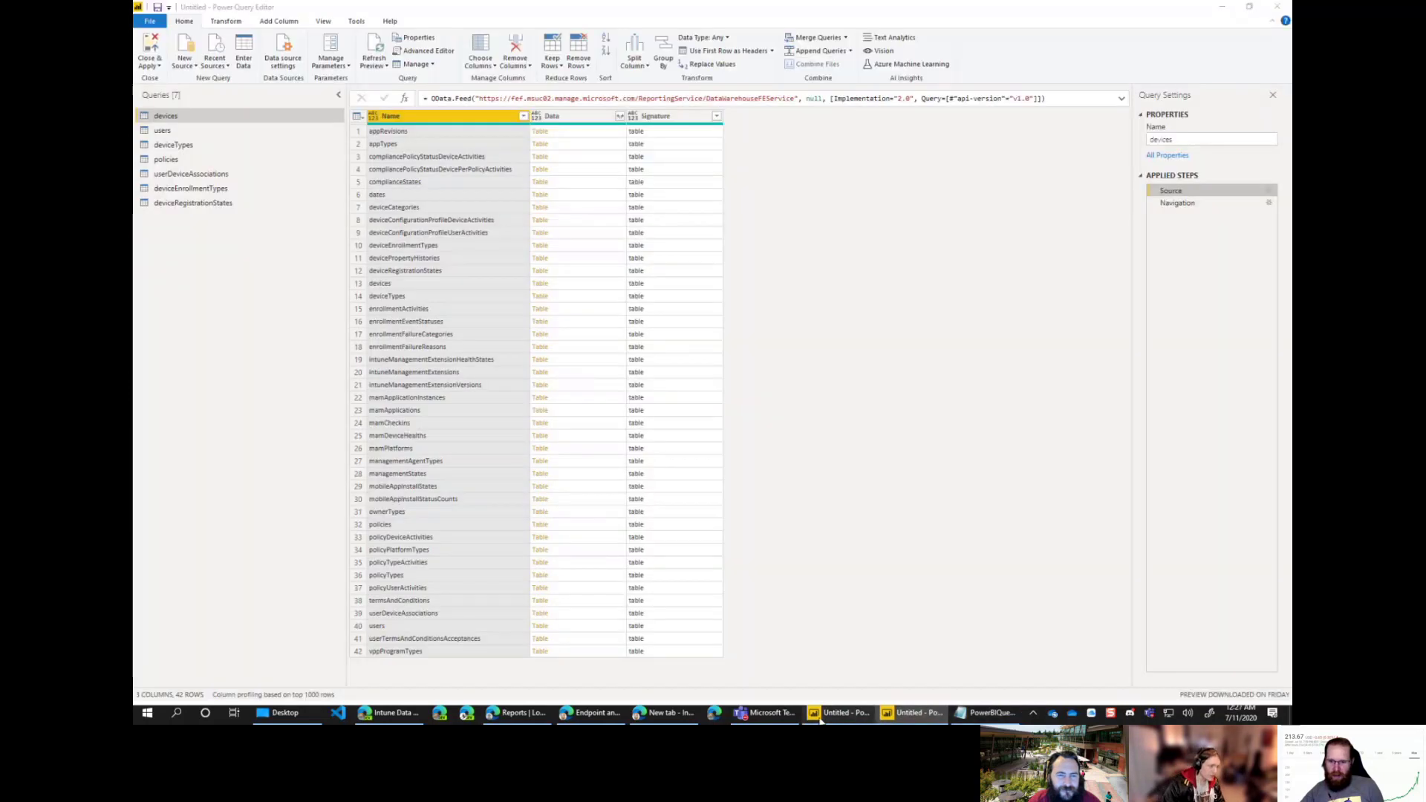
click(839, 713)
Step: Create blank Query1 and replace its code with the pasted AnalyticsQuery M script in Advanced Editor
click(915, 713)
click(915, 714)
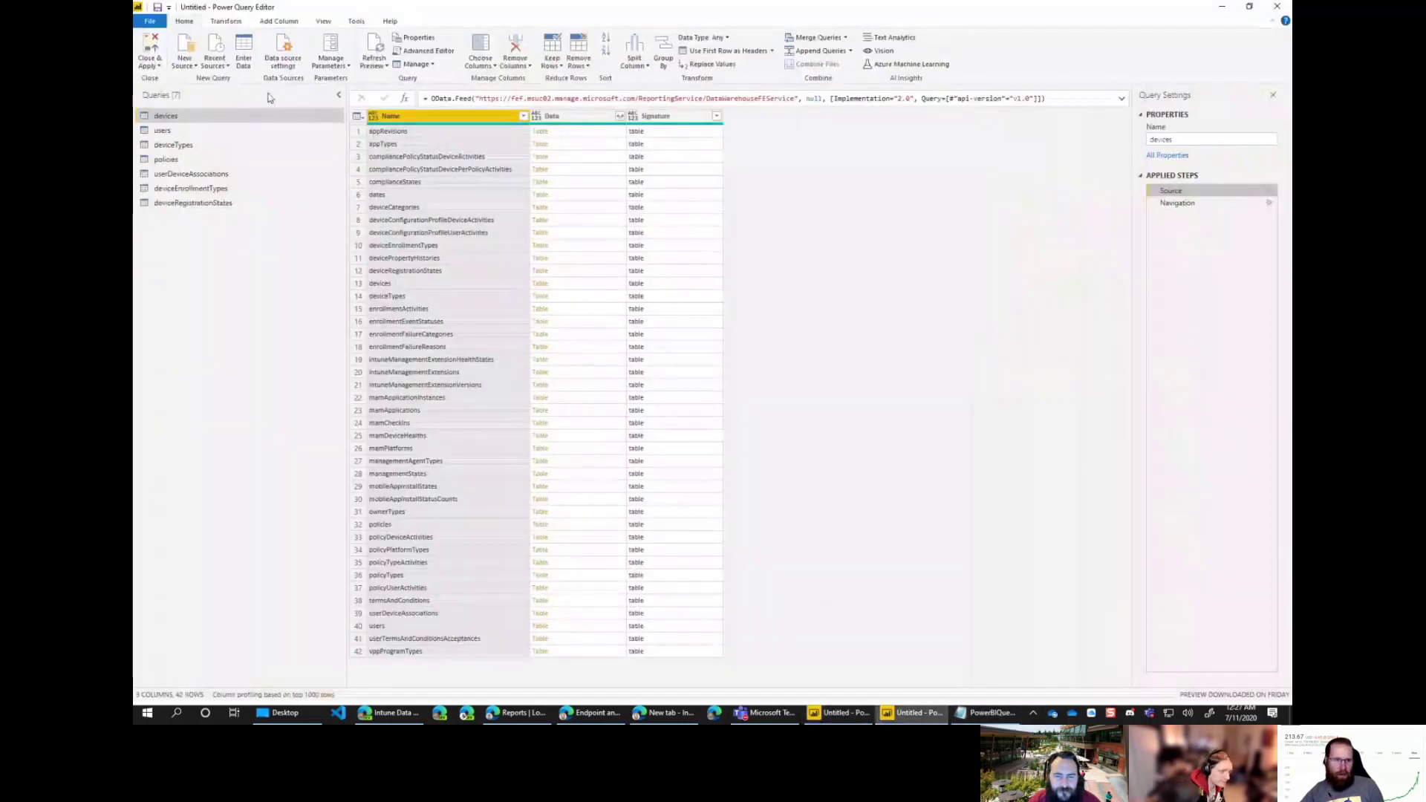
click(184, 59)
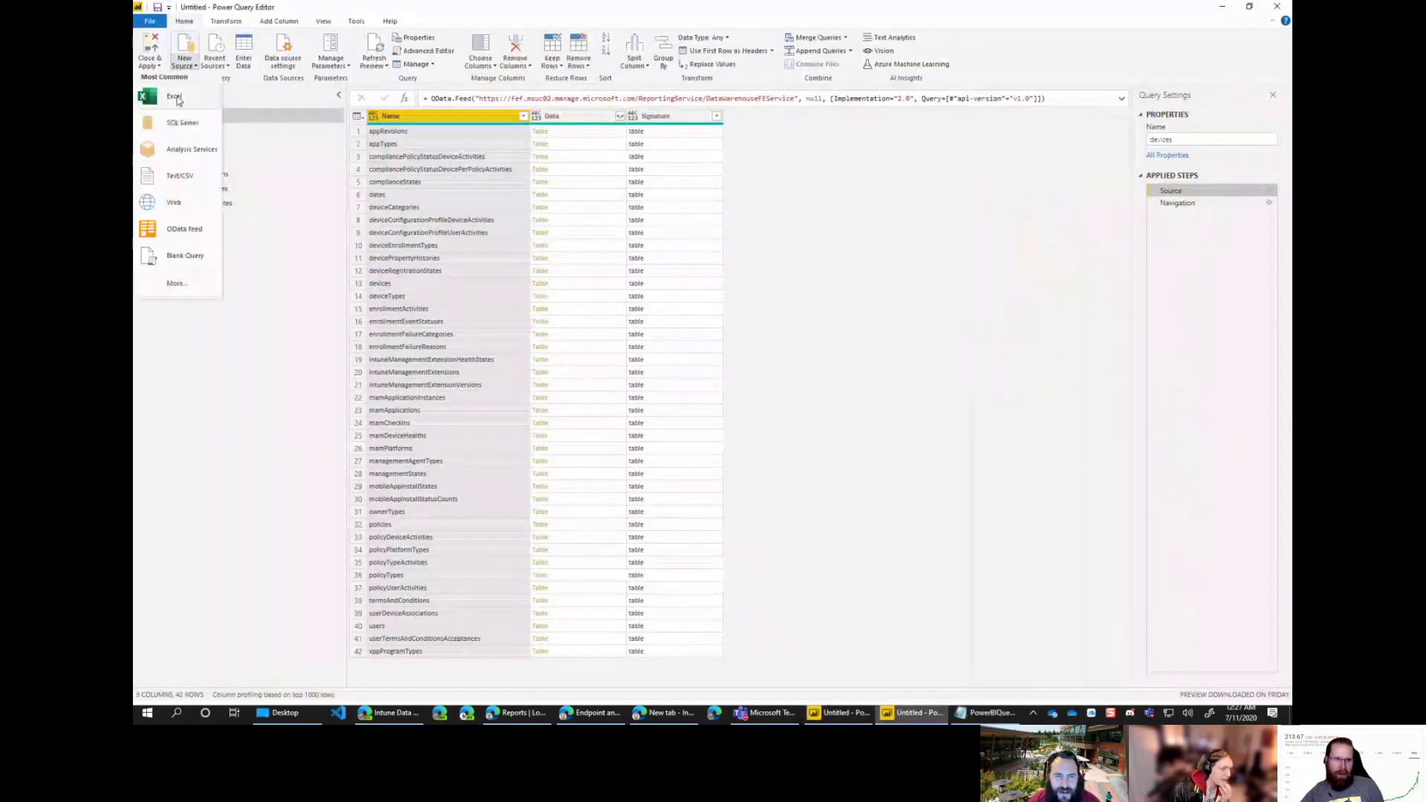
click(185, 255)
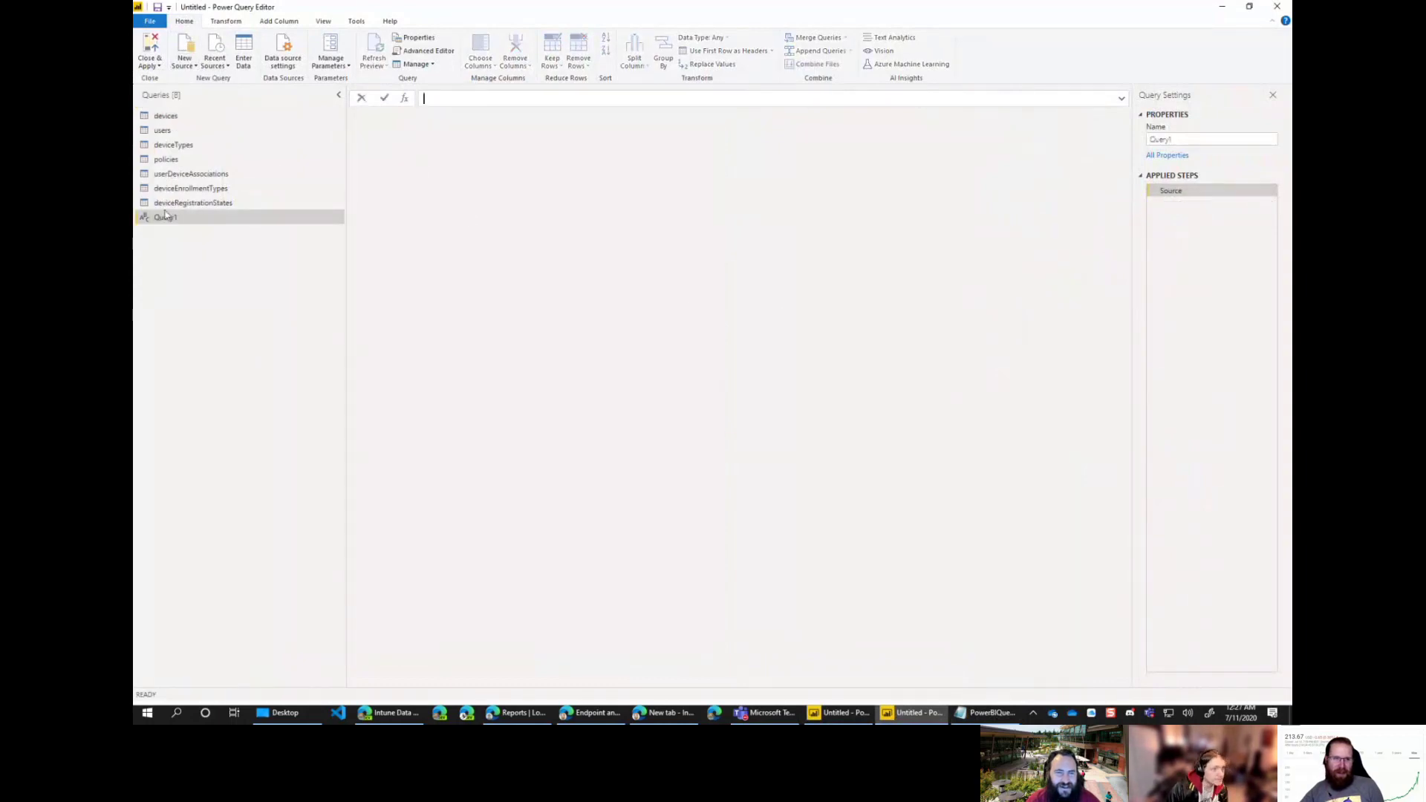
click(424, 51)
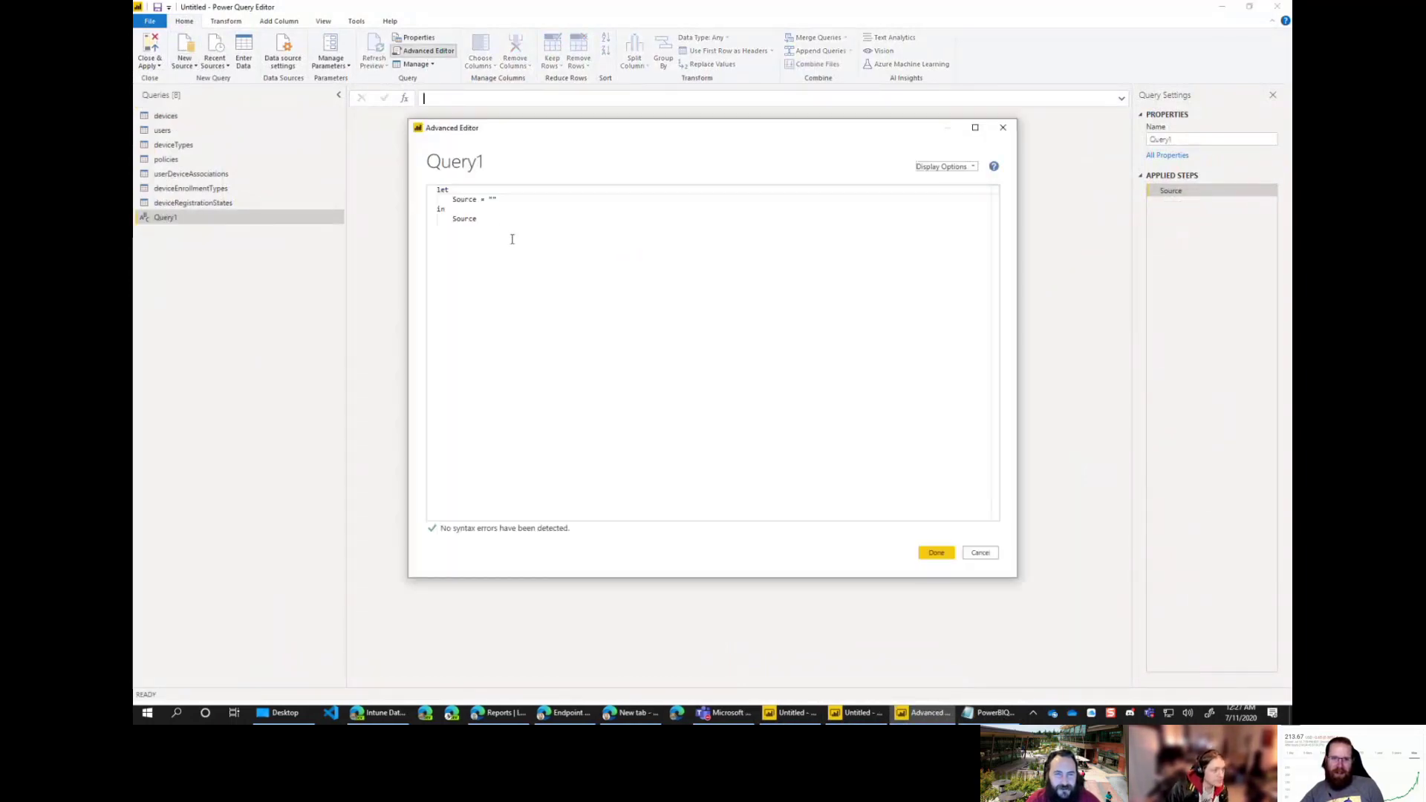
key(ctrl+a)
key(ctrl+v)
click(937, 554)
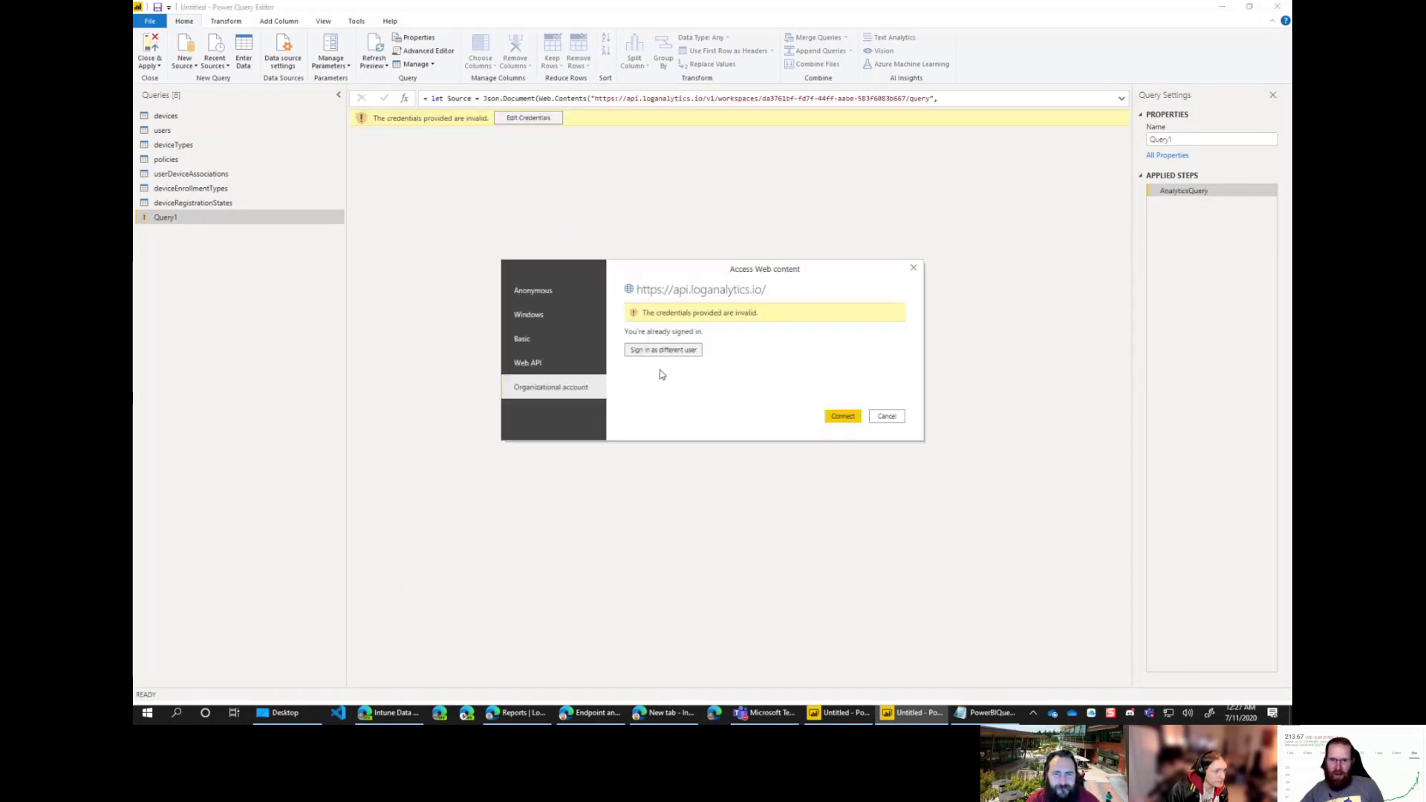
Step: Sign in with the lab organizational account and connect, loading 120 MADevice rows across 41 columns
click(559, 389)
click(658, 329)
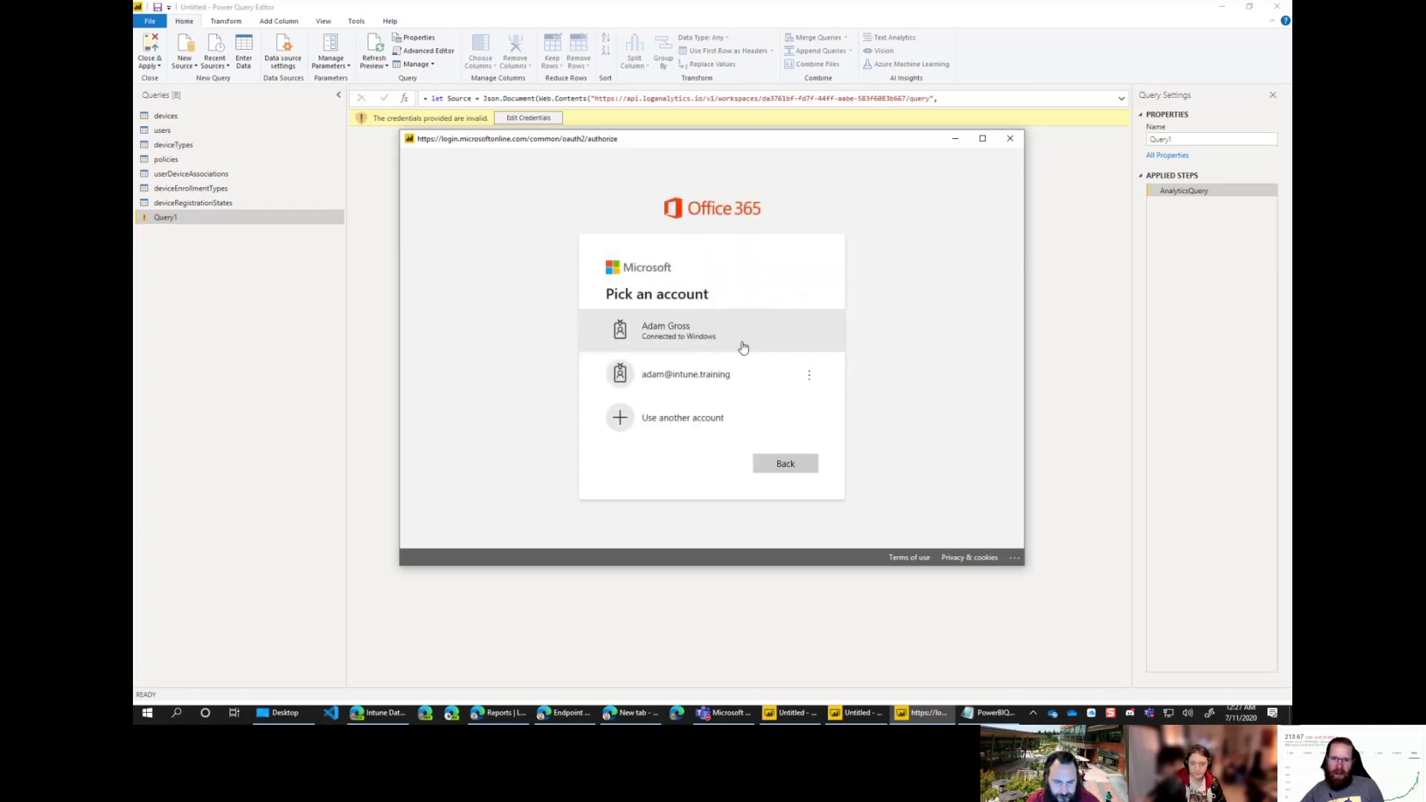
click(717, 431)
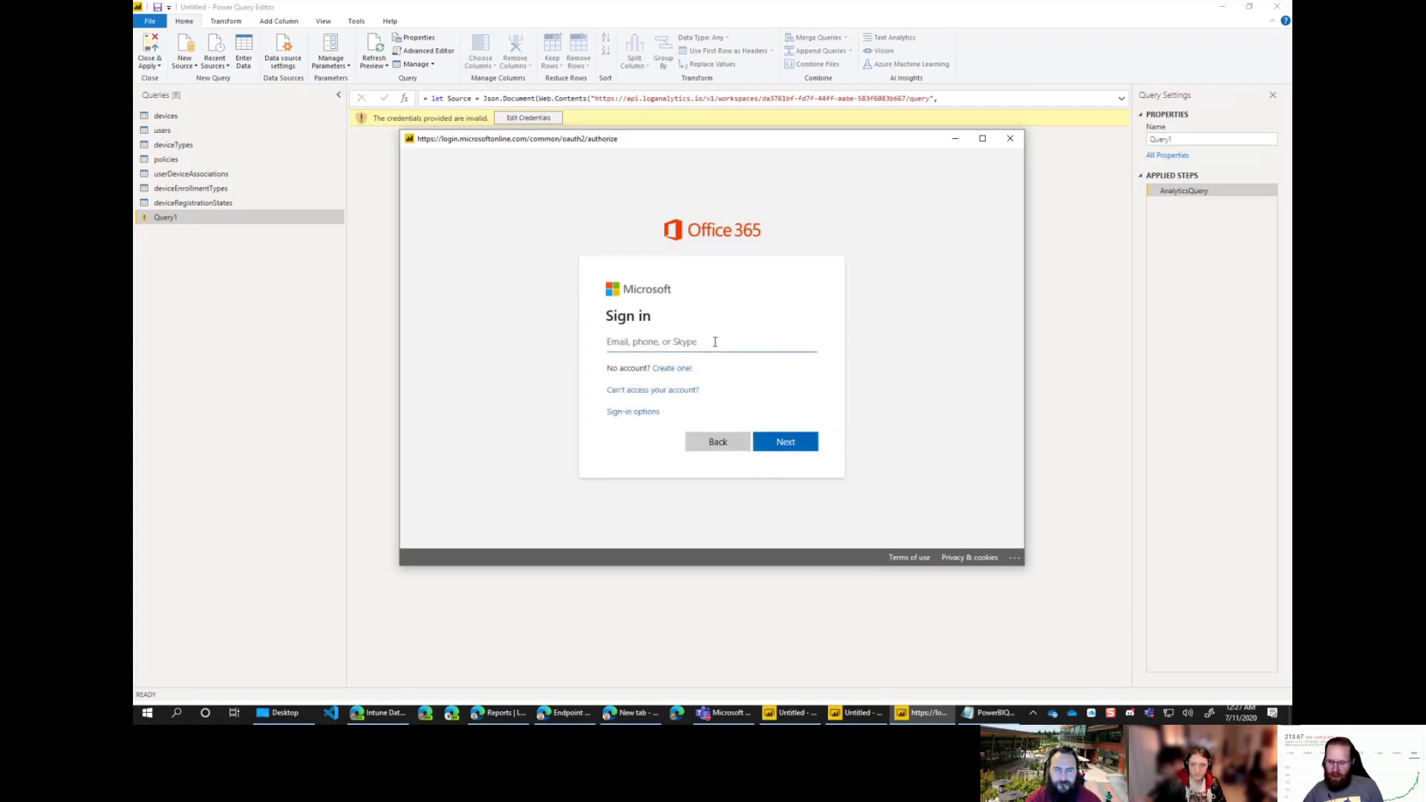
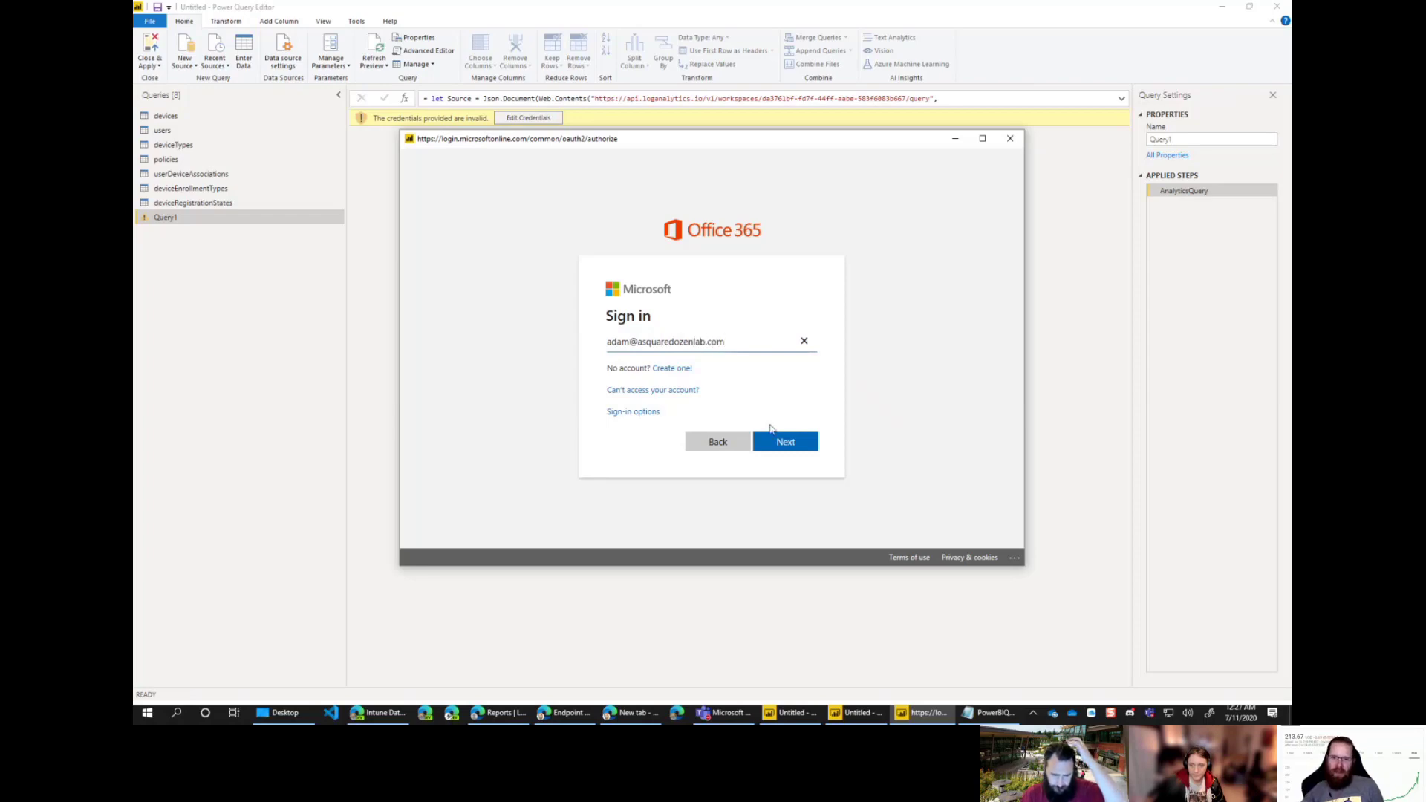
click(788, 440)
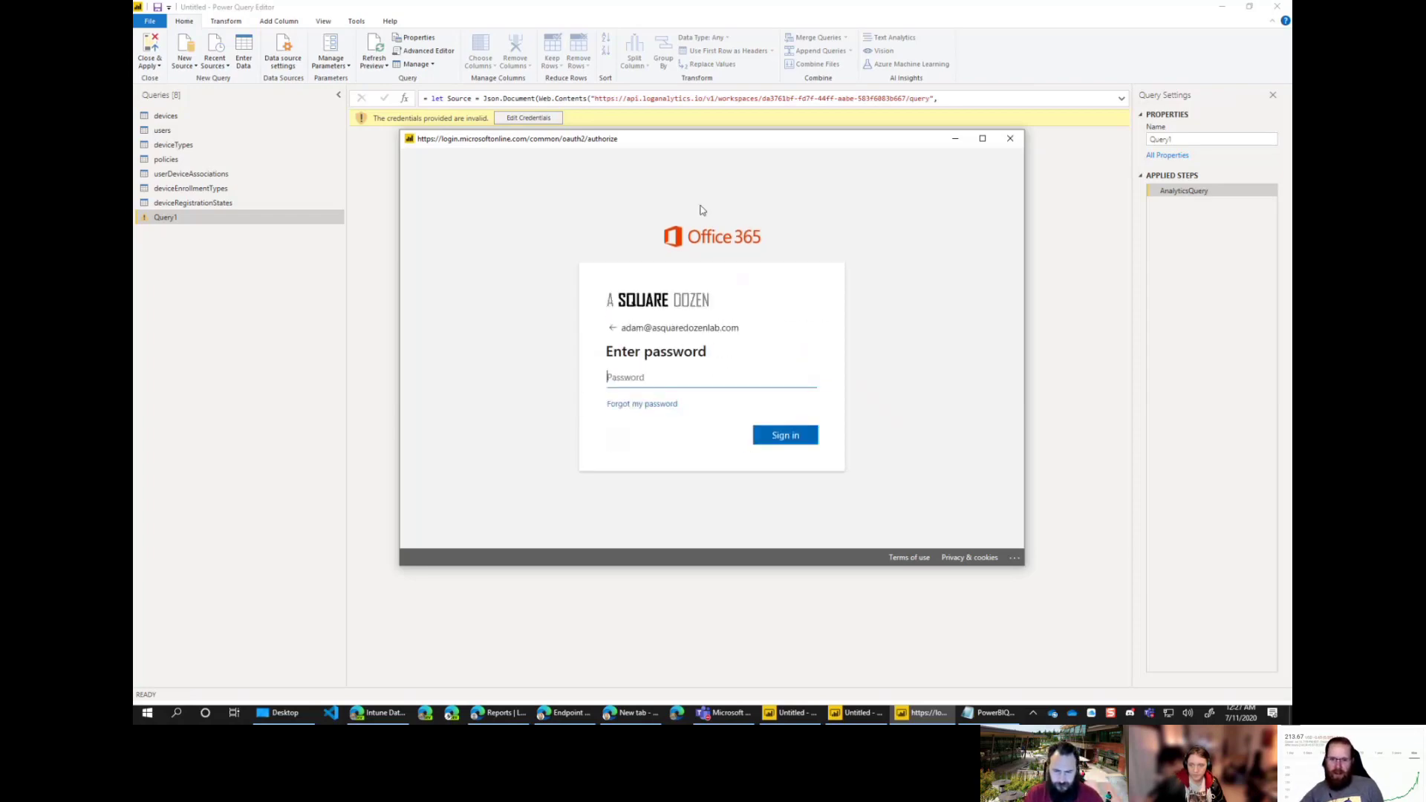
text(*****)
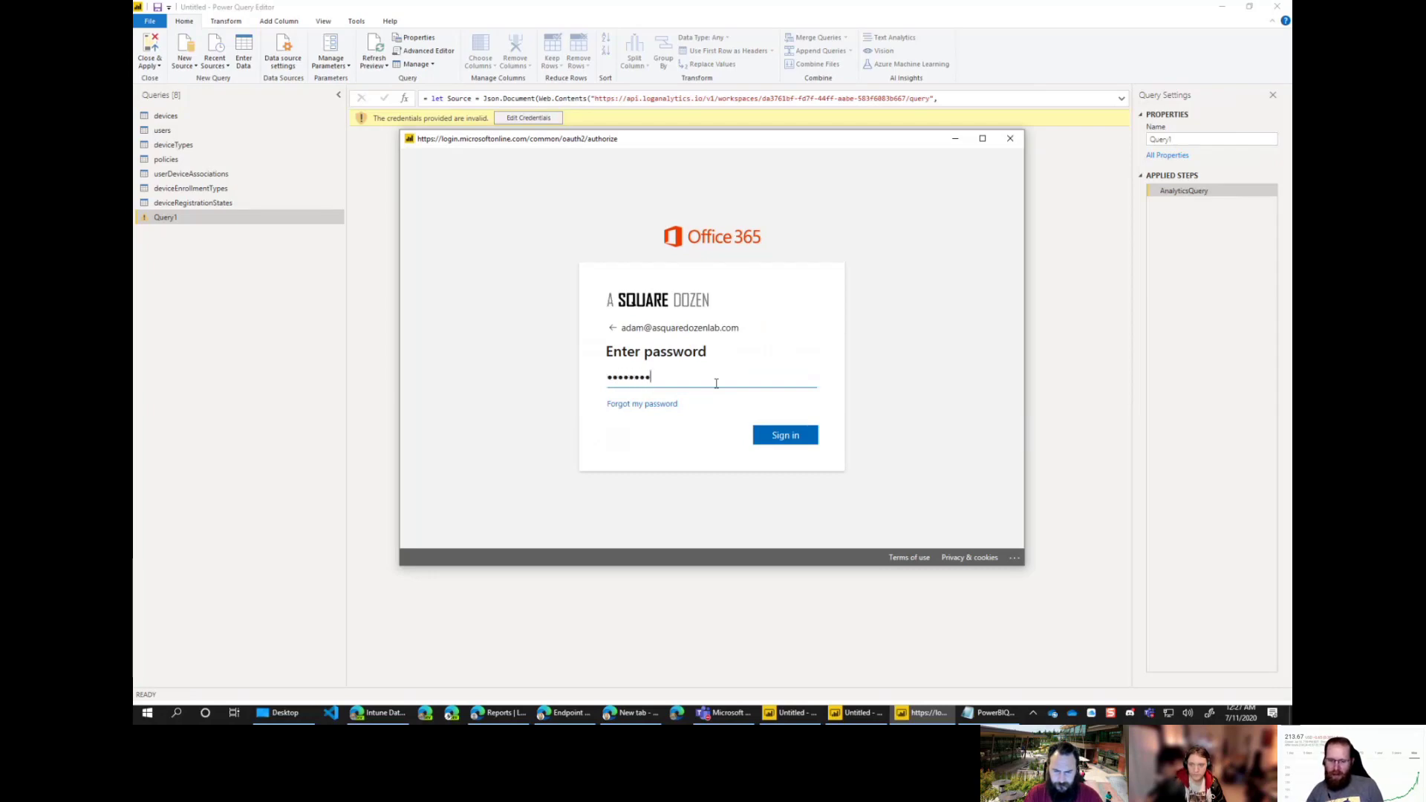
text(****)
key(ctrl+a)
text(***)
key(Return)
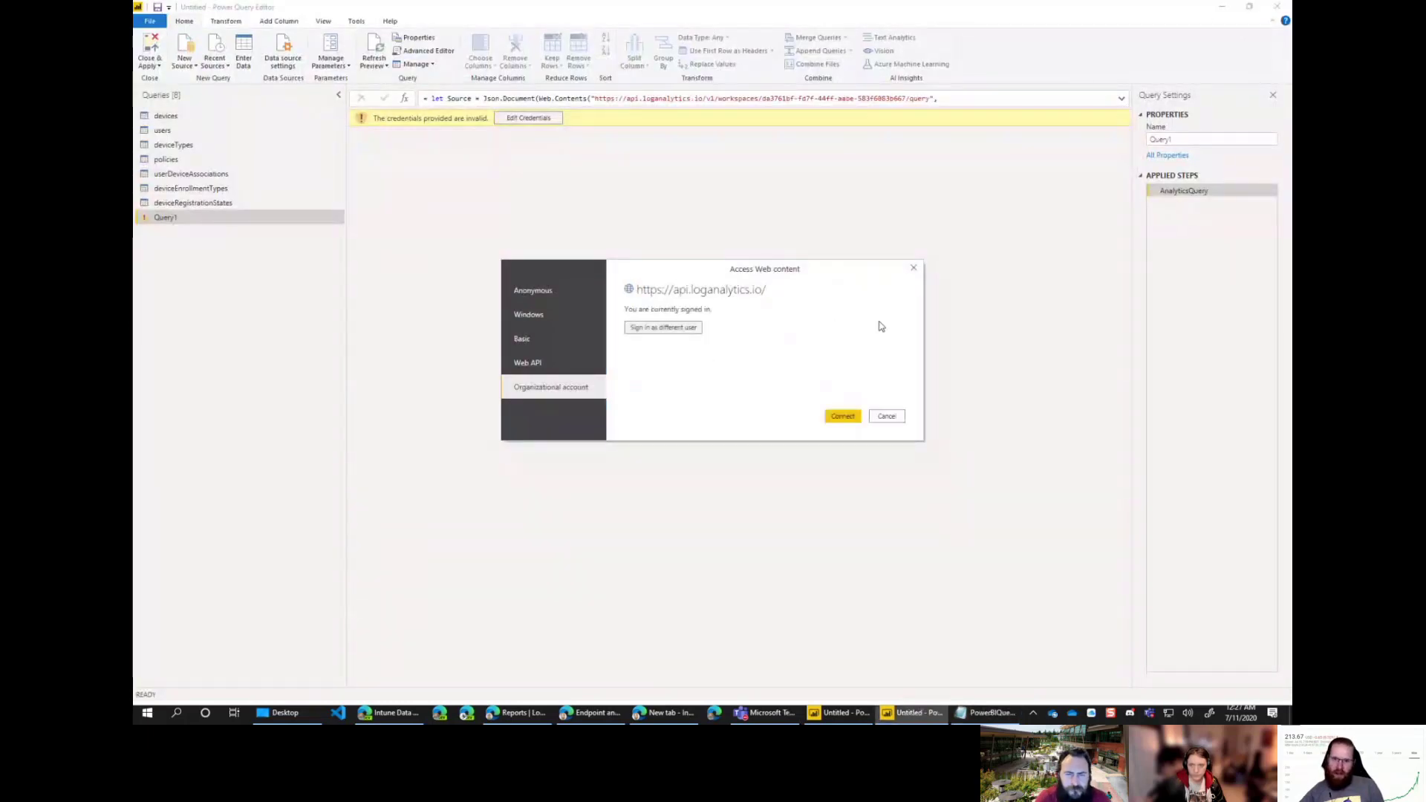
click(844, 418)
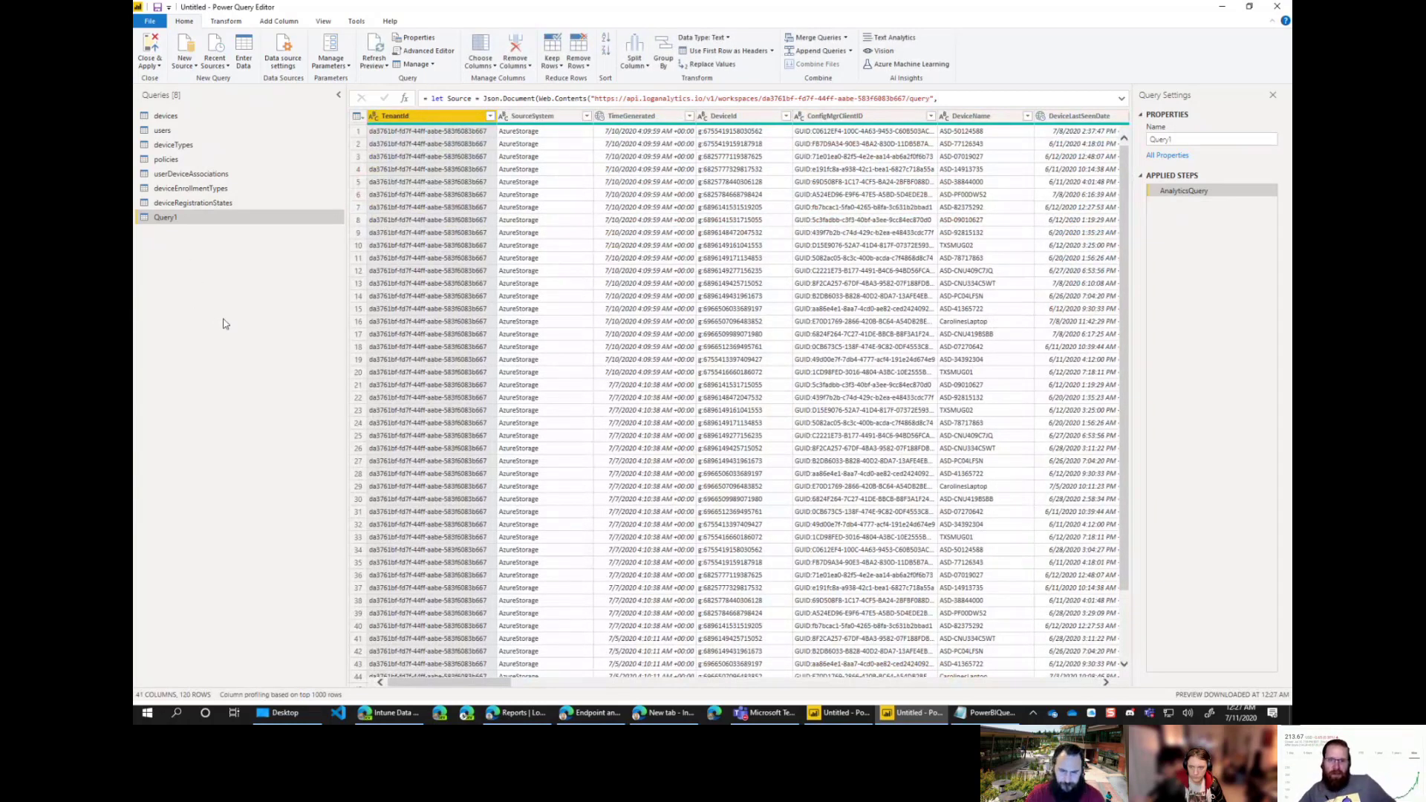
click(840, 713)
click(912, 713)
click(840, 713)
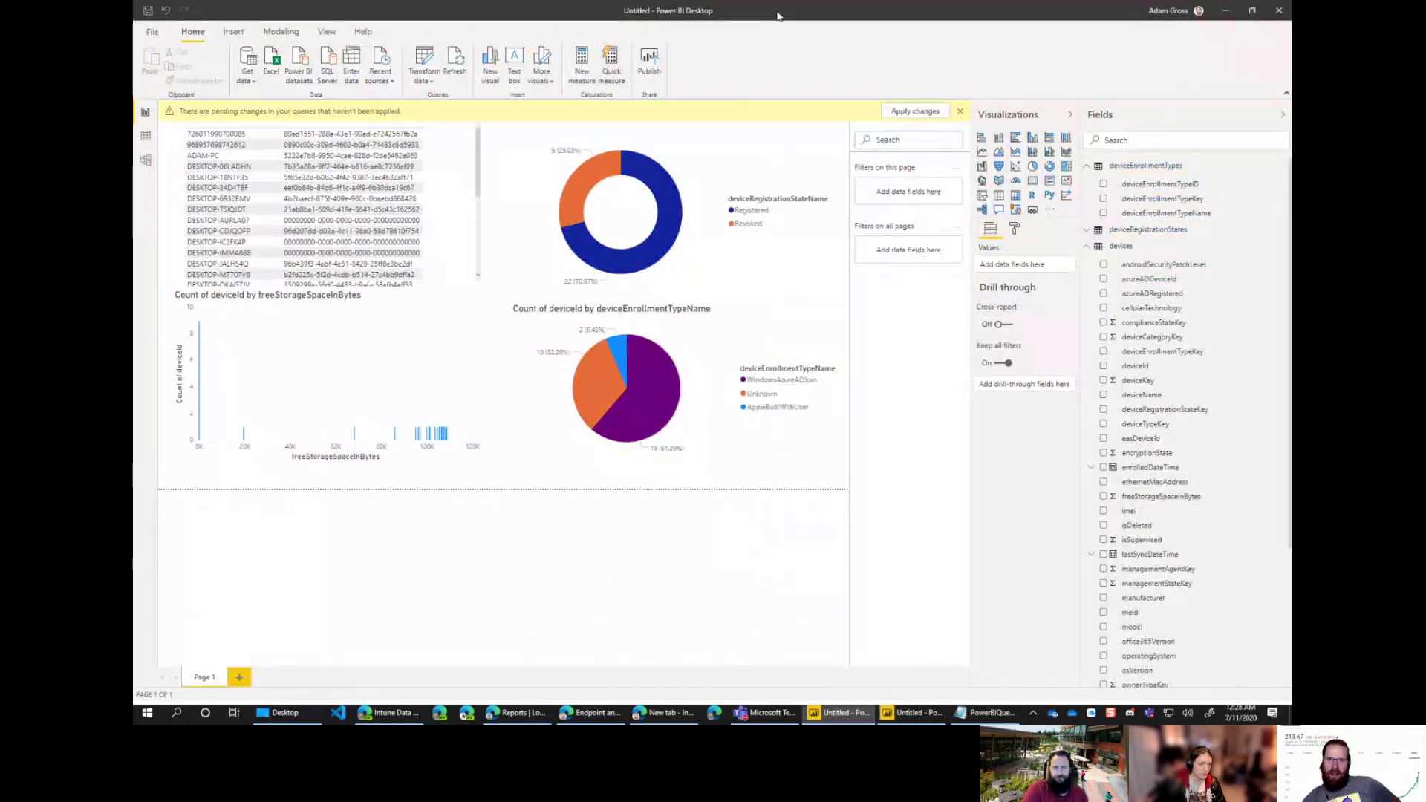